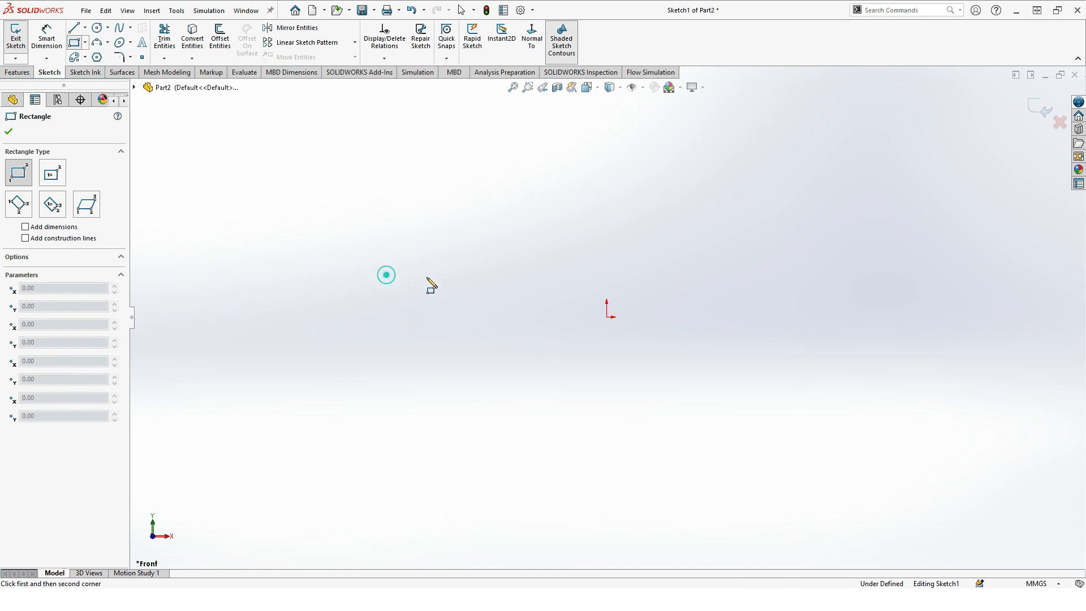
Step: Sketch a corner rectangle about 35 × 28 mm left of the origin and a vertical centerline about 98 mm long between it and the origin
click(463, 336)
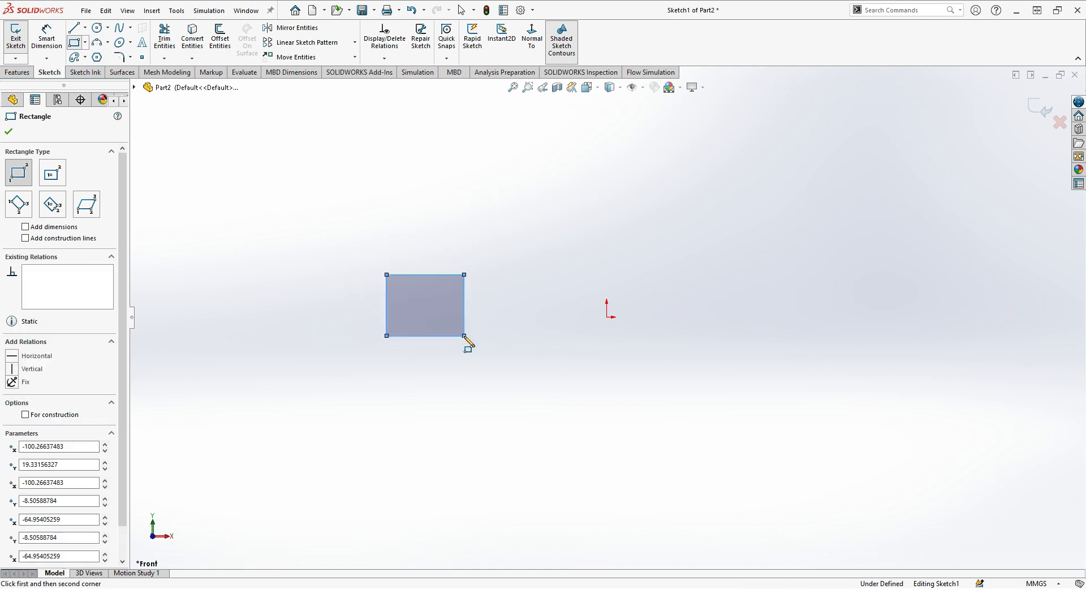
click(8, 131)
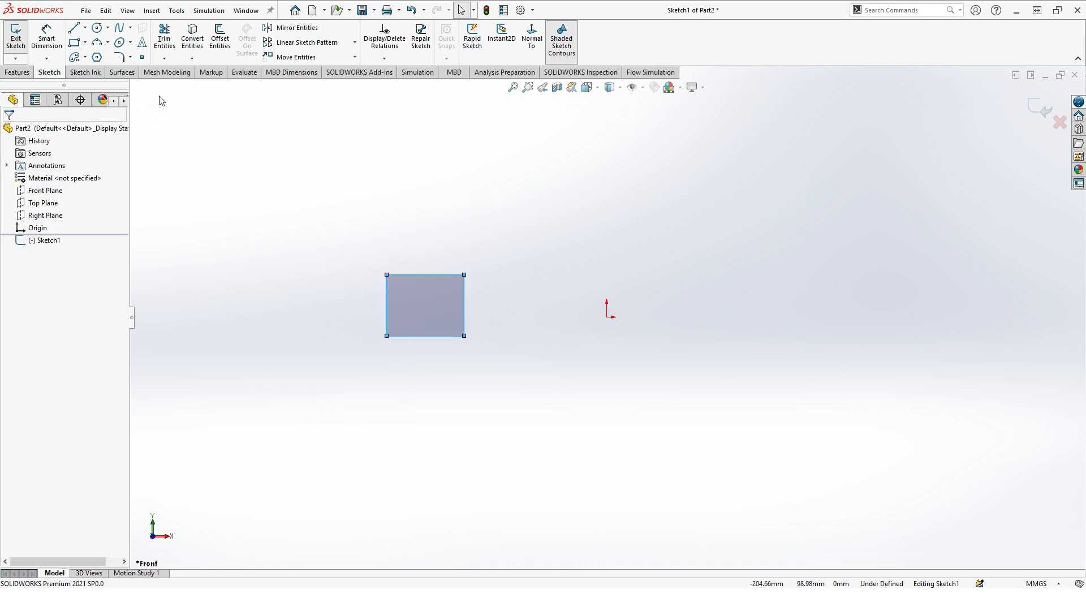
click(85, 27)
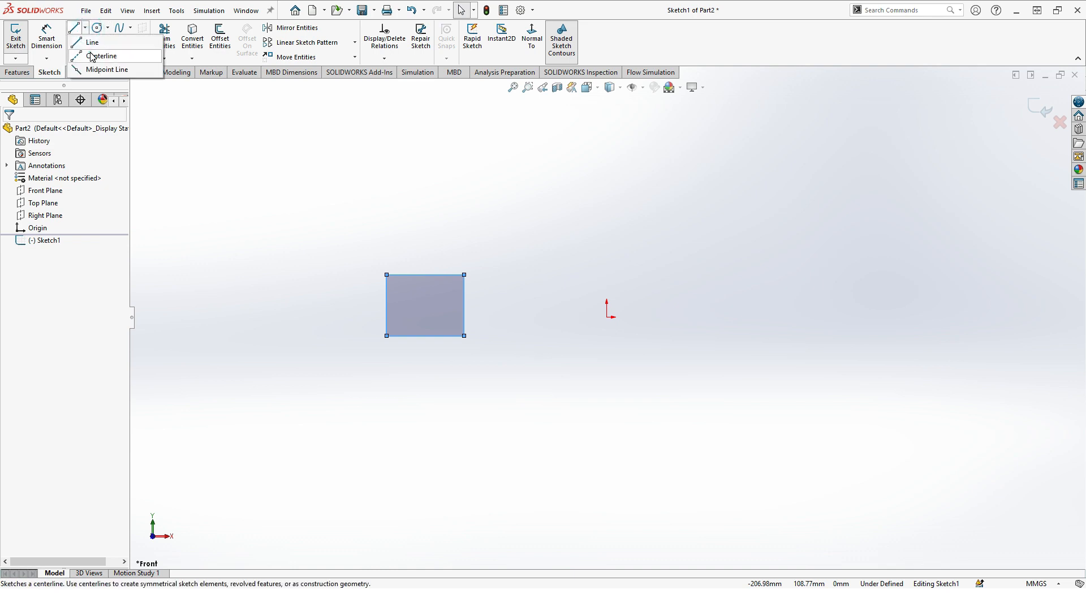
click(93, 55)
click(544, 219)
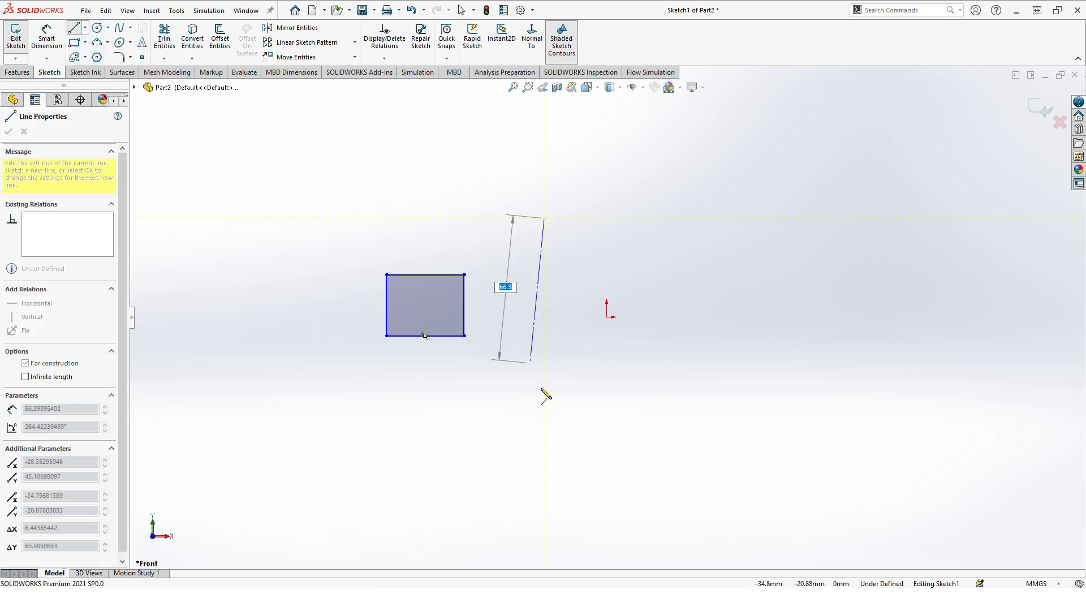
click(545, 434)
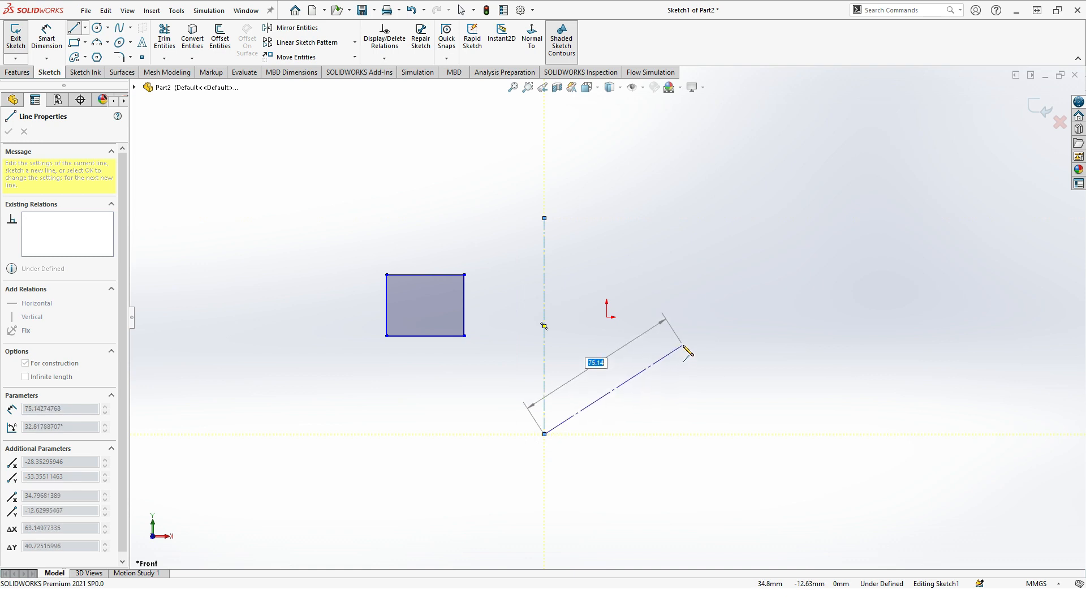
key(Escape)
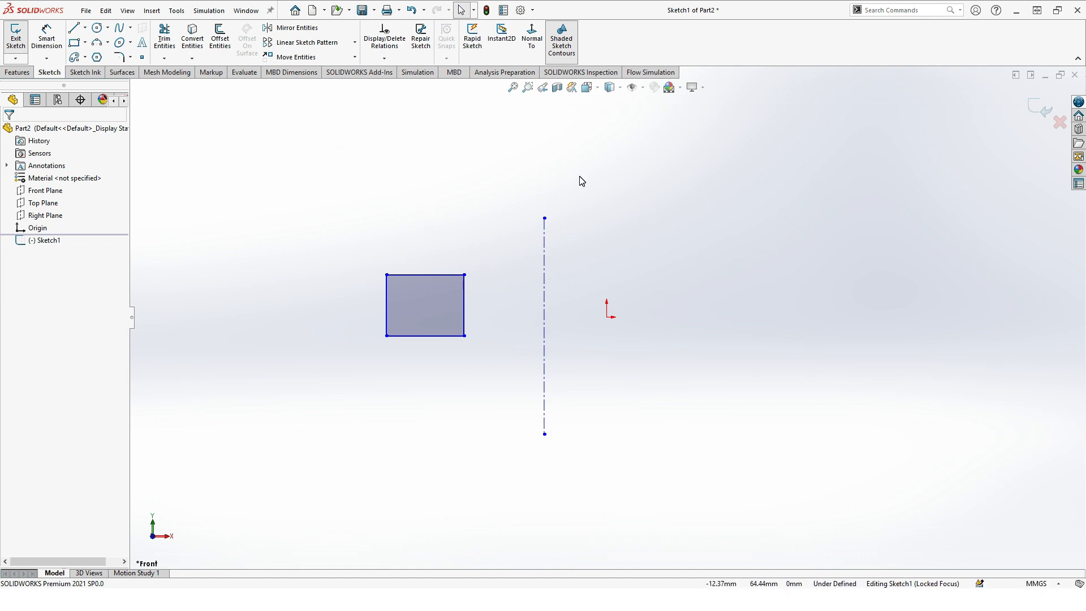
Step: Mirror all four lines of the rectangle about the vertical centerline, keeping the original as a copy
click(294, 29)
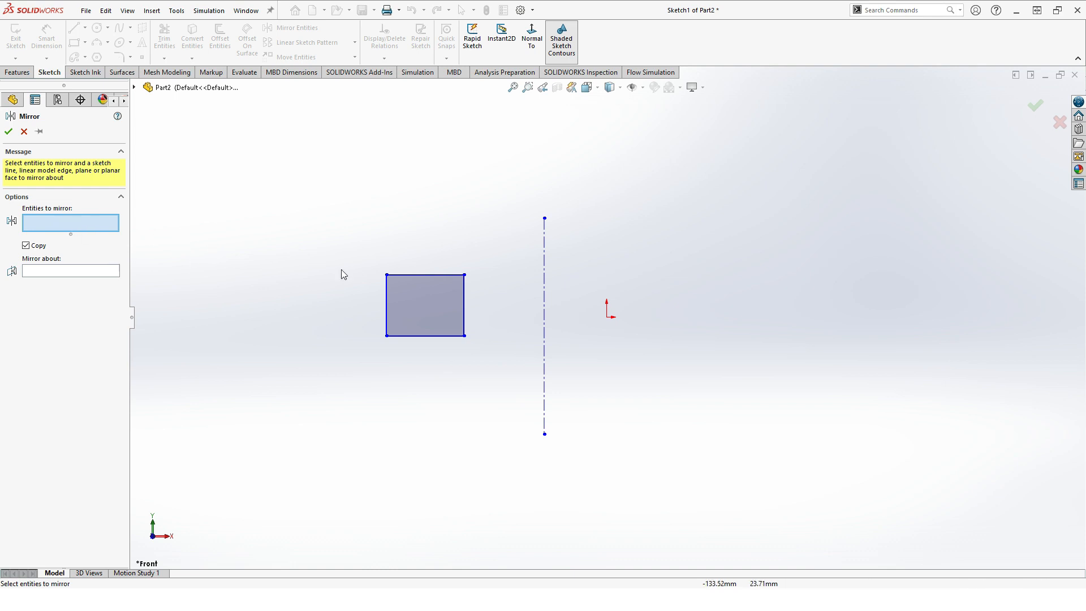
click(434, 283)
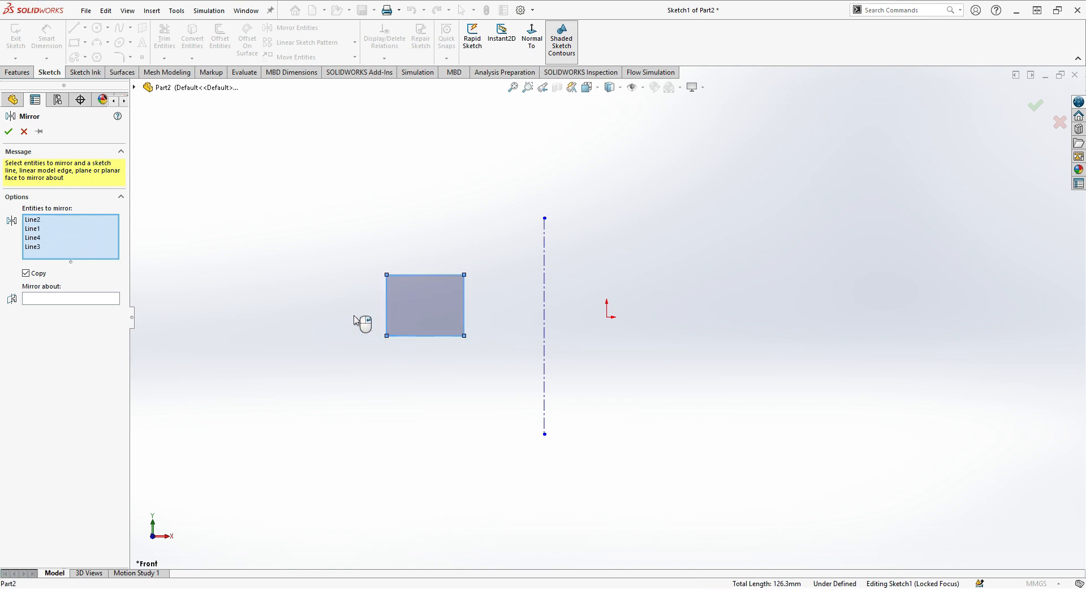
click(70, 303)
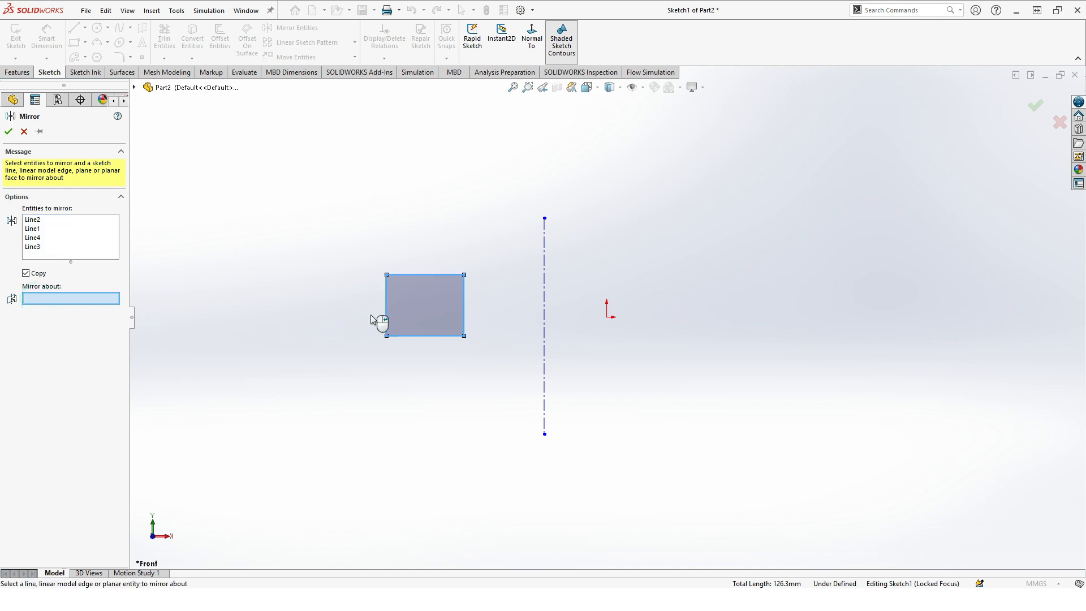
click(544, 299)
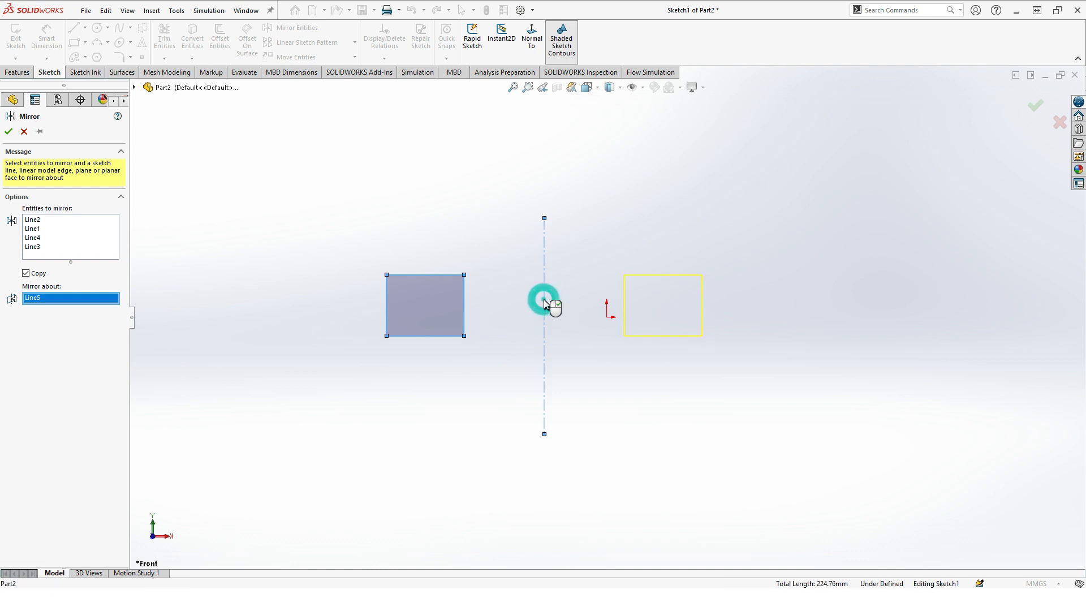
scroll(670, 291, down, 3)
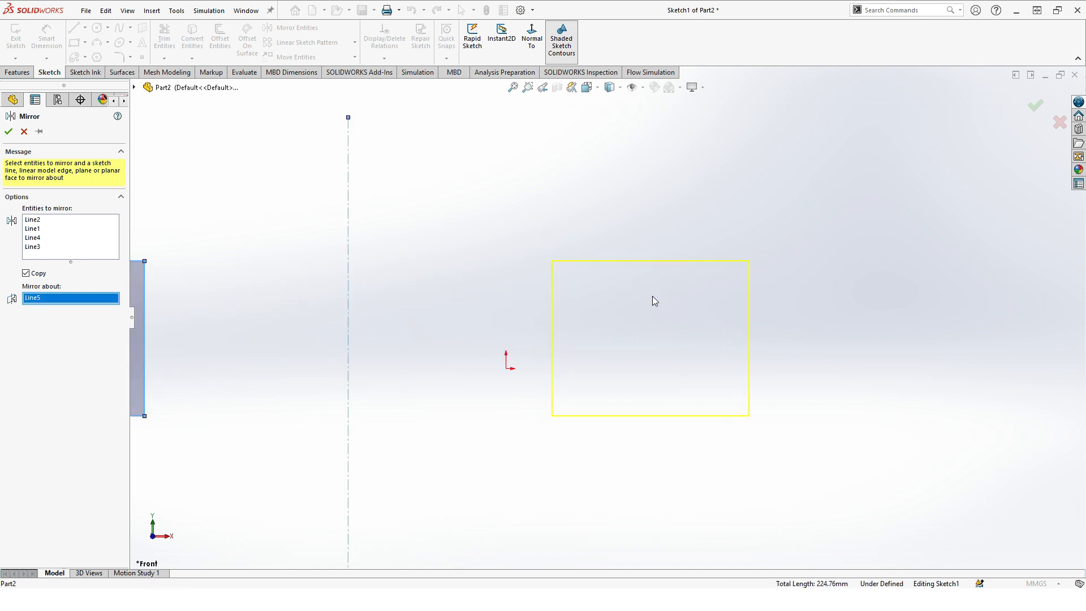
scroll(592, 329, up, 4)
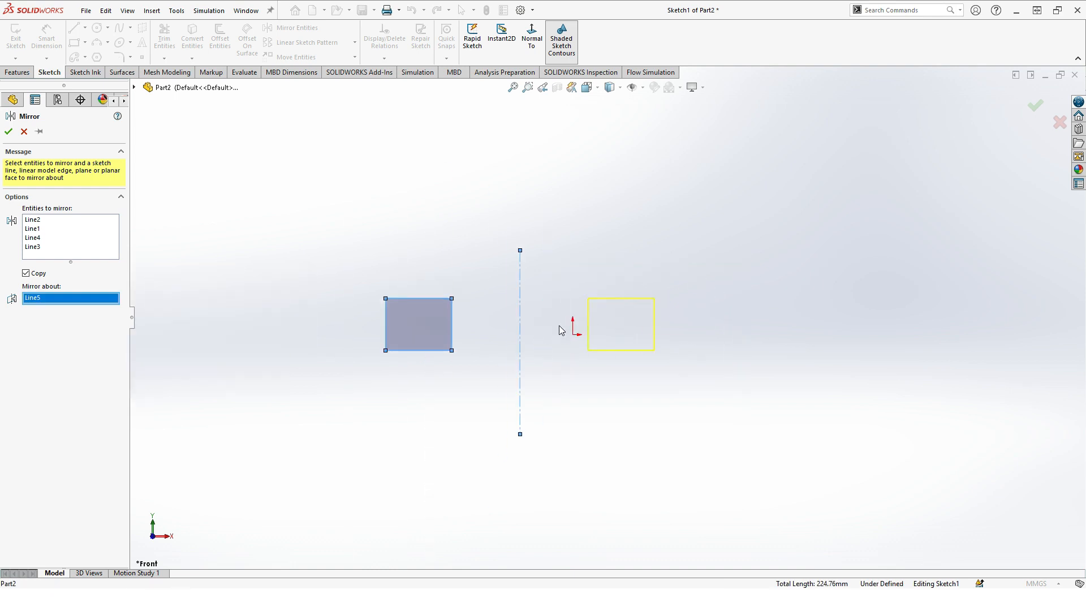
click(8, 133)
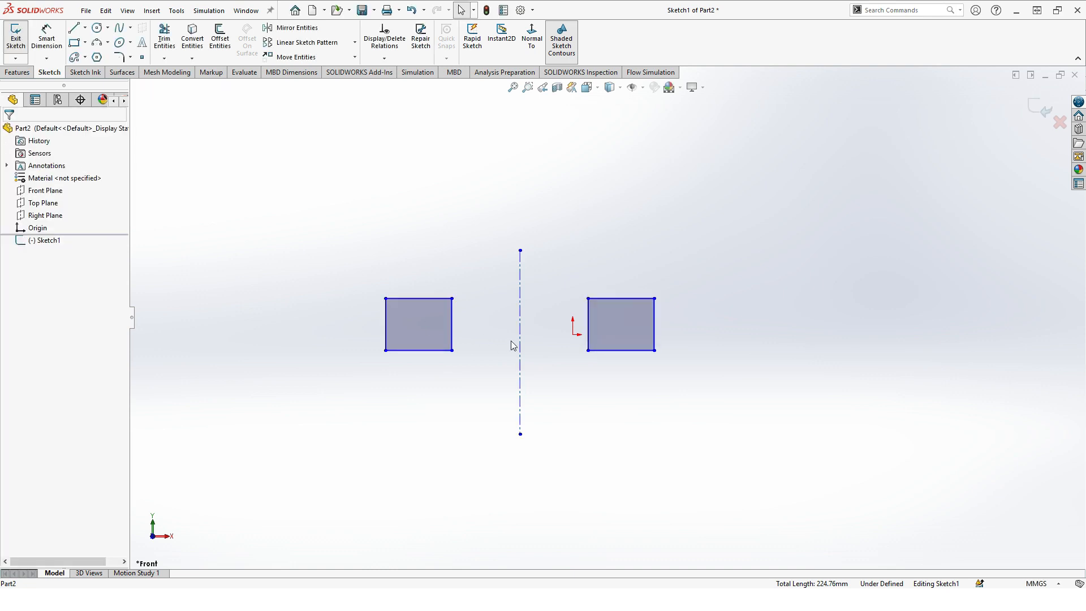
Step: Enlarge the original rectangle to about 41 × 42 mm by moving its outer upper corner up and outward
scroll(515, 345, down, 4)
mouse_move(517, 346)
middle_down()
mouse_move(494, 364)
mouse_move(456, 347)
mouse_move(525, 349)
middle_up()
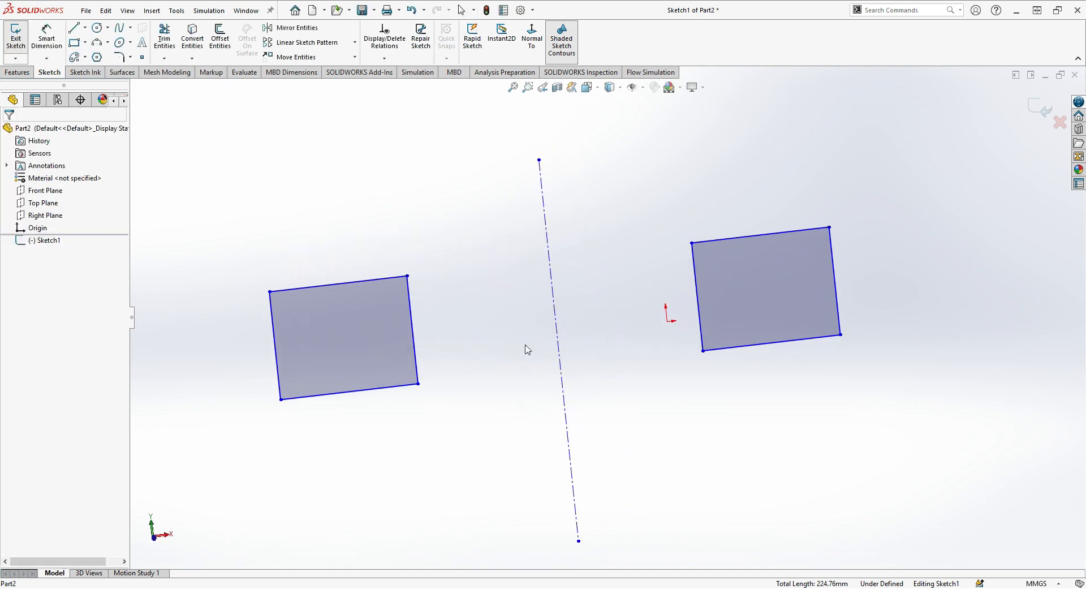
click(531, 48)
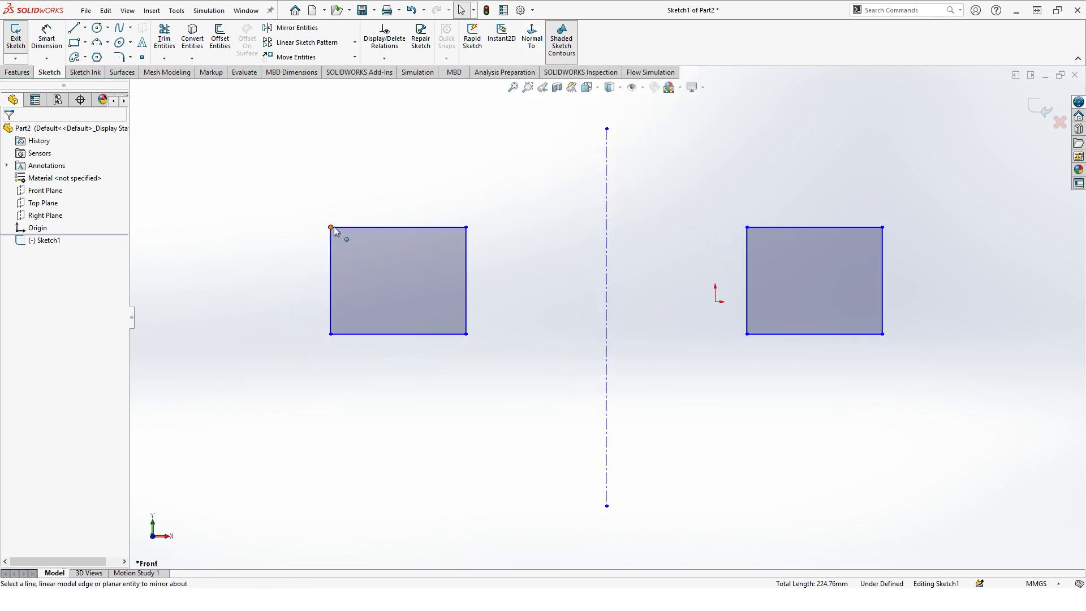
drag(331, 227, 310, 175)
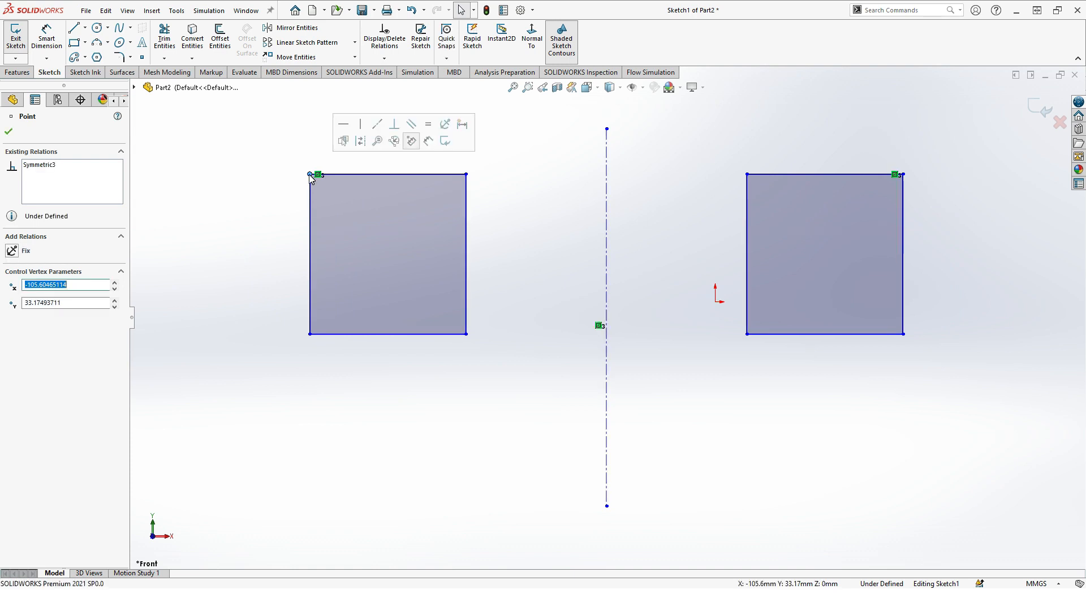
click(8, 131)
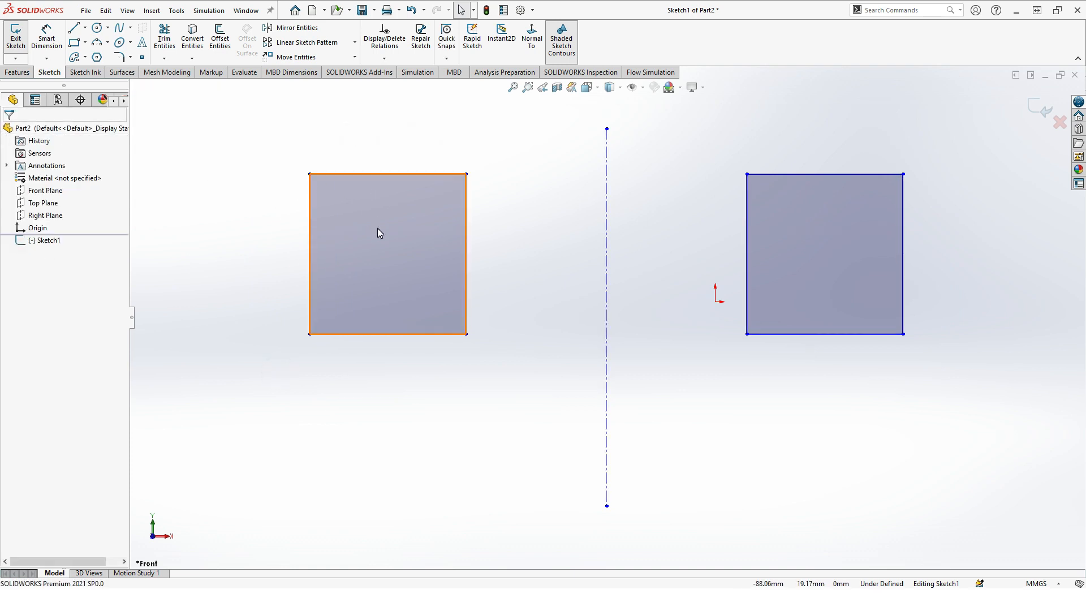
Step: Activate Dynamic Mirror in the sketch with the vertical centerline as the mirror line
scroll(607, 335, down, 1)
scroll(599, 336, up, 2)
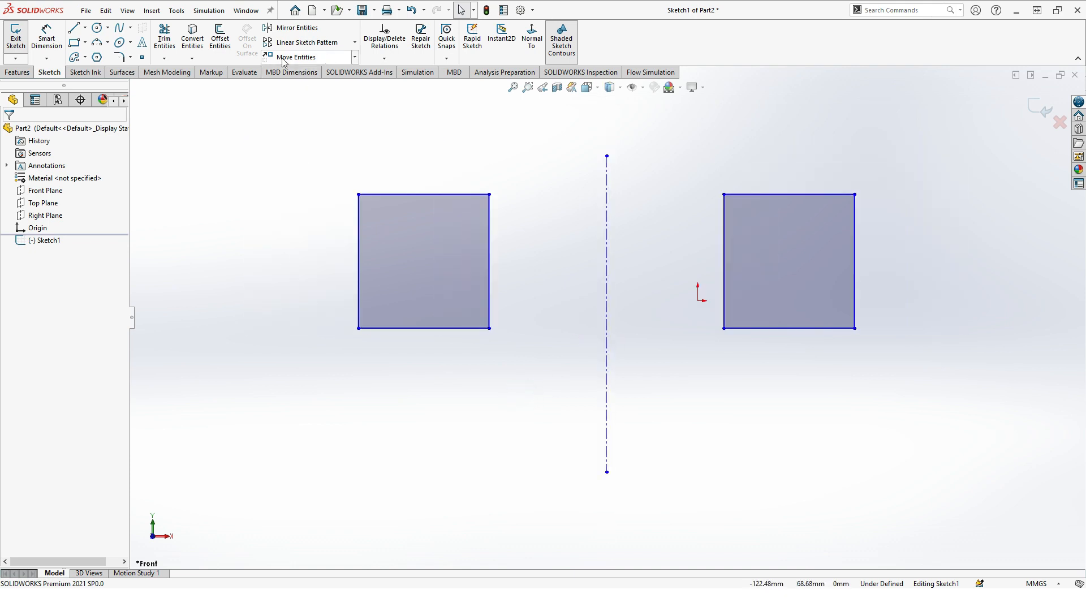
click(173, 16)
click(423, 125)
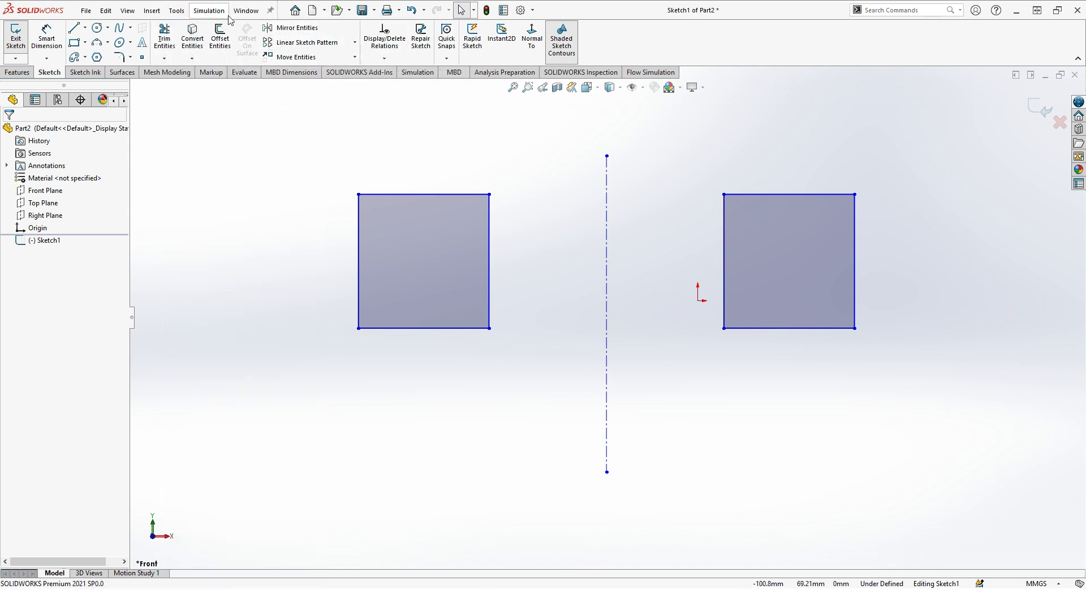
click(179, 16)
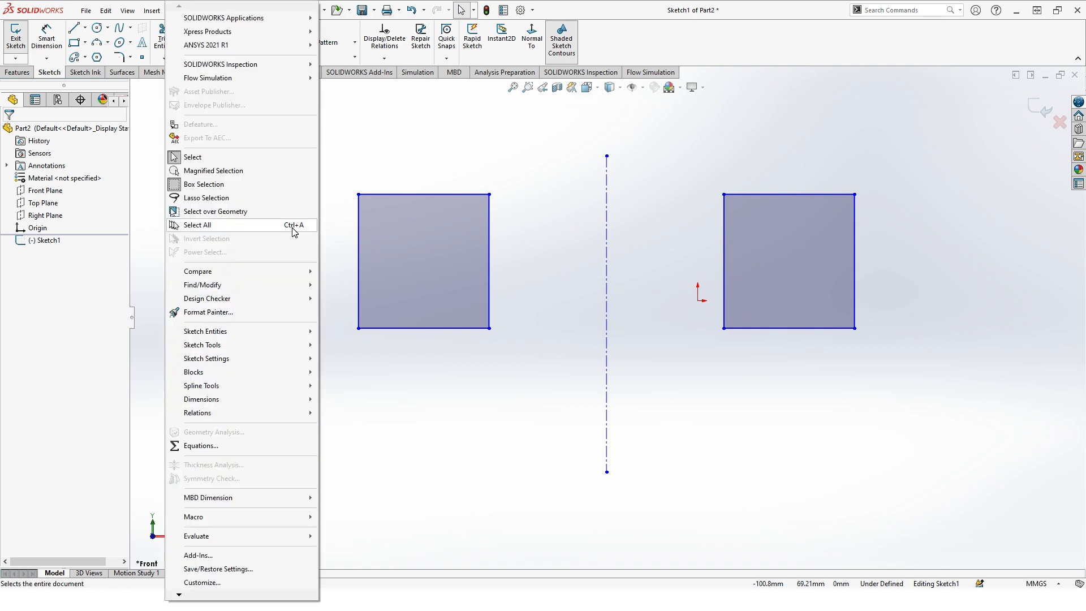
mouse_move(276, 333)
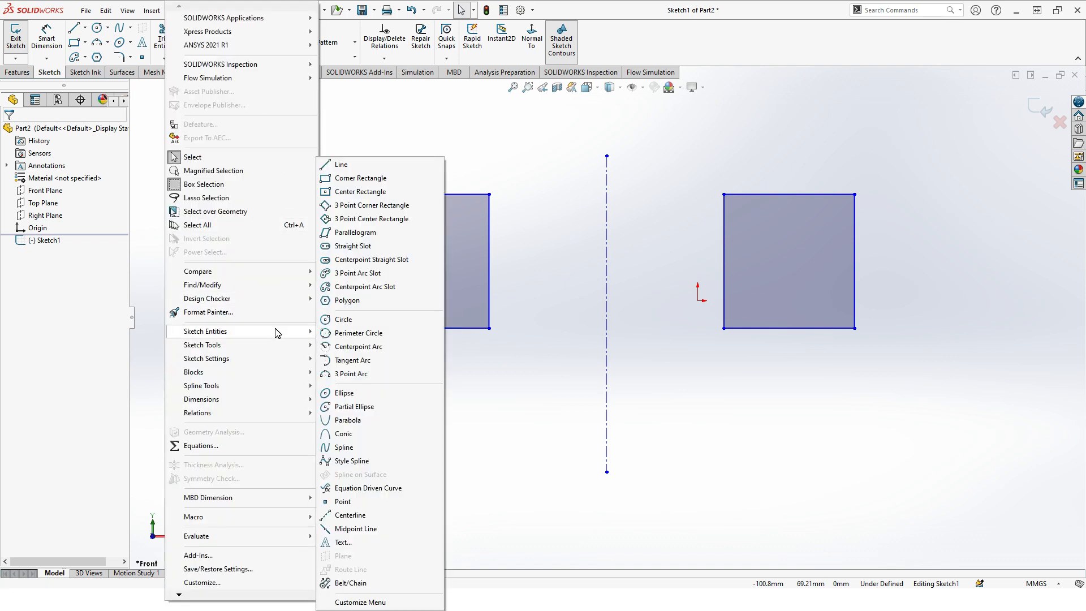
mouse_move(285, 352)
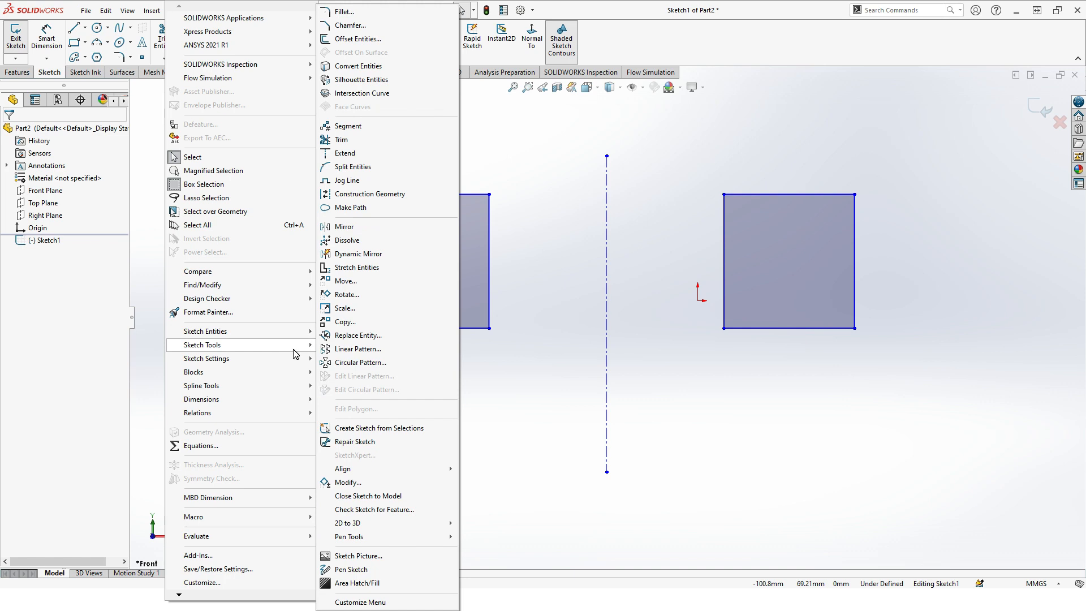
click(350, 259)
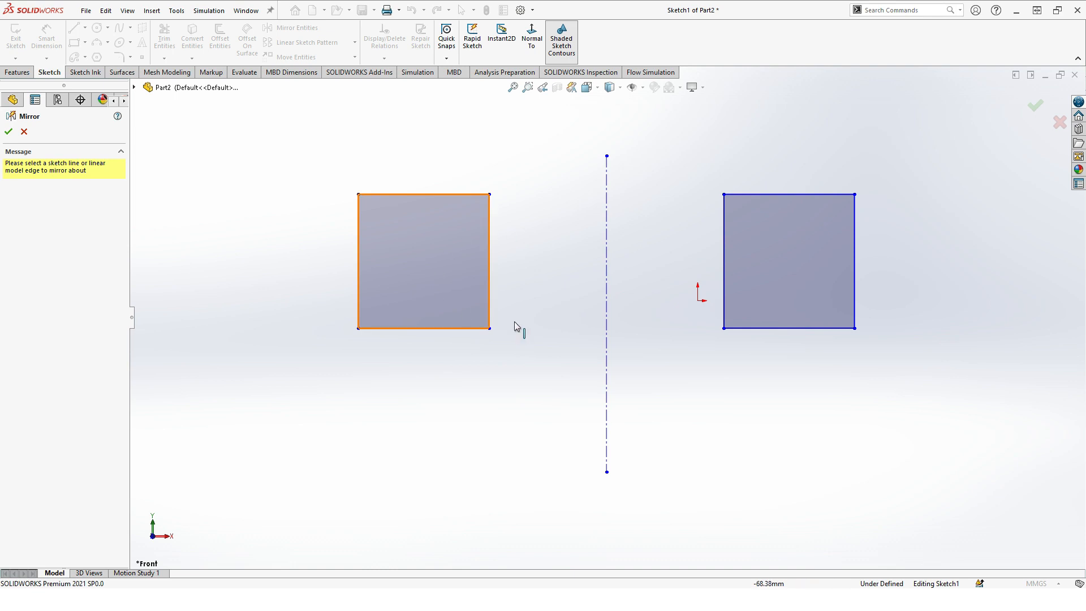
click(607, 327)
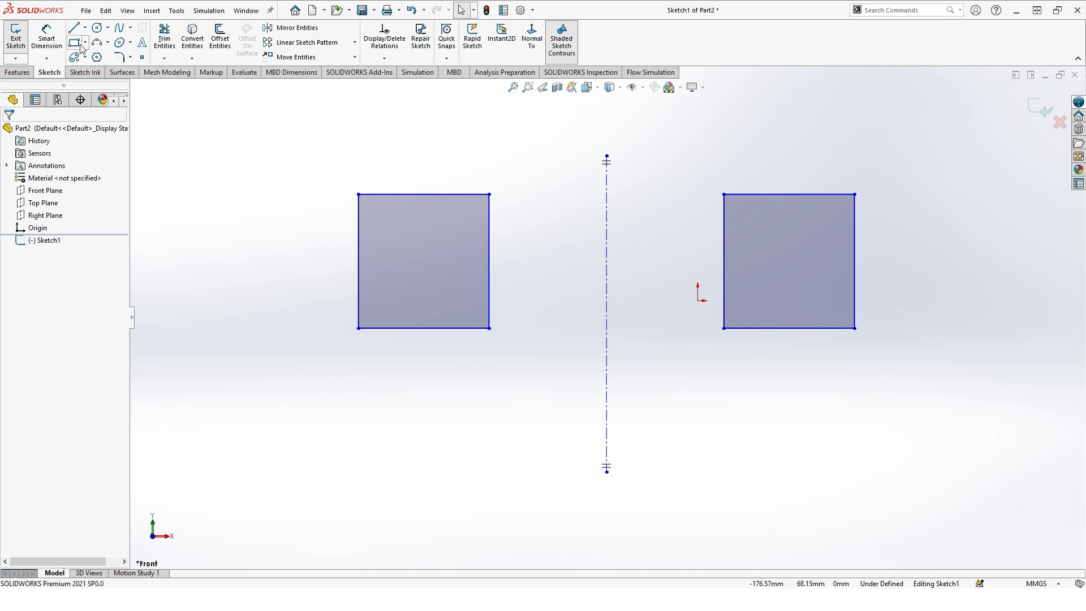
Step: With dynamic mirroring active, sketch a rectangle about 37 × 22 mm below the original one and a circle about 22 mm in diameter above it, left of the centerline
click(289, 402)
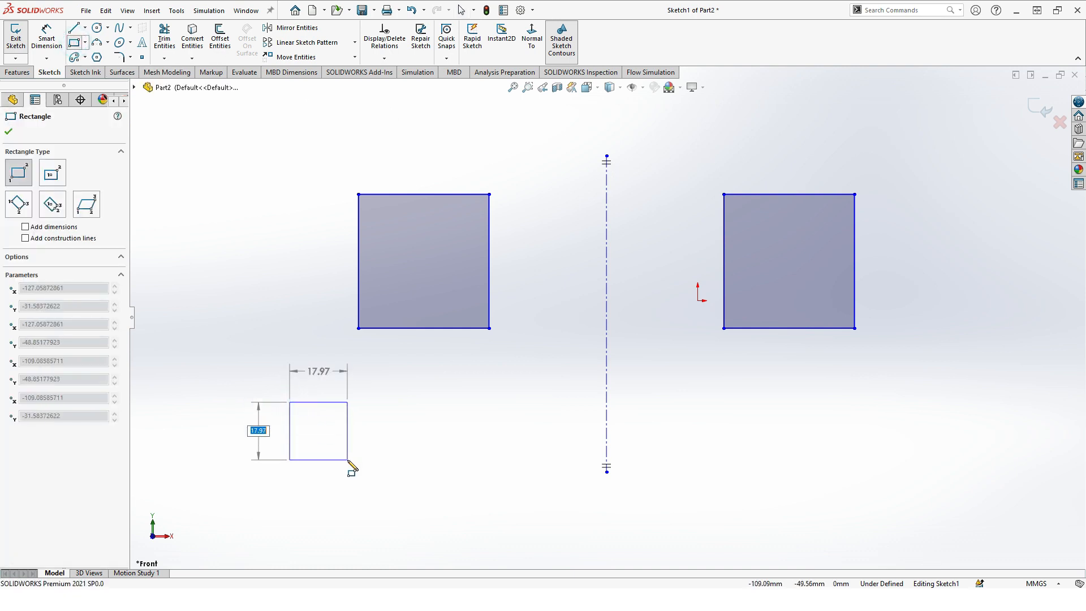
click(408, 471)
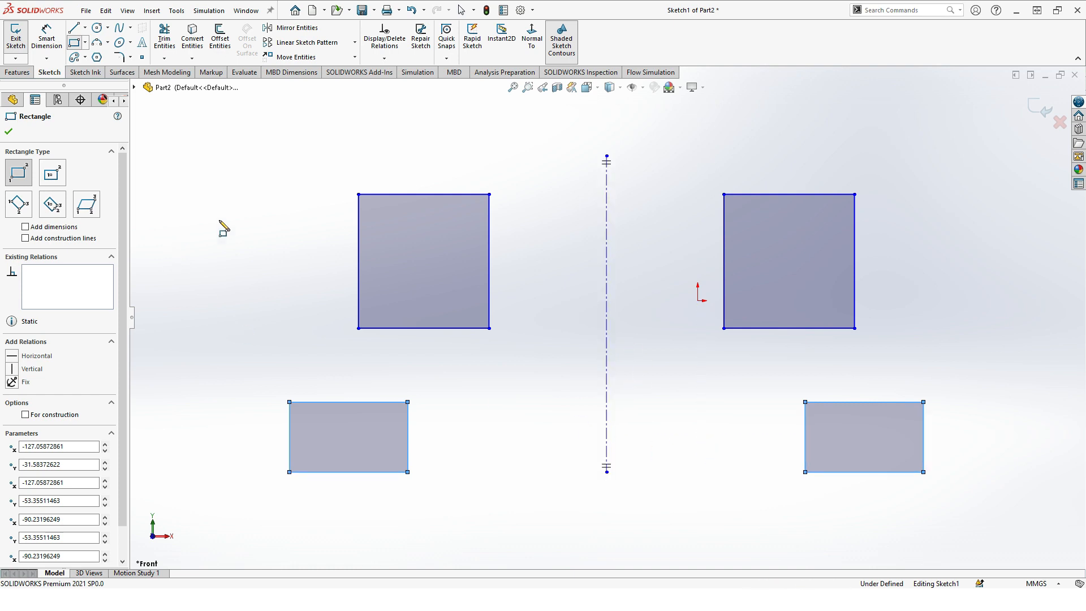
click(98, 29)
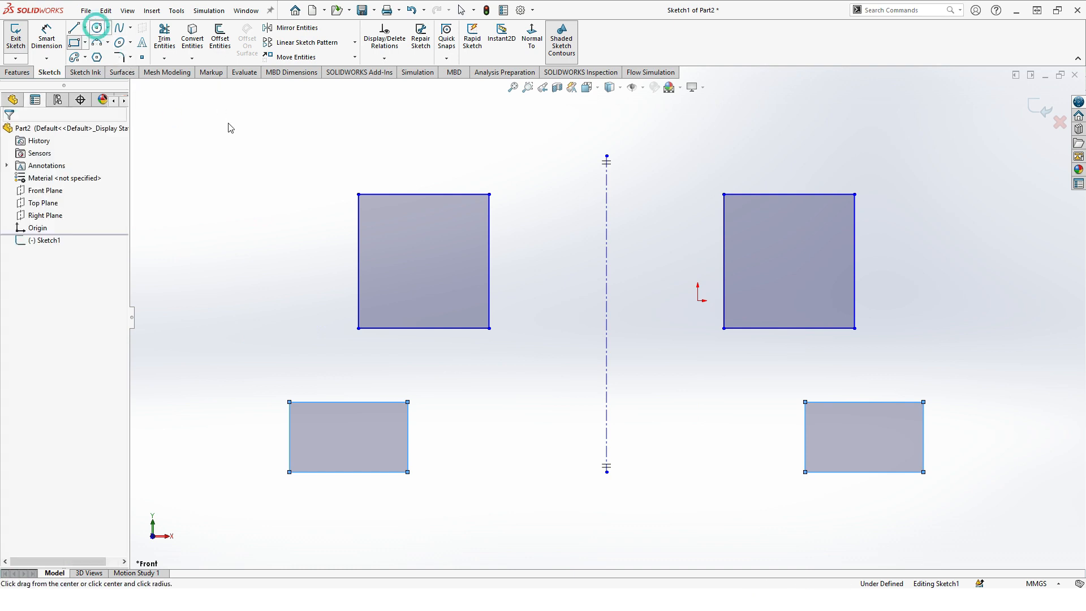
click(224, 124)
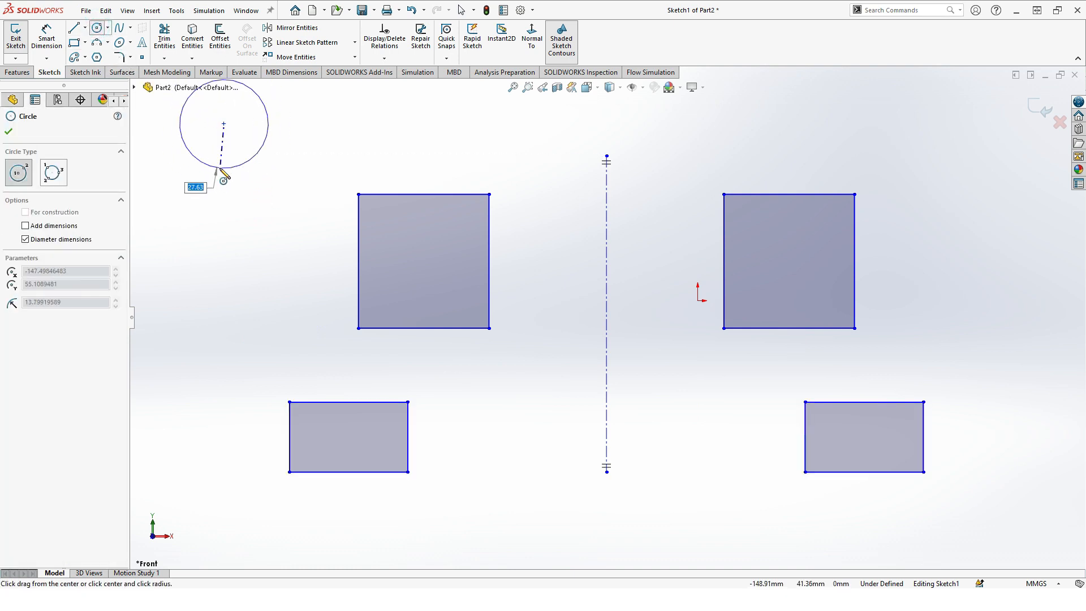
click(260, 135)
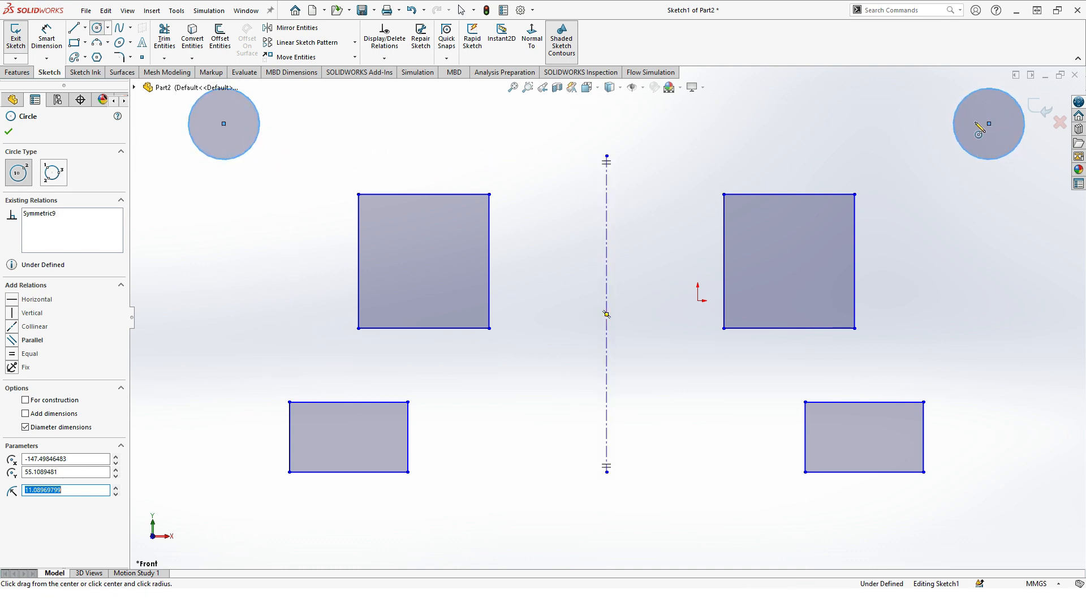
key(Escape)
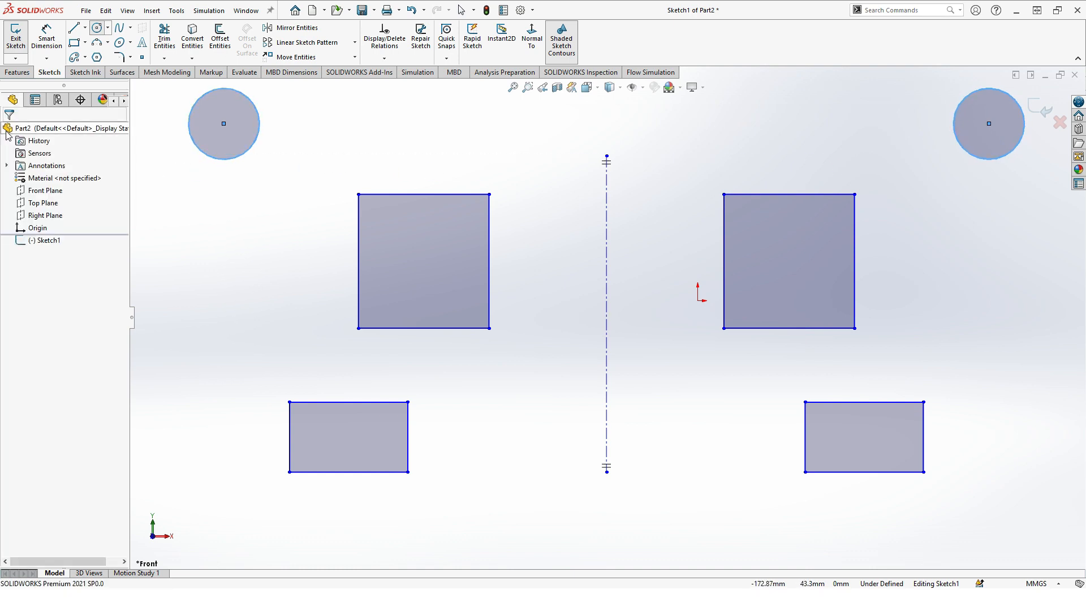
Step: Shrink the circle left of the centerline by moving its edge inward toward its center
click(242, 152)
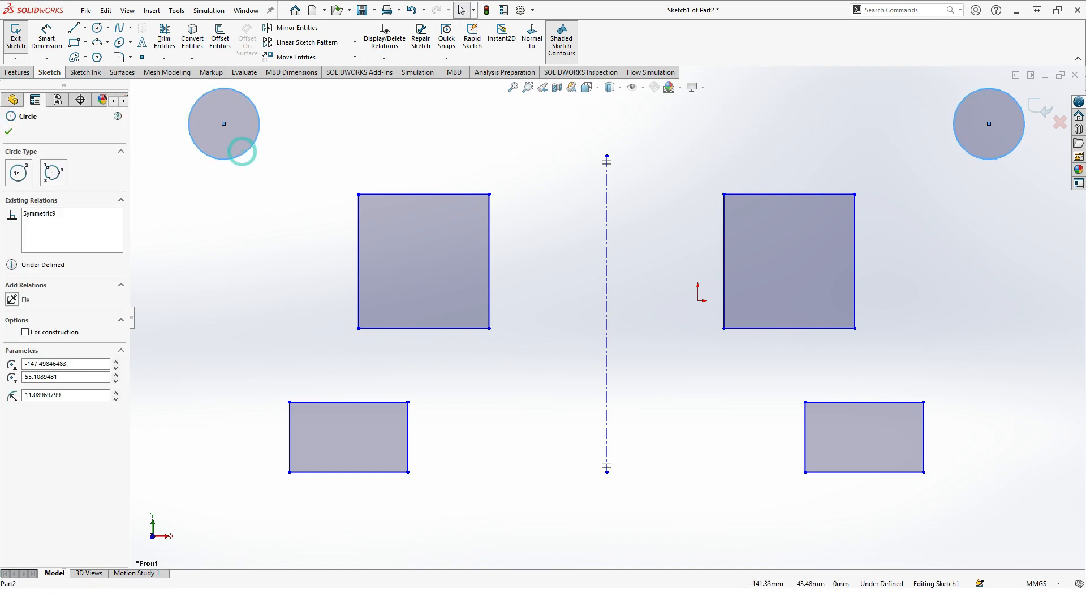
click(7, 131)
click(233, 241)
click(249, 154)
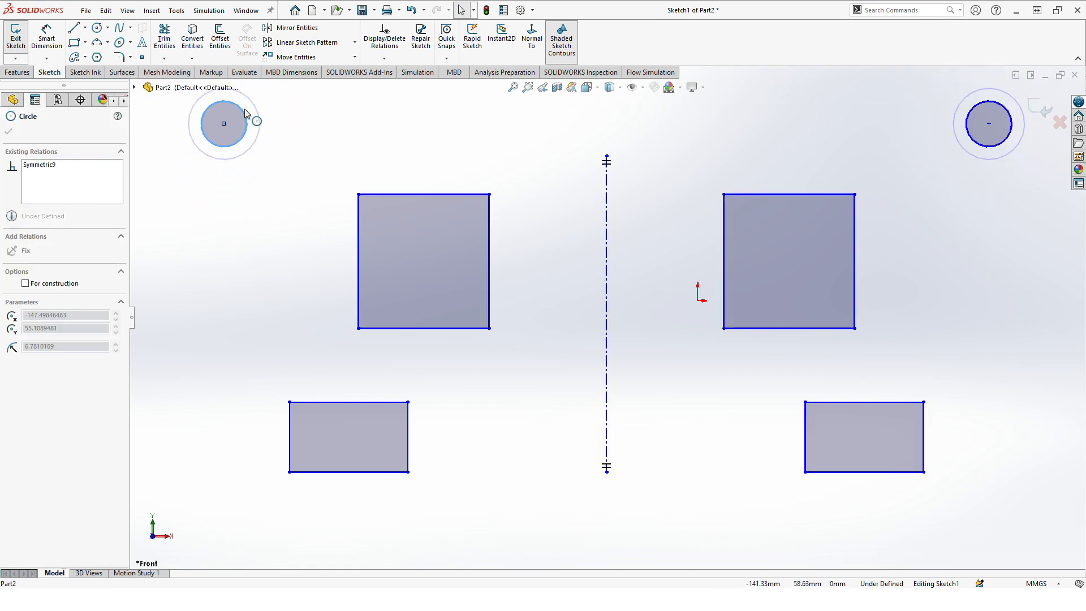
Step: Enlarge the lower rectangle left of the centerline to about 46 mm wide by moving its edges up, down and toward the centerline
drag(346, 401, 392, 356)
drag(408, 428, 375, 497)
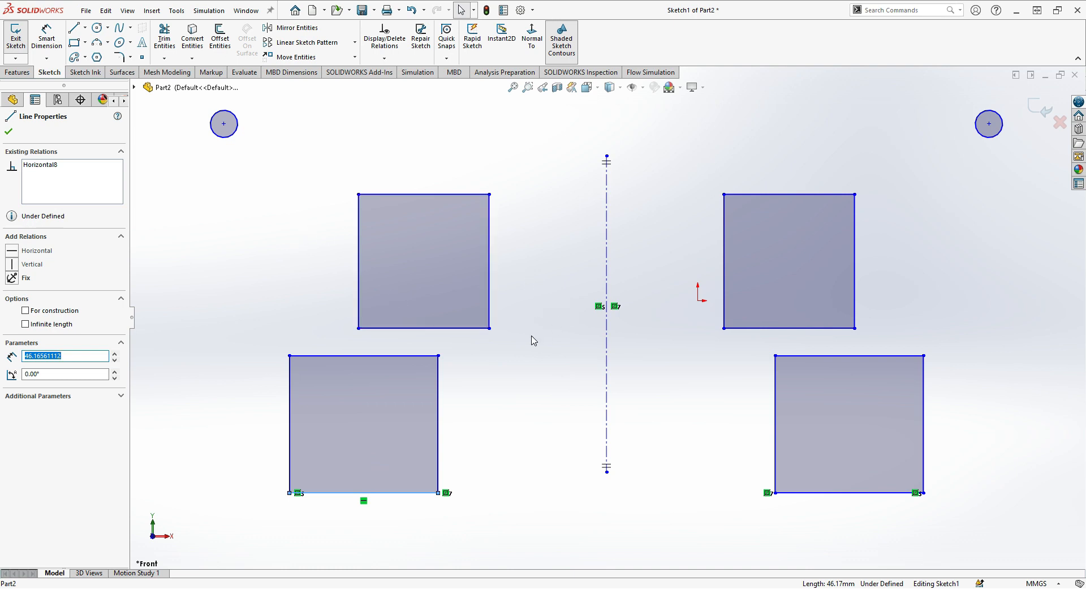
drag(410, 142, 538, 338)
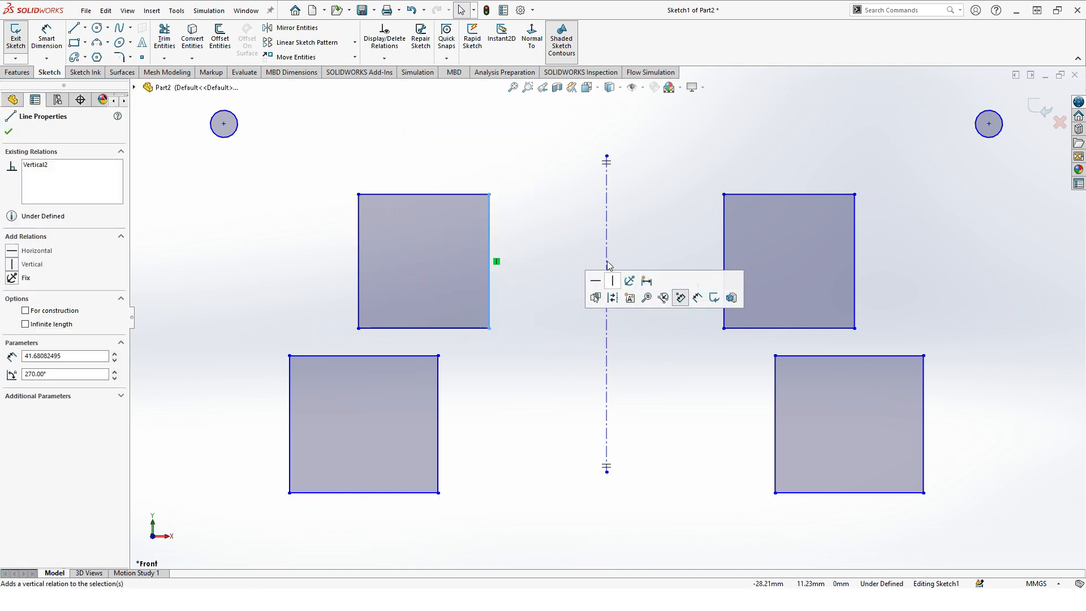
click(560, 237)
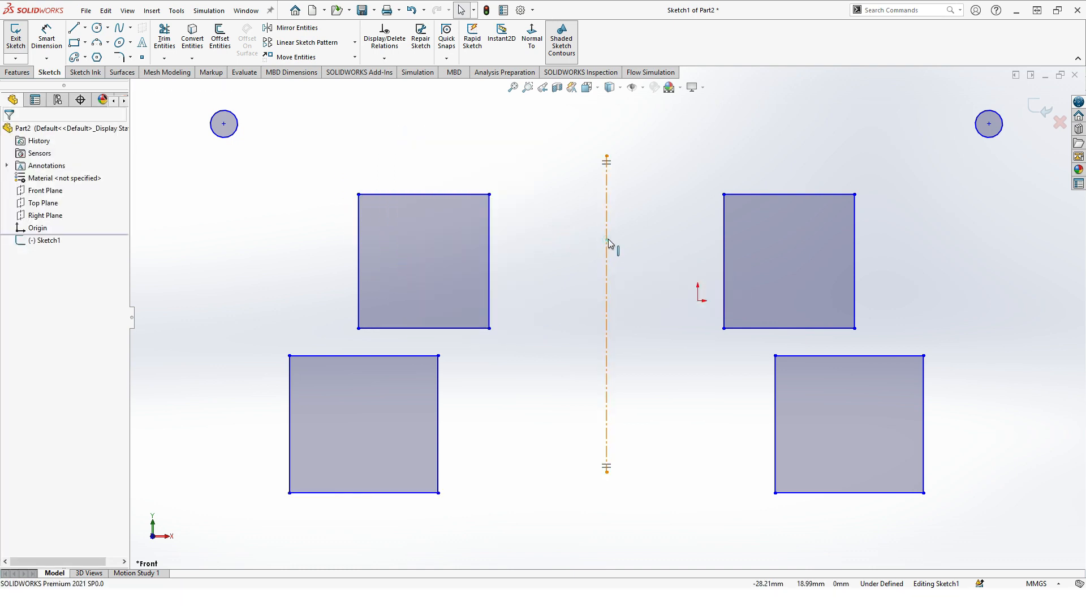
Step: Select the vertical mirror centerline to view its relations, and clear the selection
click(609, 243)
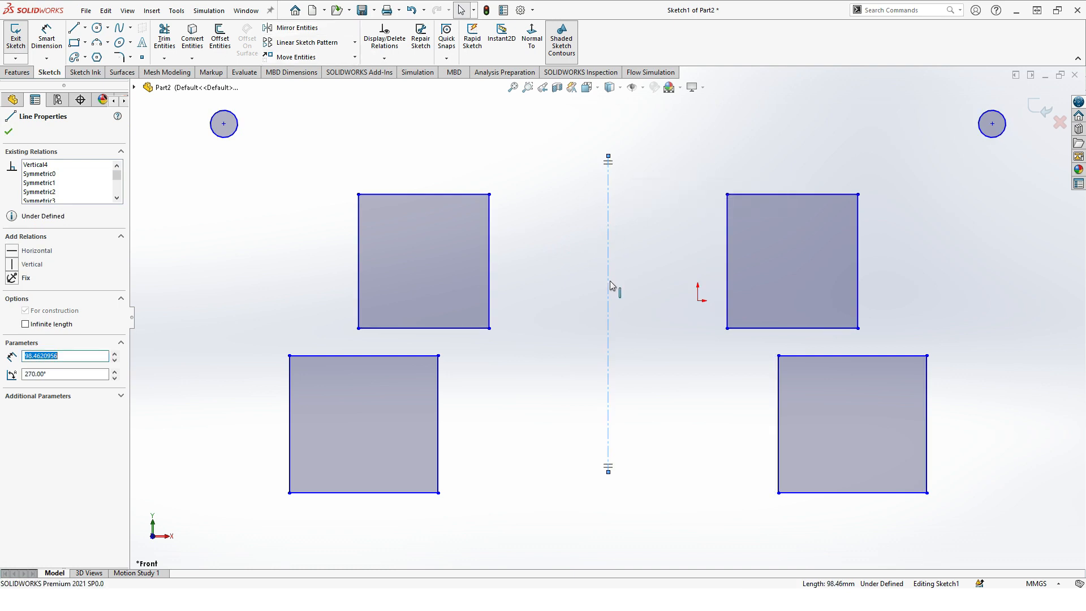
drag(630, 150, 575, 484)
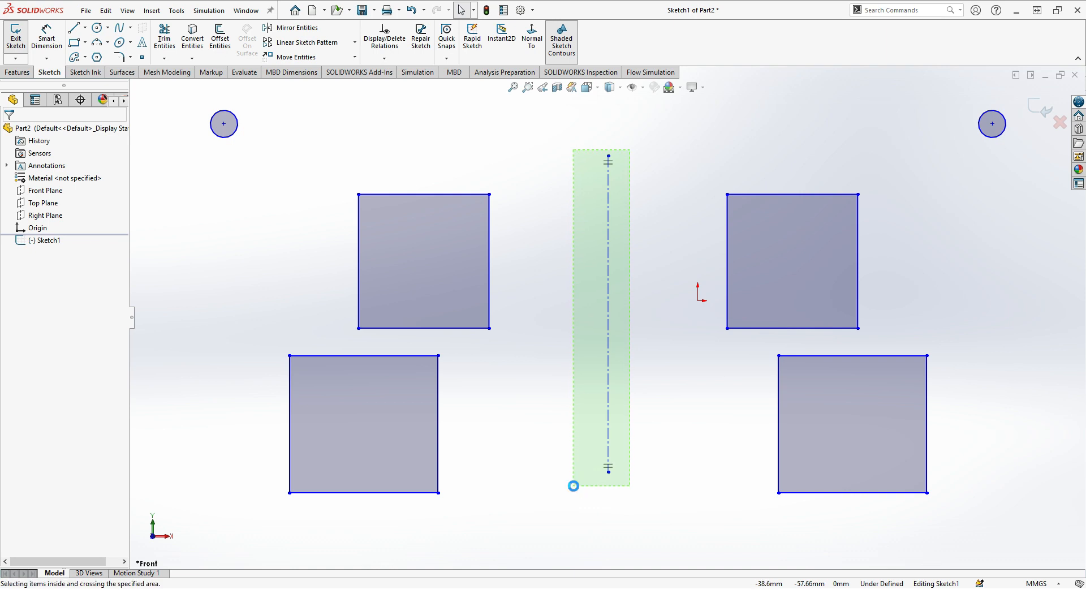
click(227, 231)
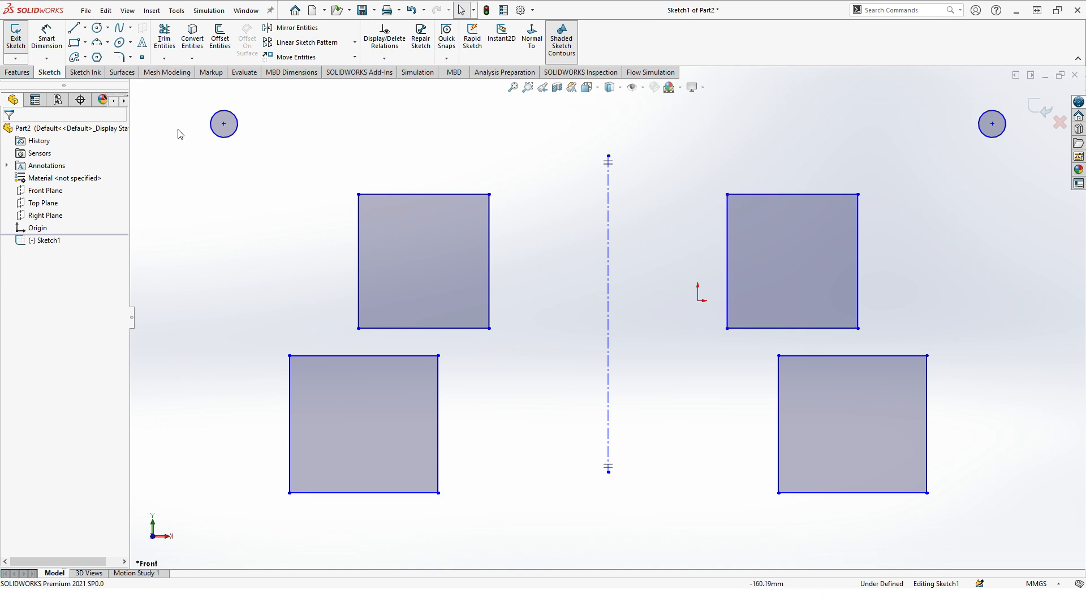
Step: Sketch two six-sided polygons left of the centerline, one beside the upper rectangle and one with an inscribed circle about 24 mm across nearer the centerline
click(97, 57)
click(246, 229)
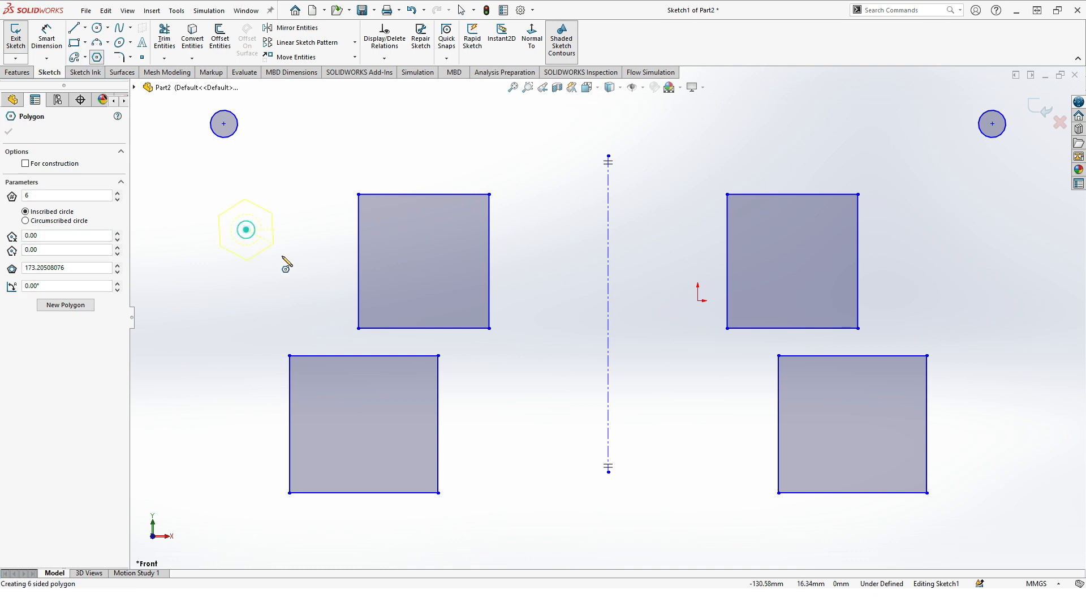
click(261, 280)
click(522, 362)
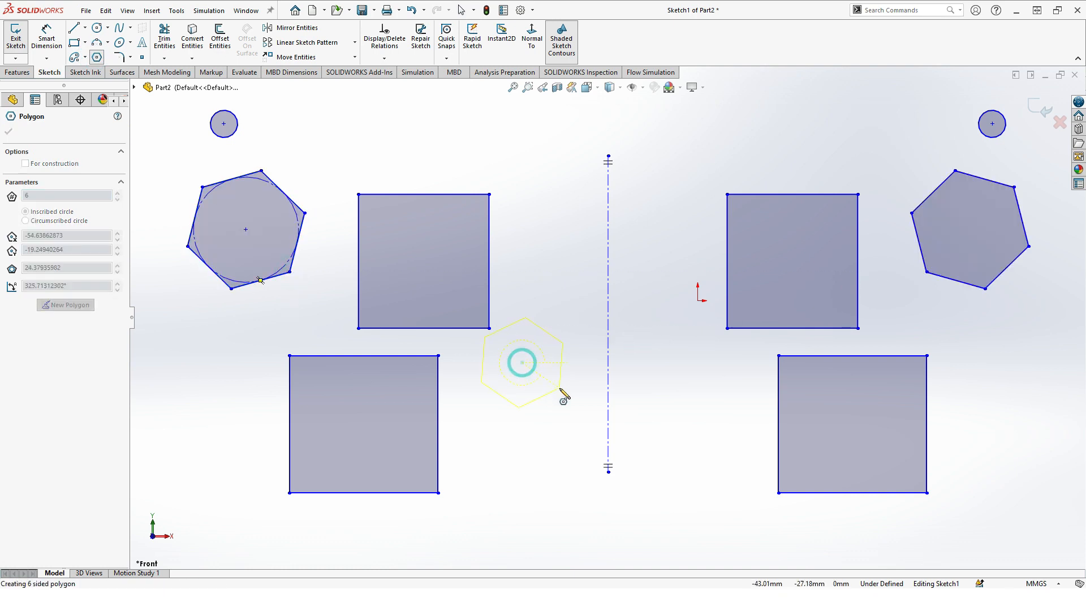
click(539, 397)
Step: Sketch three six-sided polygons near the centerline's lower end, two small ones on its left and one about 47 mm in inscribed diameter on its right
click(554, 467)
click(566, 478)
click(595, 487)
click(603, 501)
click(695, 521)
click(755, 566)
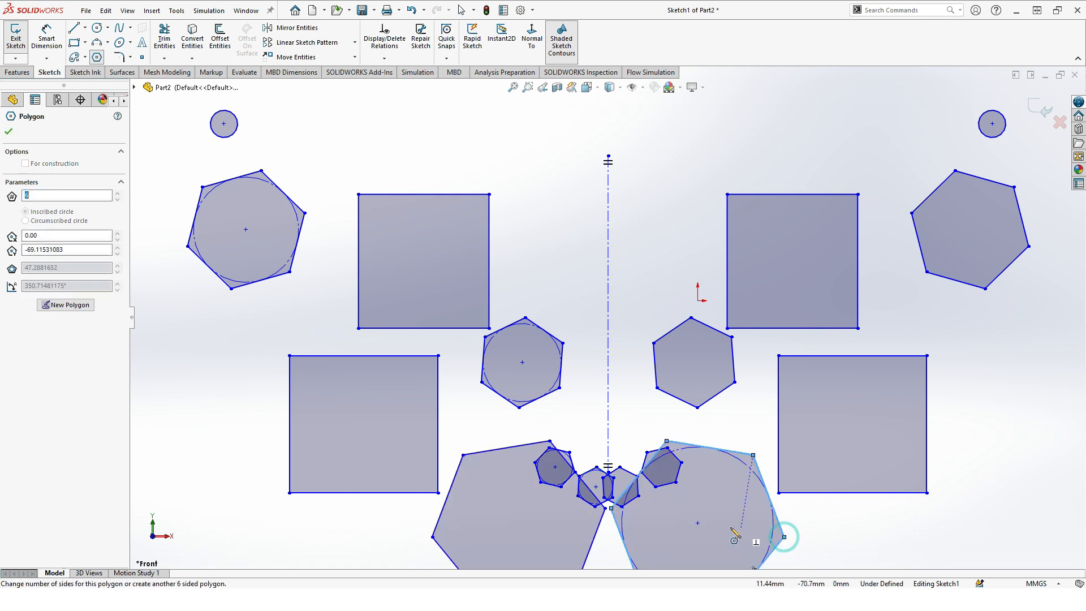
Step: Sketch three inscribed-circle hexagons right of the centerline: one beside it, one about 31 mm above the upper rectangle, and one about 33 mm farther out
click(662, 211)
click(703, 261)
click(768, 156)
click(818, 152)
click(922, 304)
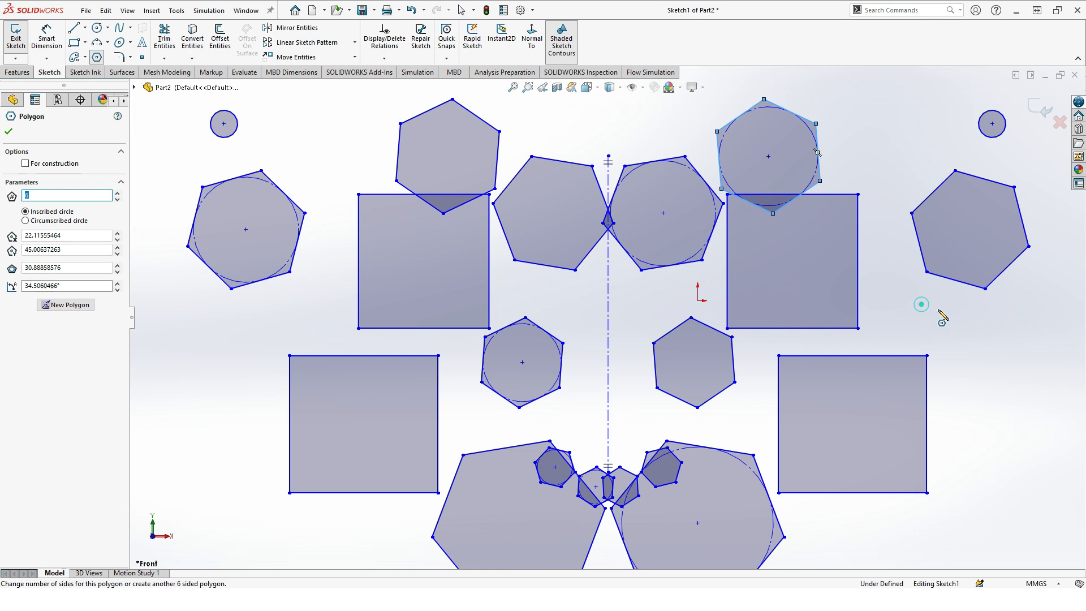
click(974, 338)
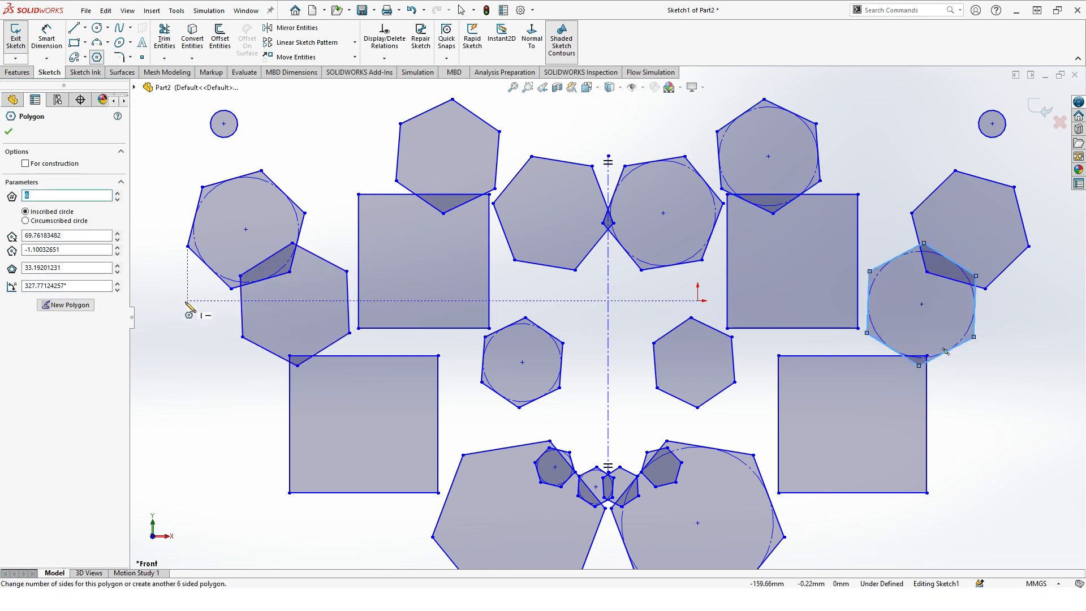
Step: Sketch two large hexagons outside the existing shapes, about 142 mm in inscribed diameter at the lower right and about 97 mm at the upper left
scroll(971, 482, down, 1)
scroll(971, 482, up, 8)
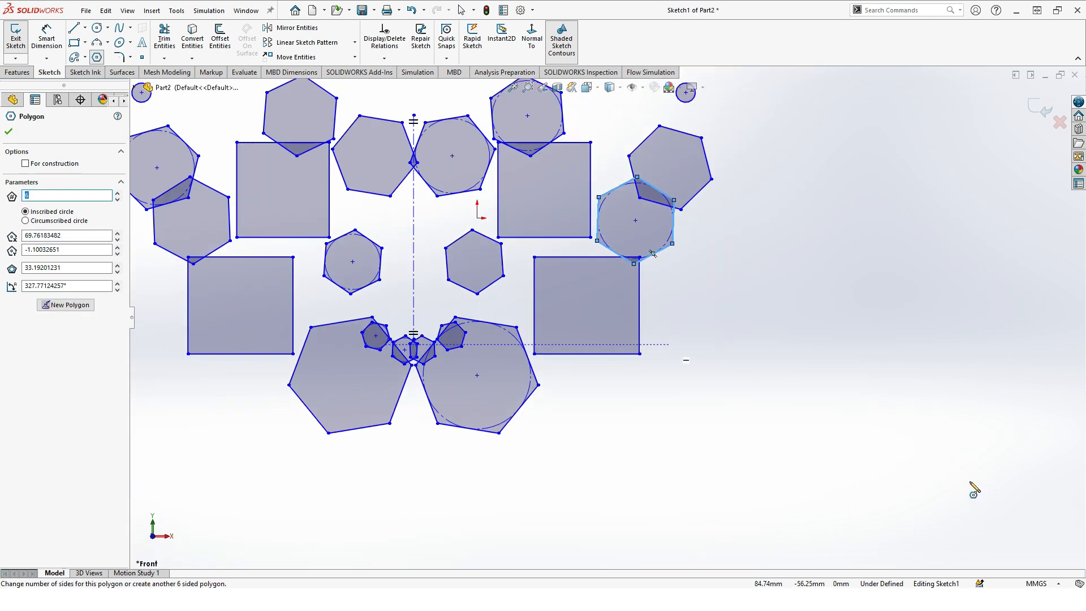
click(824, 378)
click(888, 427)
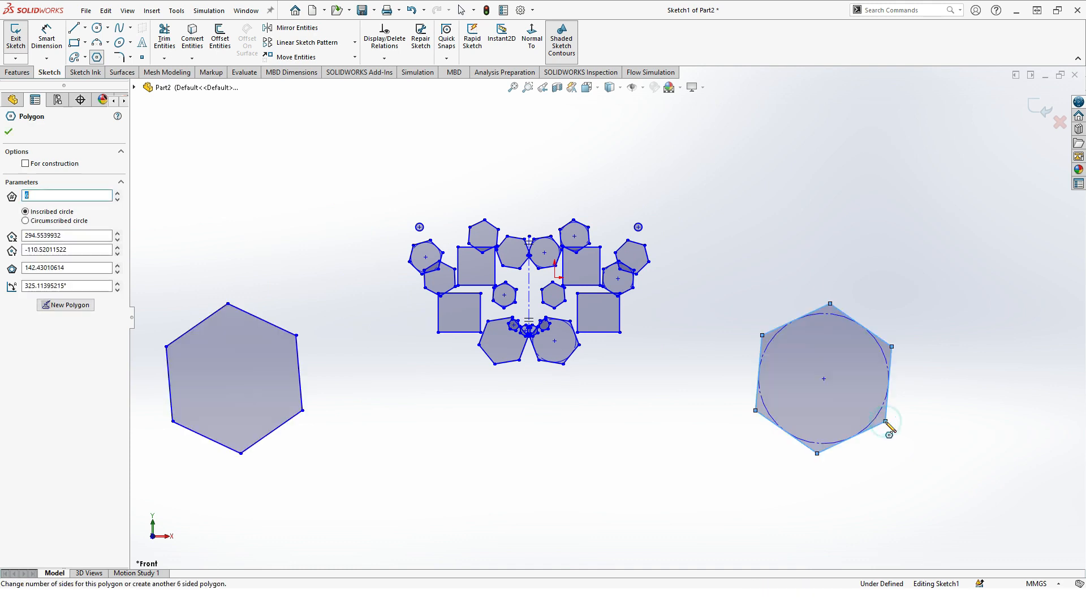
click(196, 158)
click(235, 195)
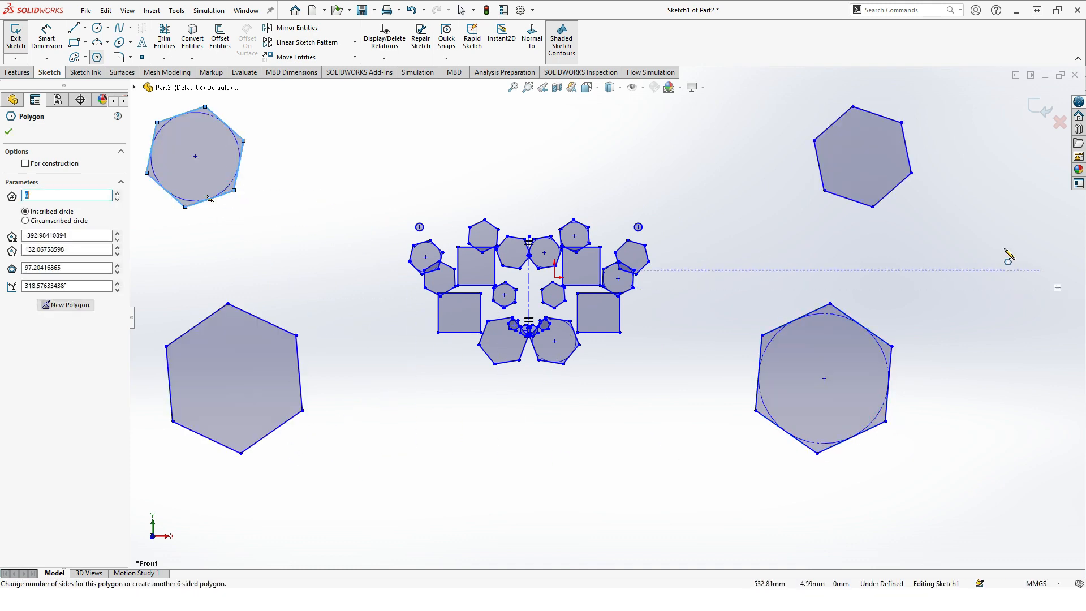
scroll(557, 297, down, 10)
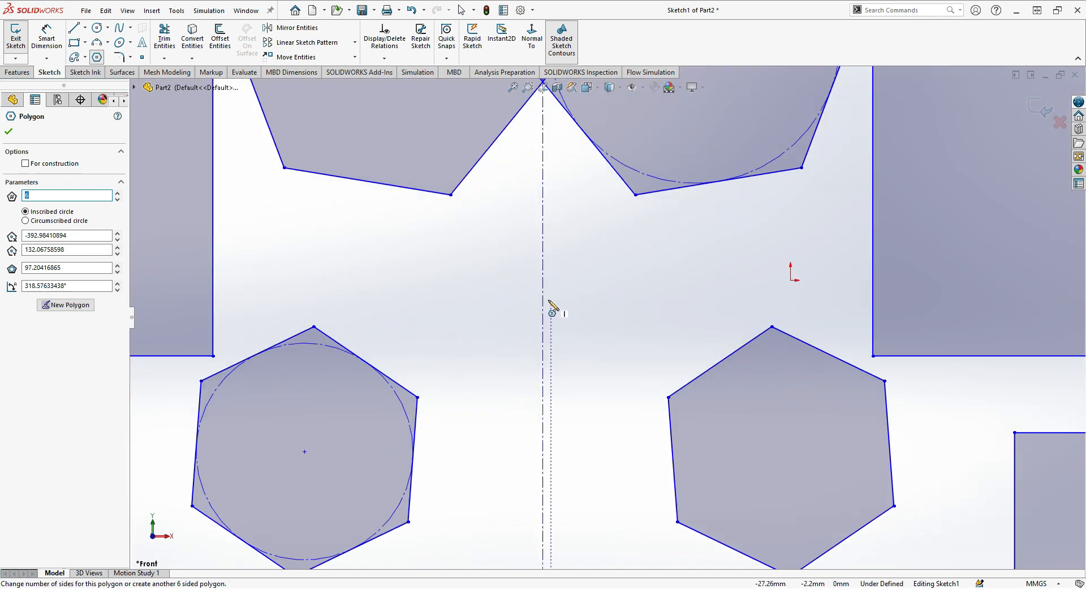
scroll(548, 301, up, 10)
click(509, 90)
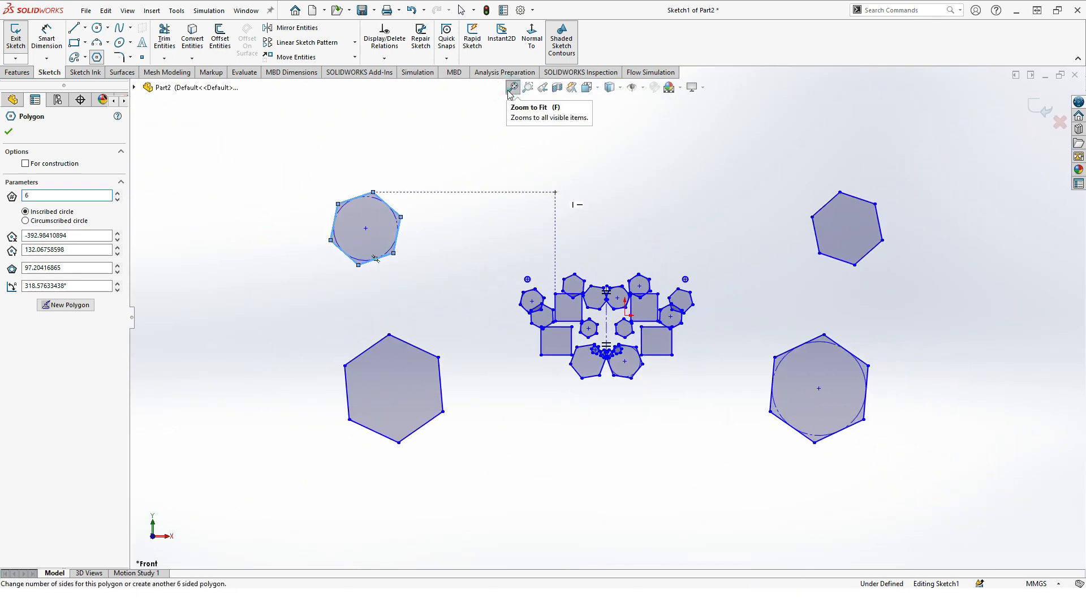
click(9, 131)
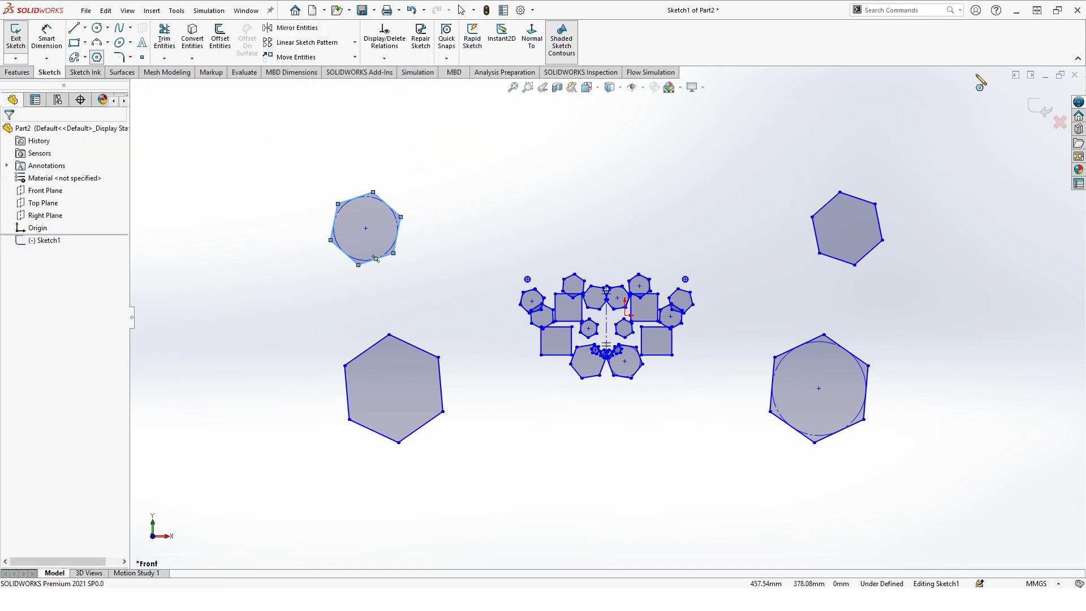
Step: Search the commands for "mirror" and show where the Dynamic Mirror Entities command is located
click(929, 9)
text(mirror)
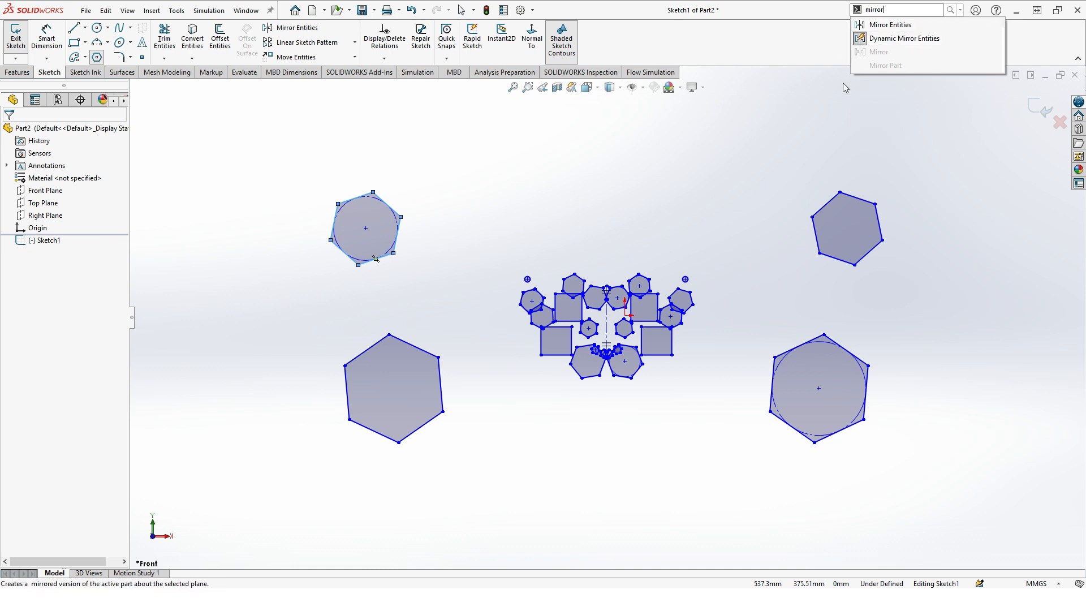
click(673, 180)
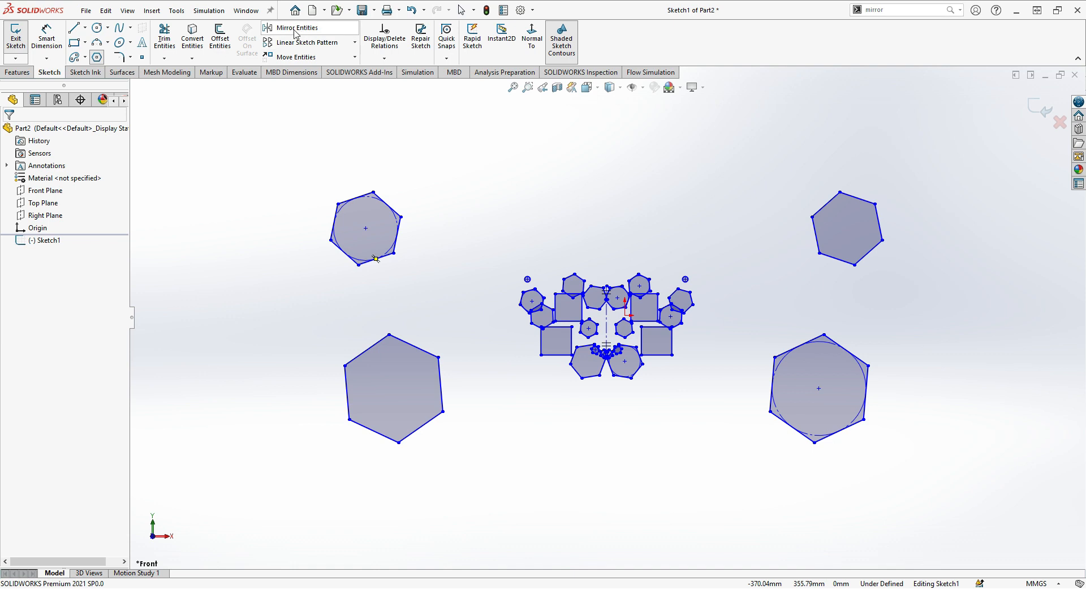
click(890, 12)
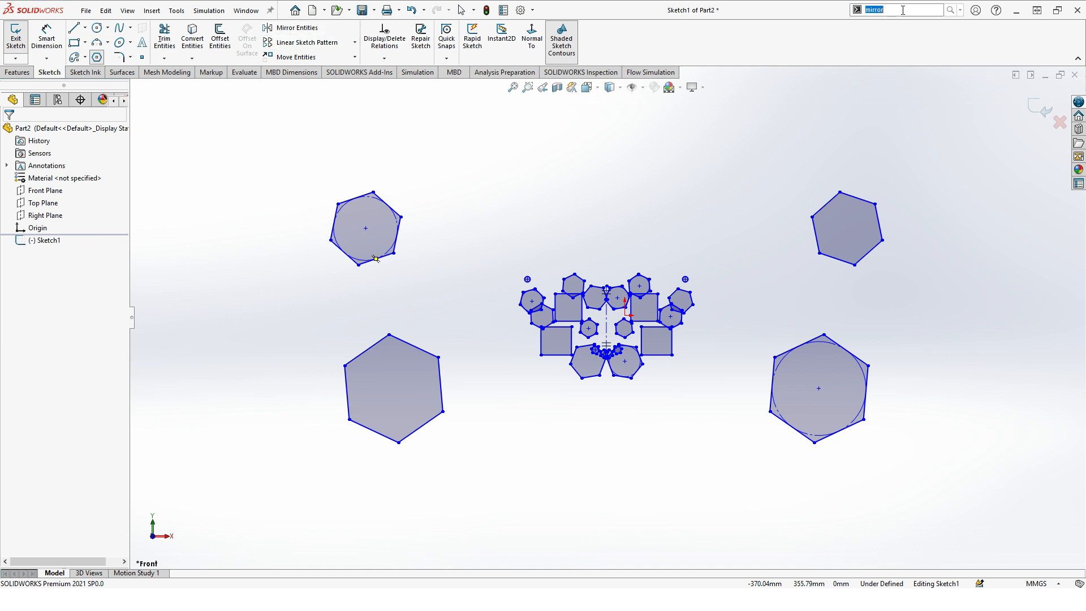
text(mirr)
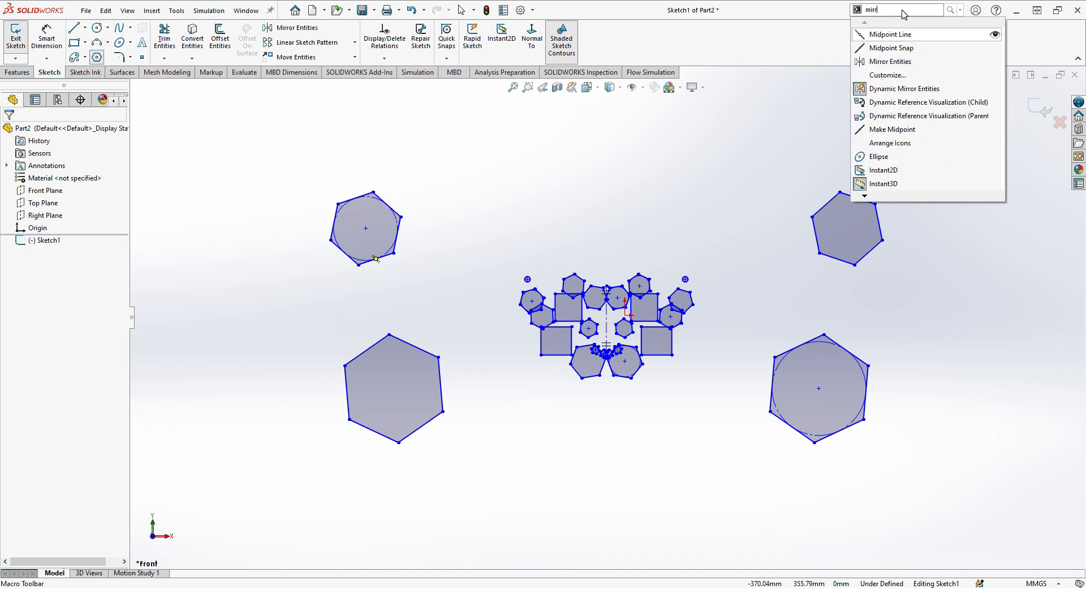
text(or)
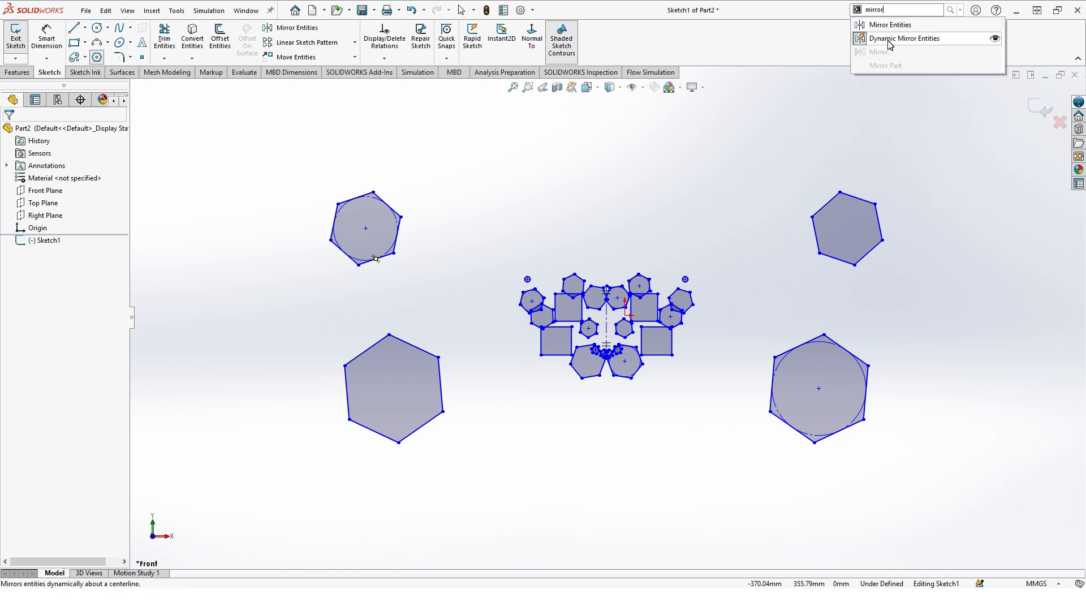
click(996, 41)
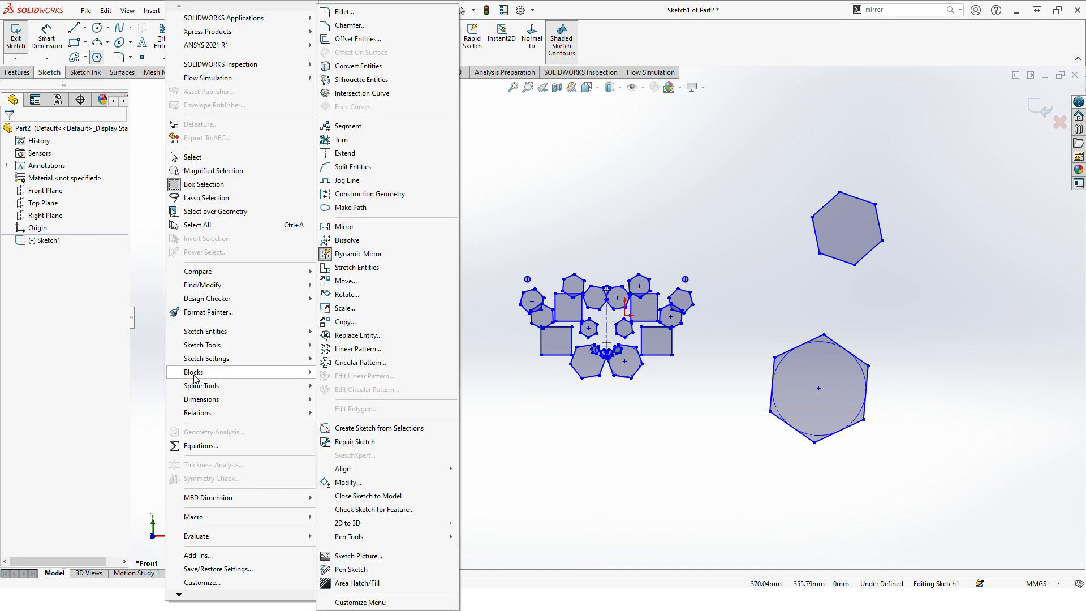
Step: Place a very large six-sided polygon enclosing the central group of shapes, and leave the Polygon tool
click(500, 244)
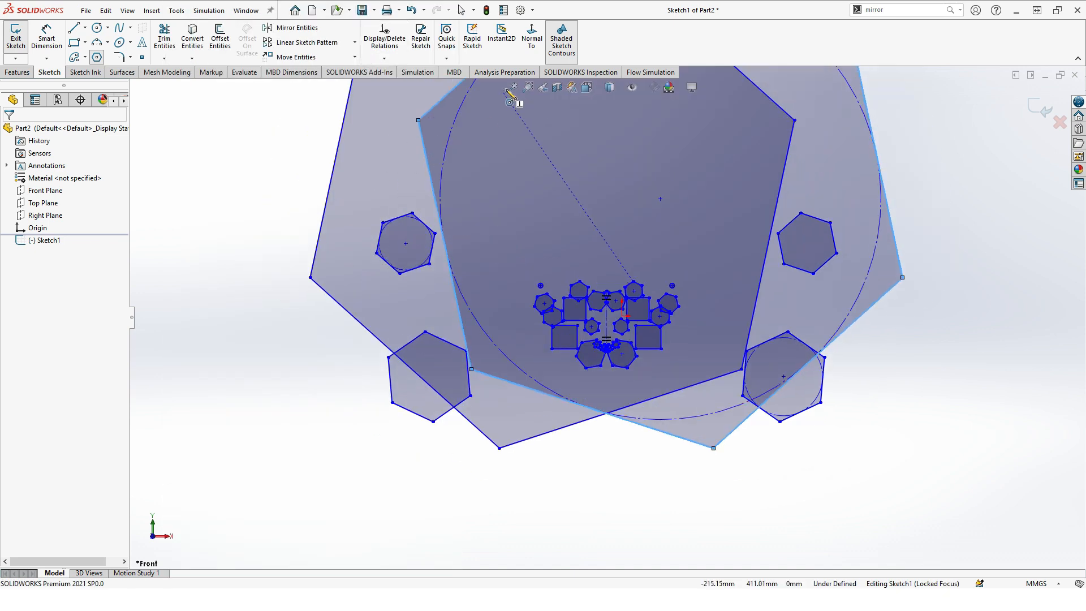
click(513, 87)
click(260, 157)
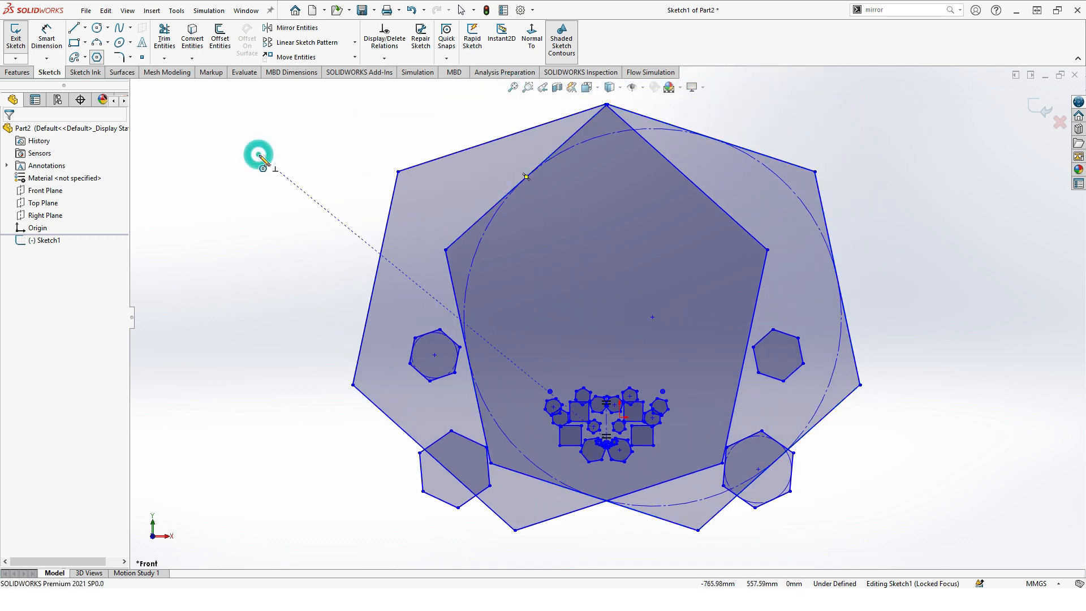
key(Escape)
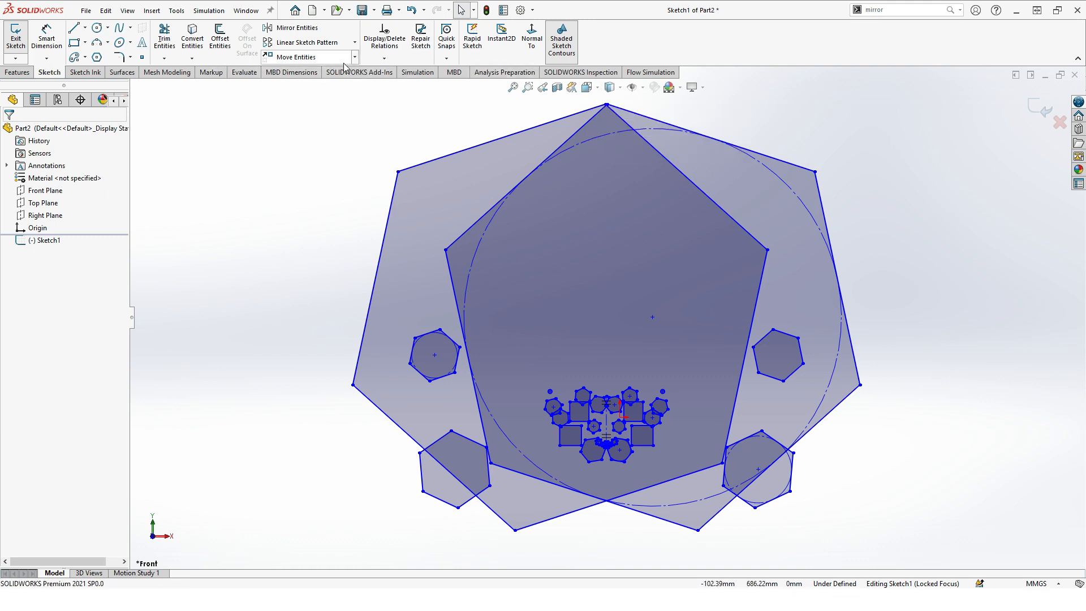
click(316, 57)
click(356, 57)
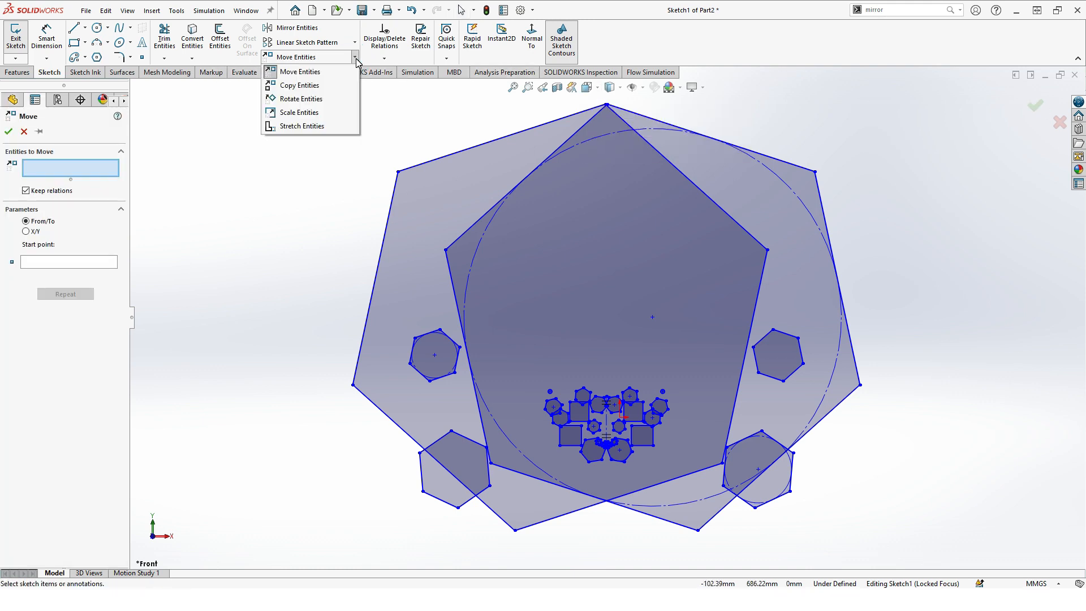
click(355, 57)
click(25, 131)
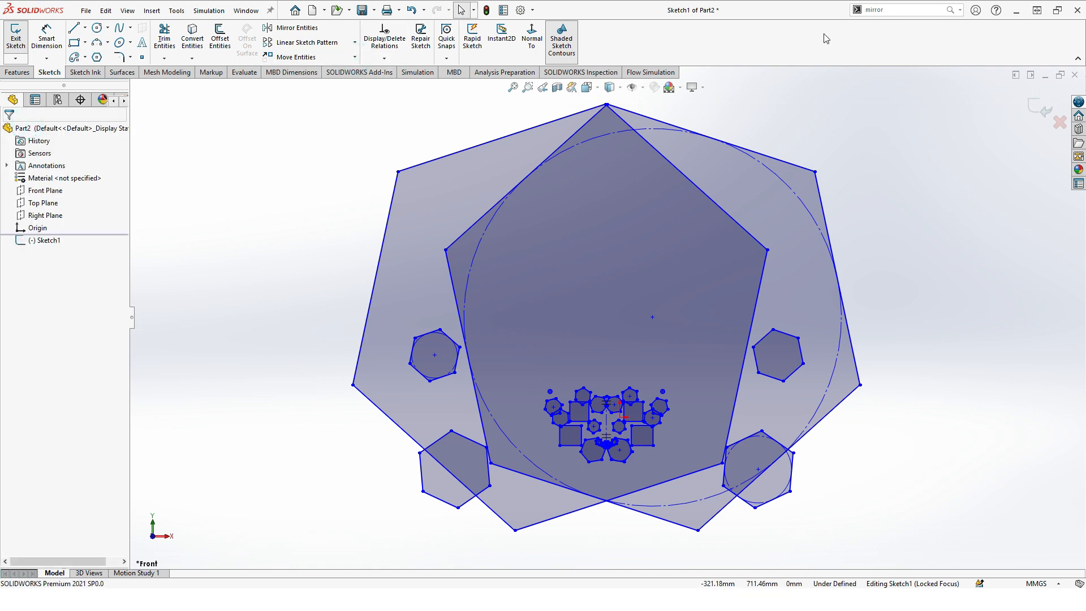
Step: Search the commands for "mirr" and add Dynamic Mirror Entities to the sketch commands after Shaded Sketch Contours
click(901, 12)
text(mi)
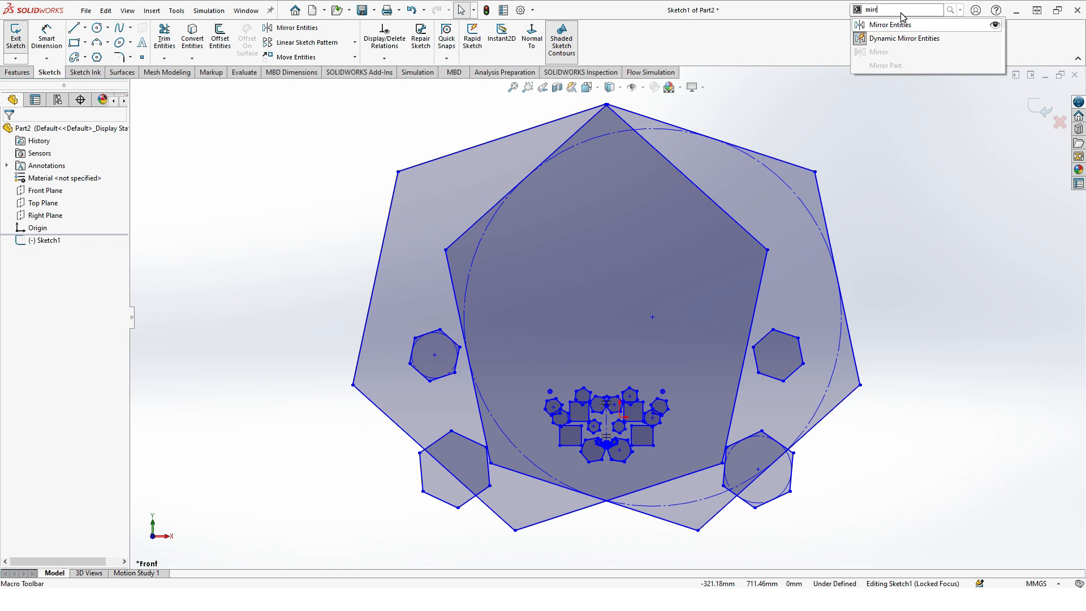
mouse_move(859, 42)
mouse_down()
mouse_move(875, 45)
mouse_move(621, 43)
mouse_up()
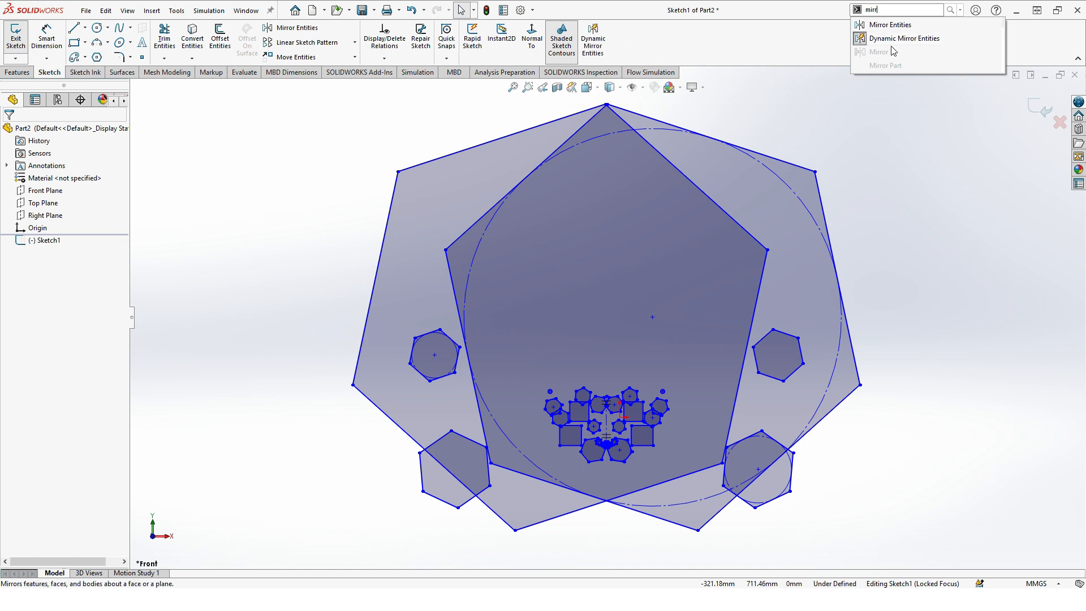
click(996, 38)
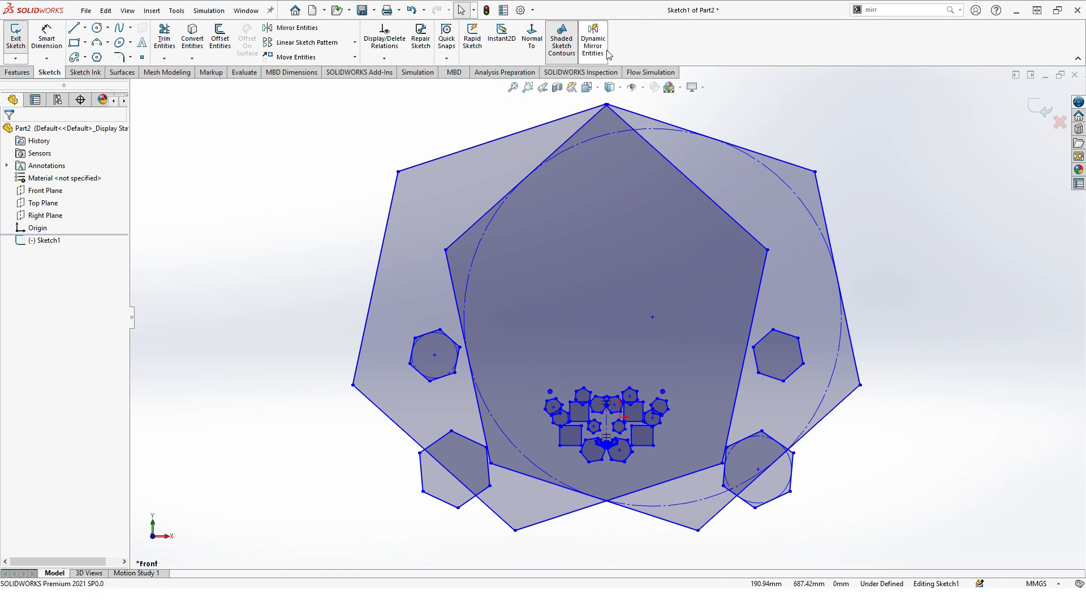
Step: Turn off shaded sketch contours and return to the sketch commands
click(561, 39)
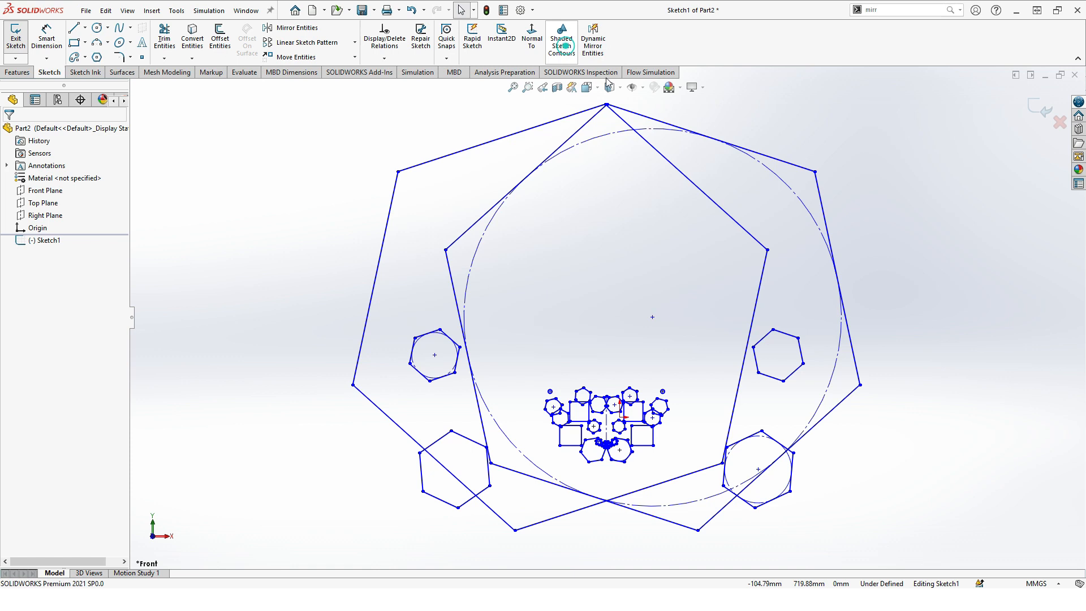
scroll(595, 65, down, 6)
scroll(594, 65, up, 7)
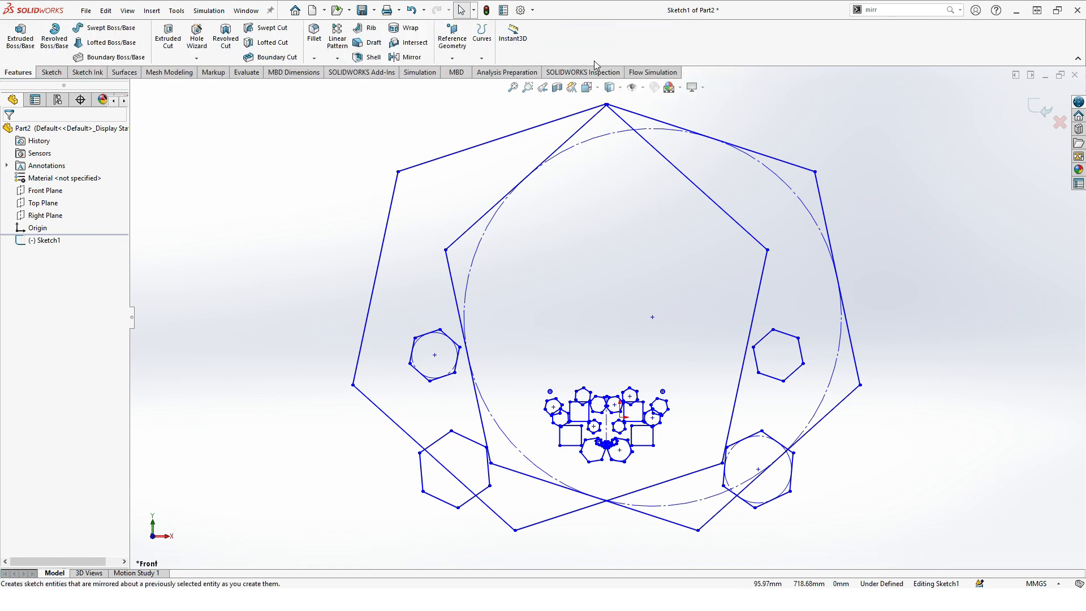
click(52, 73)
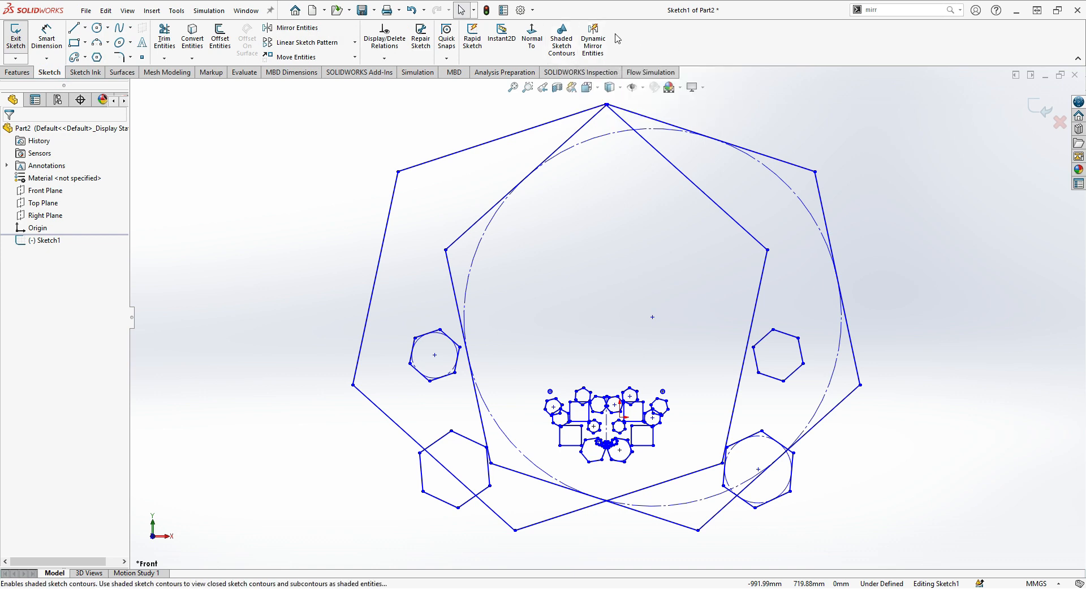
Step: View the list of available toolbars and the Customize dialog's toolbar options, and close the dialog
right_click(589, 50)
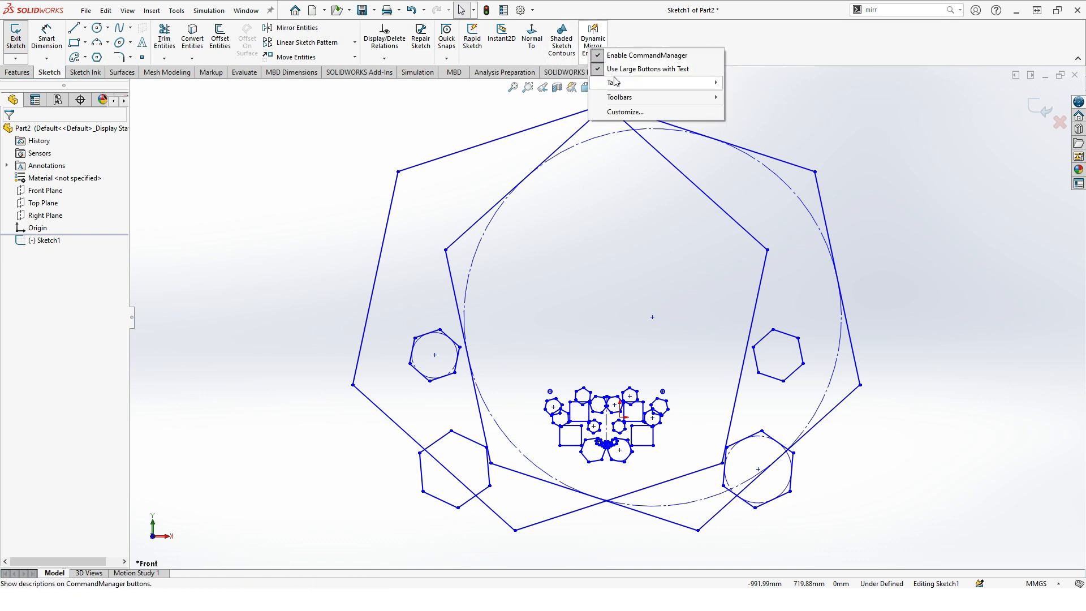
mouse_move(700, 86)
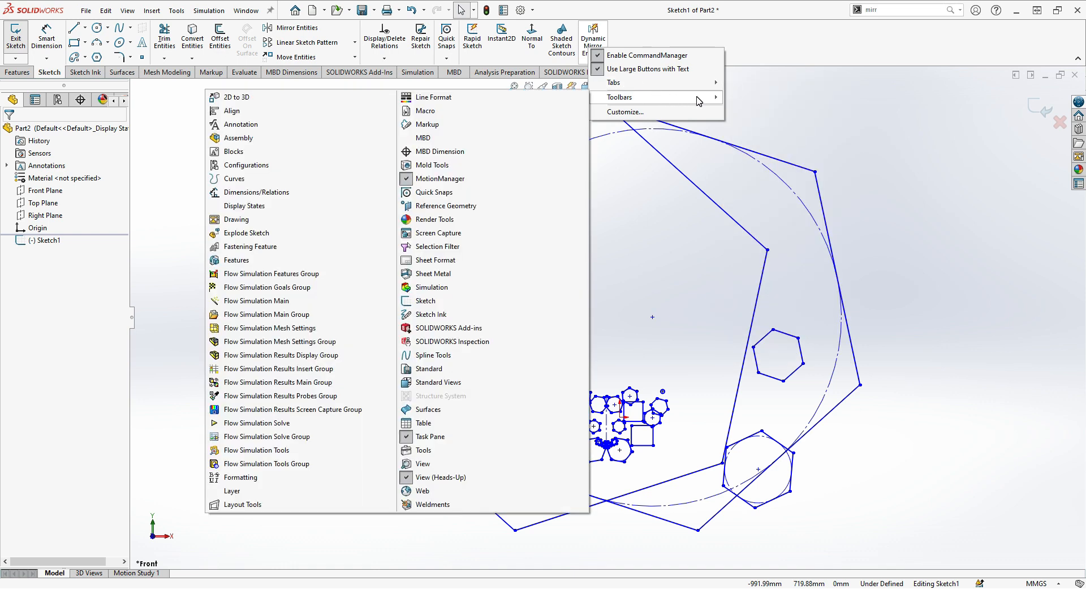
click(650, 113)
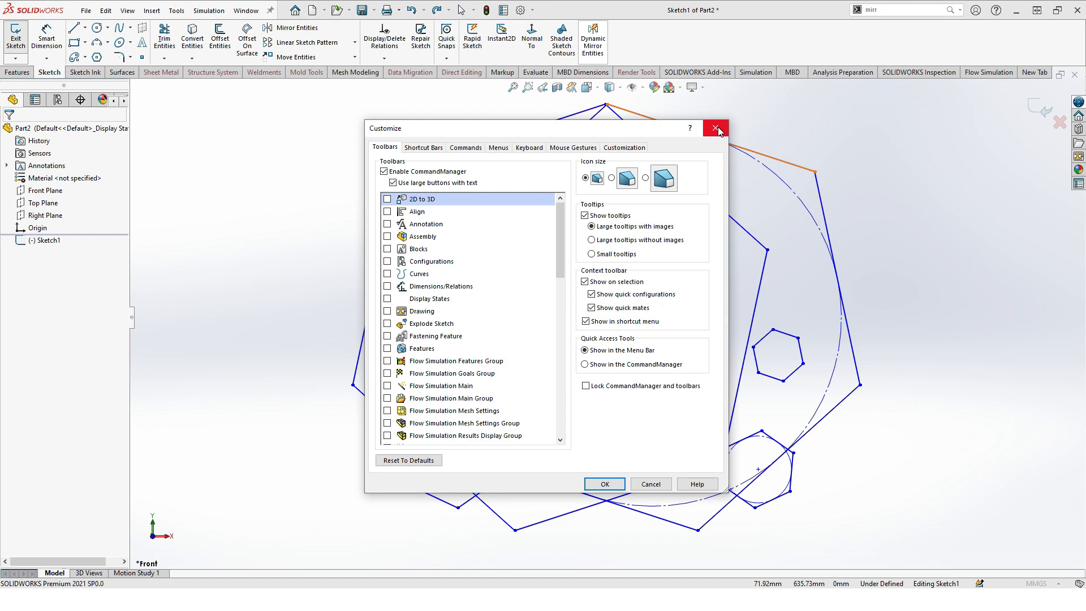
click(719, 126)
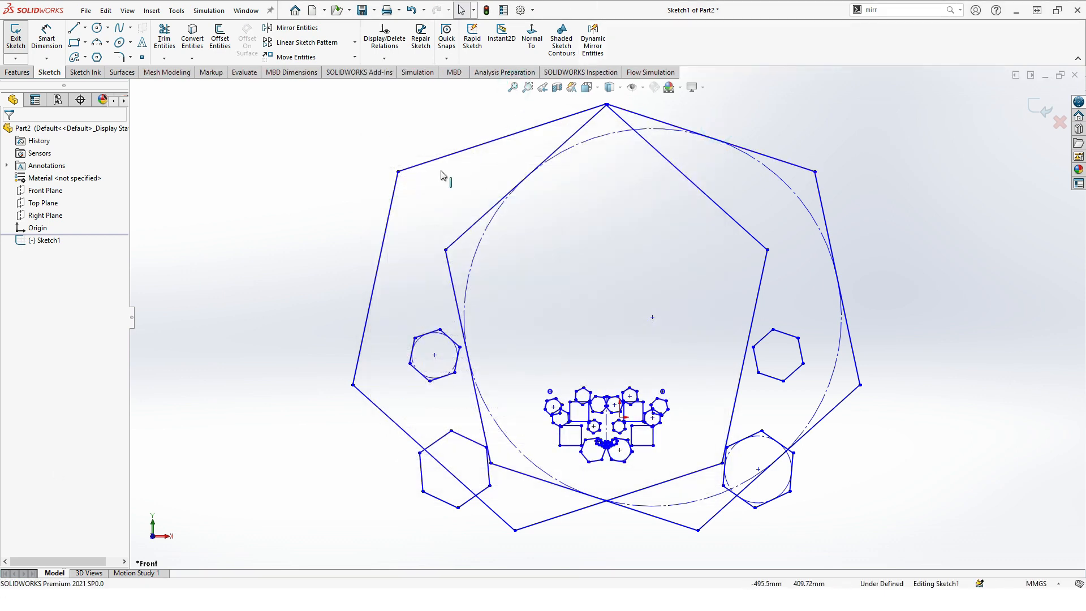
Step: Select all the shapes in the sketch with a selection box and delete them
click(324, 119)
mouse_move(780, 149)
mouse_down()
mouse_move(912, 520)
mouse_move(925, 529)
mouse_move(323, 67)
mouse_up()
key(Delete)
key(Delete)
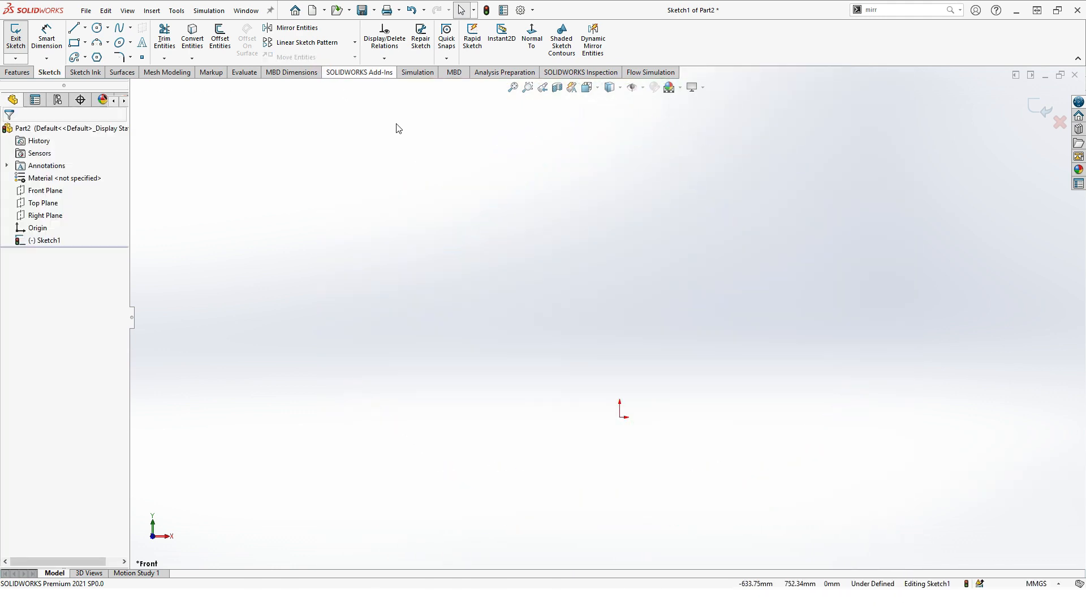
click(515, 88)
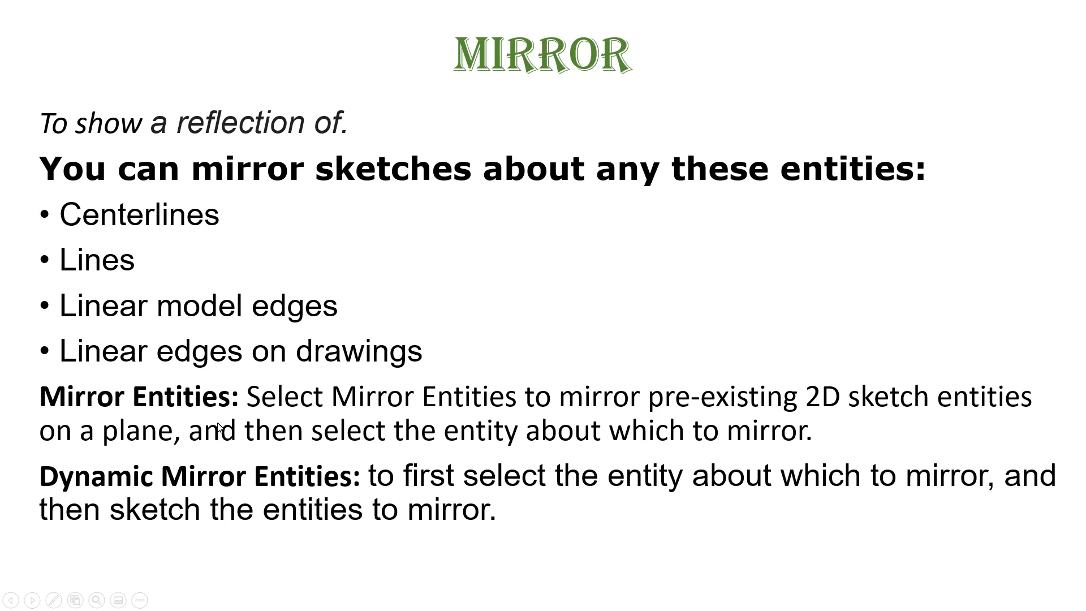
key(Right)
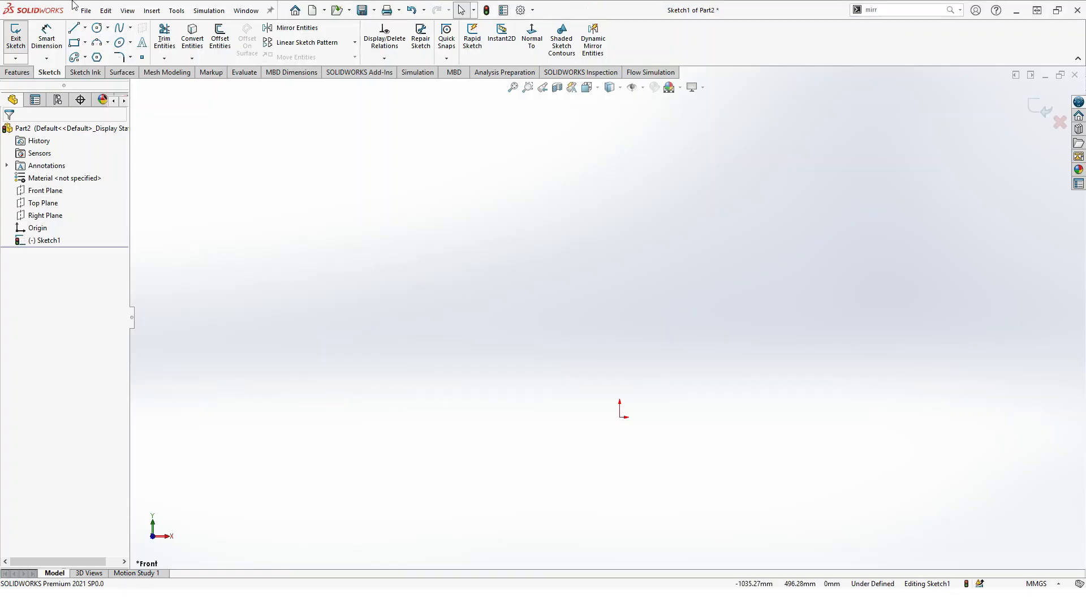
Step: Close the emptied sketch and start a new sketch on the Front Plane
click(41, 197)
click(48, 179)
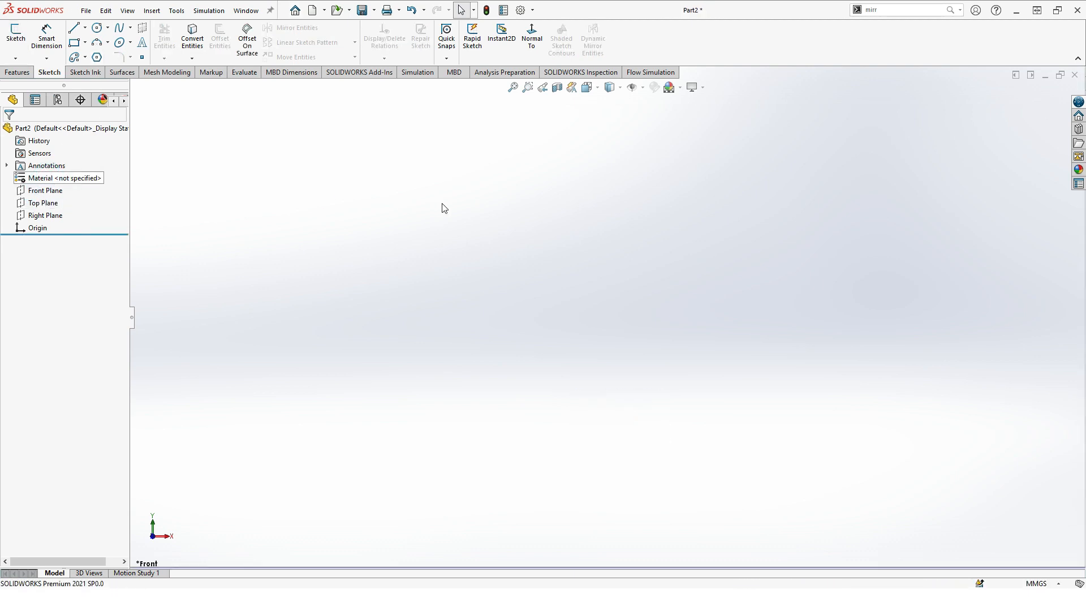
click(43, 190)
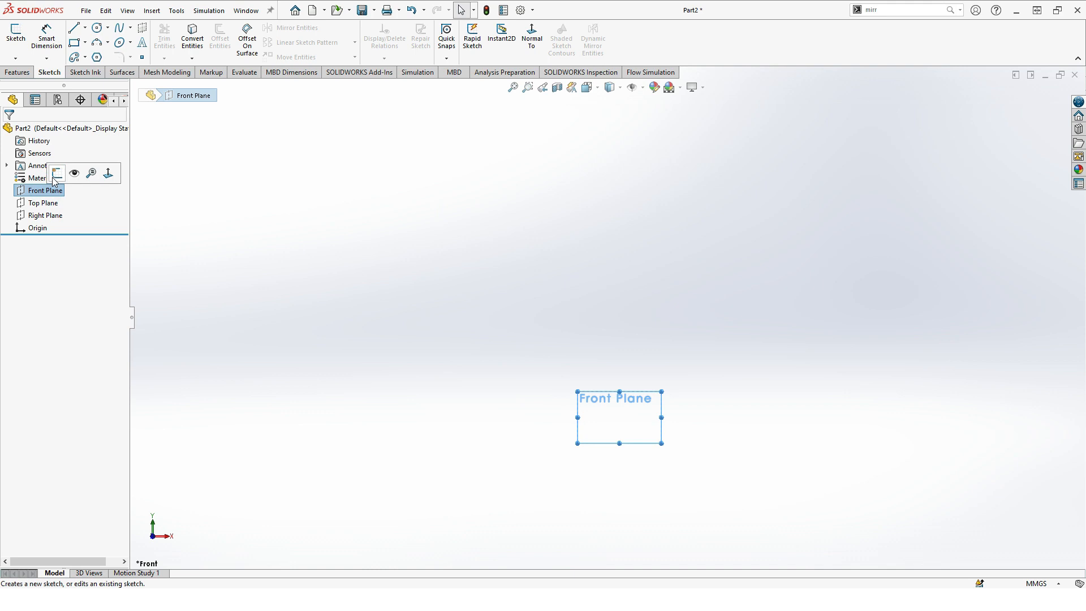
click(51, 178)
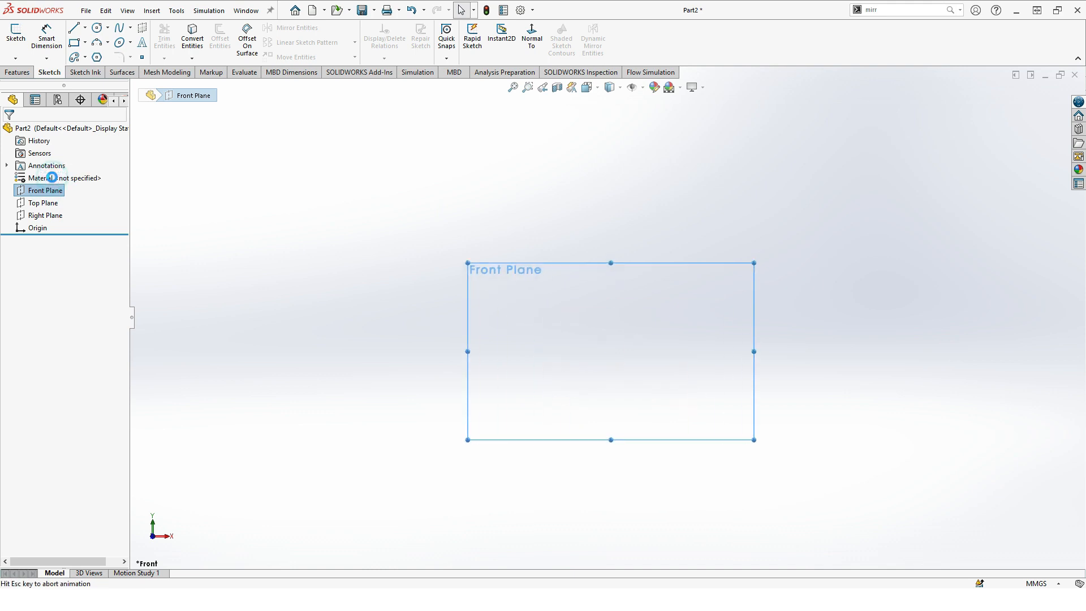
Step: Draw a wavy open spline through twelve points, passing above the origin and ending level with it
click(130, 29)
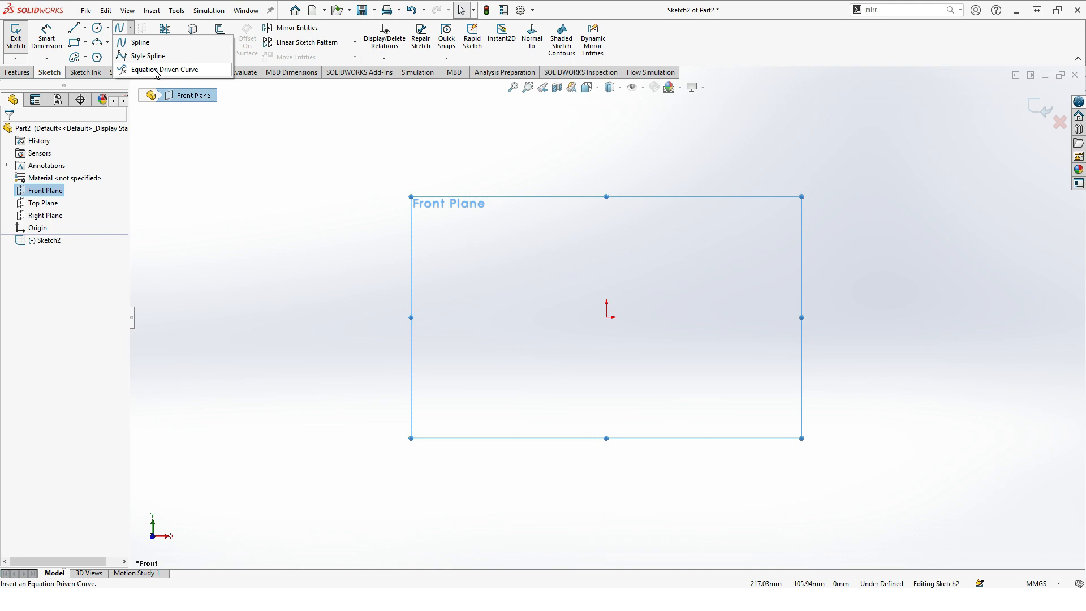
click(141, 44)
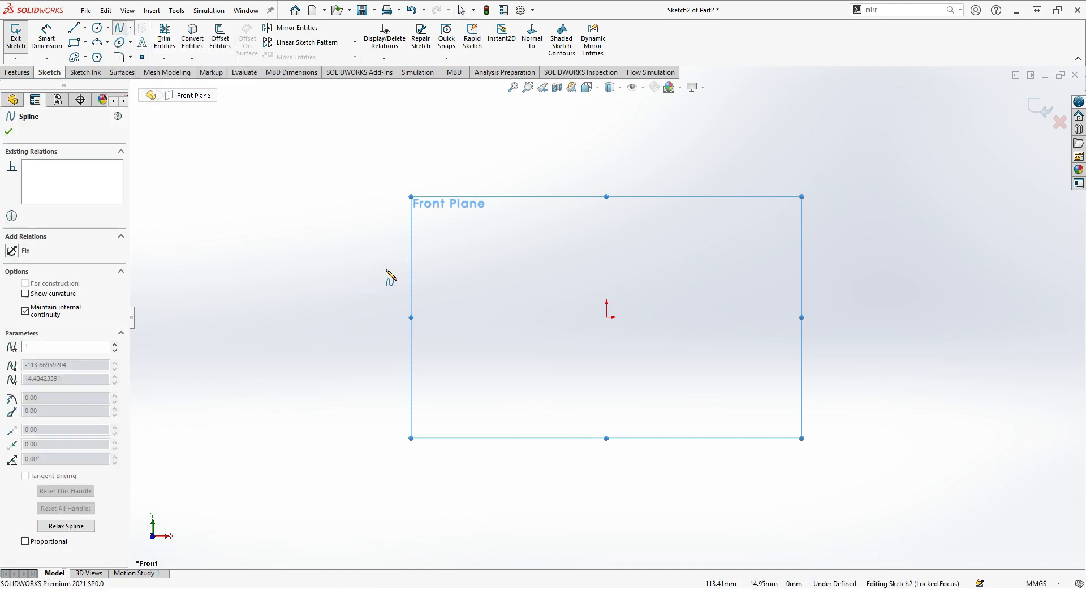
click(357, 285)
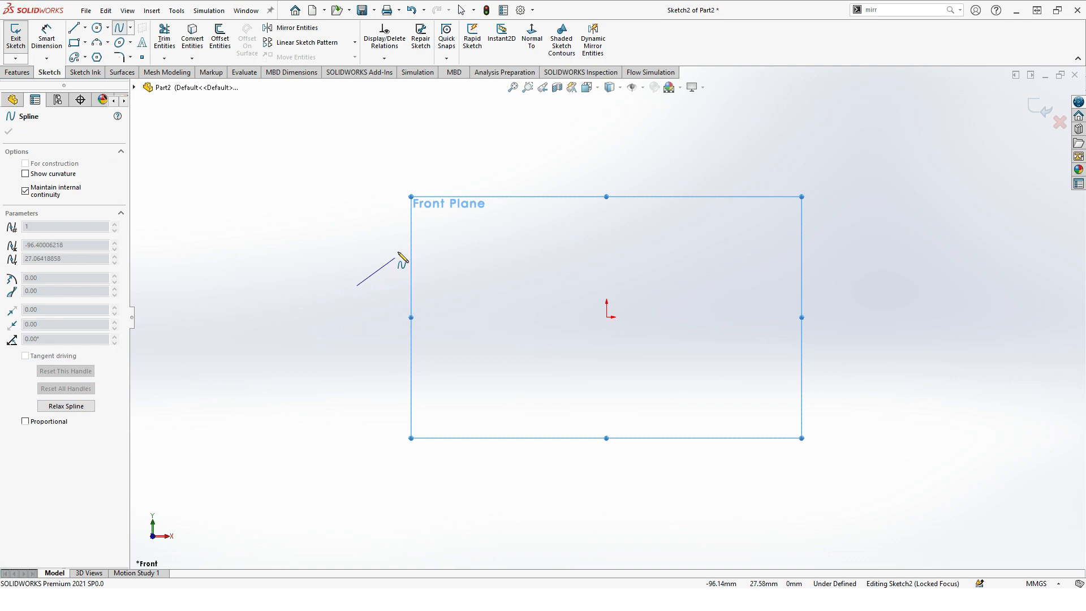
click(421, 239)
click(464, 268)
click(517, 220)
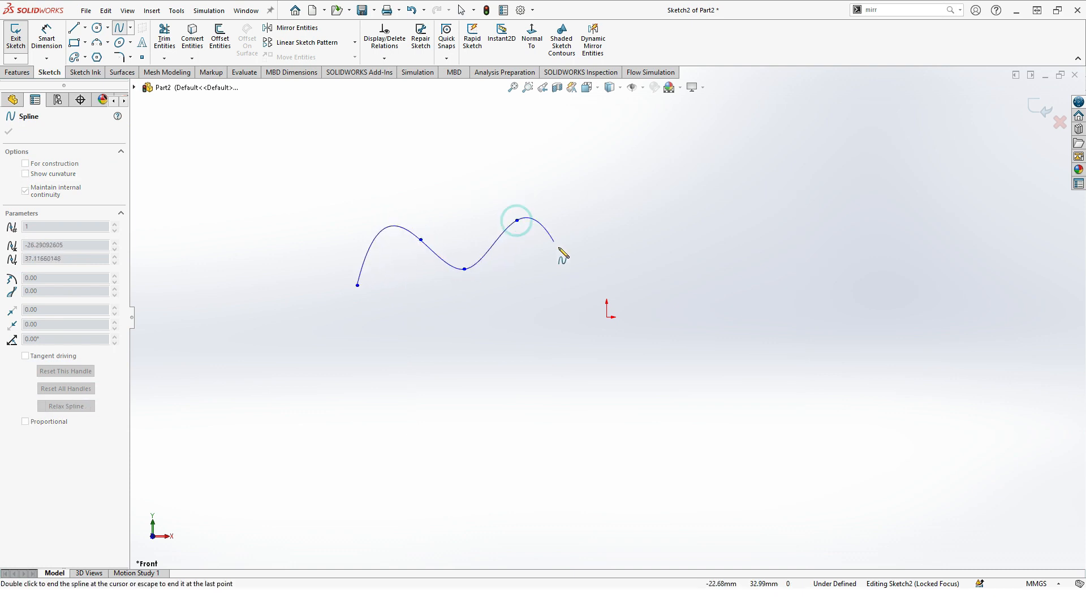
click(567, 261)
click(607, 211)
click(647, 228)
click(687, 191)
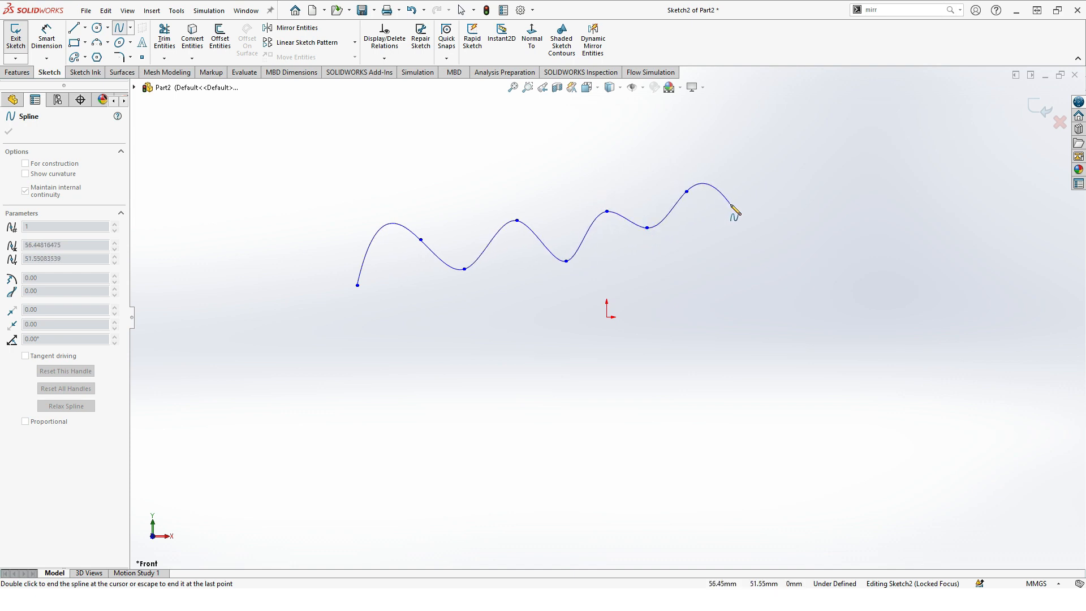
click(732, 204)
click(765, 288)
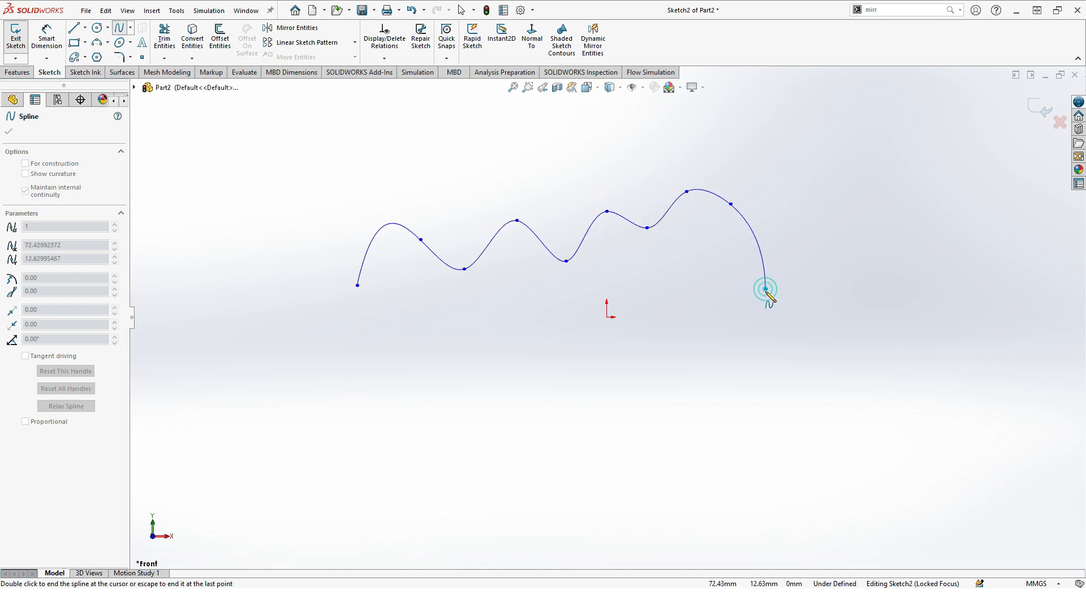
click(881, 336)
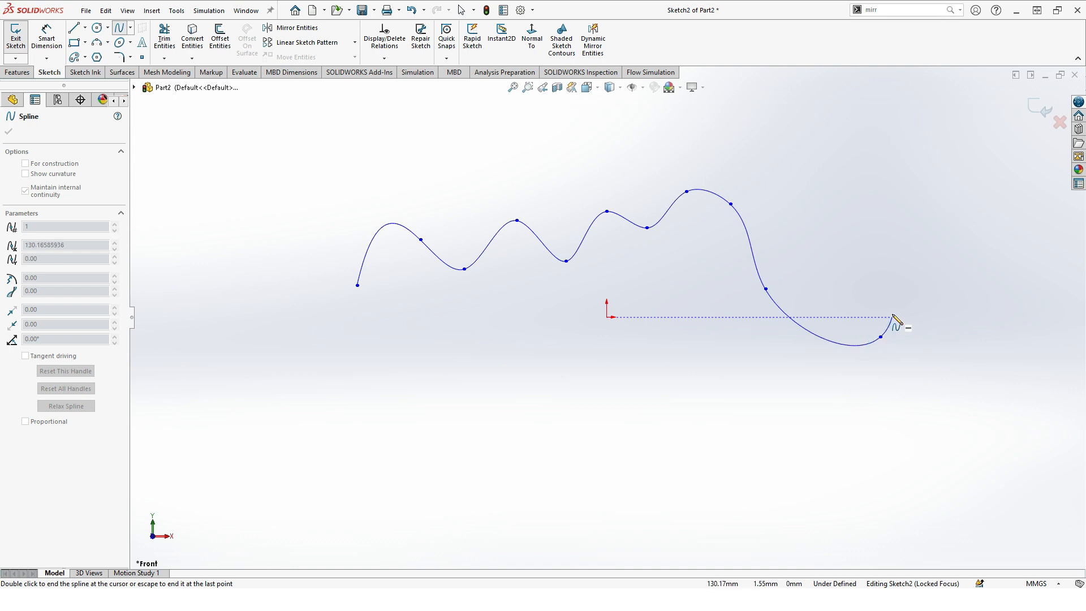
double_click(892, 317)
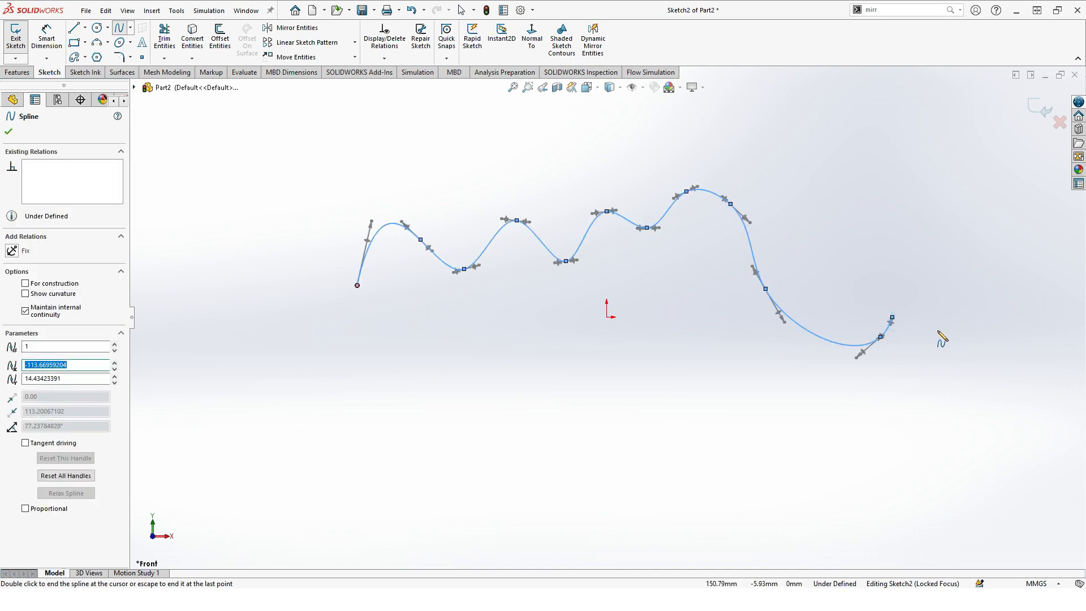
Step: Try to reshape the spline with the tangent handle at its first valley, and undo the spline
scroll(384, 226, down, 2)
scroll(429, 307, up, 2)
scroll(509, 315, down, 4)
scroll(683, 347, up, 4)
scroll(583, 264, up, 2)
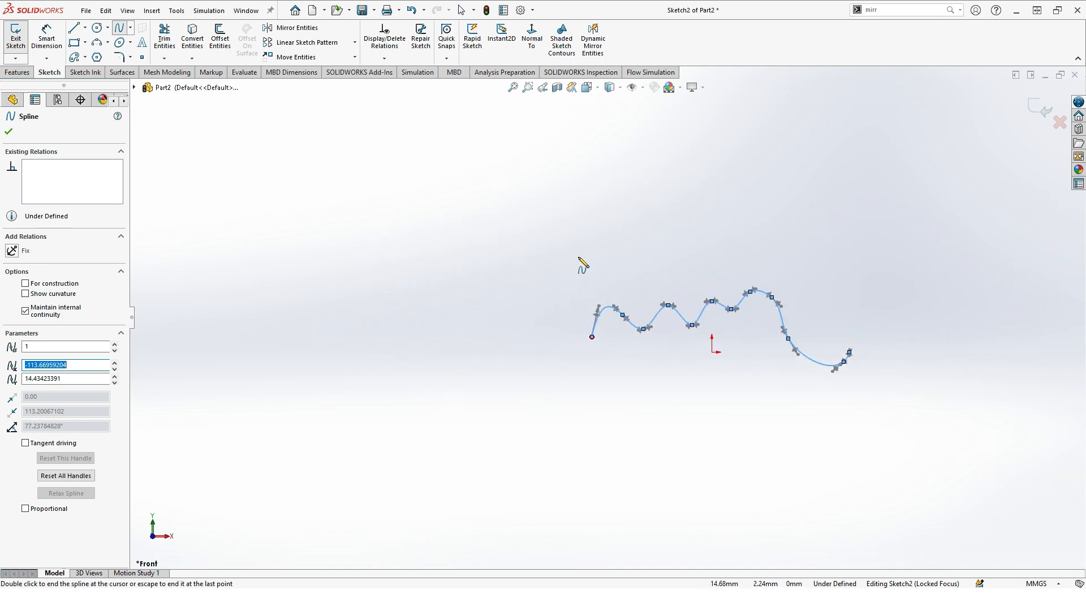
click(516, 89)
scroll(470, 314, down, 5)
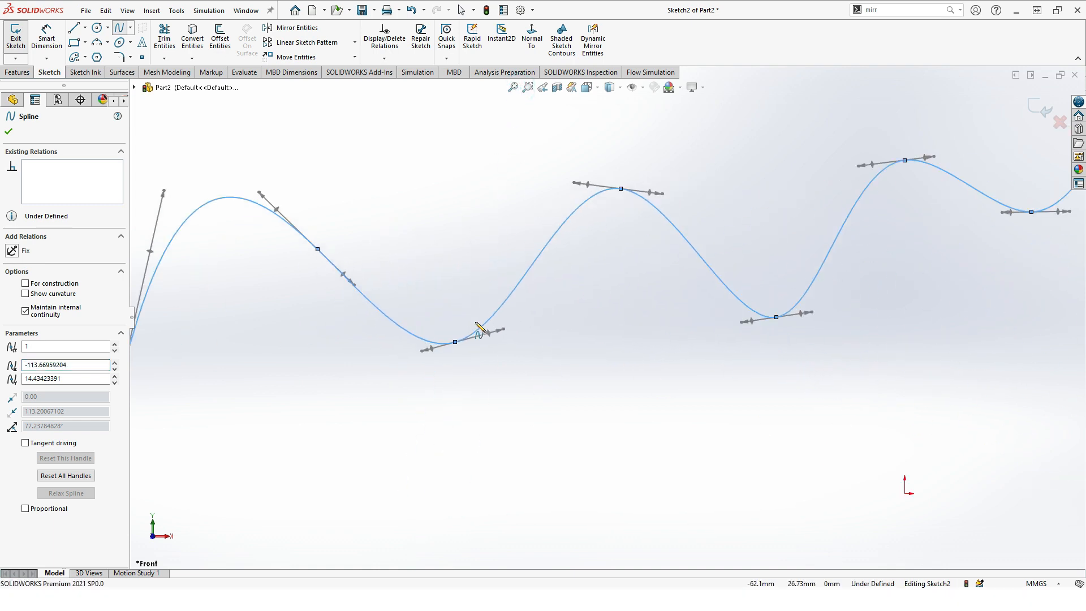
drag(496, 338, 451, 343)
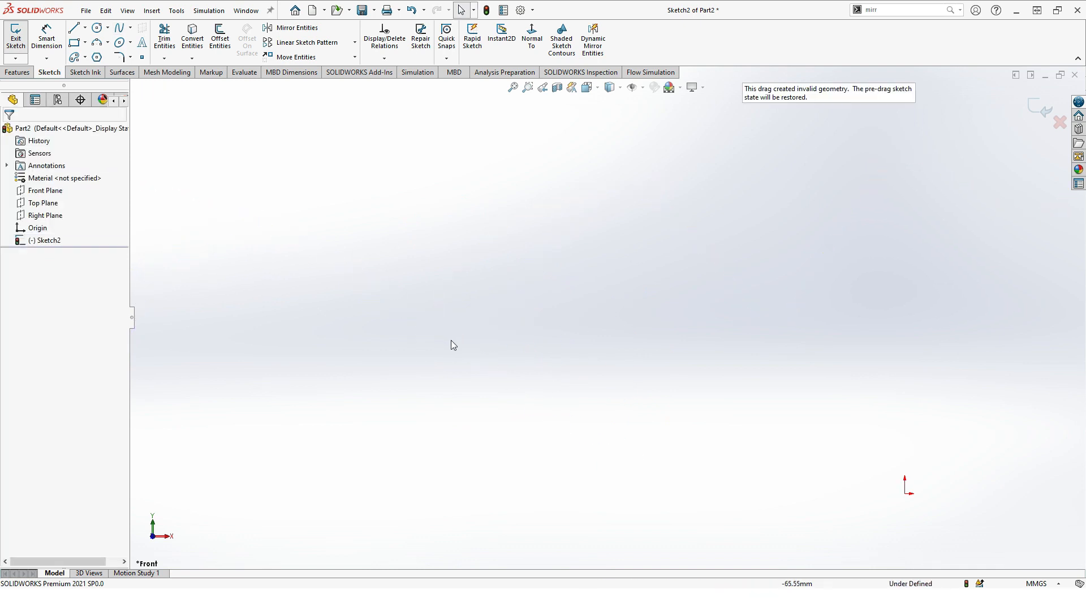
click(512, 88)
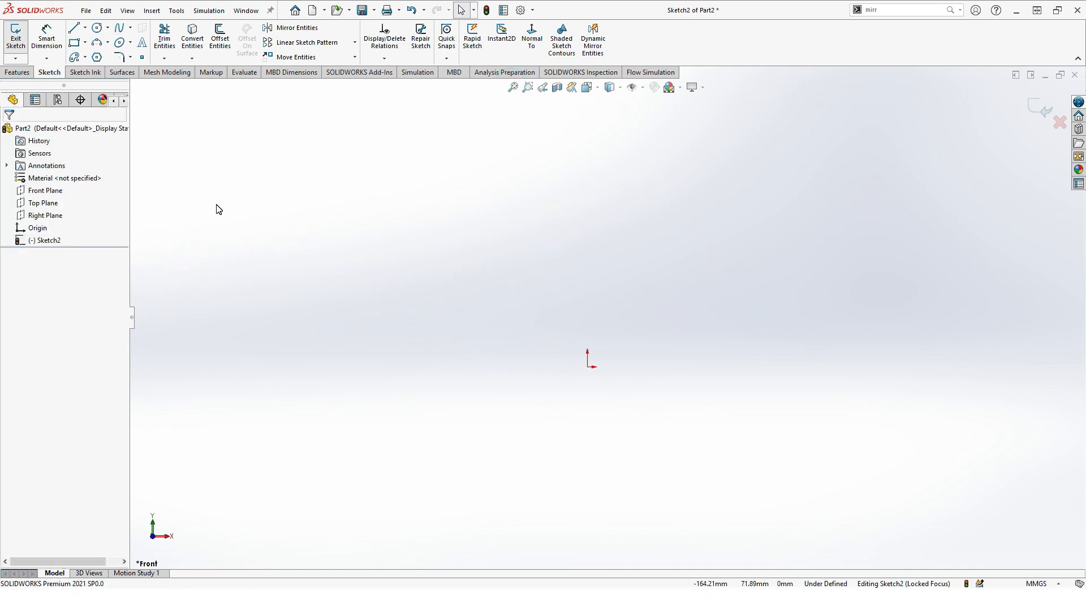
key(ctrl+z)
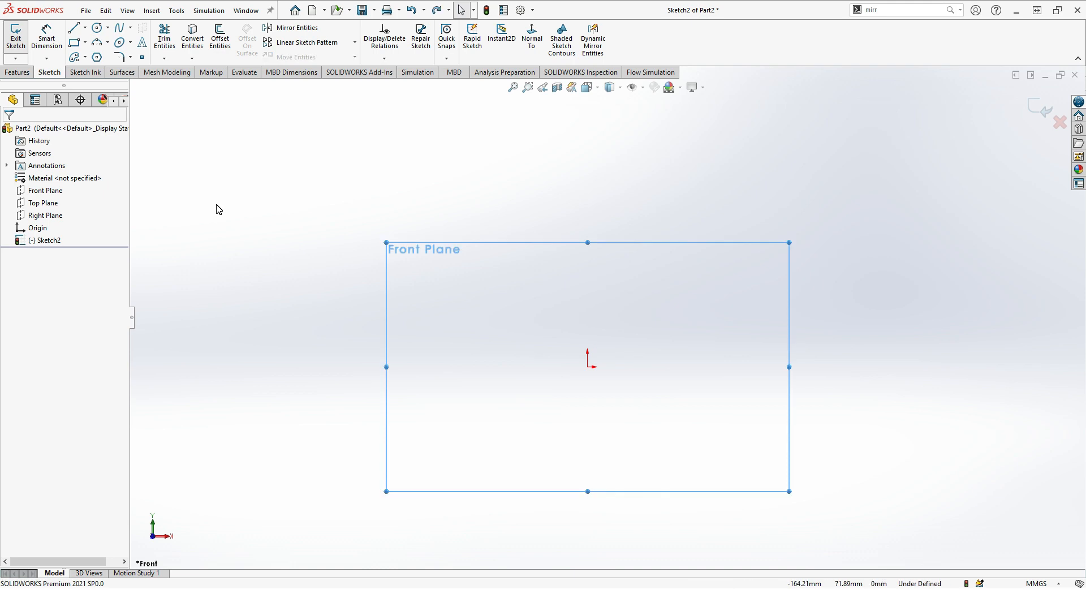
Step: Draw a wavy open spline about 264 mm long through six points above the origin, and leave the Spline tool
click(47, 192)
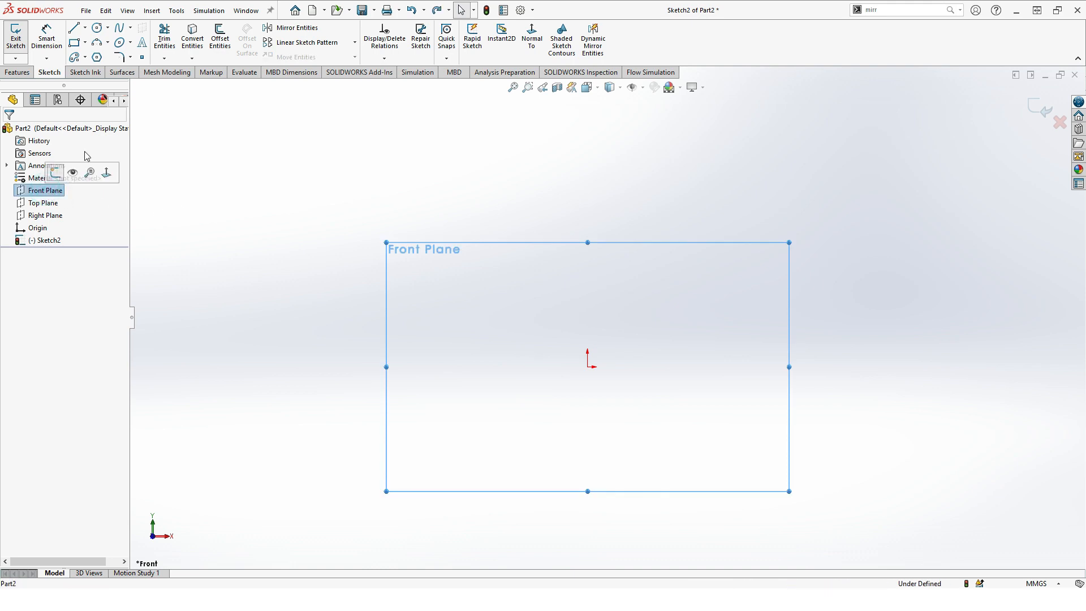
click(119, 27)
click(297, 291)
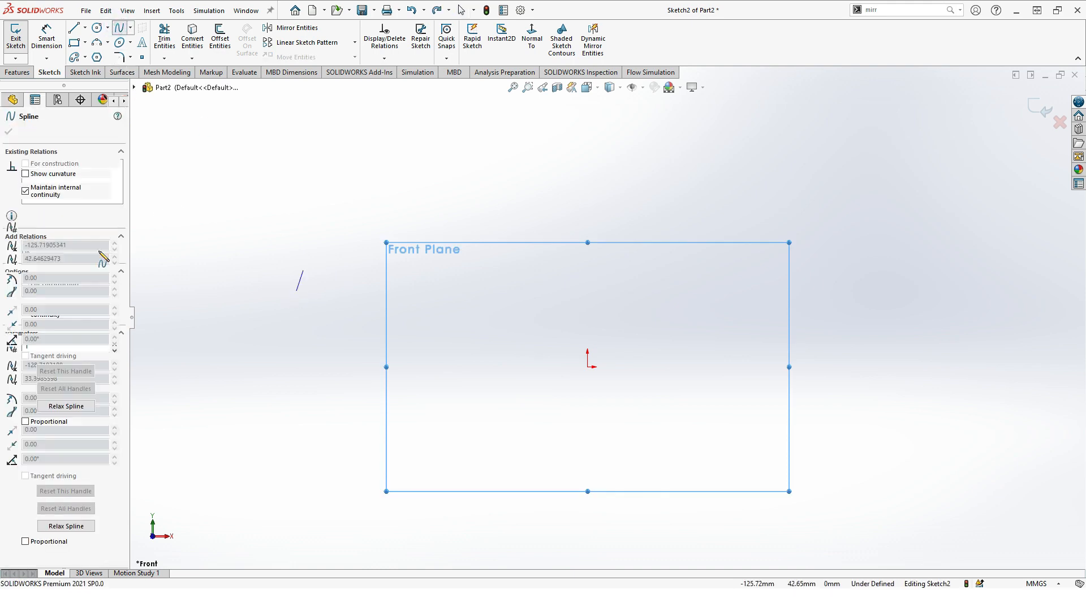
click(341, 244)
click(432, 307)
click(550, 209)
click(693, 253)
click(773, 206)
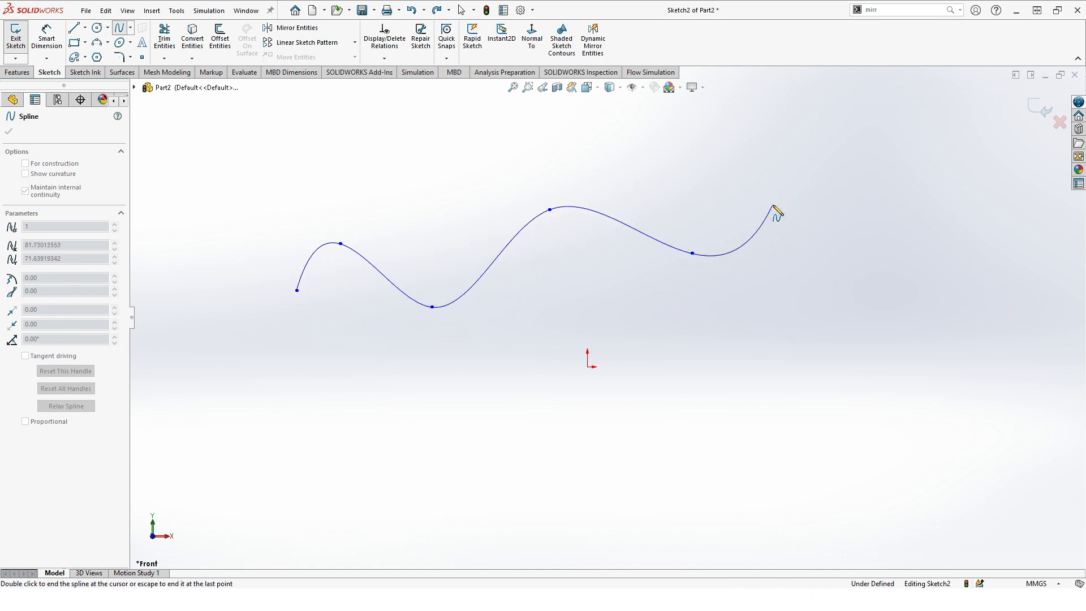
key(Escape)
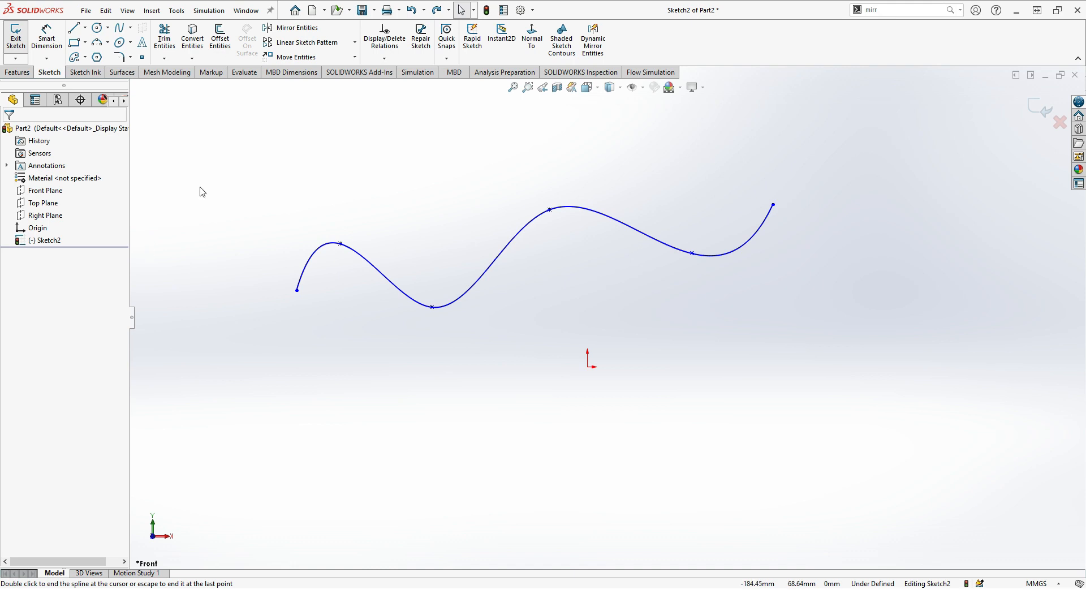
Step: Select the spline and step through its point numbers, returning to point 1
click(376, 270)
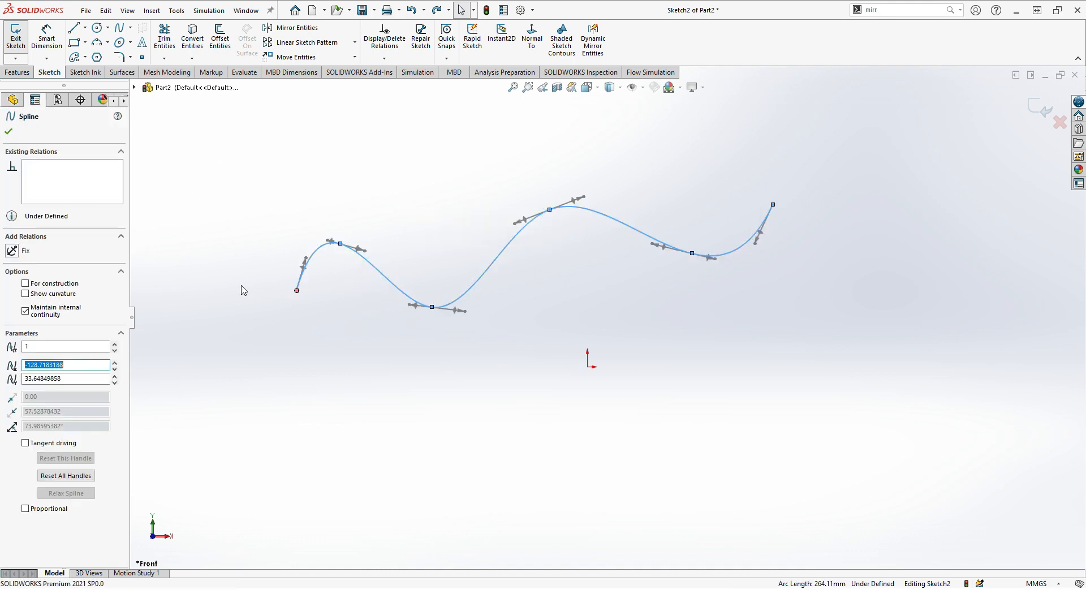
click(48, 348)
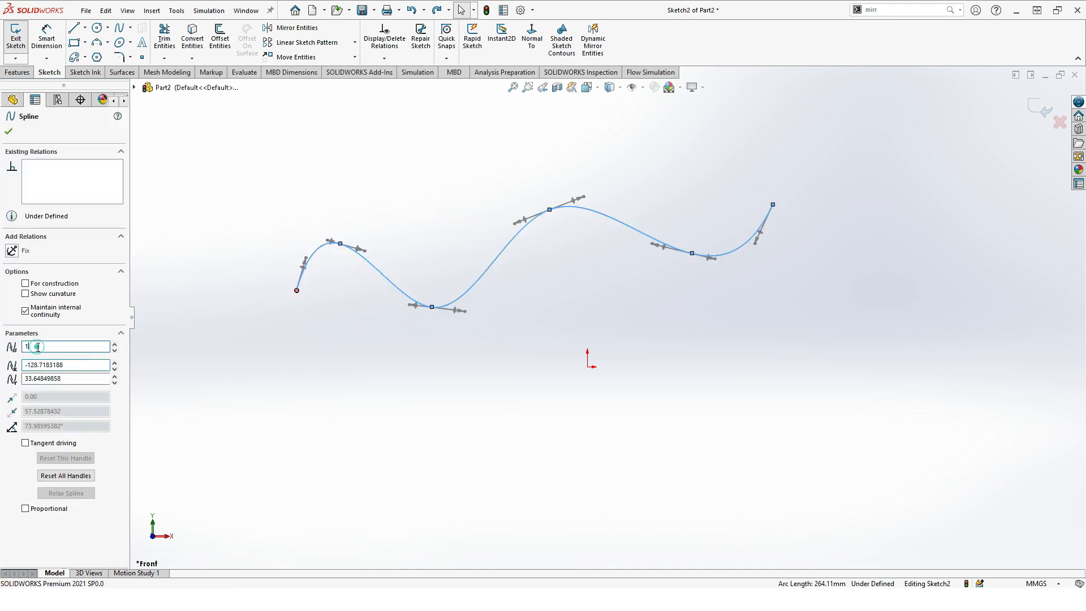
click(116, 344)
click(115, 344)
click(115, 350)
click(113, 350)
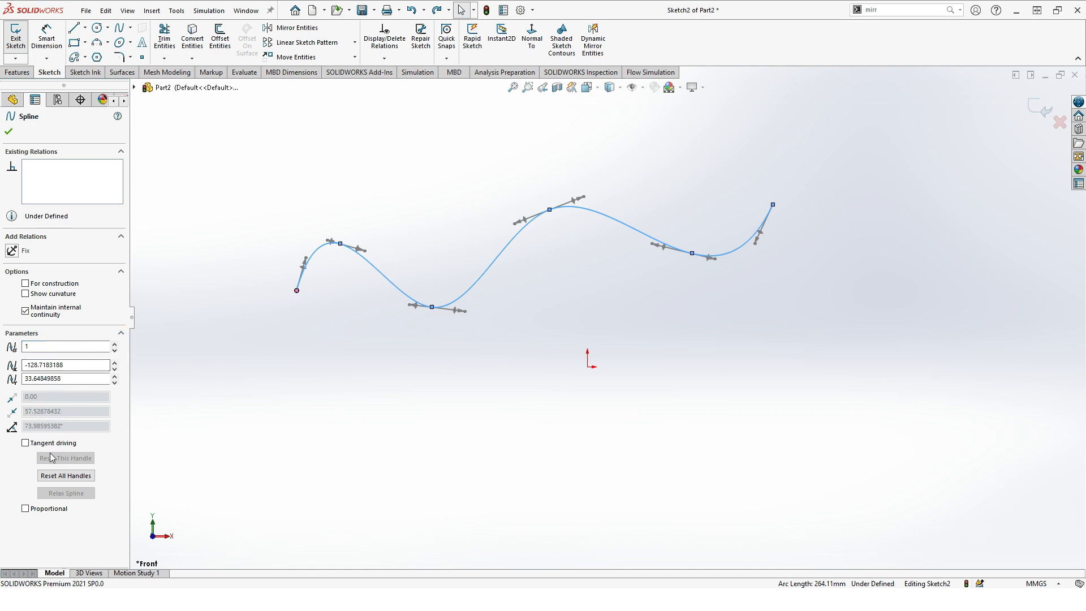
Step: Try the Tangent driving and For construction options on the spline, switching each on and off again
click(26, 444)
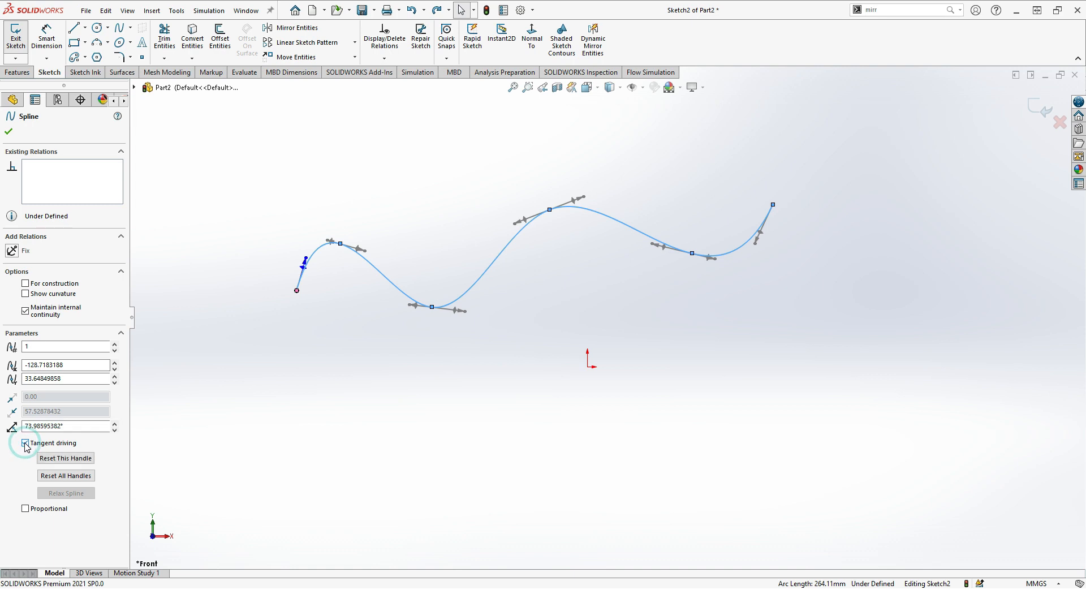
click(25, 444)
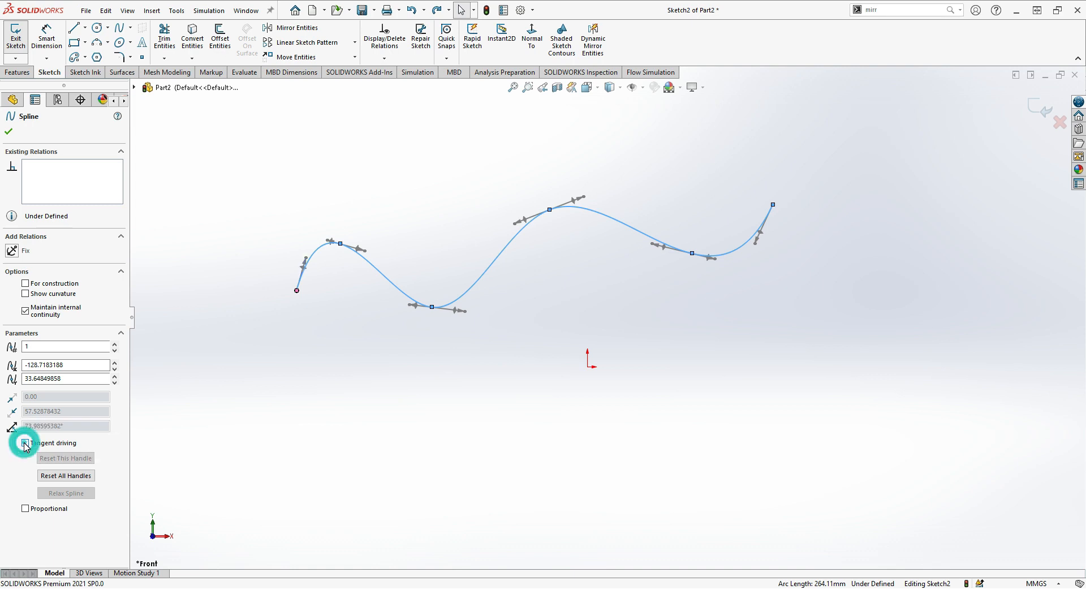
click(26, 283)
click(27, 283)
Step: Show the spline's curvature combs with a scale of 19, try the density setting, and turn the curvature display off again
click(26, 294)
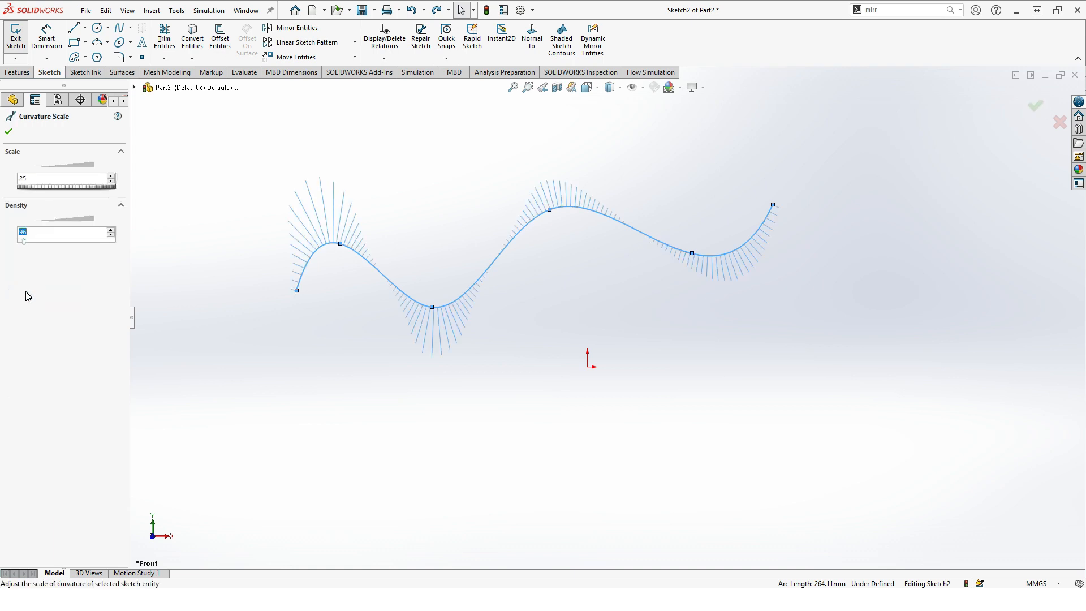
click(111, 176)
click(111, 176)
click(112, 176)
click(112, 176)
click(110, 182)
click(110, 182)
click(111, 182)
click(111, 231)
click(111, 231)
click(111, 230)
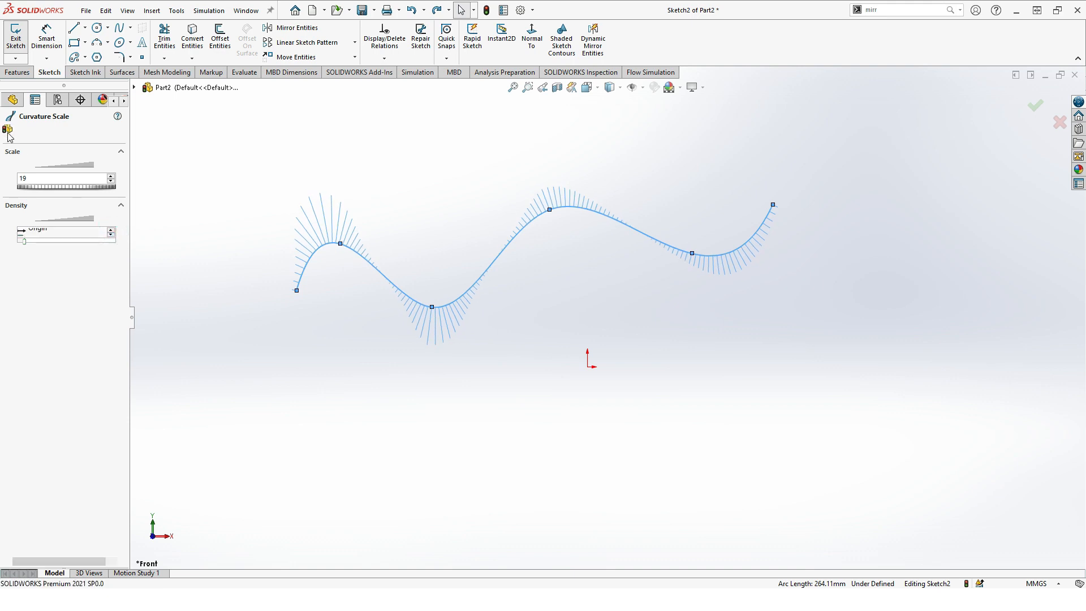
click(9, 131)
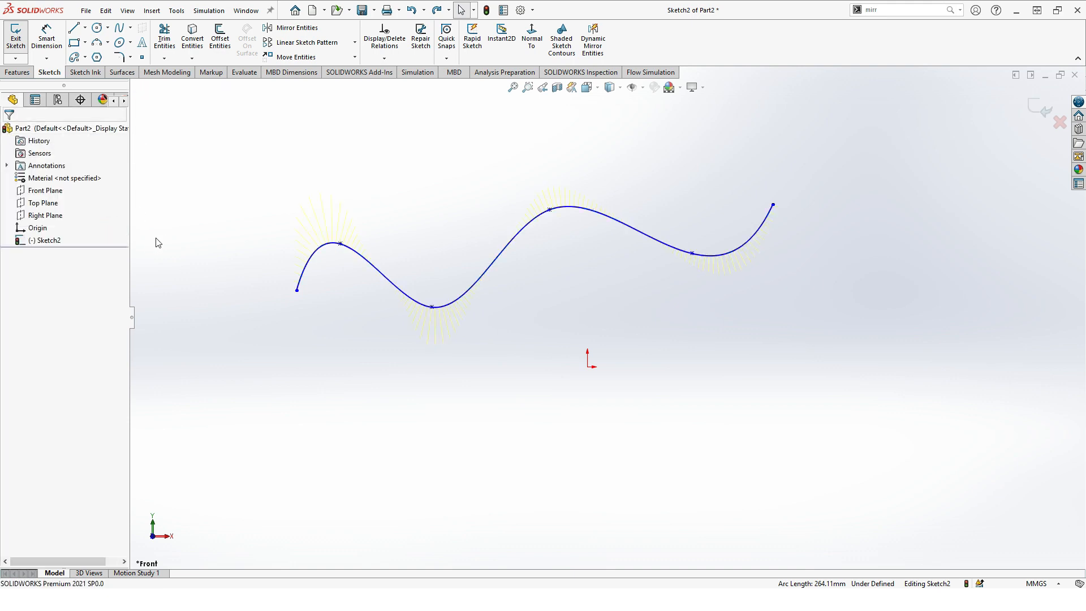
click(387, 283)
click(26, 294)
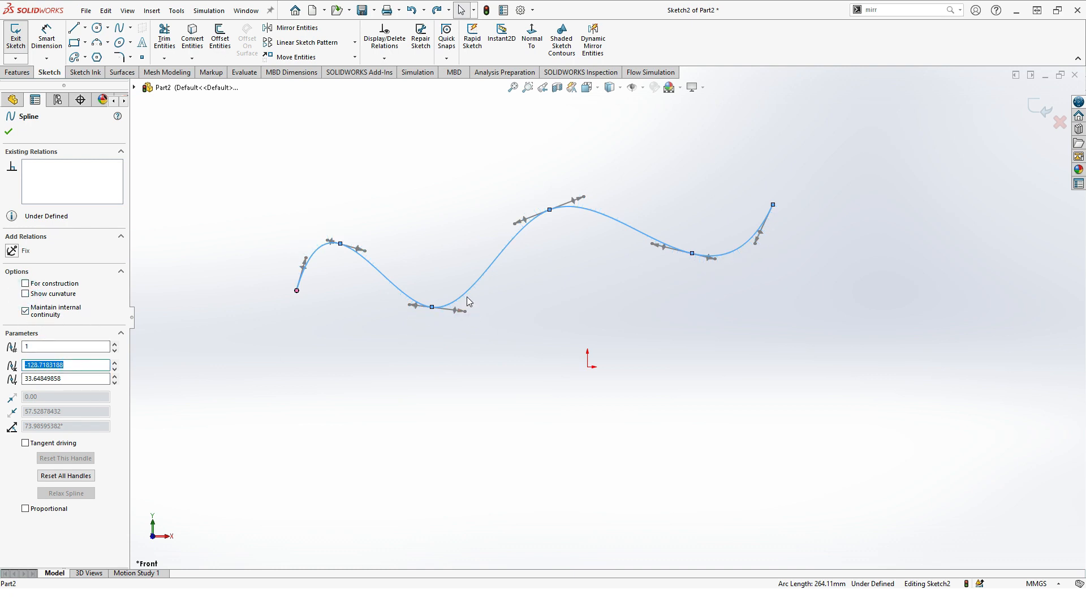
Step: Reshape the spline by moving its right end point outward and down and adjusting the tangent handles at its end, fifth, fourth and third points
drag(773, 204, 863, 253)
drag(821, 305, 726, 310)
mouse_move(675, 232)
mouse_down()
mouse_move(703, 165)
mouse_move(778, 264)
mouse_move(620, 164)
mouse_move(669, 224)
mouse_up()
mouse_move(590, 196)
mouse_down()
mouse_move(667, 175)
mouse_move(572, 273)
mouse_move(442, 328)
mouse_move(509, 176)
mouse_move(626, 187)
mouse_move(587, 185)
mouse_up()
drag(459, 313, 480, 333)
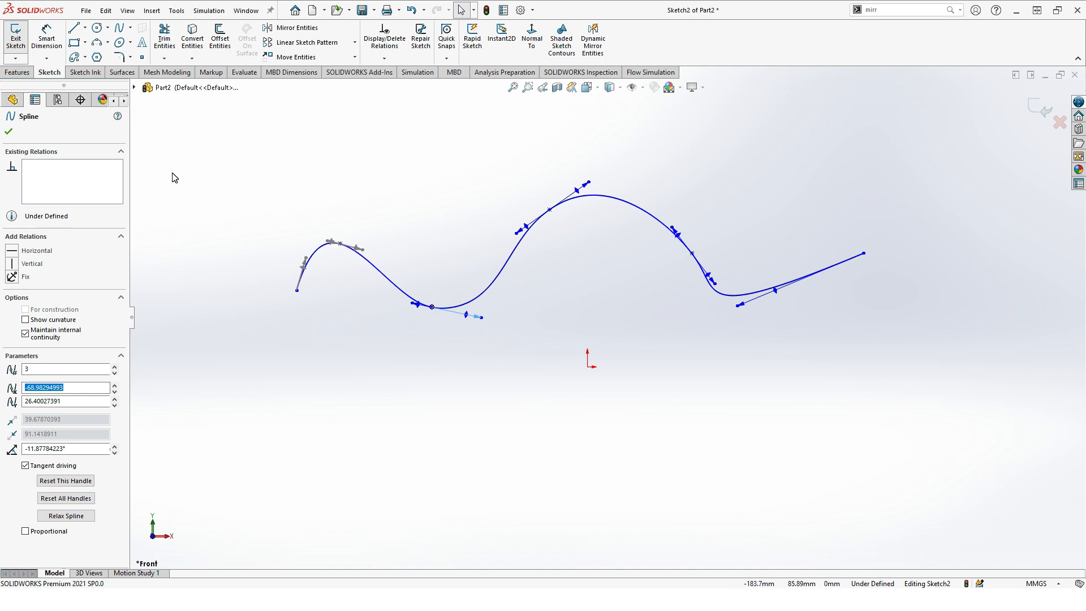
click(8, 132)
Step: Try to fit a closed, constrained spline to the existing curve with Fit Spline and a tolerance of 0.02 mm
click(178, 10)
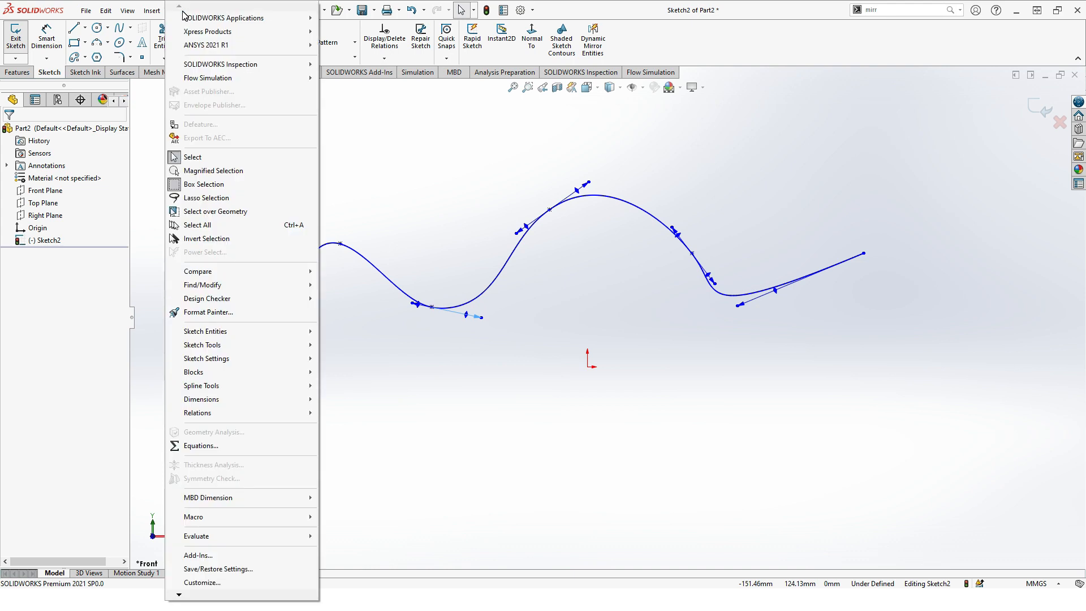
mouse_move(198, 390)
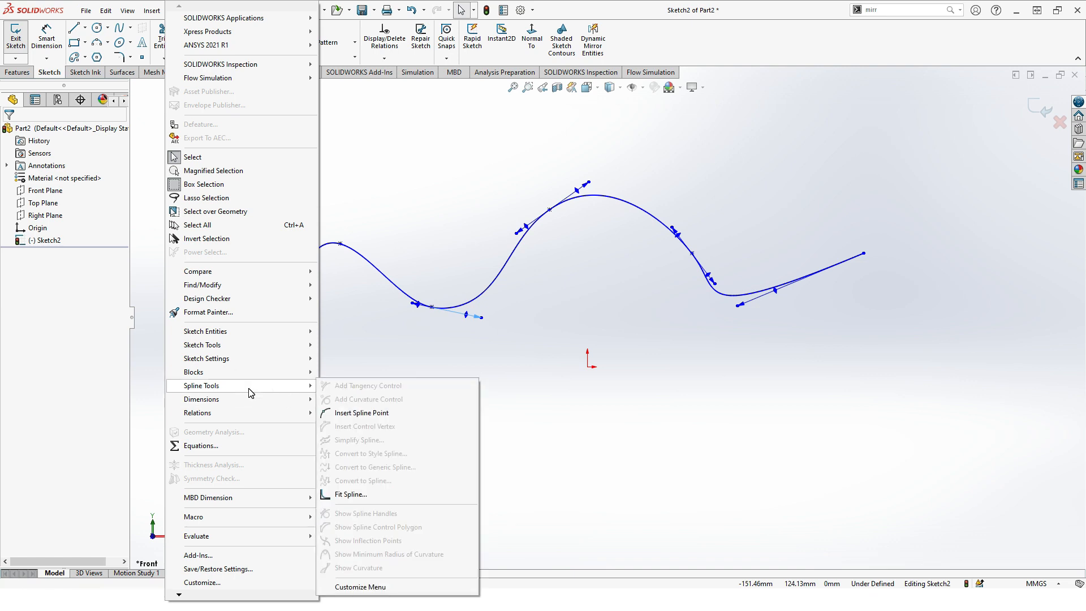
click(350, 493)
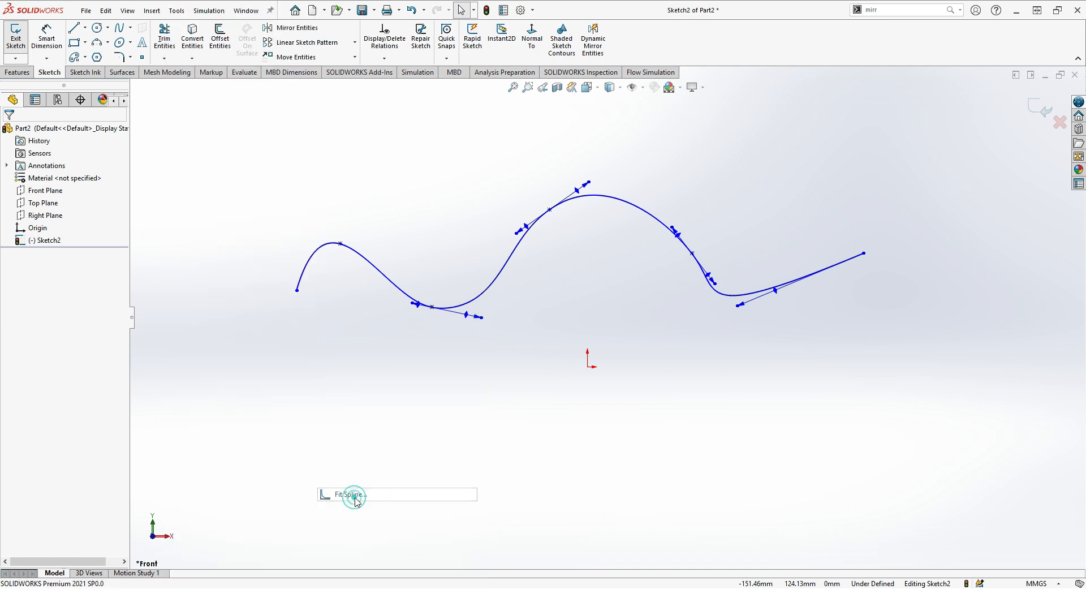
click(381, 269)
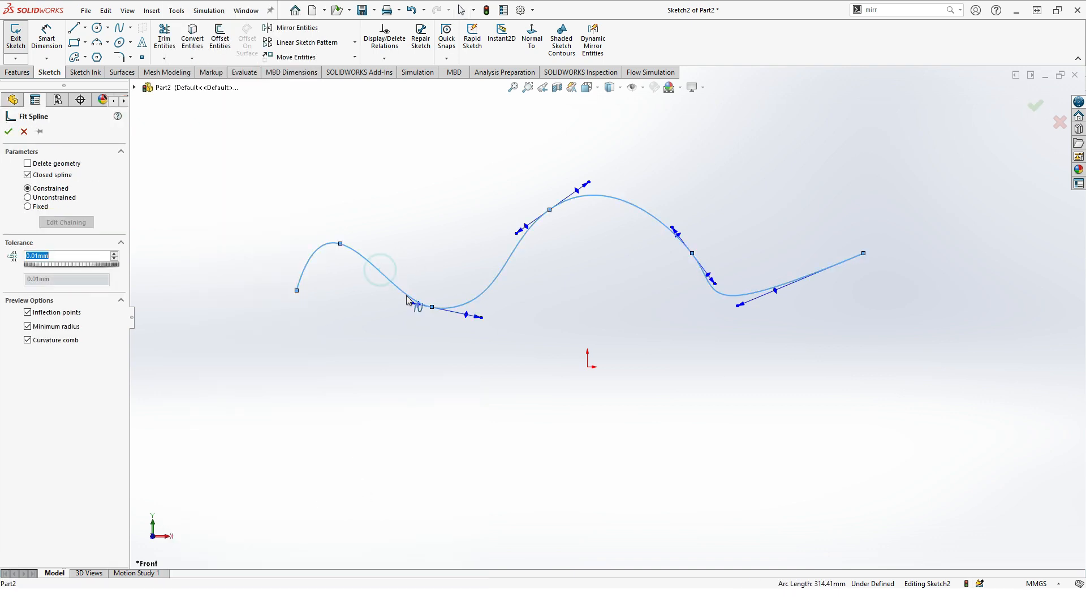
click(415, 304)
click(417, 303)
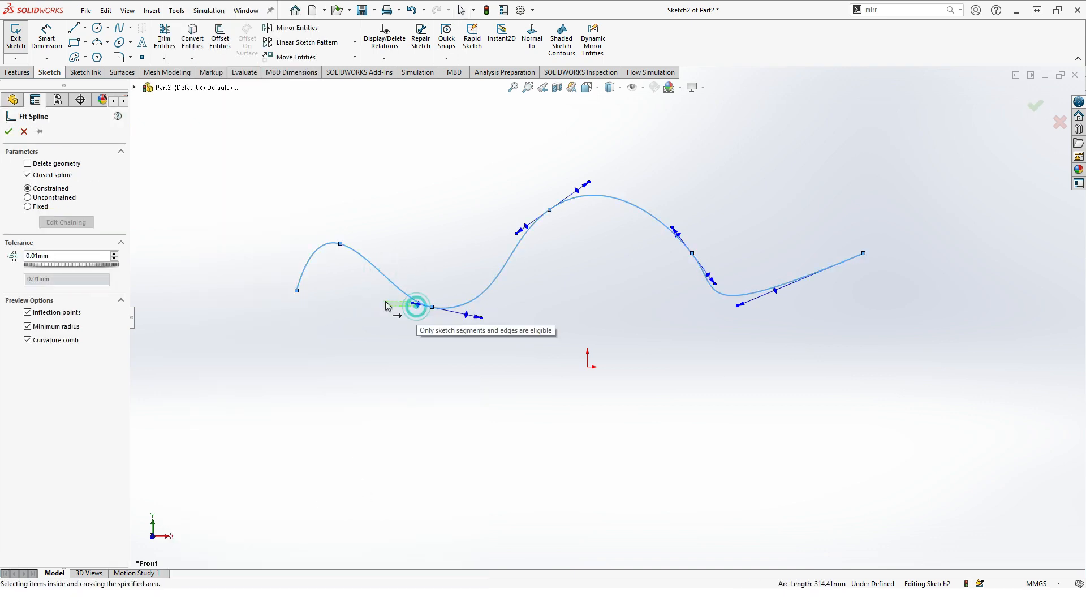
click(460, 314)
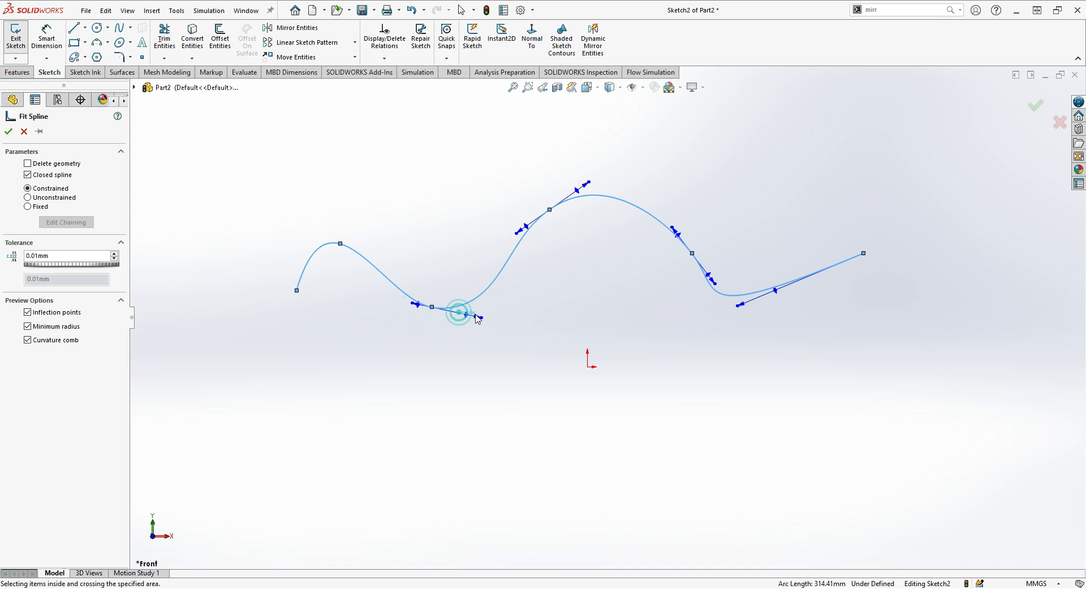
click(28, 176)
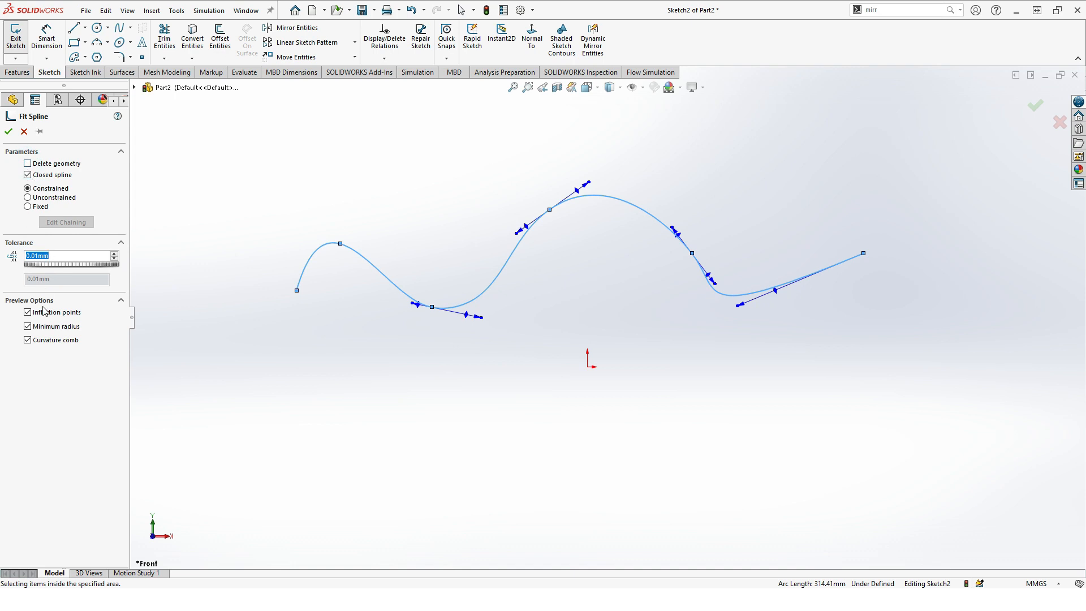
click(114, 255)
click(115, 260)
click(9, 132)
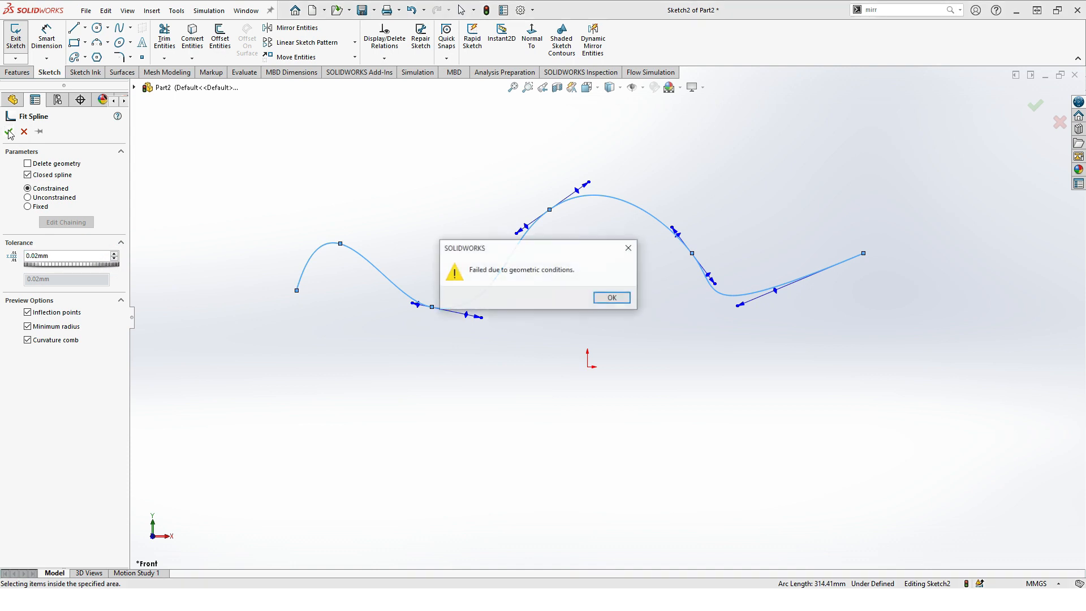
click(612, 297)
Step: Reset all tangent handles of the spline and try the Proportional option, leaving it switched off
click(498, 284)
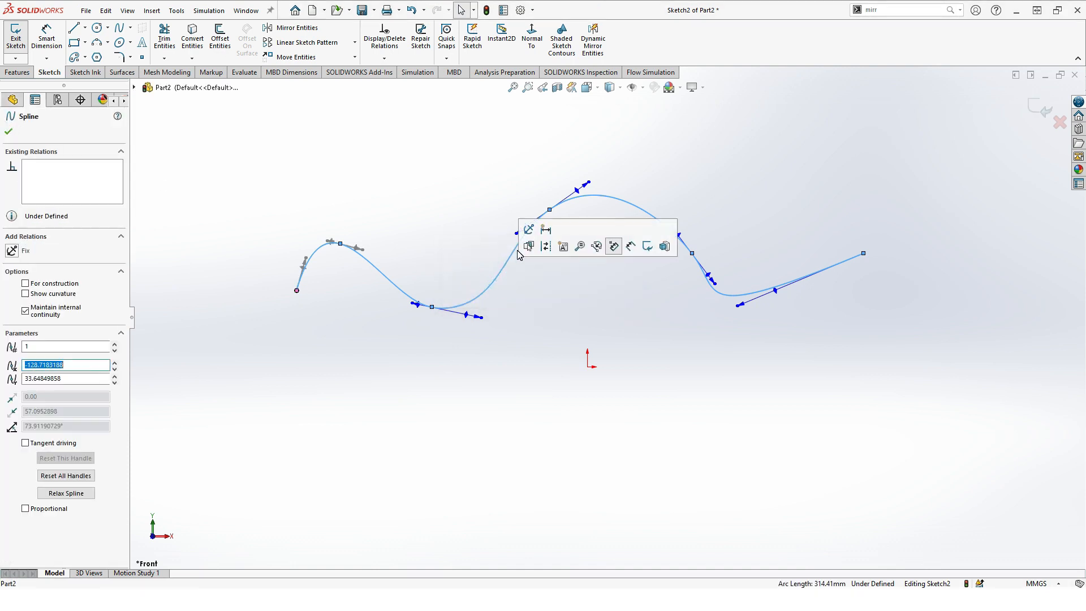
click(503, 269)
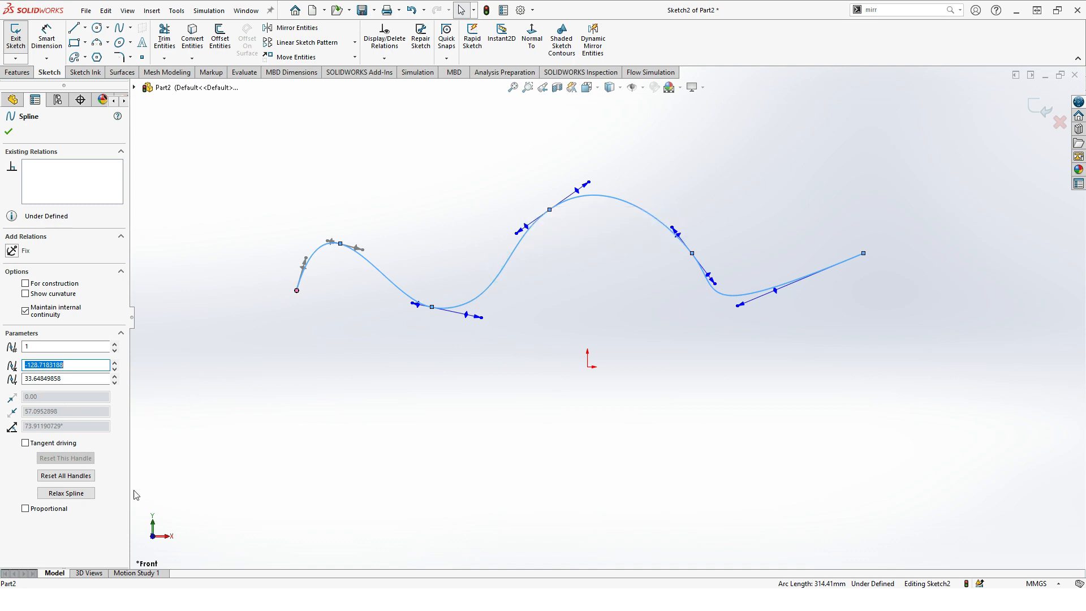
click(66, 475)
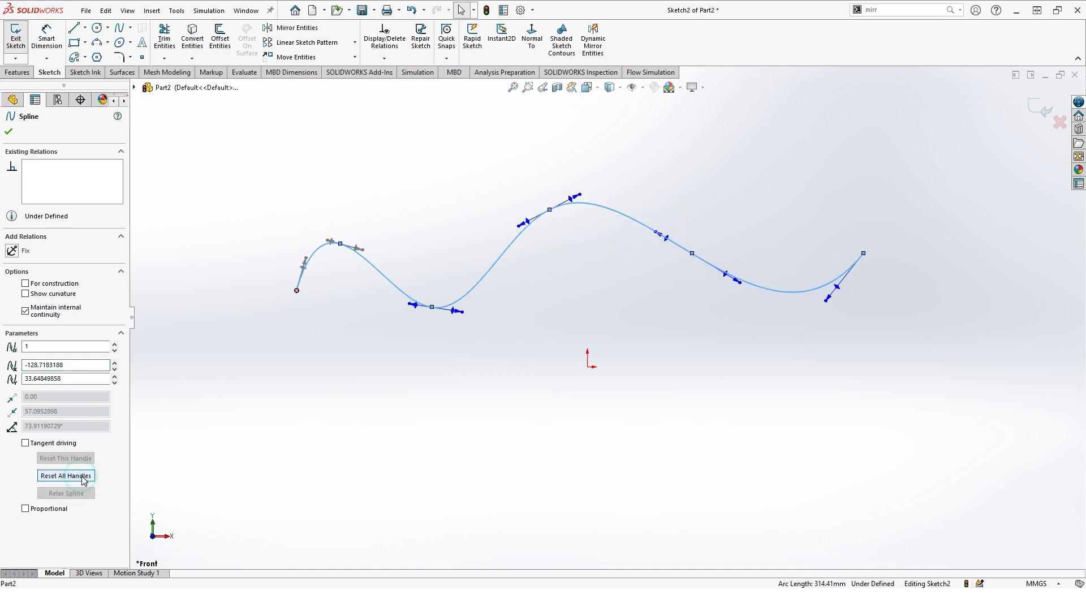
click(25, 510)
click(25, 510)
click(26, 510)
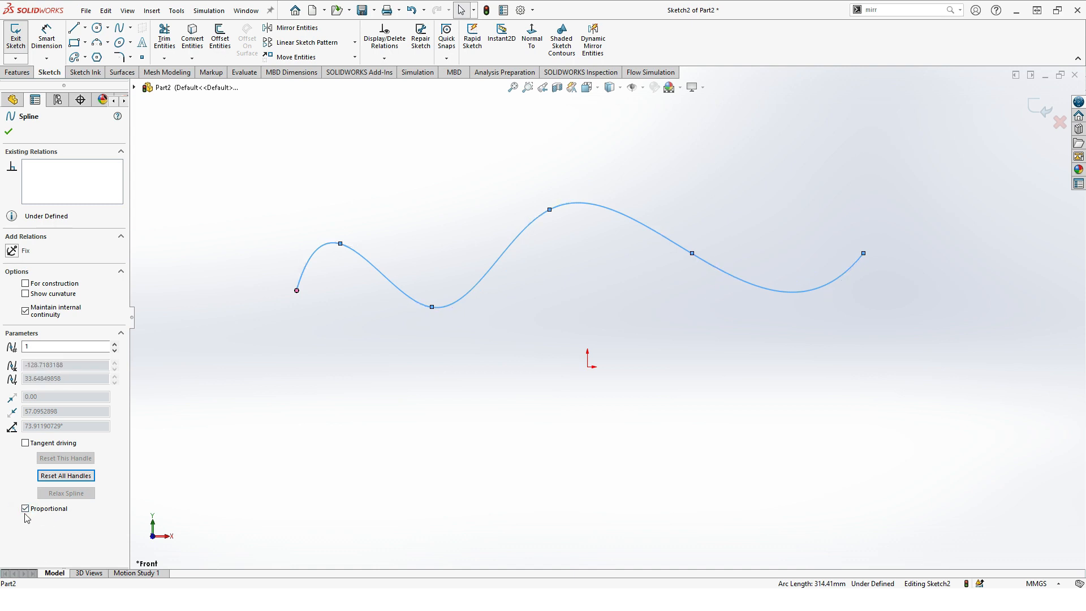
click(25, 508)
Step: Enable tangent driving at the spline's first point and set its tangent angle to about 107.73°
click(25, 442)
click(25, 443)
click(26, 443)
click(114, 425)
click(115, 430)
click(115, 429)
click(114, 424)
click(114, 423)
click(115, 424)
click(114, 424)
click(114, 424)
click(114, 424)
click(114, 424)
click(114, 424)
click(114, 424)
click(117, 424)
click(8, 131)
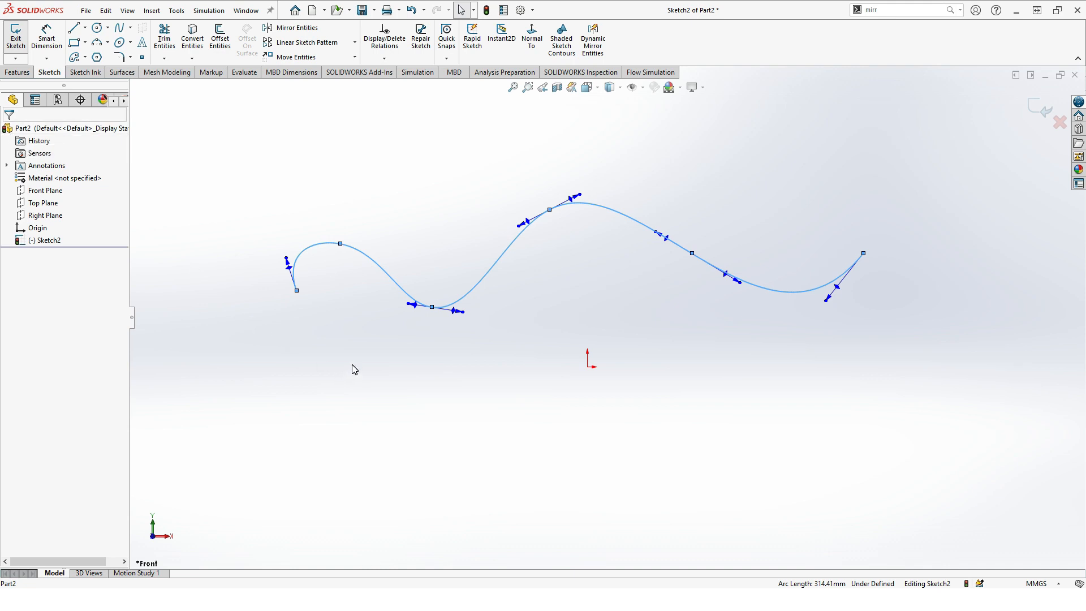
Step: Shorten the tangent handle at the spline's first point to almost nothing
scroll(400, 300, down, 4)
scroll(399, 300, up, 6)
drag(477, 278, 552, 338)
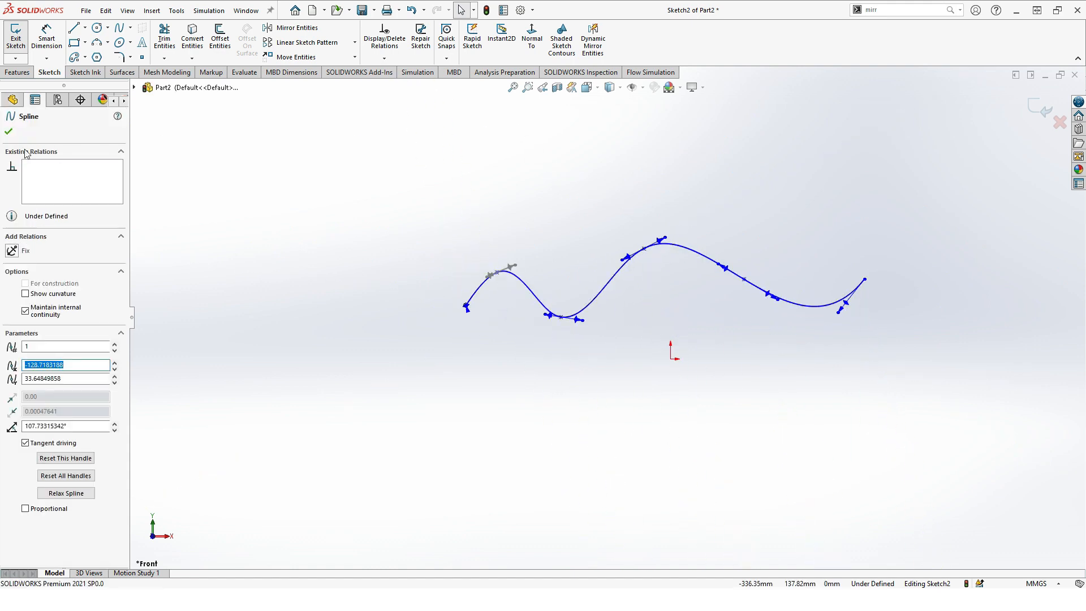
click(8, 131)
Step: Add a tangency control to the spline on the descending segment between its first peak and first valley
scroll(714, 336, up, 2)
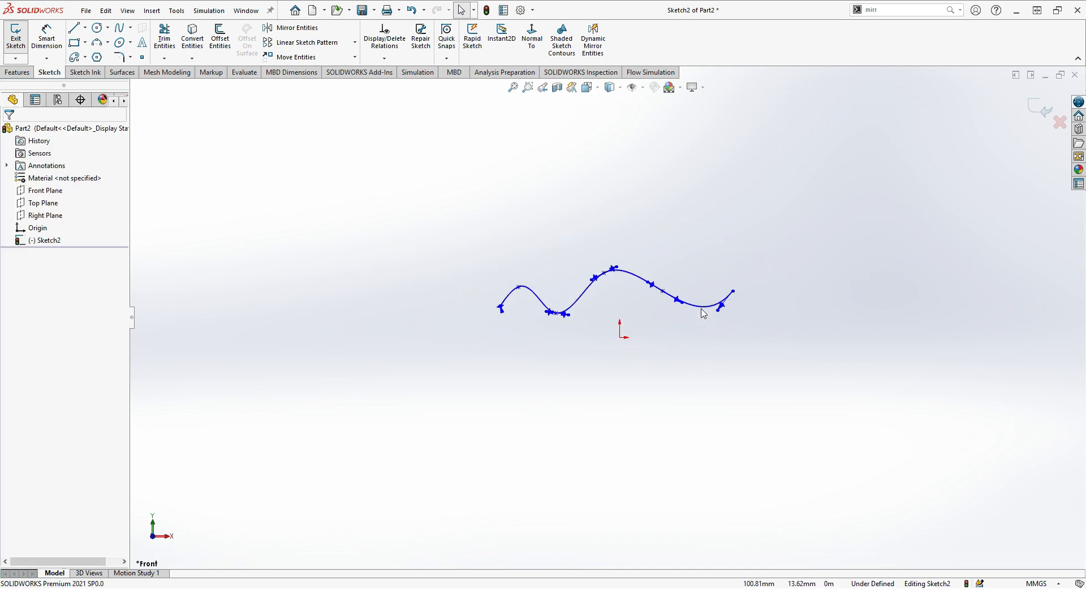
click(630, 281)
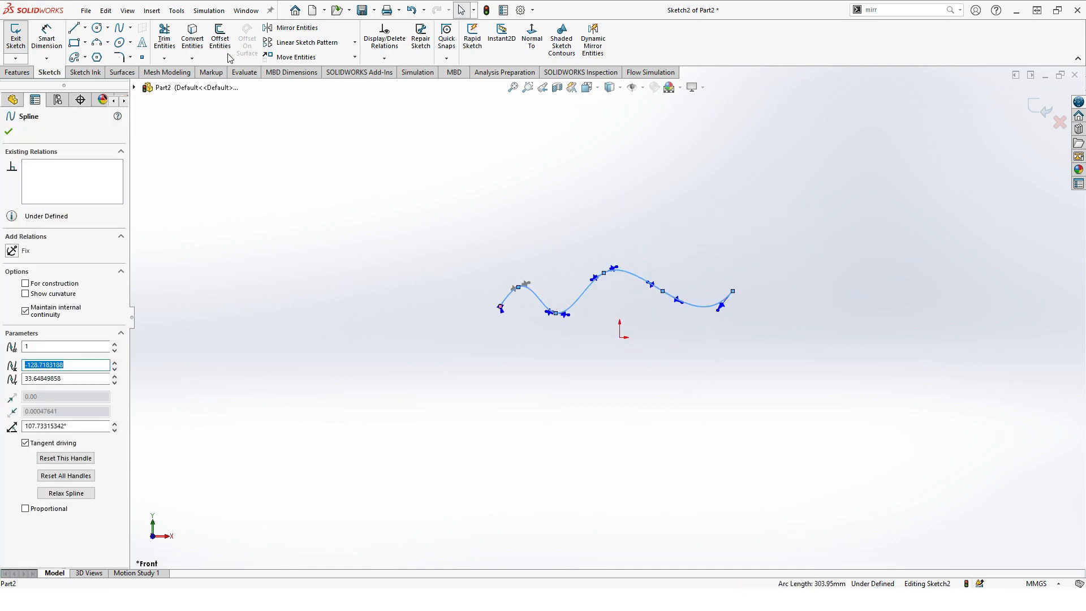
click(176, 10)
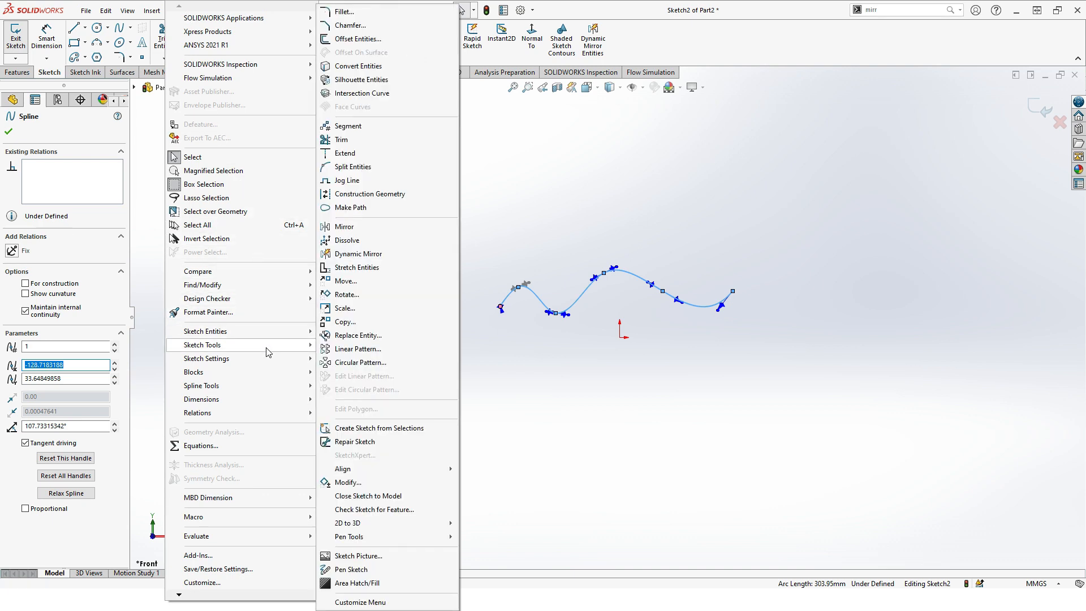
mouse_move(307, 387)
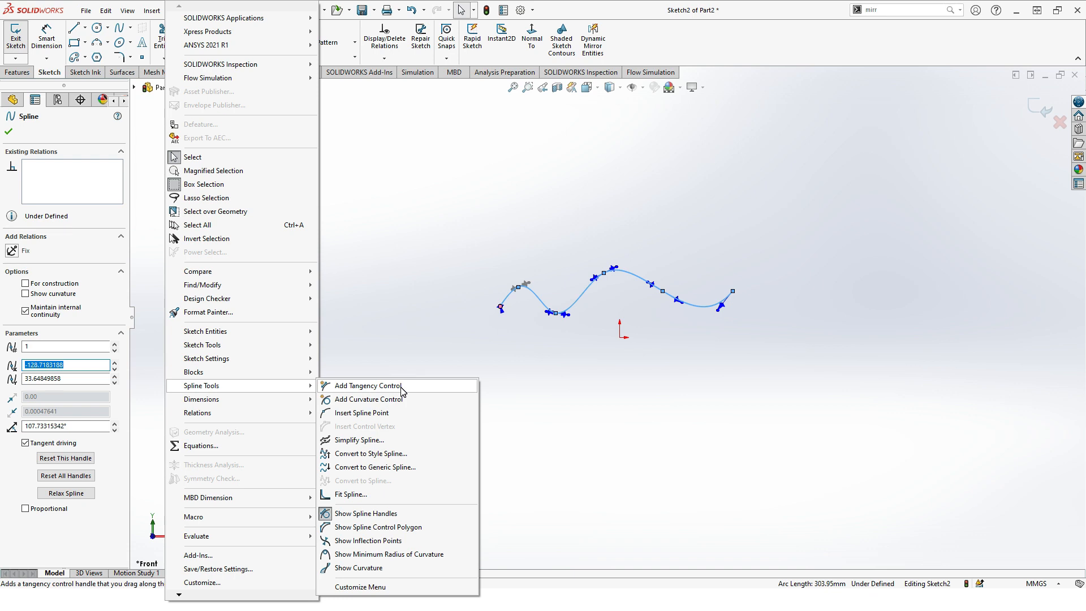
click(381, 391)
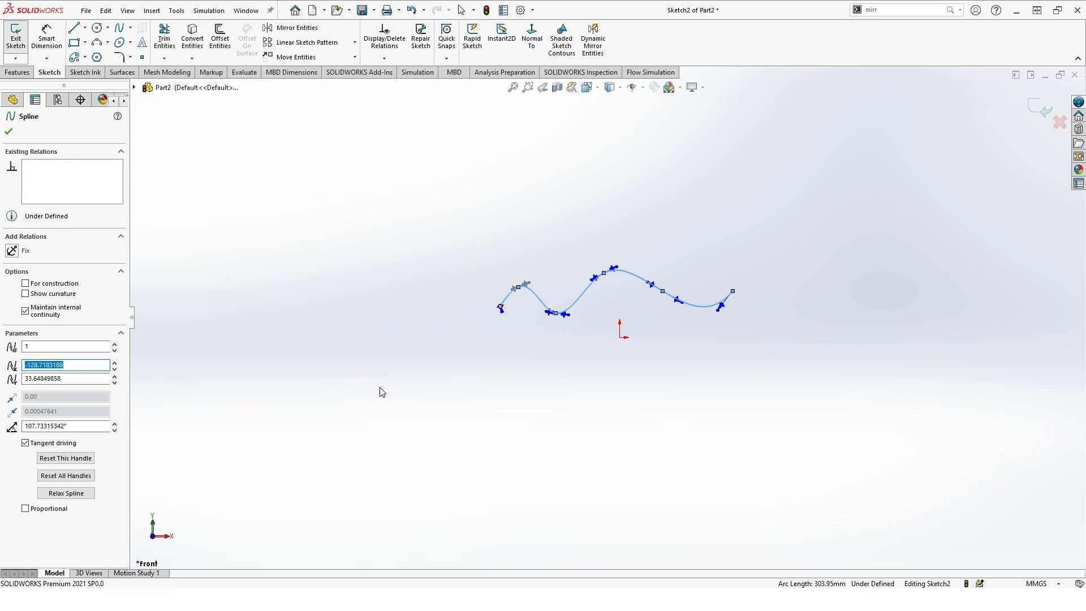
scroll(553, 314, down, 5)
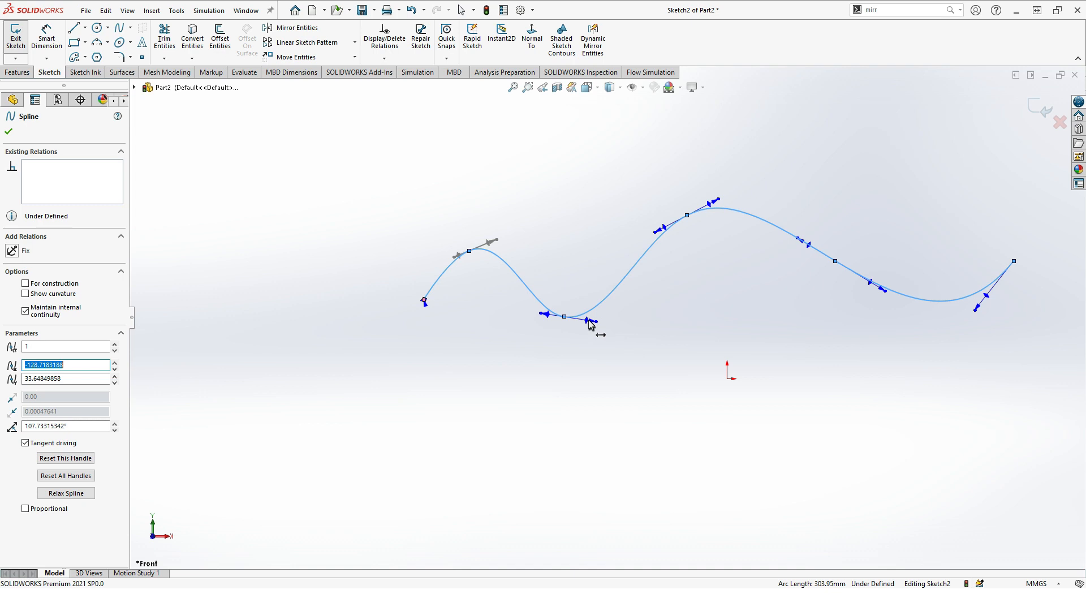
click(553, 245)
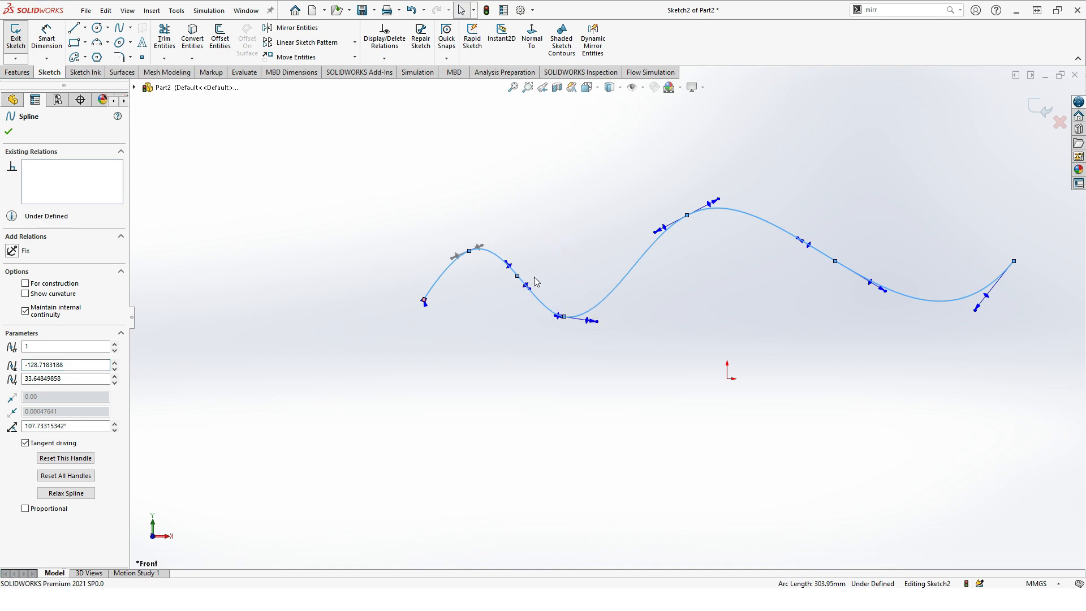
click(531, 291)
click(606, 296)
click(626, 275)
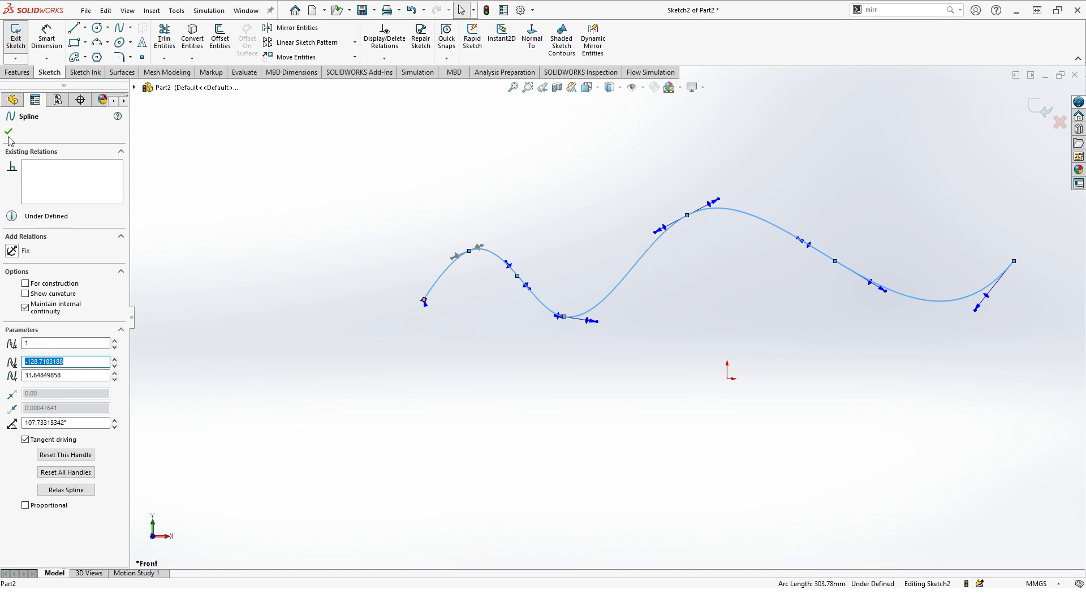
click(9, 133)
Step: Add a curvature control on the spline's rising segment between its first valley and highest peak, and adjust it with its handle
click(624, 283)
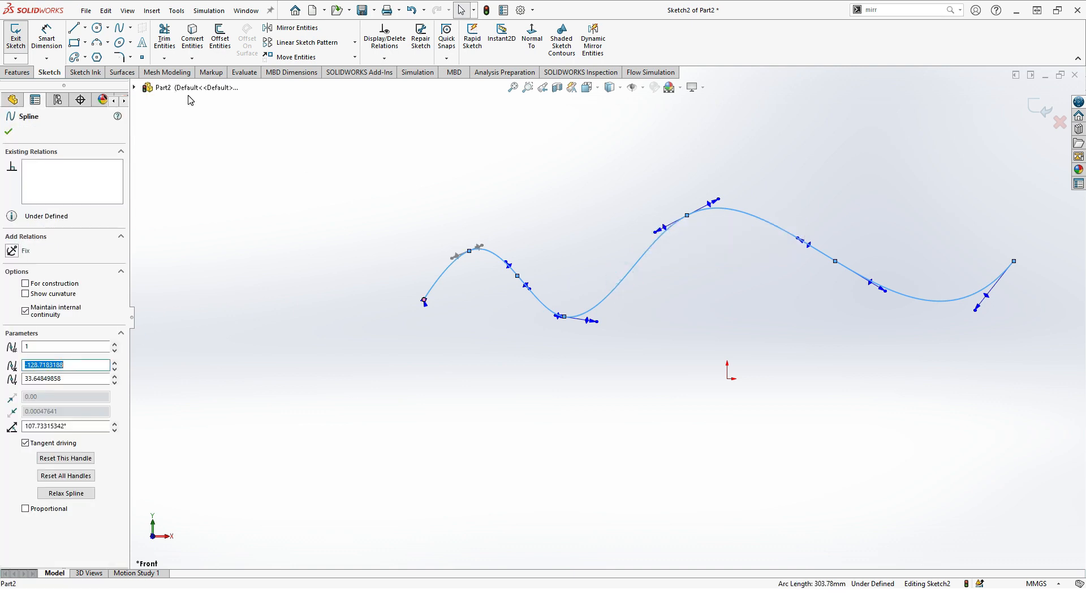
click(7, 131)
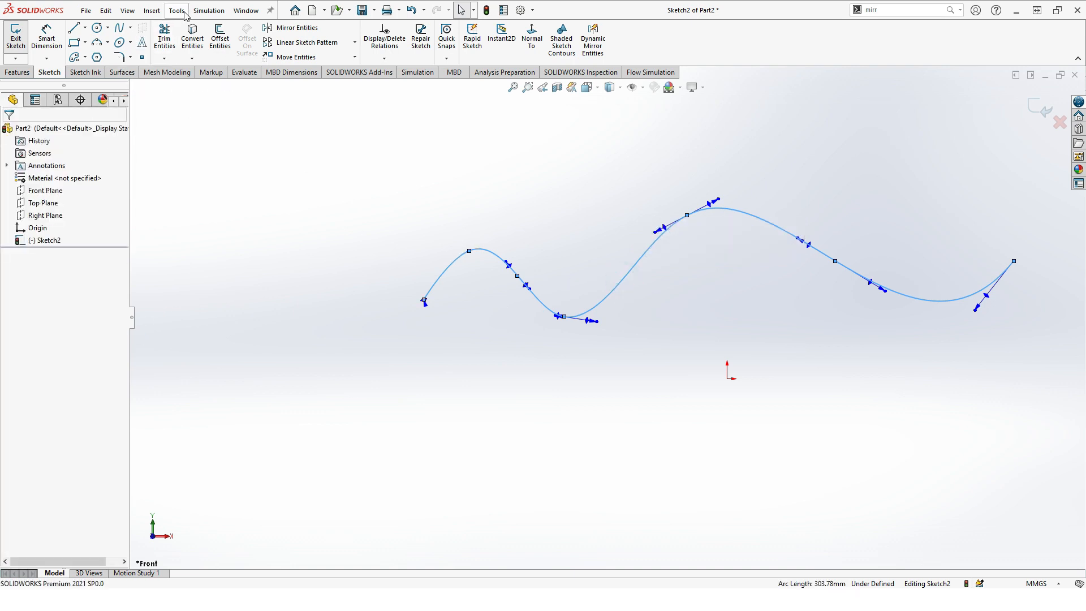
click(645, 251)
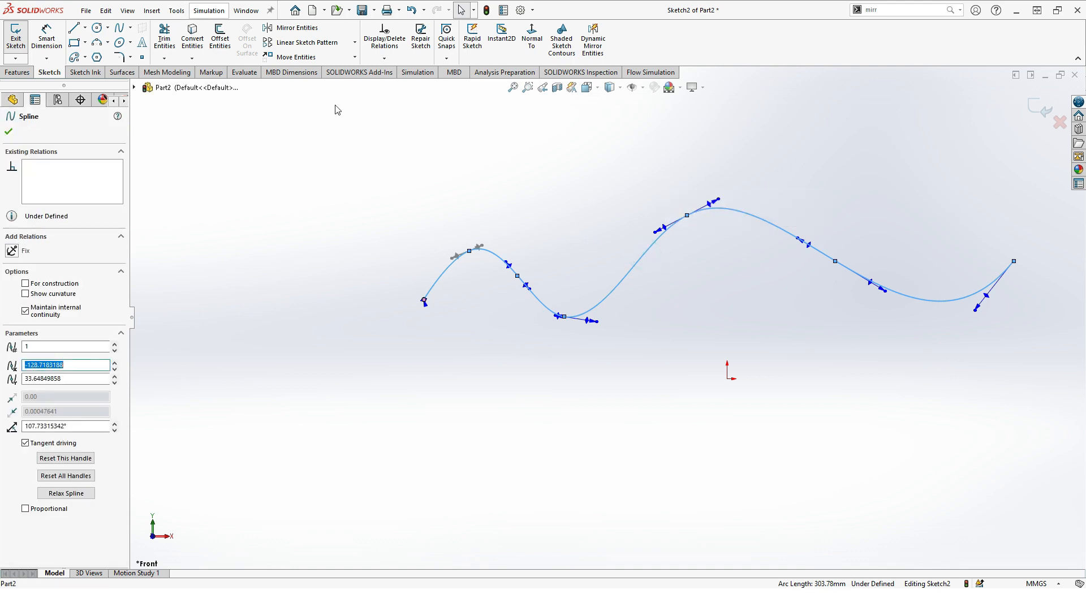
click(177, 10)
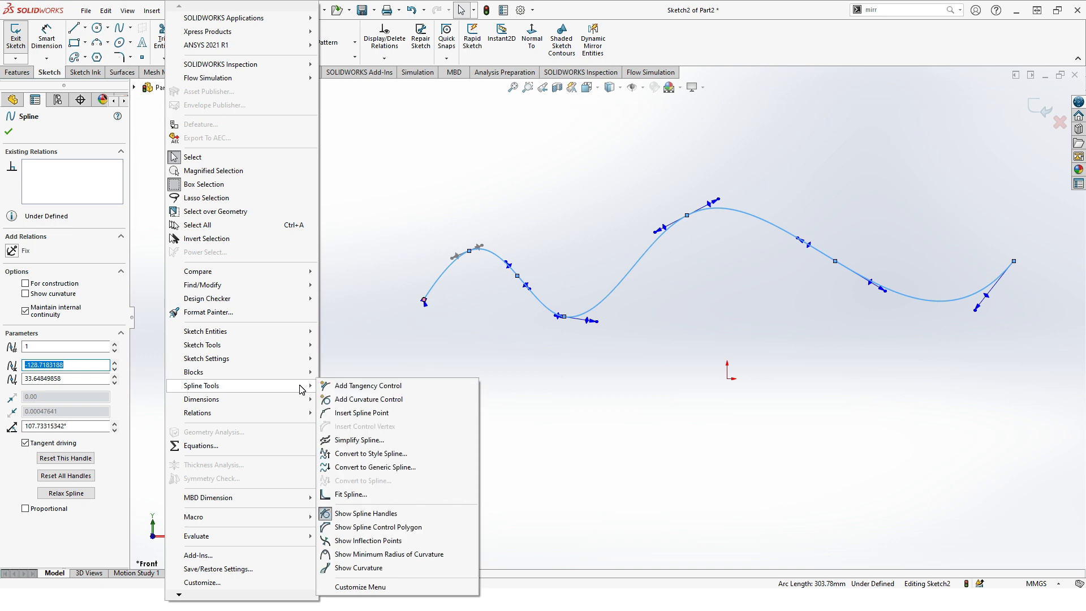
click(341, 402)
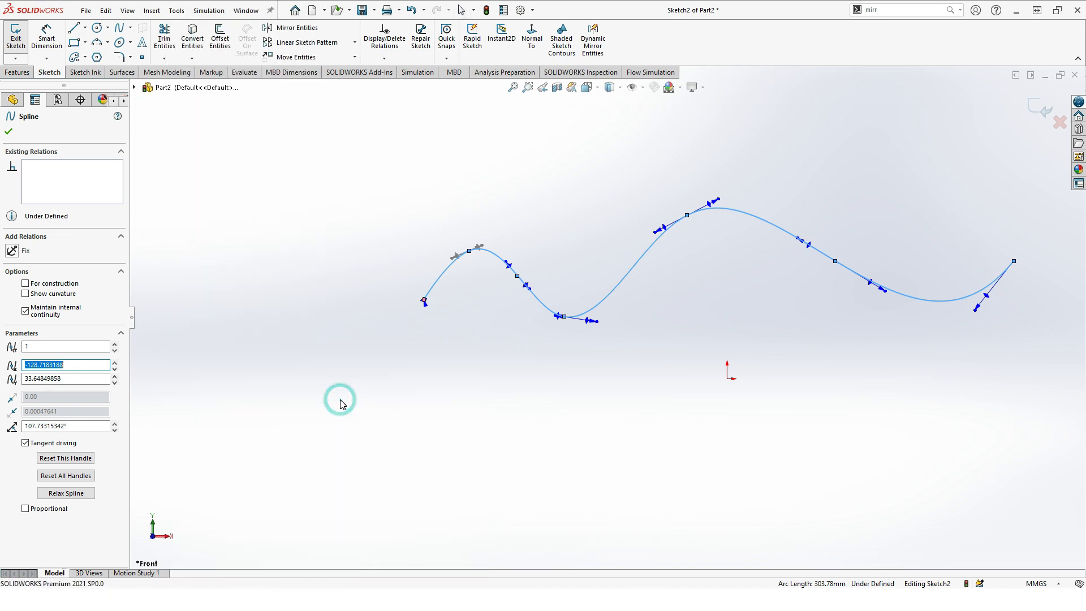
click(647, 254)
mouse_move(670, 275)
mouse_down()
mouse_move(759, 274)
mouse_move(758, 330)
mouse_move(656, 361)
mouse_move(567, 186)
mouse_move(636, 290)
mouse_move(654, 354)
mouse_move(658, 268)
mouse_up()
scroll(662, 265, down, 7)
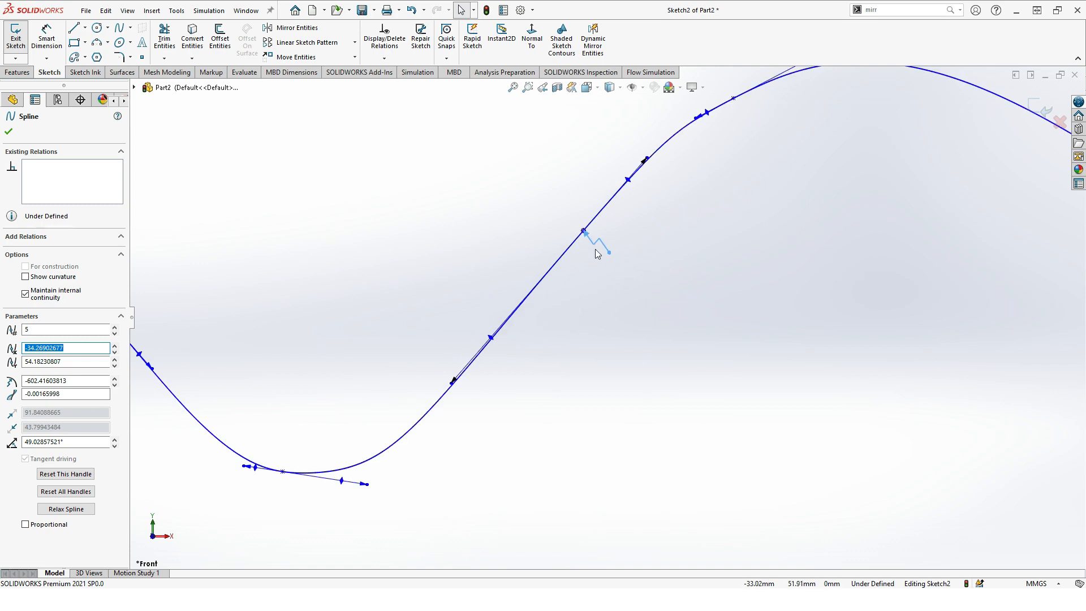
click(622, 338)
key(f)
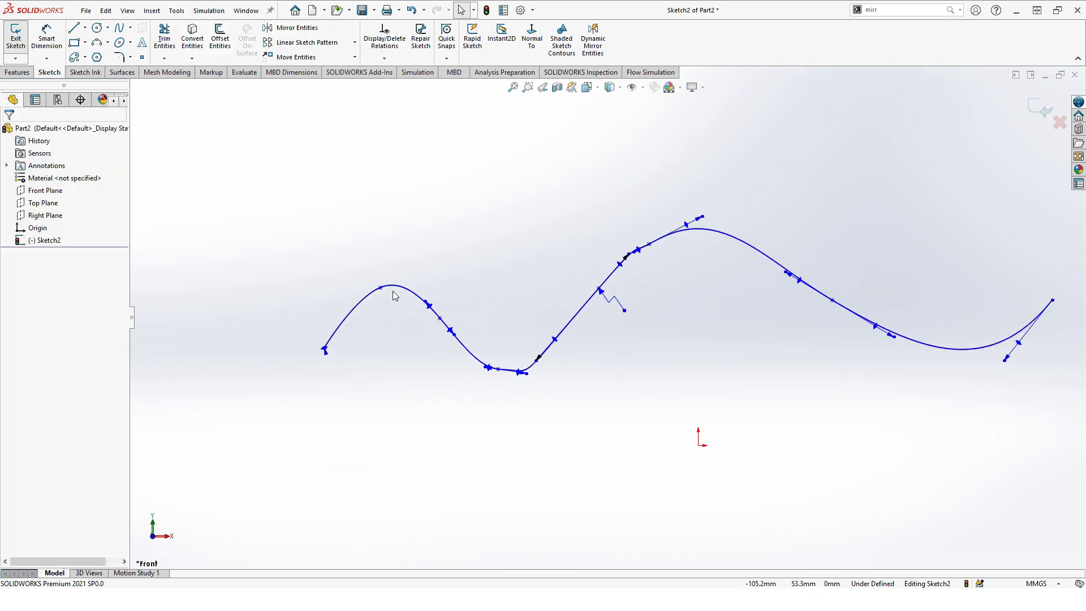
click(398, 292)
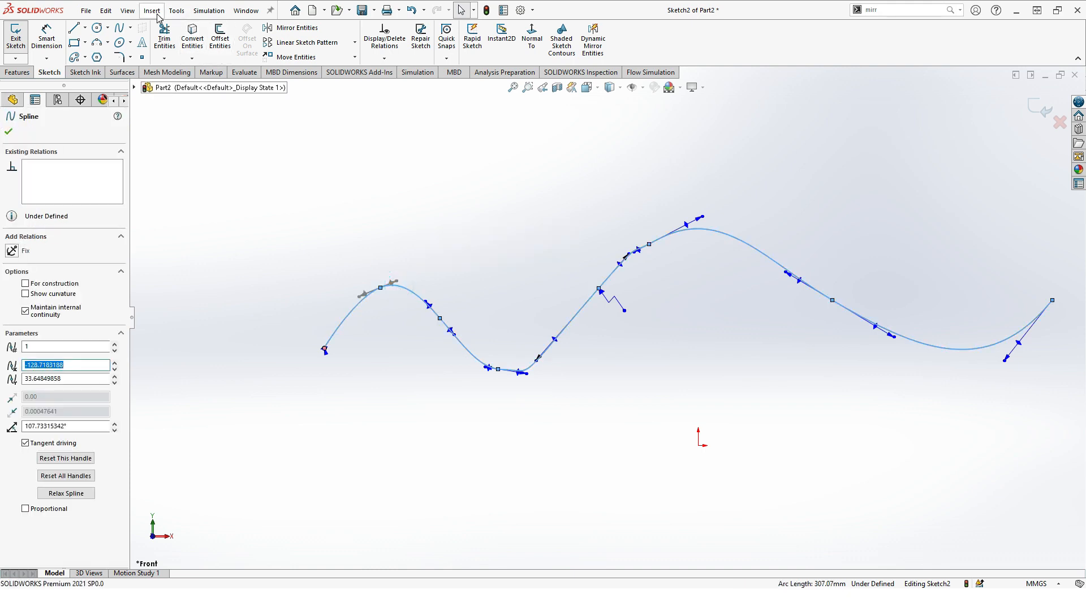
click(174, 12)
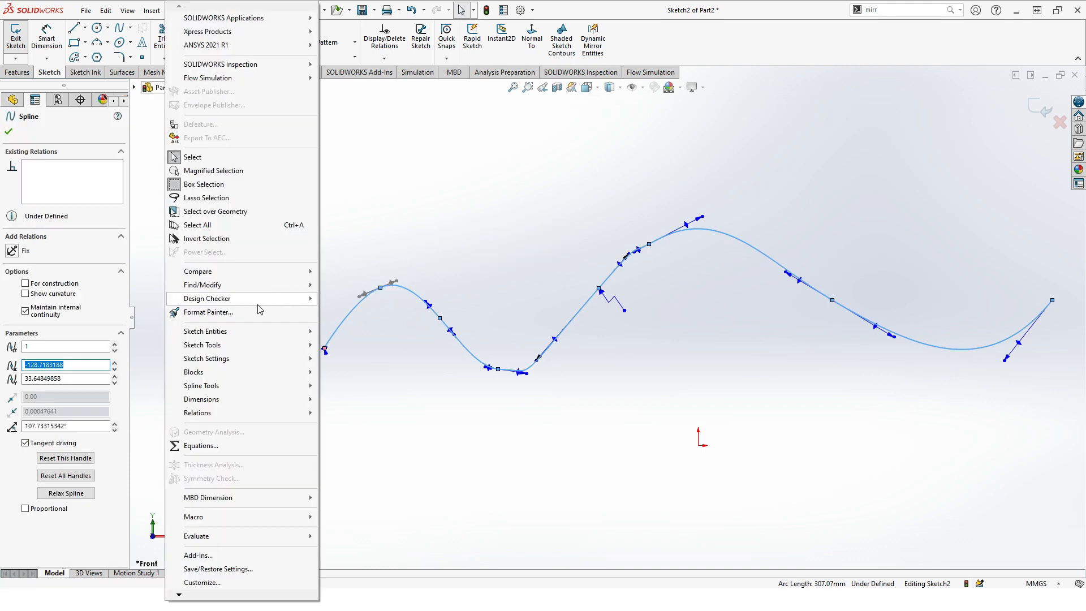
mouse_move(274, 351)
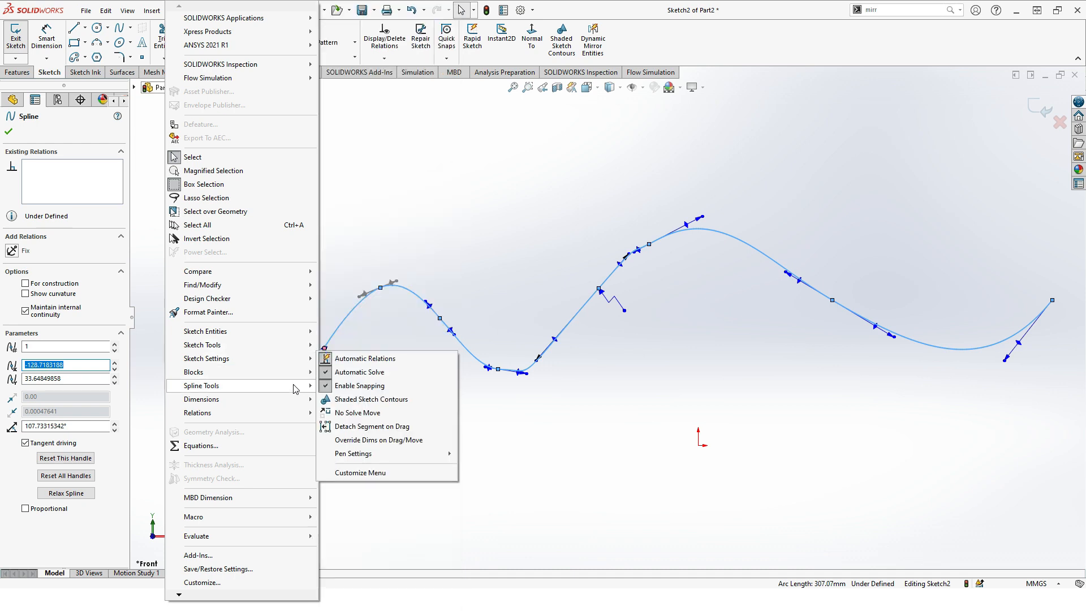
mouse_move(295, 389)
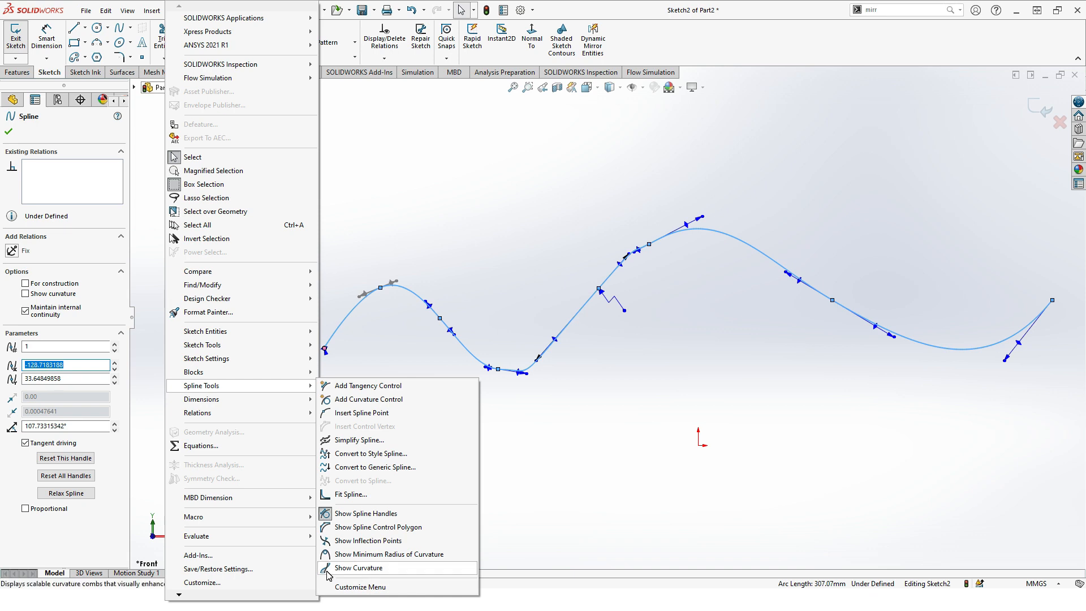
click(586, 449)
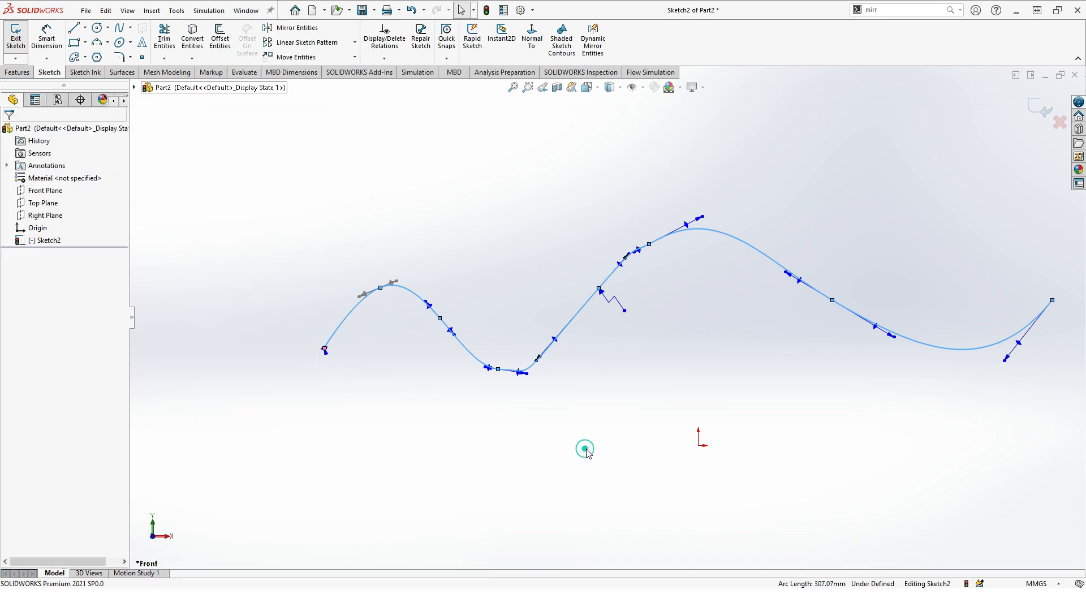
scroll(611, 295, up, 5)
click(512, 87)
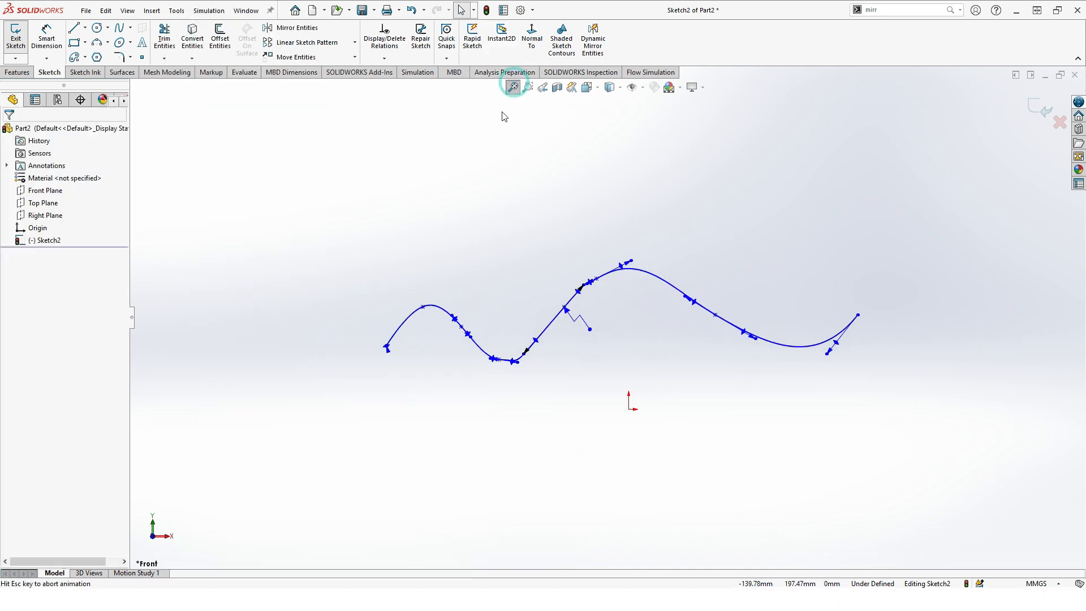
middle_drag(442, 204, 444, 215)
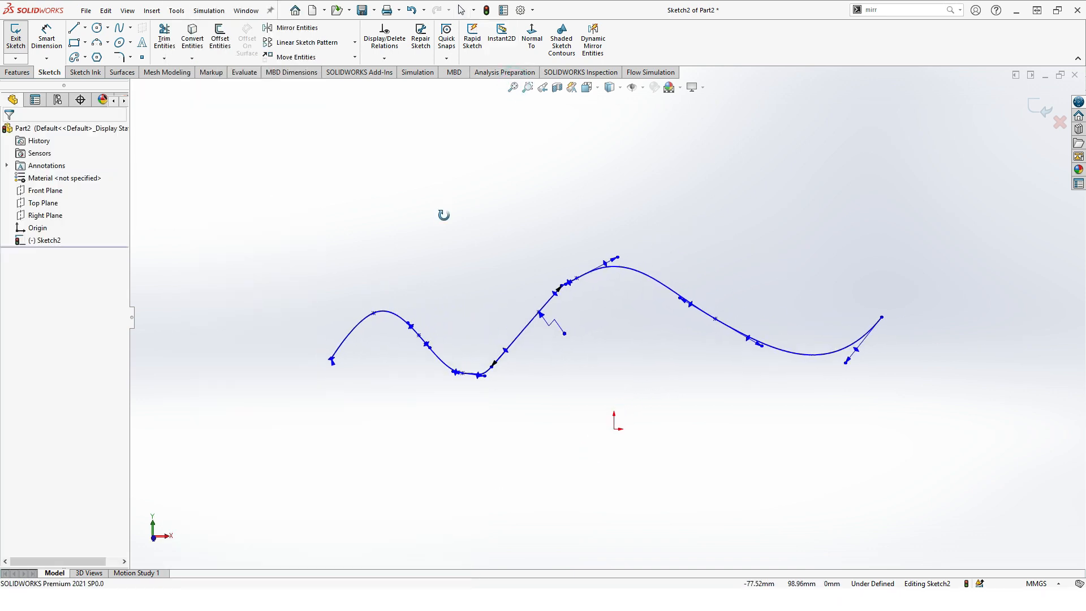
click(512, 87)
click(46, 39)
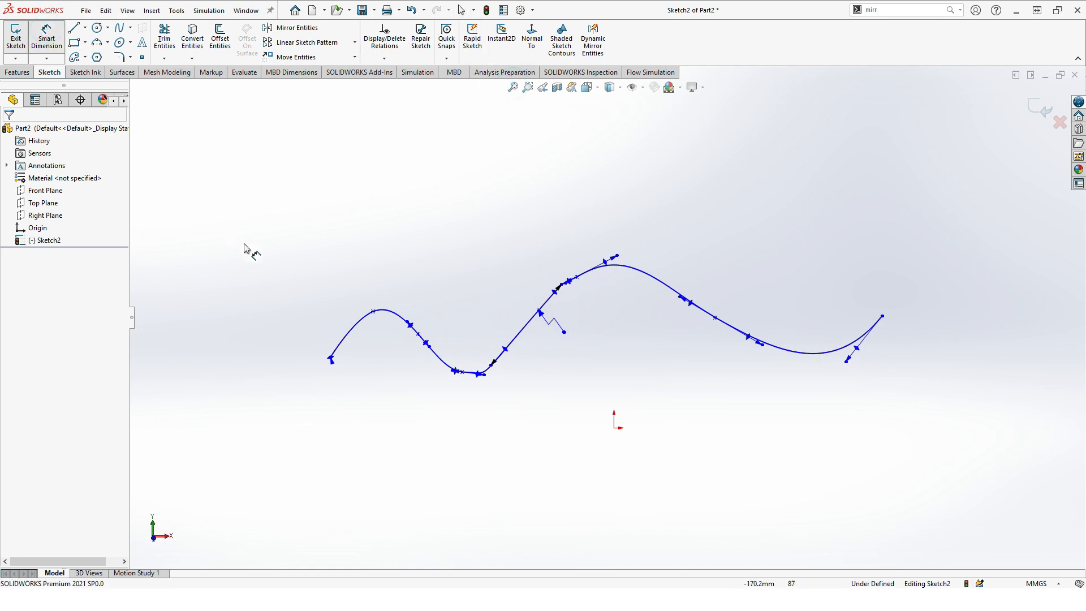
click(346, 343)
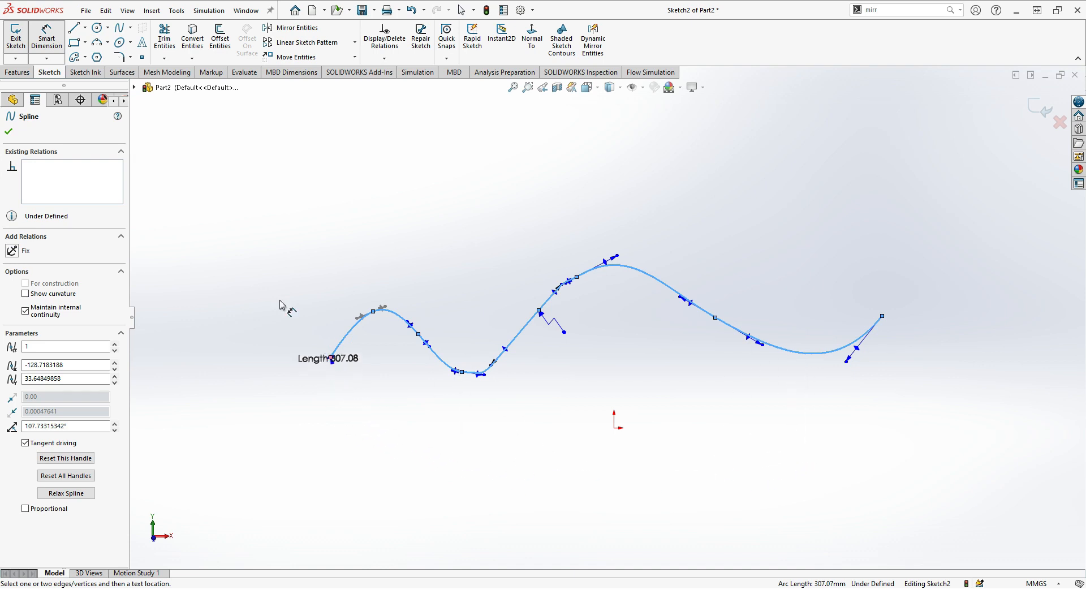
click(9, 135)
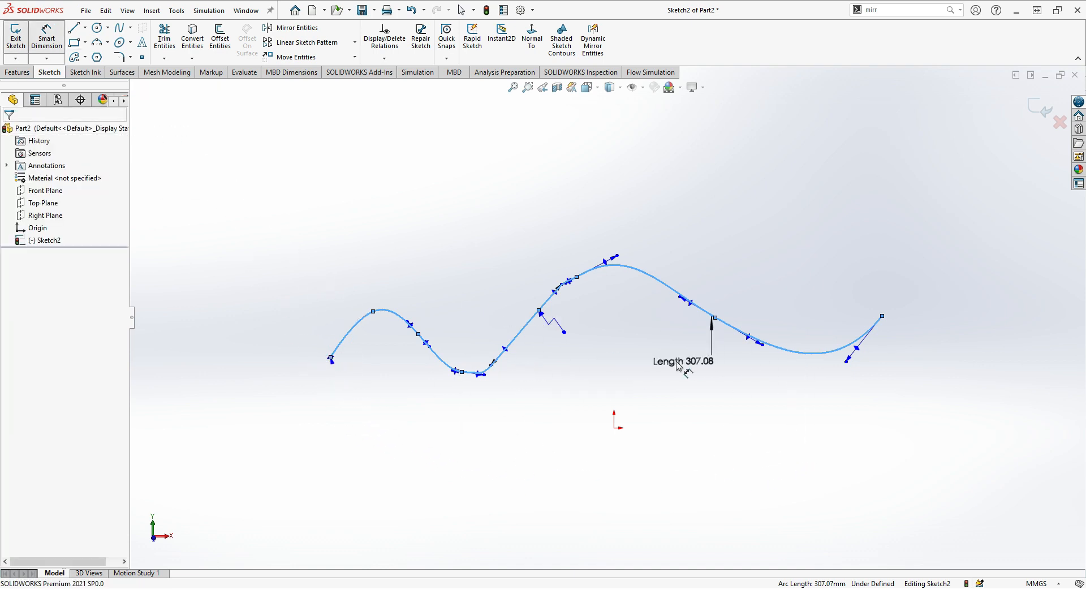
click(49, 29)
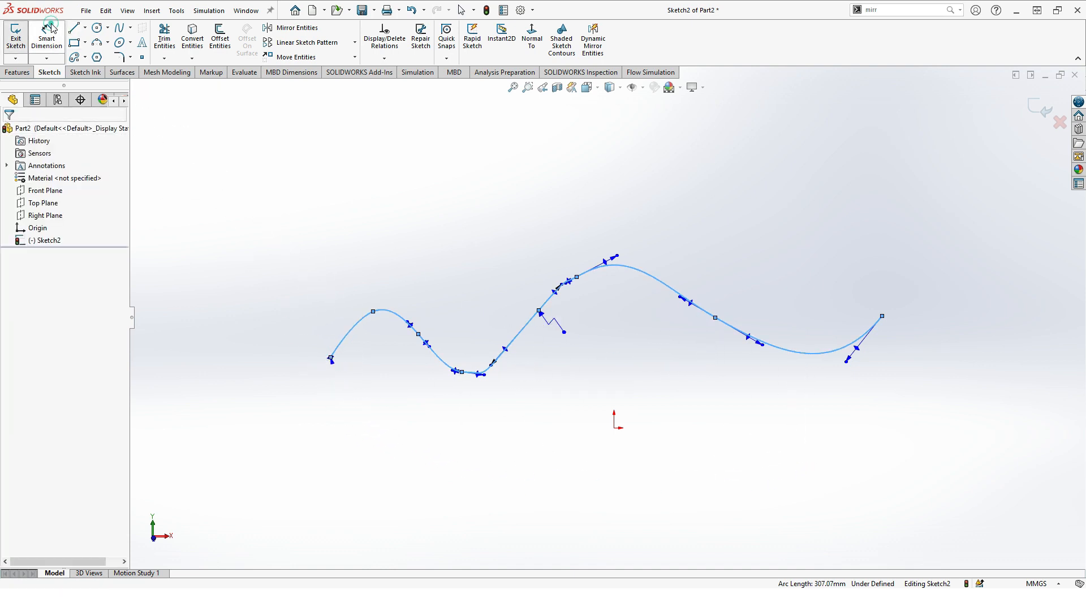
click(331, 358)
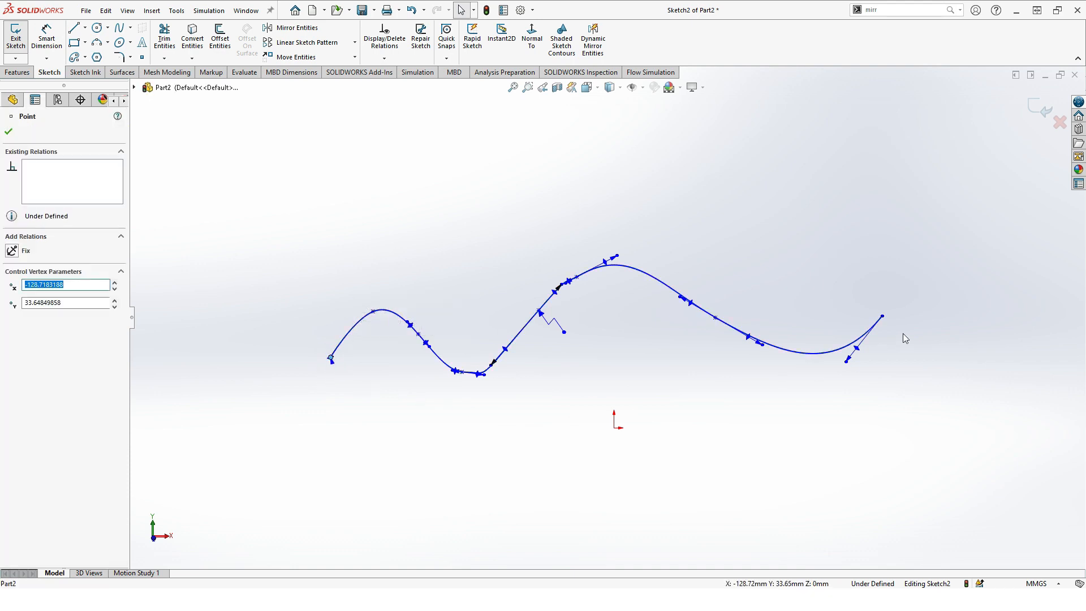
click(882, 316)
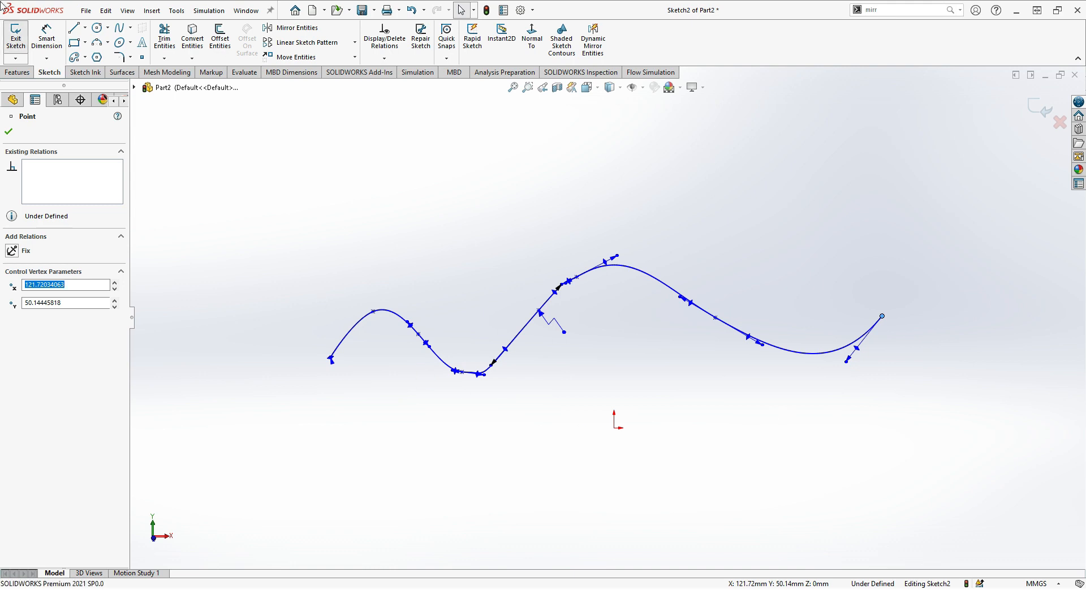
Step: Add a horizontal dimension between the spline's two endpoints, placed above the curve, without entering a new value
click(42, 51)
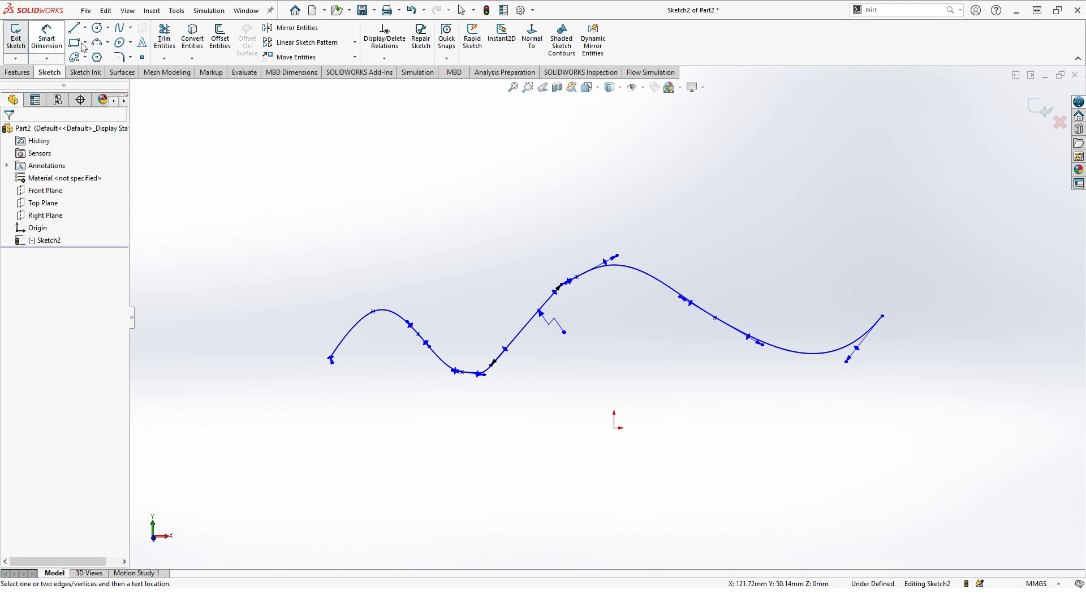
click(331, 358)
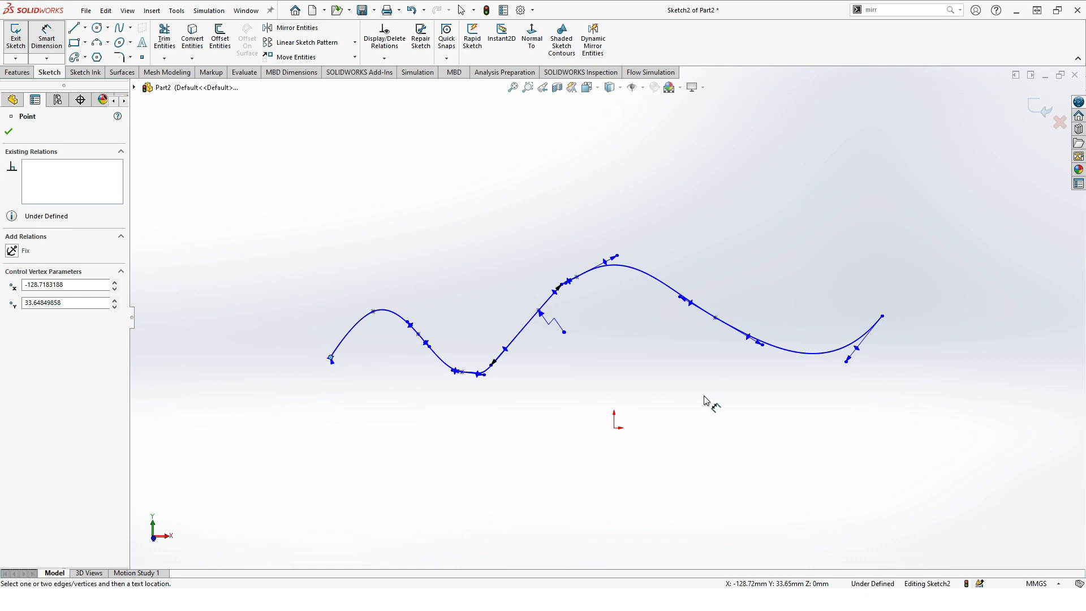
click(883, 317)
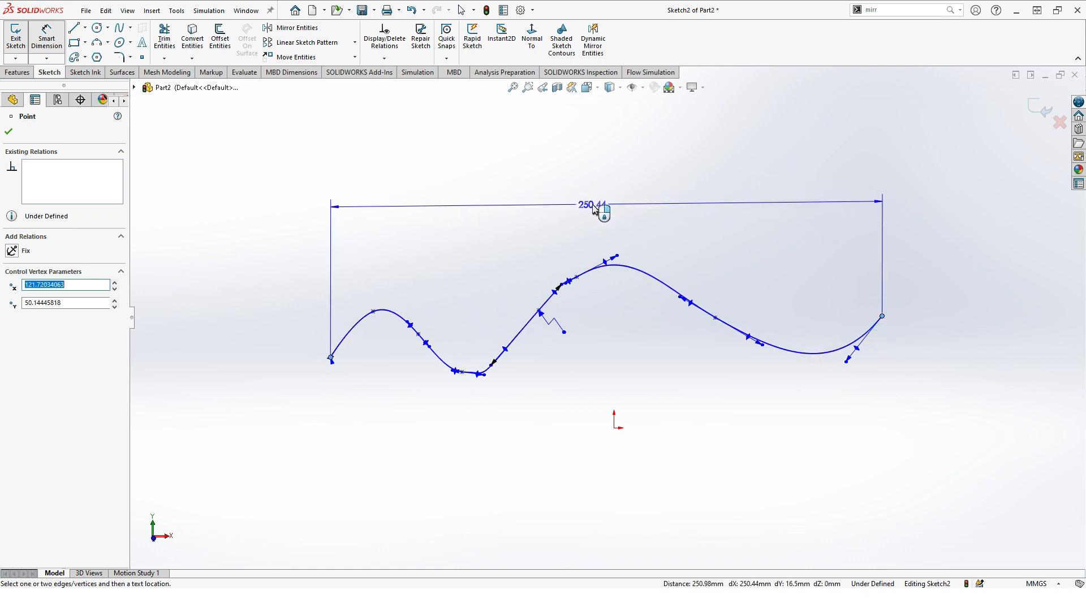
click(335, 209)
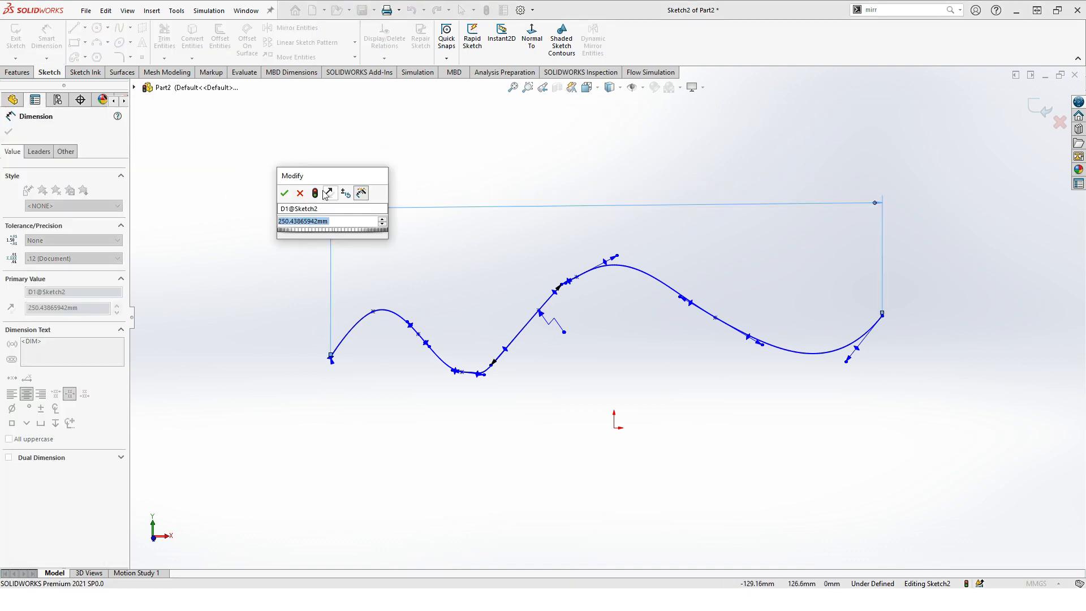
click(300, 193)
click(255, 193)
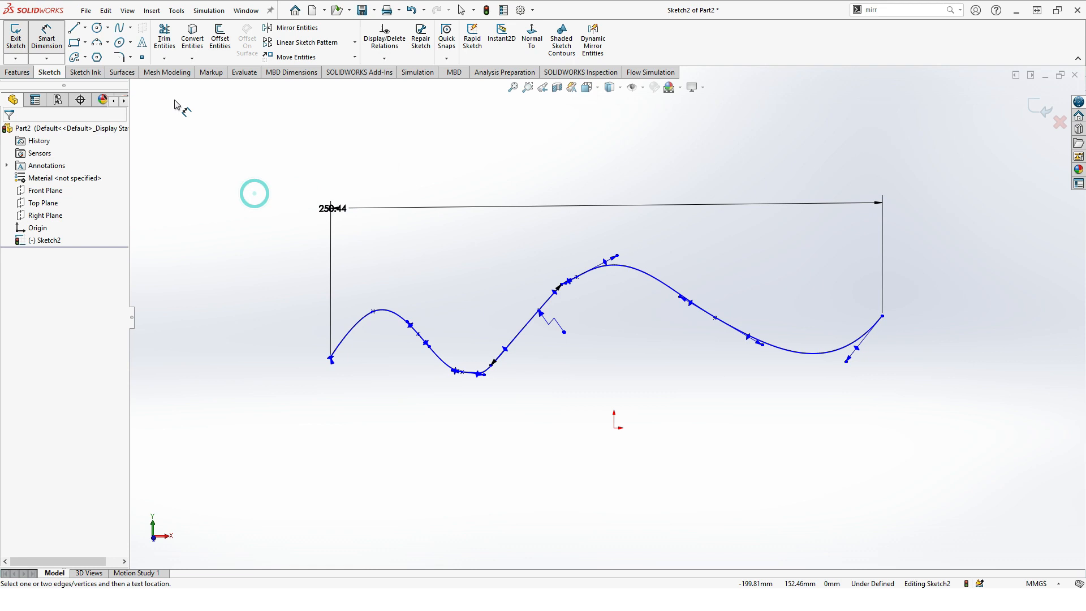
Step: Draw a Bezier style spline with nine control vertices in a zigzag above the existing spline
click(130, 27)
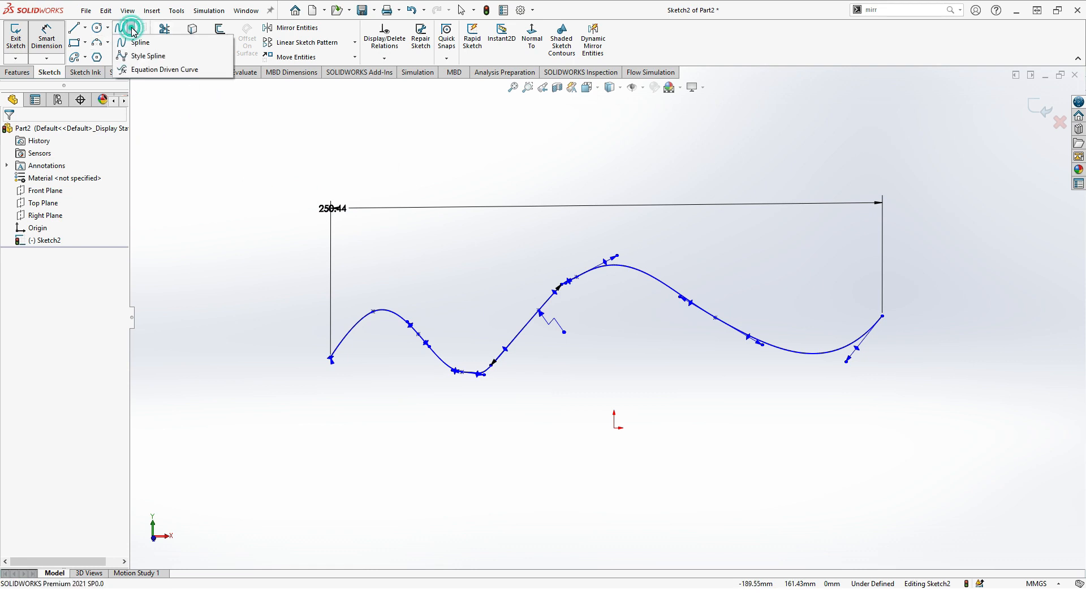
click(148, 57)
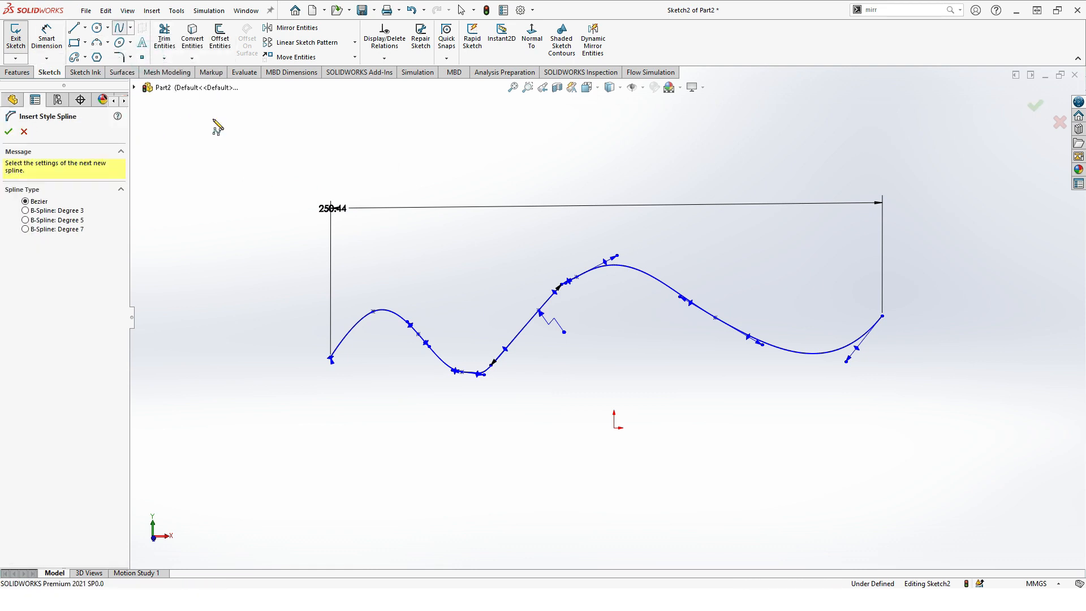
click(226, 232)
click(288, 174)
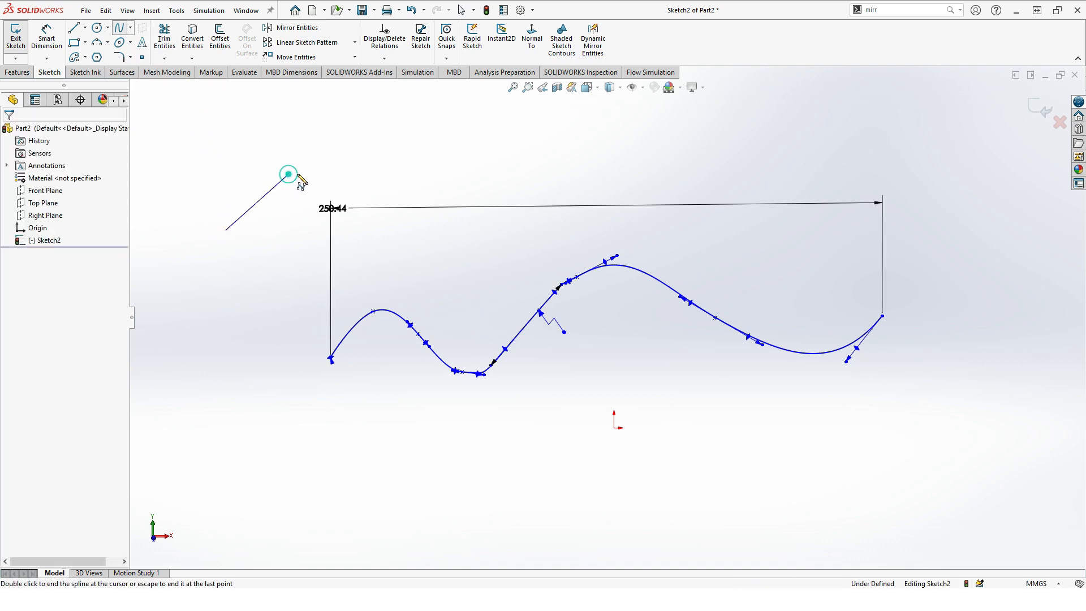
click(399, 238)
click(547, 173)
click(630, 226)
click(741, 127)
click(845, 218)
click(911, 132)
click(960, 232)
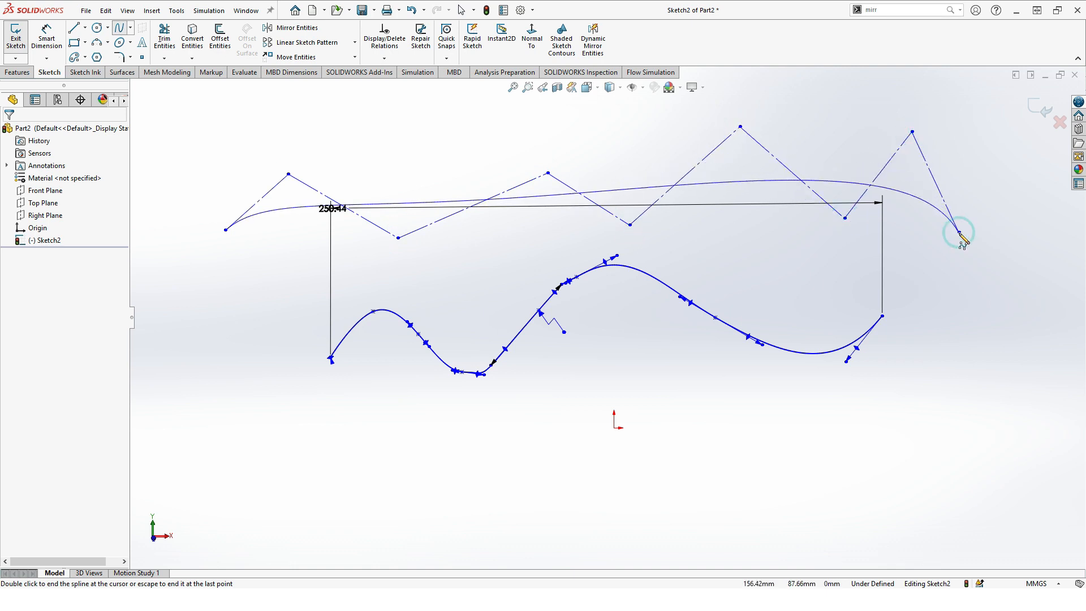
key(Escape)
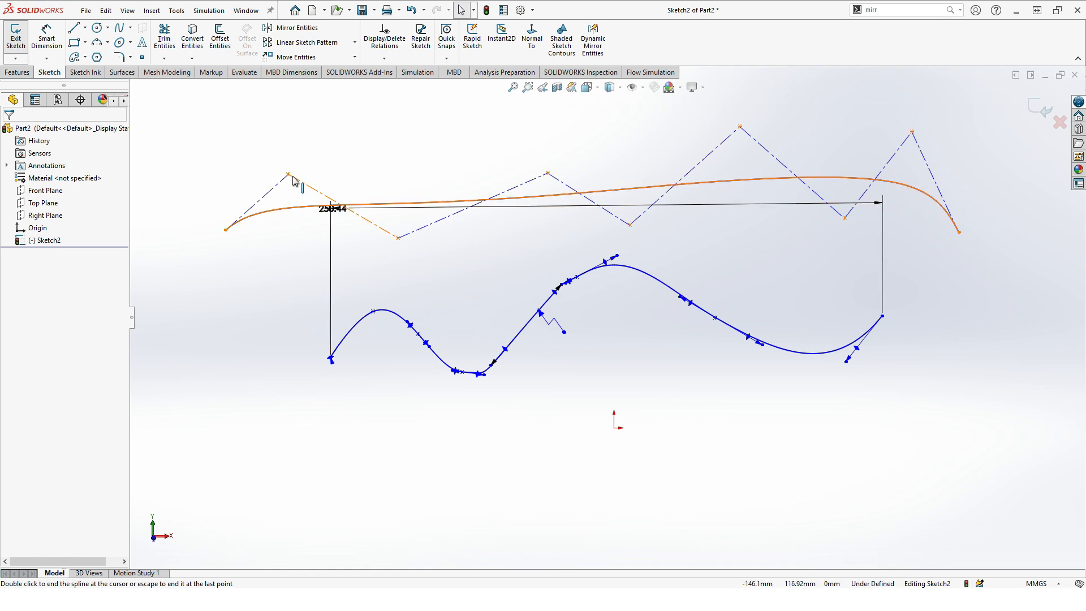
Step: Reshape the Bezier style spline by moving its second to fifth control vertices farther out, and make it a rational spline
scroll(287, 177, down, 5)
scroll(465, 273, down, 5)
scroll(425, 244, up, 5)
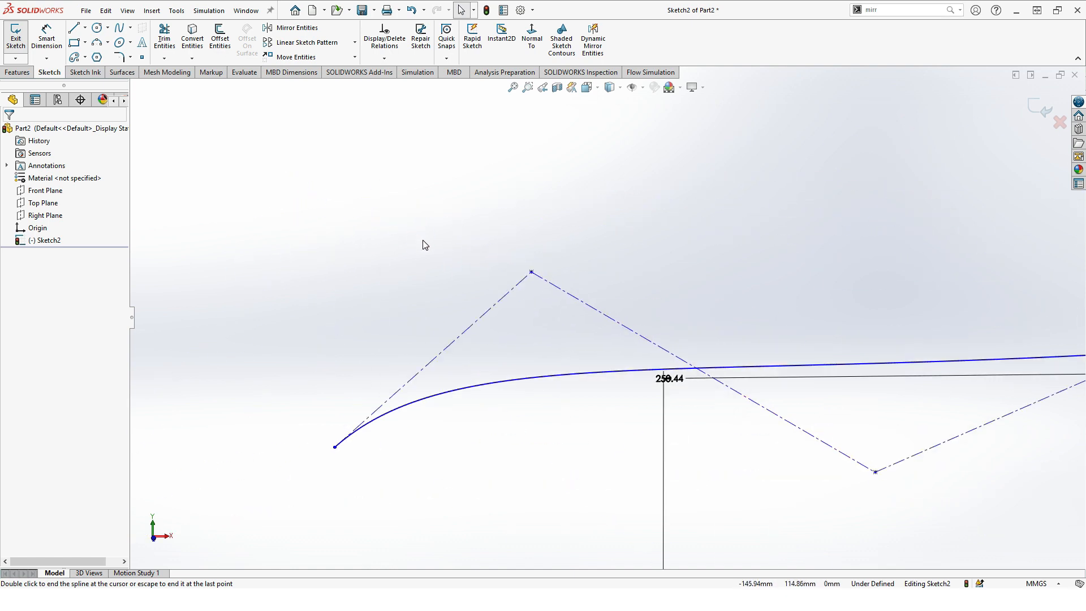
click(513, 87)
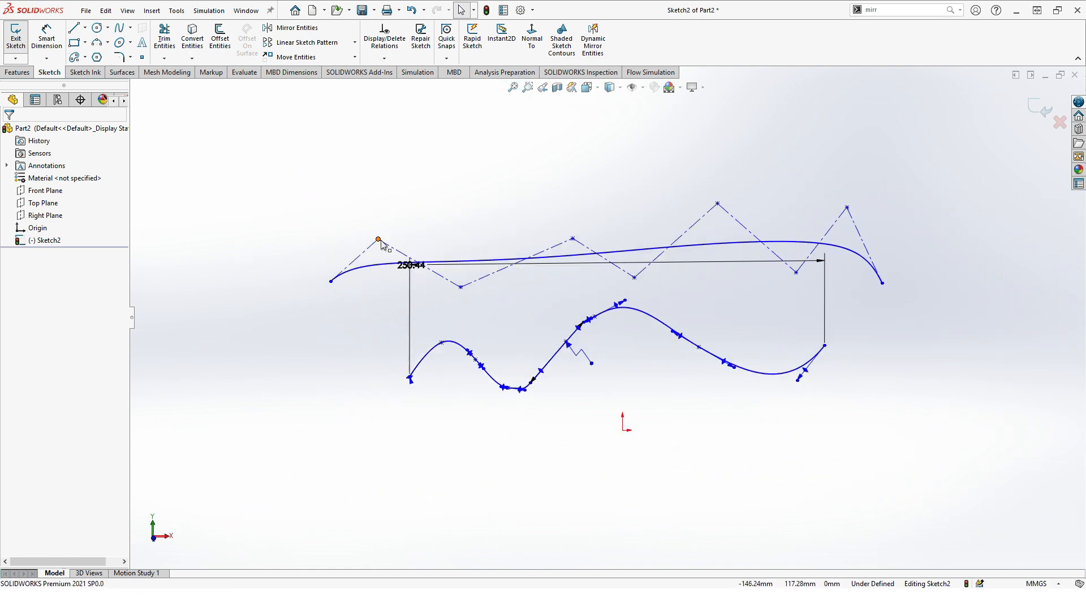
drag(379, 239, 405, 161)
drag(461, 287, 639, 410)
click(573, 239)
drag(573, 239, 623, 130)
drag(634, 277, 842, 397)
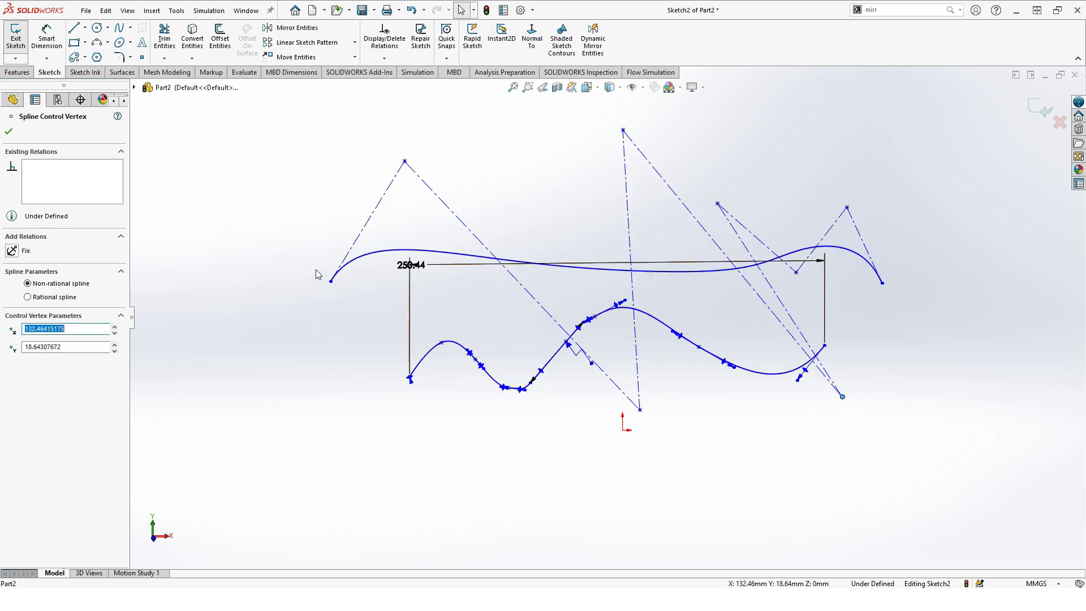
click(27, 298)
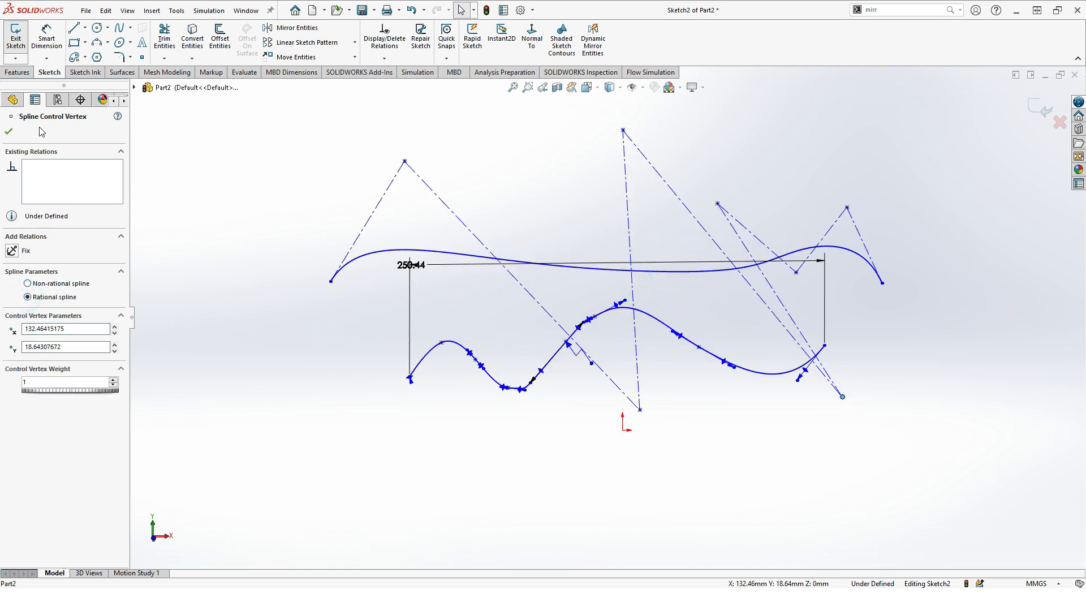
click(11, 132)
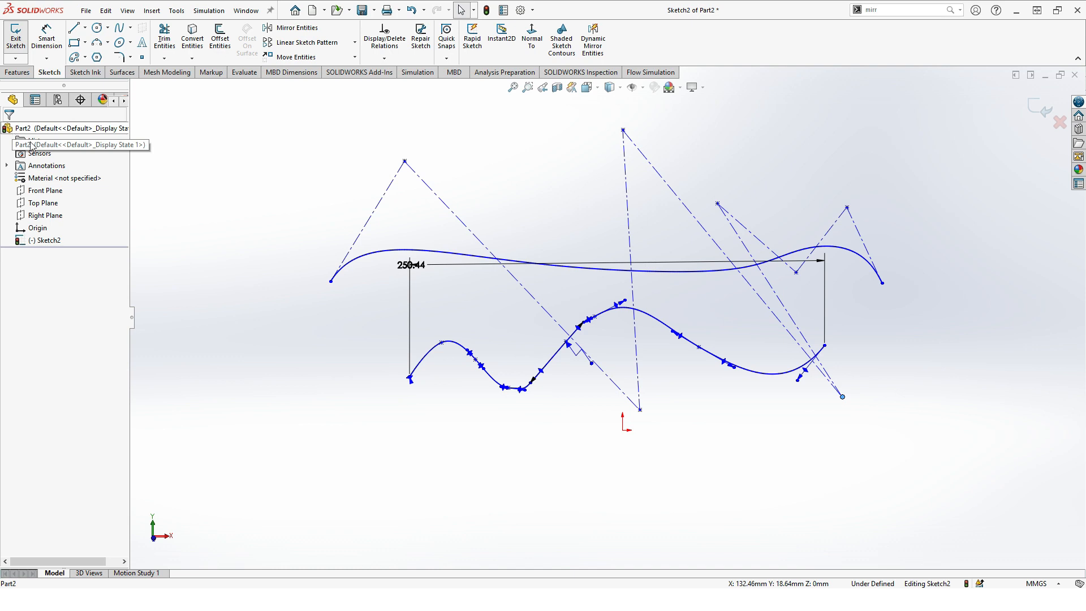
Step: Draw a B-Spline: Degree 7 style spline with 17 control vertices winding back and forth below the existing curves
click(129, 28)
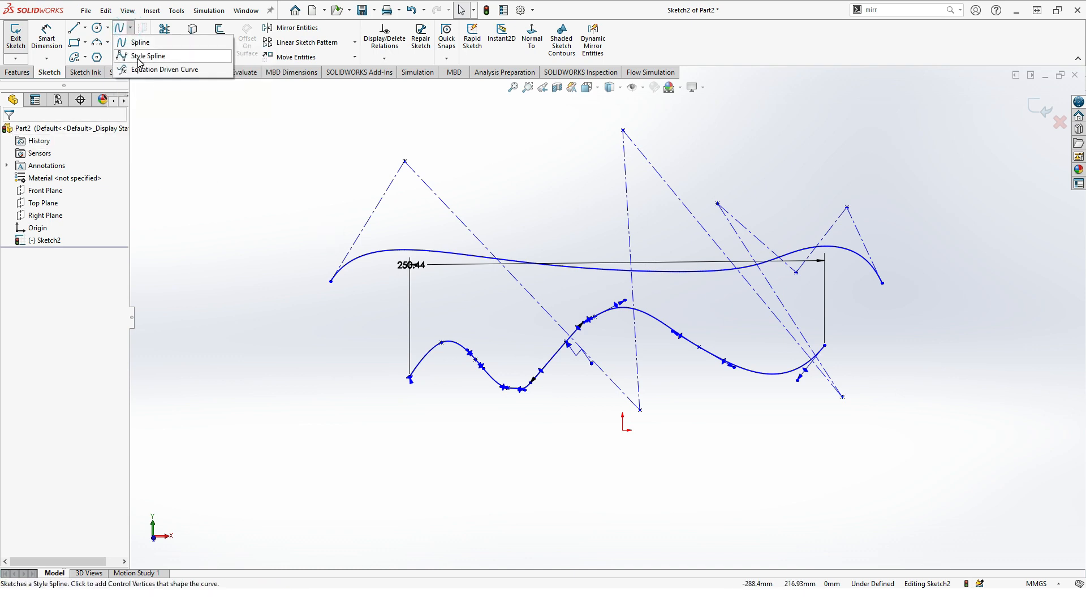
click(138, 57)
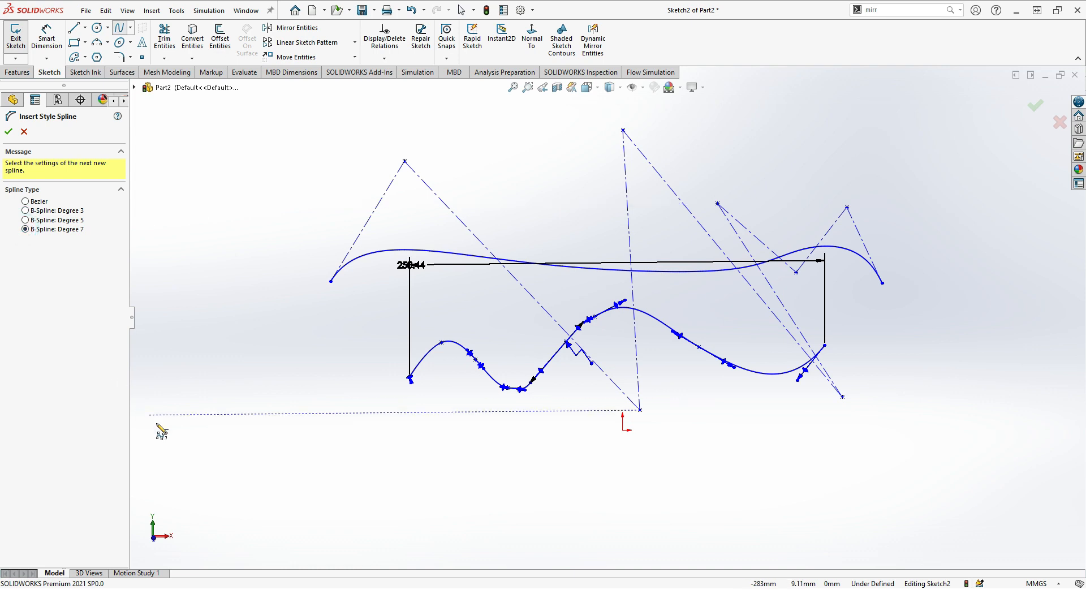
click(174, 445)
click(219, 417)
click(250, 447)
click(304, 394)
click(462, 504)
click(406, 408)
click(357, 401)
click(369, 379)
click(496, 448)
click(551, 405)
click(668, 478)
click(581, 515)
click(449, 528)
click(324, 535)
click(628, 552)
click(822, 428)
double_click(879, 455)
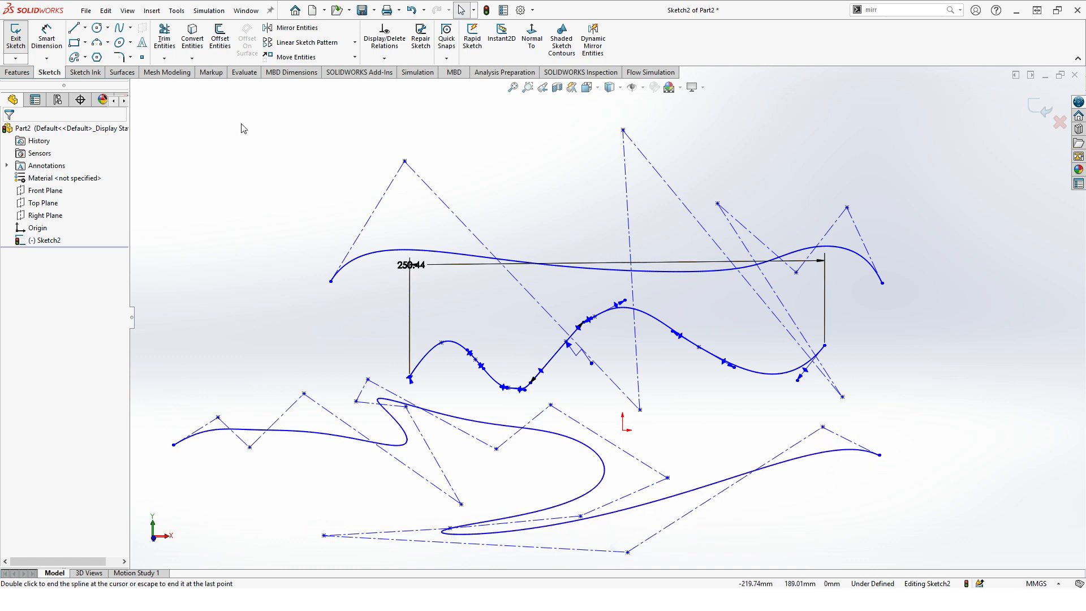
Step: Create an explicit equation-driven curve with the equation 879456, x1 set to 54 and x2 set to 5478
click(131, 29)
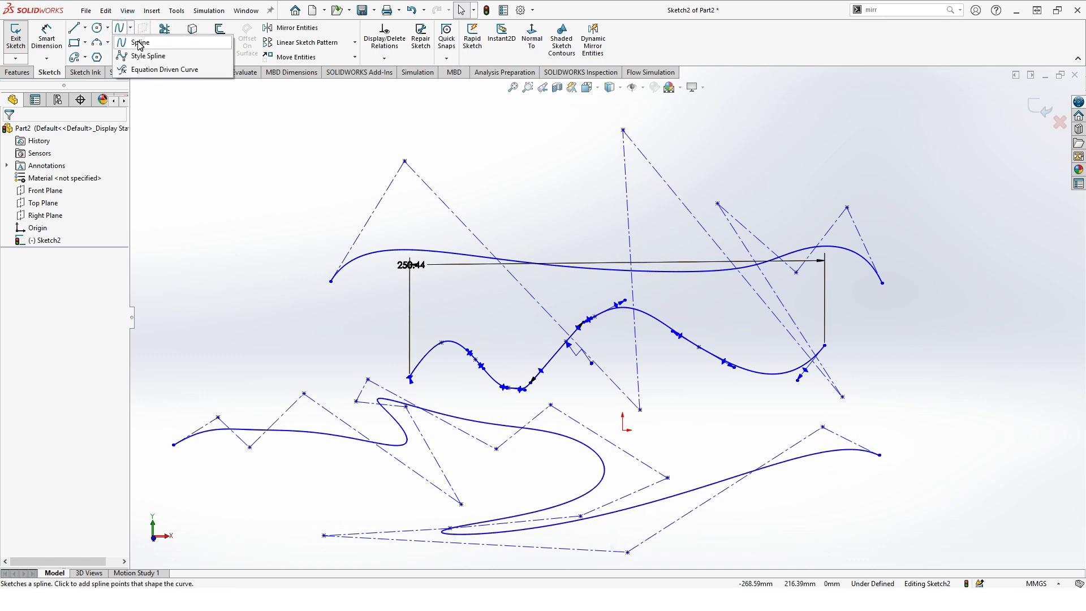
click(160, 70)
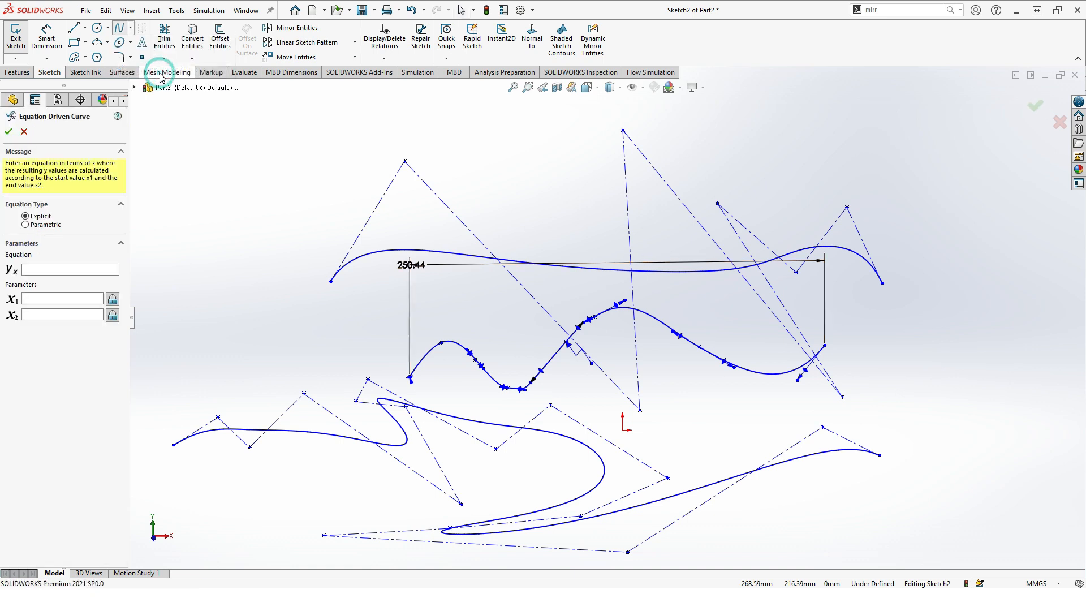
click(53, 270)
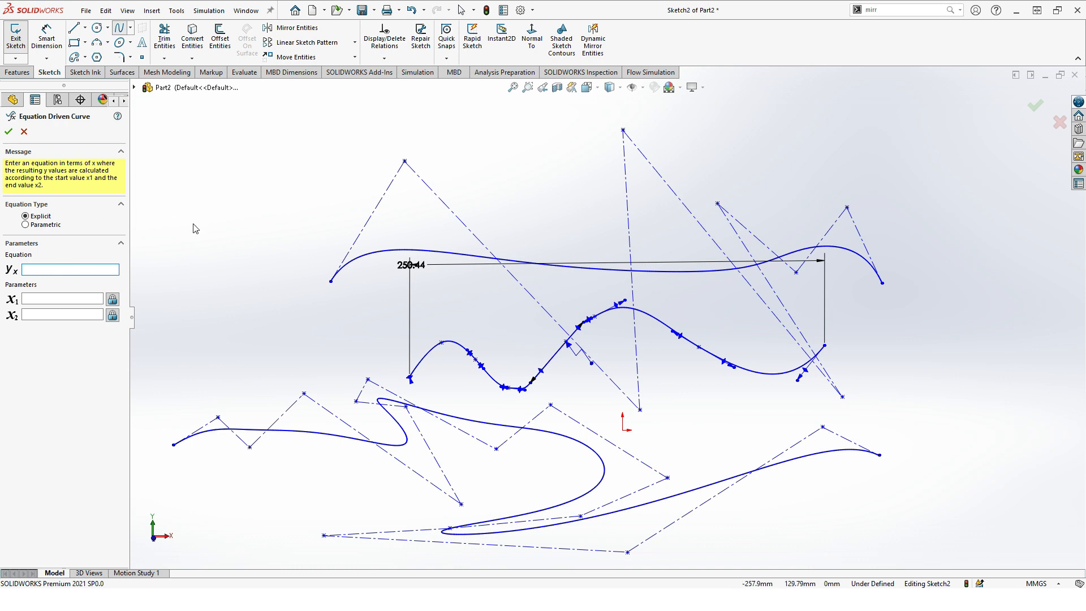
text(879456)
text(54)
click(42, 315)
text(5478)
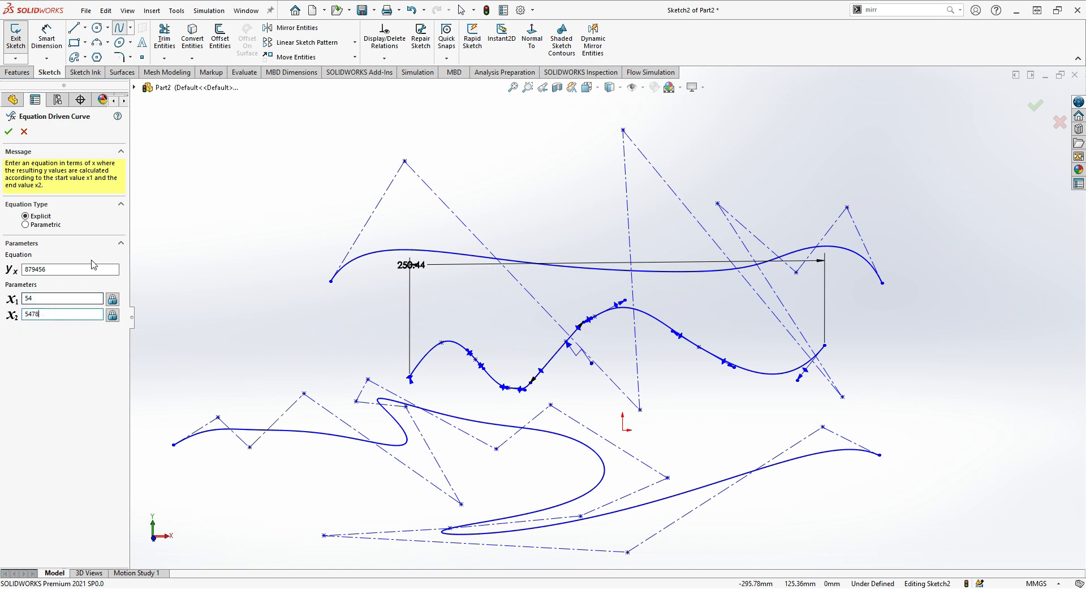
click(8, 132)
click(180, 225)
scroll(615, 477, down, 3)
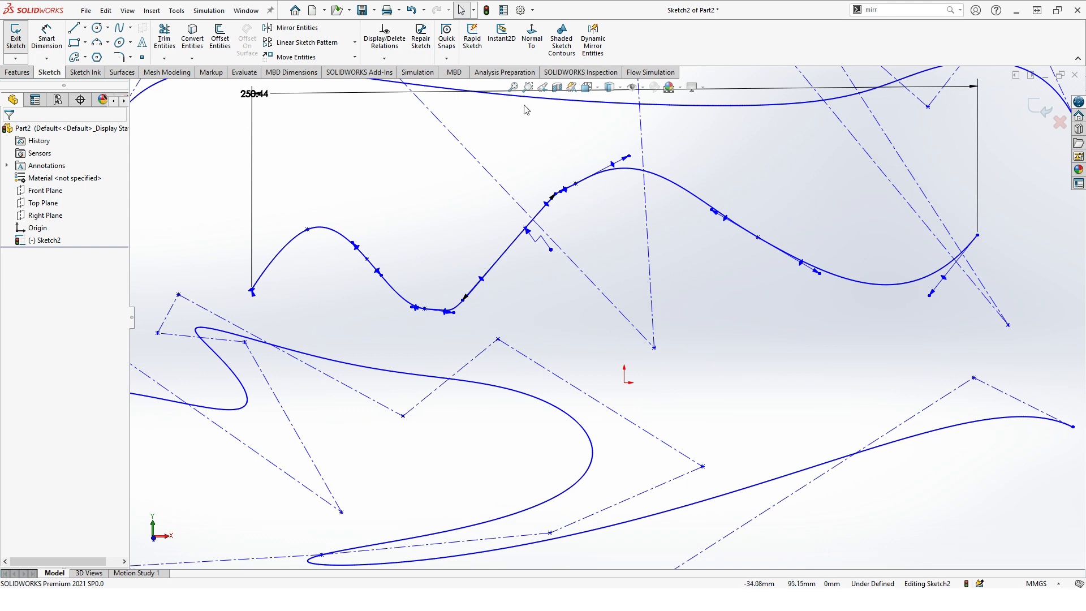
scroll(724, 388, up, 4)
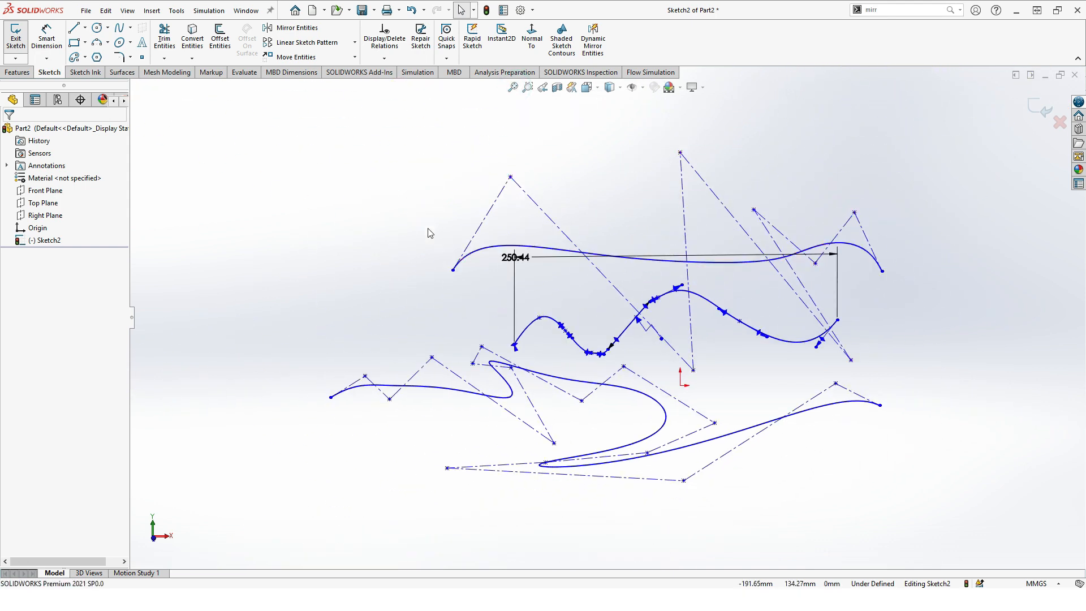
click(132, 30)
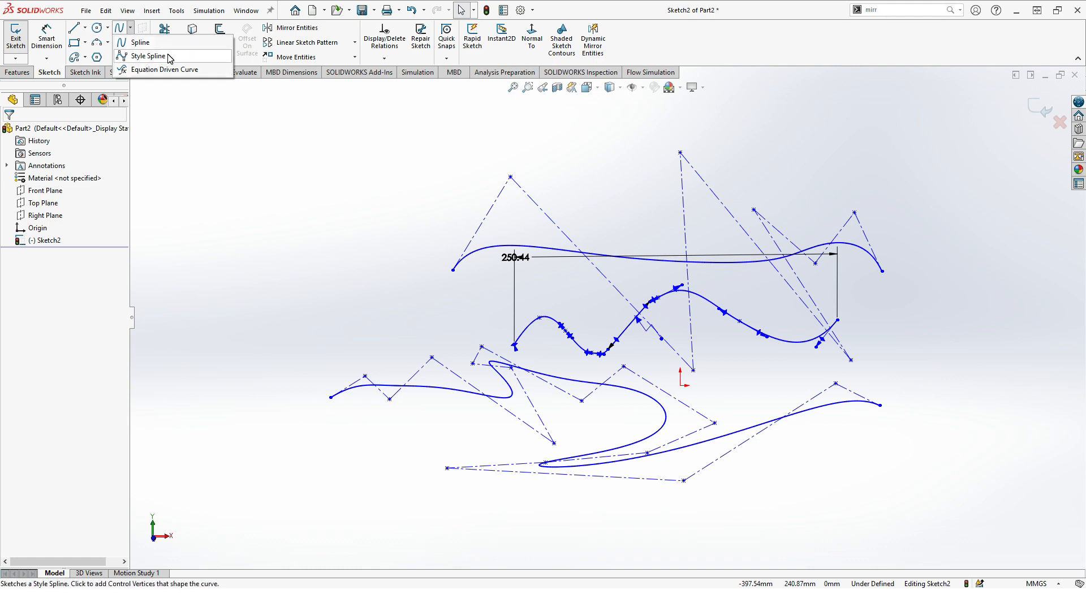
click(195, 131)
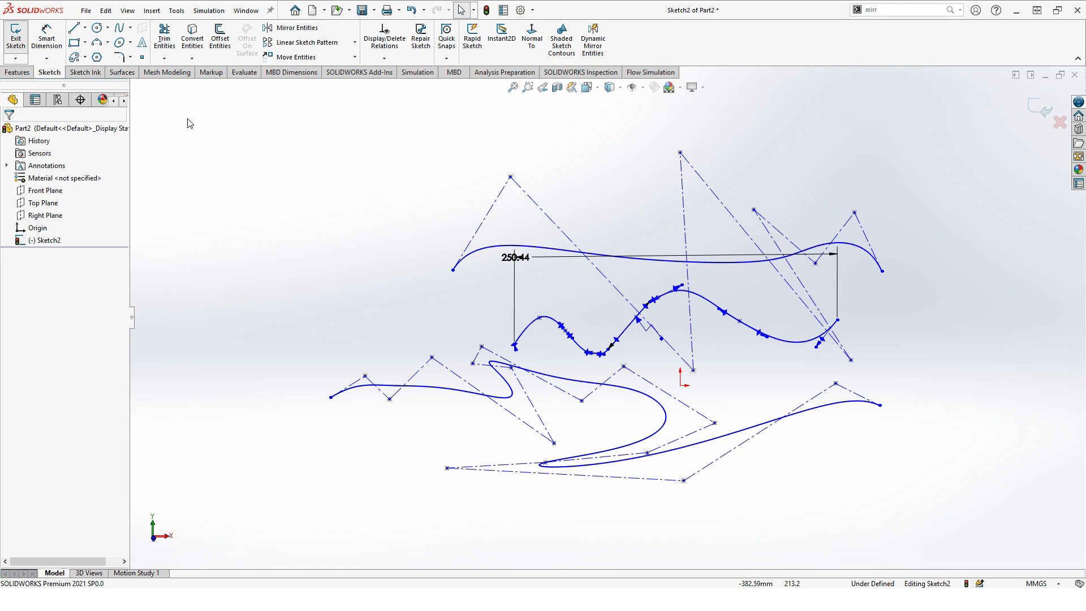
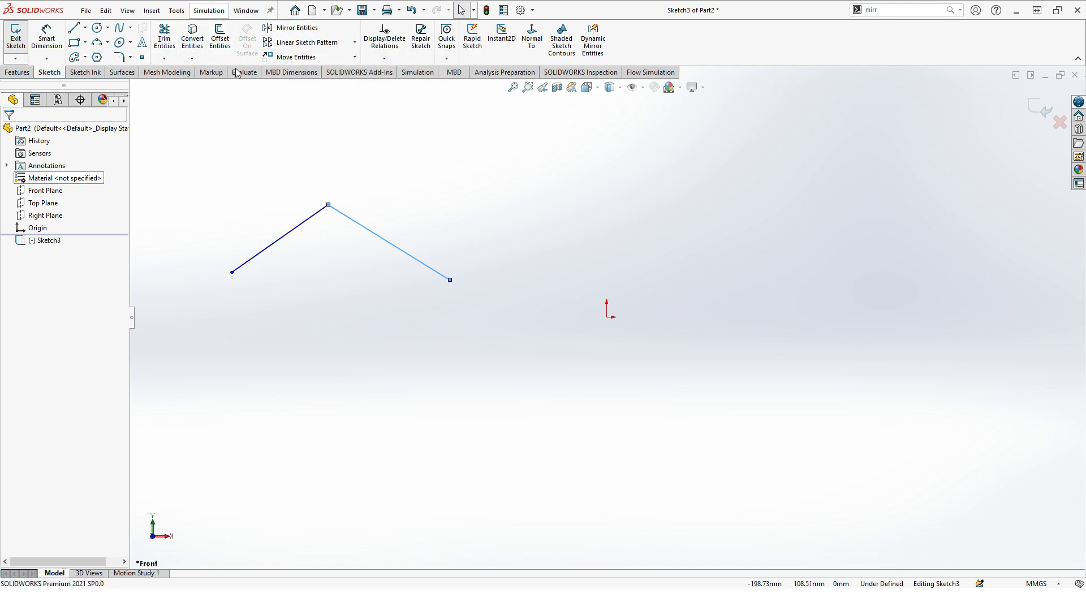
Step: Start offsetting the chain of two joined lines and set the offset distance to 20 mm
click(219, 57)
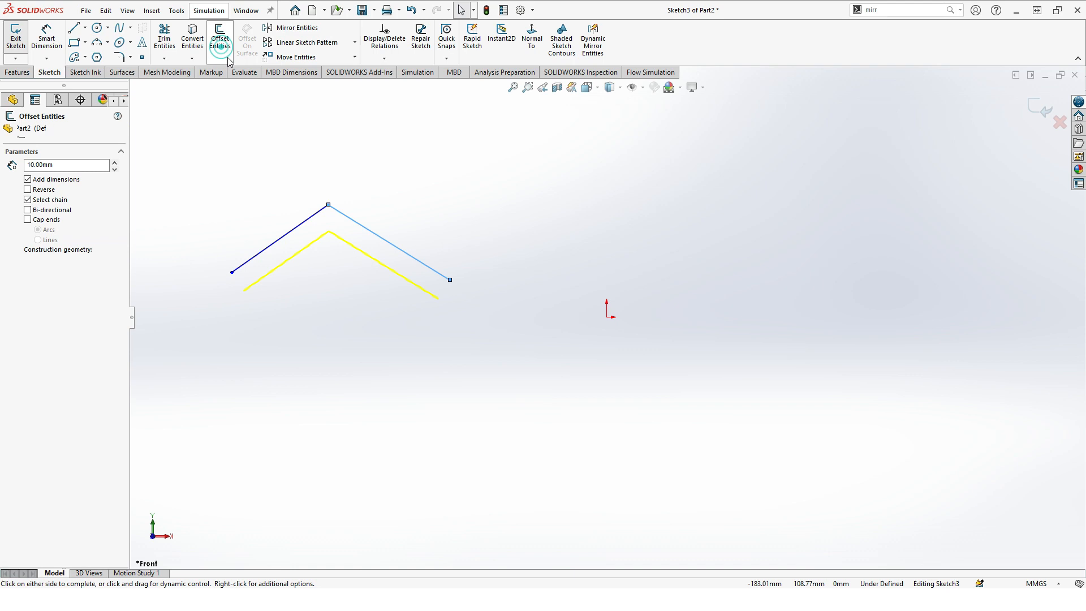
scroll(328, 218, down, 5)
scroll(553, 296, up, 2)
scroll(549, 282, up, 2)
scroll(564, 298, down, 5)
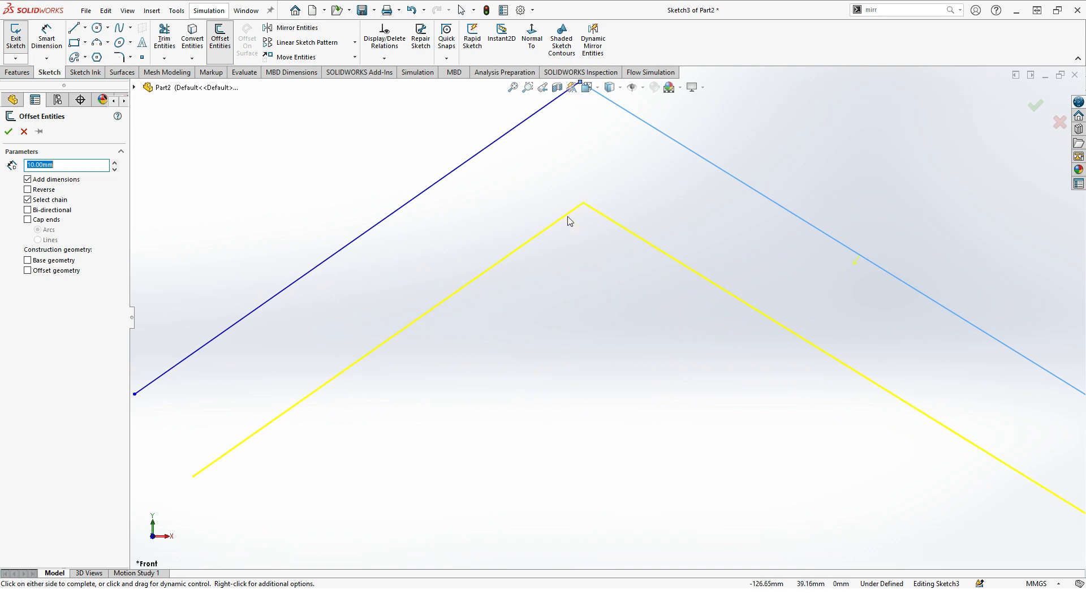
scroll(509, 283, up, 5)
click(115, 163)
click(115, 162)
click(115, 162)
click(115, 168)
click(115, 168)
click(116, 168)
click(115, 169)
click(115, 169)
click(115, 168)
click(115, 163)
click(115, 162)
click(115, 163)
click(115, 163)
click(115, 163)
click(115, 162)
scroll(388, 304, down, 4)
click(513, 88)
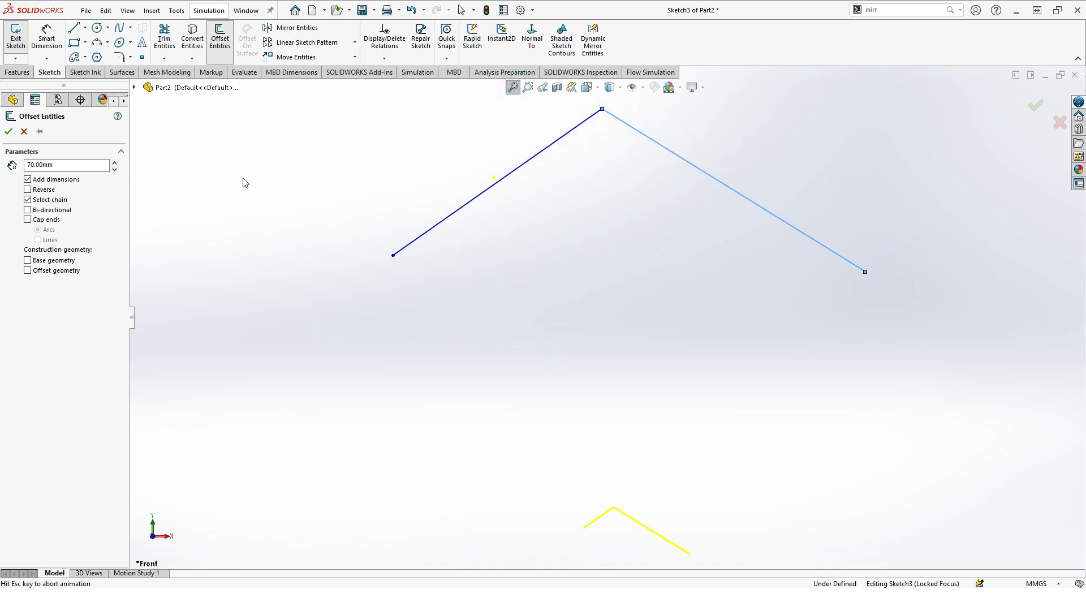
click(114, 163)
click(115, 169)
click(114, 169)
click(115, 169)
click(114, 170)
click(114, 169)
click(114, 169)
Step: Try the Reverse and Bi-directional options on the two-line offset, switching each one off again
click(28, 190)
scroll(484, 281, up, 3)
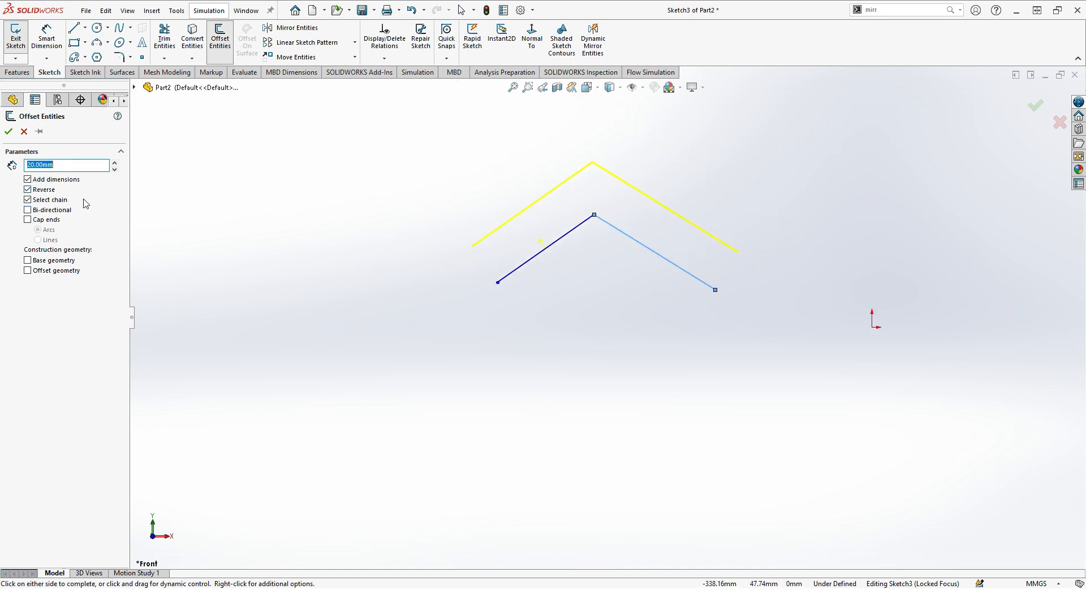
click(29, 191)
click(26, 179)
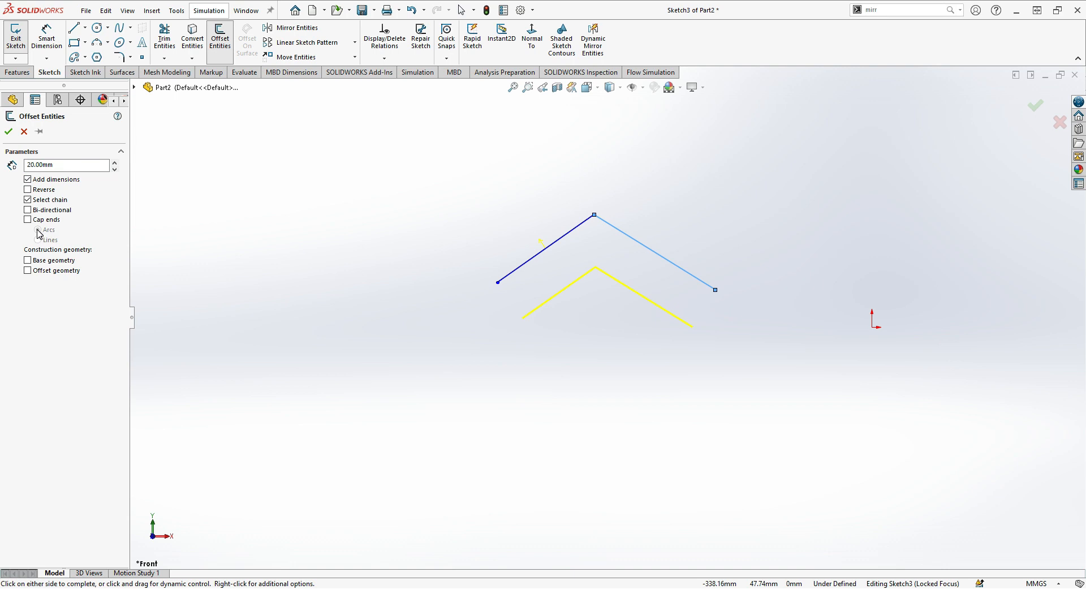
click(28, 211)
click(28, 211)
Step: Cap the ends of the two-line offset with arcs and create the offset
click(28, 220)
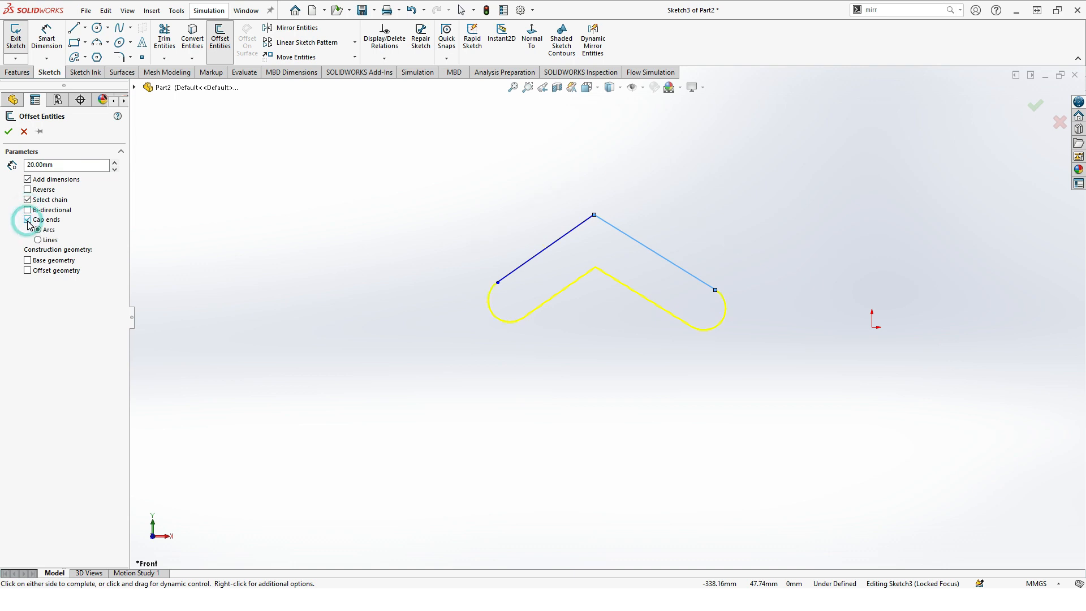
click(28, 220)
click(28, 220)
click(29, 261)
click(30, 262)
click(28, 271)
click(28, 270)
click(9, 132)
Step: Draw a corner rectangle about 41 mm wide and 16 mm high above the capped V shape
scroll(646, 285, down, 5)
mouse_move(646, 285)
middle_down()
mouse_move(556, 341)
mouse_move(589, 269)
mouse_move(686, 357)
mouse_move(651, 198)
middle_up()
click(514, 88)
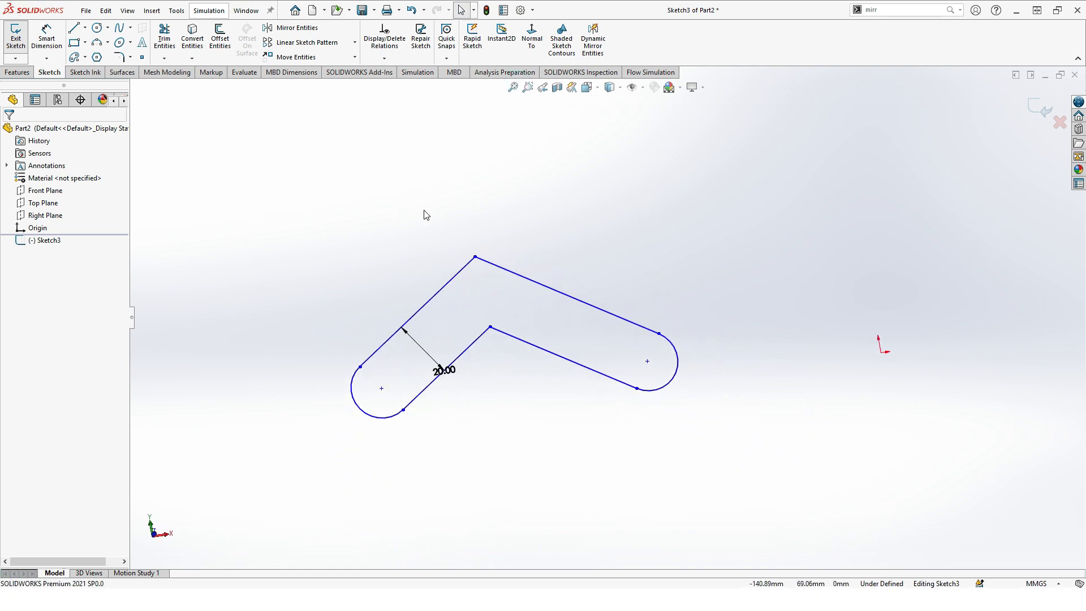
click(79, 45)
click(376, 147)
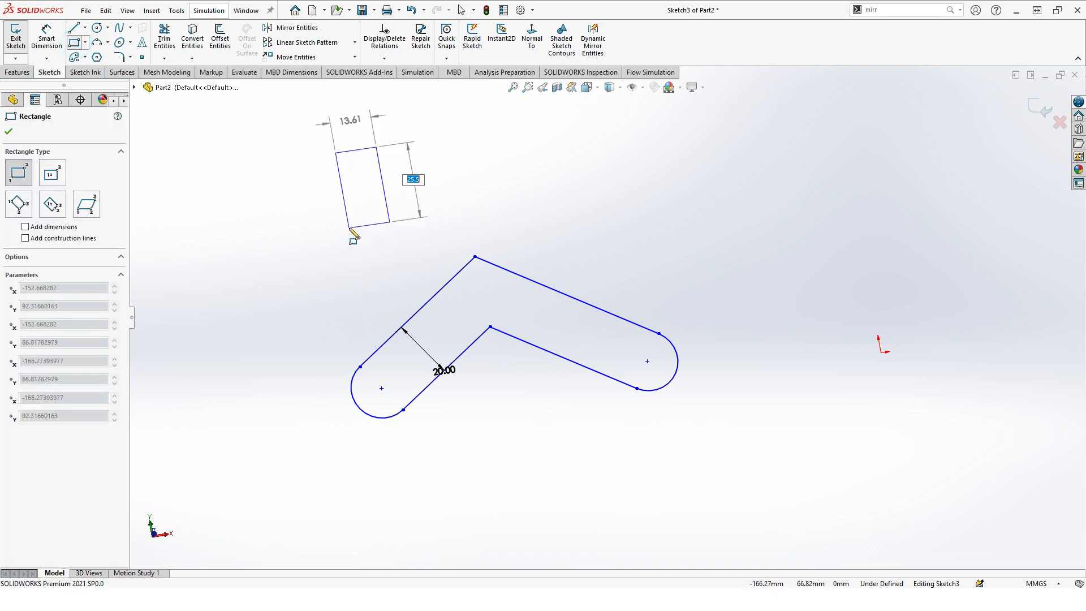
click(533, 39)
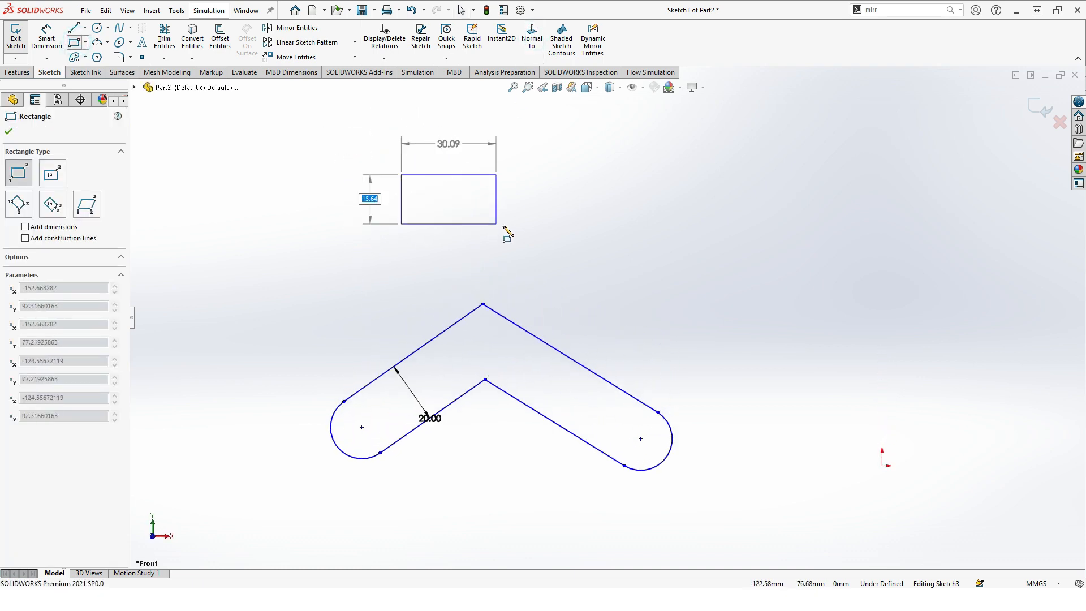
click(531, 226)
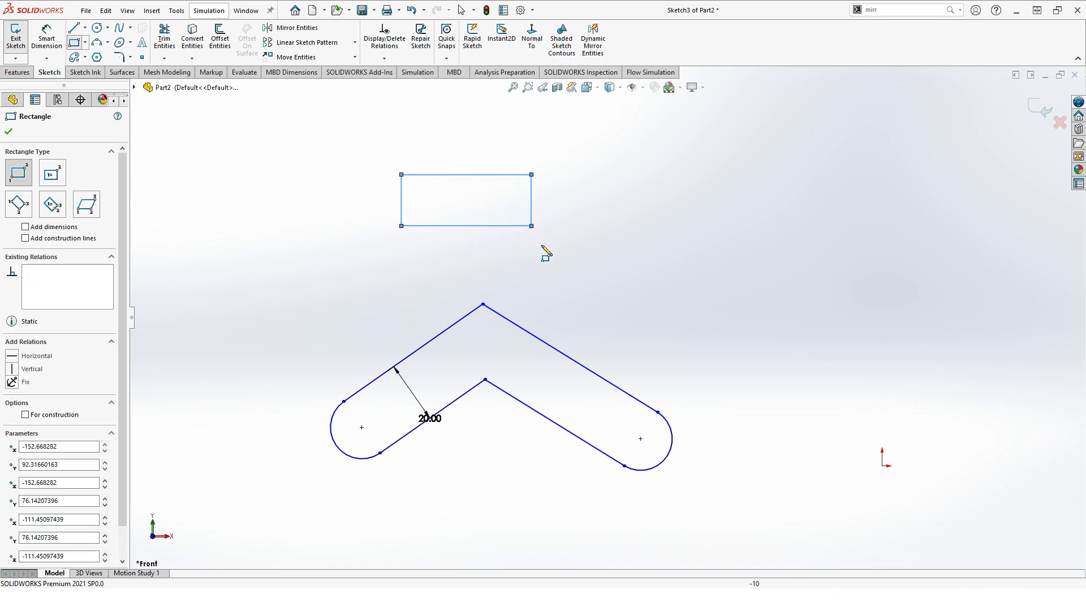
click(9, 131)
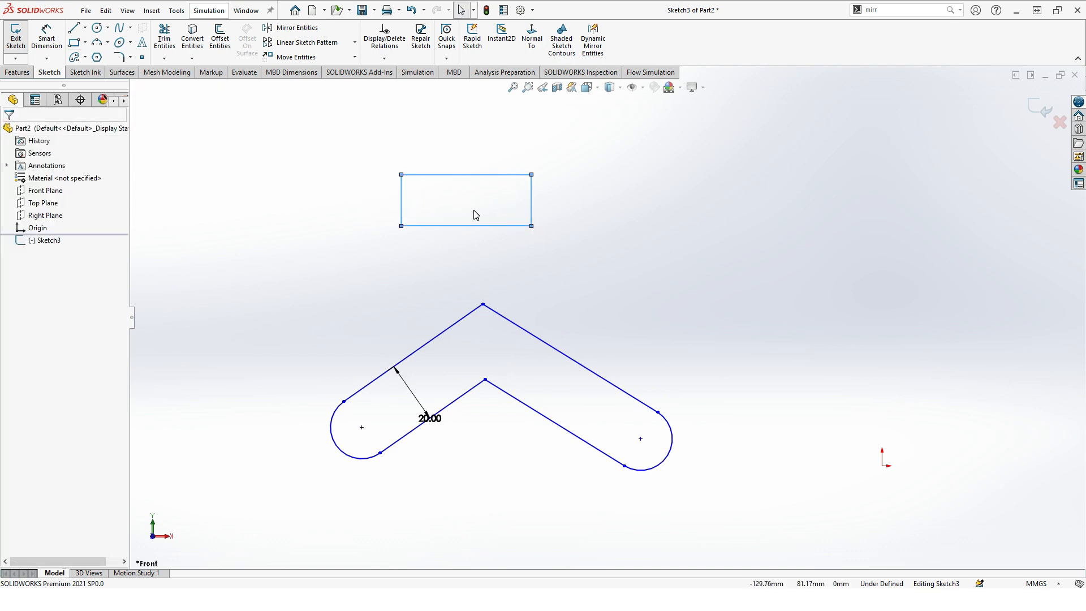
Step: Offset the rectangle bi-directionally by 2 mm with dimensions added
click(224, 176)
click(217, 26)
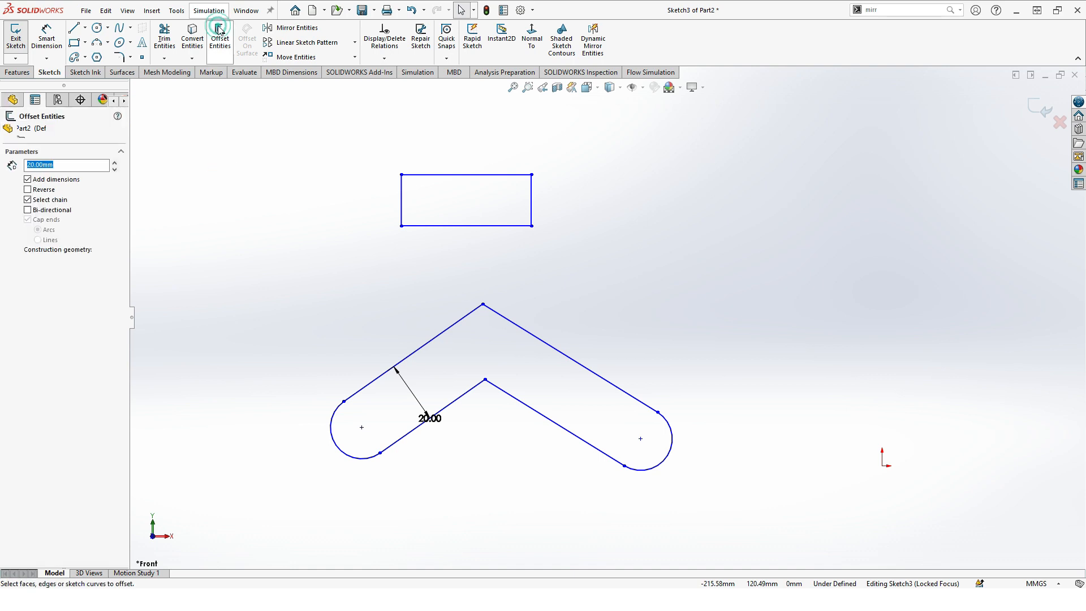
click(459, 174)
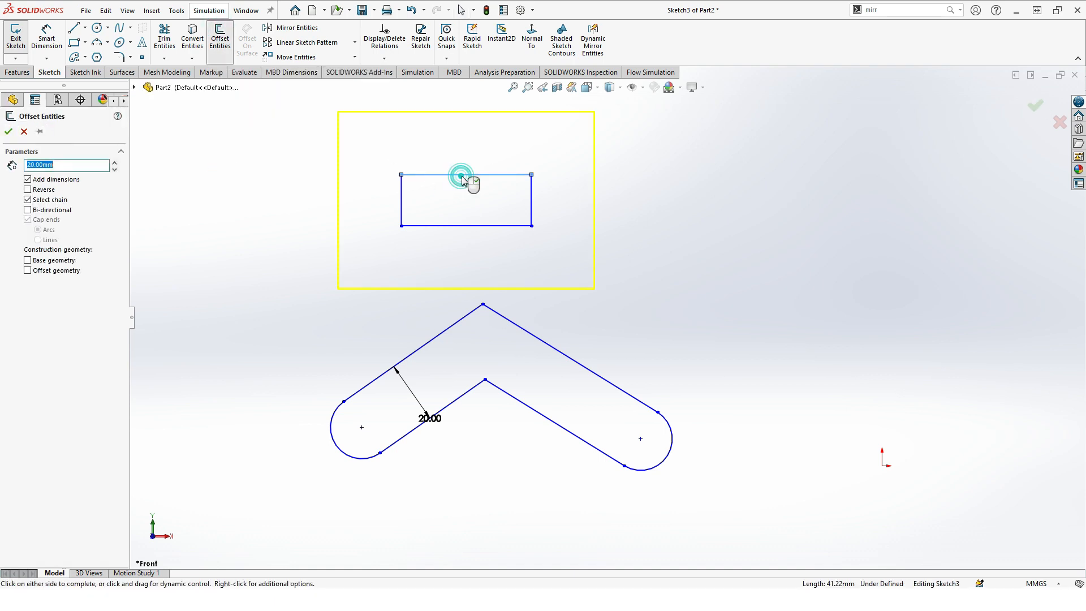
scroll(455, 204, down, 3)
scroll(456, 200, up, 5)
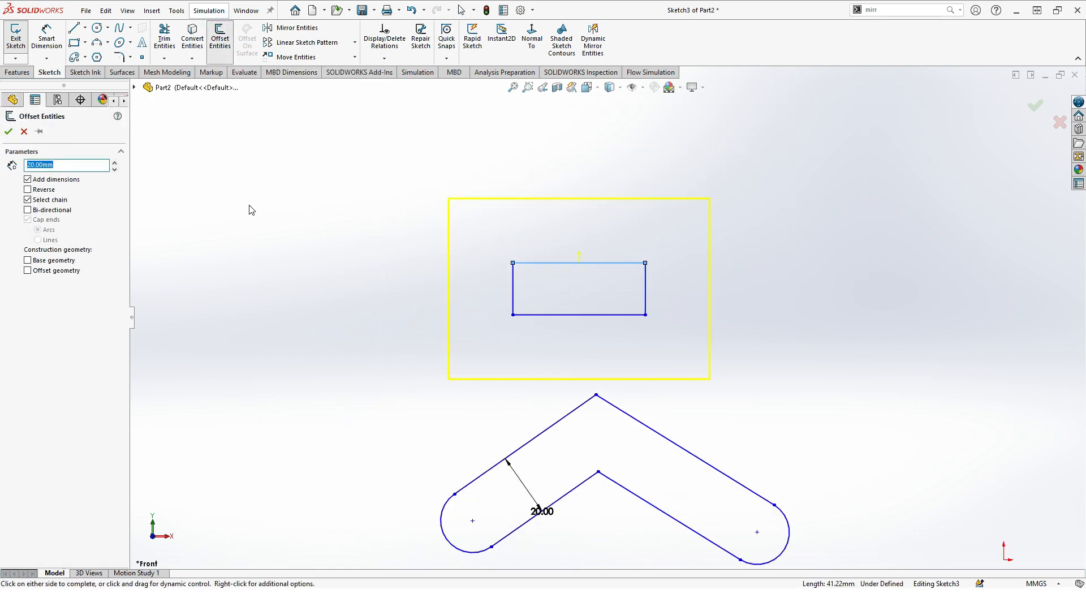
click(27, 190)
click(28, 190)
click(115, 170)
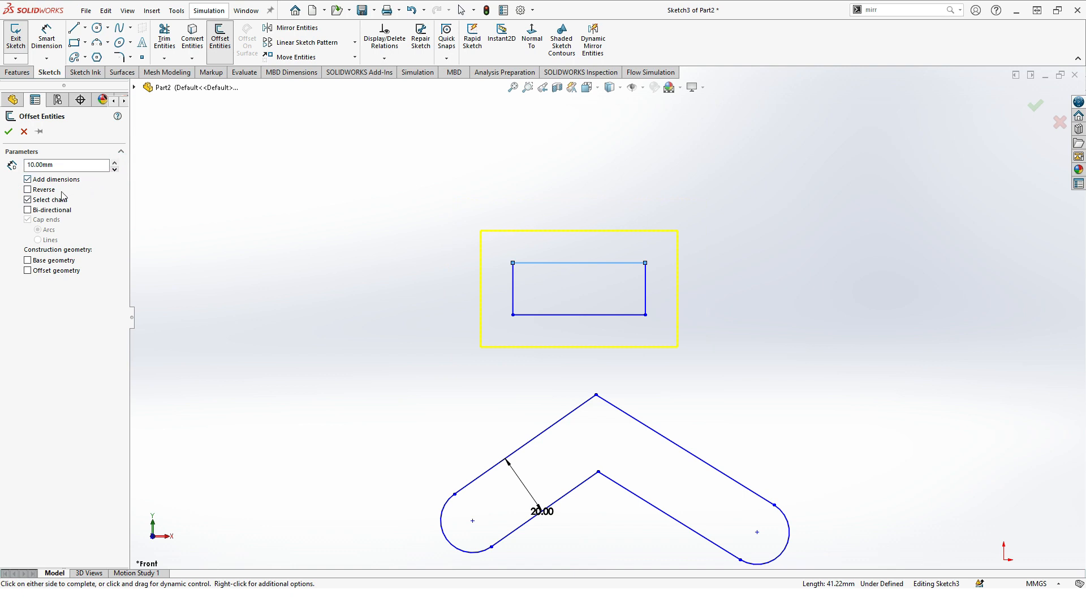
click(27, 210)
double_click(70, 169)
text(2)
key(Return)
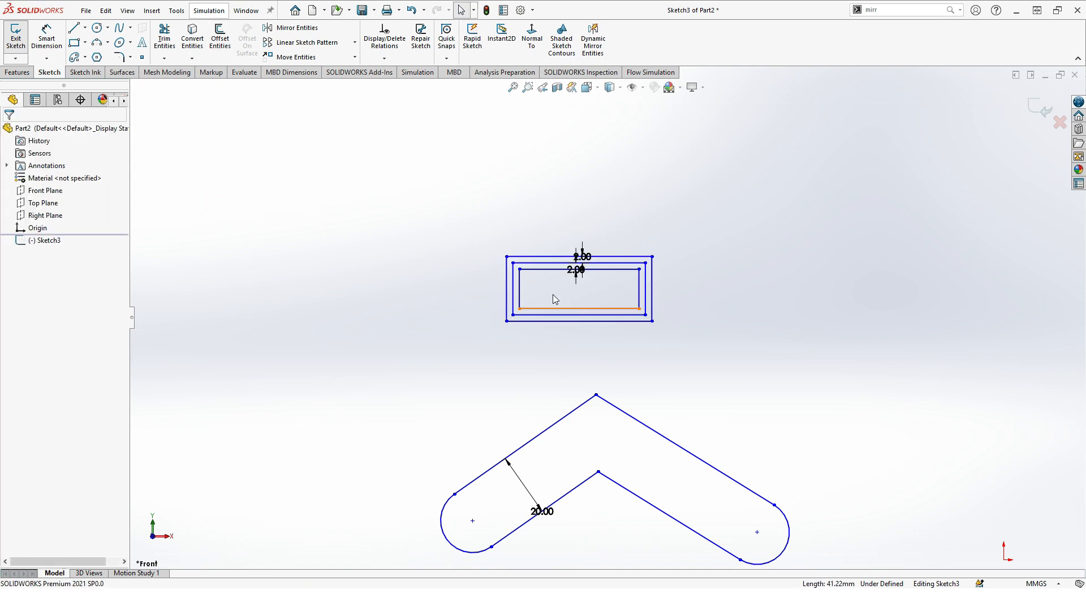
Step: Enlarge and shift the nested rectangles by moving the middle one's upper edge and the inner one's edges
scroll(580, 280, down, 5)
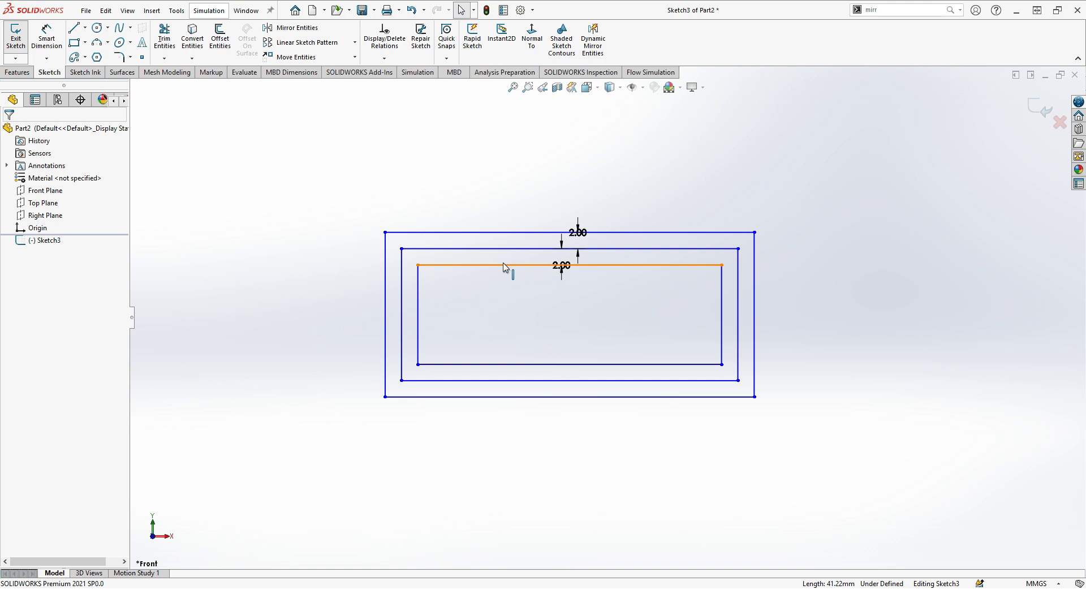
click(423, 265)
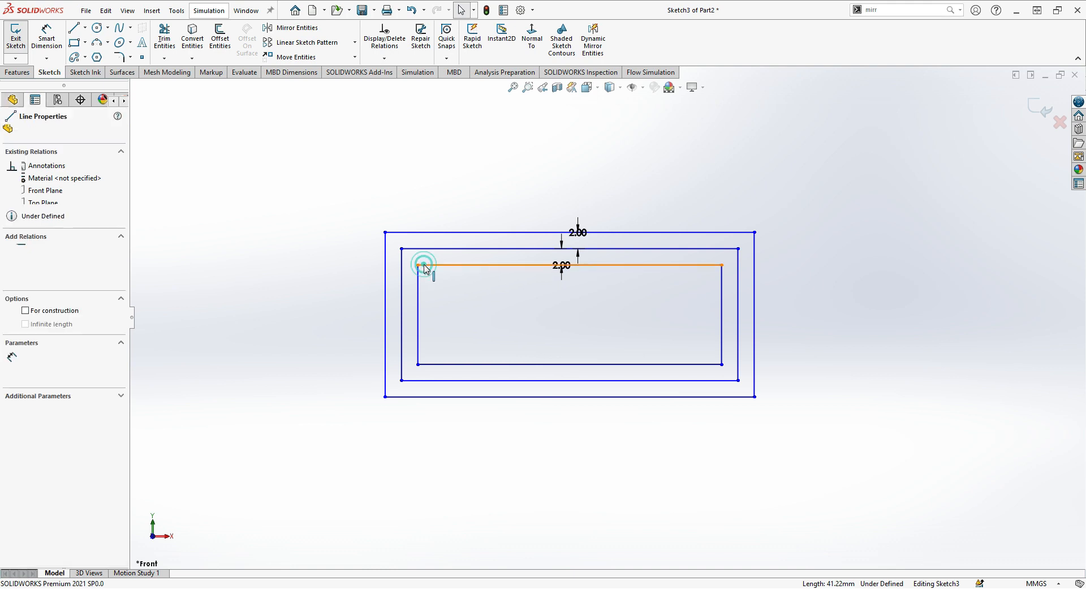
click(436, 232)
drag(427, 249, 414, 226)
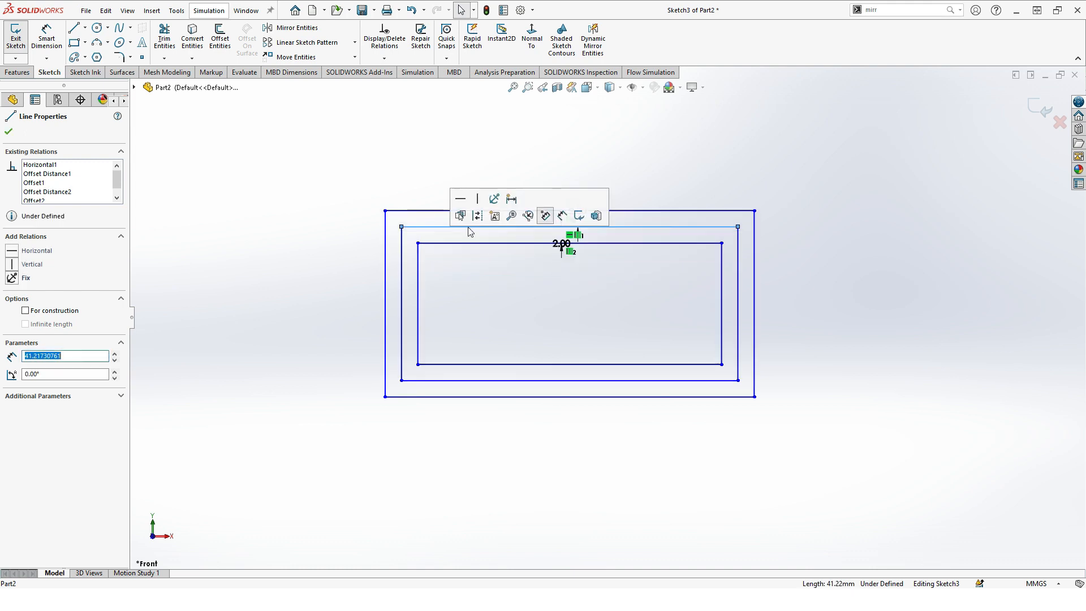
click(466, 277)
click(480, 245)
drag(485, 274, 514, 198)
click(329, 228)
drag(420, 322, 484, 325)
drag(721, 301, 809, 326)
drag(697, 364, 680, 318)
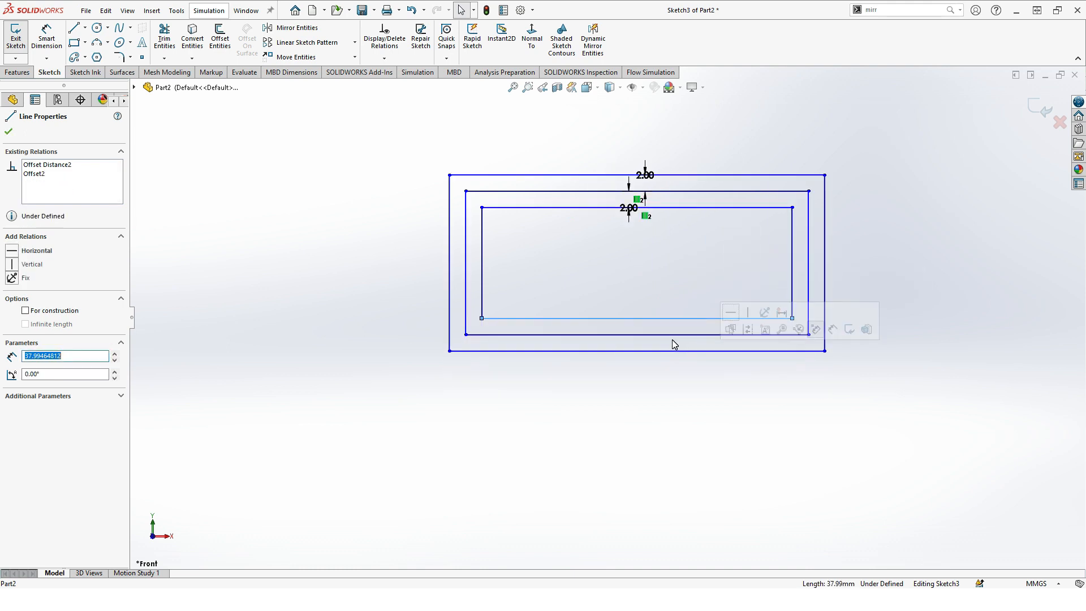
click(8, 133)
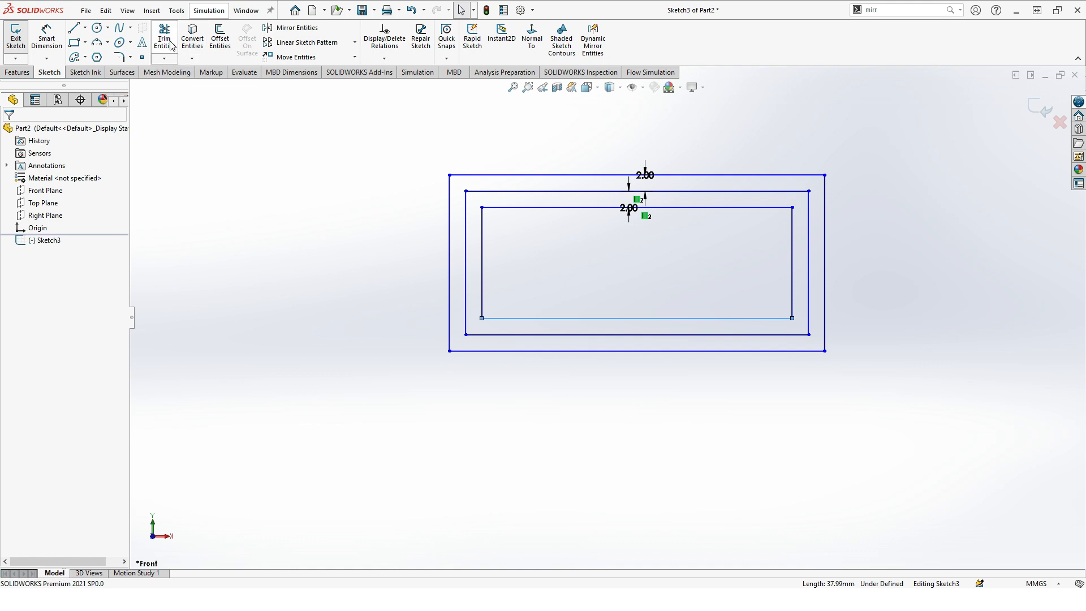
Step: Power trim the upper, right and left edges of the outer and middle rectangles
click(165, 58)
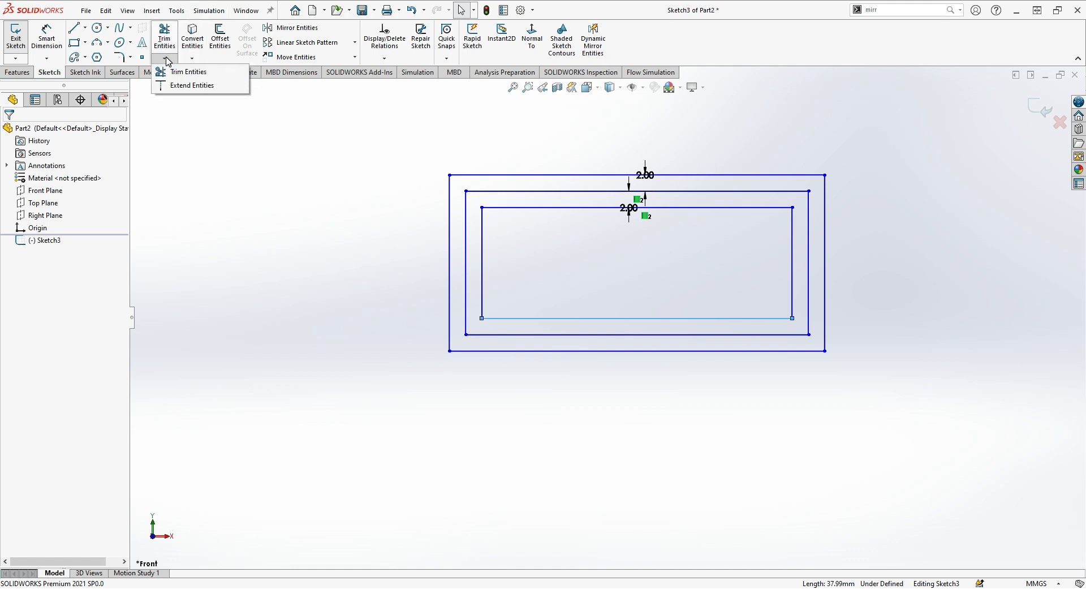
click(165, 59)
click(165, 59)
click(186, 71)
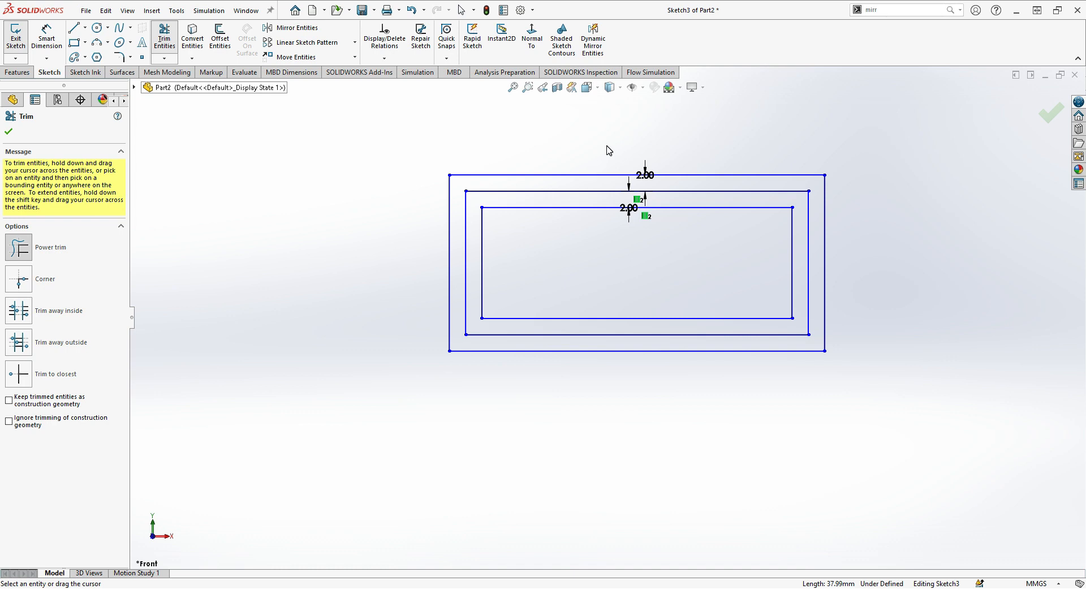
drag(609, 150, 603, 178)
mouse_move(762, 157)
mouse_down()
mouse_move(752, 194)
mouse_move(820, 186)
mouse_move(829, 202)
mouse_up()
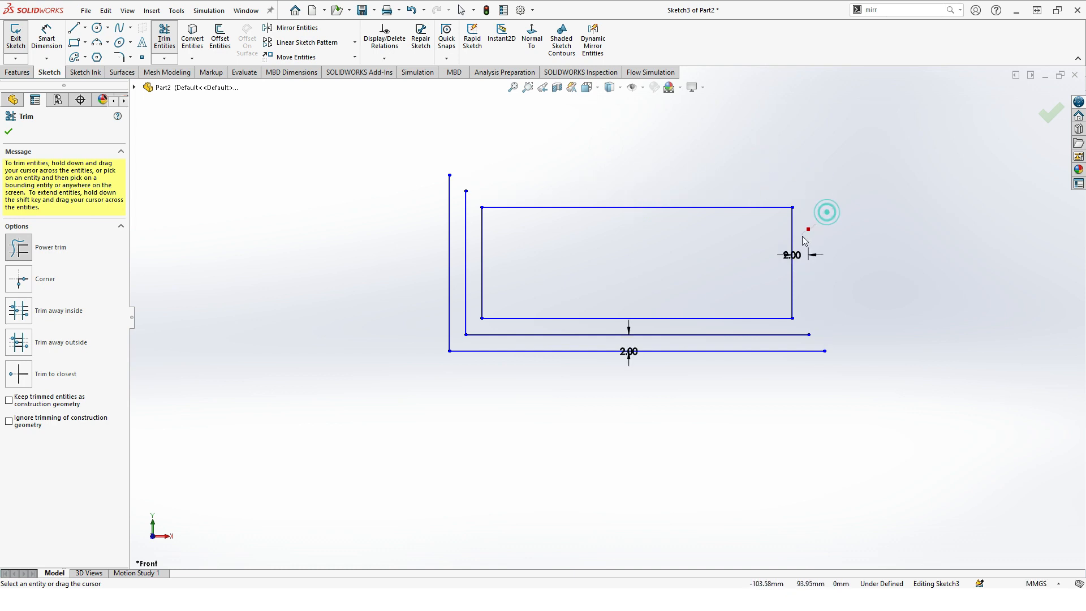
mouse_move(452, 184)
mouse_down()
mouse_move(440, 178)
mouse_move(468, 219)
mouse_up()
Step: Try to extend the two loose horizontal lines below the remaining rectangle
click(164, 58)
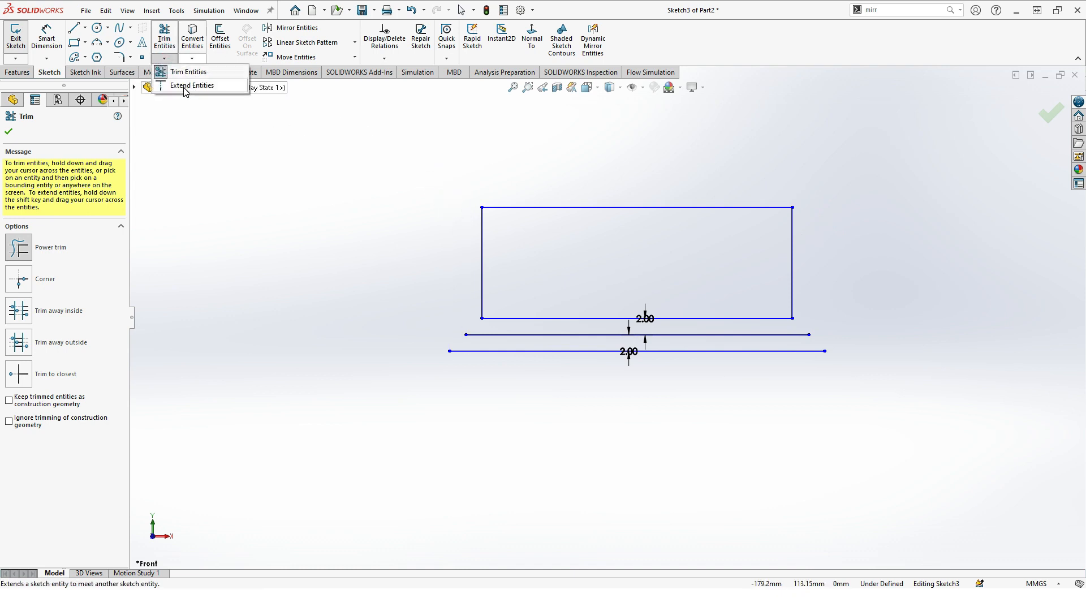
click(185, 85)
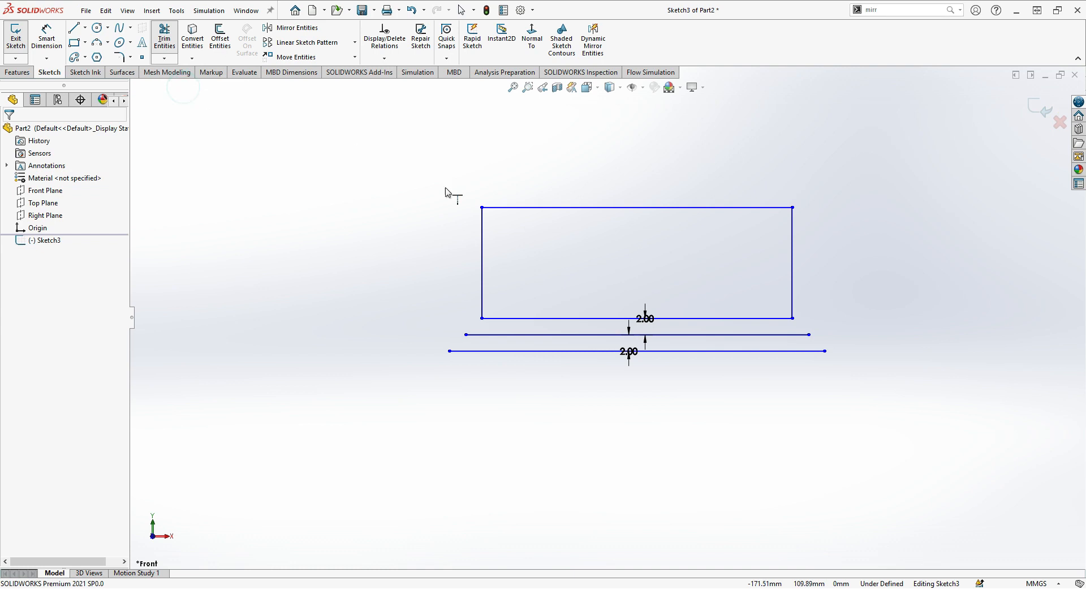
click(796, 337)
click(610, 298)
click(431, 347)
Step: Draw a zigzag chain of six connected lines that crosses itself to the left of the rectangle
click(164, 38)
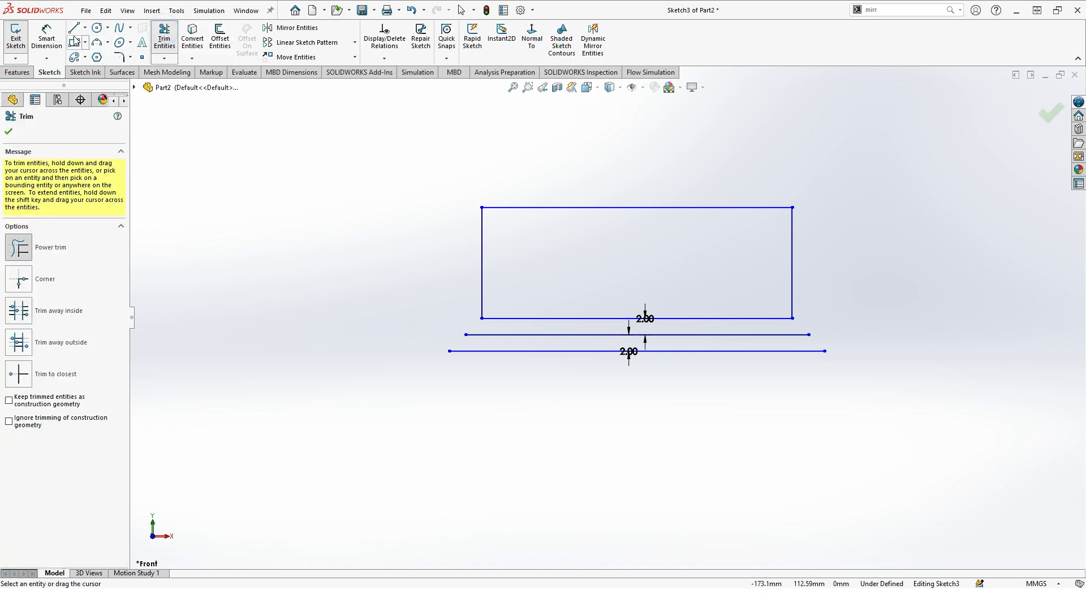
click(74, 27)
click(259, 204)
click(263, 365)
click(194, 300)
click(305, 313)
click(347, 226)
click(333, 300)
key(Escape)
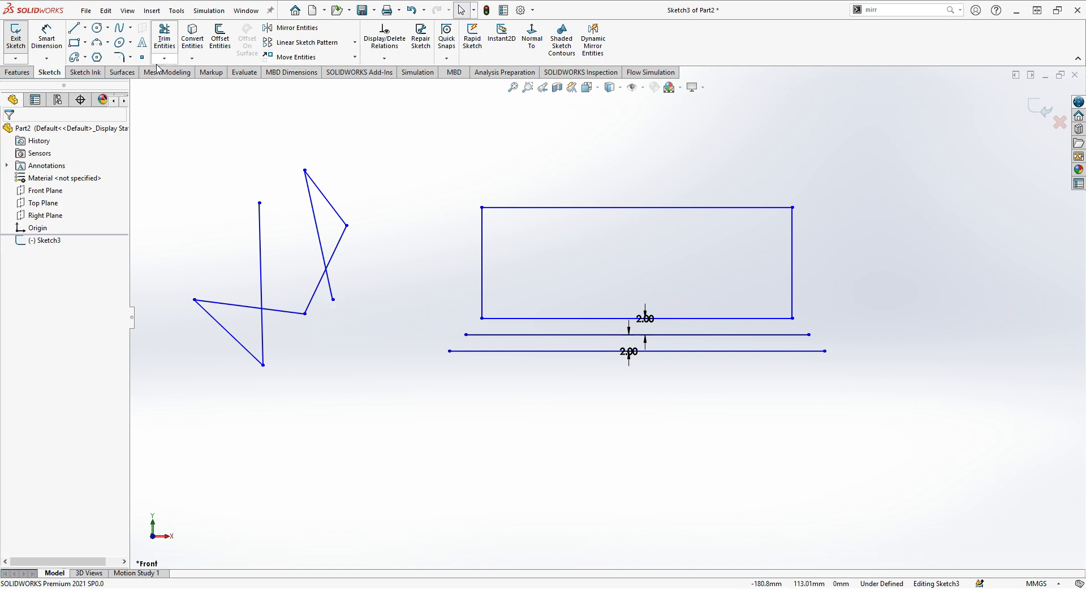
Step: Extend the zigzag's last and first lines down to the upper edge of the capped V shape
click(164, 58)
click(170, 70)
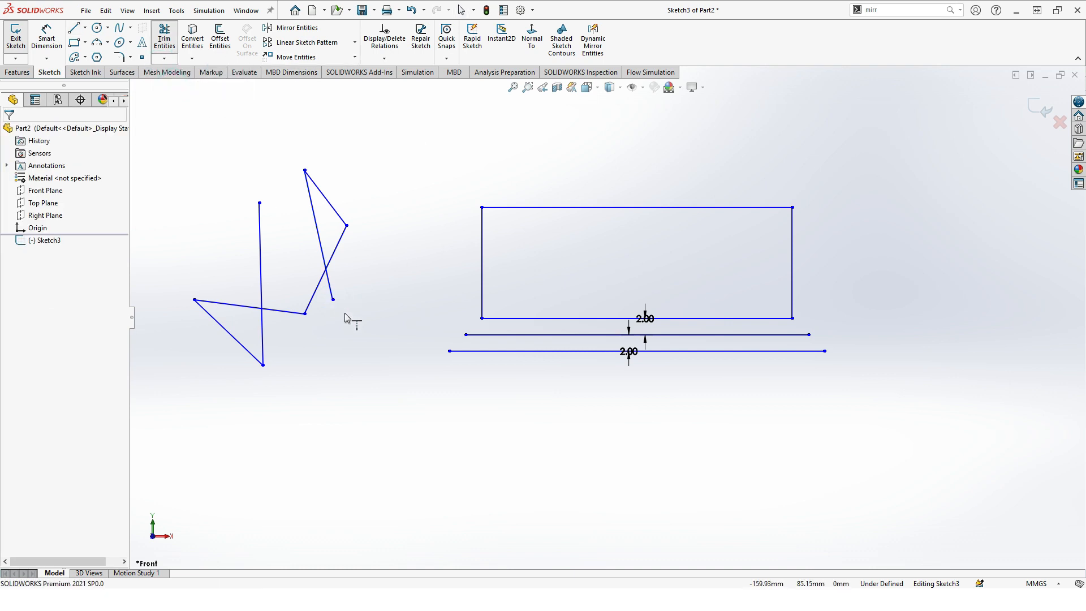
click(333, 298)
scroll(362, 343, up, 5)
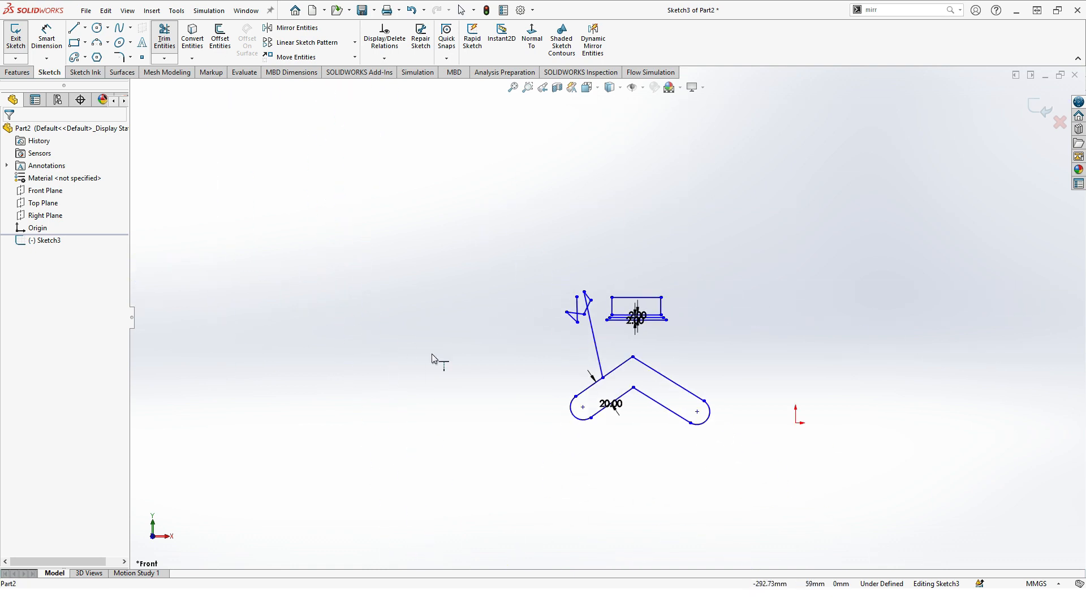
scroll(574, 244, down, 1)
click(575, 245)
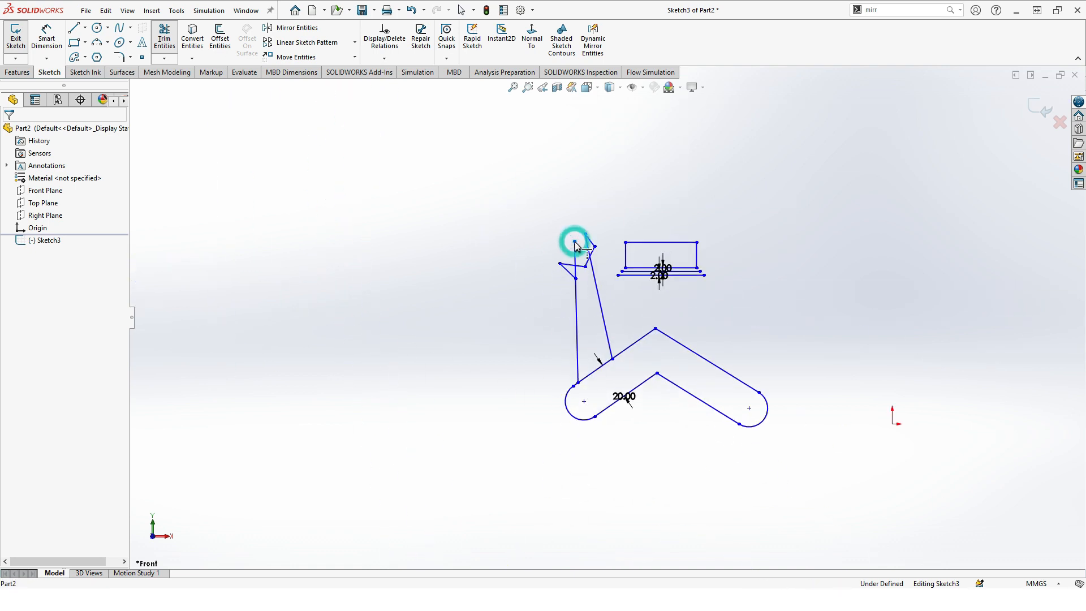
Step: Extend the zigzag's near-horizontal line to the long slanted line, and its uppermost short line down to the capped V shape
scroll(588, 323, down, 5)
click(478, 273)
scroll(650, 311, up, 4)
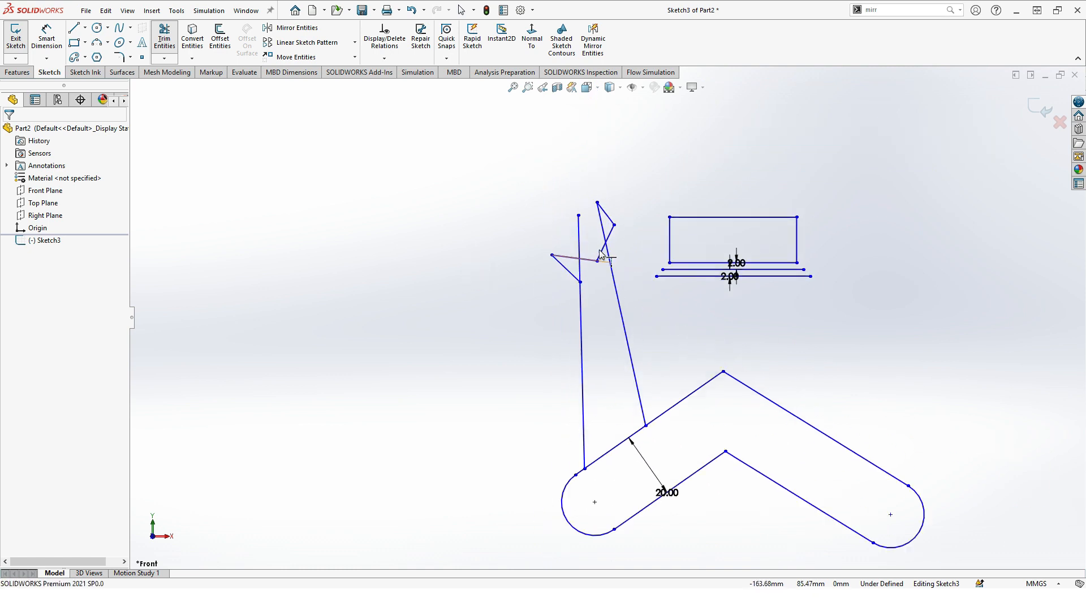
scroll(598, 254, down, 4)
click(594, 292)
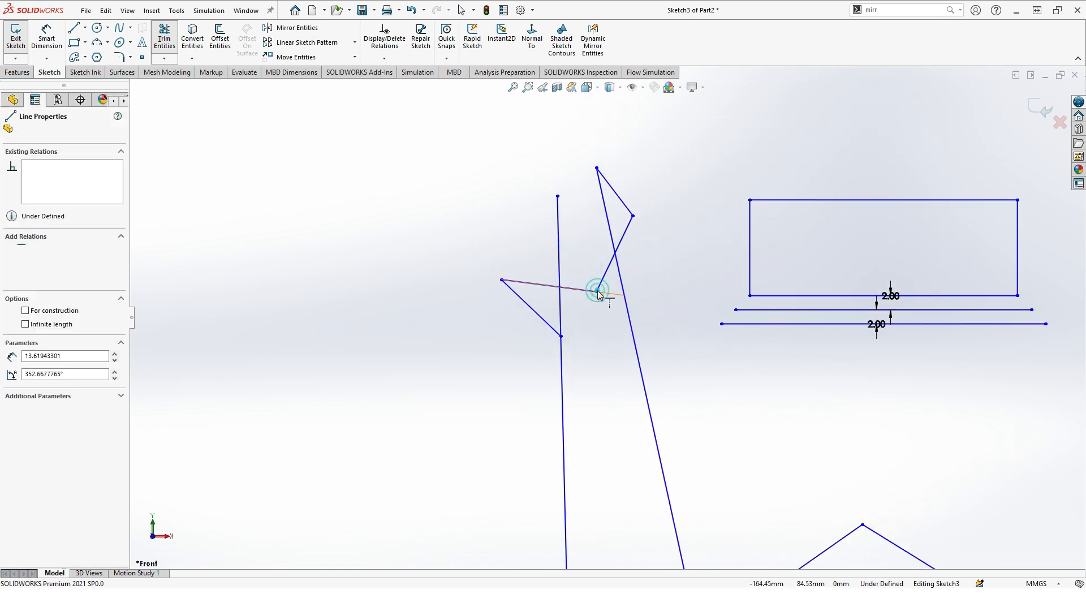
click(599, 177)
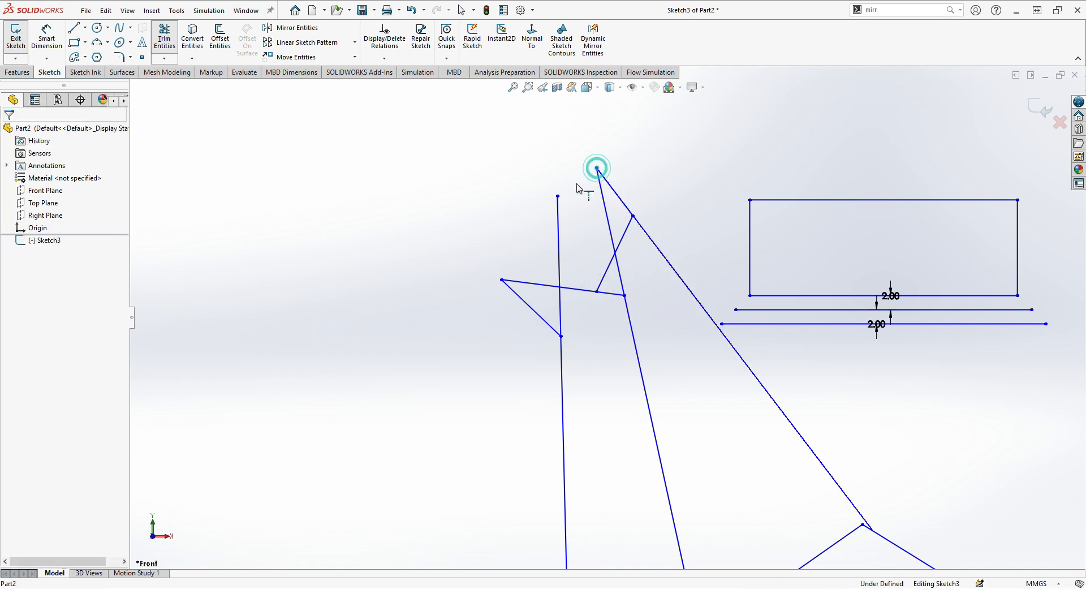
click(558, 197)
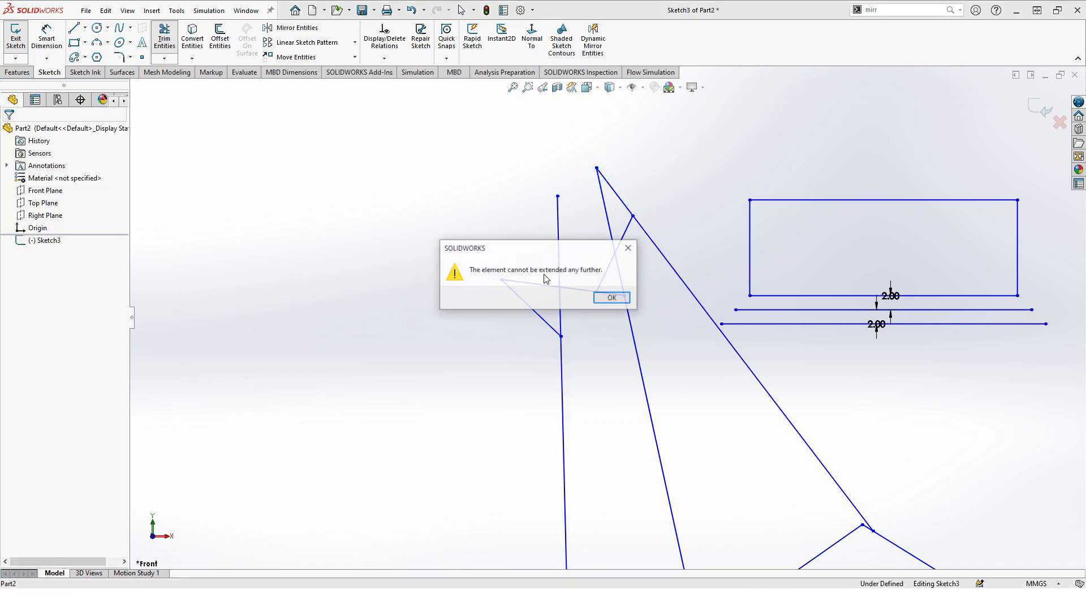
click(625, 295)
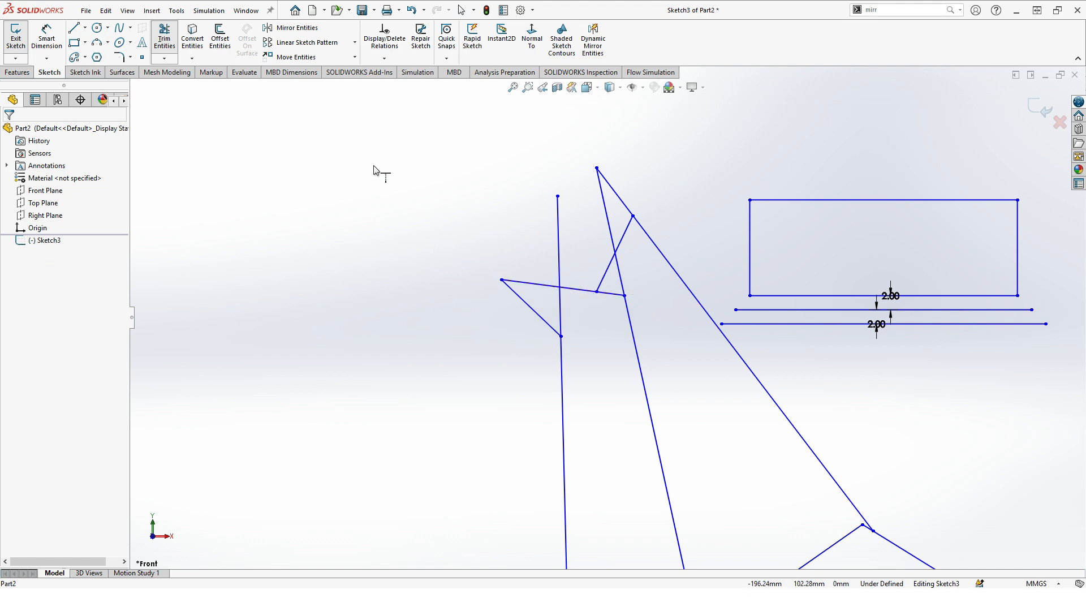
key(z)
key(z)
key(z)
key(z)
click(196, 61)
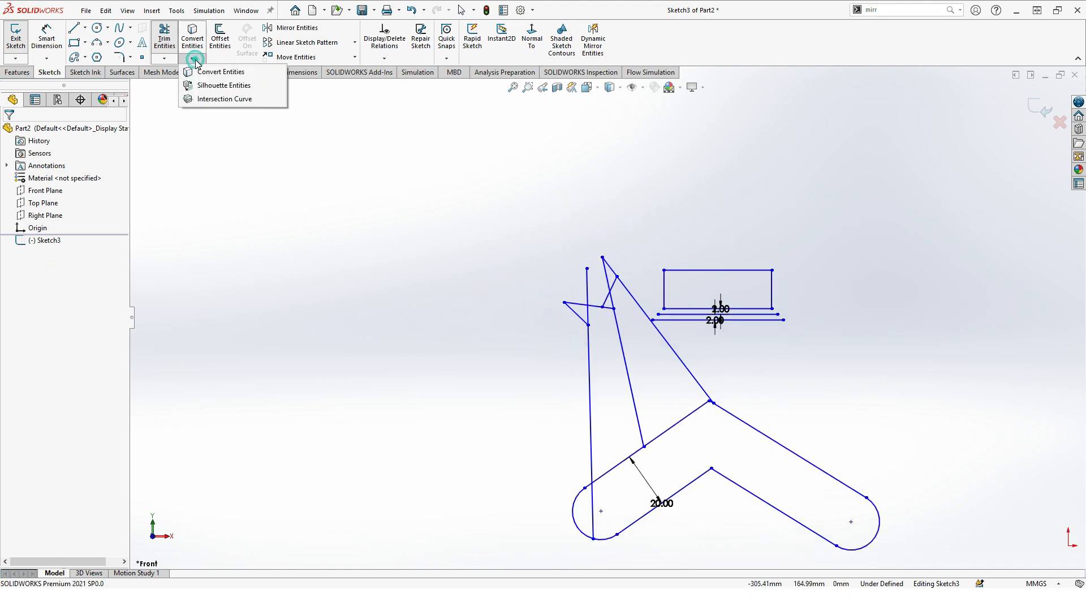
click(197, 60)
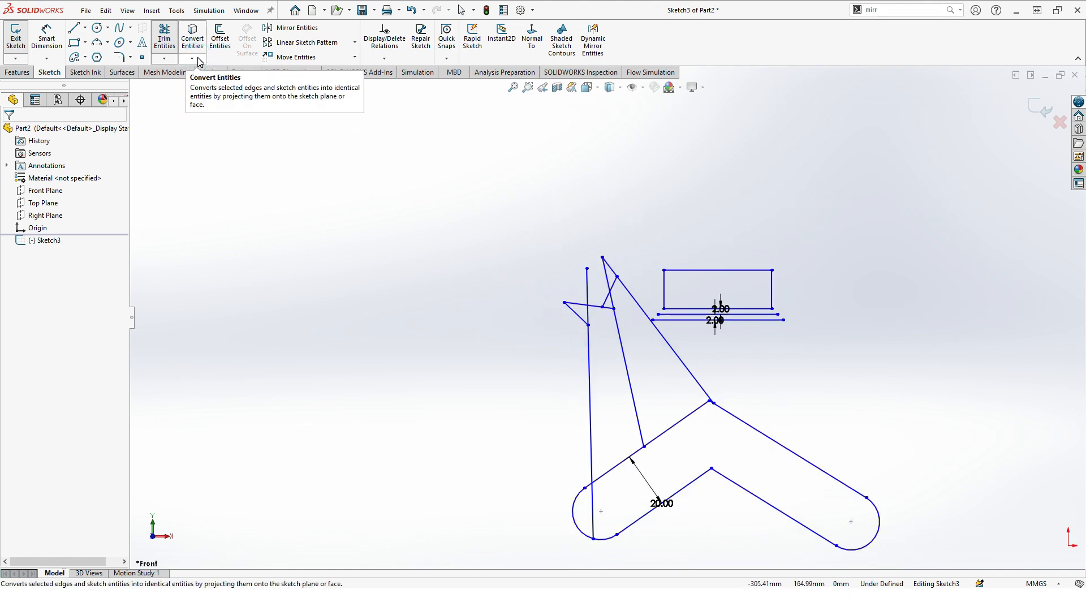
scroll(474, 243, down, 1)
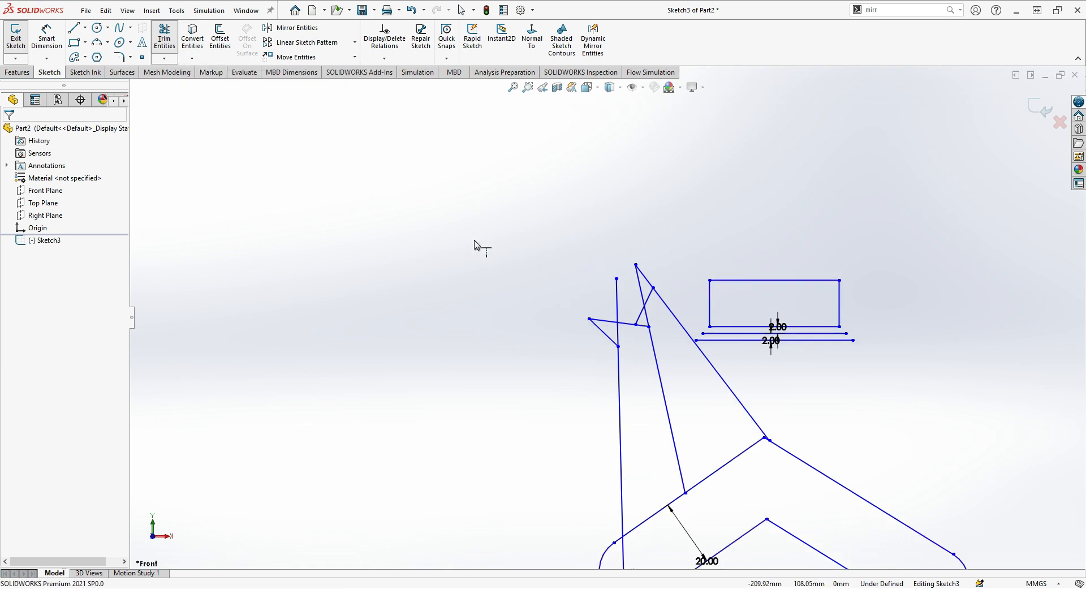
click(512, 87)
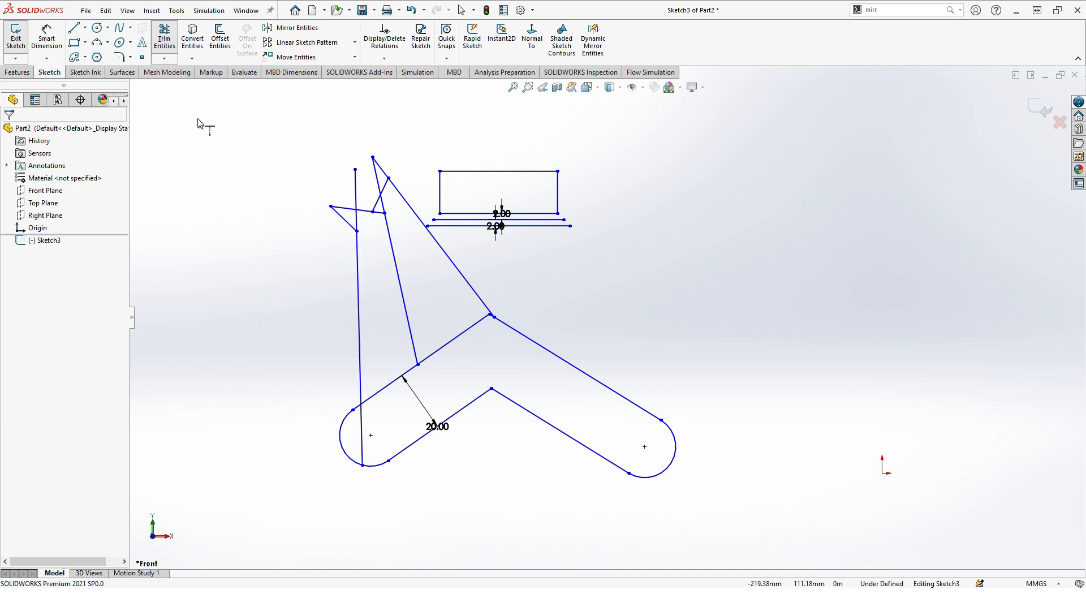
Step: Try to convert the rectangle's vertical side and the lower loose horizontal line with Convert Entities
click(192, 38)
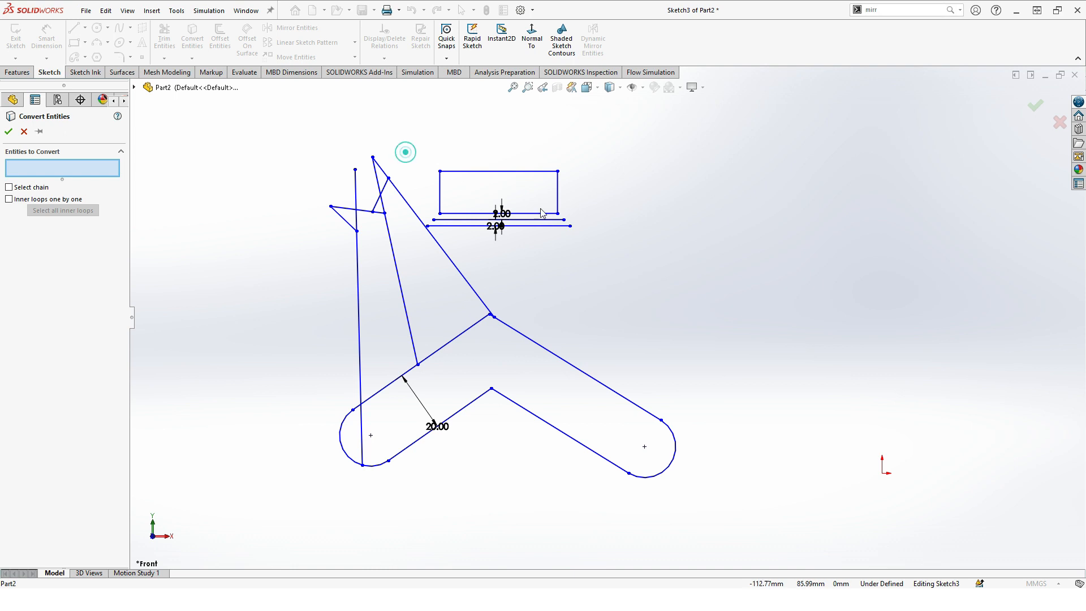
click(557, 194)
click(544, 225)
click(29, 166)
click(23, 131)
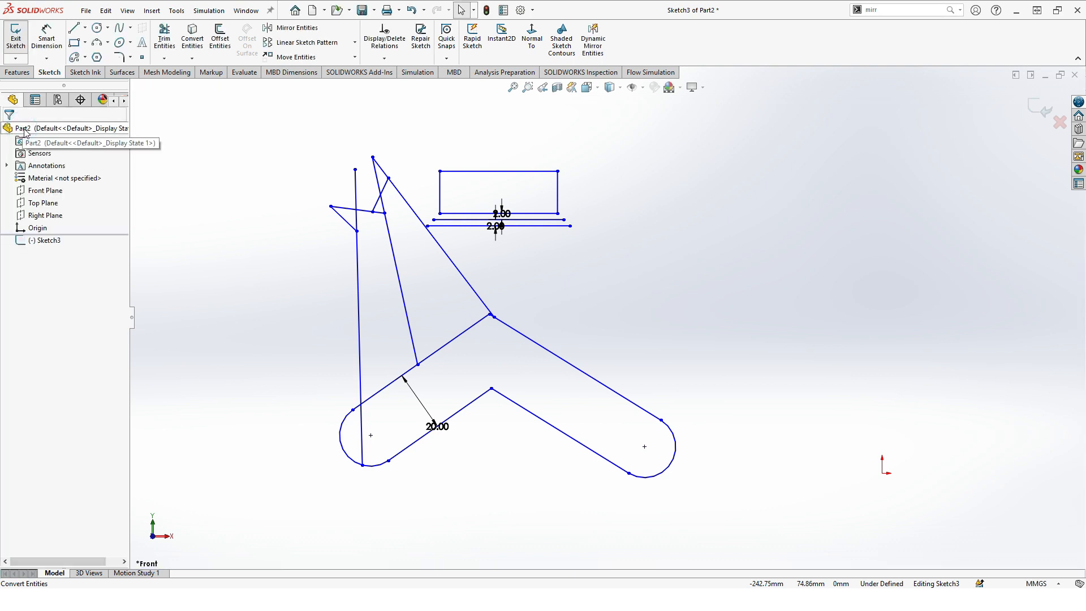
Step: Delete all lines, arcs and dimensions from the open sketch
click(193, 58)
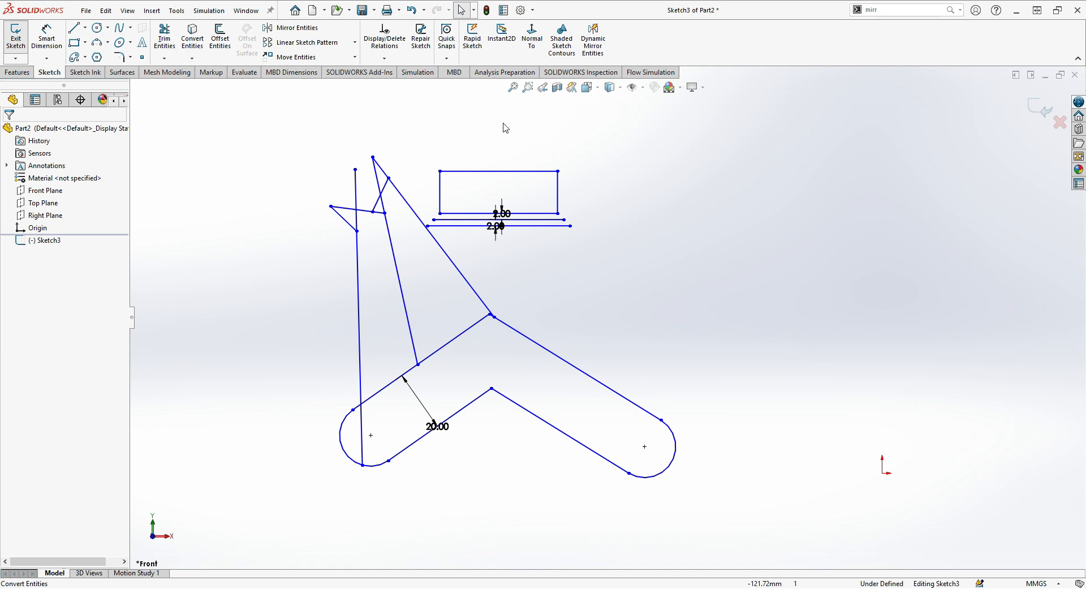
drag(297, 118, 795, 535)
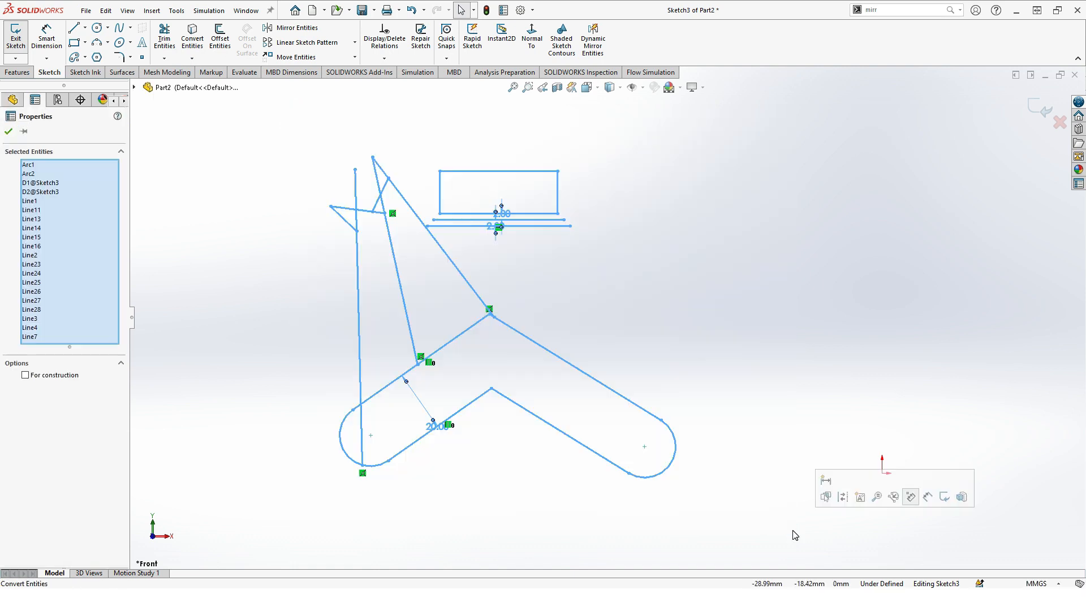
key(Delete)
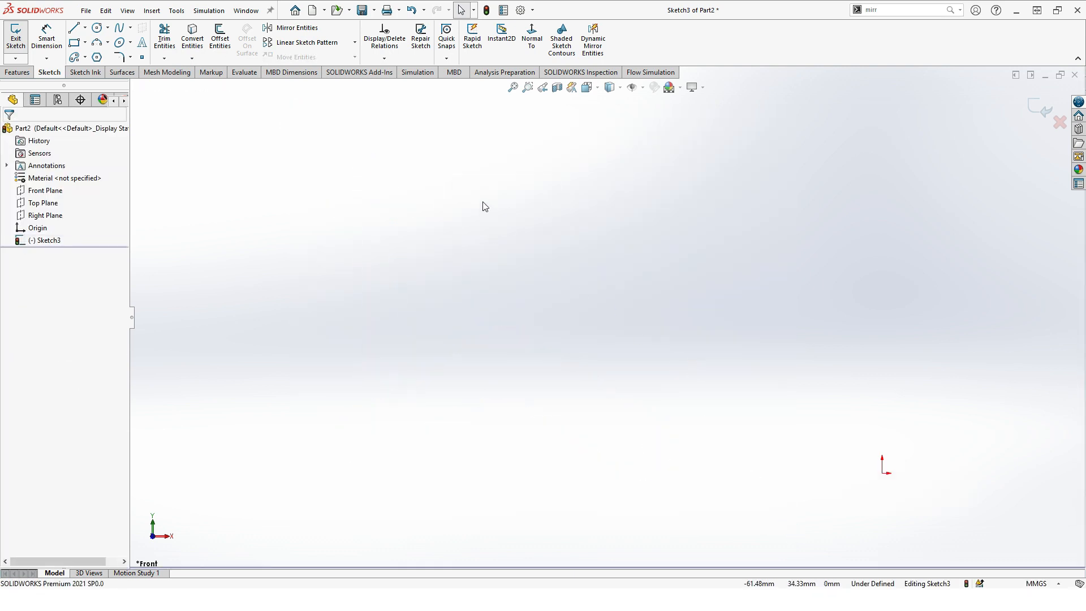
click(192, 35)
click(24, 131)
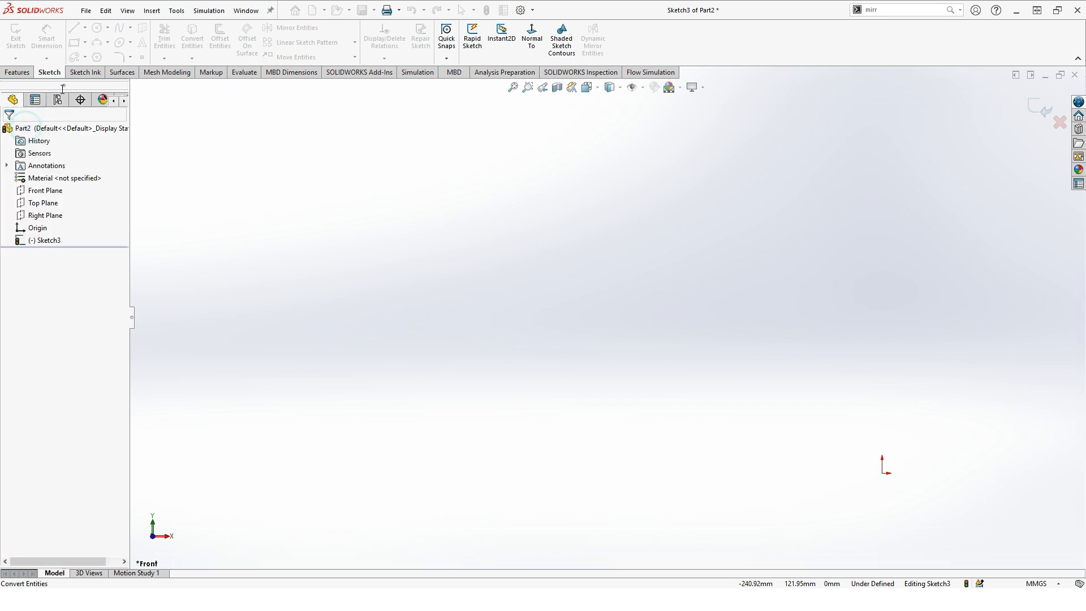
Step: Sketch a circle with a radius of about 31.4 mm, above and to the left of the origin
click(411, 219)
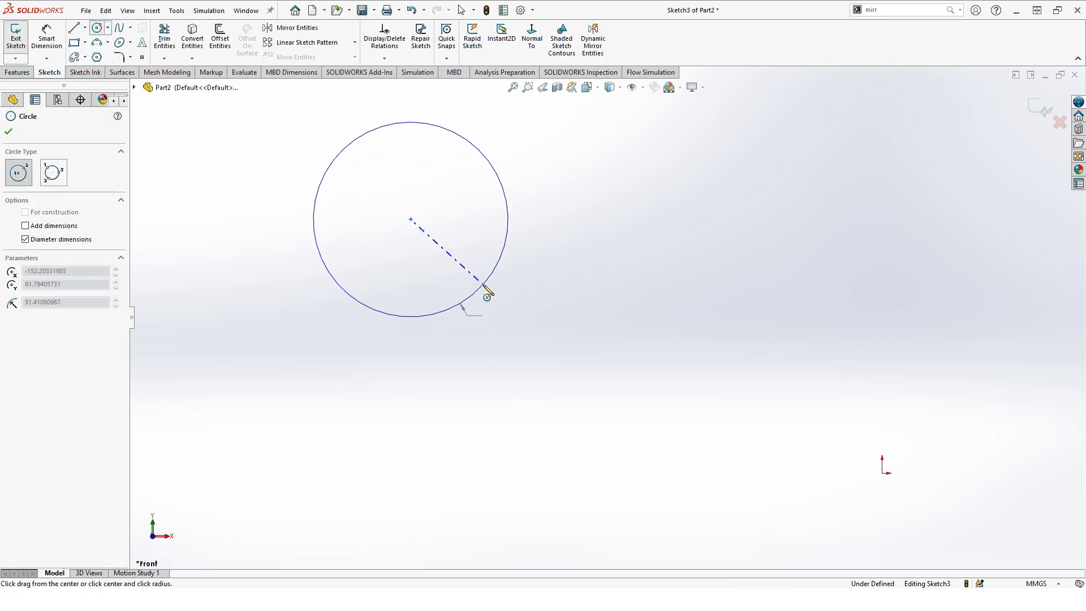
click(482, 286)
click(9, 131)
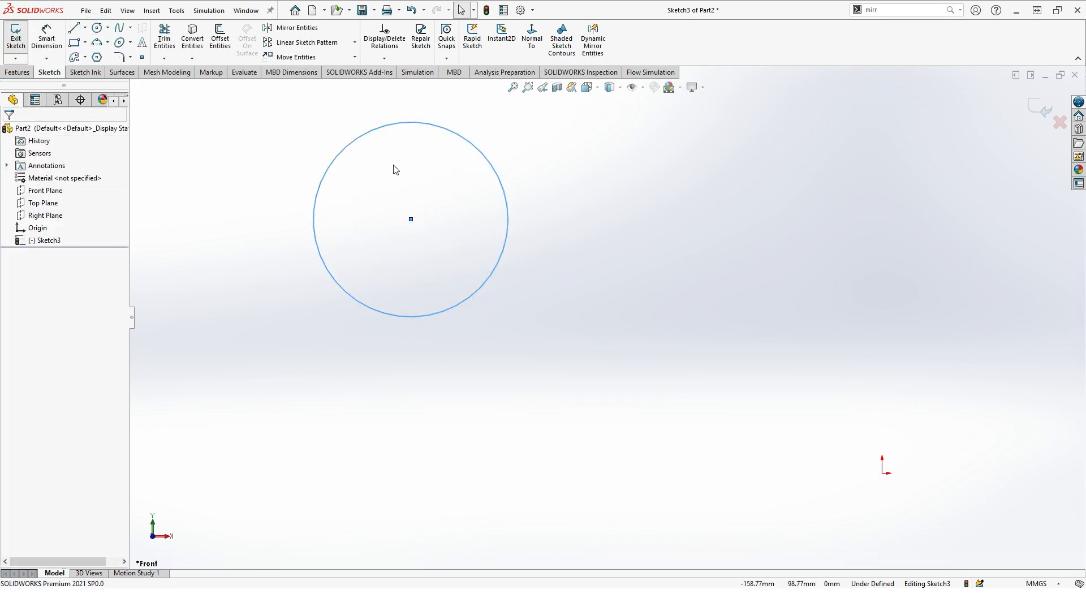
Step: Try to convert the new circle with Convert Entities inside its own sketch
click(192, 38)
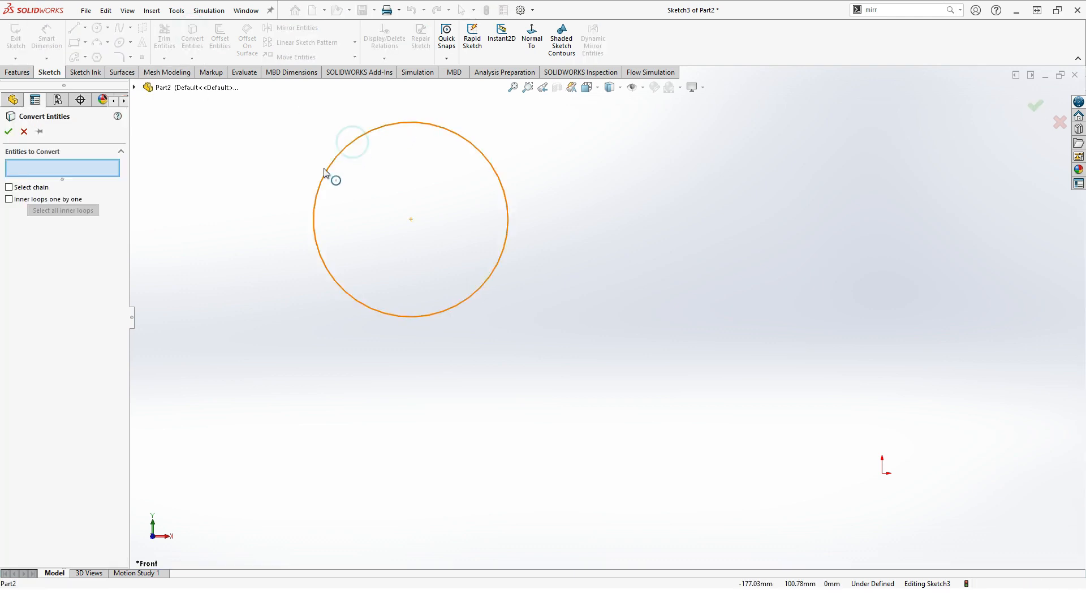
click(49, 168)
click(18, 191)
click(27, 191)
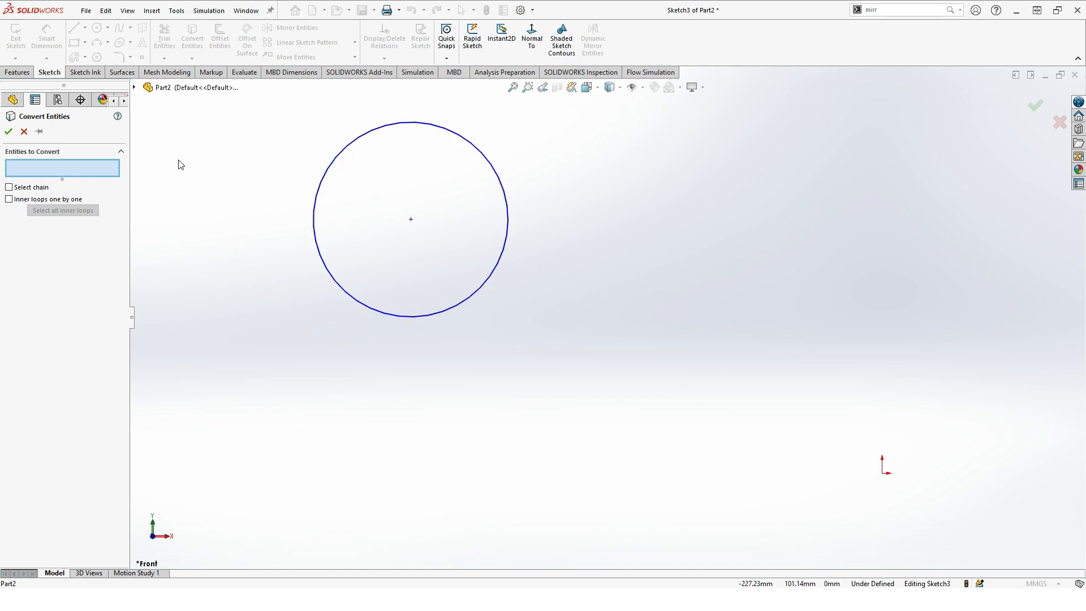
click(9, 132)
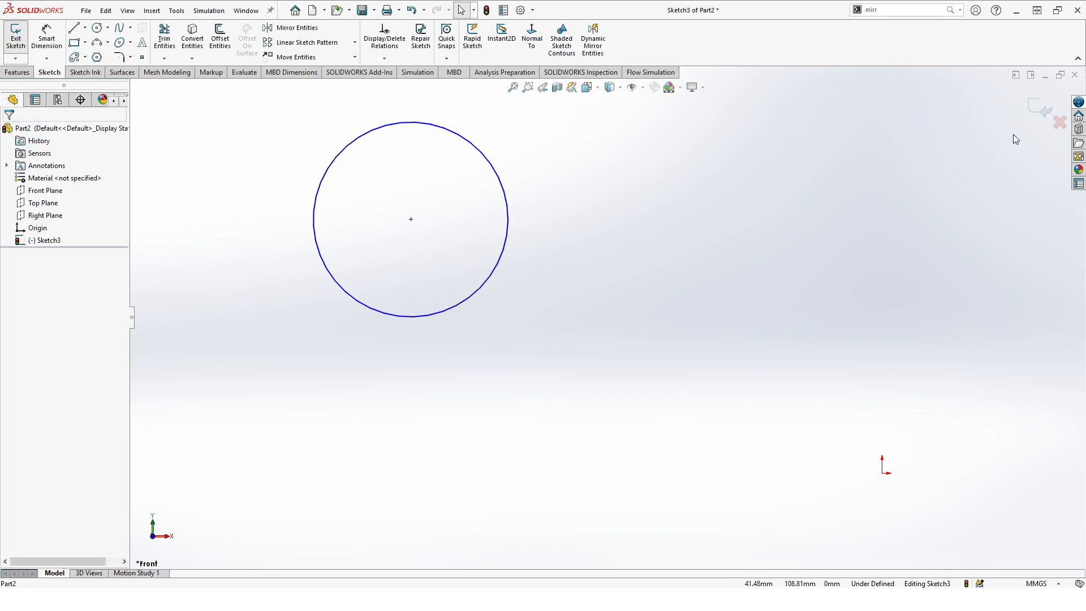
Step: Finish the sketch and extrude the circle to a blind depth of 32 mm as a solid cylinder
click(1038, 120)
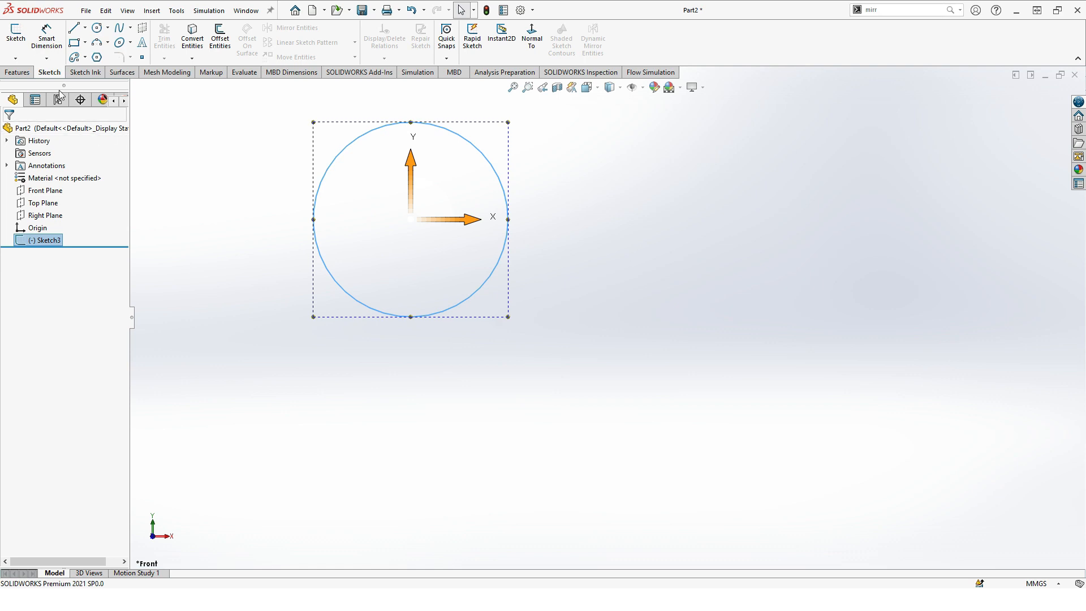
click(17, 71)
click(21, 38)
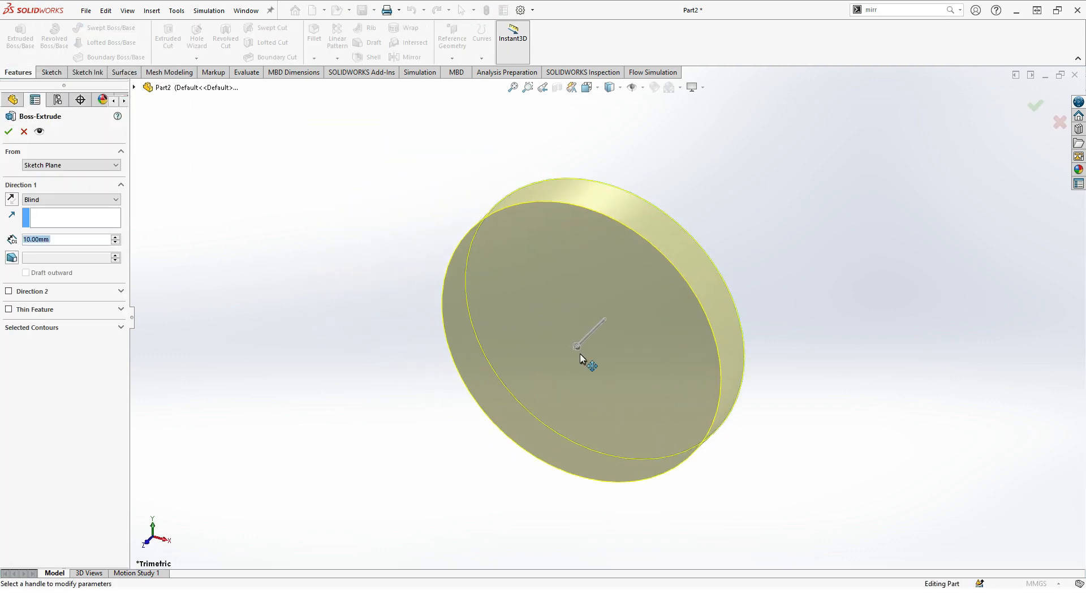
drag(580, 348, 482, 390)
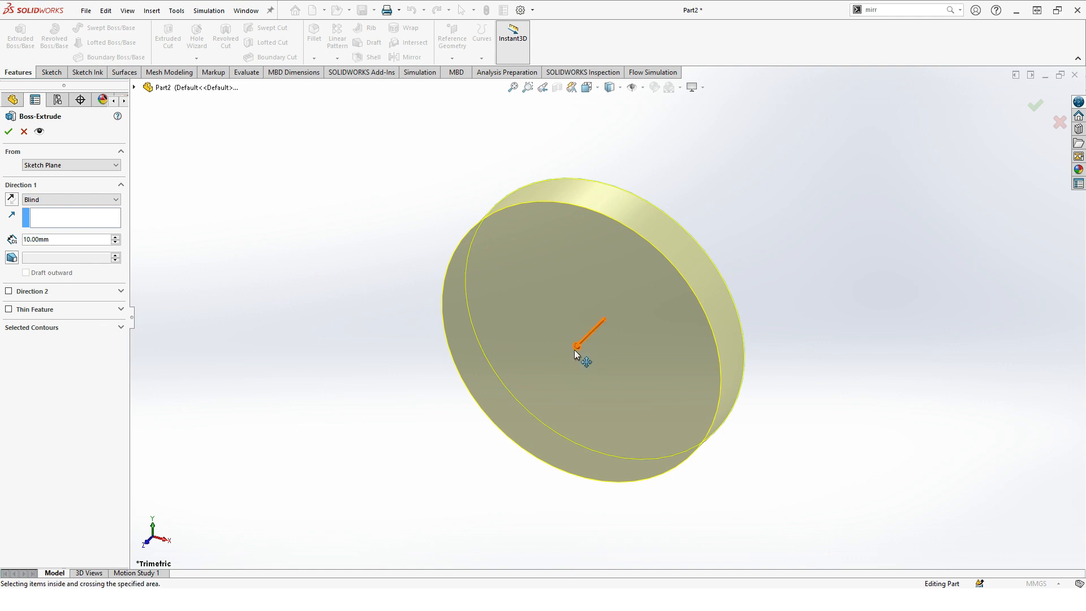
drag(574, 350, 523, 399)
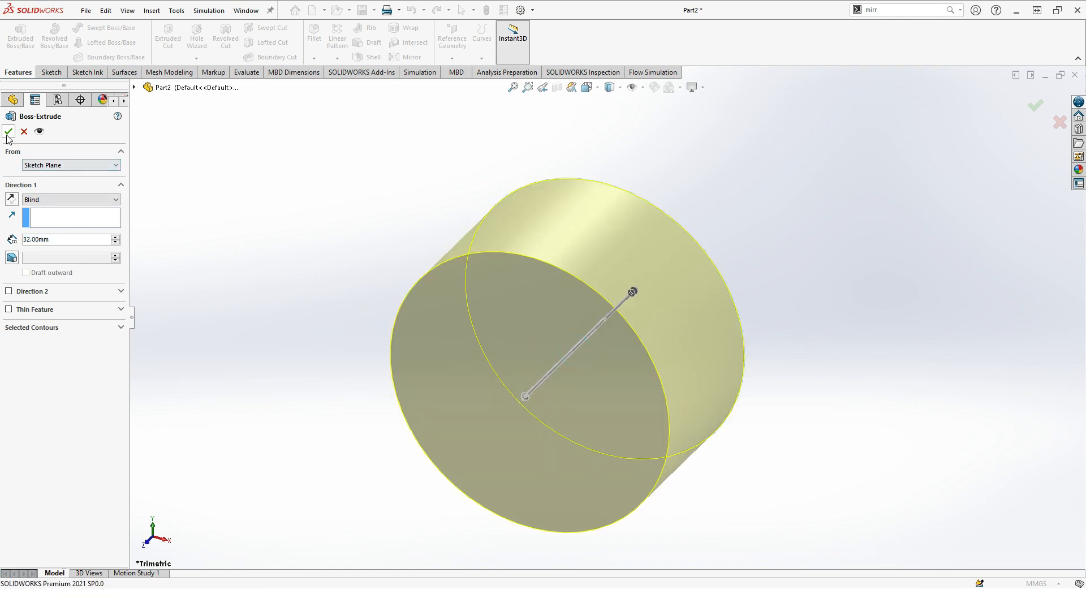
click(8, 131)
Step: Examine the extruded cylinder's faces and edges from several angles, along with the sketch it is based on
middle_drag(217, 230, 259, 185)
click(285, 206)
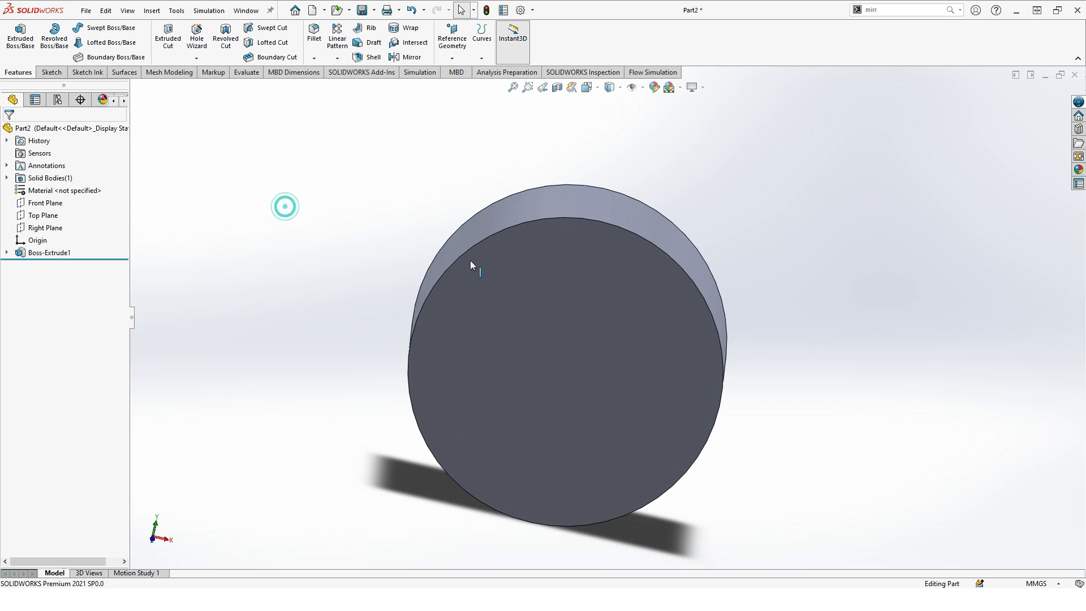
click(511, 231)
click(347, 255)
middle_drag(347, 254, 317, 333)
click(7, 253)
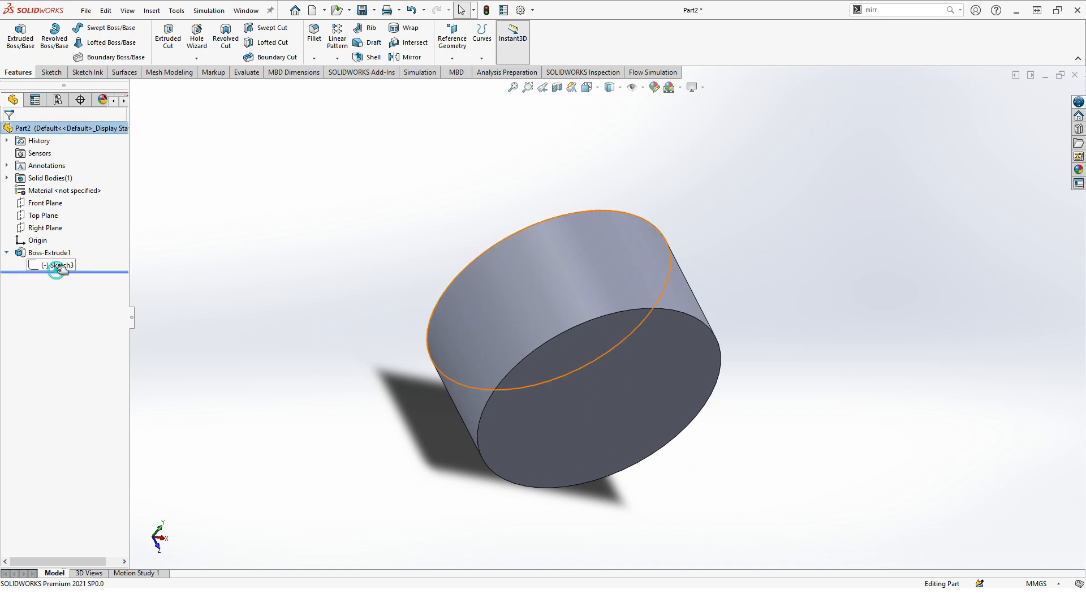
scroll(370, 306, down, 3)
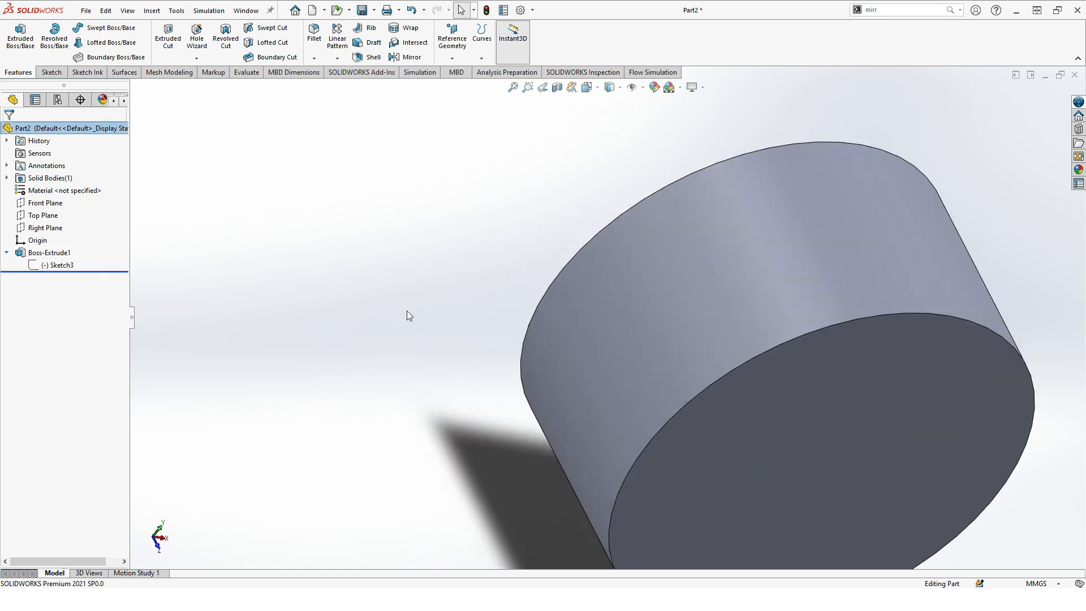
scroll(408, 311, up, 7)
middle_drag(428, 315, 378, 309)
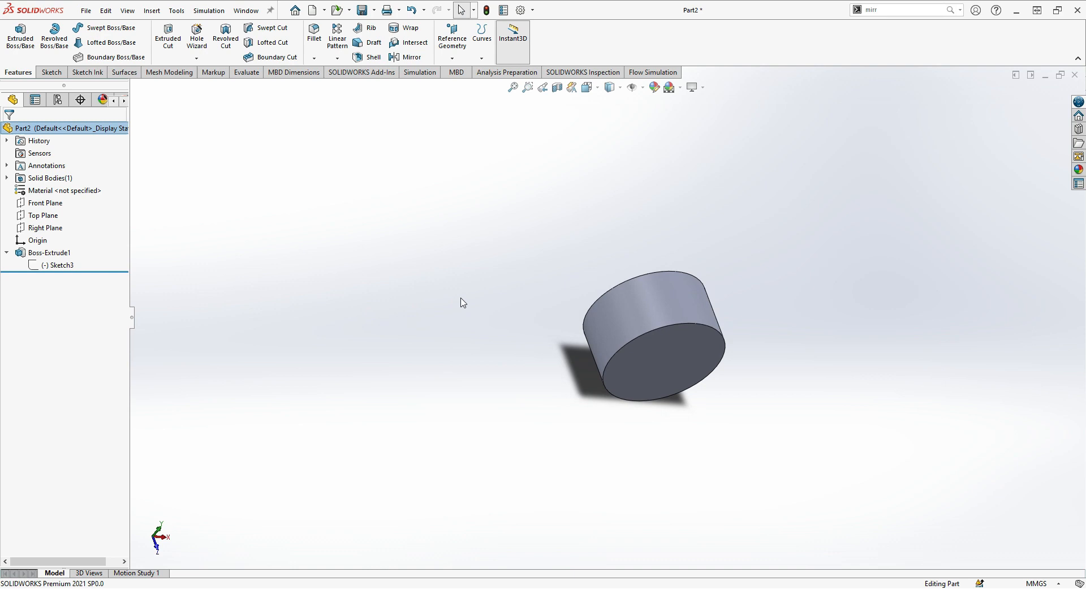
scroll(419, 245, down, 5)
middle_drag(419, 245, 388, 141)
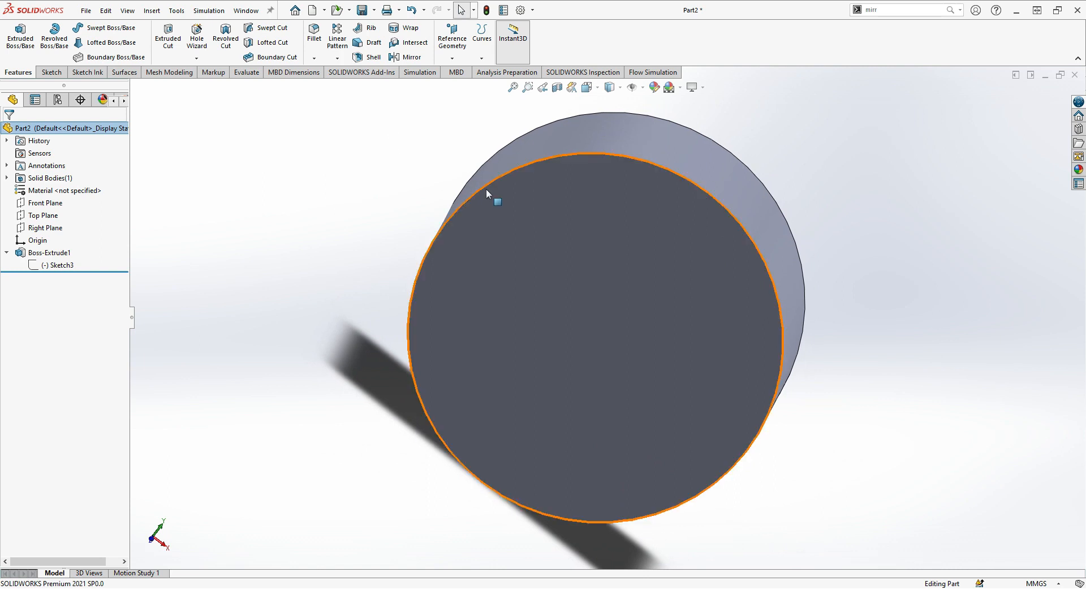
middle_drag(516, 218, 536, 244)
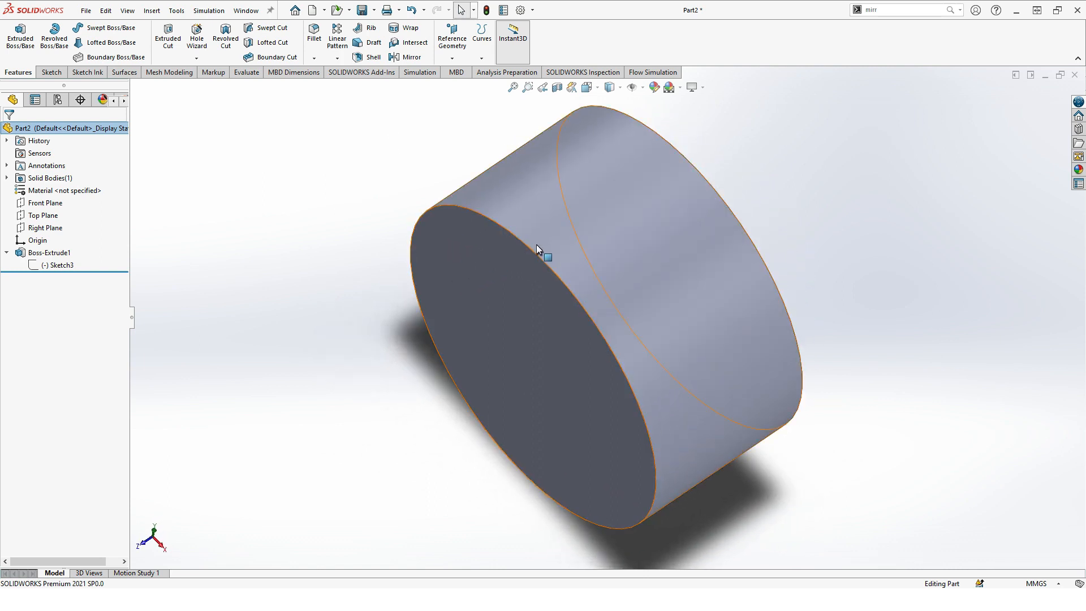
Step: Try to convert the cylinder's front circular edge with Convert Entities while no sketch is open
click(51, 72)
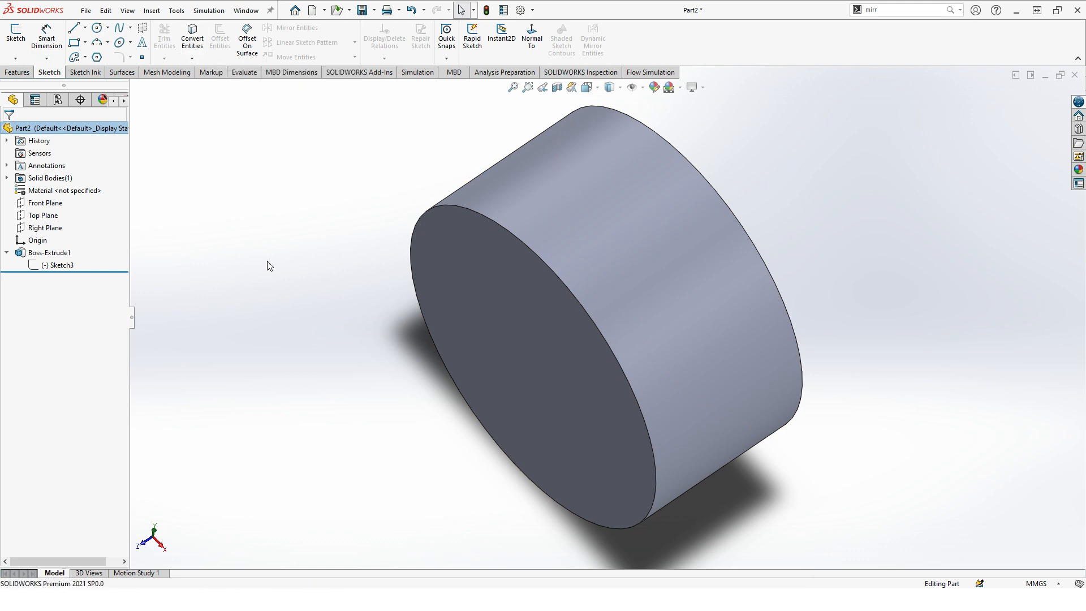
click(198, 41)
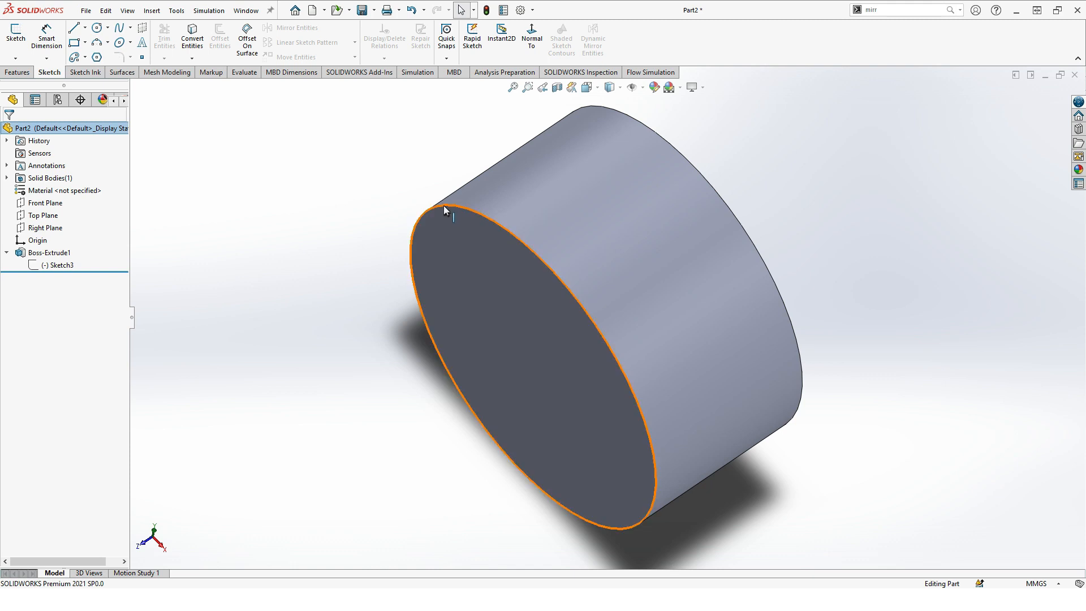
click(183, 43)
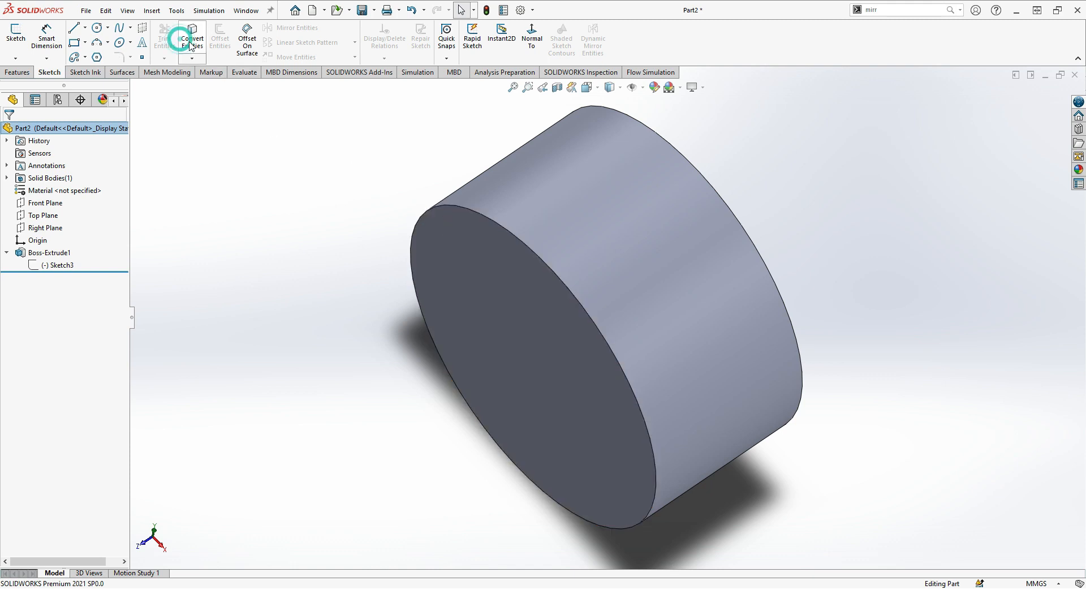
click(470, 219)
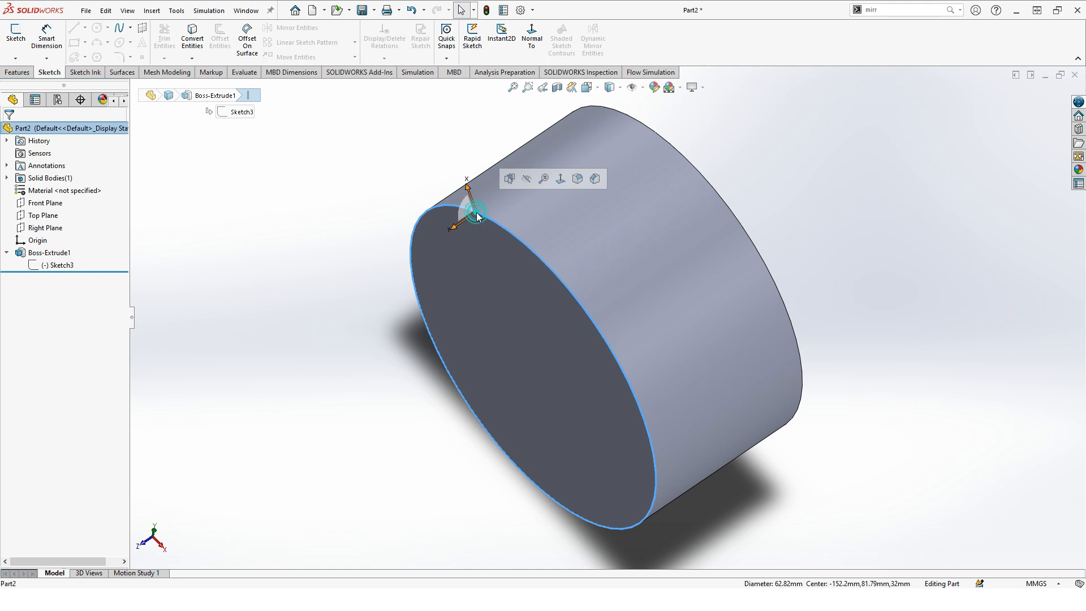
click(192, 41)
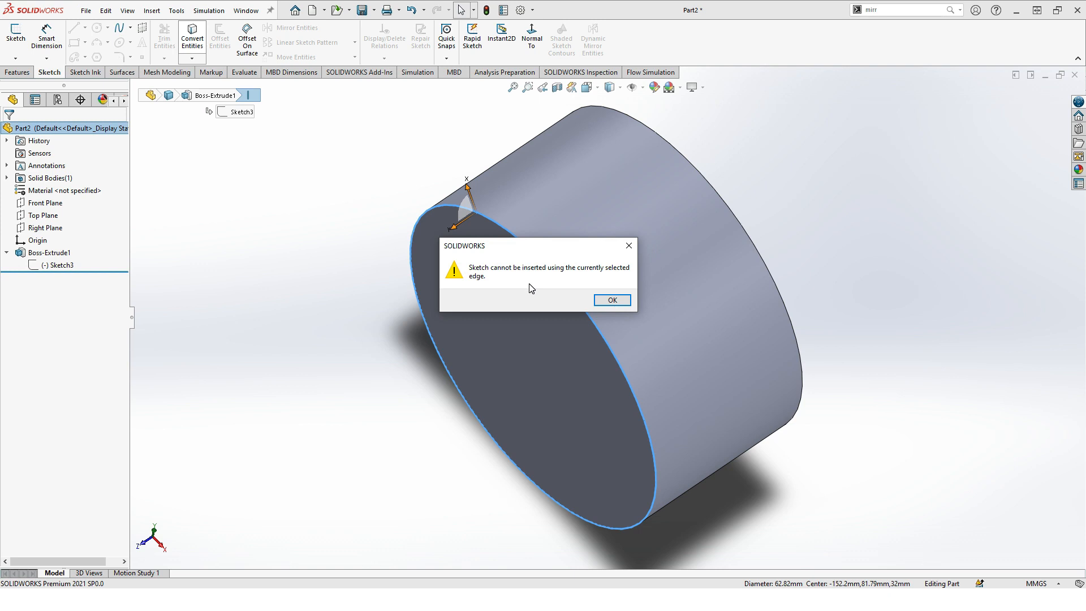
click(610, 301)
Step: Start a new sketch on the cylinder's front circular face
mouse_move(297, 325)
middle_down()
mouse_move(307, 298)
mouse_move(296, 306)
middle_up()
click(7, 252)
click(499, 306)
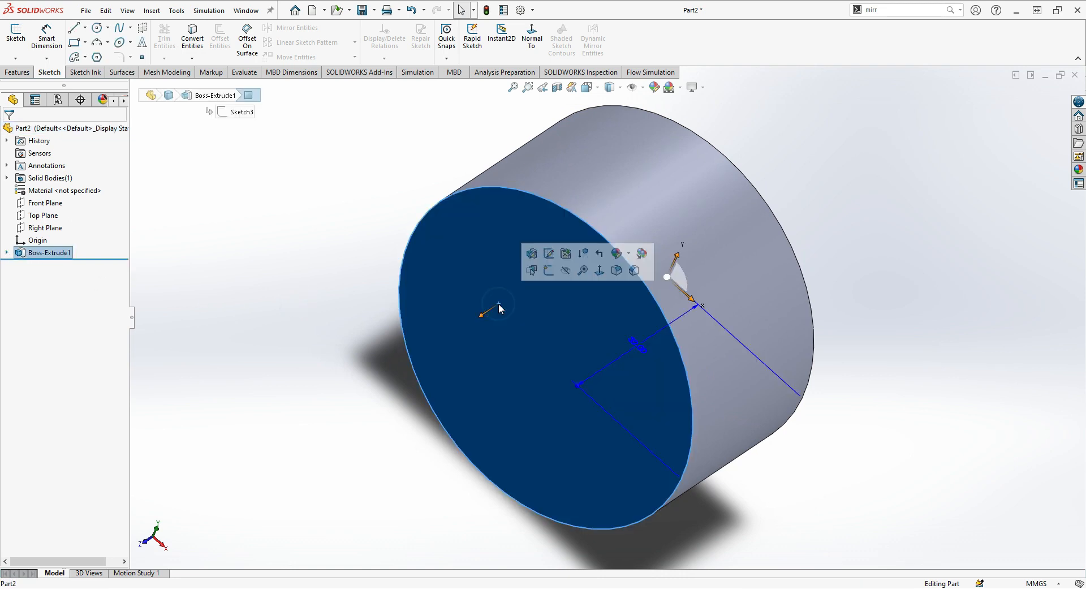
click(548, 275)
Step: Convert the cylinder's front face outline into a sketch circle with Convert Entities and exit the sketch
middle_drag(263, 268, 239, 286)
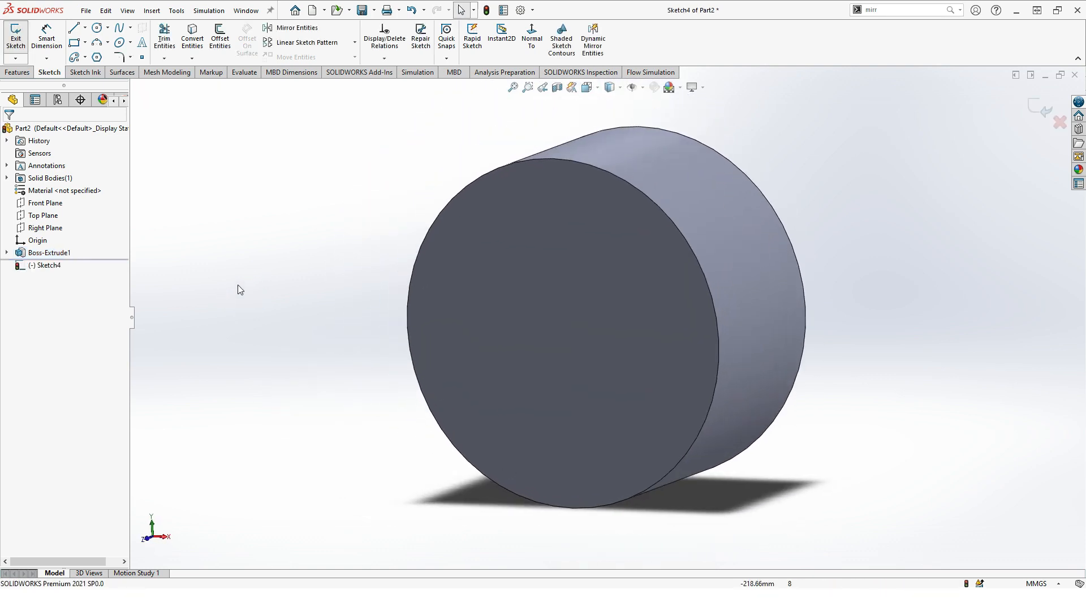
click(513, 89)
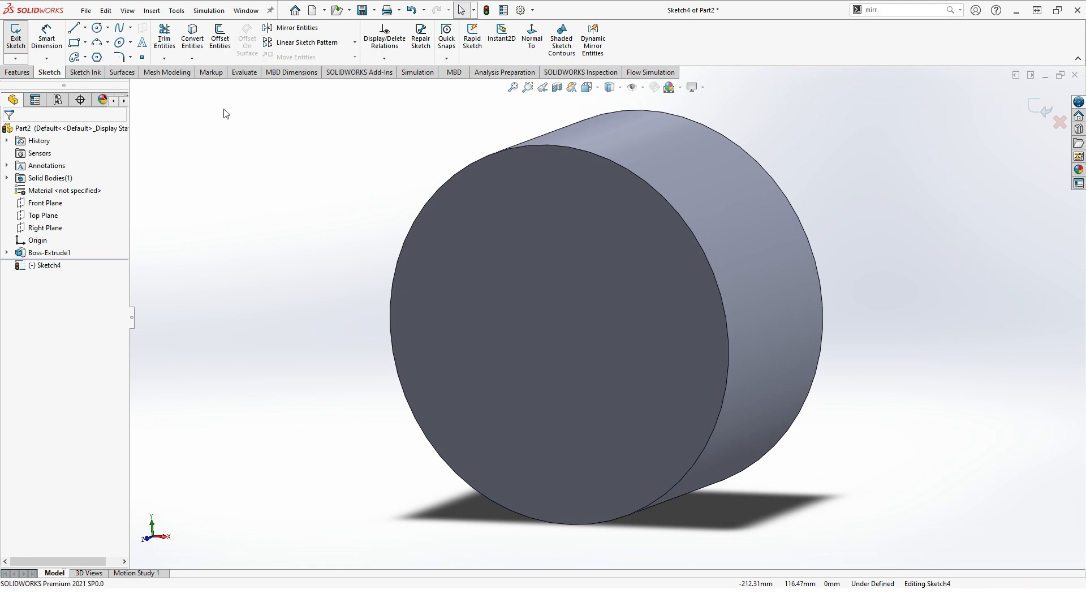
click(192, 39)
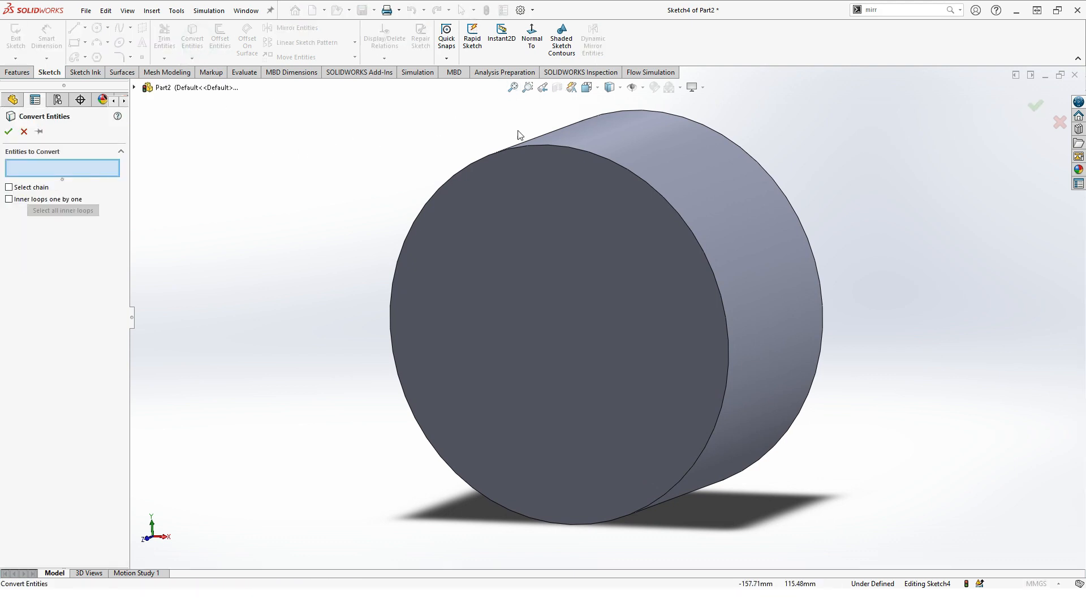
click(525, 159)
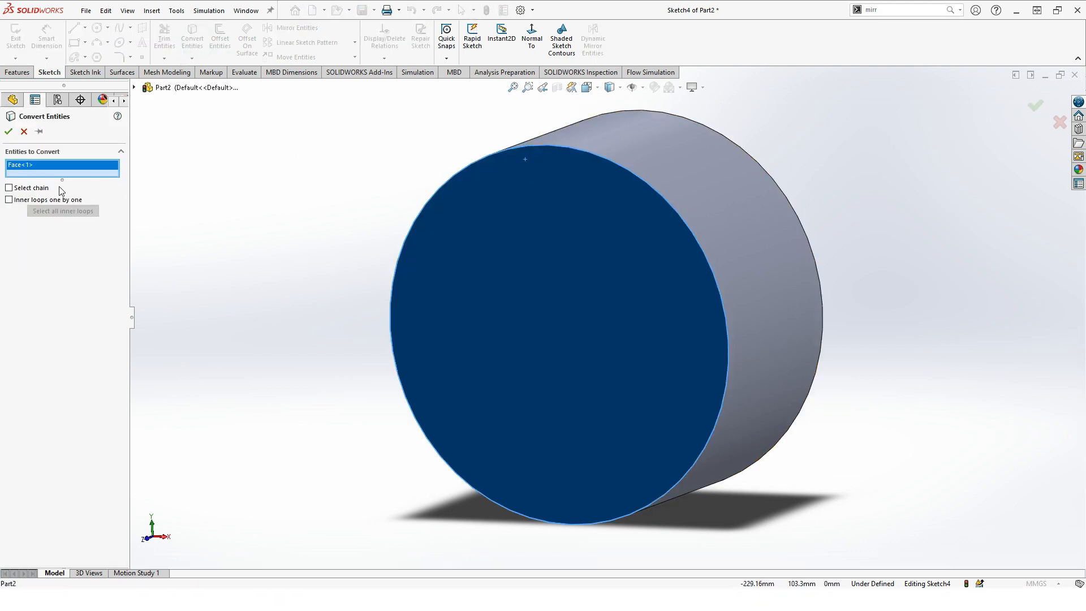
click(8, 136)
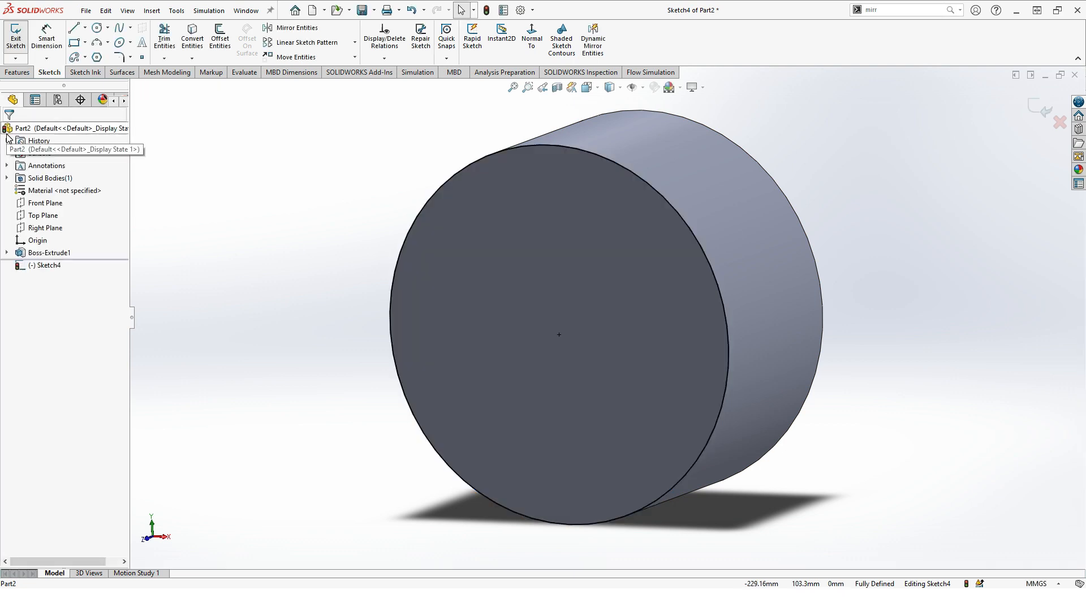
mouse_move(267, 220)
middle_down()
mouse_move(222, 258)
mouse_move(223, 291)
mouse_move(162, 286)
middle_up()
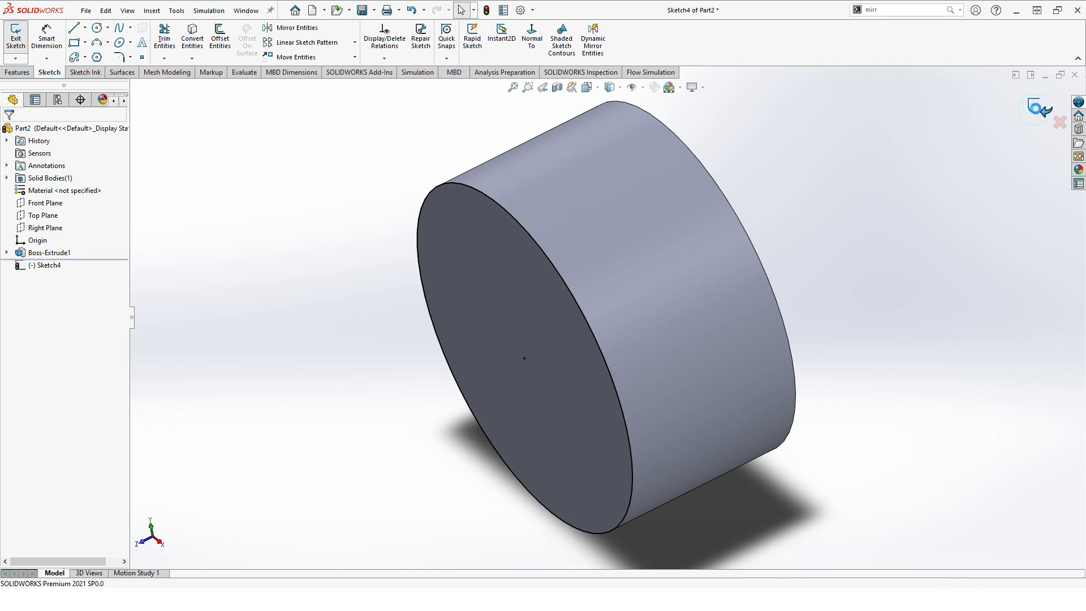
click(1041, 109)
Step: Examine the converted circle sketch on the cylinder's front face and its entry in the feature tree
middle_drag(853, 212, 636, 236)
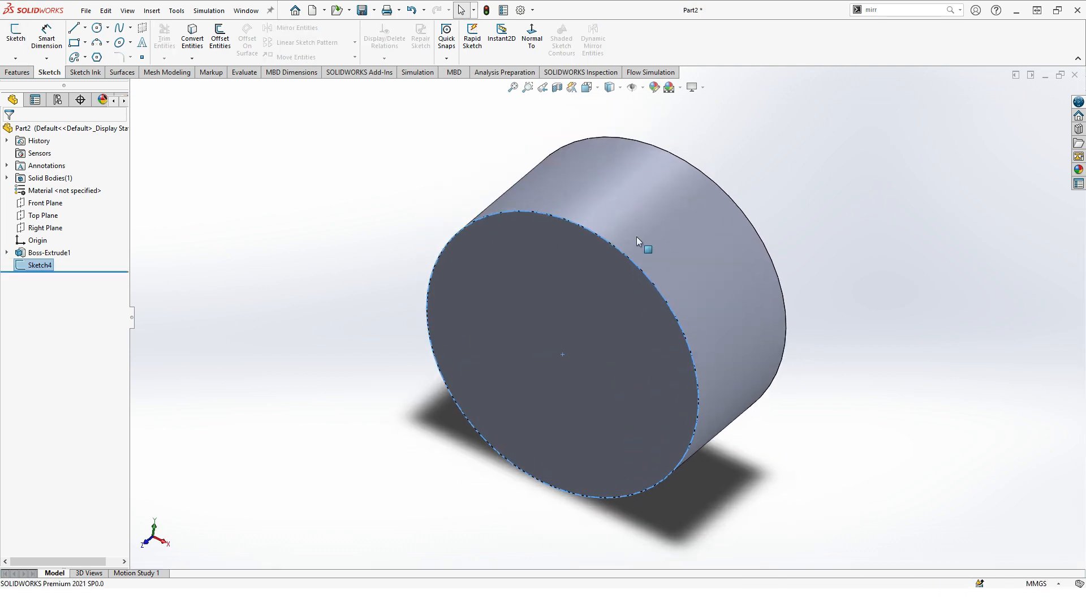
click(215, 314)
click(52, 267)
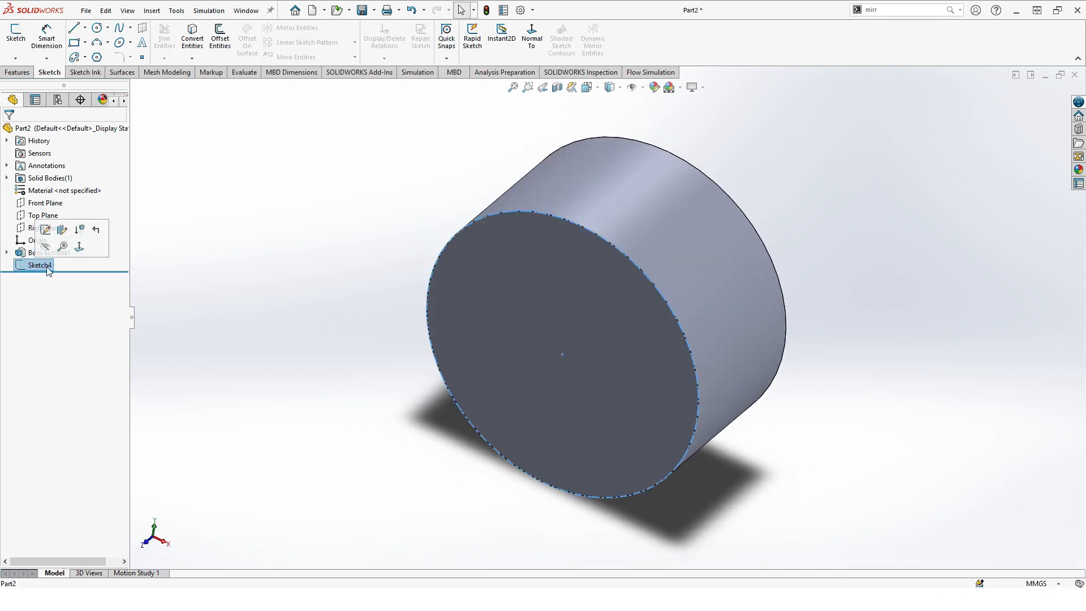
scroll(115, 270, down, 2)
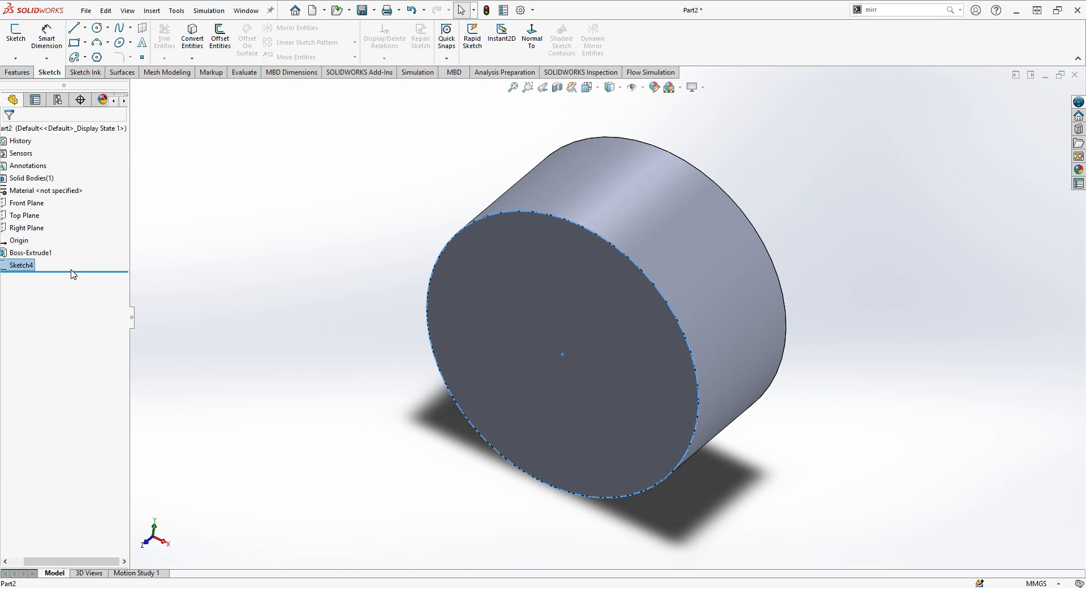
scroll(70, 274, up, 2)
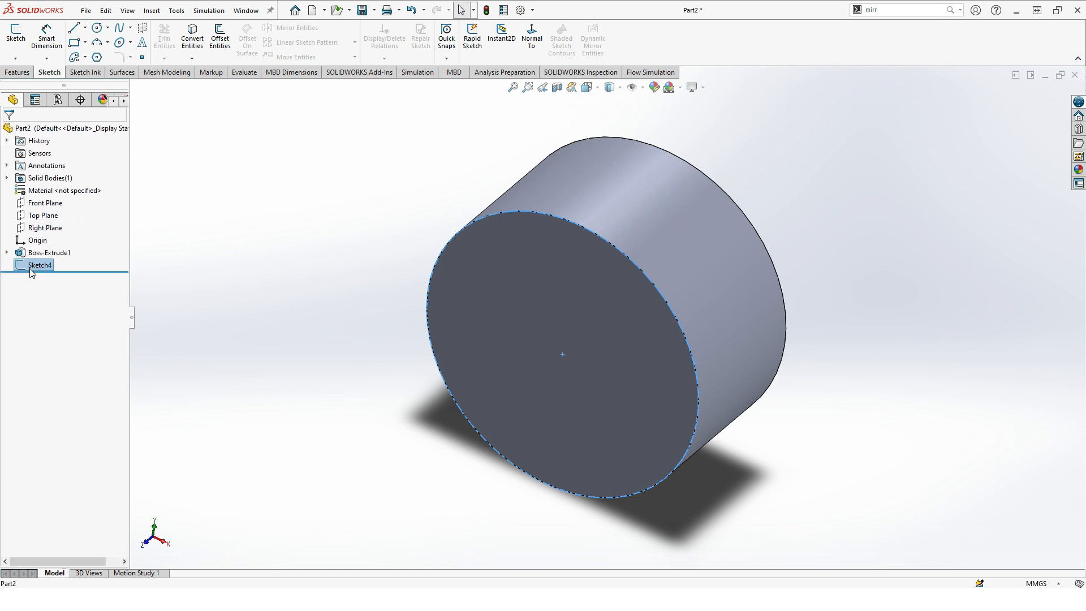
click(196, 58)
scroll(405, 242, down, 3)
scroll(392, 261, up, 5)
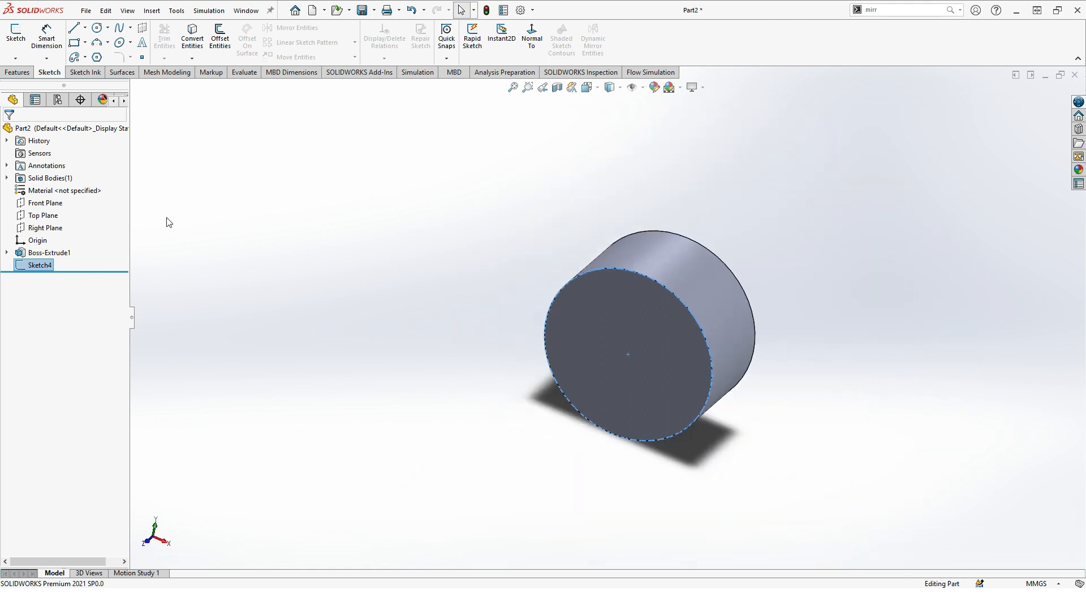
Step: Extrude the converted circle forward as a blind boss more than twice the cylinder's length, merged with the existing body
click(18, 72)
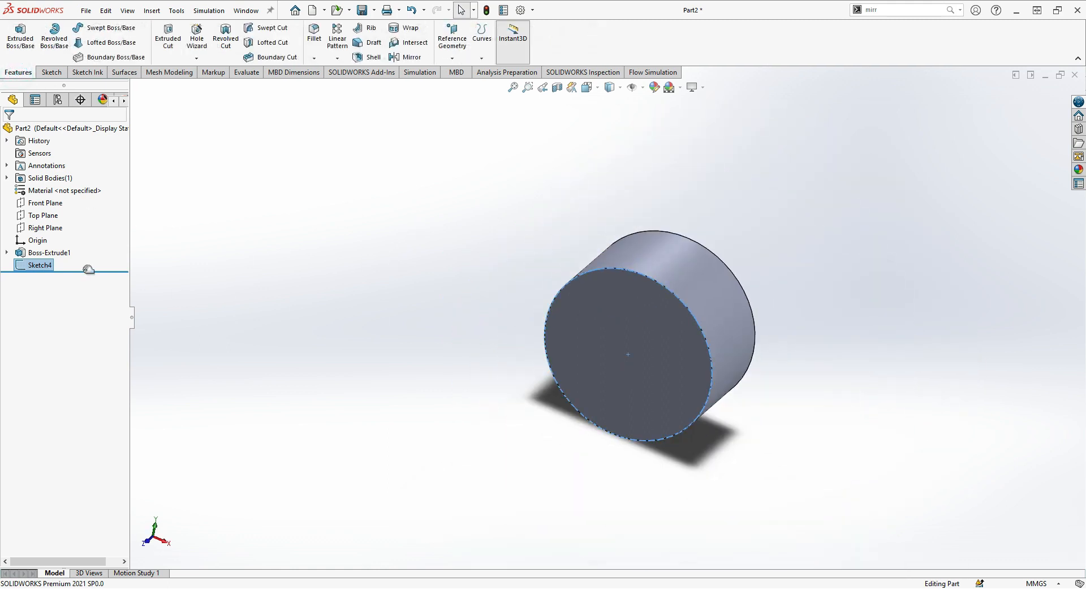
click(40, 266)
click(22, 40)
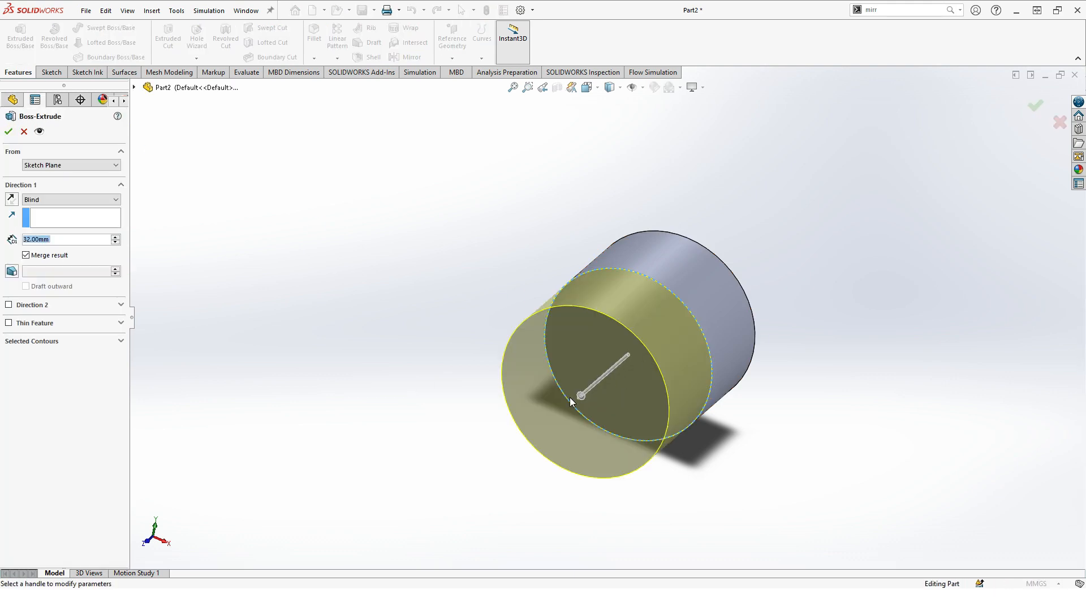
drag(581, 401, 405, 390)
middle_drag(405, 390, 164, 260)
click(8, 133)
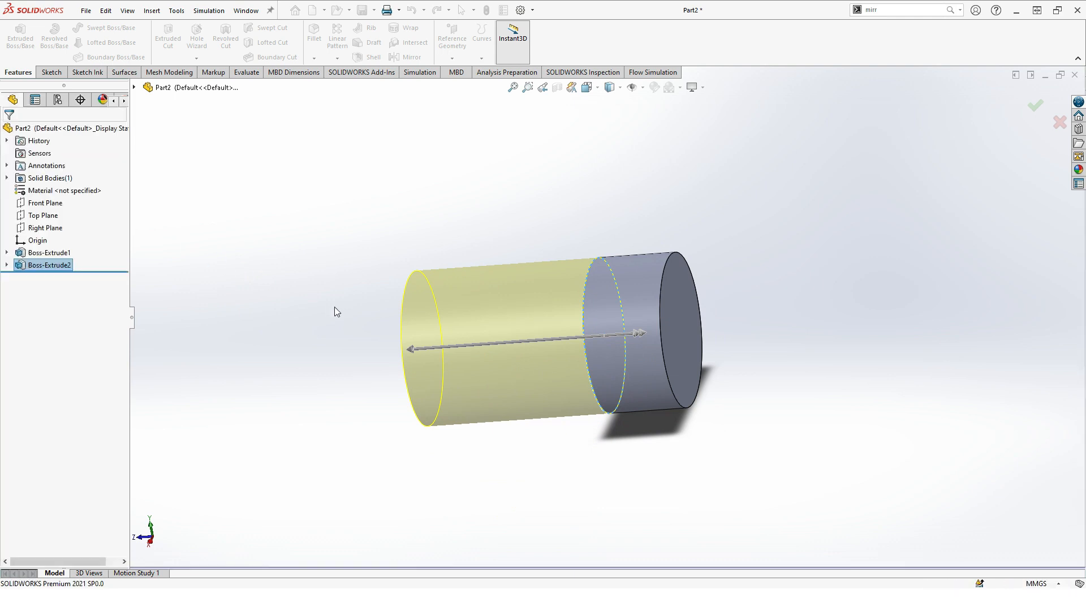
click(393, 378)
middle_drag(391, 387, 408, 417)
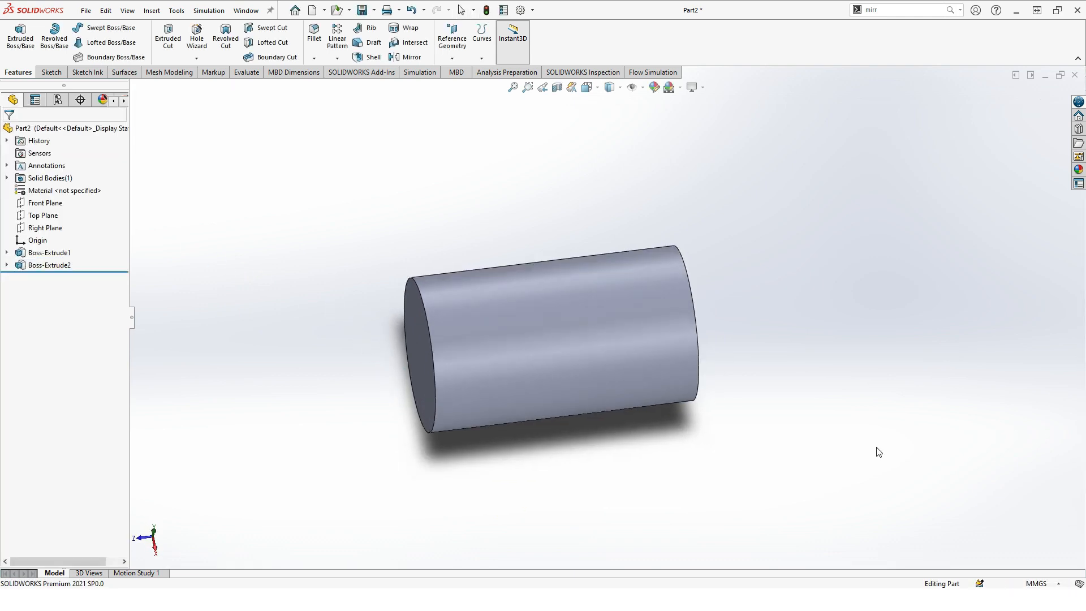
Step: Delete the first cylinder extrusion together with its dependent sketch and second extrusion, keeping the original circle sketch
click(57, 256)
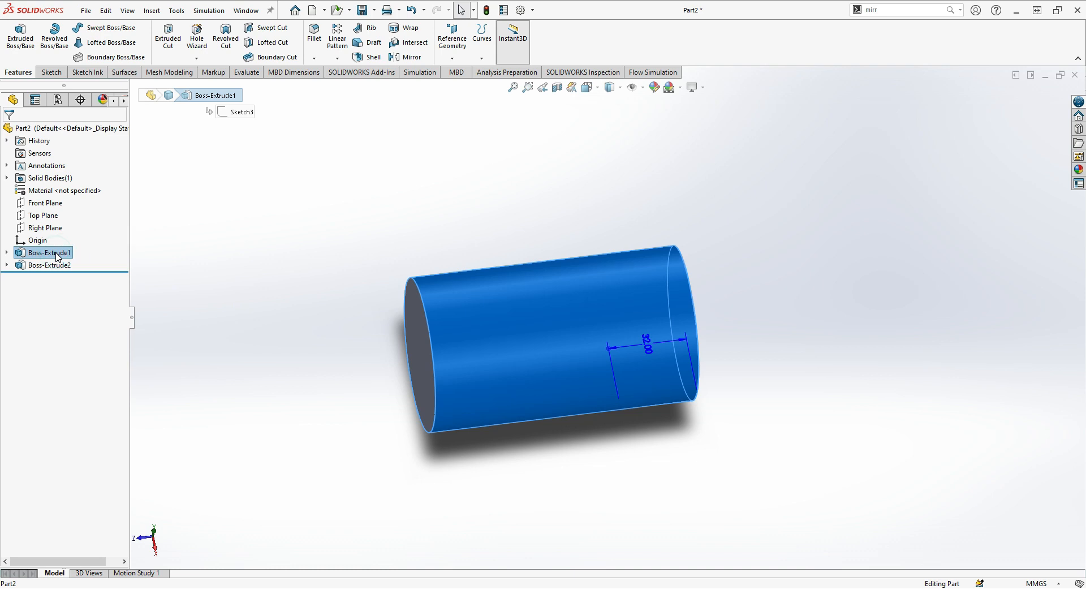
right_click(57, 256)
click(87, 316)
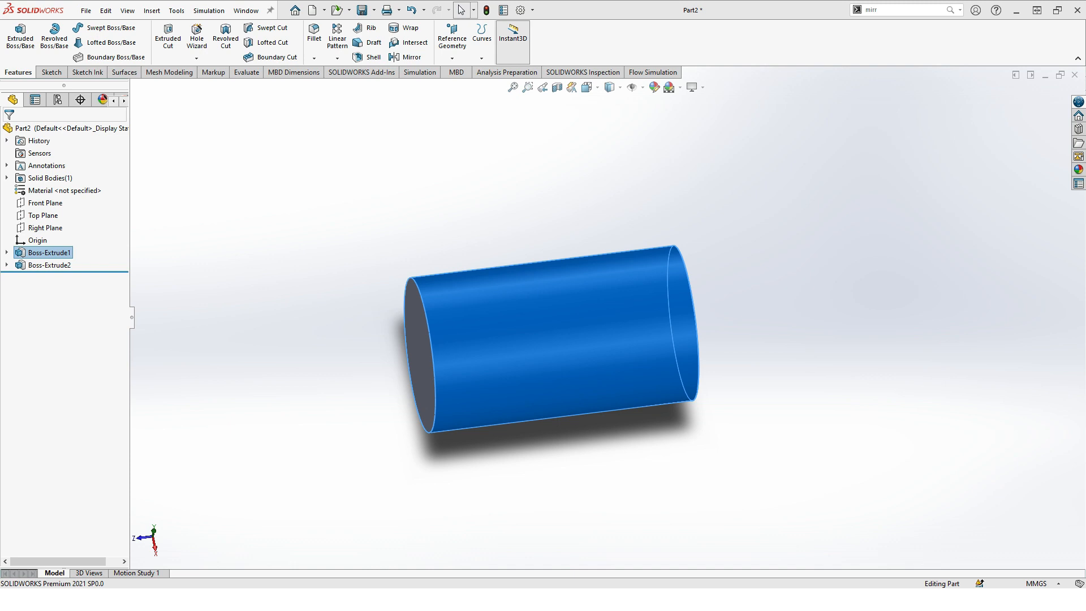
key(Delete)
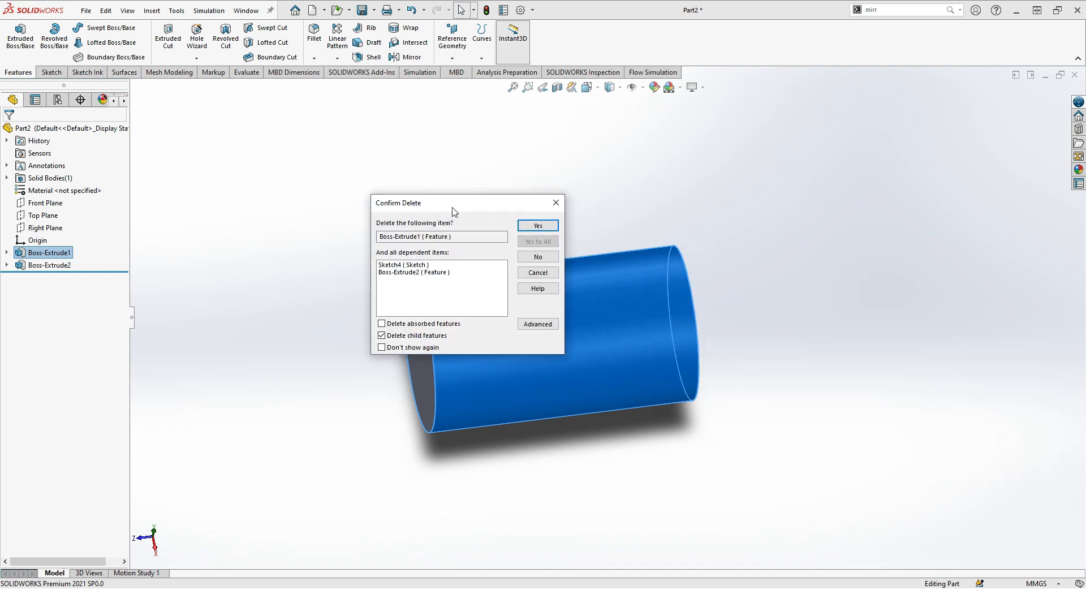
click(539, 229)
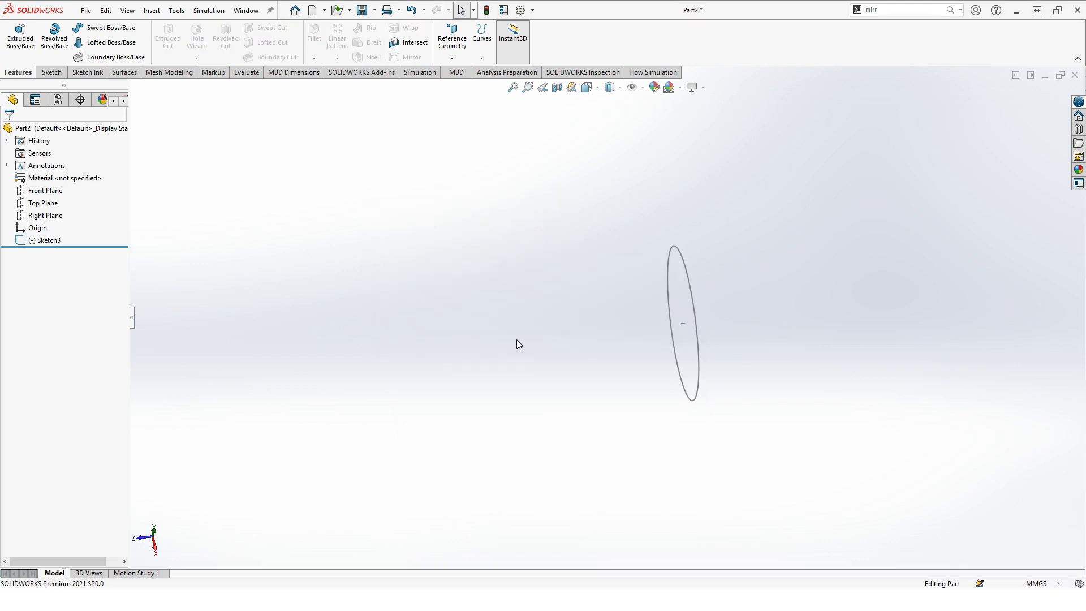
click(513, 88)
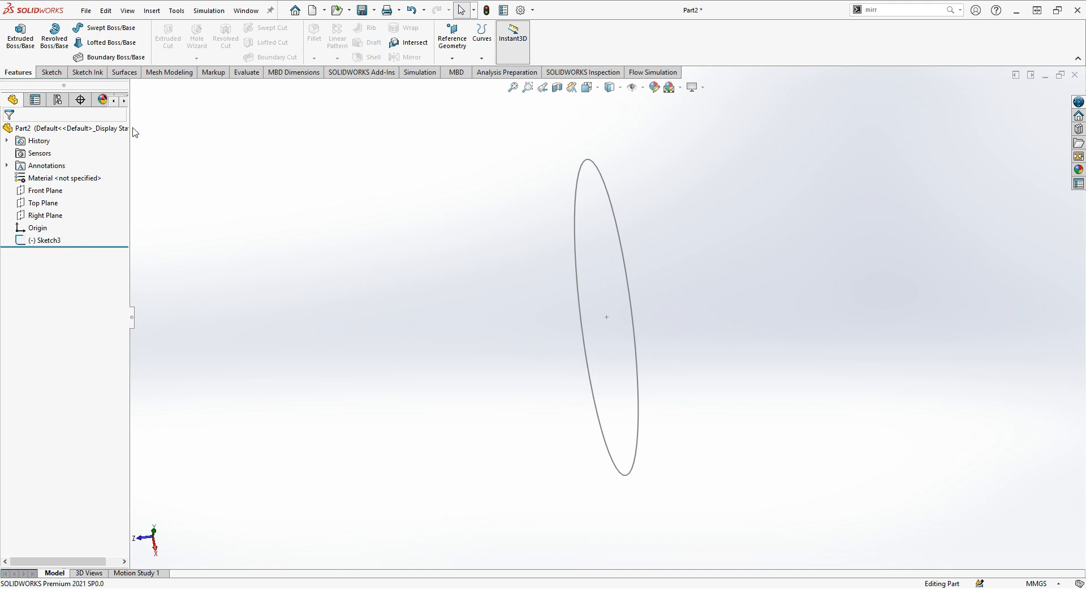
click(45, 73)
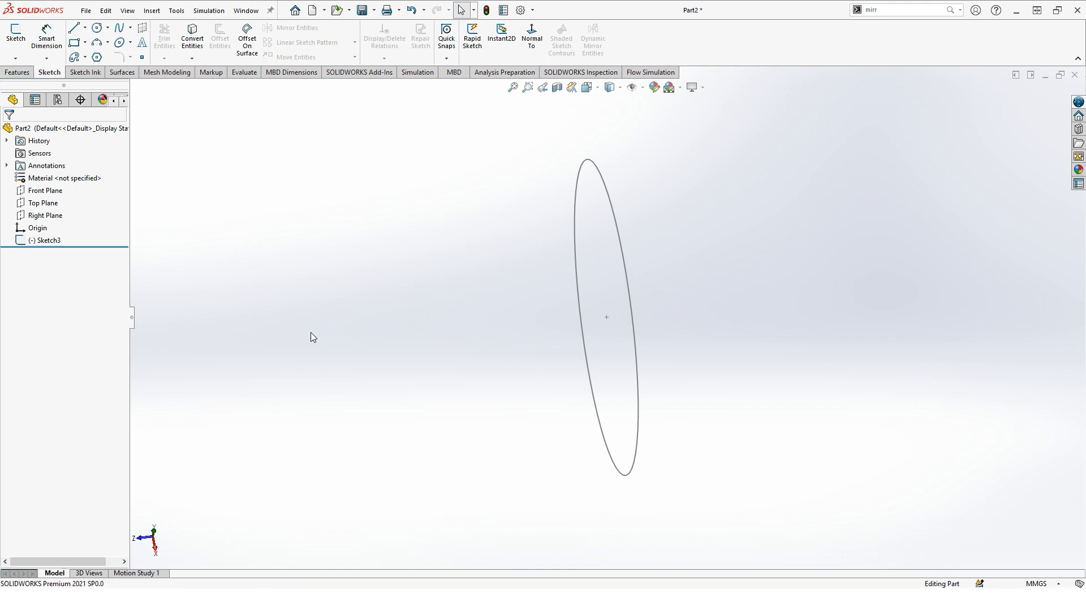
middle_drag(464, 280, 521, 237)
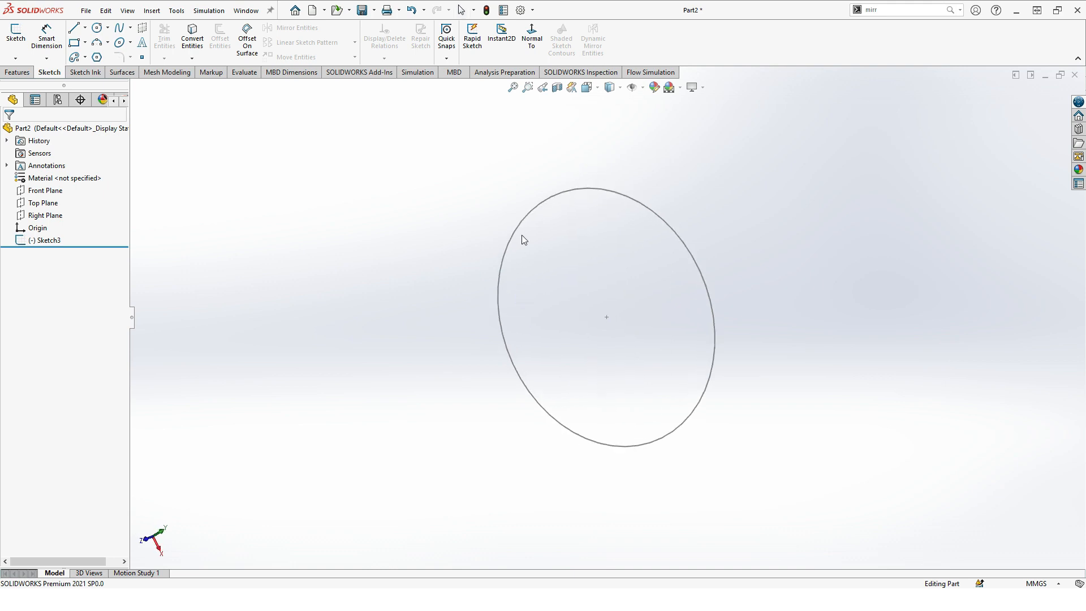
click(512, 87)
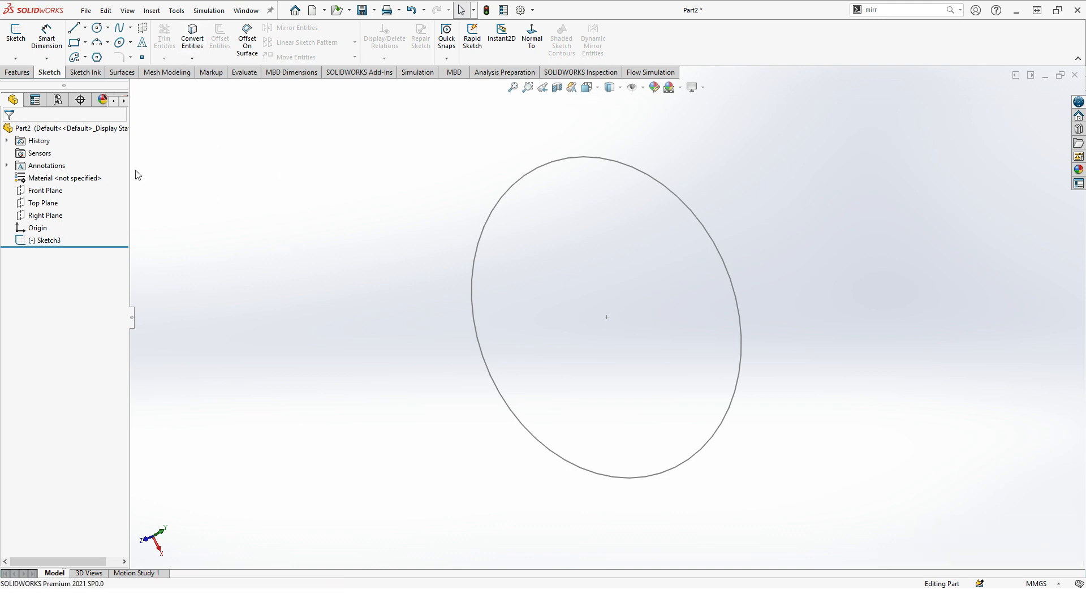
middle_drag(427, 205, 390, 249)
click(514, 88)
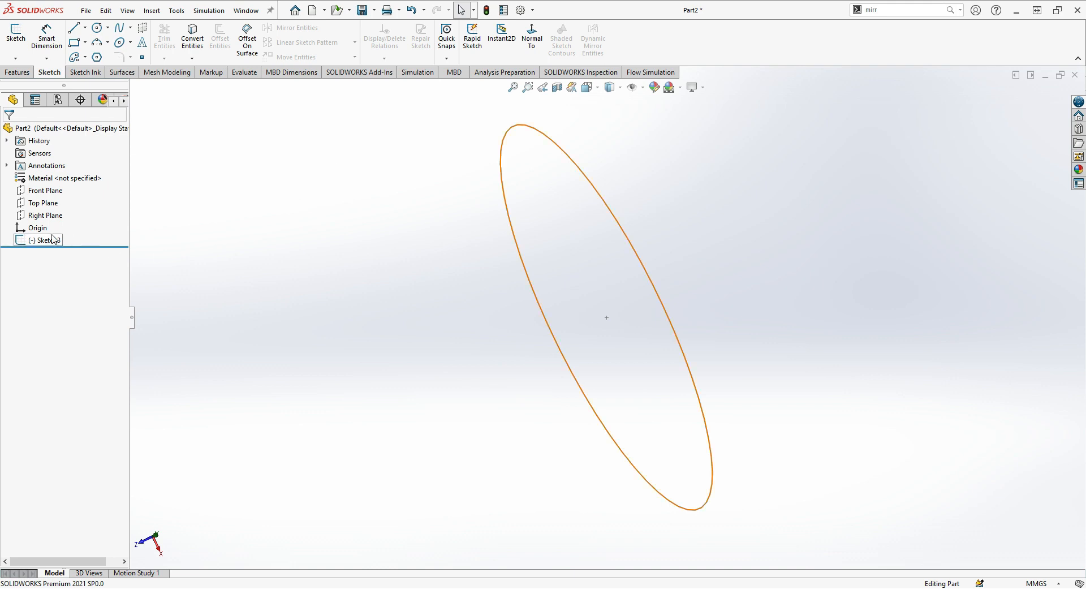
Step: Try the Intersection Curve tool, cancel it without selecting entities, and discard the new 3D sketch
click(190, 58)
click(189, 59)
click(191, 58)
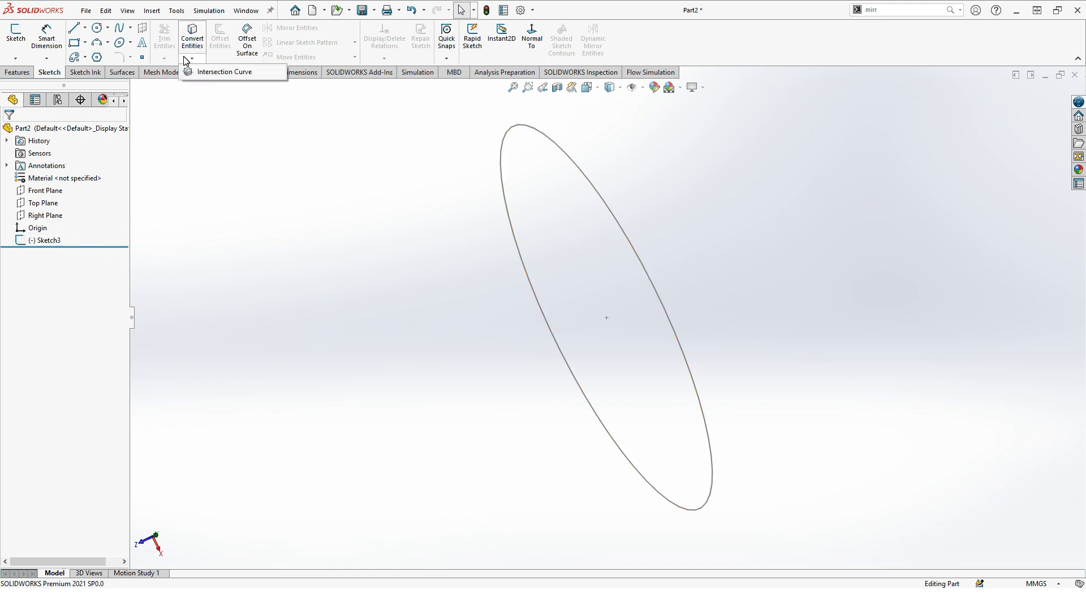
click(215, 72)
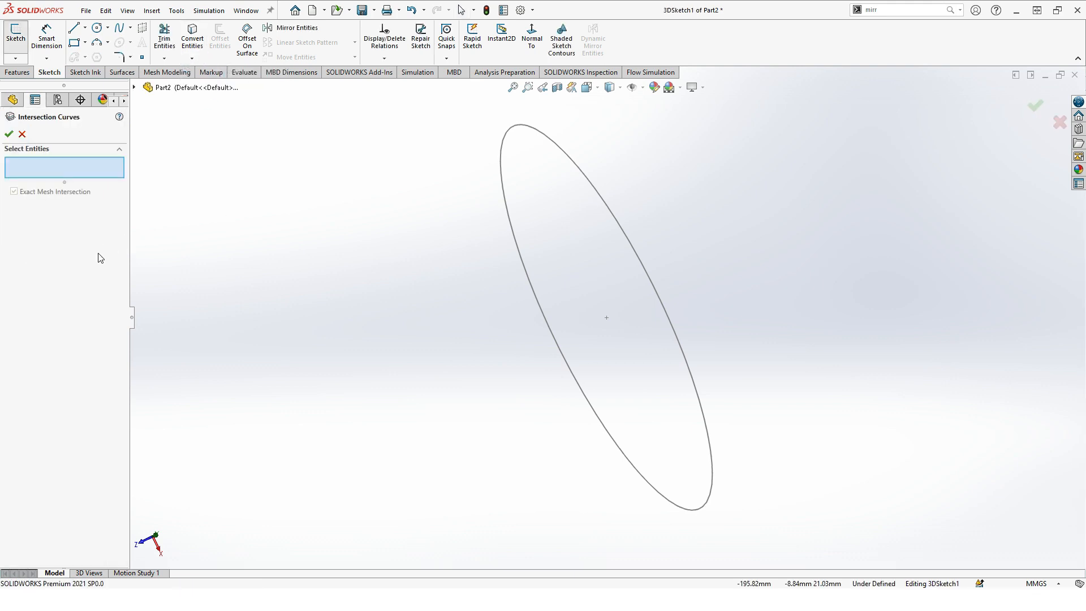
click(23, 134)
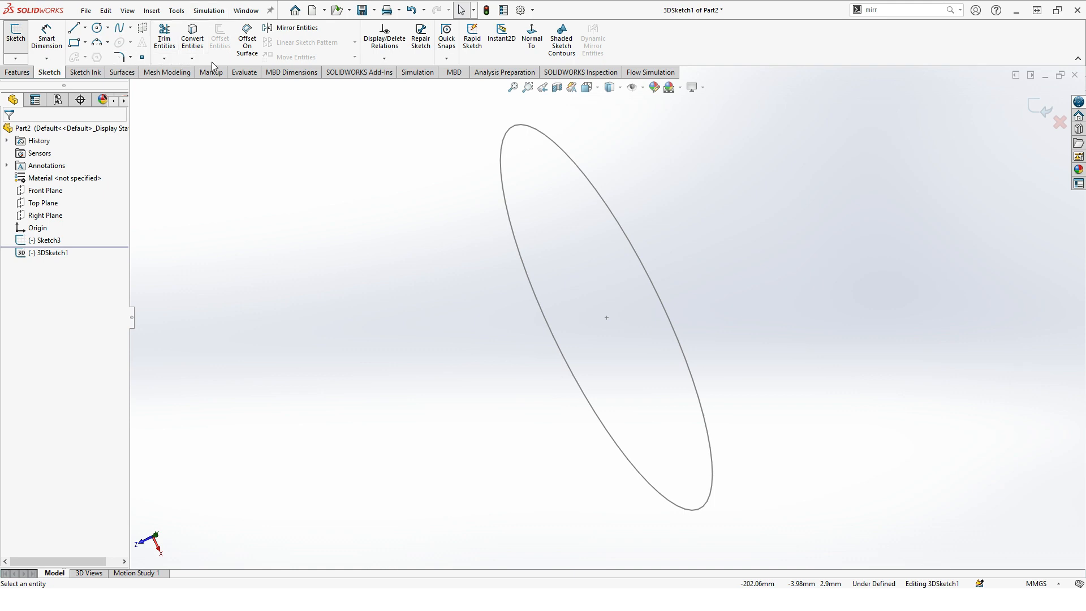
click(36, 253)
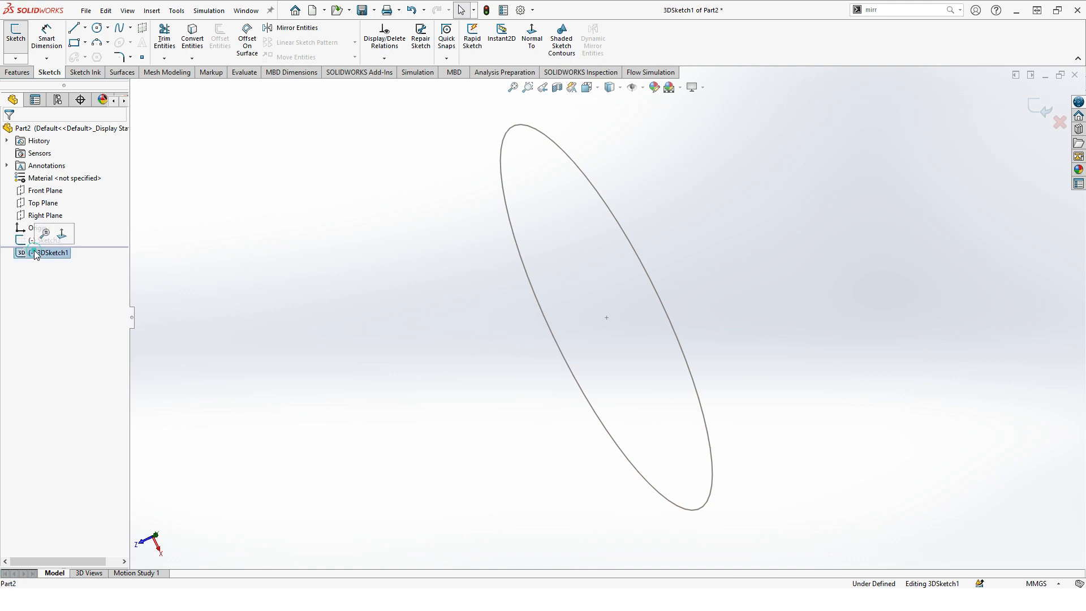
click(42, 192)
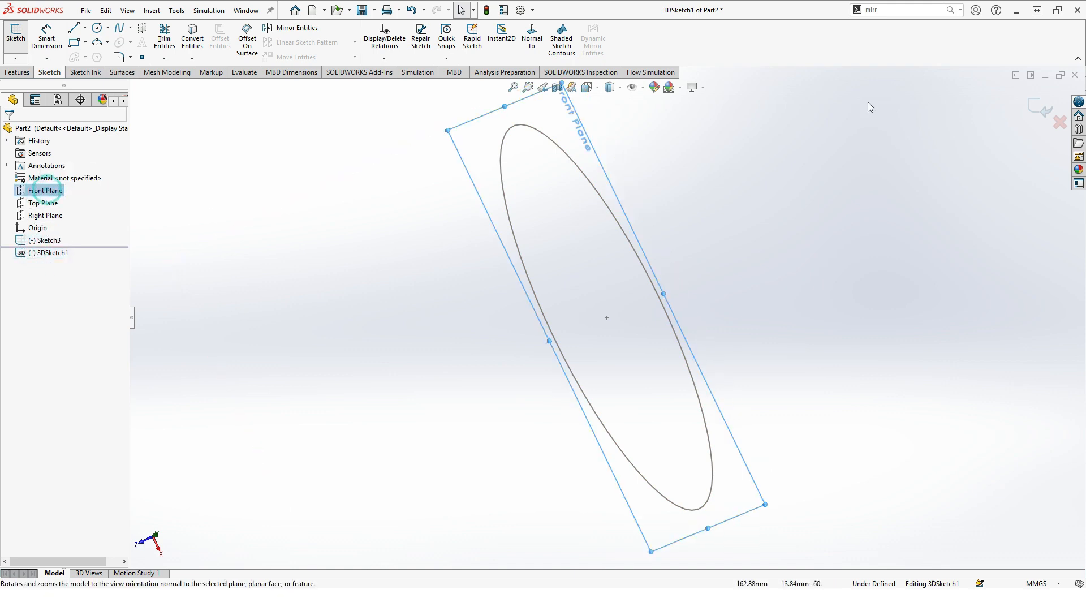
click(1060, 122)
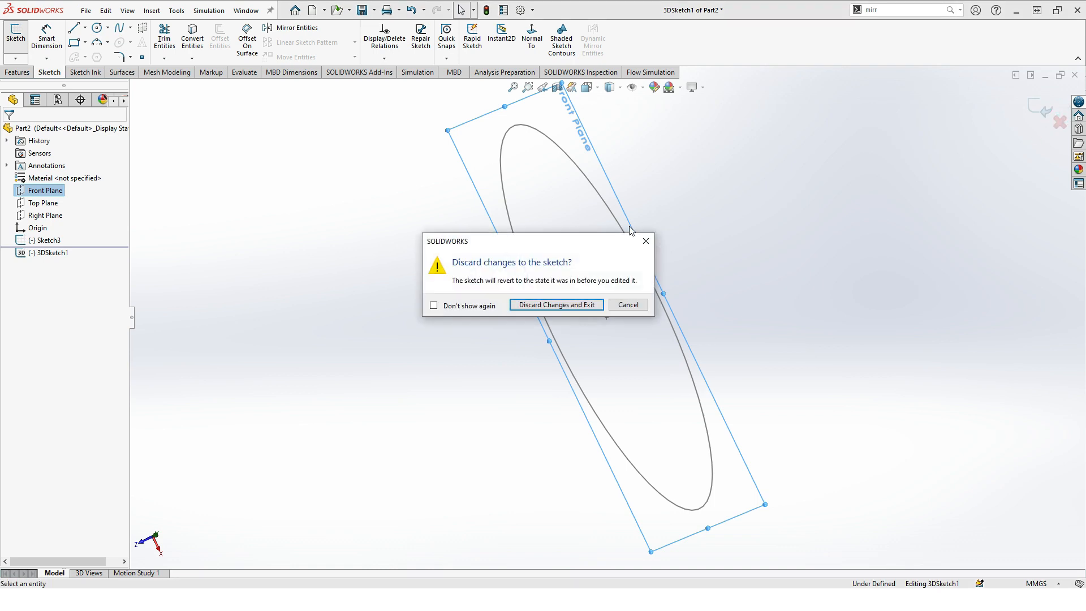
click(588, 304)
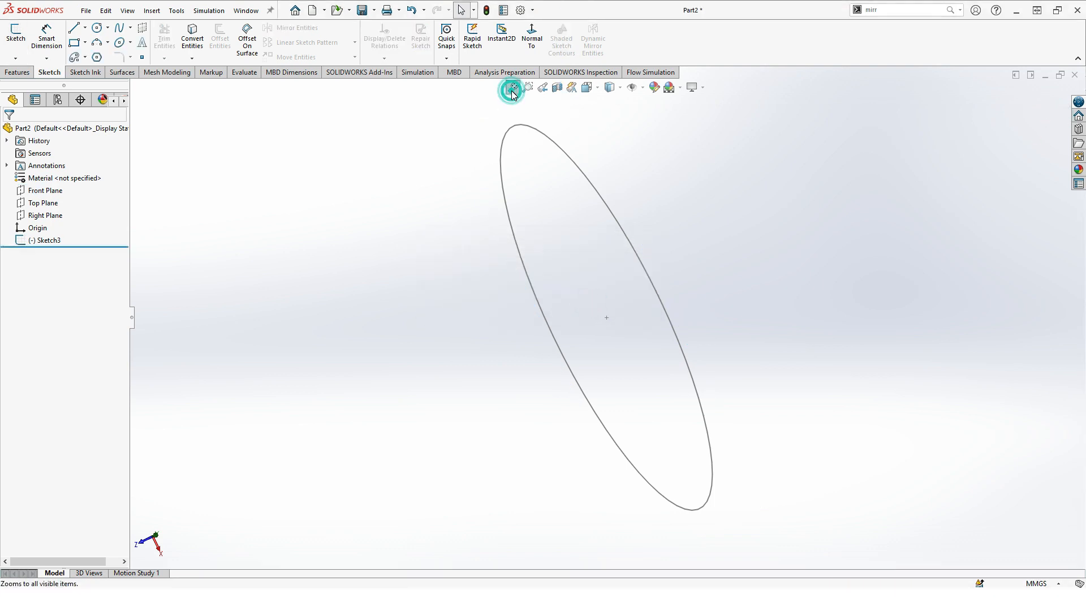
Step: Delete the remaining circle sketch and start a new sketch on the Front Plane
right_click(32, 243)
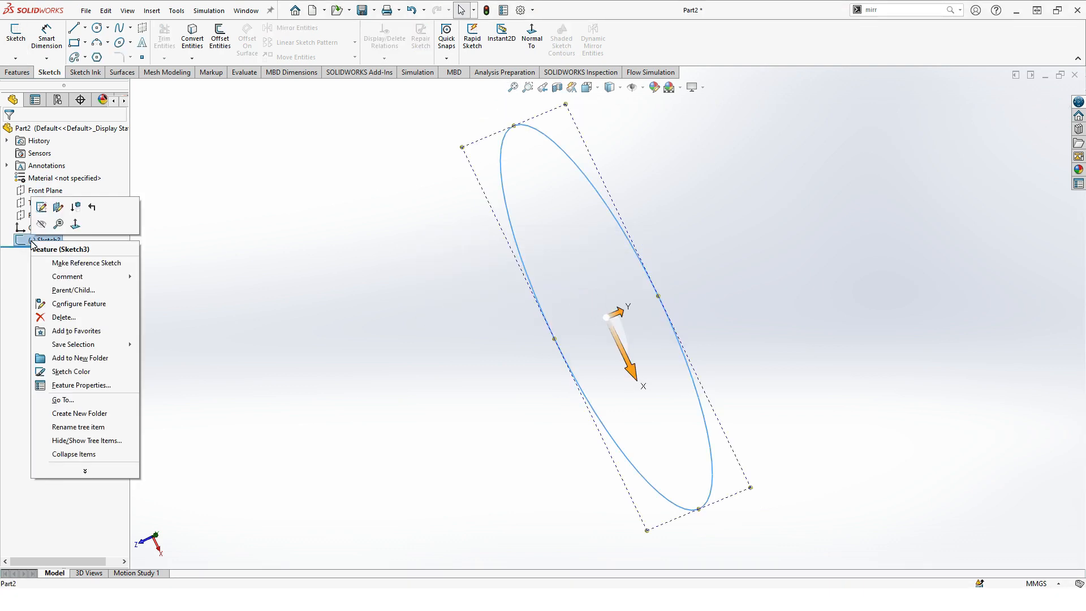
click(64, 318)
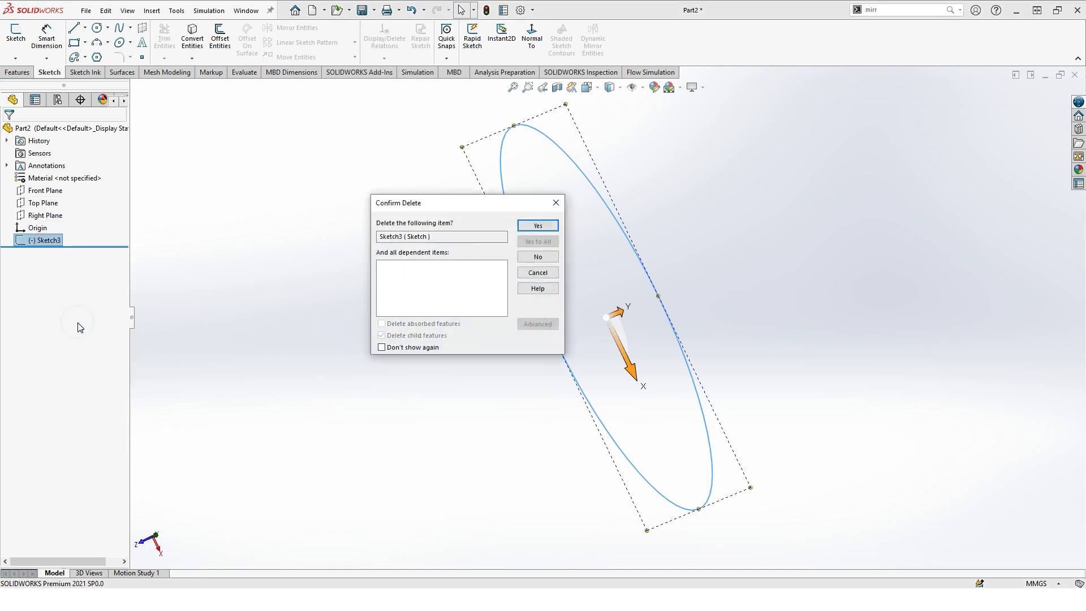
click(538, 225)
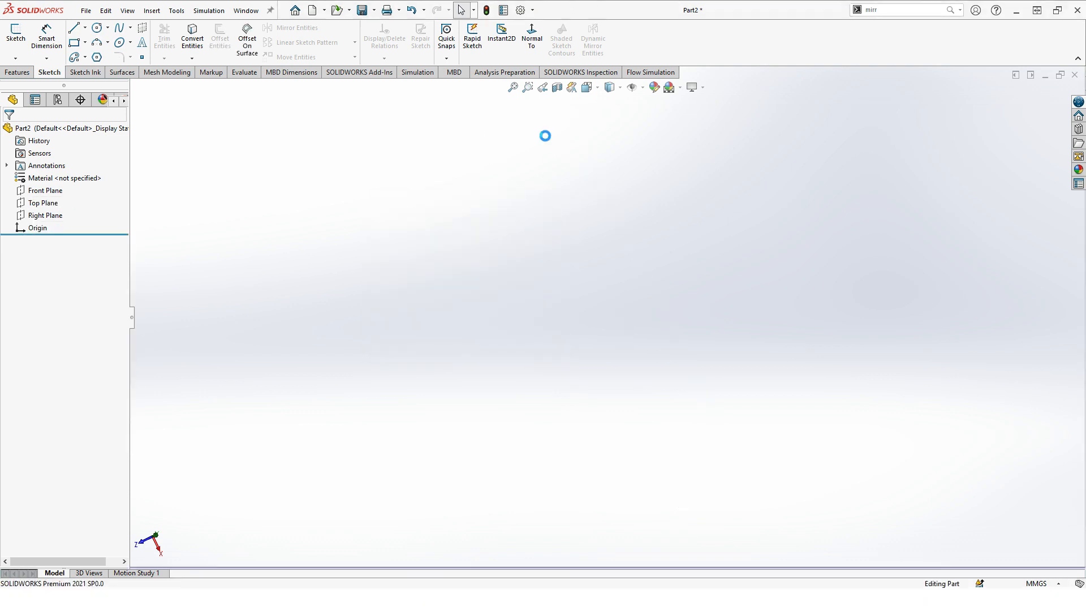
click(35, 191)
click(47, 178)
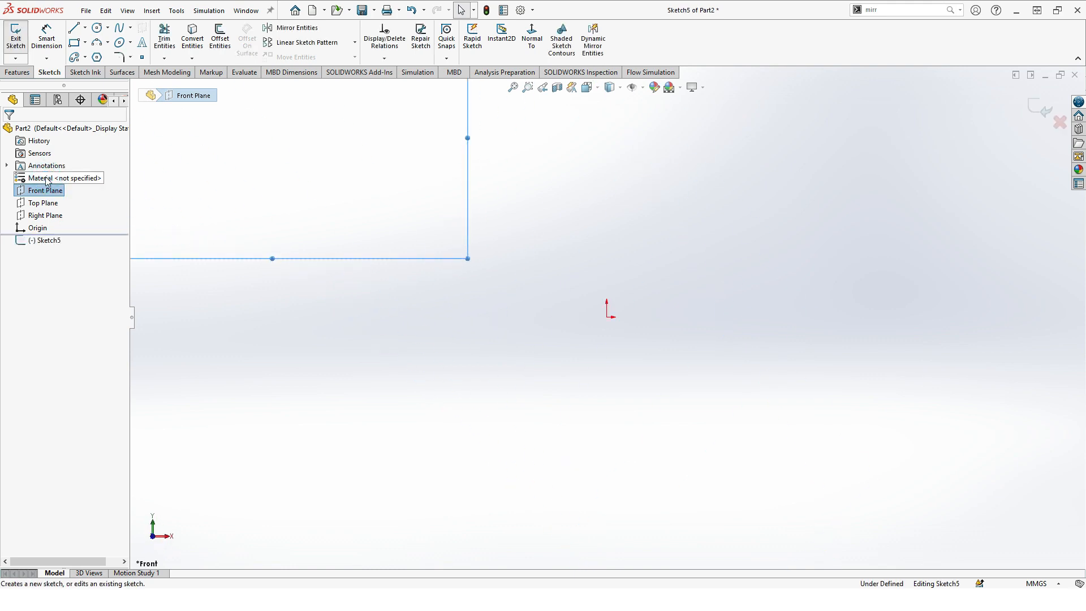
click(513, 88)
scroll(511, 158, down, 5)
scroll(535, 243, up, 4)
scroll(630, 399, down, 3)
scroll(641, 399, up, 6)
scroll(645, 404, down, 1)
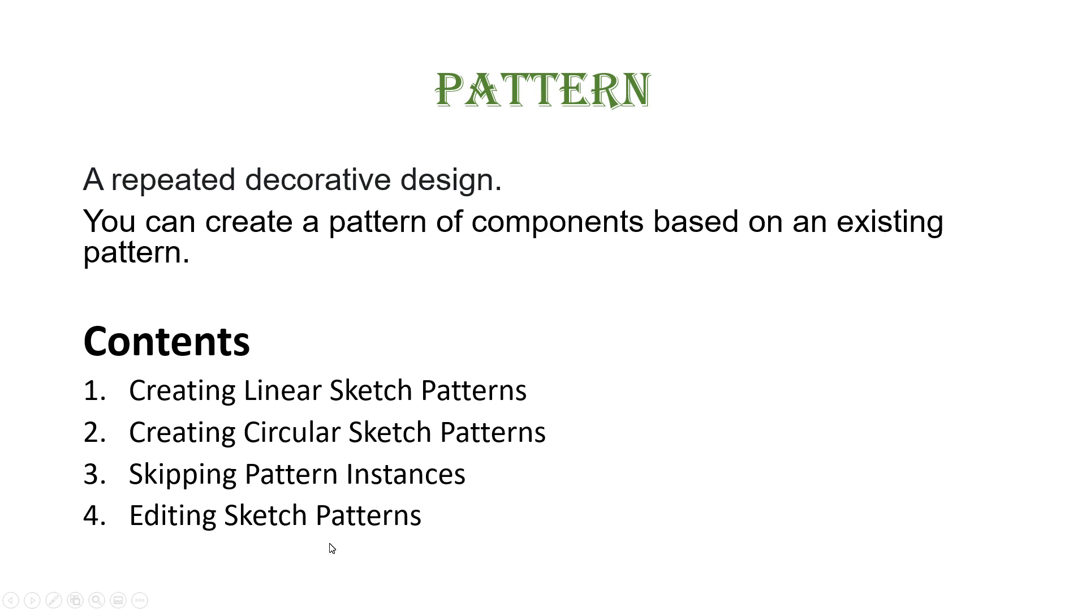
Step: Switch from the slides back to SOLIDWORKS and sketch a circle up and to the left of the origin on the Front Plane
key(alt+Tab)
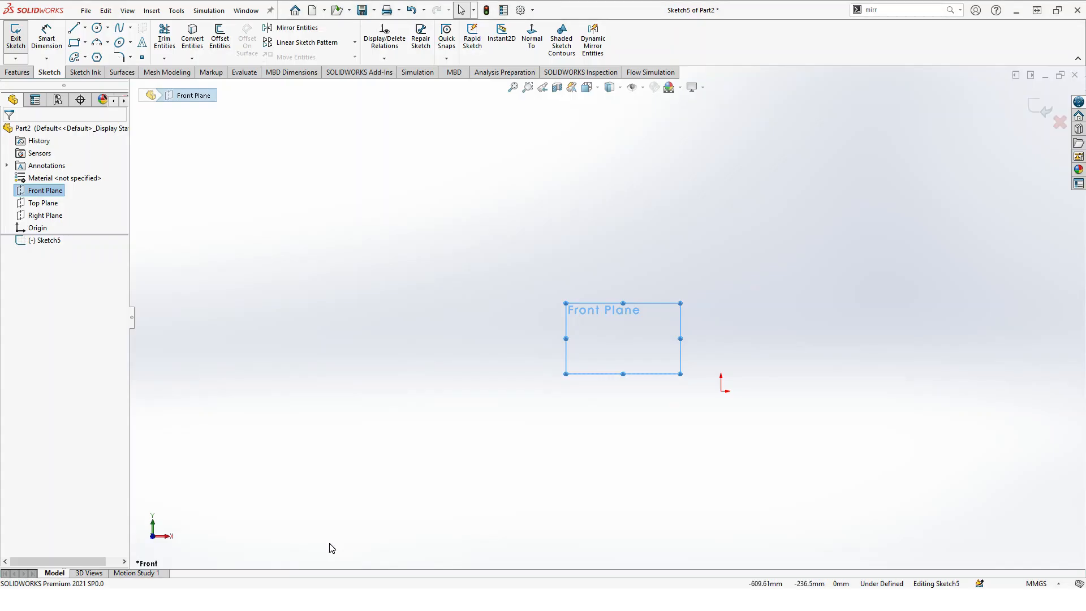
scroll(535, 229, down, 3)
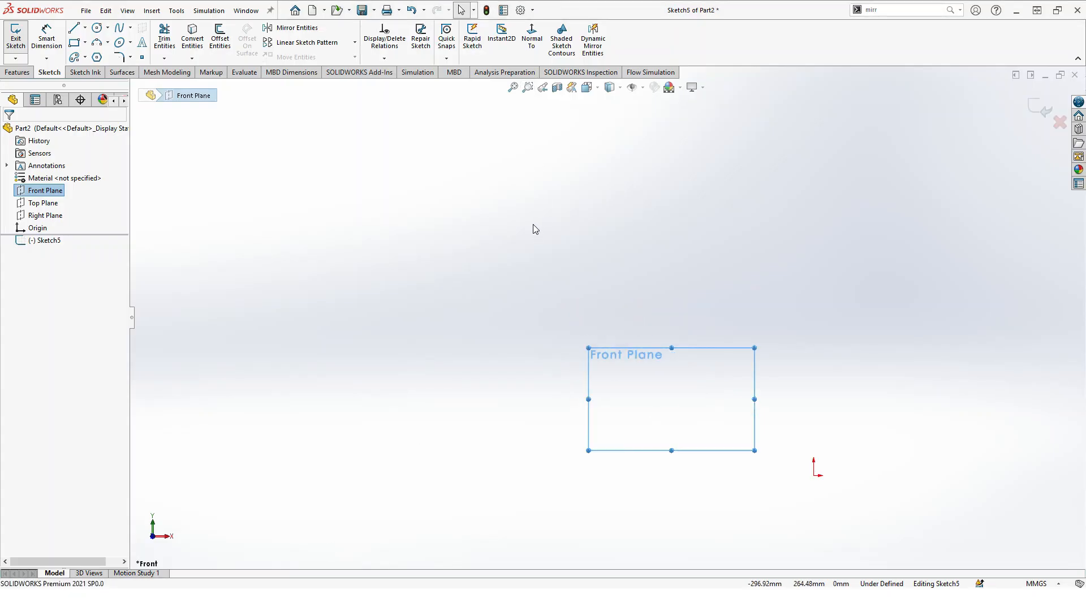
scroll(666, 383, up, 3)
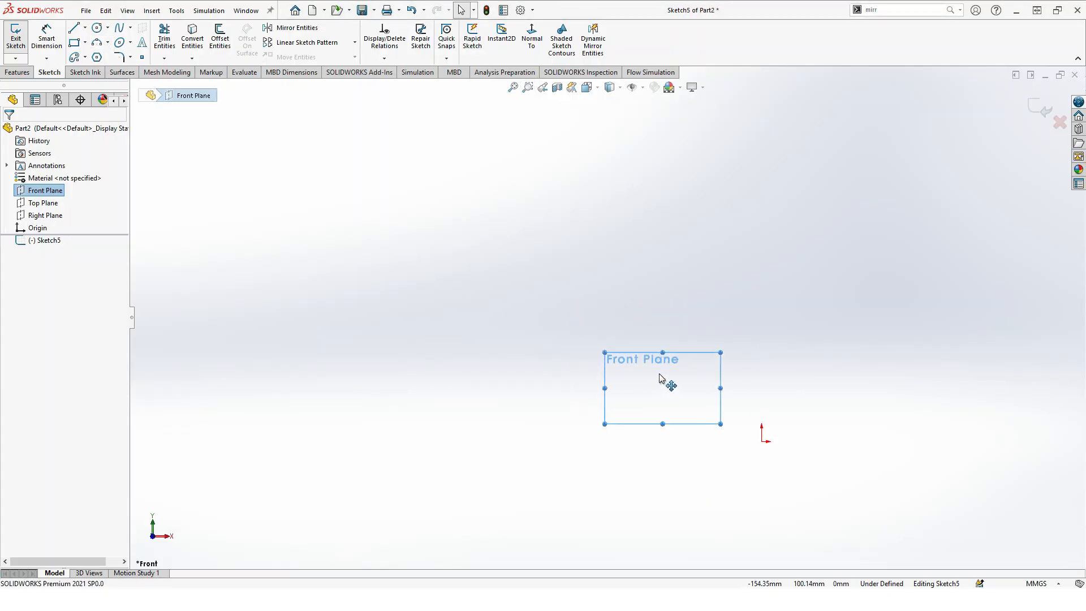
click(97, 27)
drag(457, 273, 487, 303)
click(8, 132)
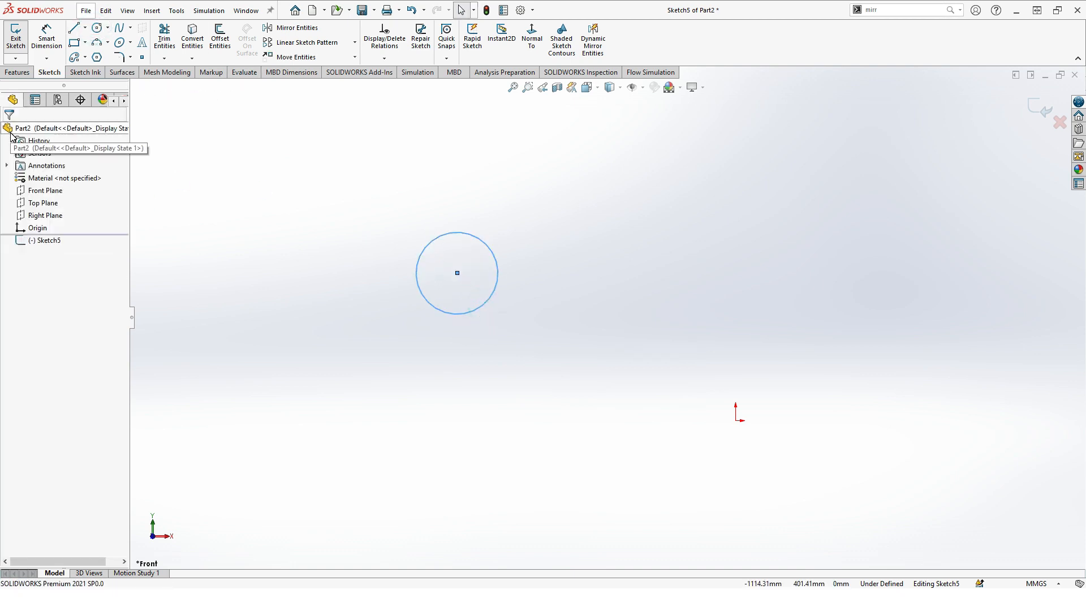
Step: Start a linear sketch pattern of the circle along the X-axis with a spacing of 170 mm
click(354, 42)
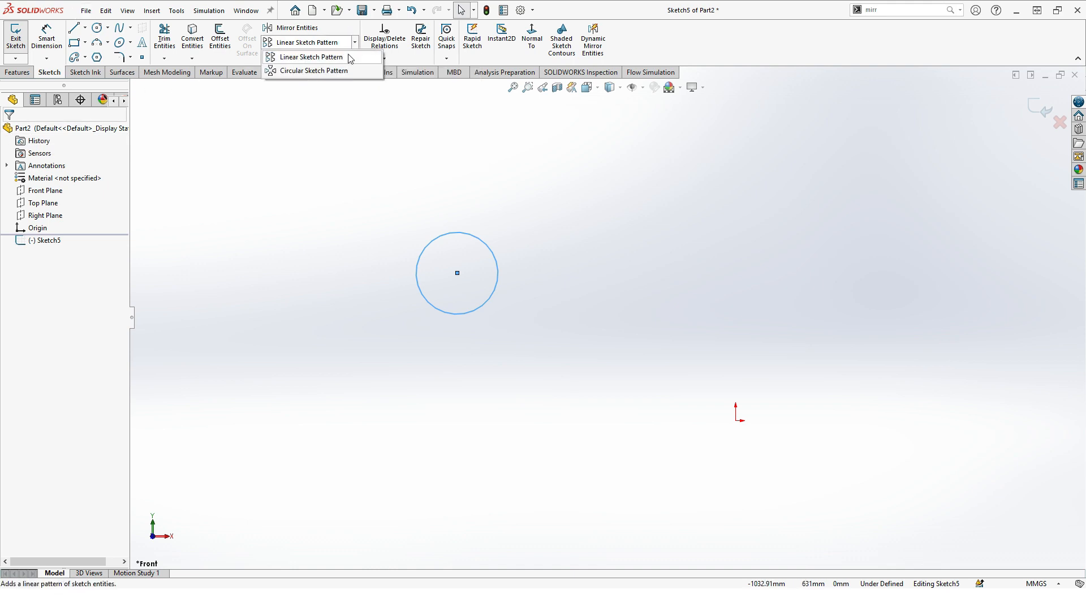
click(354, 41)
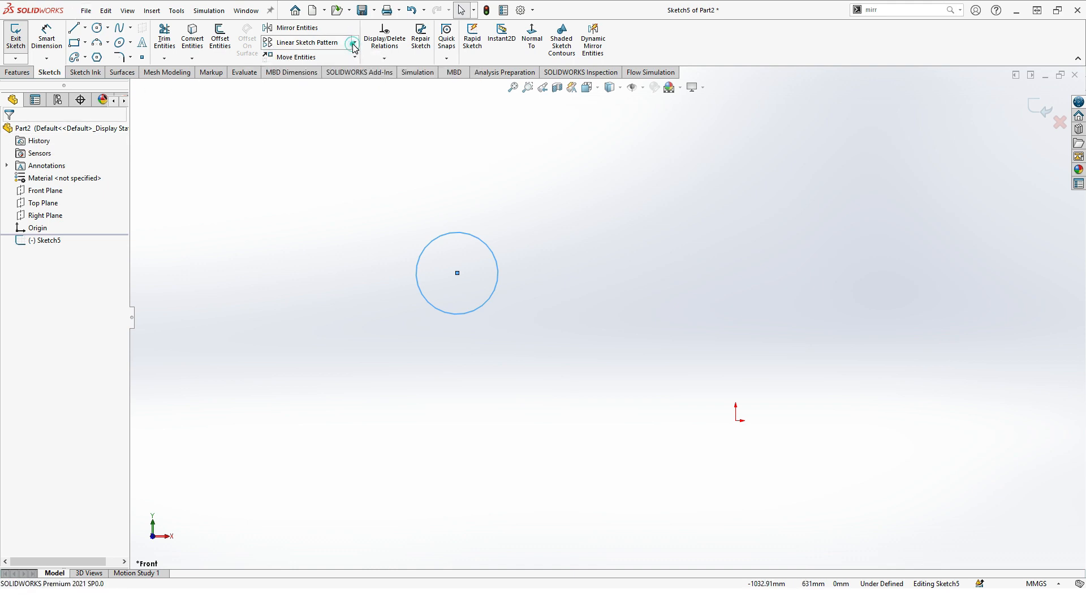
click(323, 45)
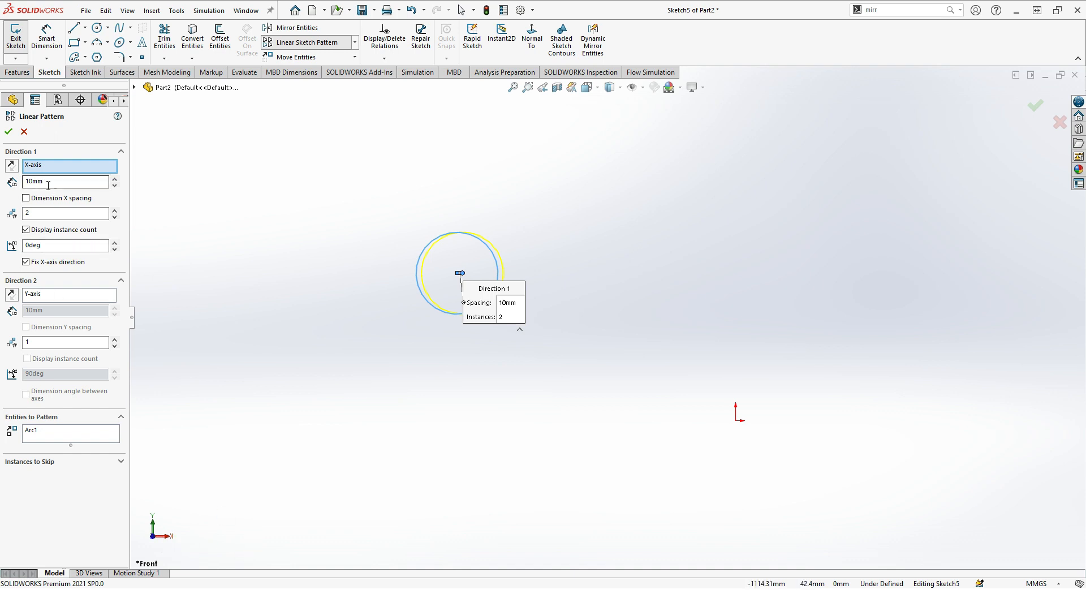
click(114, 179)
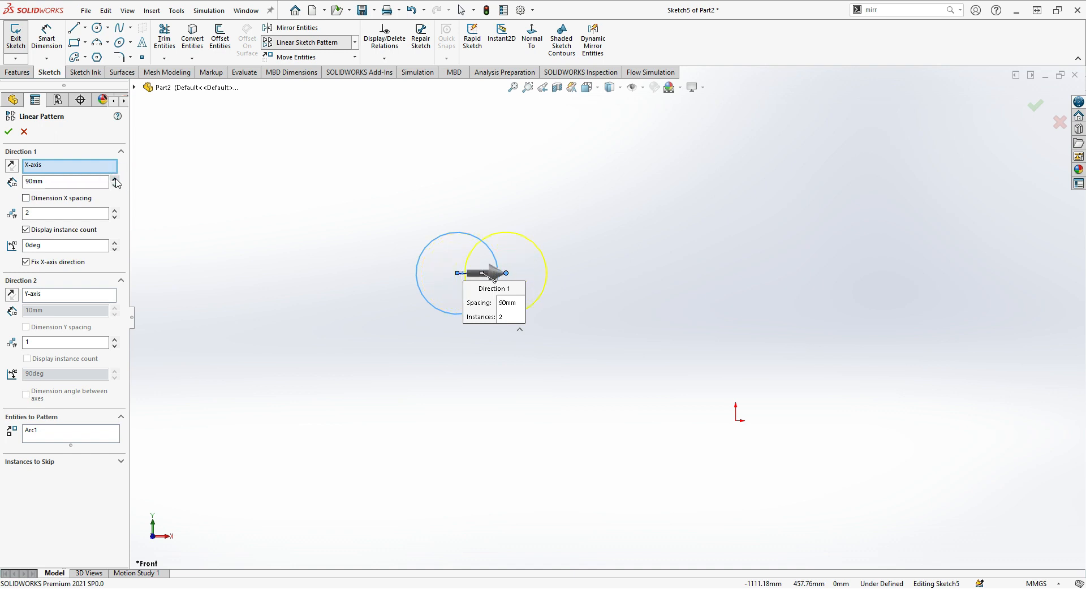
double_click(115, 179)
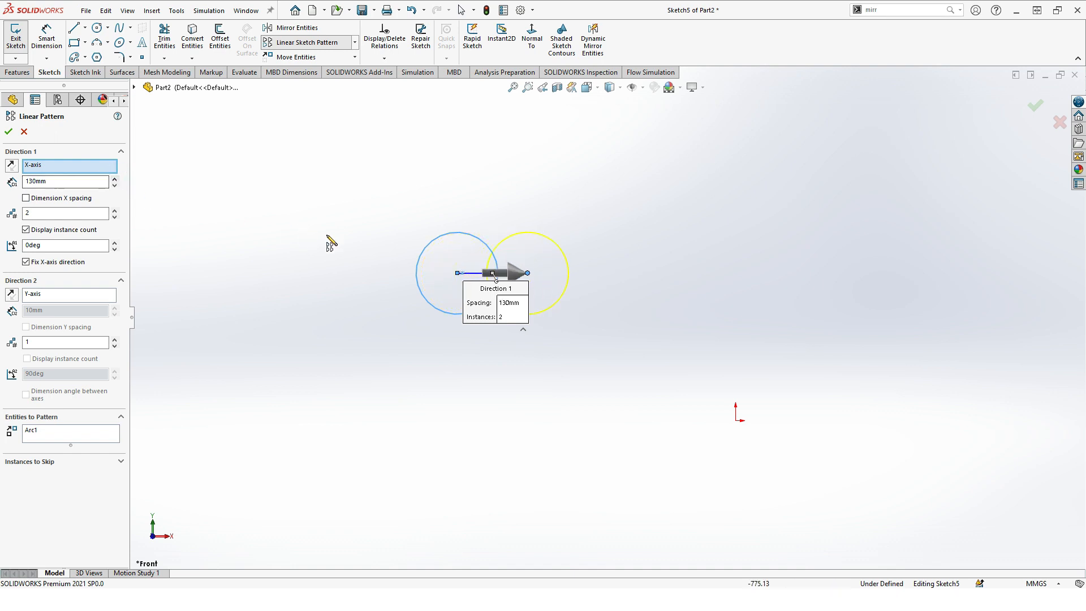
scroll(485, 270, down, 5)
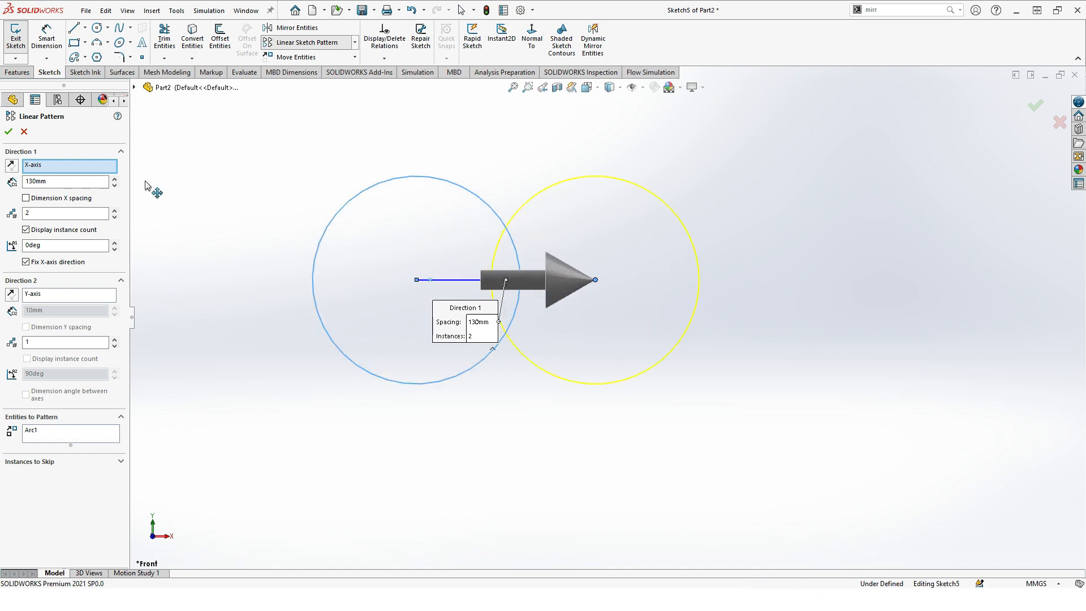
click(115, 178)
double_click(115, 178)
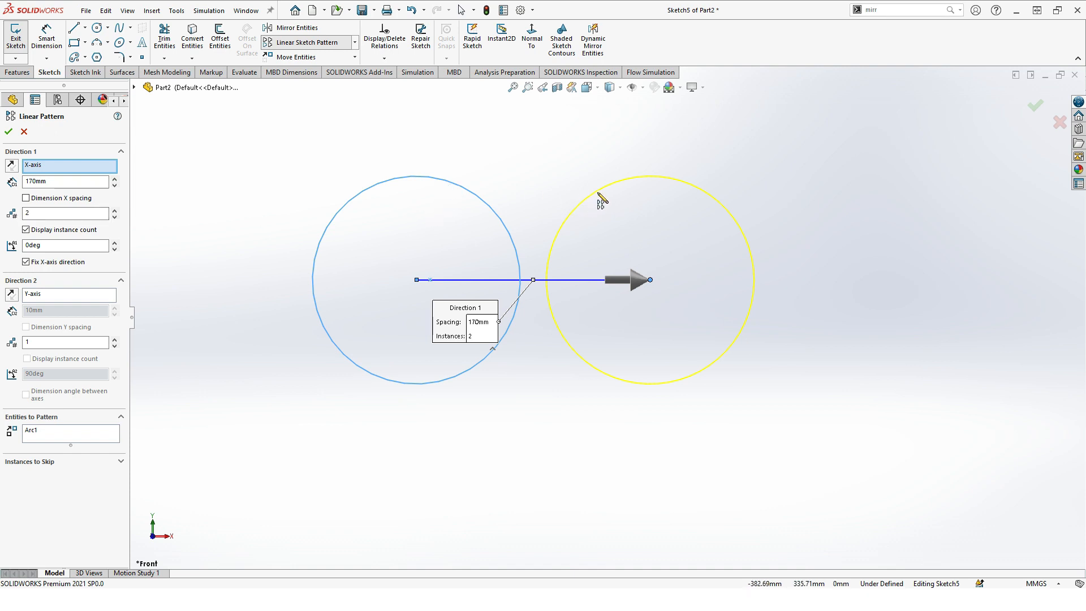
Step: Raise the number of pattern instances along the X-axis to 15
click(114, 210)
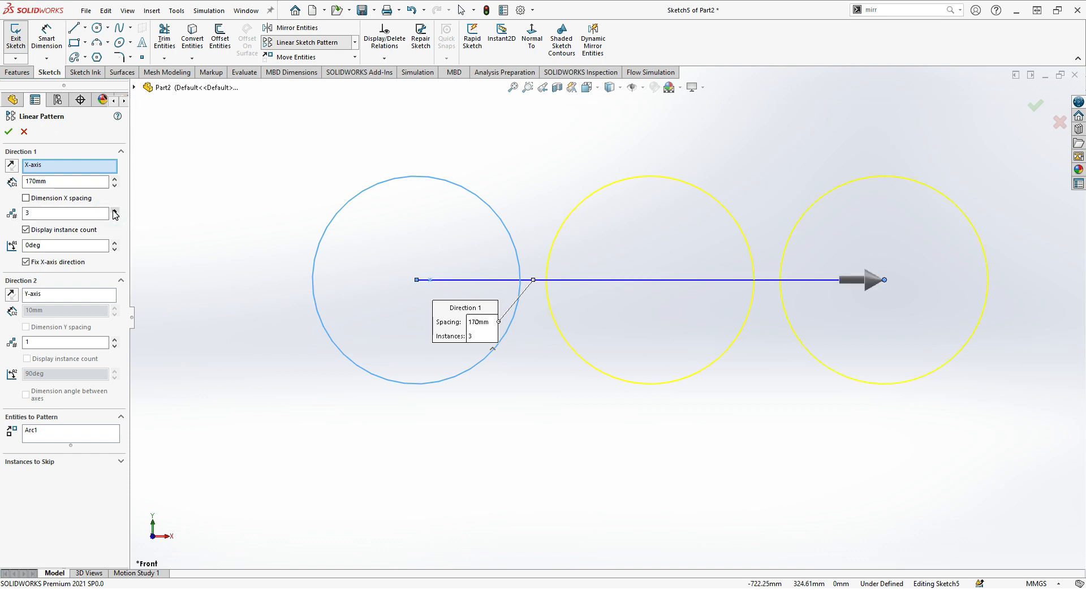
click(114, 210)
click(512, 89)
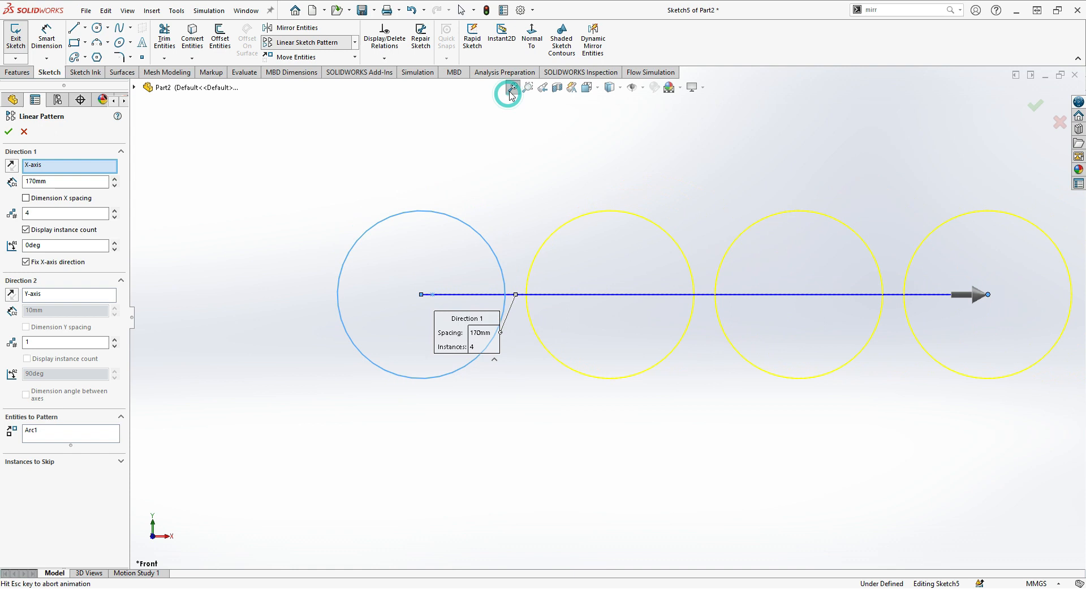
click(115, 211)
click(115, 211)
click(115, 210)
click(115, 211)
click(116, 211)
click(115, 210)
click(512, 89)
scroll(568, 321, down, 2)
scroll(574, 330, up, 4)
scroll(574, 330, down, 5)
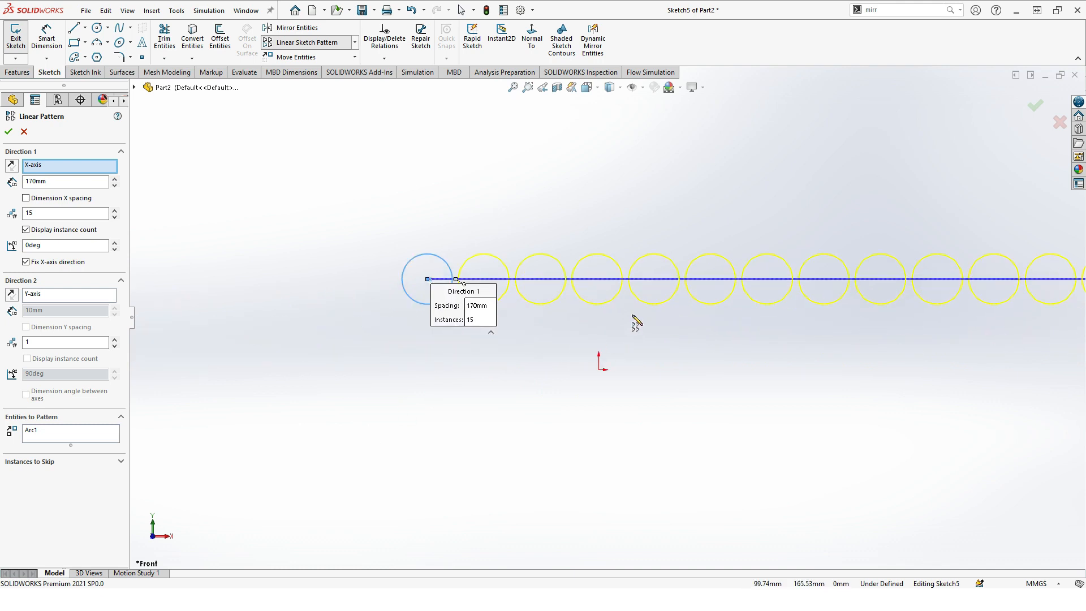
scroll(637, 323, up, 3)
Step: Set the X-axis instance count to 100 and check the full row of circles in the preview
click(41, 214)
key(BackSpace)
text(00)
click(513, 87)
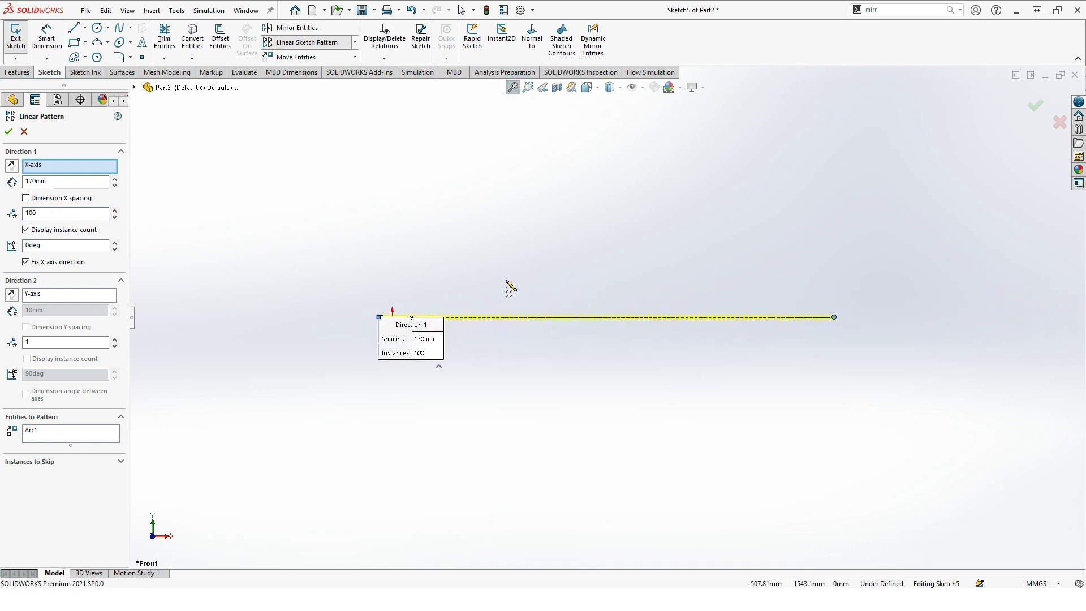
scroll(562, 347, down, 10)
scroll(516, 322, up, 10)
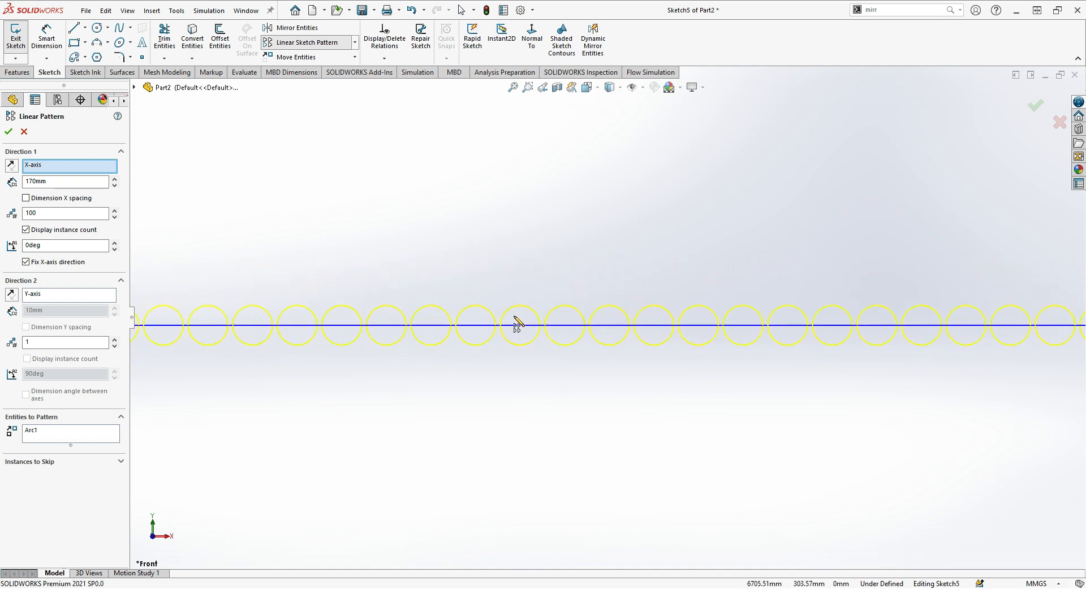
click(510, 88)
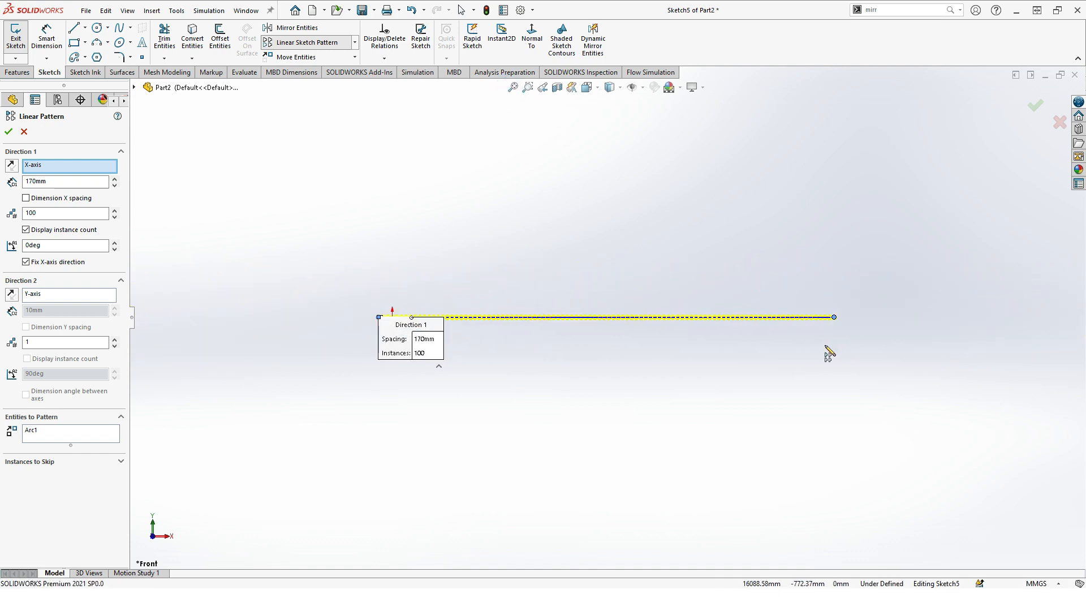
Step: Reverse the pattern's Y-axis direction so rows run downward, and set its instance count to 8
click(13, 296)
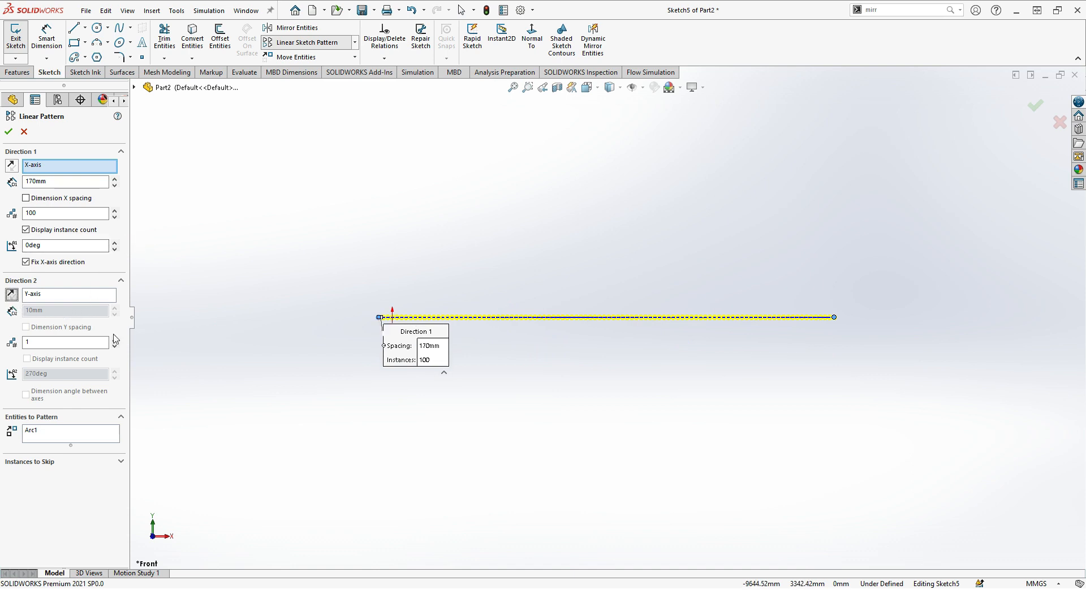
scroll(441, 328, down, 8)
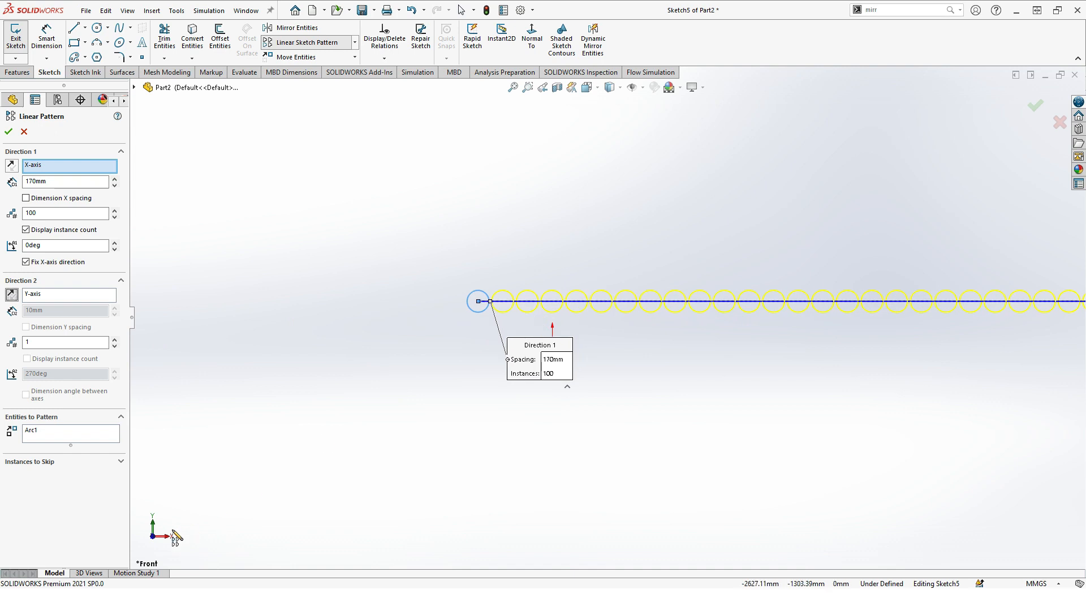
click(114, 340)
click(115, 340)
click(116, 341)
click(115, 341)
click(116, 341)
click(116, 341)
click(116, 341)
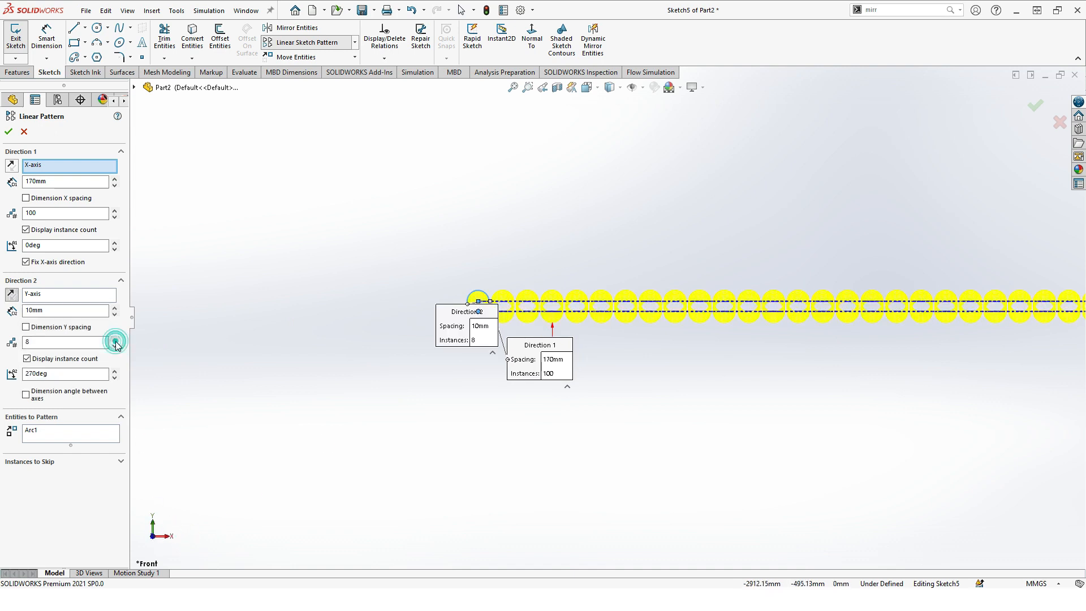
Step: Set the spacing between rows in the Y-axis direction to 250 mm
click(115, 308)
click(114, 308)
click(115, 308)
click(115, 308)
click(115, 308)
click(115, 308)
click(115, 308)
click(115, 307)
click(115, 308)
click(115, 308)
click(114, 307)
scroll(534, 434, down, 7)
scroll(534, 434, up, 7)
click(116, 309)
click(116, 309)
click(116, 309)
click(116, 309)
click(116, 309)
click(116, 309)
click(116, 309)
click(116, 309)
click(116, 309)
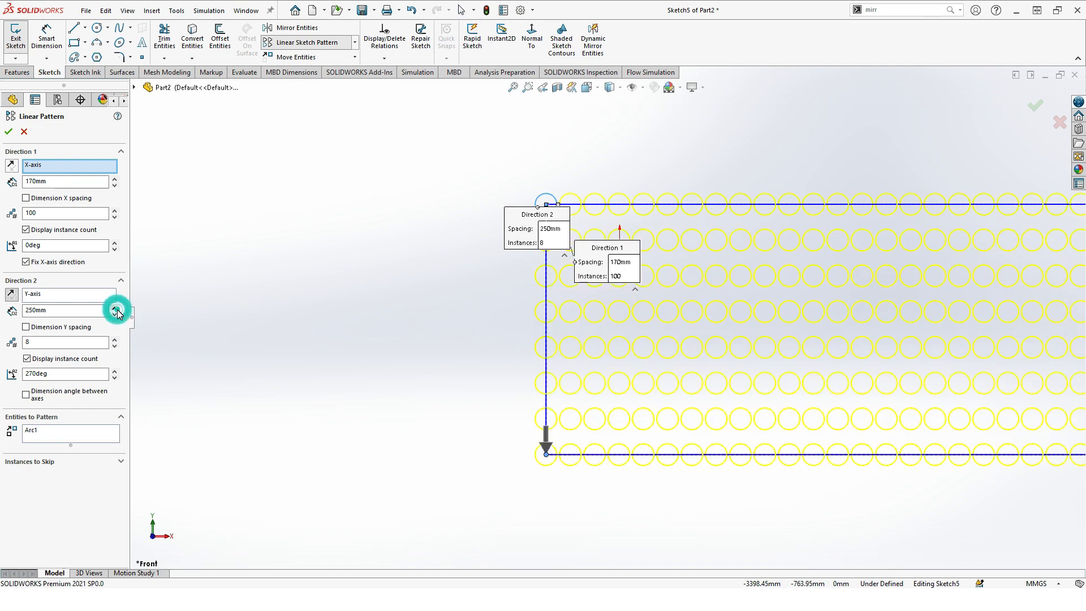
Step: Increase the Y-axis instance count to 12 and fit the whole pattern preview in view
click(116, 338)
click(116, 339)
click(116, 339)
click(116, 339)
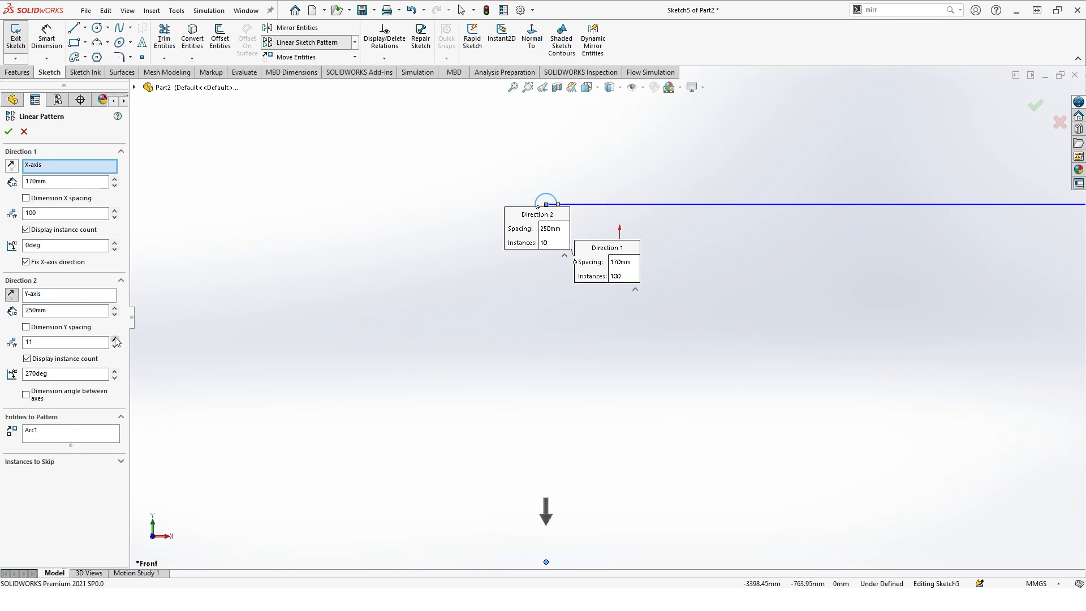
click(513, 88)
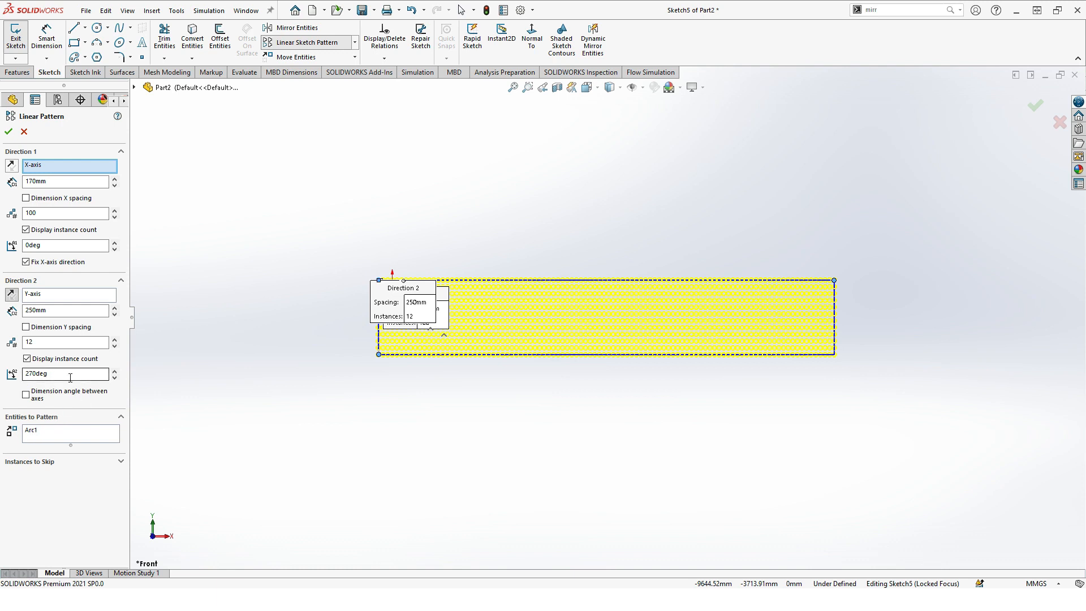
Step: Slant the pattern by setting the second direction's angle to 282 degrees
click(114, 372)
click(115, 371)
click(115, 371)
click(115, 372)
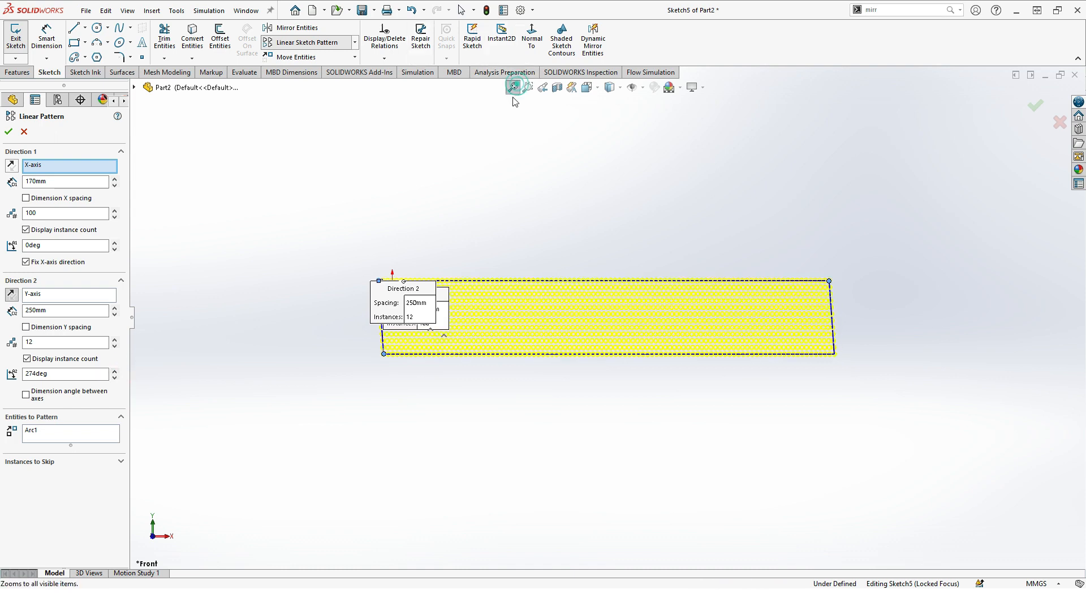
scroll(368, 328, down, 5)
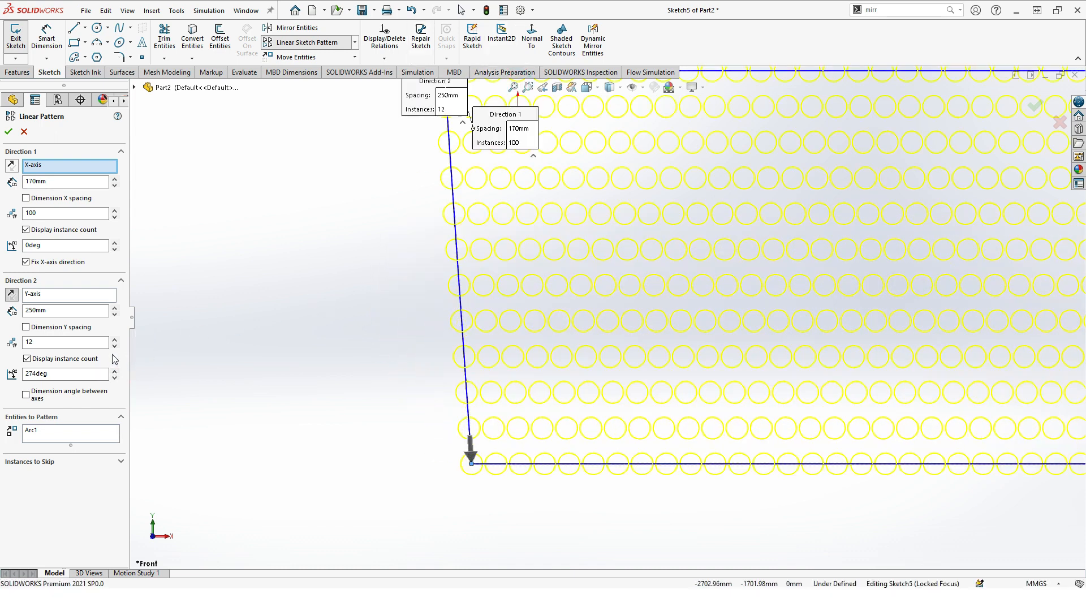
click(115, 372)
click(115, 371)
click(114, 372)
click(115, 371)
click(115, 371)
click(115, 371)
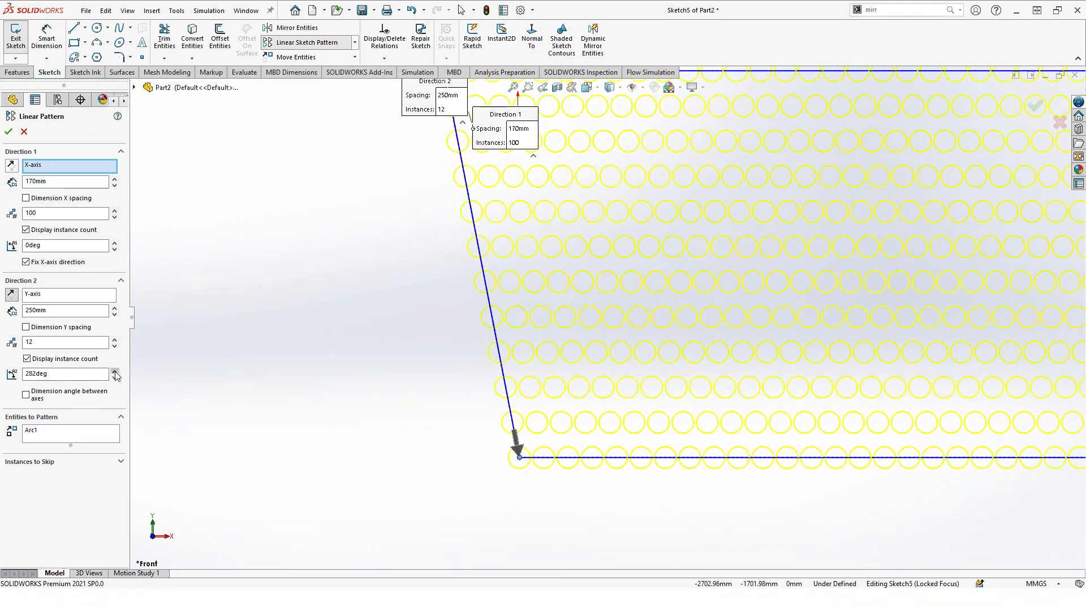
click(115, 372)
scroll(368, 334, up, 4)
scroll(700, 259, down, 3)
scroll(441, 337, up, 3)
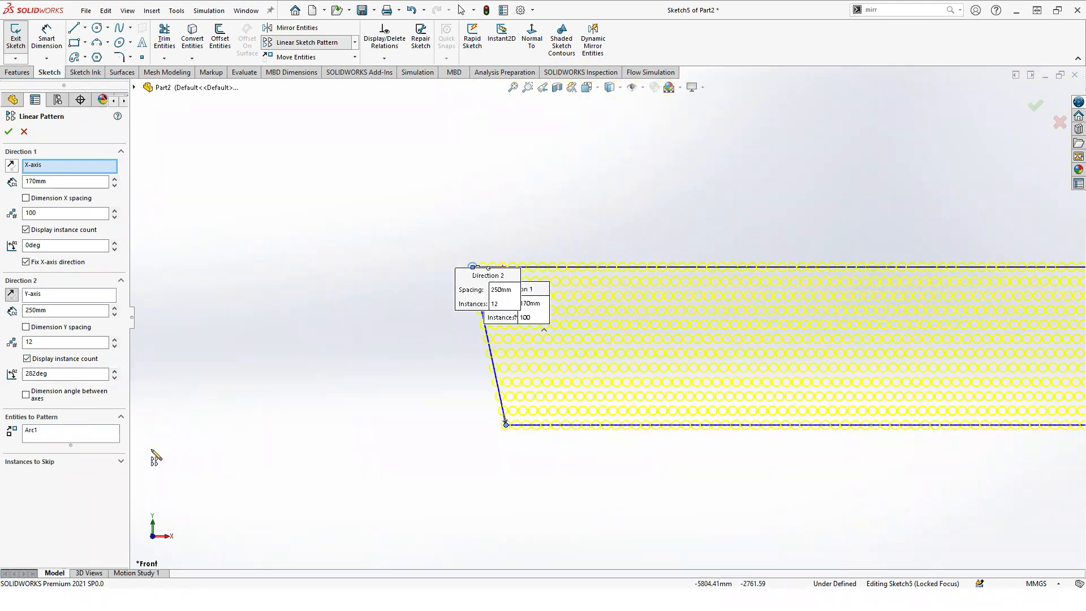
Step: Skip eight pattern instances in a zigzag across the middle rows, starting with (27,7), (28,8) and (29,9)
click(124, 462)
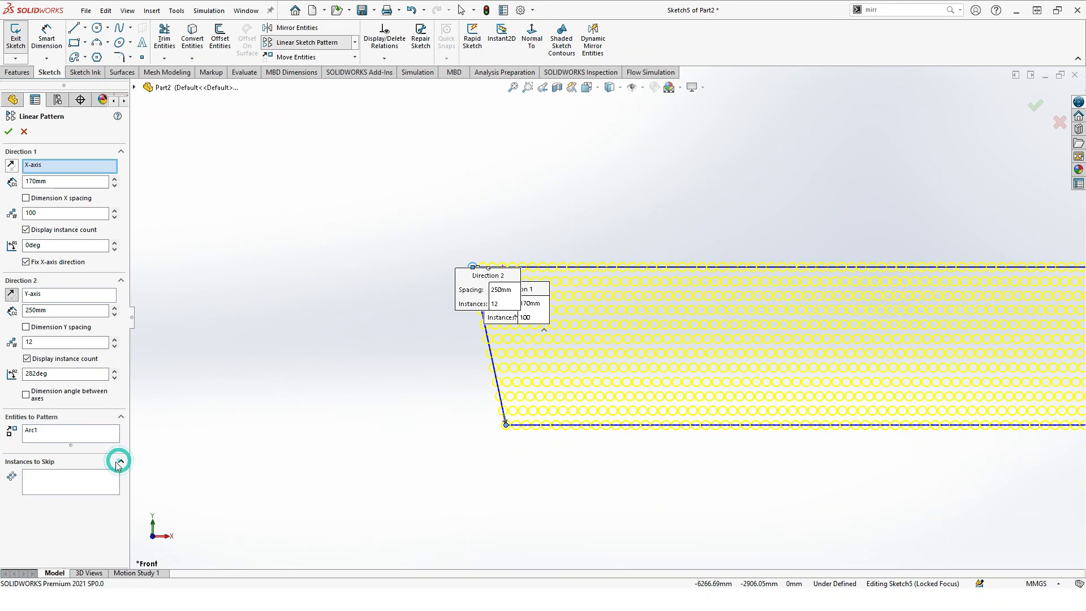
scroll(732, 380, down, 4)
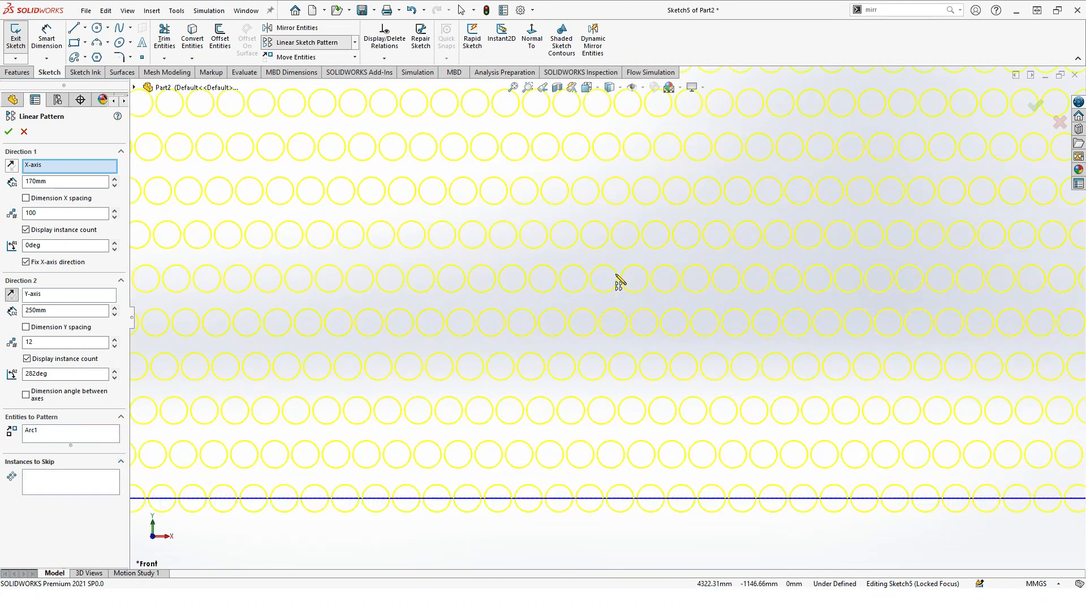
click(63, 474)
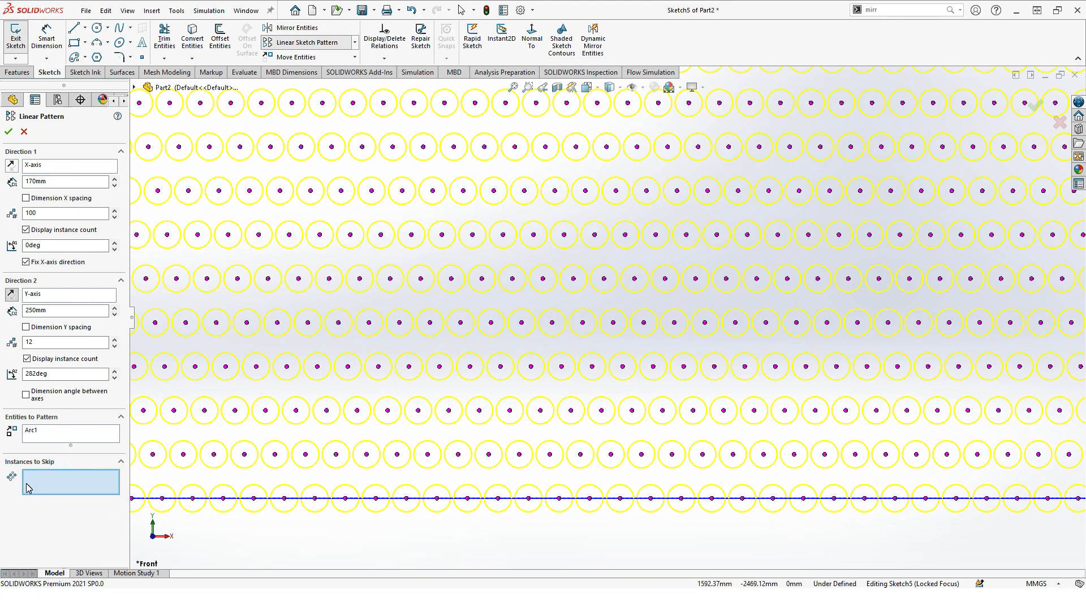
click(604, 279)
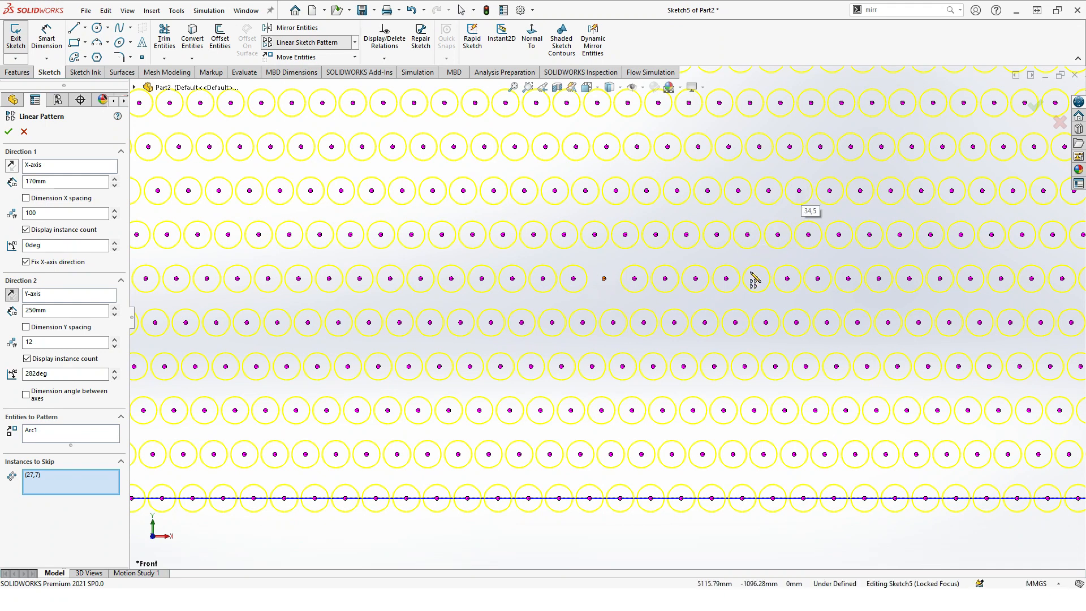
click(644, 323)
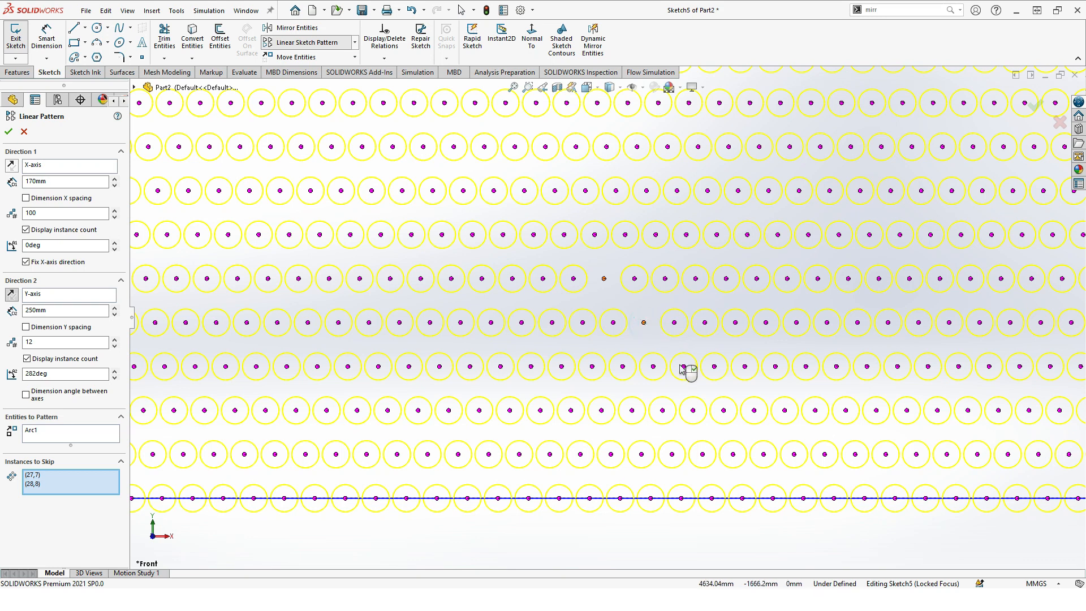
click(684, 368)
click(706, 324)
click(745, 368)
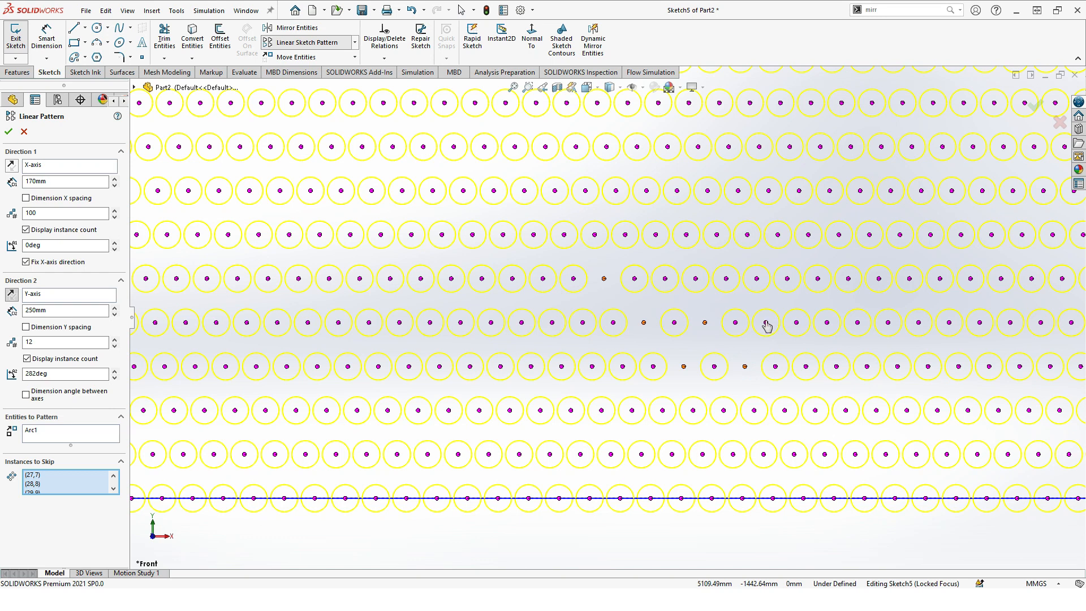
click(787, 278)
click(767, 327)
click(810, 238)
scroll(706, 372, up, 3)
scroll(707, 374, down, 1)
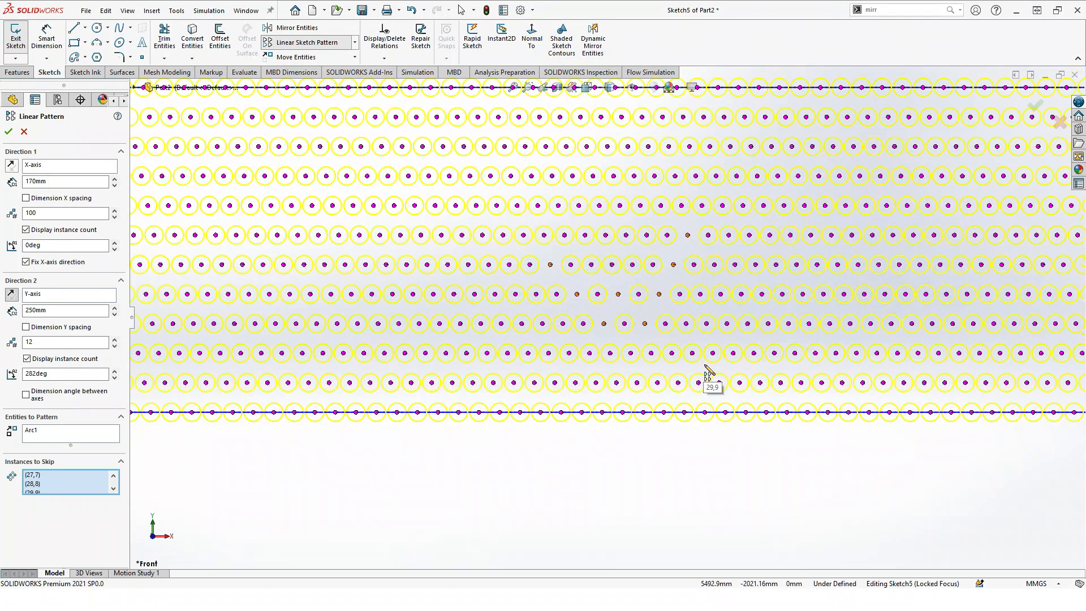
Step: Accept the two-direction linear sketch pattern of circles with its skipped instances
scroll(708, 376, up, 4)
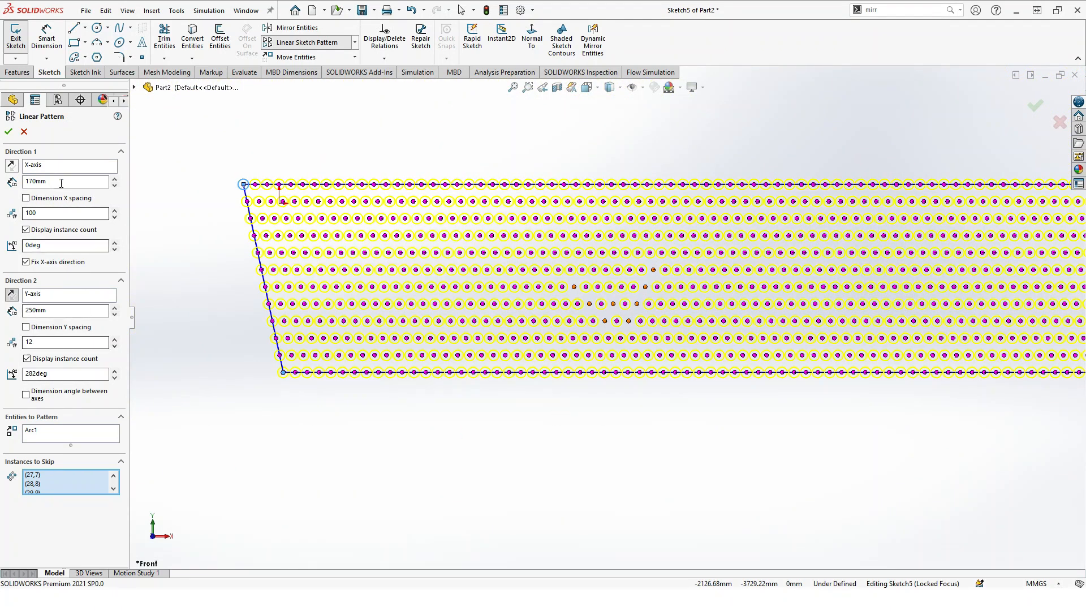
click(9, 133)
click(512, 89)
mouse_move(504, 181)
middle_down()
mouse_move(474, 286)
mouse_move(419, 143)
mouse_move(460, 169)
mouse_move(499, 155)
mouse_move(499, 203)
mouse_move(473, 245)
middle_up()
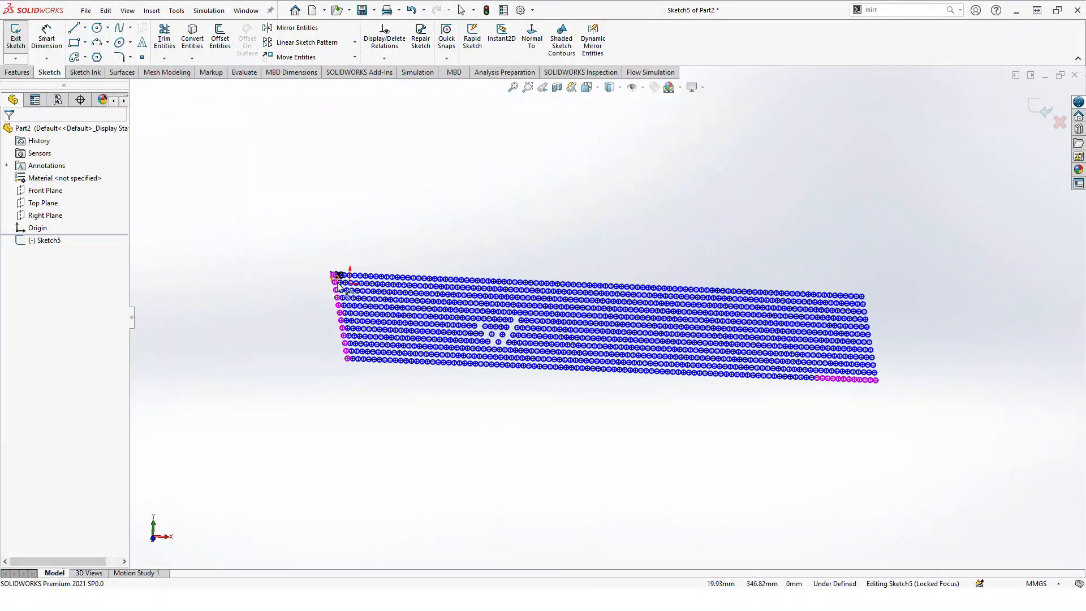
click(513, 87)
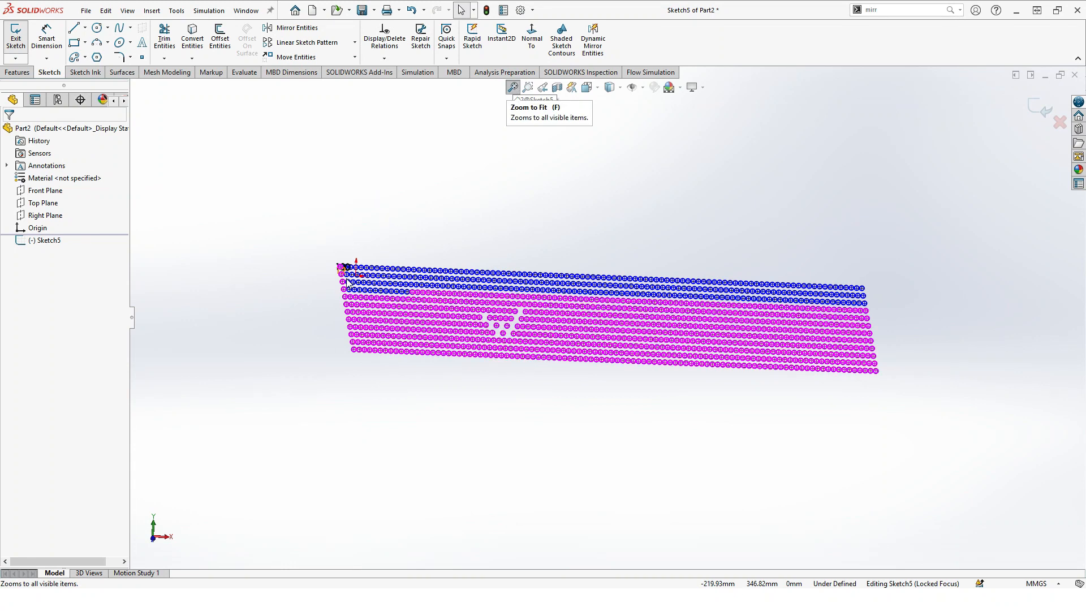
scroll(344, 281, down, 1)
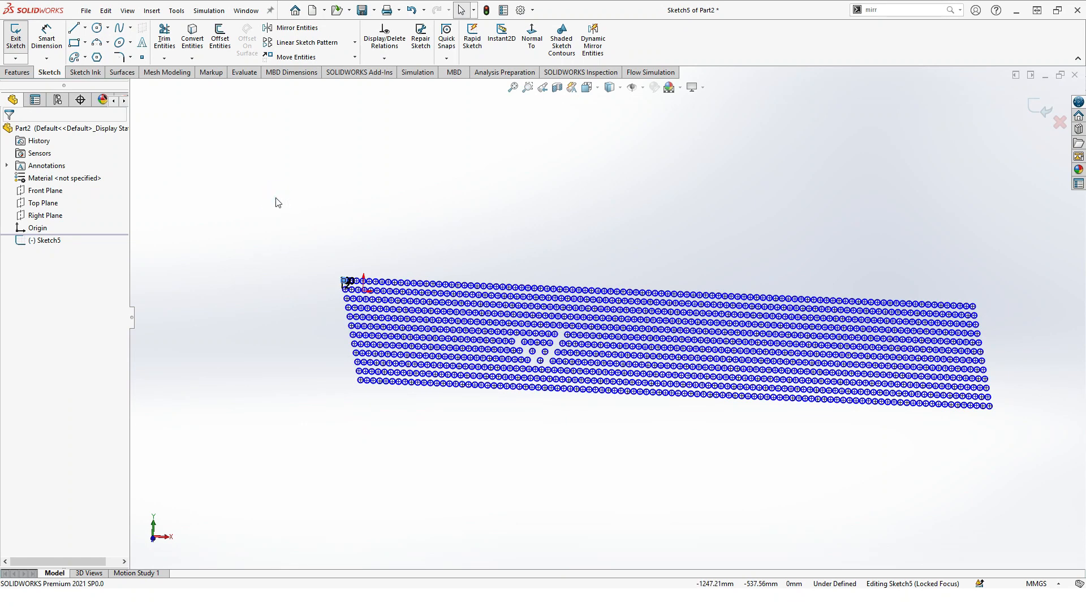
Step: Exit the circle pattern sketch and discard all changes made in it
click(1059, 126)
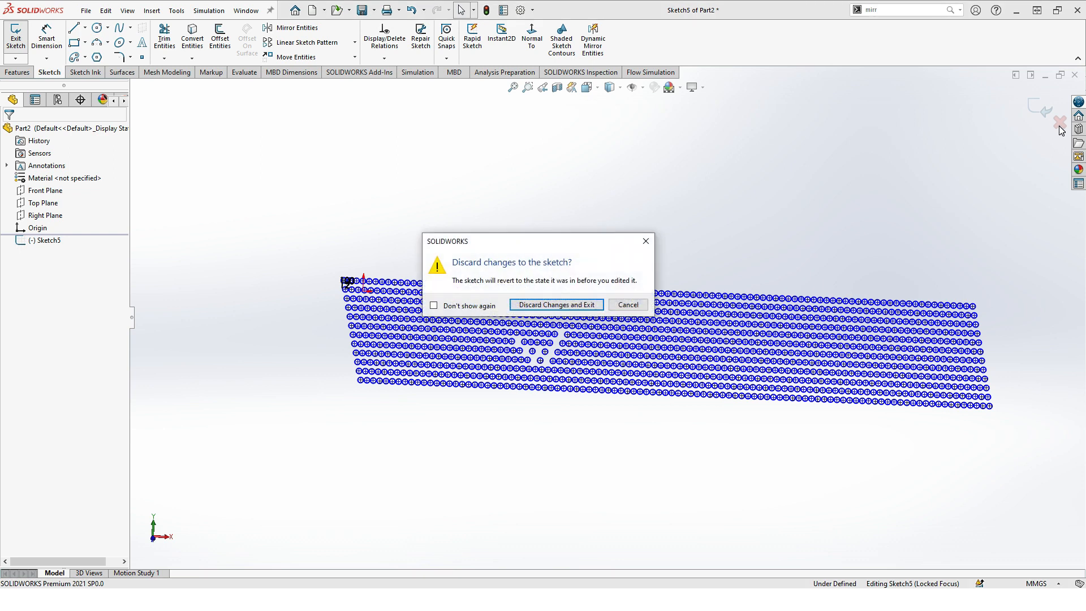
click(577, 305)
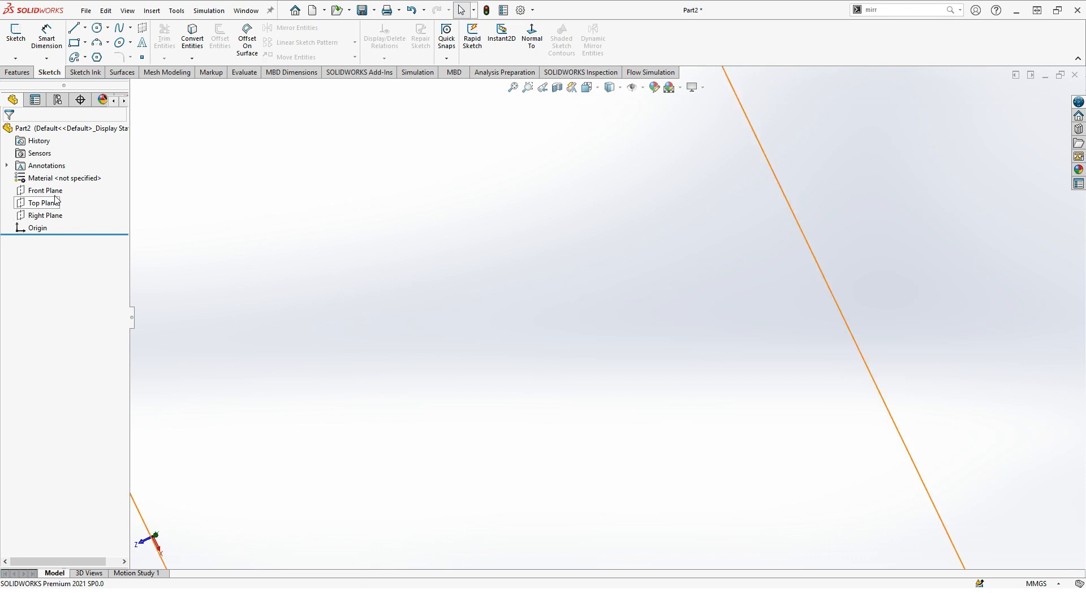
click(513, 89)
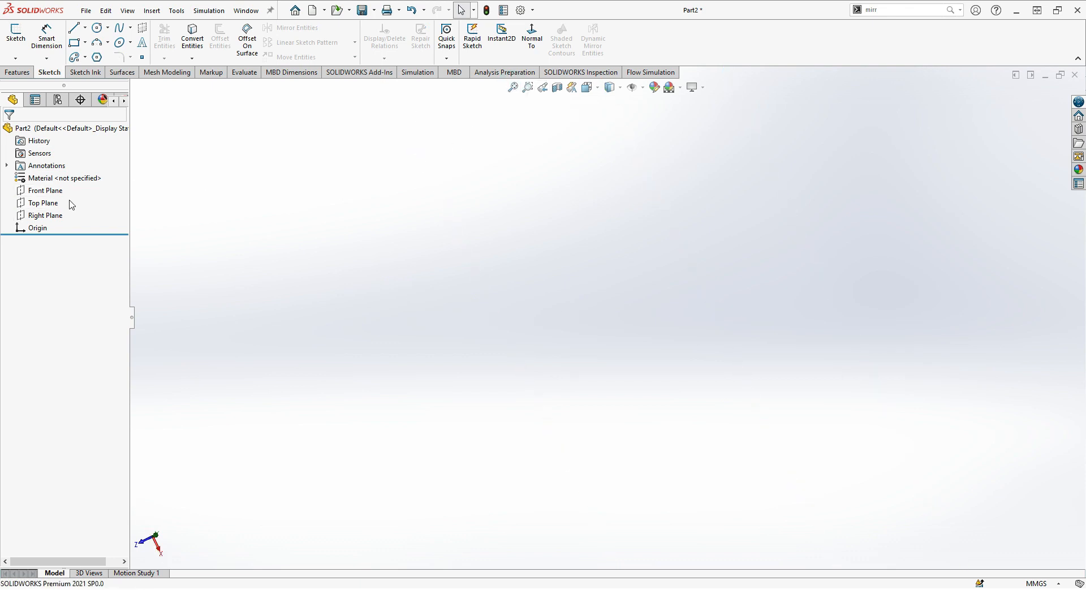
Step: Start a new sketch on the Front Plane and draw a circle of about 17.3 mm radius, roughly 132 mm left of the origin
click(63, 195)
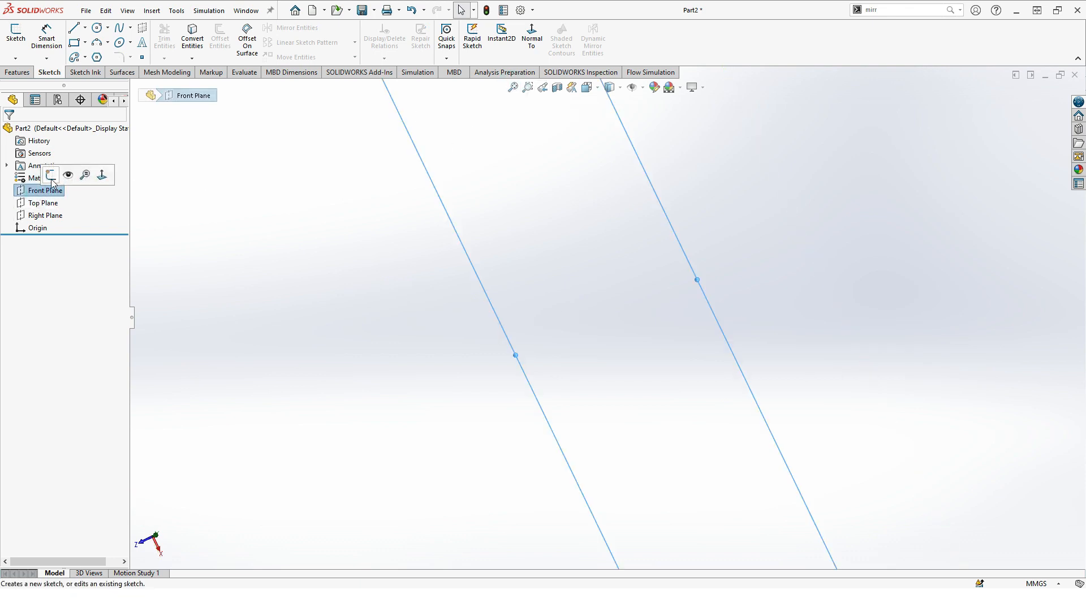
click(51, 180)
click(511, 90)
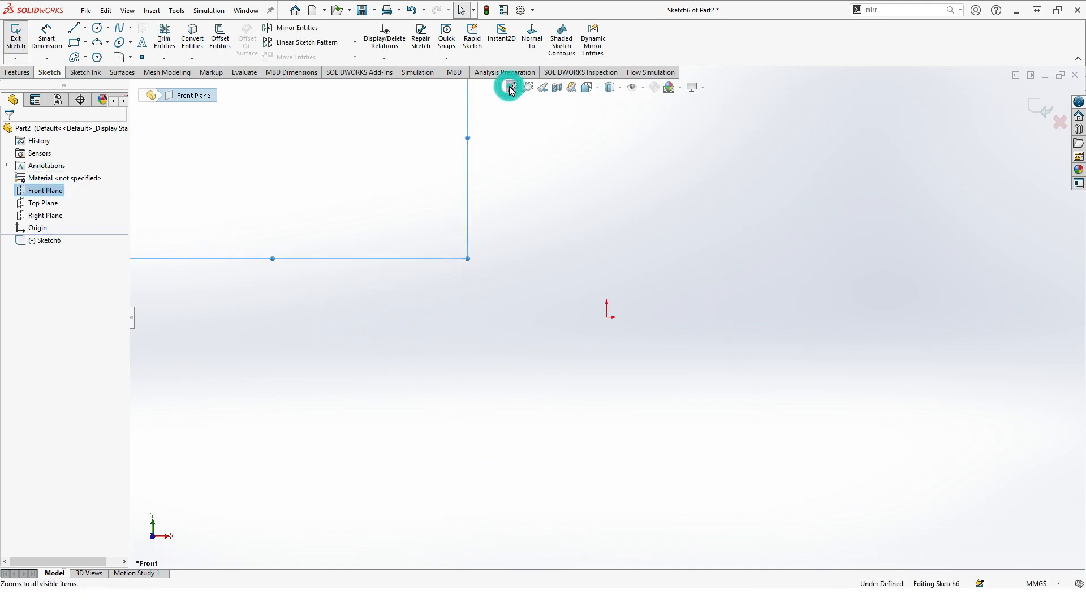
click(97, 28)
click(317, 303)
click(350, 327)
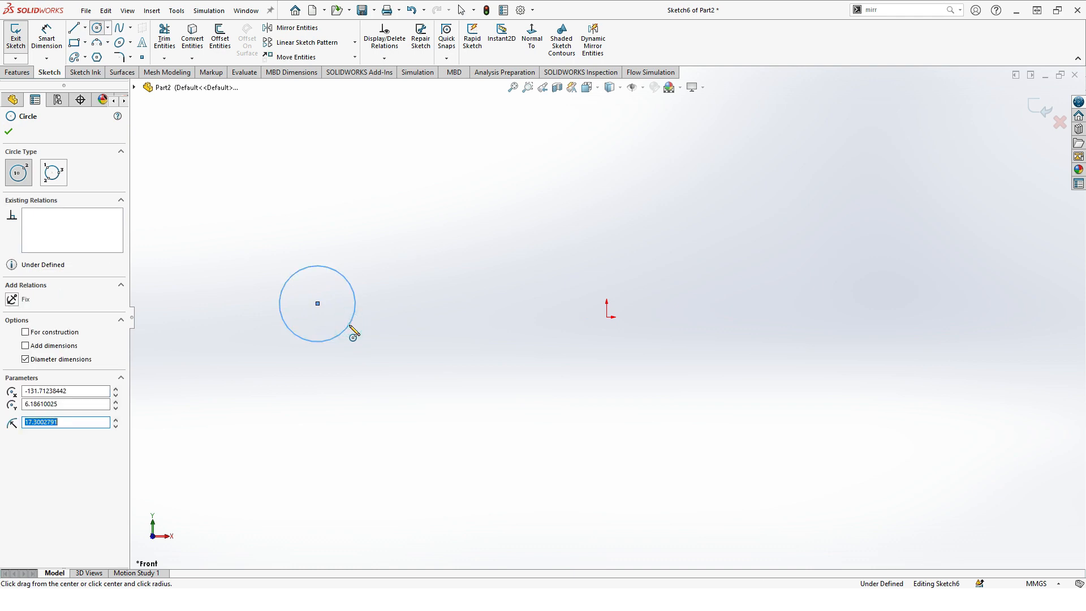
key(Escape)
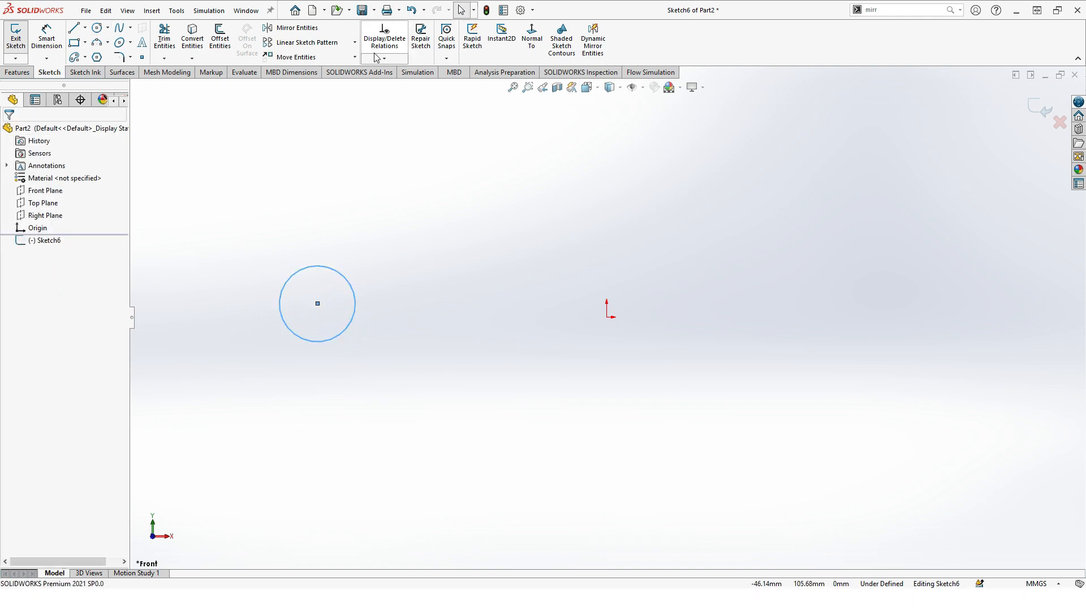
Step: Set up a circular sketch pattern of the circle around the origin with 8 instances
click(354, 43)
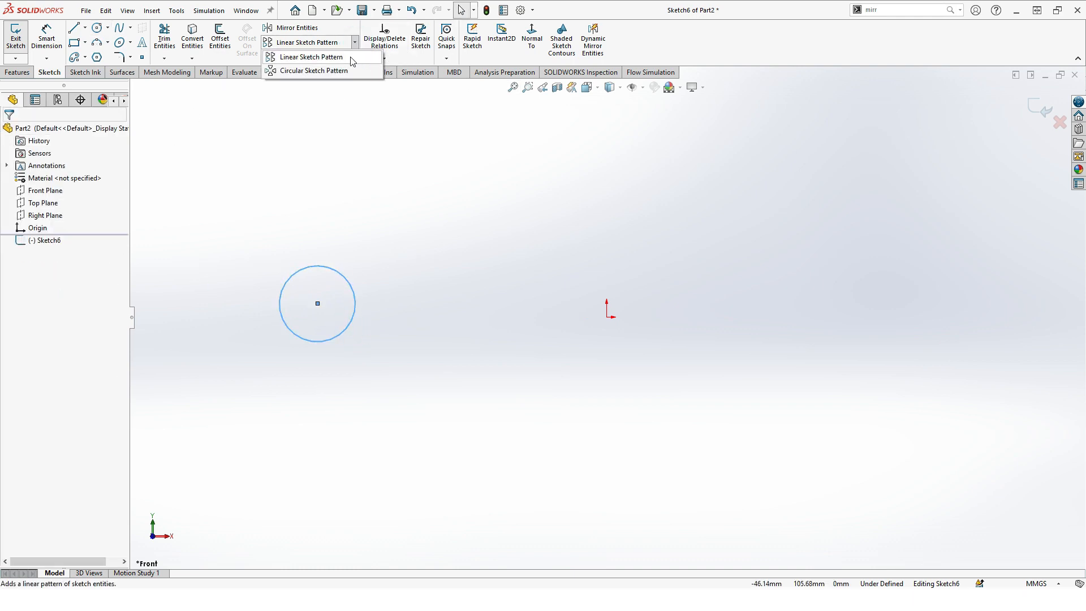
click(314, 71)
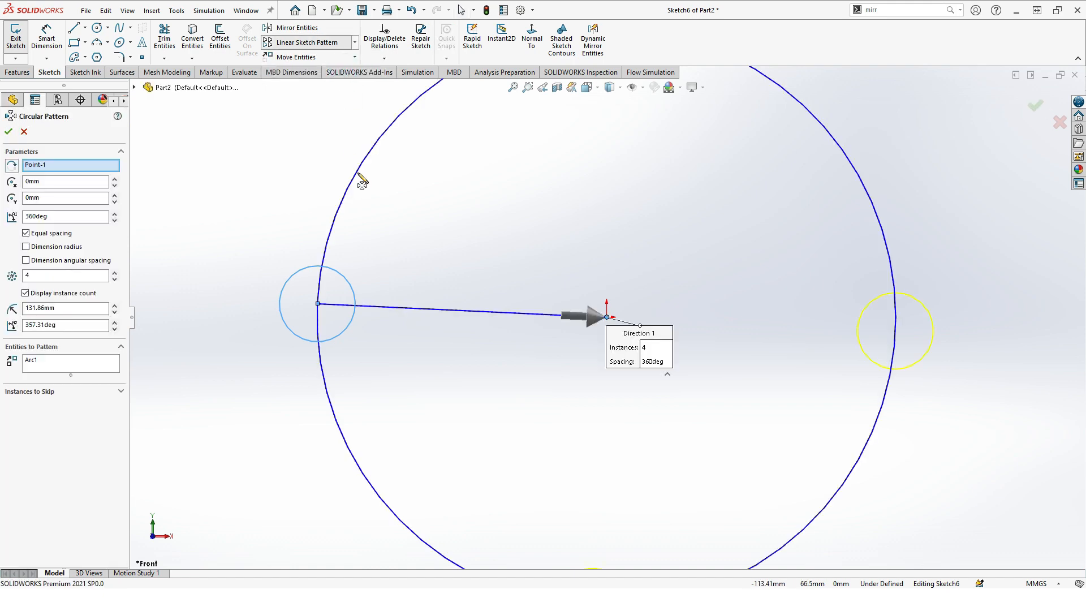
click(355, 43)
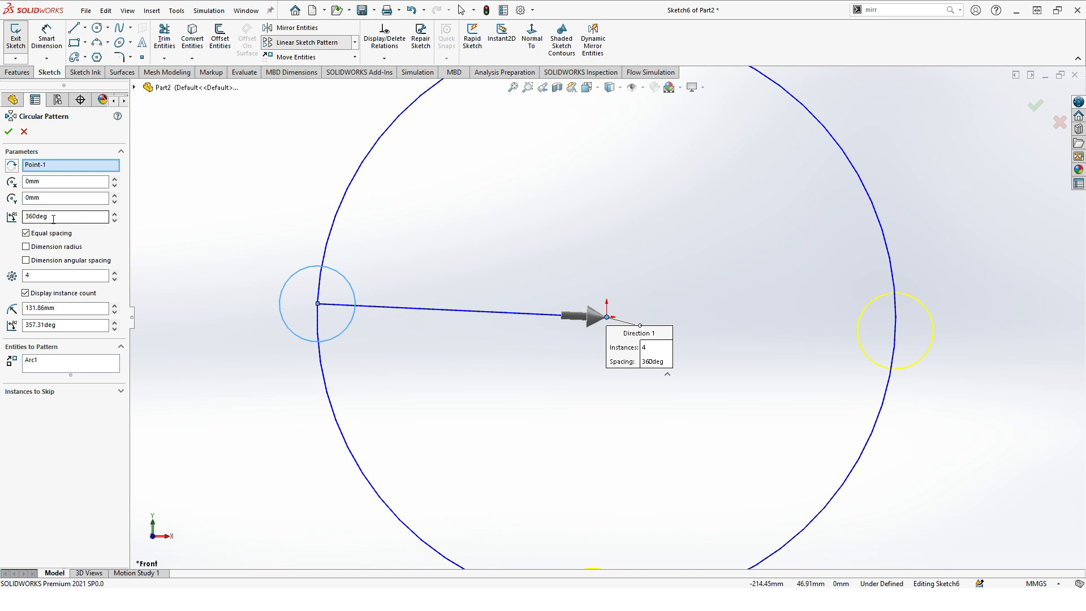
click(115, 272)
click(115, 272)
click(115, 272)
click(115, 272)
scroll(237, 255, down, 1)
scroll(326, 261, up, 4)
scroll(608, 321, up, 1)
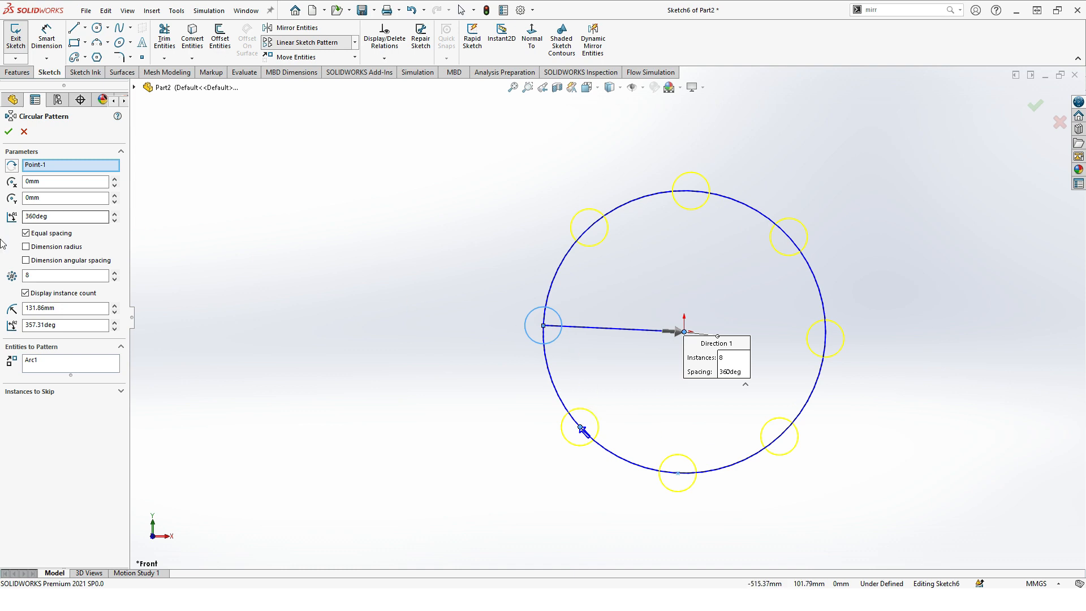
Step: Increase the circular pattern's instance count to 14
click(54, 276)
click(117, 274)
click(118, 273)
click(117, 274)
click(118, 274)
click(117, 274)
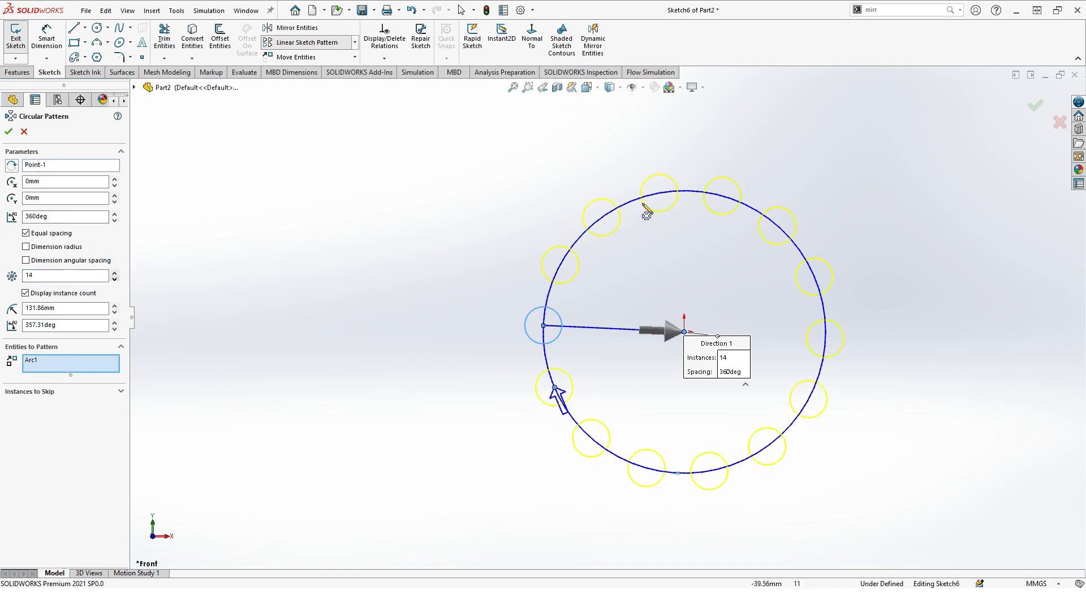
click(512, 88)
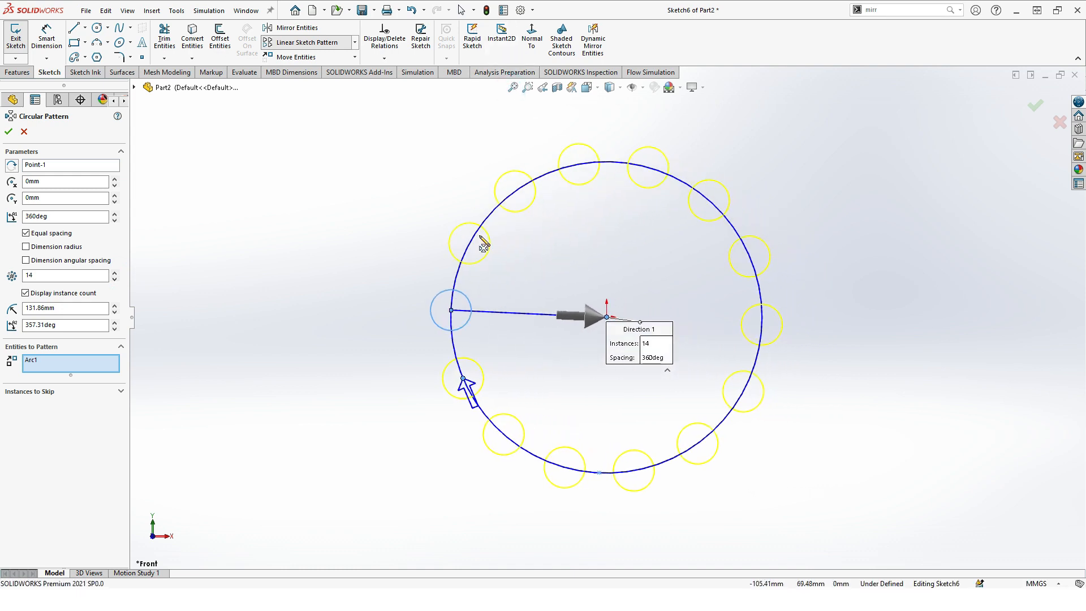
Step: Increase the circular pattern's radius to 171.86 mm
click(115, 306)
click(115, 306)
click(115, 315)
click(115, 316)
click(115, 316)
click(115, 313)
click(115, 313)
click(115, 313)
click(114, 312)
click(115, 313)
click(115, 306)
click(115, 306)
click(115, 306)
click(115, 306)
click(115, 306)
click(114, 306)
click(115, 306)
click(115, 306)
click(115, 306)
click(115, 306)
click(115, 306)
click(115, 306)
click(115, 313)
click(114, 307)
click(115, 312)
Step: Adjust the circular pattern's arc angle to 348.31 degrees
click(117, 324)
click(117, 323)
click(117, 324)
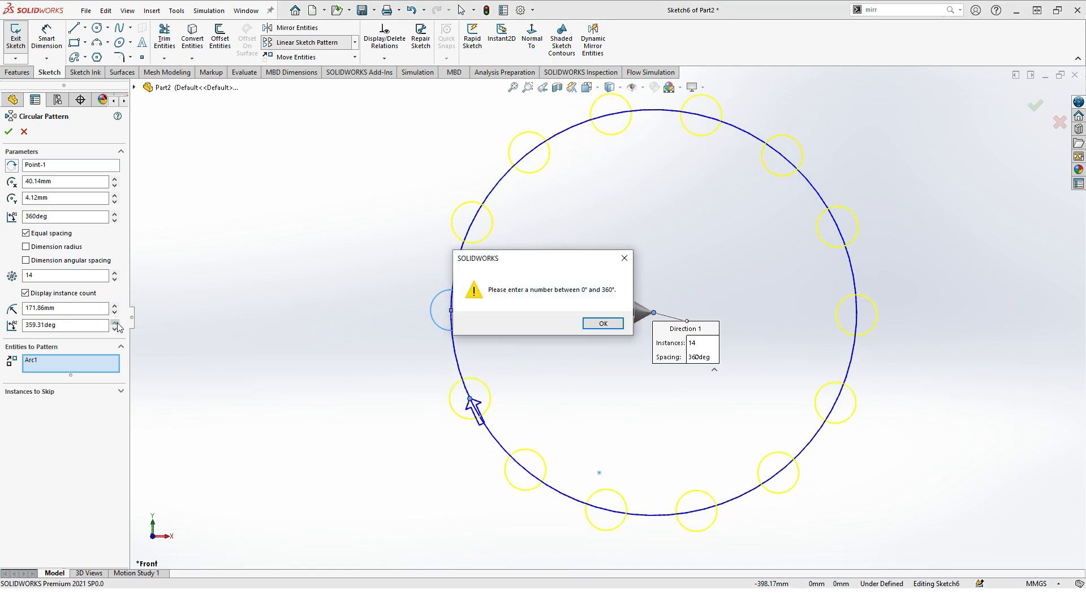
click(603, 324)
click(114, 328)
click(114, 328)
click(115, 328)
click(115, 328)
click(115, 328)
click(115, 329)
click(115, 328)
click(115, 328)
click(114, 329)
click(115, 329)
click(115, 329)
click(115, 329)
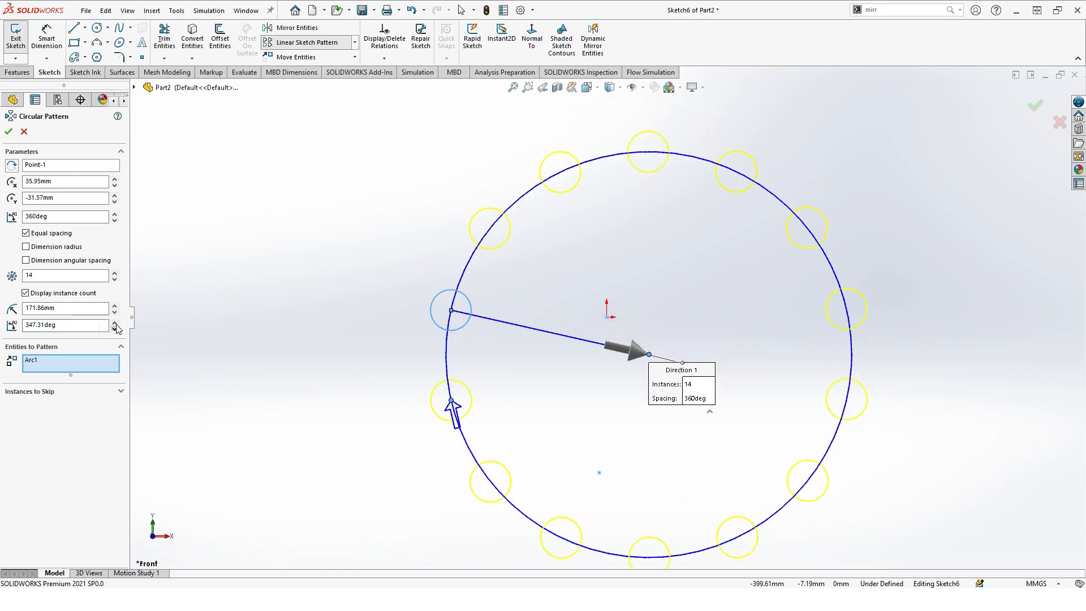
click(115, 321)
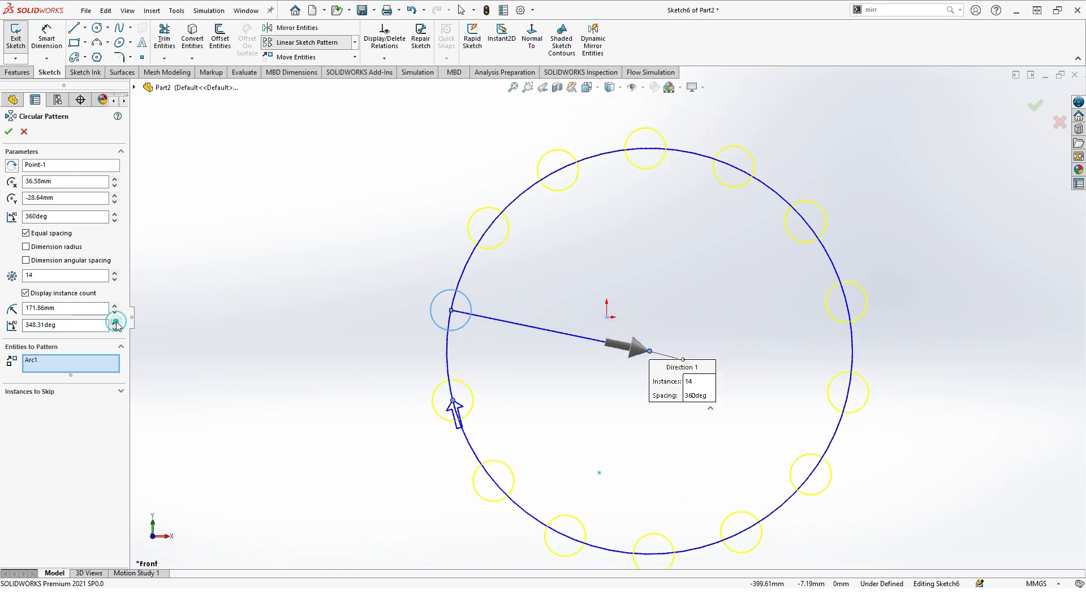
Step: Skip instance 3, the upper-left circle, in the circular pattern
click(123, 390)
click(67, 413)
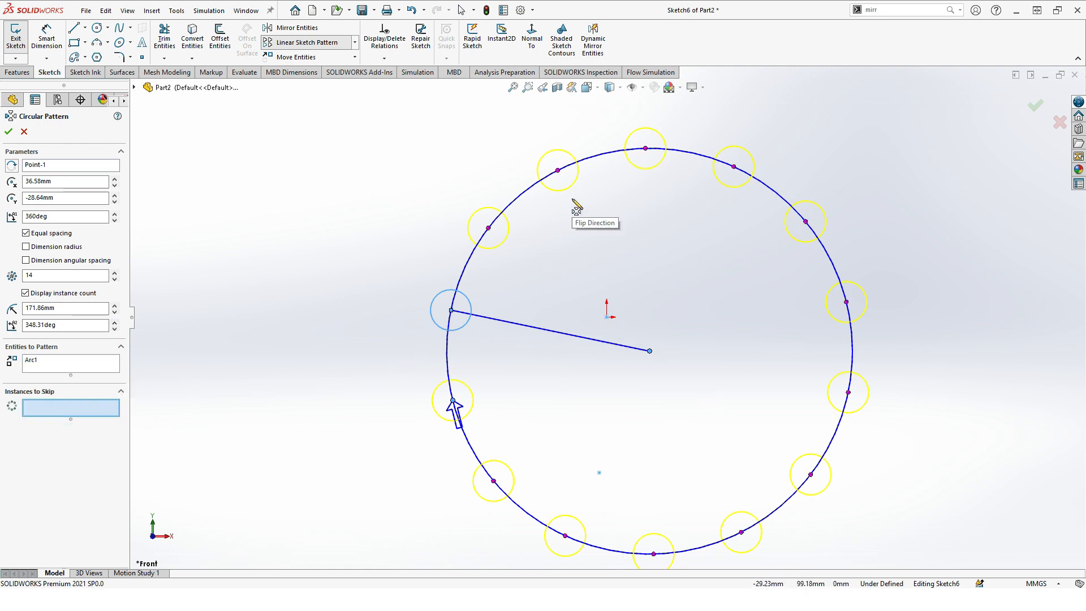
click(557, 170)
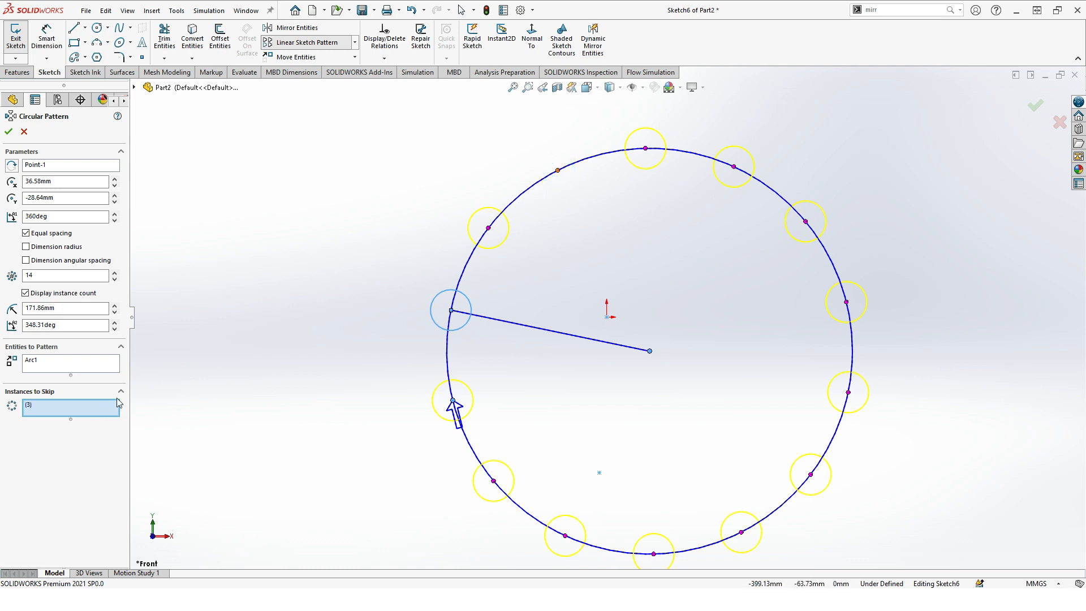
Step: Create the circular pattern with the Dimension radius and Dimension angular spacing options turned off
click(26, 249)
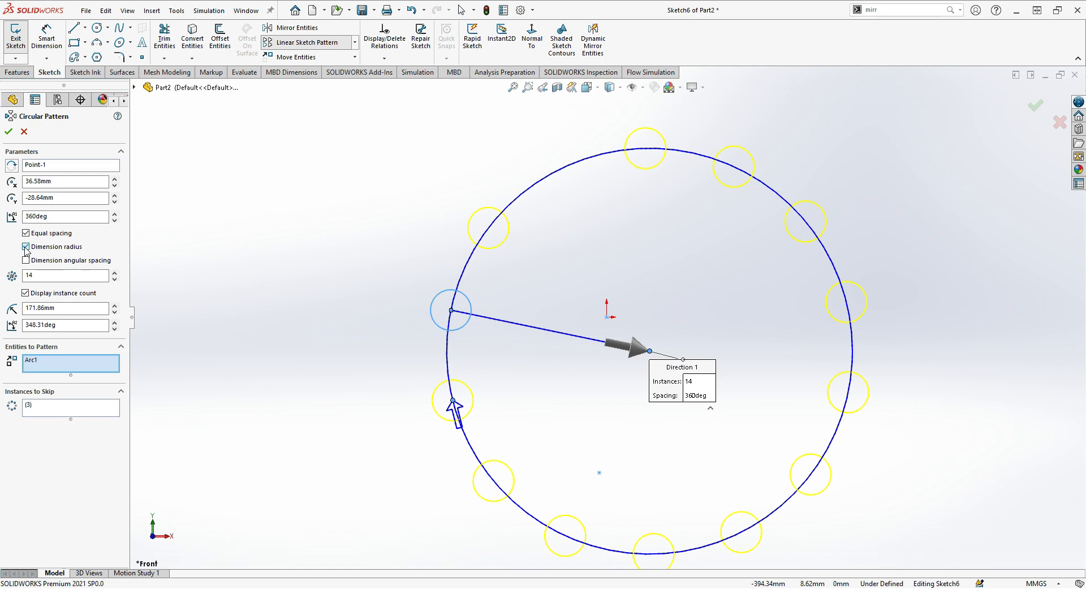
click(26, 245)
click(26, 246)
click(26, 261)
click(26, 260)
click(9, 131)
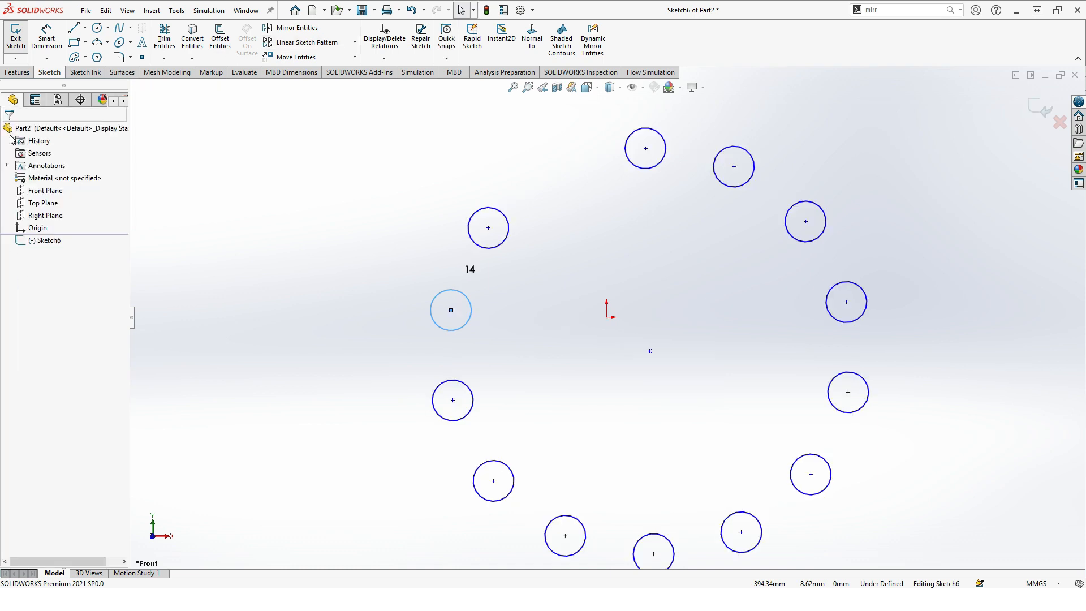
click(512, 87)
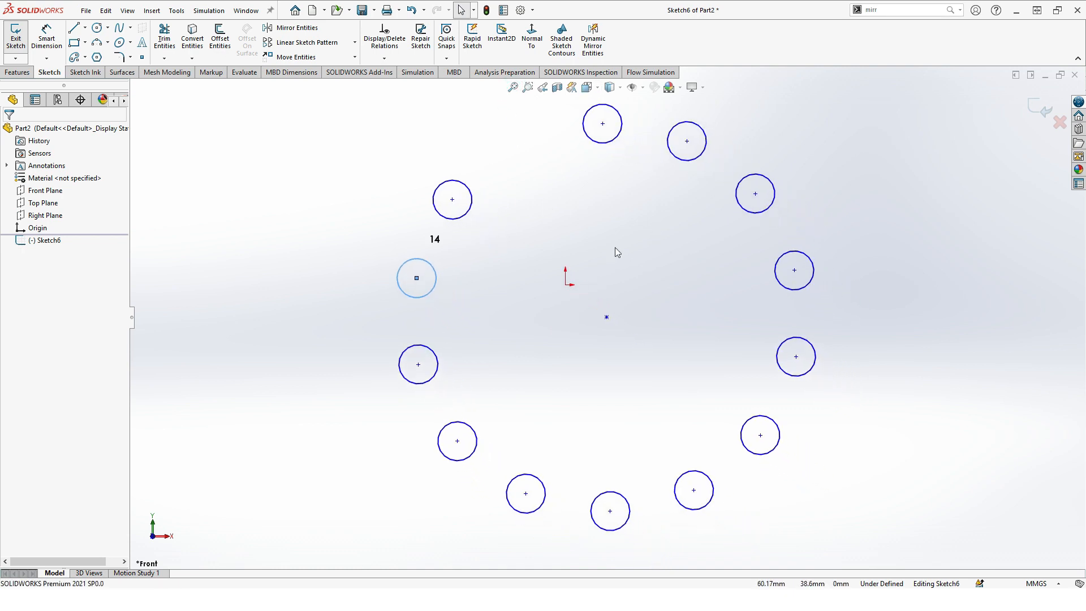
click(512, 315)
Step: Edit the circular pattern through the original circle's Patterned relation and set its number of instances to 18
click(433, 291)
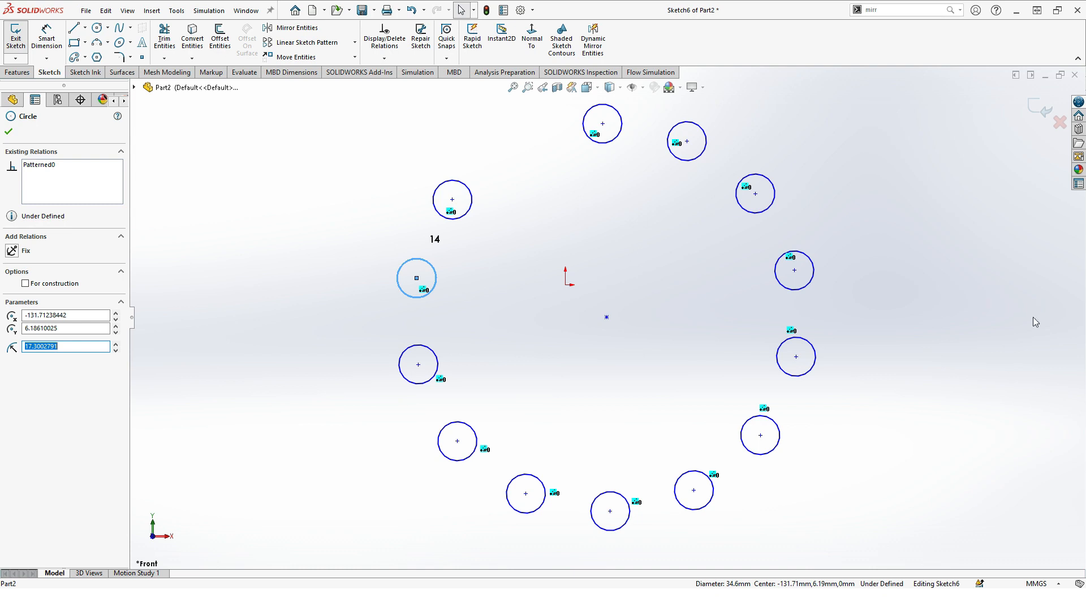
click(43, 169)
right_click(44, 168)
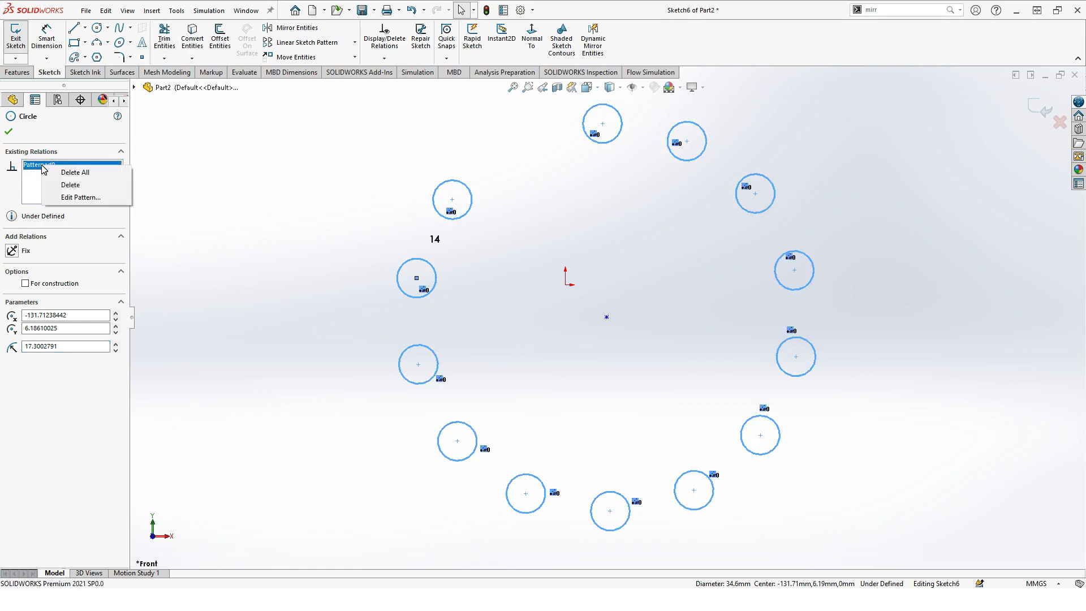
click(80, 197)
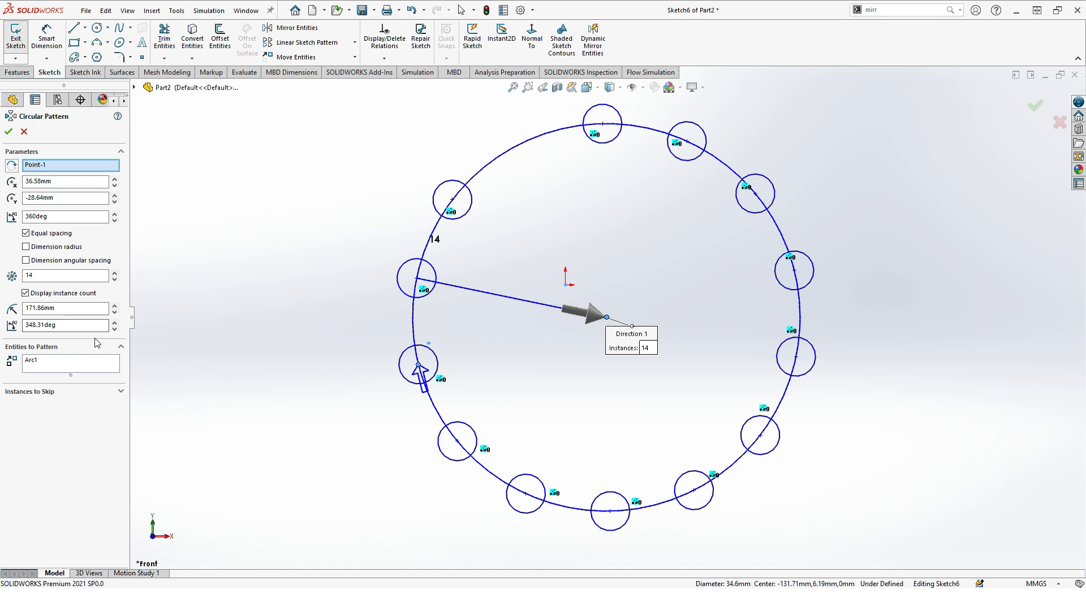
click(65, 328)
click(77, 310)
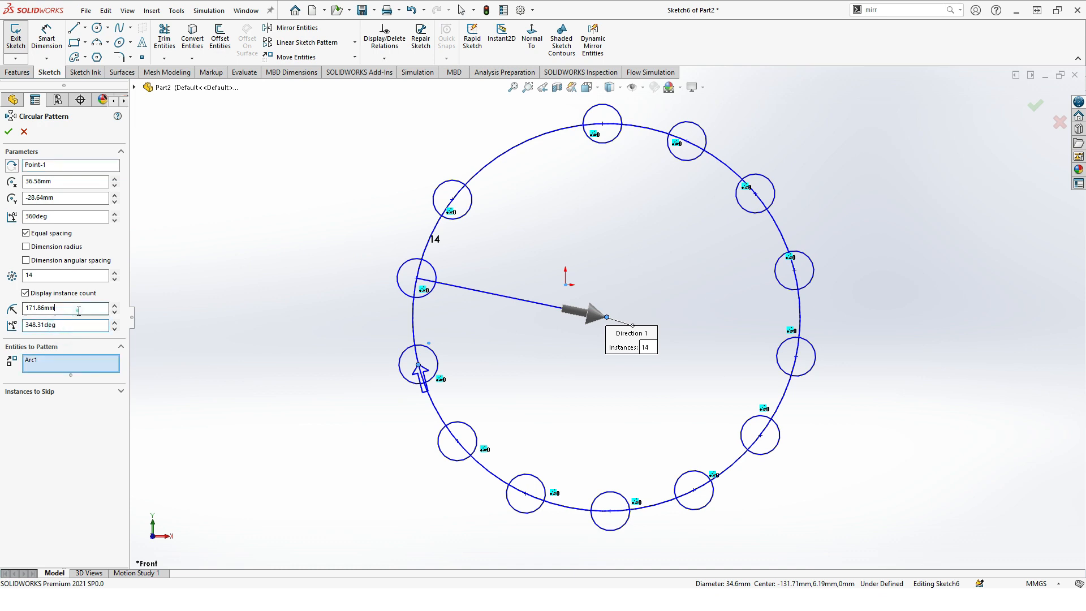
click(115, 278)
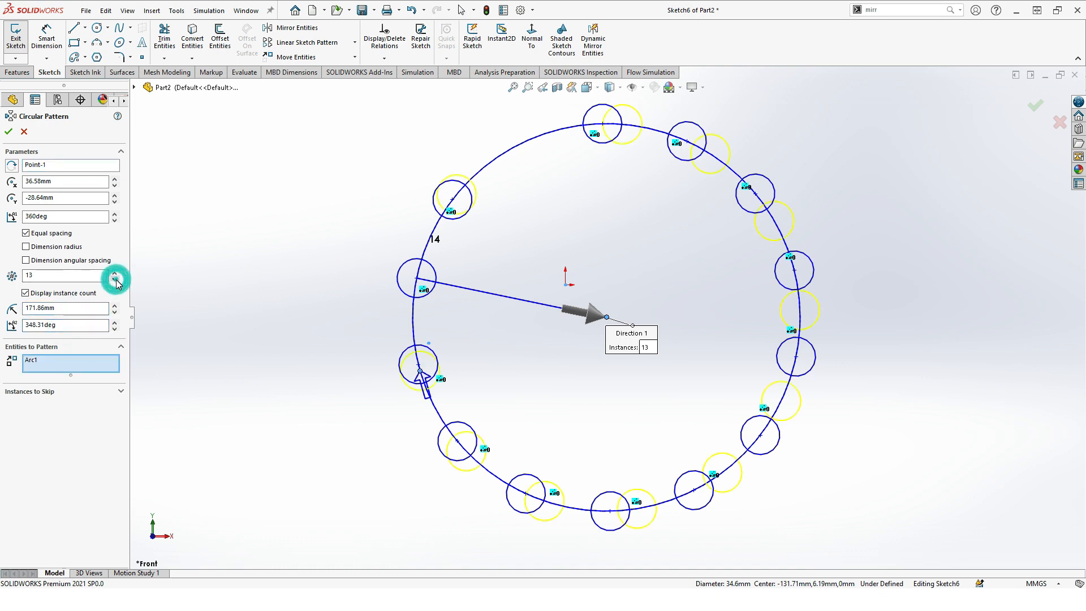
click(113, 271)
click(113, 272)
click(113, 271)
click(113, 272)
click(113, 272)
click(114, 278)
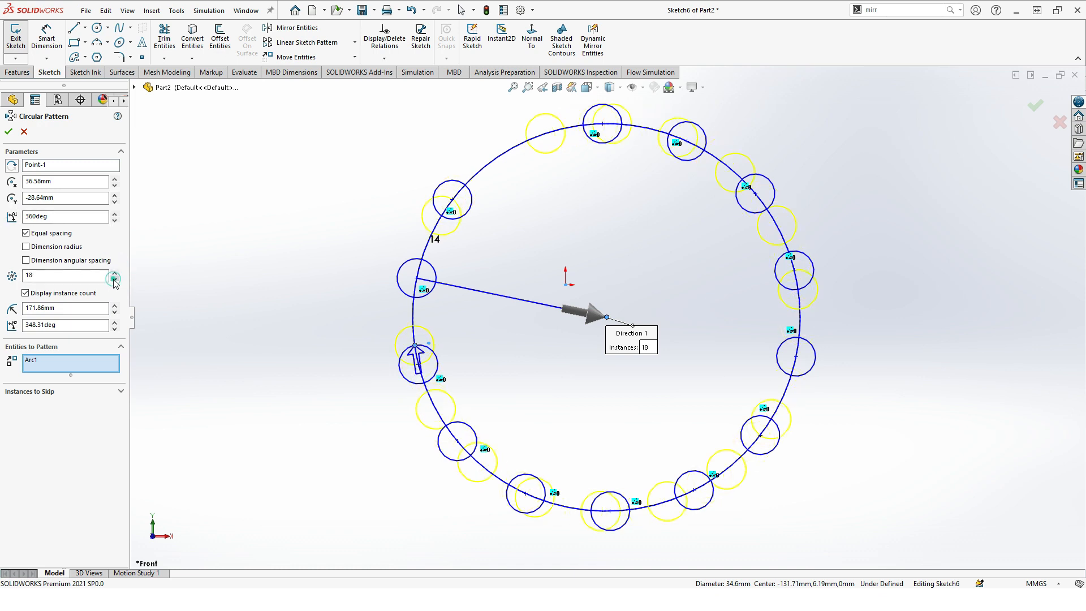
click(9, 132)
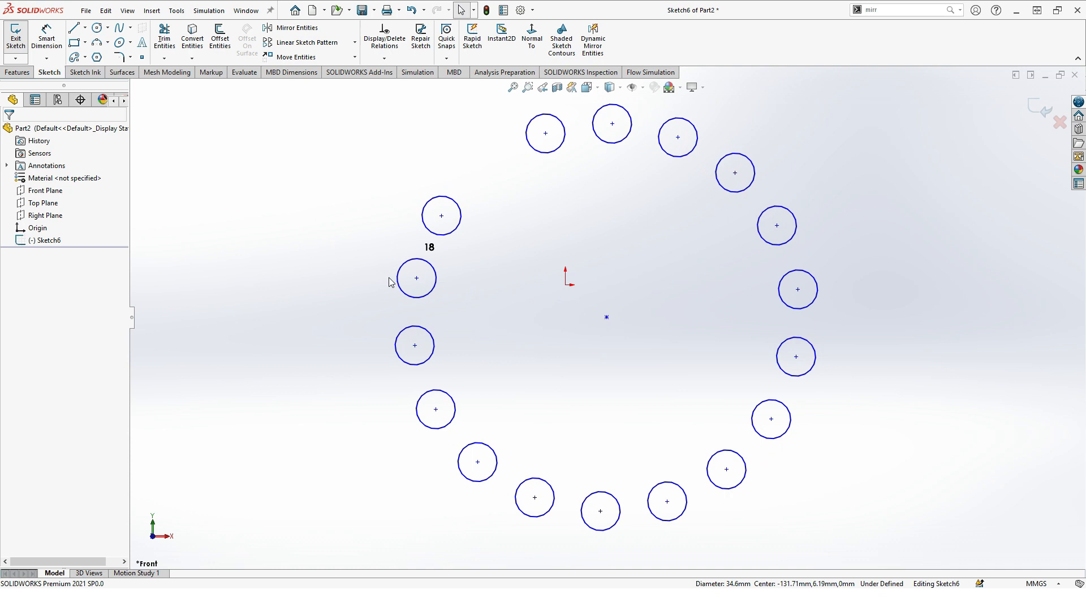
Step: Exit the sketch holding the circular pattern
scroll(390, 281, down, 4)
scroll(395, 282, up, 5)
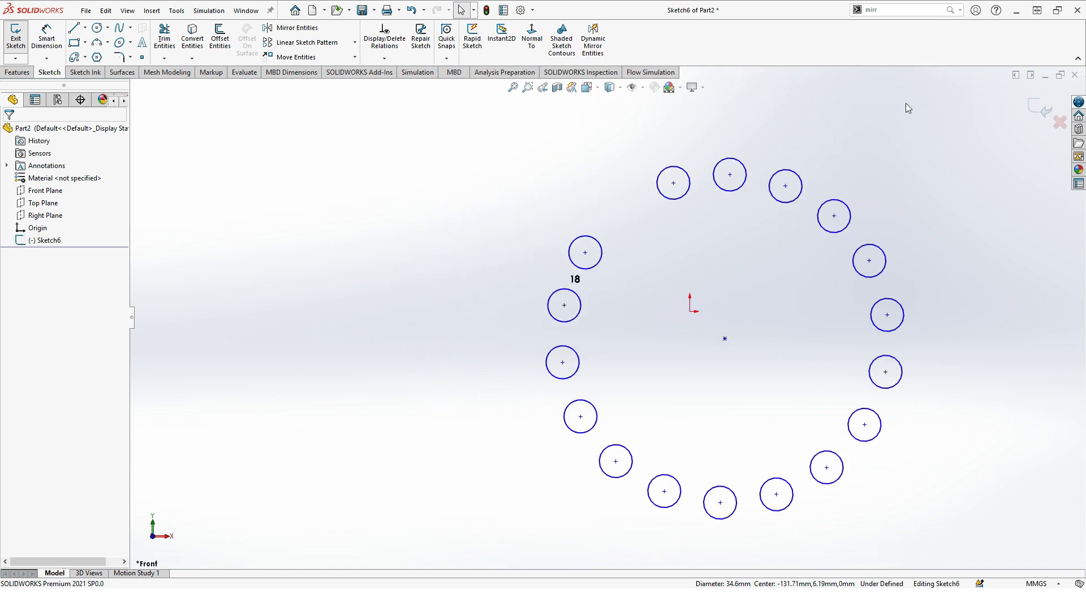
click(1046, 118)
scroll(436, 347, down, 2)
click(287, 356)
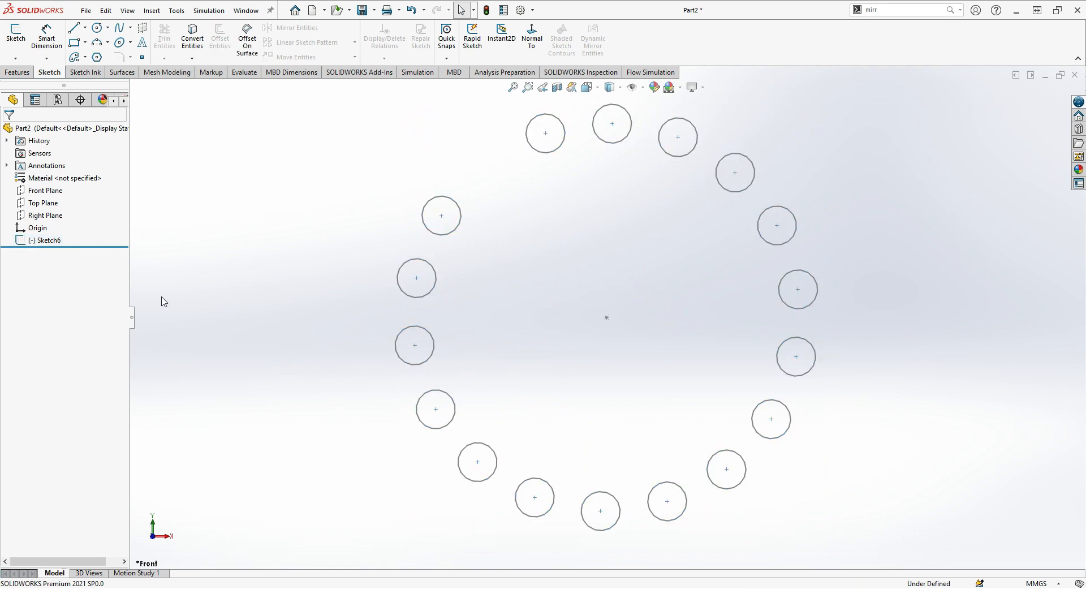
Step: Reopen Sketch6 for editing
right_click(44, 249)
click(45, 242)
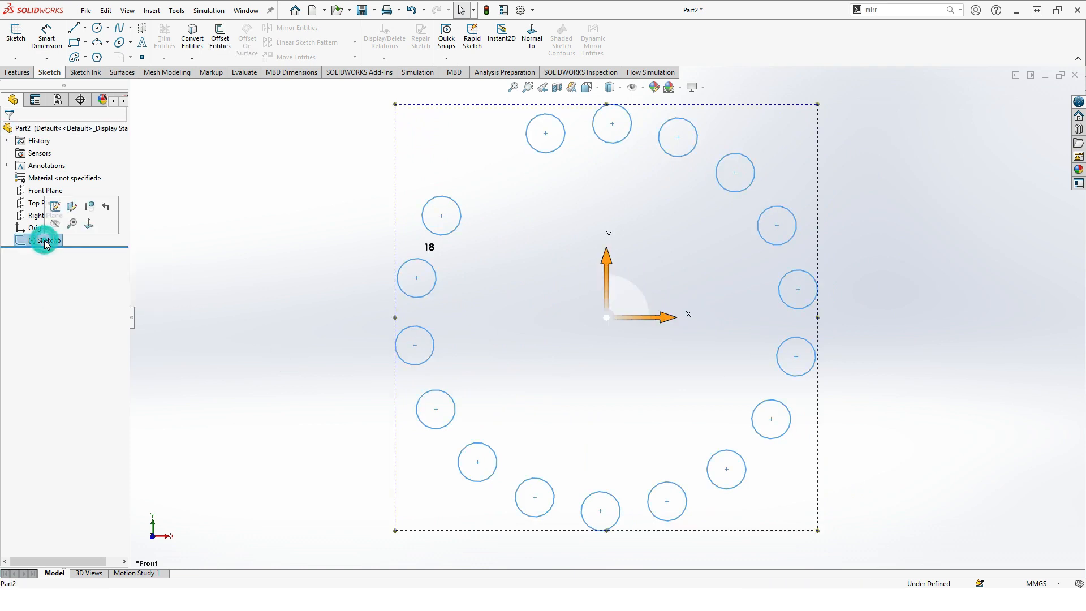
right_click(45, 242)
click(56, 208)
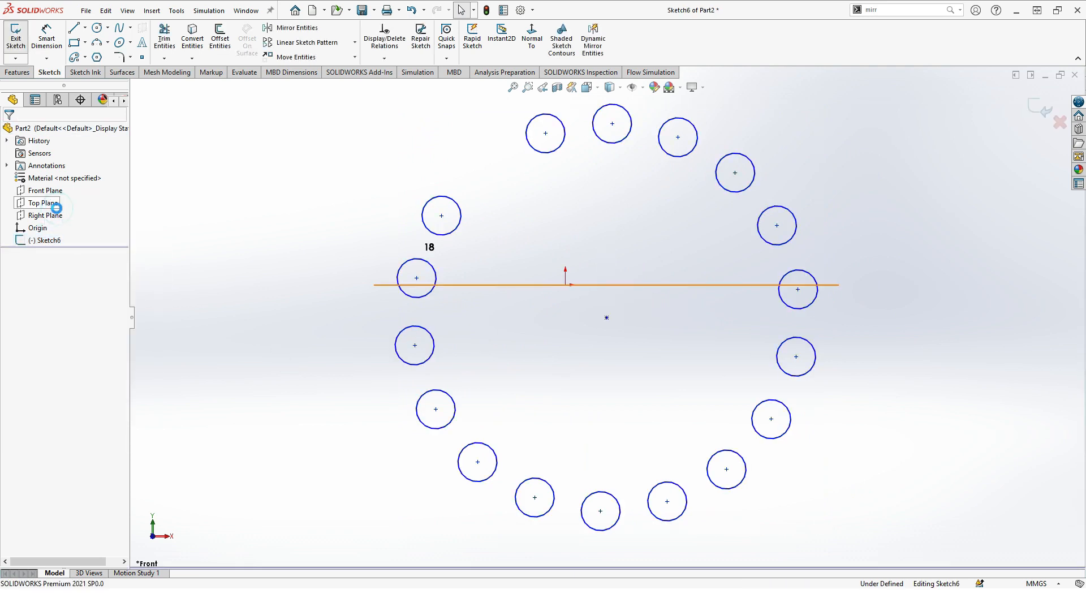
Step: Enlarge the patterned circles to about 47 mm in diameter by resizing the upper-left circle
scroll(462, 339, down, 2)
scroll(467, 335, up, 3)
scroll(503, 240, down, 2)
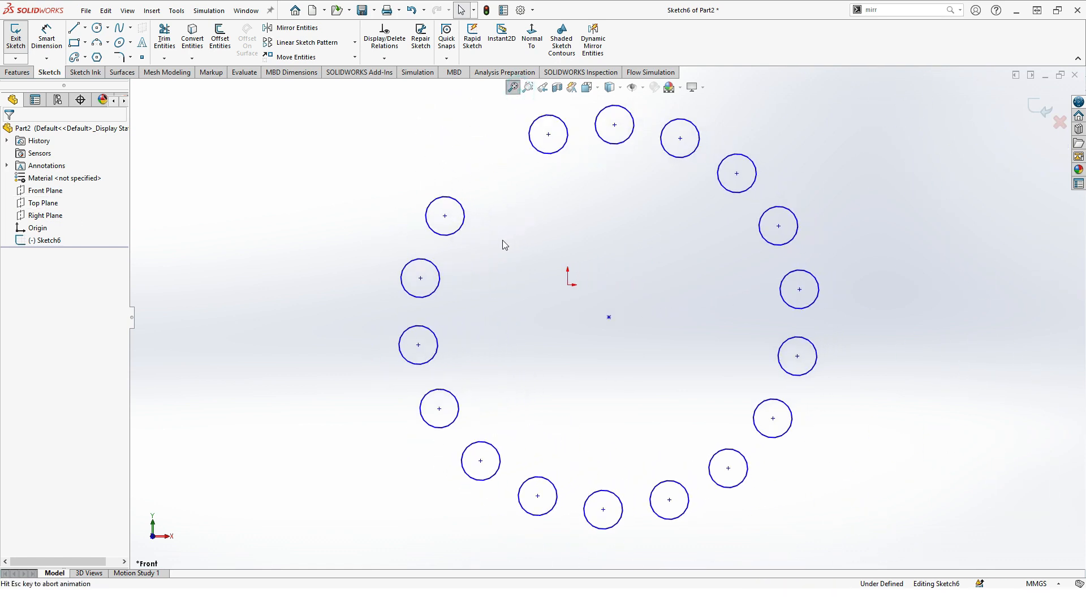
click(455, 228)
mouse_move(483, 215)
mouse_down()
mouse_move(498, 204)
mouse_move(487, 164)
mouse_move(438, 243)
mouse_move(451, 220)
mouse_move(459, 242)
mouse_move(467, 213)
mouse_move(463, 261)
mouse_move(479, 210)
mouse_move(475, 238)
mouse_move(468, 216)
mouse_up()
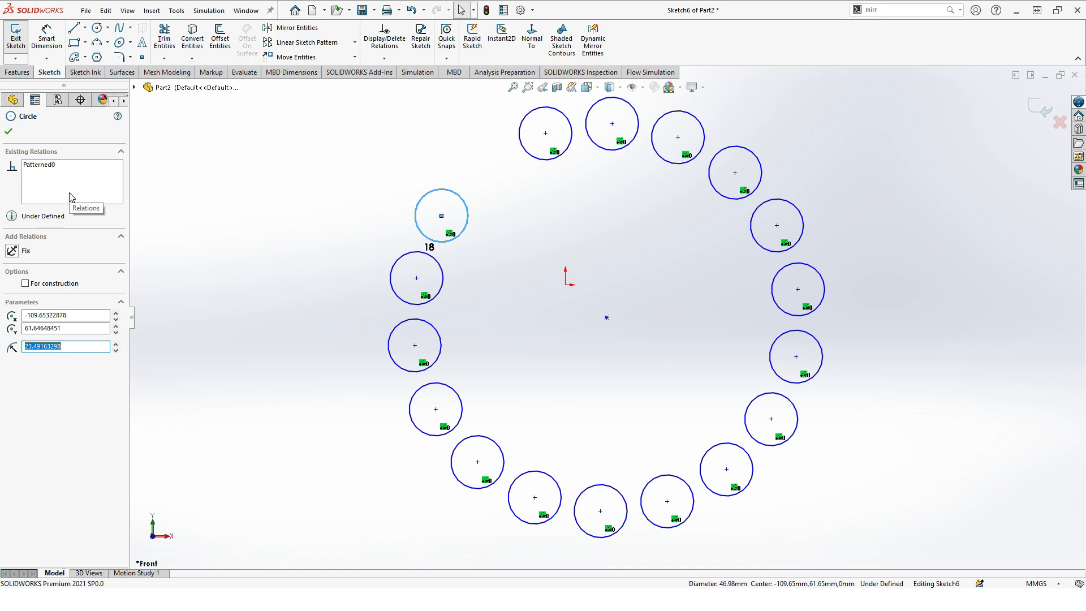
Step: Edit the circular pattern through the resized circle's Patterned relation and set its number of instances to 10
click(43, 166)
right_click(43, 166)
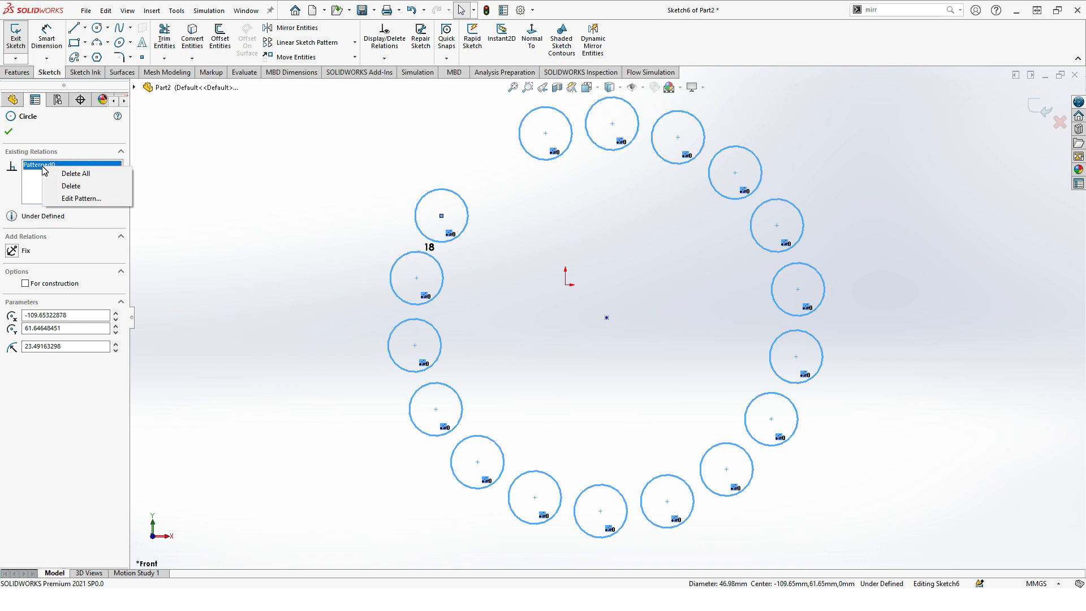
click(67, 198)
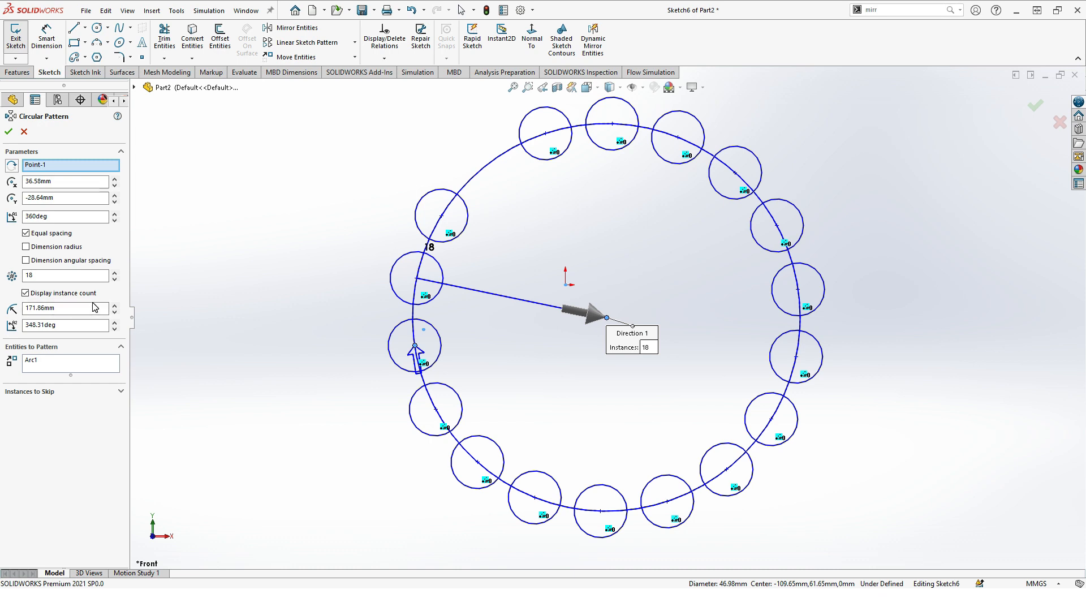
drag(79, 275, 18, 273)
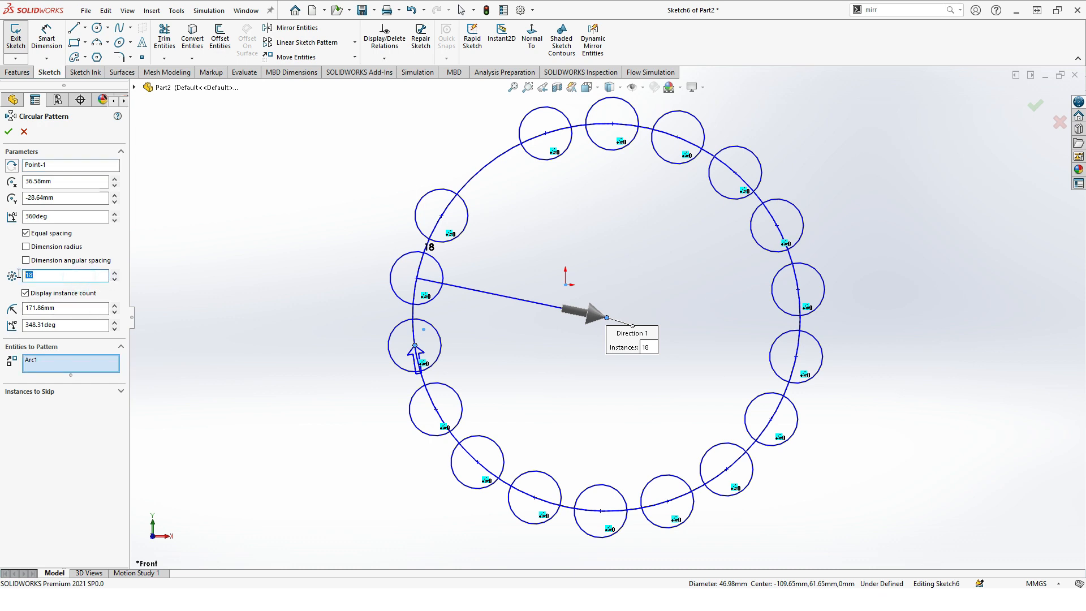
text(10)
key(Return)
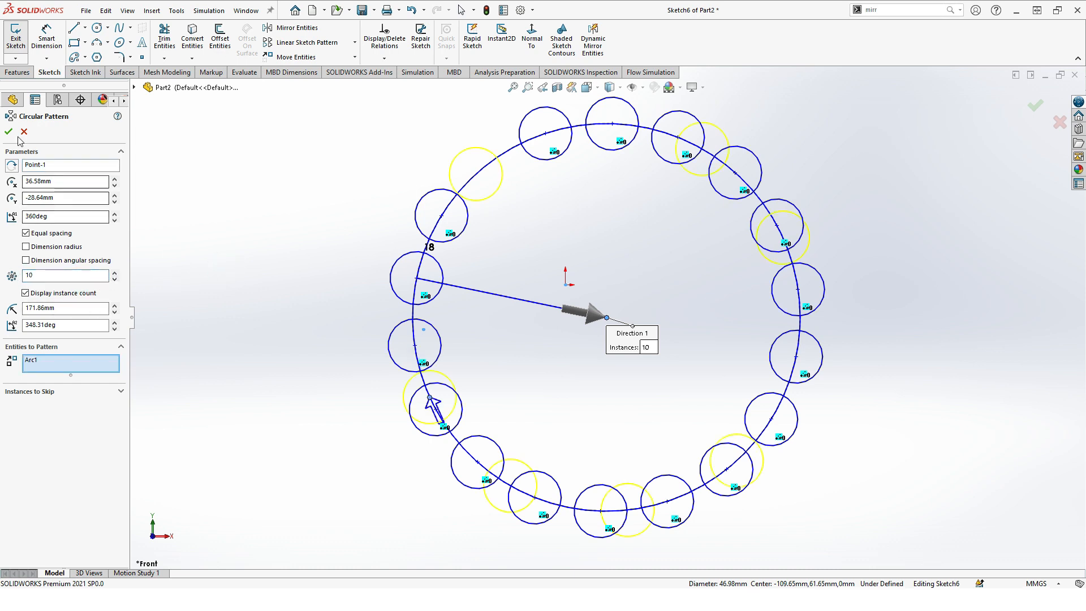
key(Return)
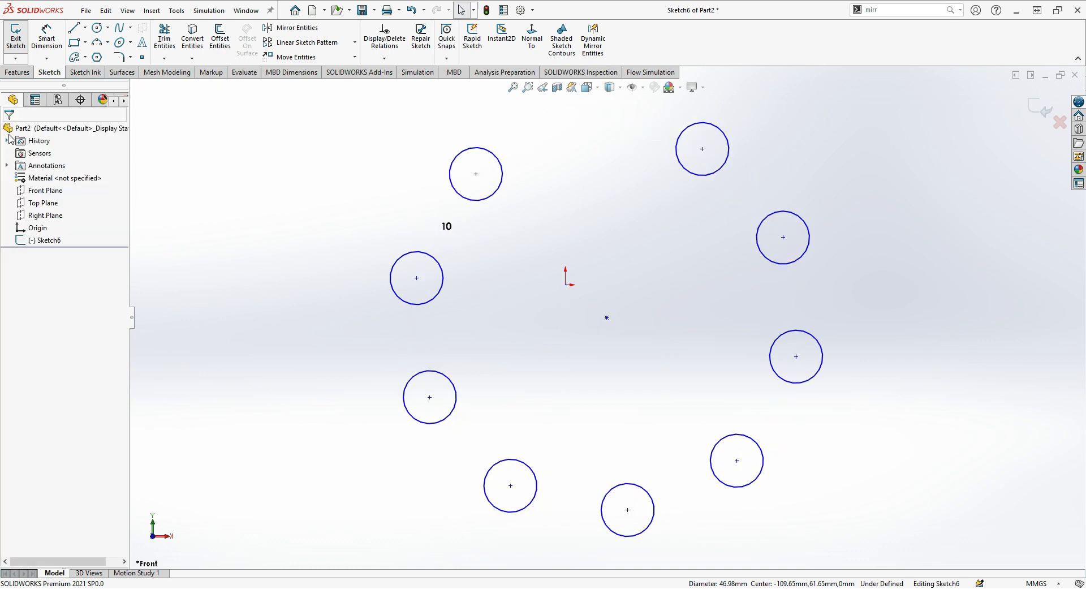
click(513, 88)
click(355, 46)
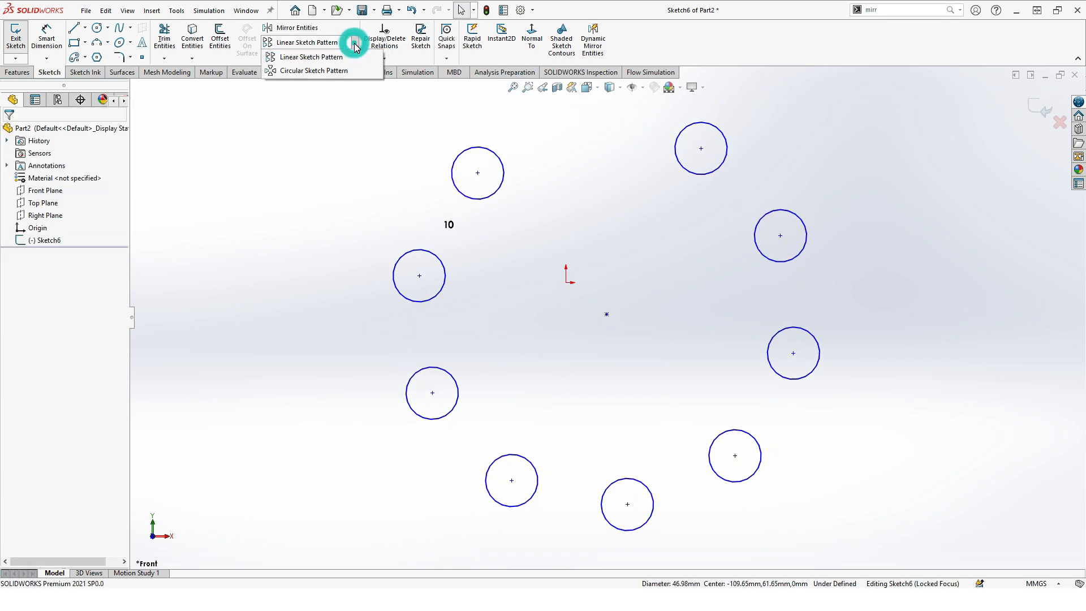
click(355, 44)
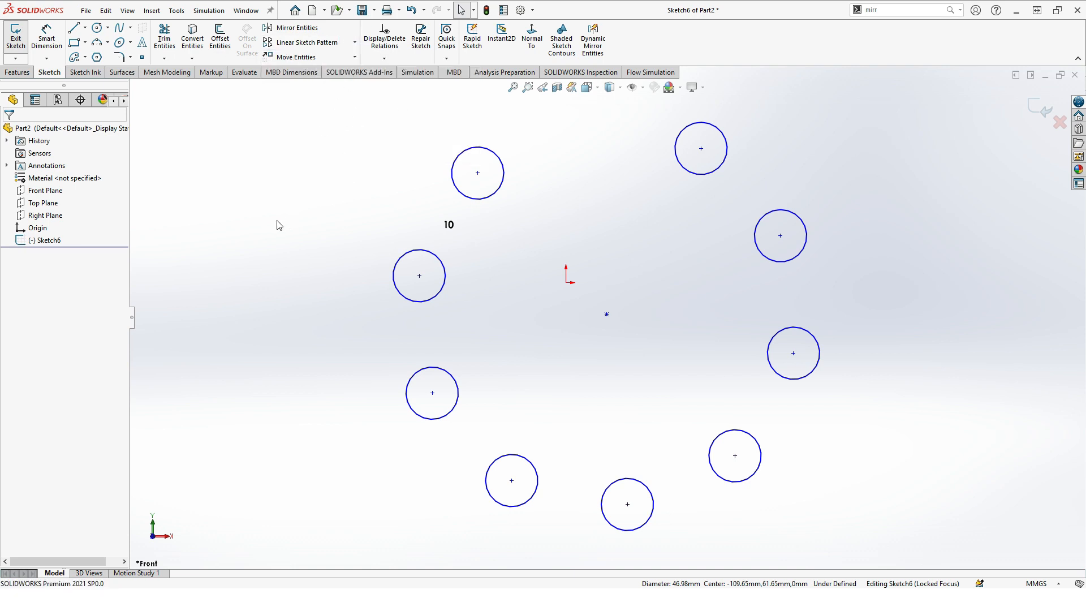
Step: Try to move the upper-left circle with Move Entities, using the neighbouring left circle's centre as start point and the origin as destination
click(355, 57)
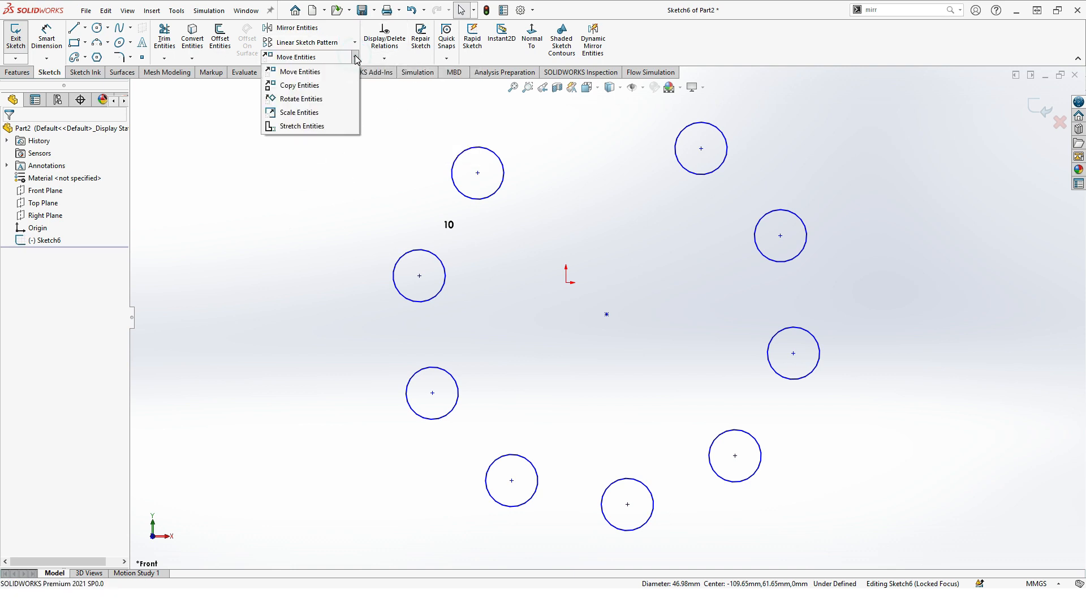
click(328, 74)
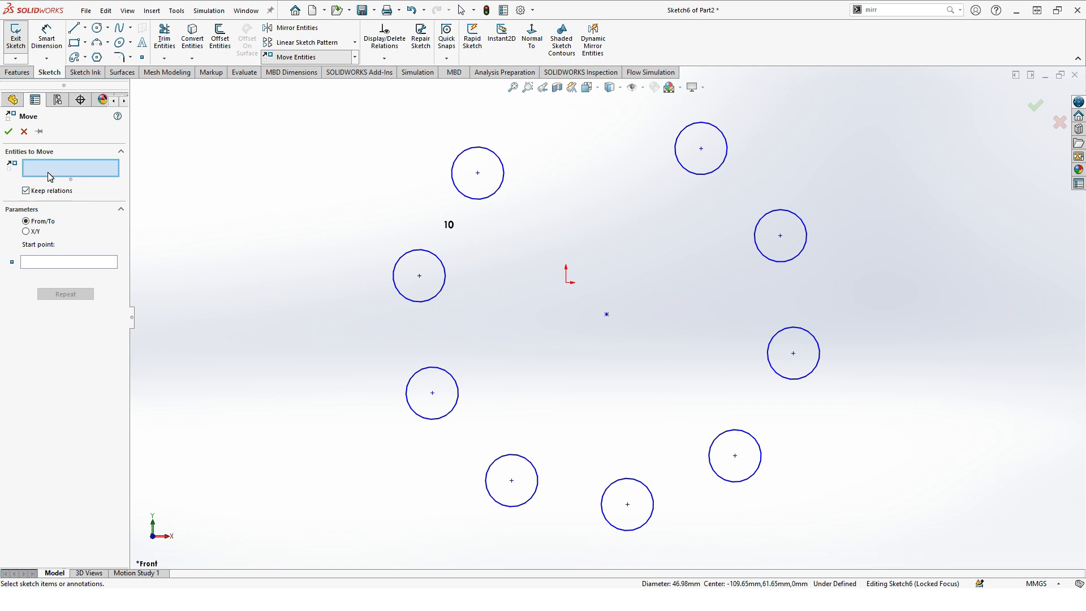
click(495, 196)
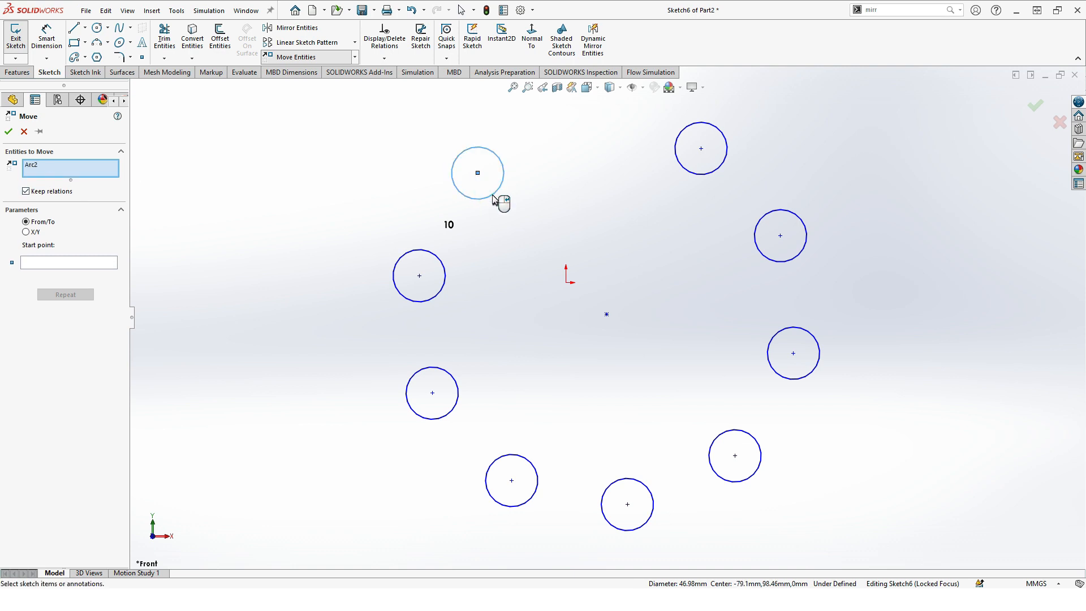
click(43, 264)
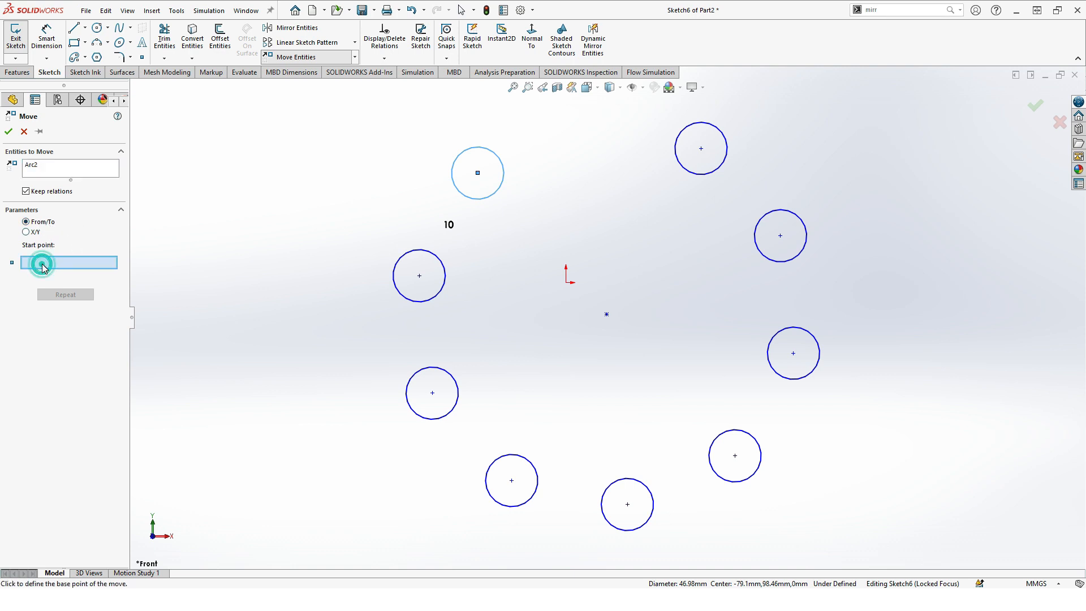
click(419, 276)
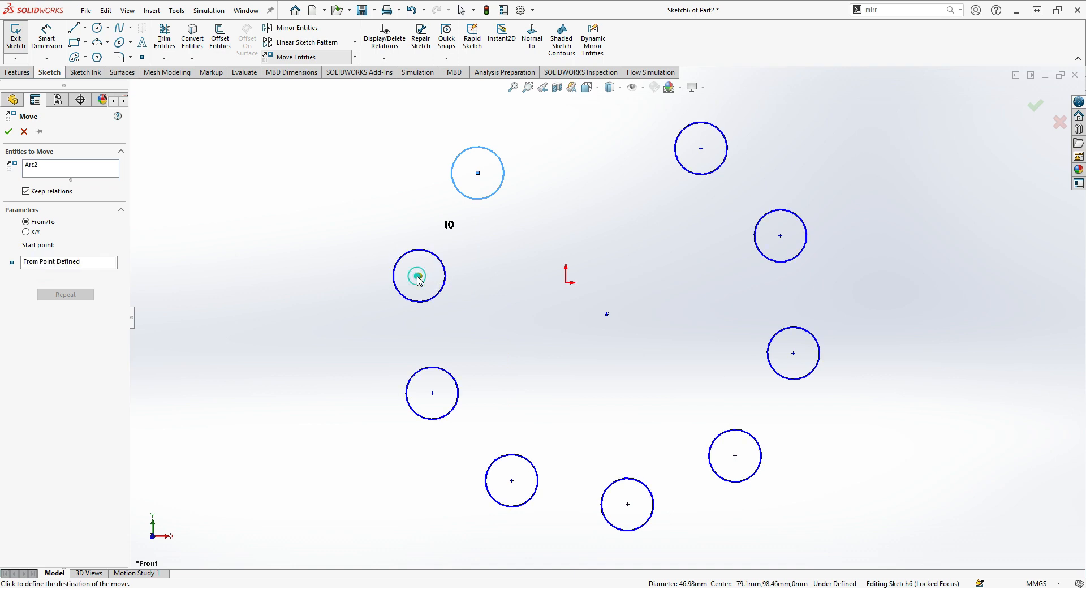
click(567, 284)
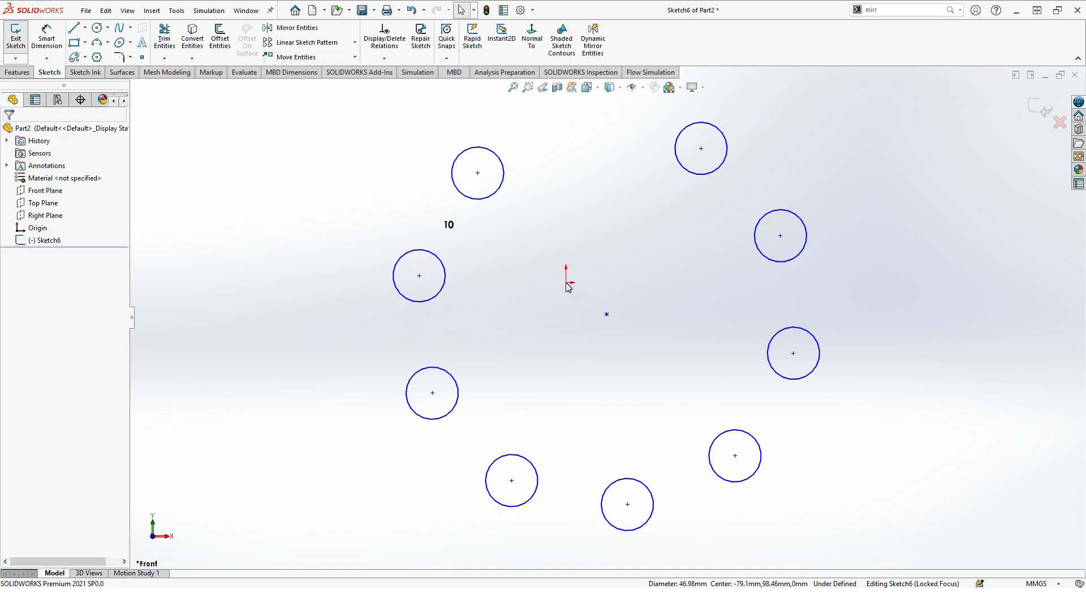
scroll(435, 222, down, 4)
scroll(468, 236, up, 7)
click(513, 88)
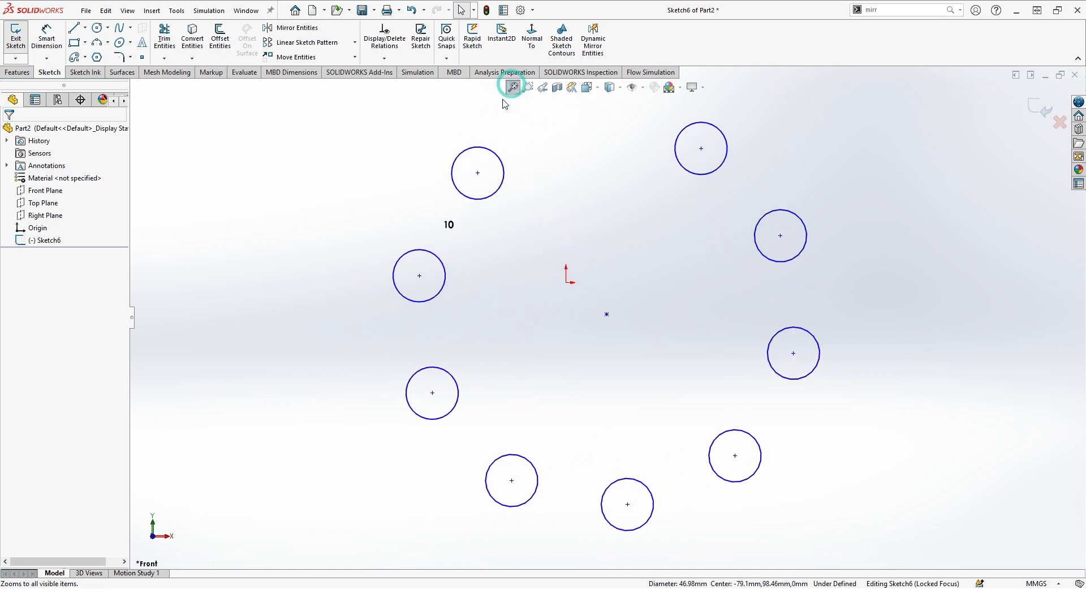
Step: Exit Sketch6 discarding its changes, and delete the sketch from the part
click(1059, 120)
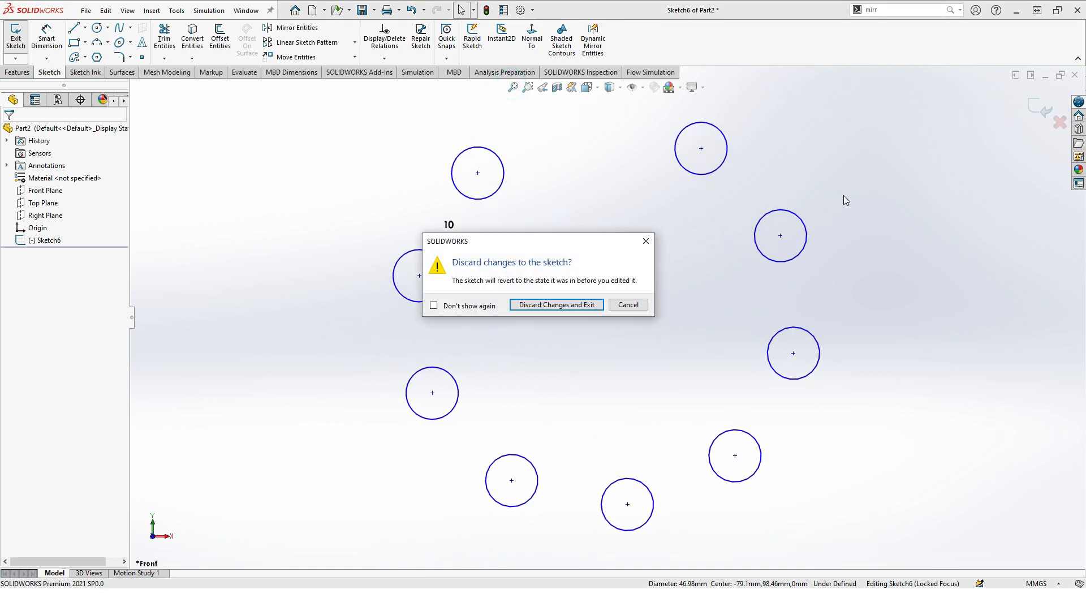
click(557, 305)
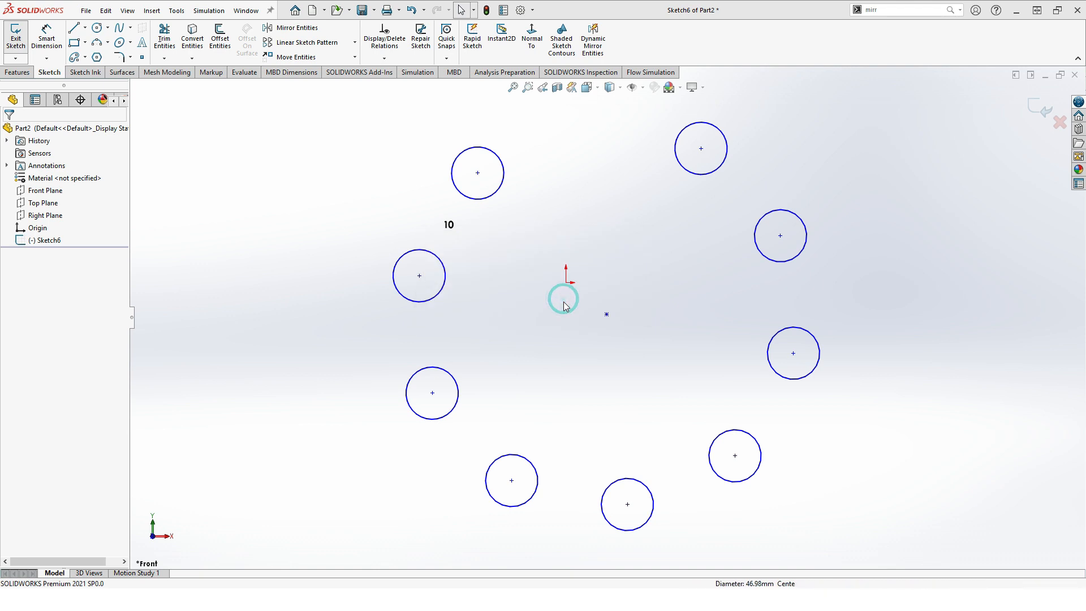
right_click(45, 241)
click(76, 319)
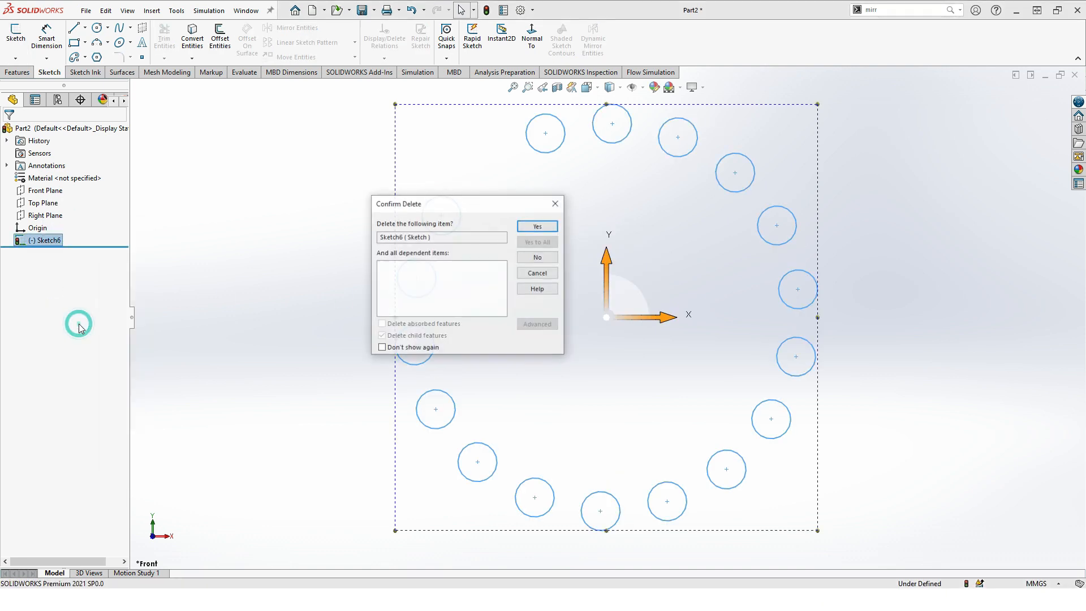
click(541, 227)
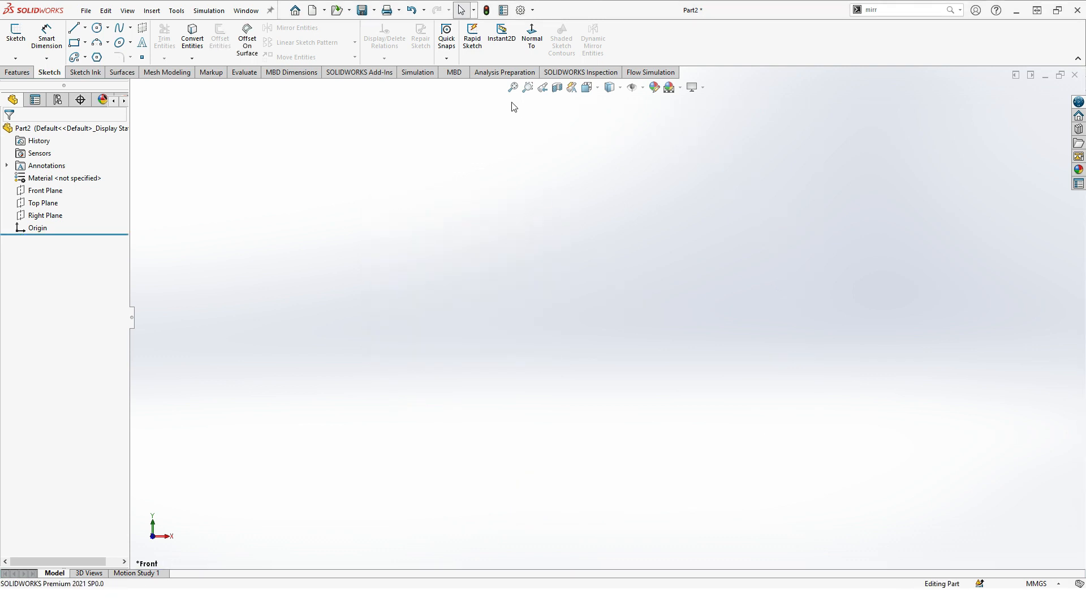
Step: Start a sketch on the Front Plane and draw a circle about 28 mm in diameter, far to the upper left of the origin
click(45, 191)
click(46, 171)
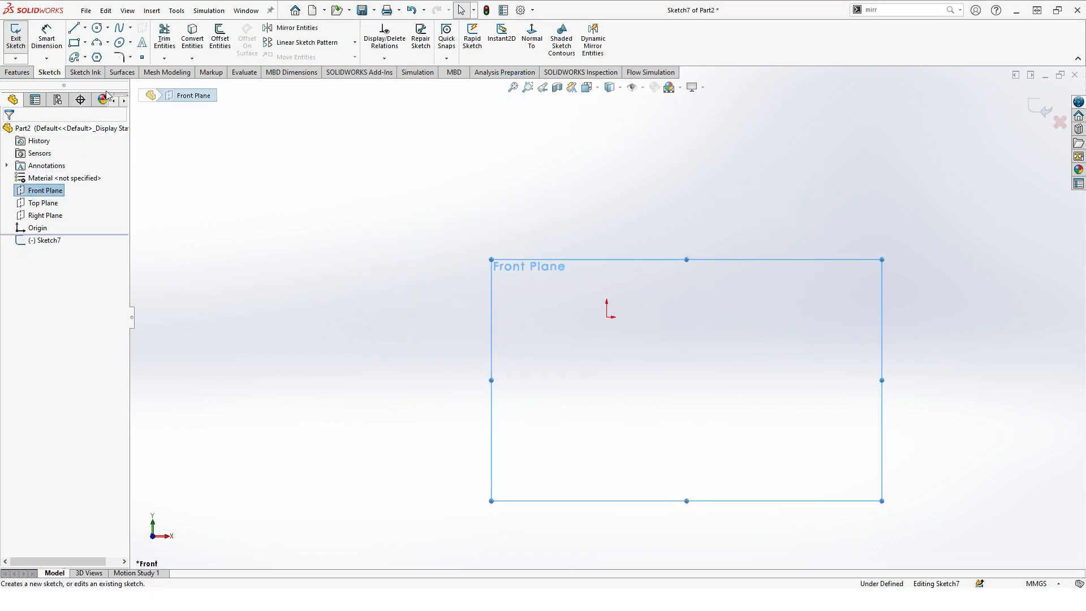
click(97, 30)
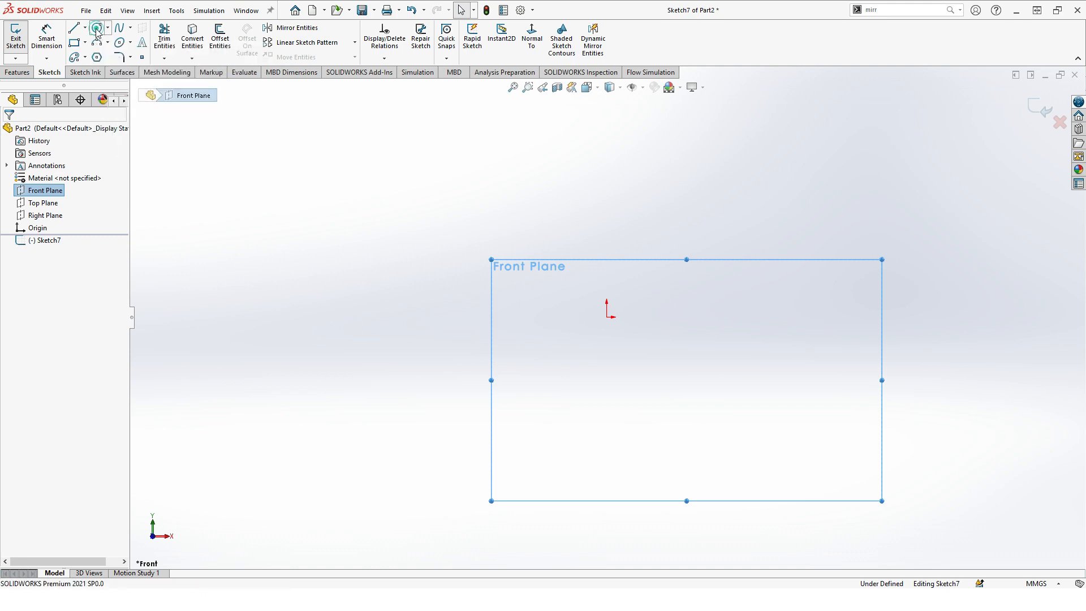
click(228, 220)
click(251, 242)
key(Escape)
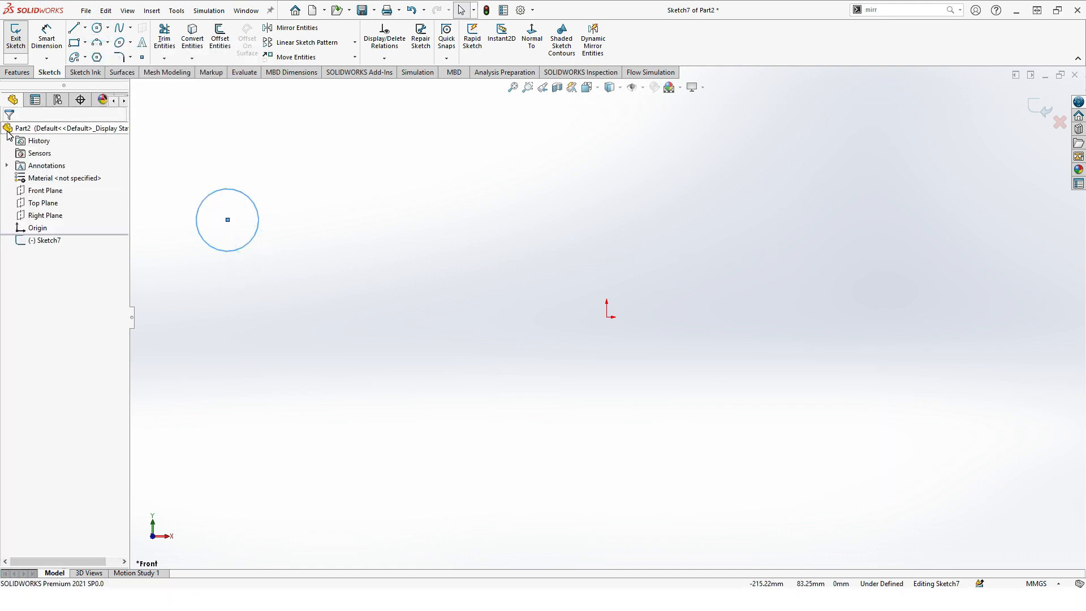
Step: Move the circle horizontally closer to the origin with Move Entities, using a point on its upper edge as start point, to a centre about (-59, 46) mm
click(356, 56)
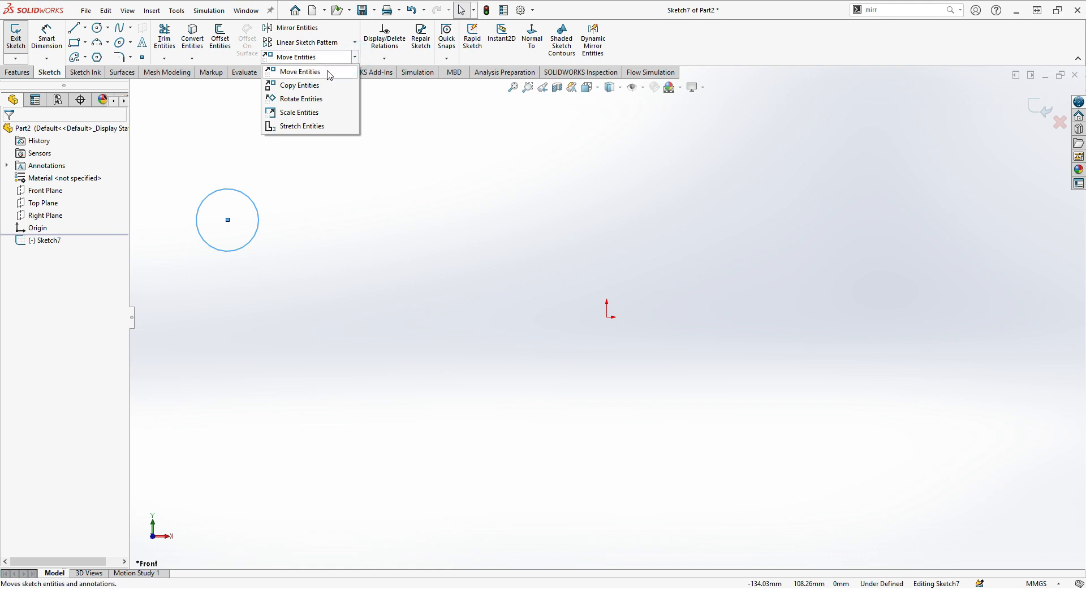
click(327, 72)
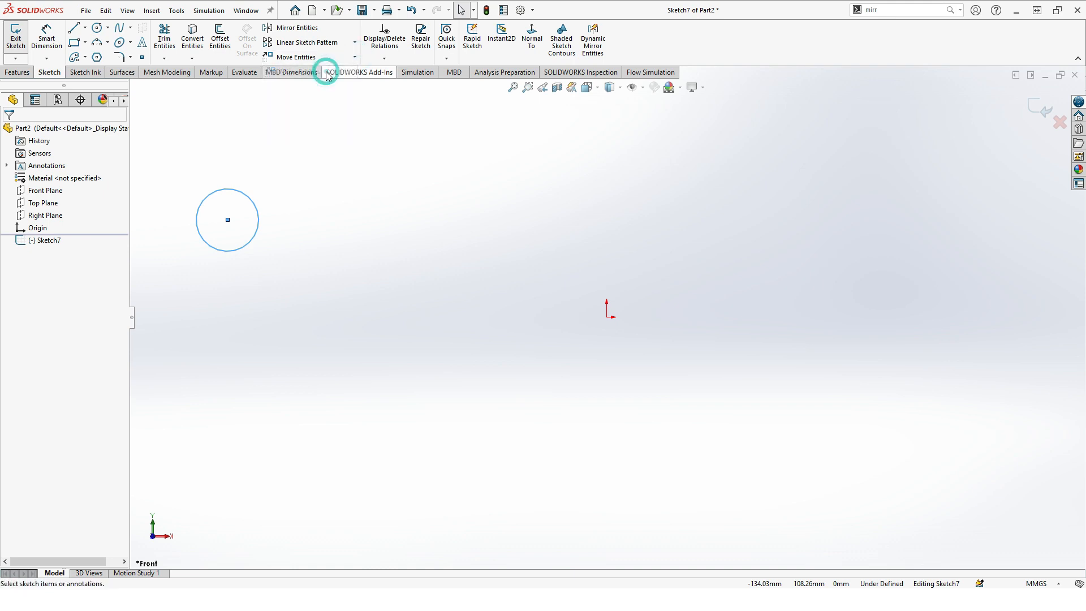
click(223, 191)
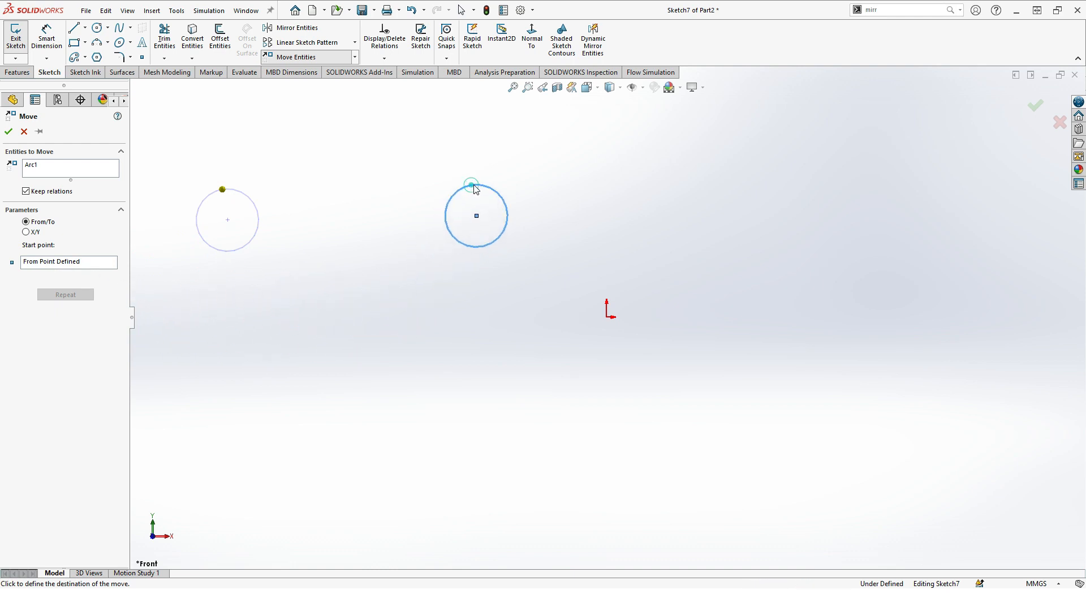
click(477, 185)
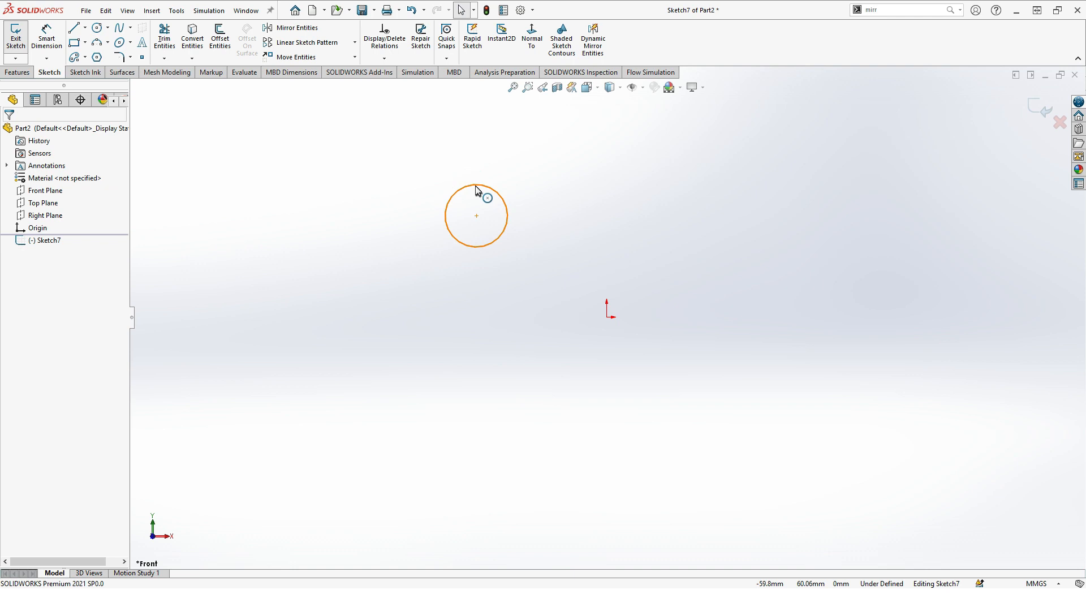
Step: Move the circle with Move Entities by X/Y offsets of 40 mm in X and -80 mm in Y
click(298, 56)
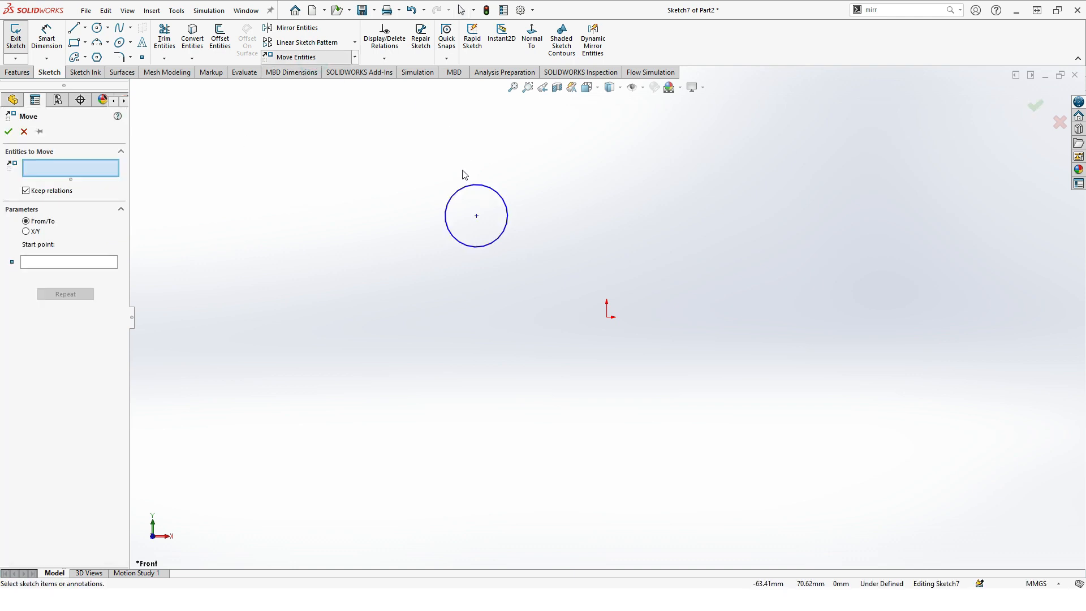
click(463, 194)
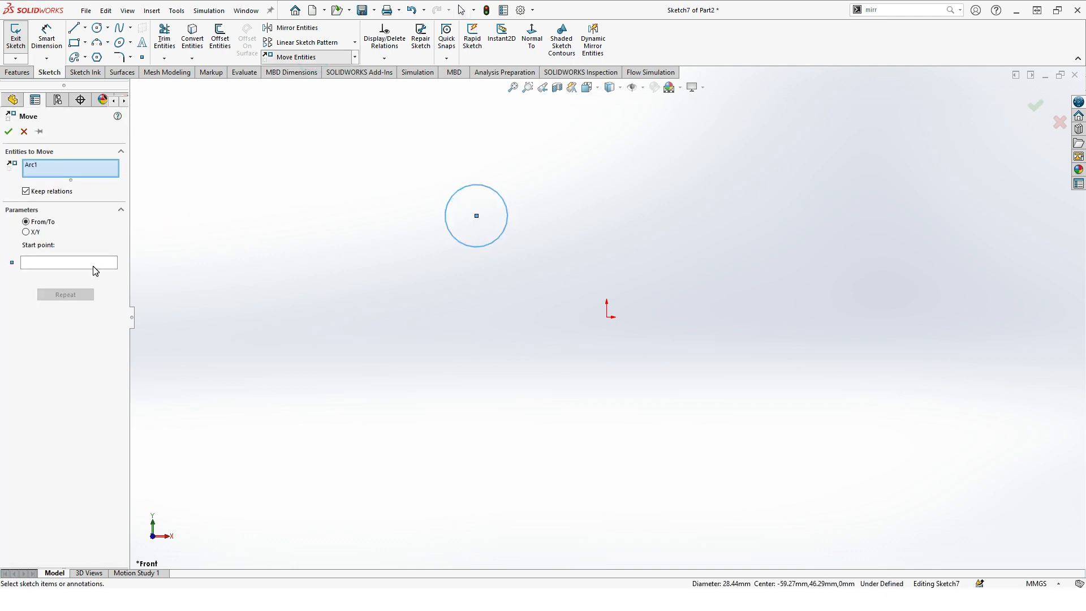
click(27, 233)
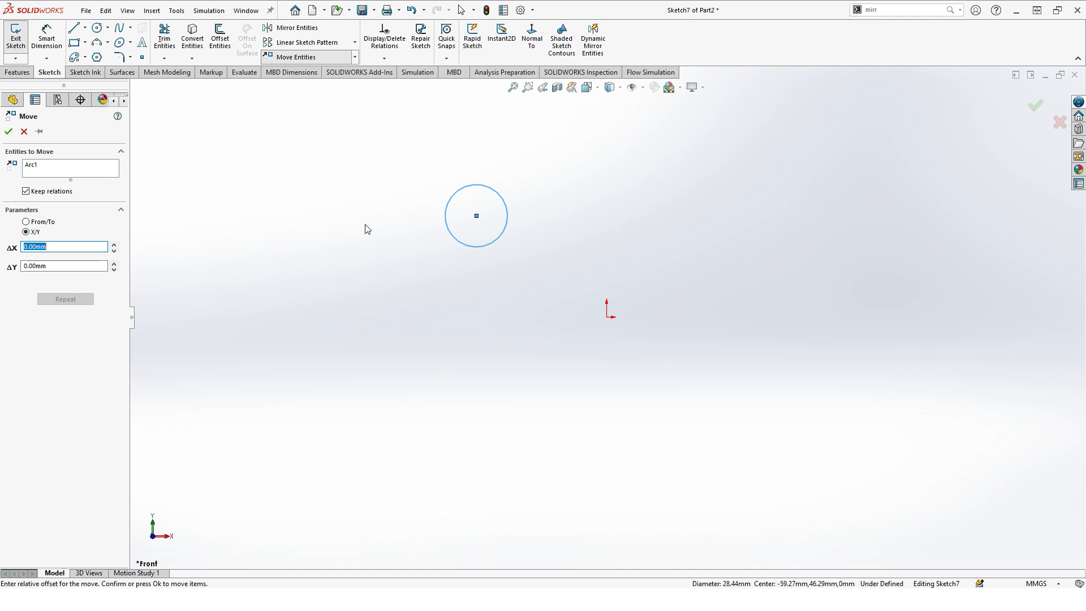
click(466, 188)
click(67, 247)
click(114, 243)
click(114, 244)
click(114, 244)
click(114, 244)
click(114, 270)
click(114, 270)
click(114, 270)
click(113, 269)
click(114, 270)
click(114, 270)
click(114, 270)
click(113, 269)
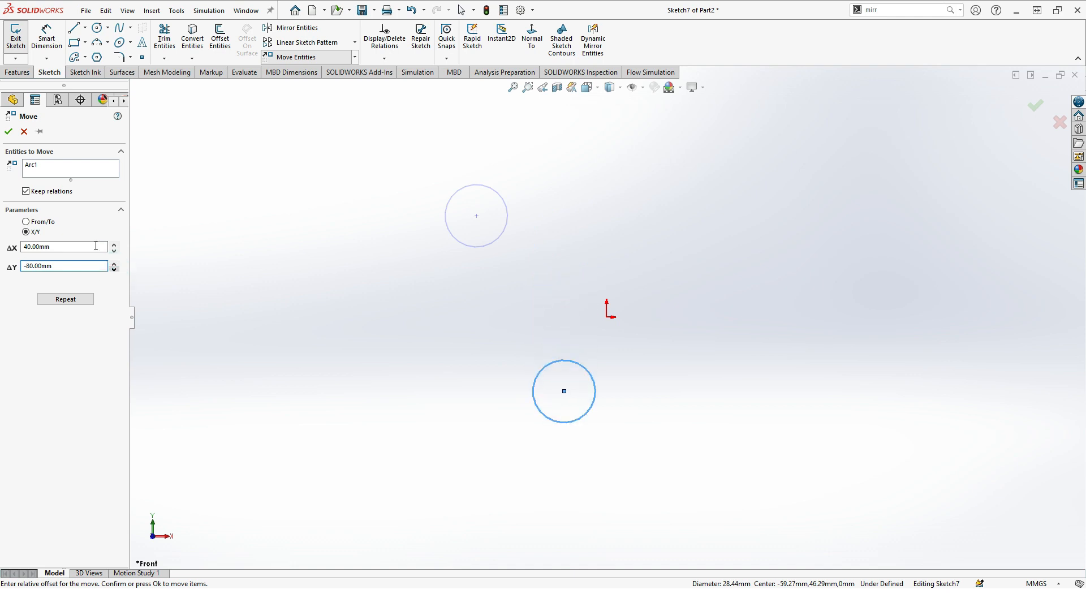
click(8, 131)
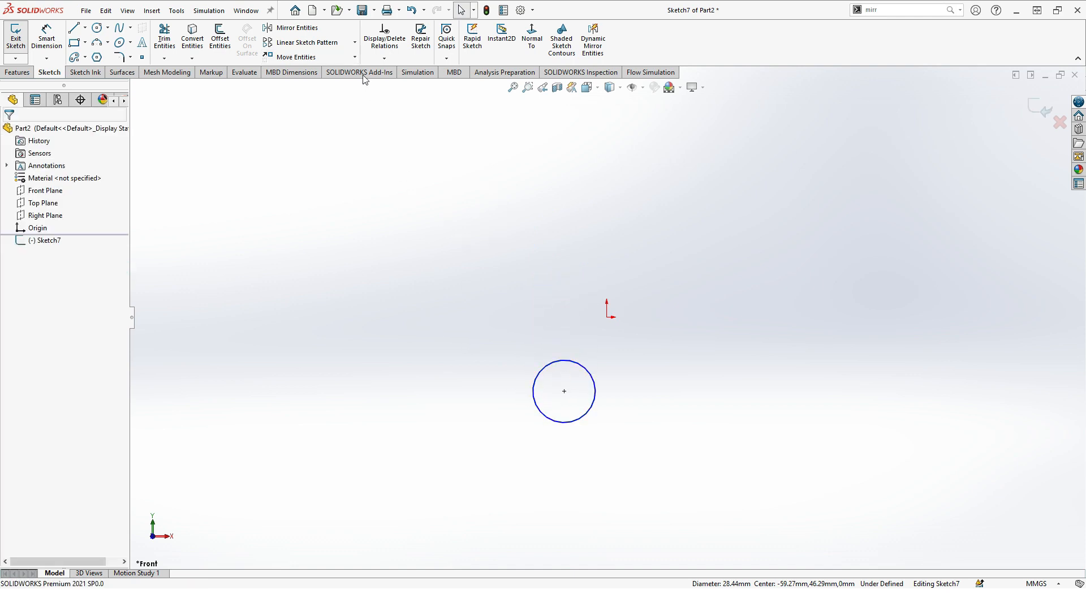
Step: Copy the circle with Copy Entities, using X/Y offsets of 140 mm in X and 20 mm in Y
click(355, 57)
click(329, 86)
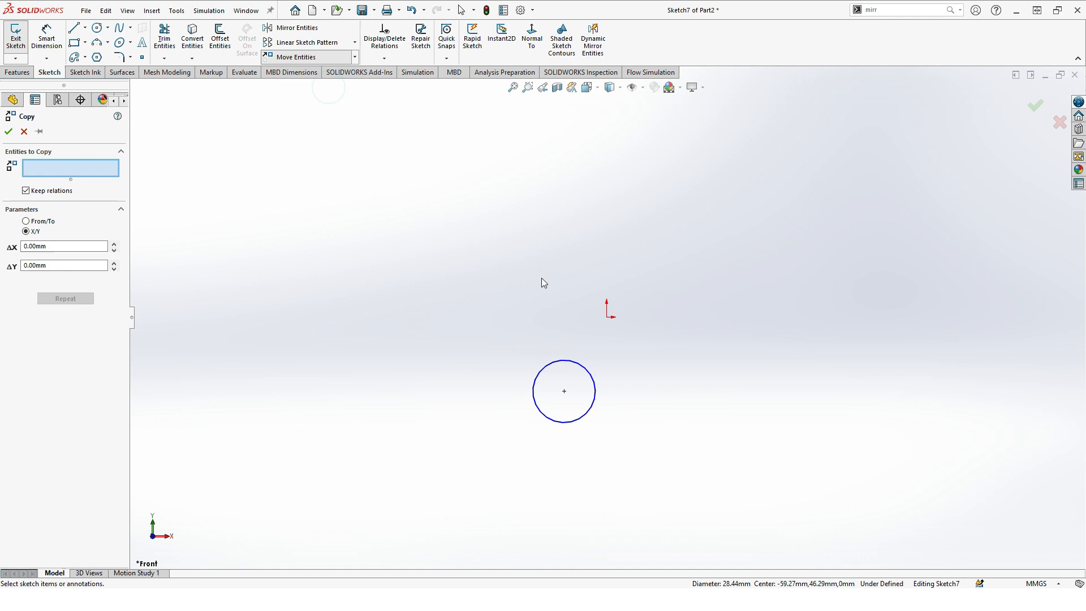
click(544, 379)
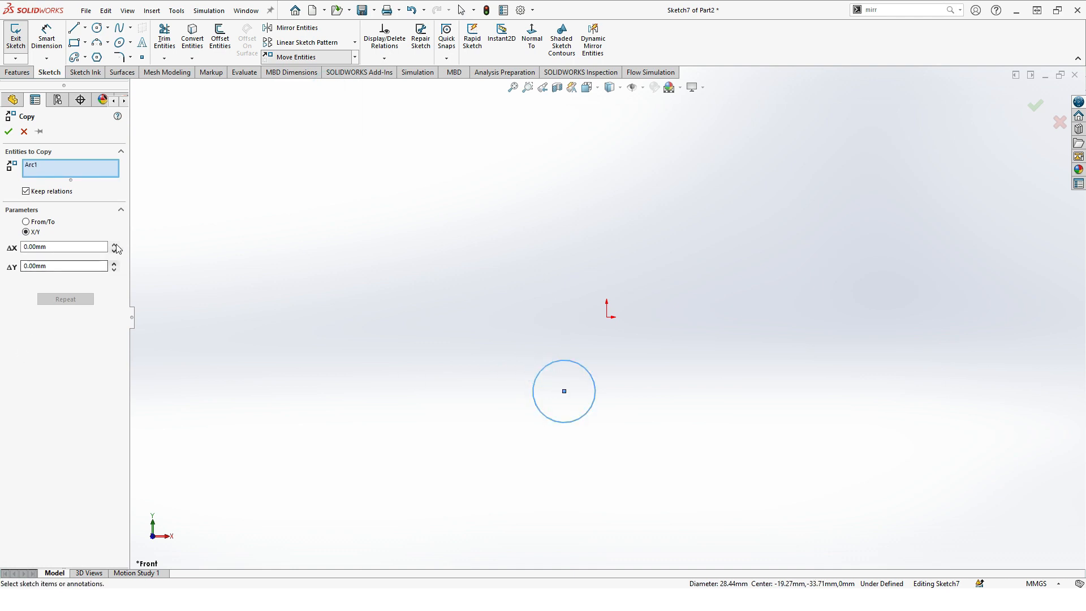
click(114, 244)
click(114, 244)
click(113, 244)
click(114, 244)
click(114, 244)
click(114, 244)
click(113, 244)
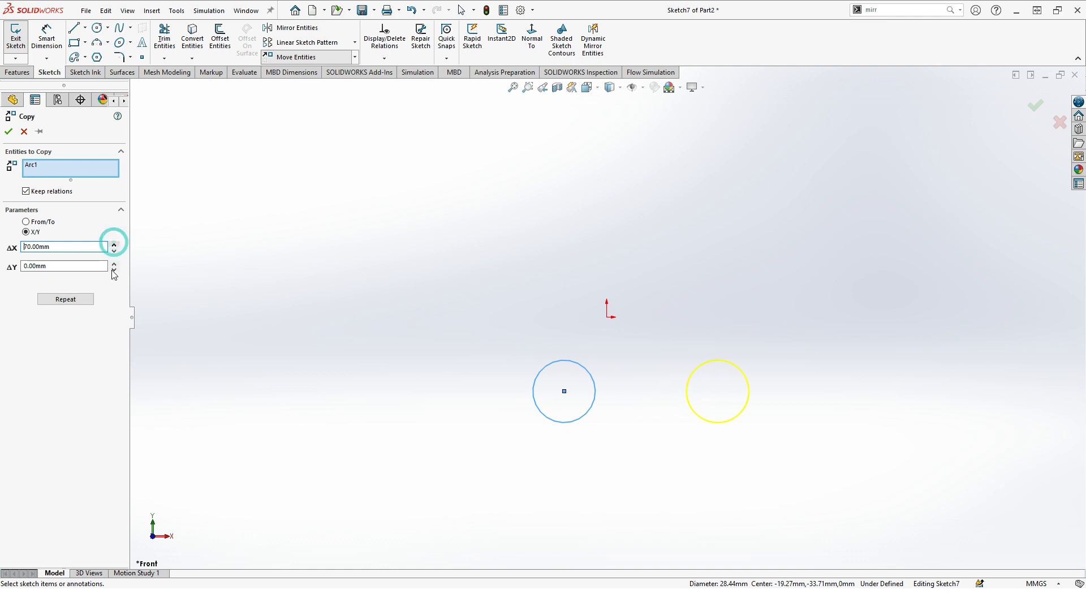
click(70, 300)
click(114, 263)
click(114, 262)
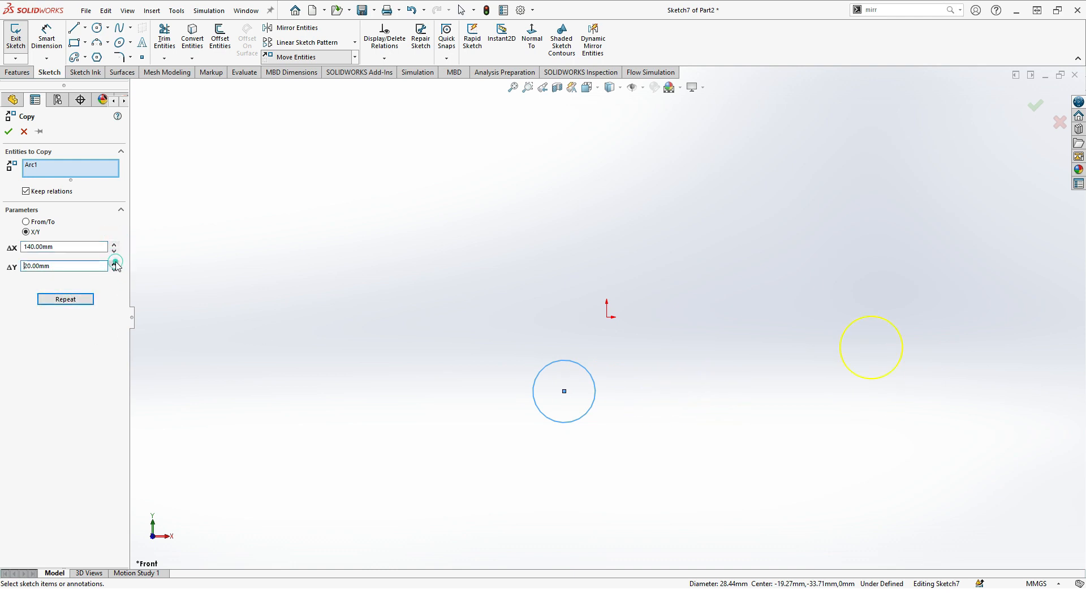
click(9, 131)
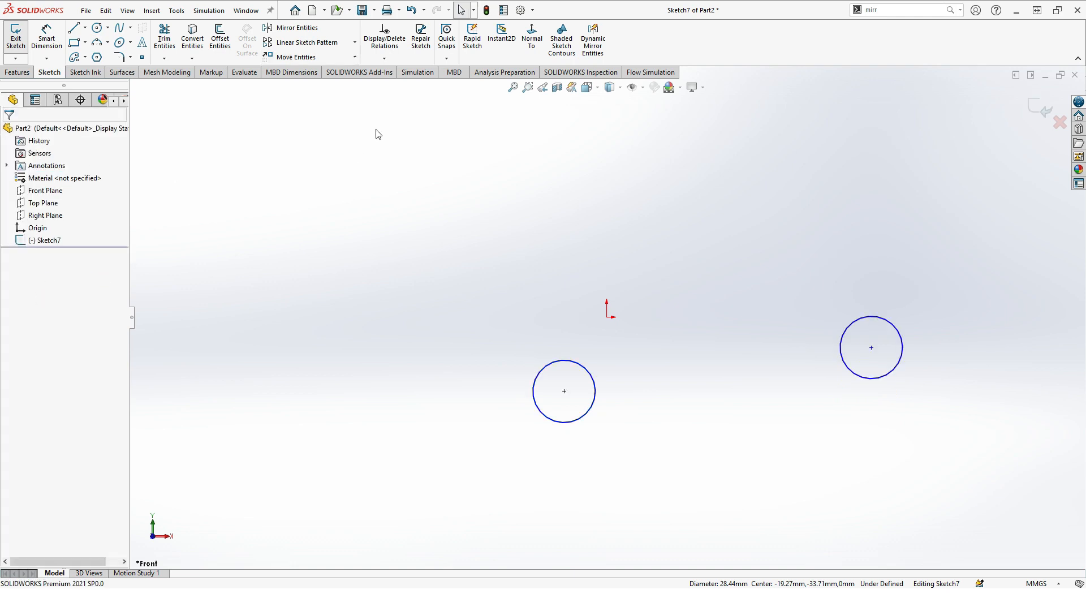
Step: Rotate the original circle counterclockwise about the origin with Rotate Entities until it sits almost directly below the origin
click(513, 87)
scroll(480, 287, up, 8)
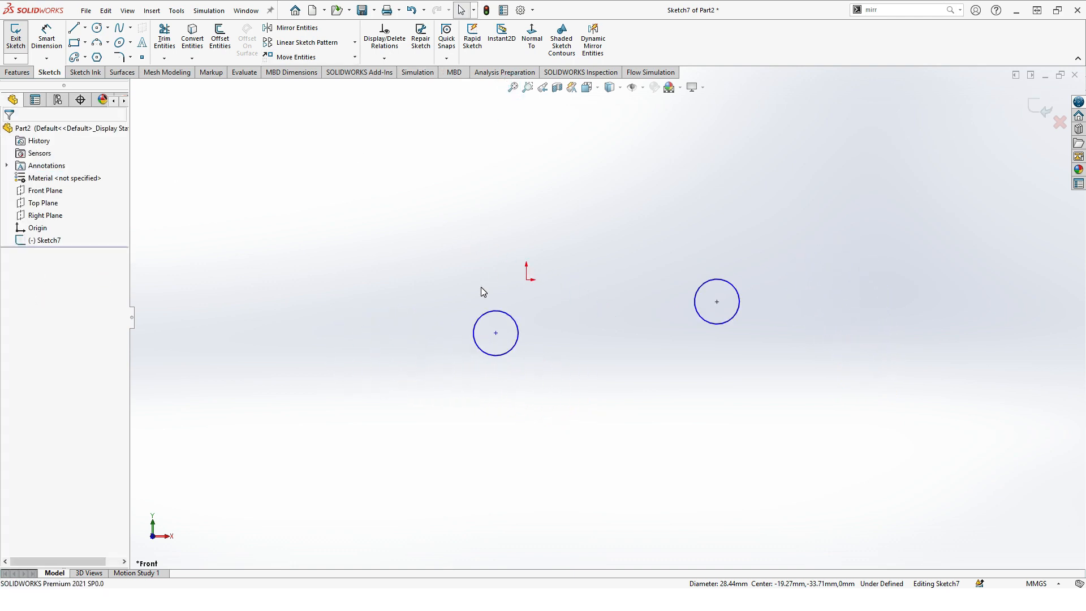
scroll(406, 173, down, 1)
click(353, 57)
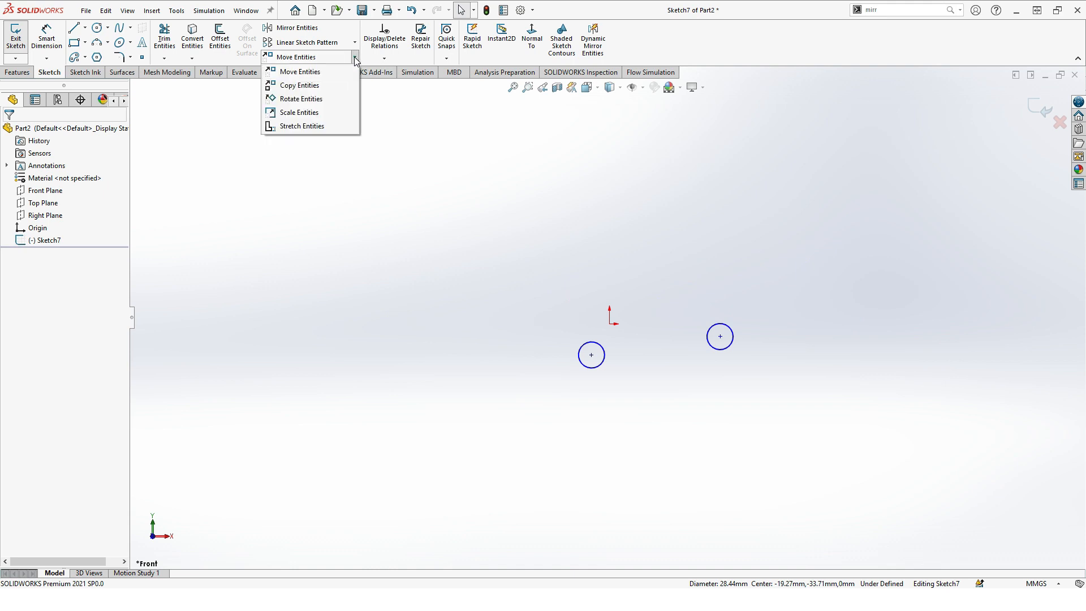
click(333, 99)
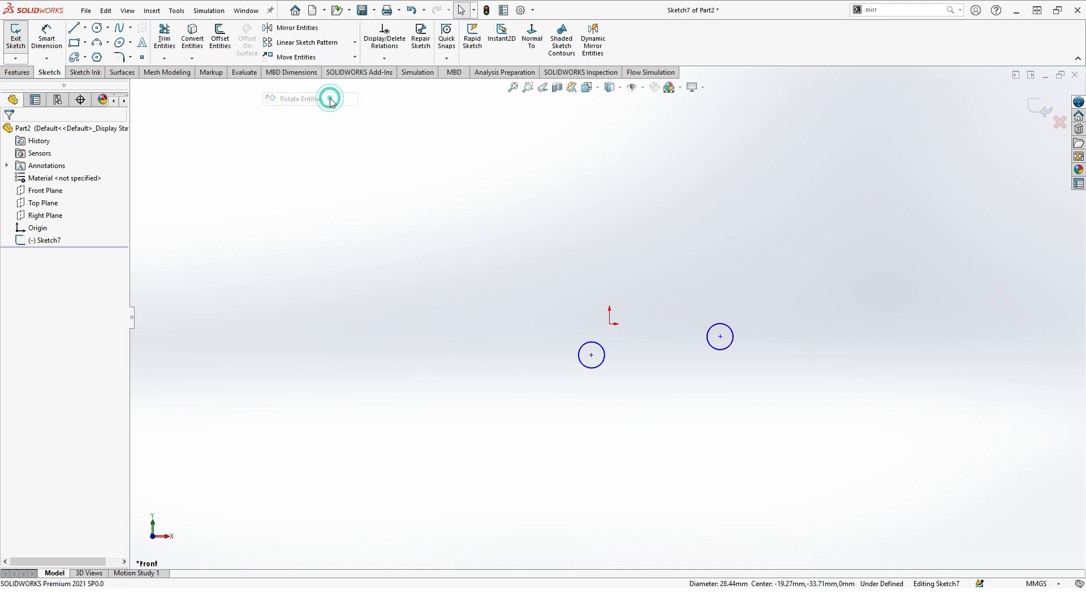
click(598, 344)
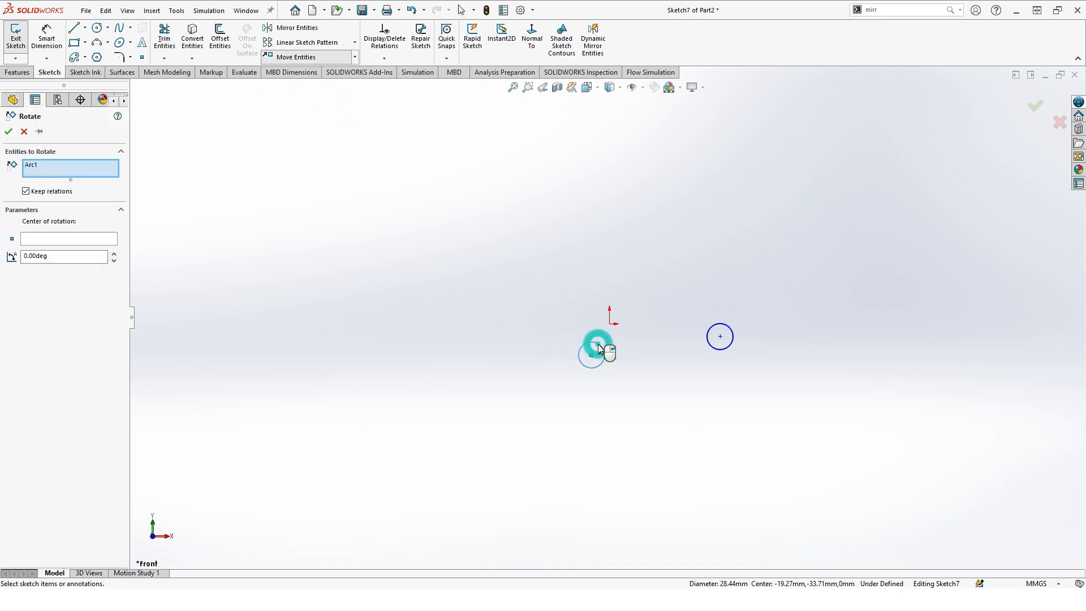
scroll(589, 378, down, 3)
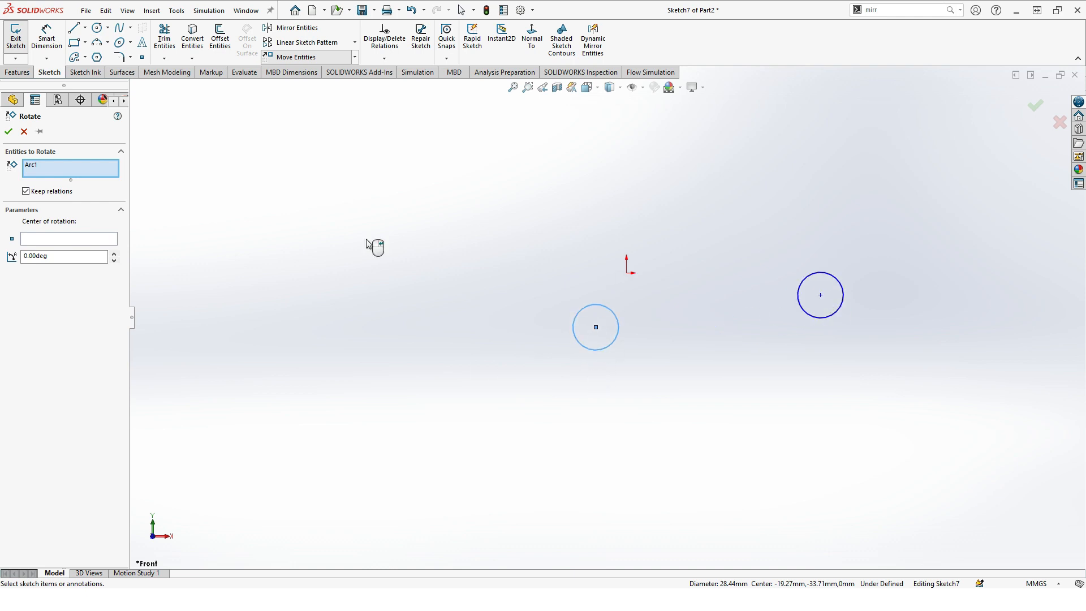
click(54, 239)
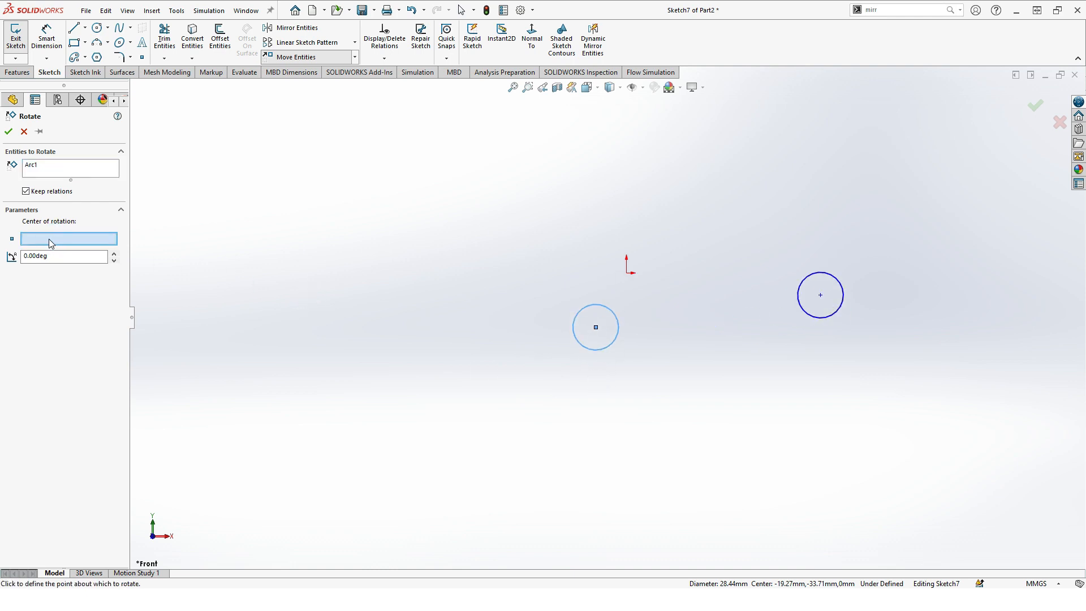
click(627, 274)
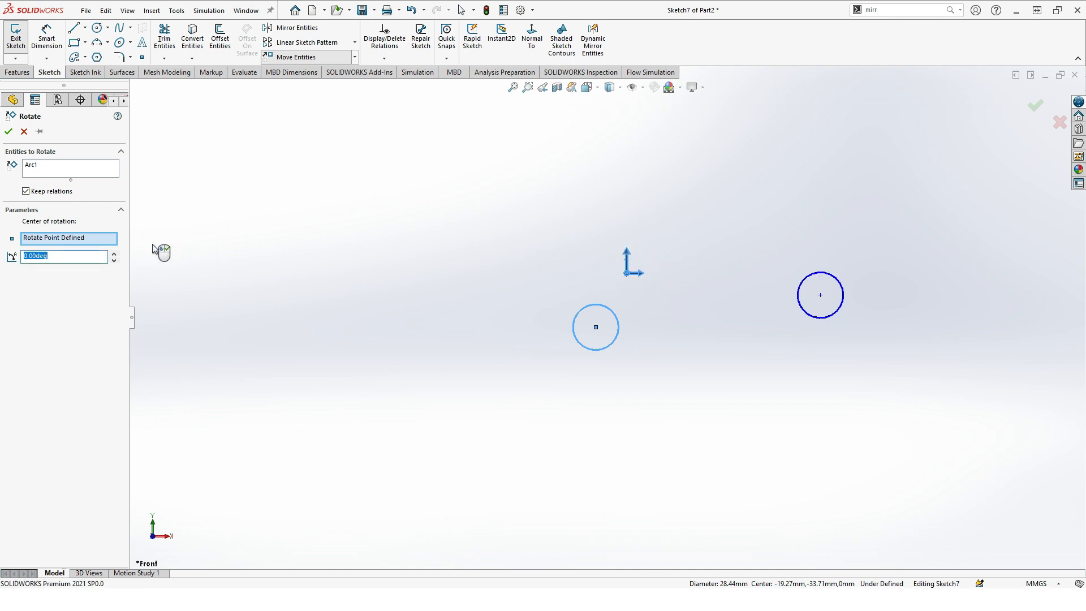
click(114, 254)
click(114, 254)
click(115, 254)
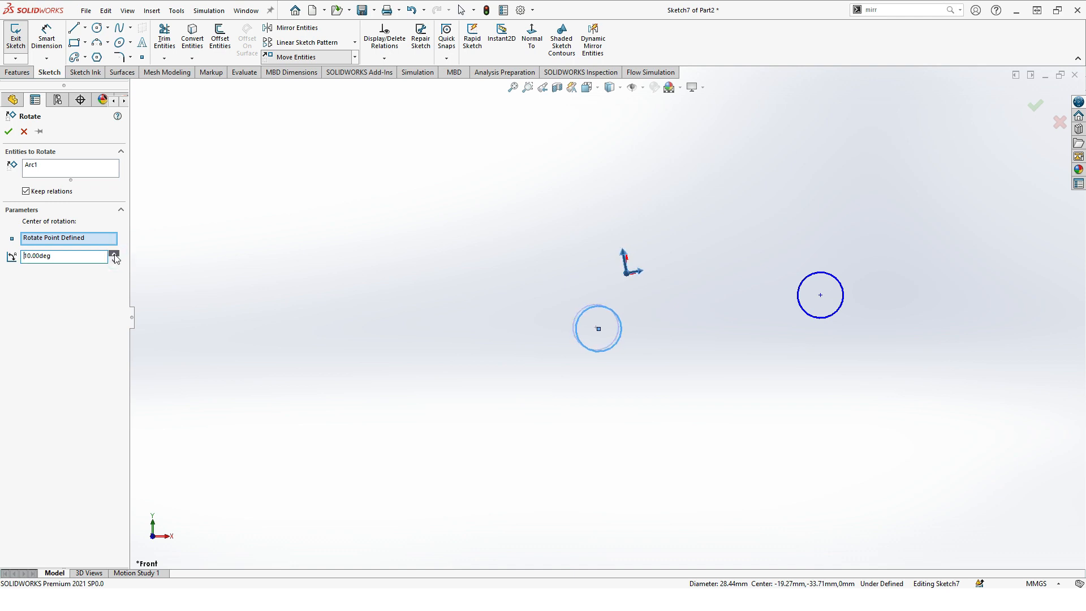
click(114, 253)
click(114, 260)
click(8, 131)
scroll(650, 321, down, 3)
scroll(640, 342, up, 3)
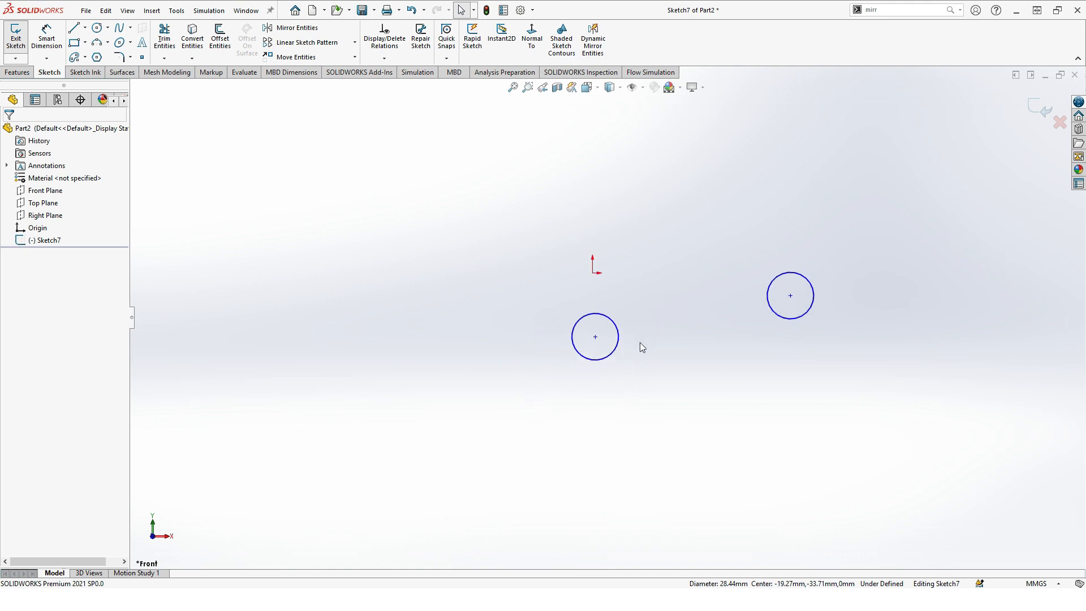
Step: Set up Scale Entities for the circle below the origin, scaling about the origin by a factor of 2.5
click(355, 57)
click(328, 113)
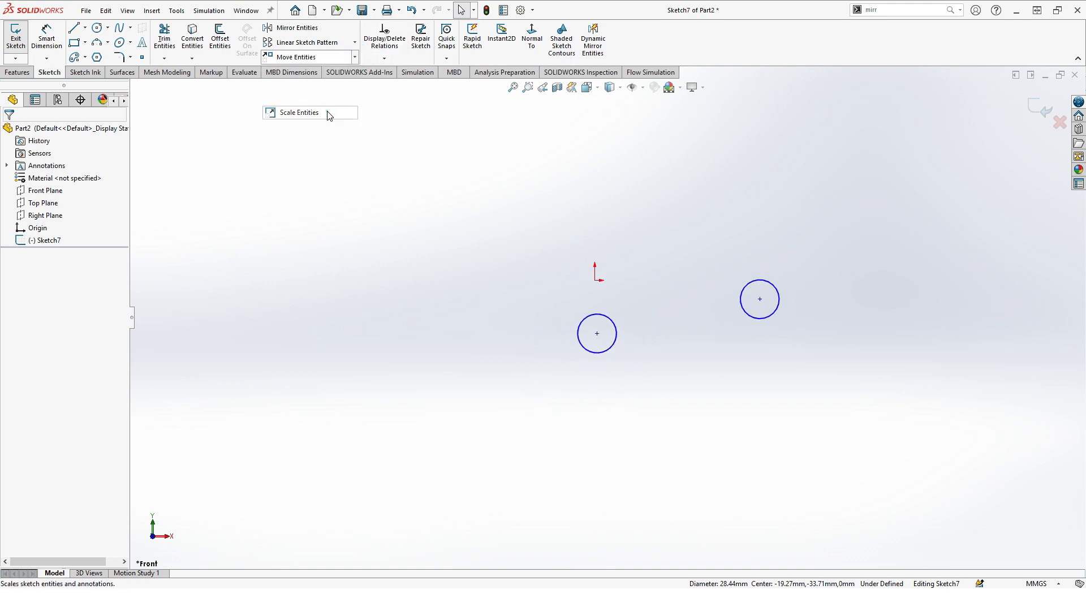
click(615, 329)
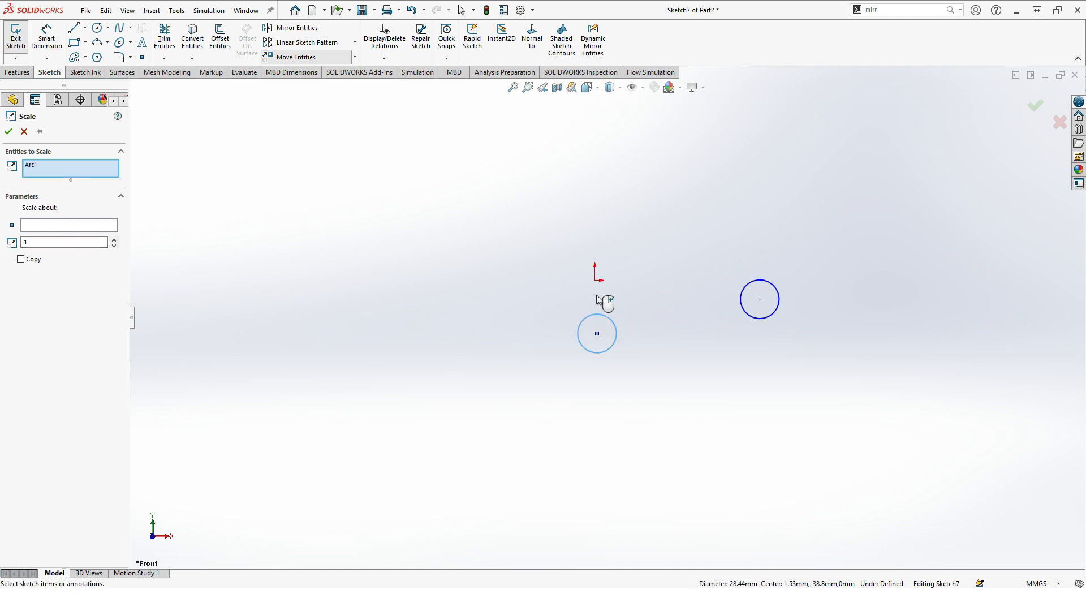
click(51, 225)
click(595, 281)
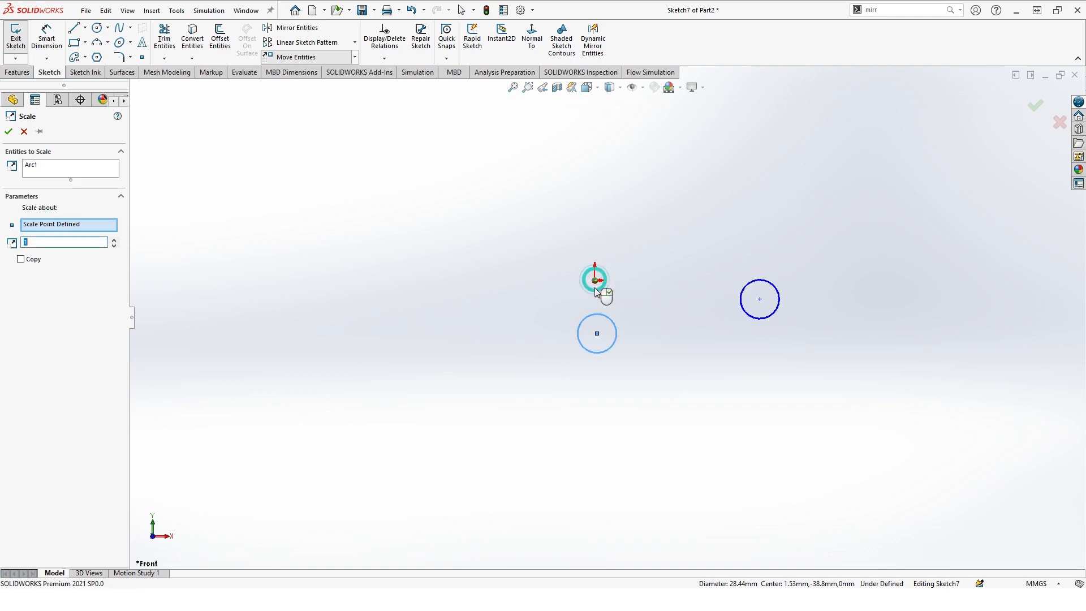
click(114, 240)
click(115, 240)
click(115, 240)
click(115, 239)
click(114, 239)
click(114, 240)
click(114, 240)
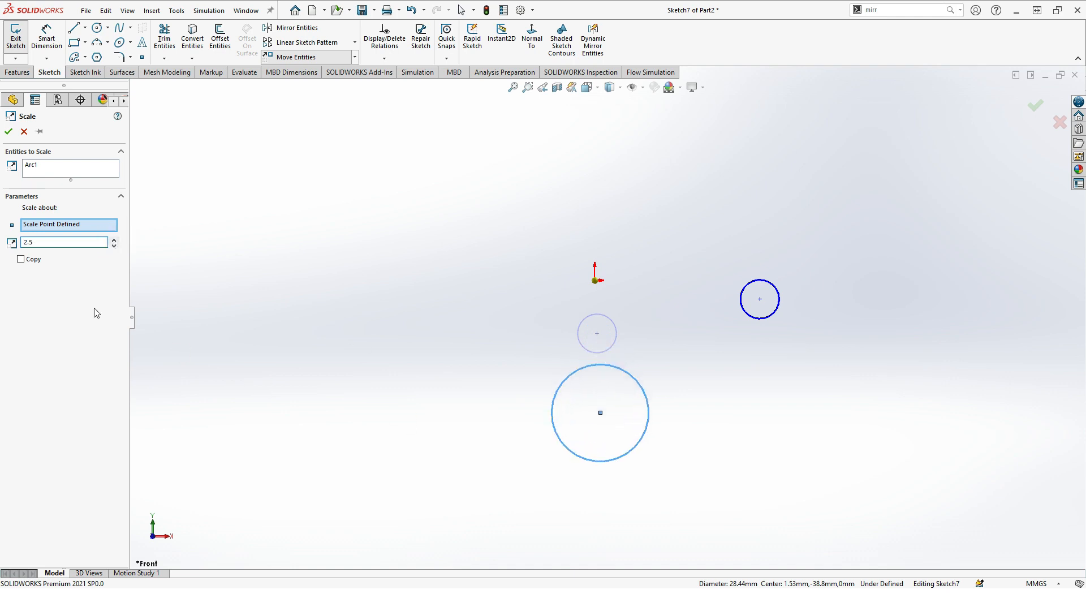
Step: Scale the circle below the origin by a factor of 5 about the origin, keeping the original with one copy
double_click(55, 242)
text(5)
click(21, 261)
click(514, 87)
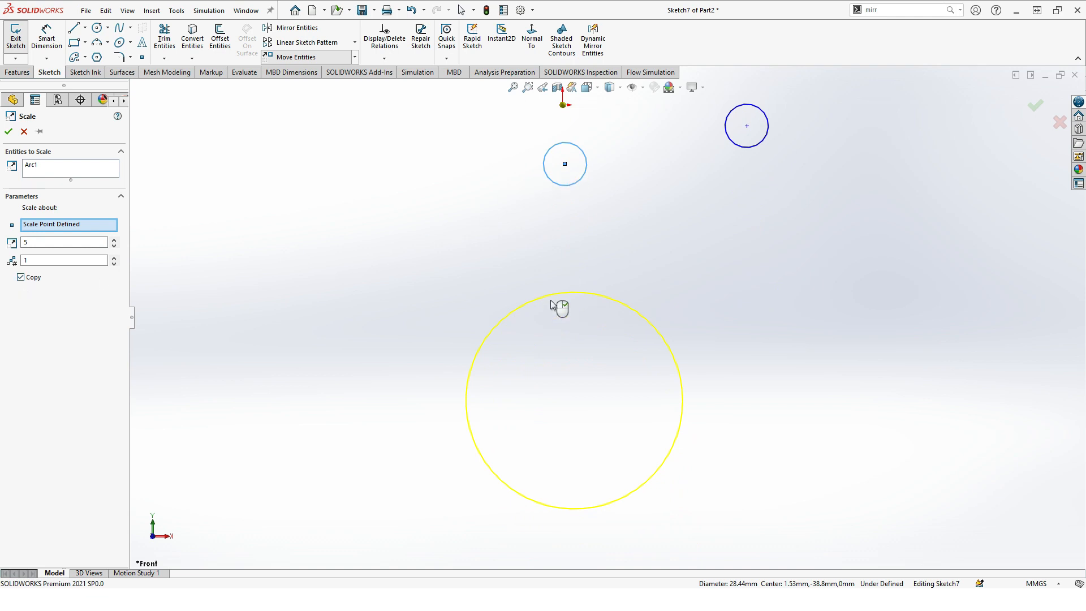
click(9, 135)
scroll(568, 312, up, 3)
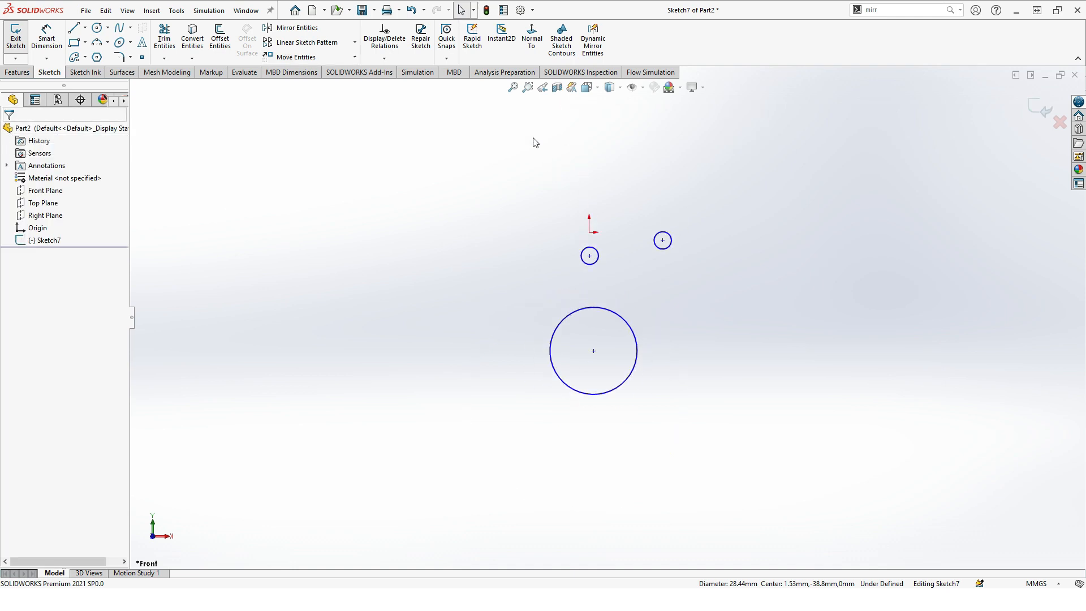
click(513, 87)
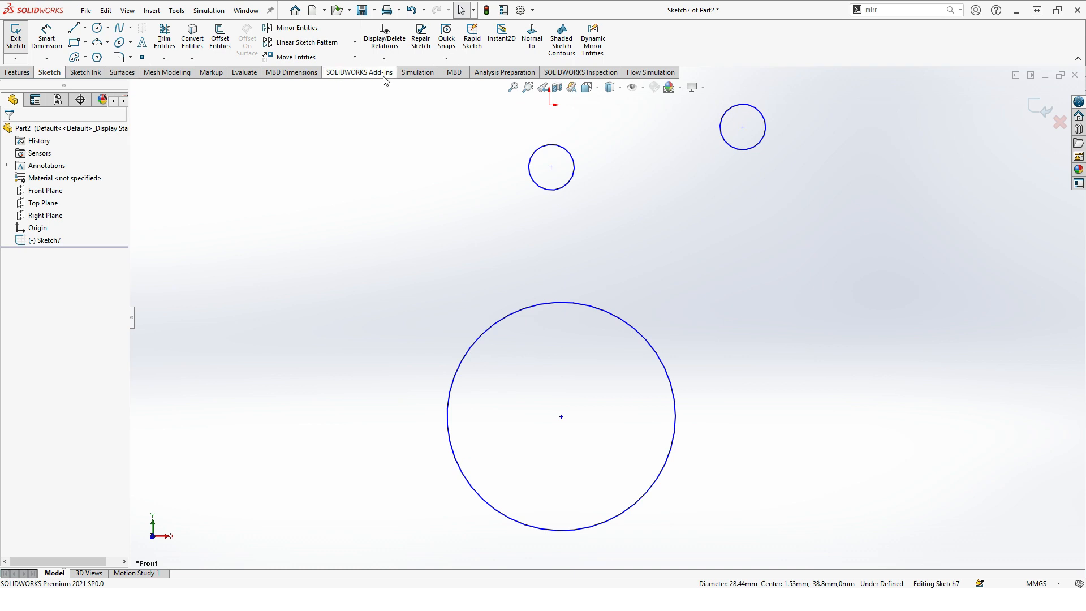
Step: Shift the small circle below the origin with Stretch Entities, using an X offset of 80 mm and an equal downward Y offset
click(355, 58)
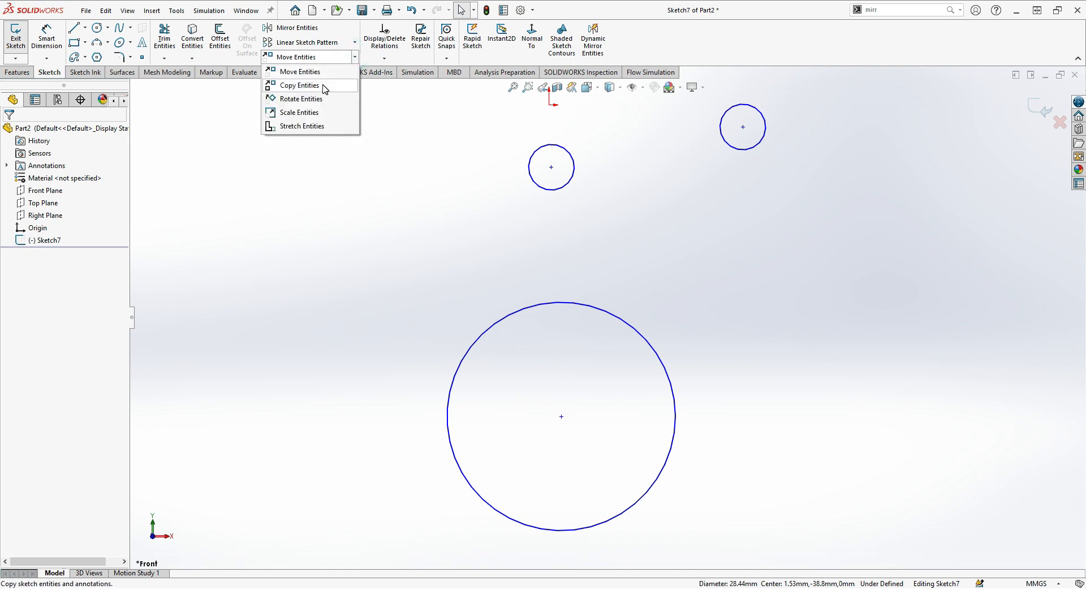
click(320, 132)
click(568, 187)
click(114, 230)
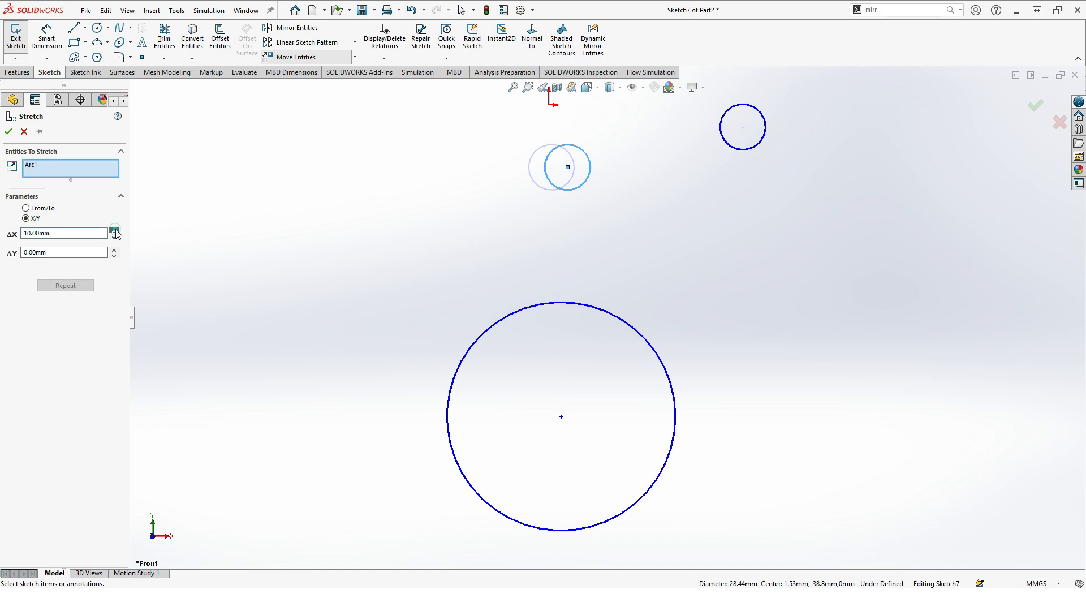
click(115, 230)
click(114, 256)
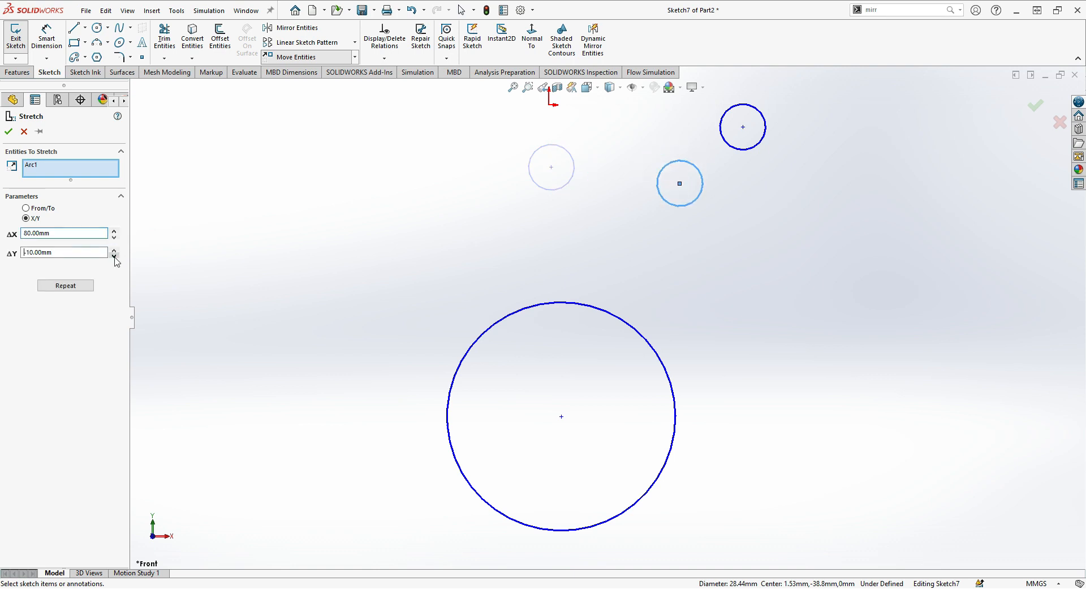
click(9, 133)
click(399, 236)
scroll(483, 229, up, 5)
click(513, 88)
click(355, 57)
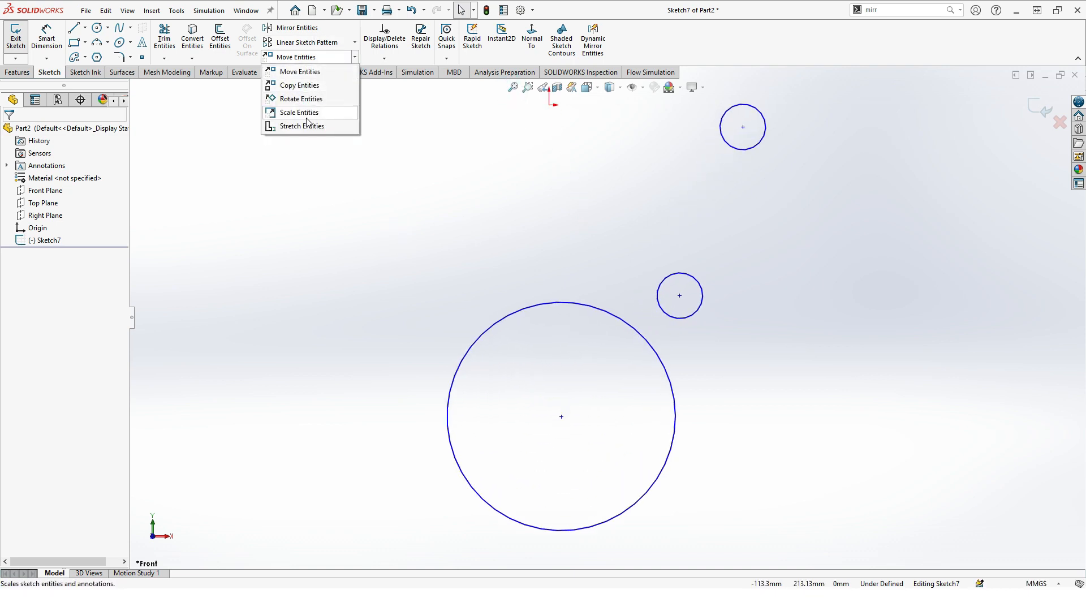
click(418, 153)
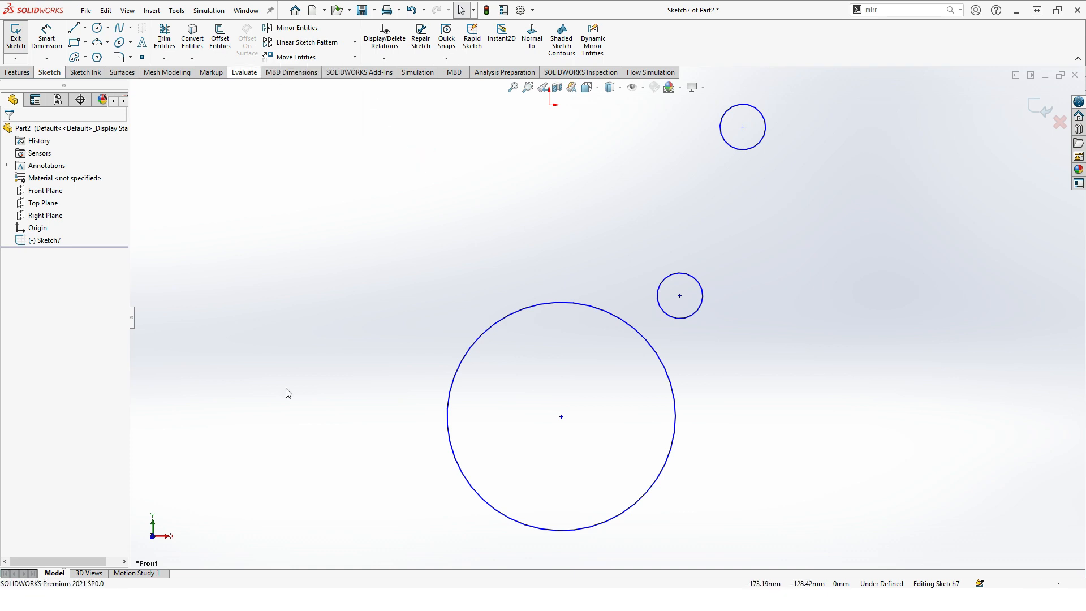
Step: Switch to the slideshow and advance to the Ellipse slide
key(alt+Tab)
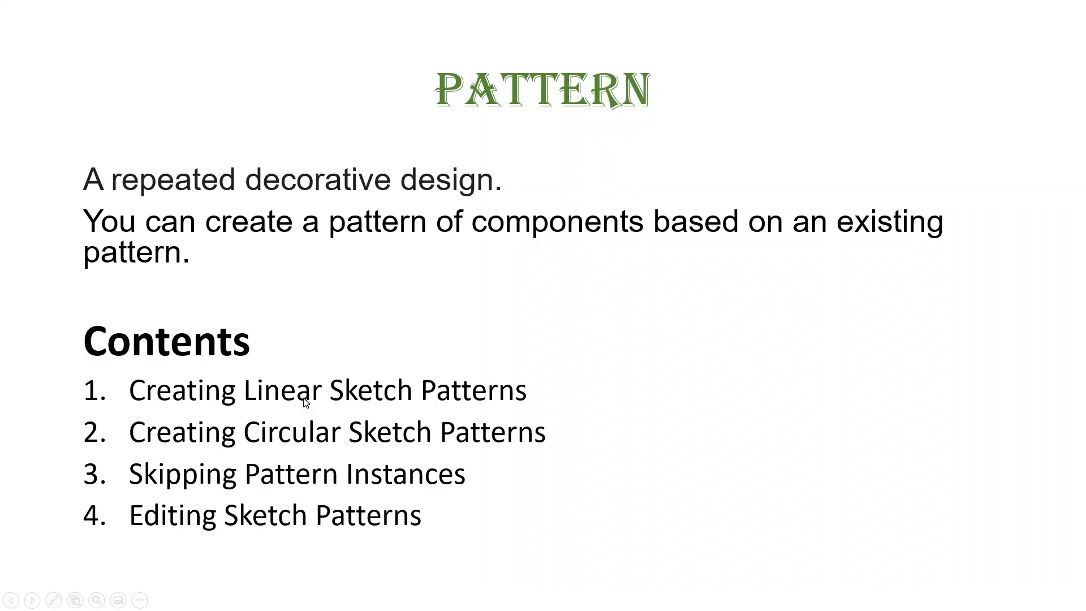
key(Right)
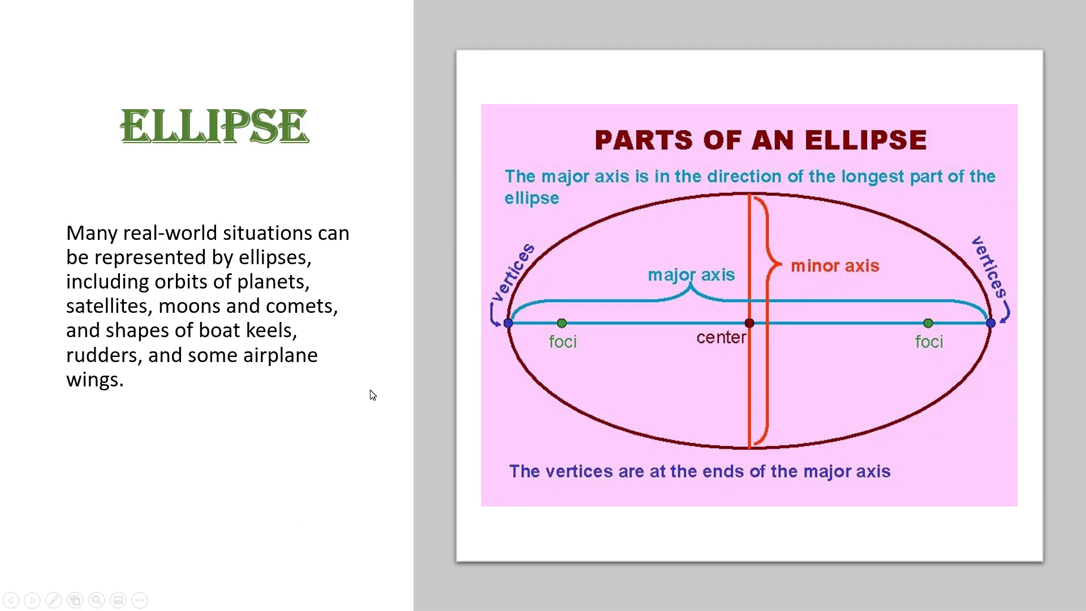
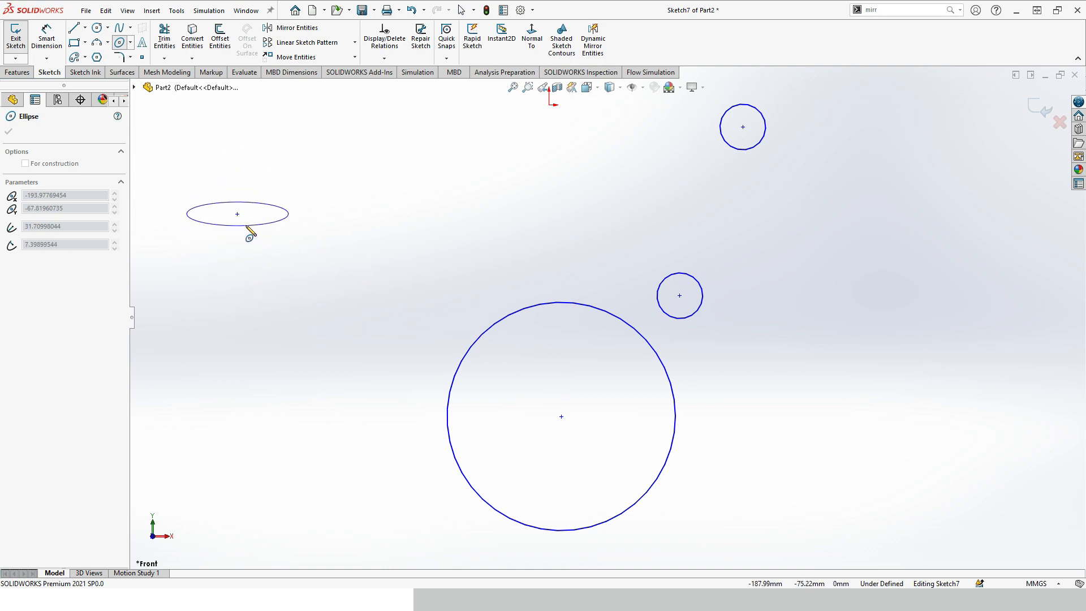
Step: Complete the upright ellipse left of the circles, about 79 mm in major radius, and set its minor radius to 41.71 mm
click(247, 342)
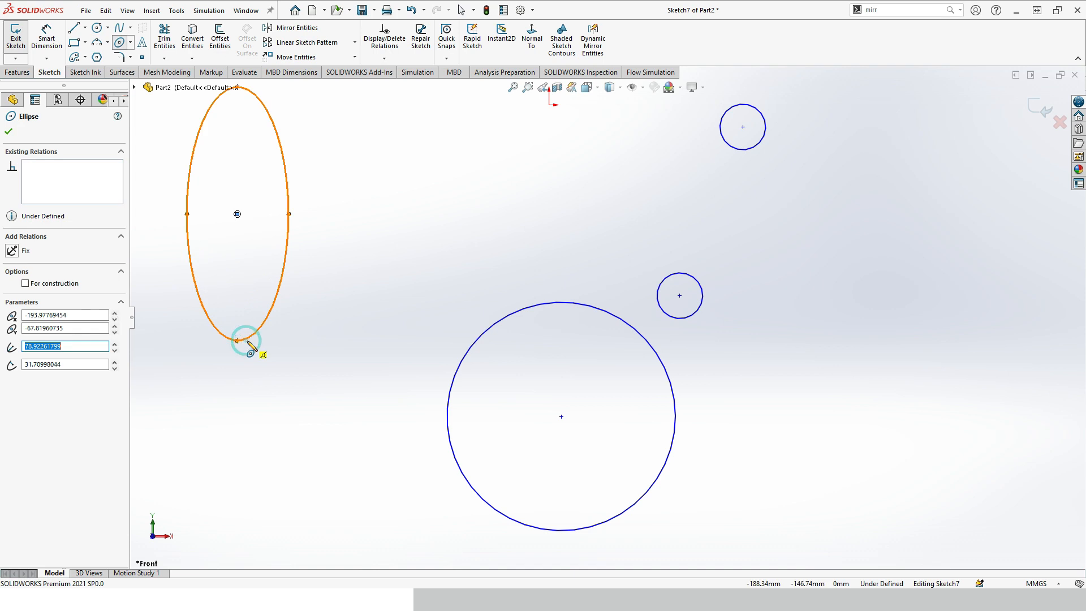
click(114, 344)
click(115, 350)
click(115, 362)
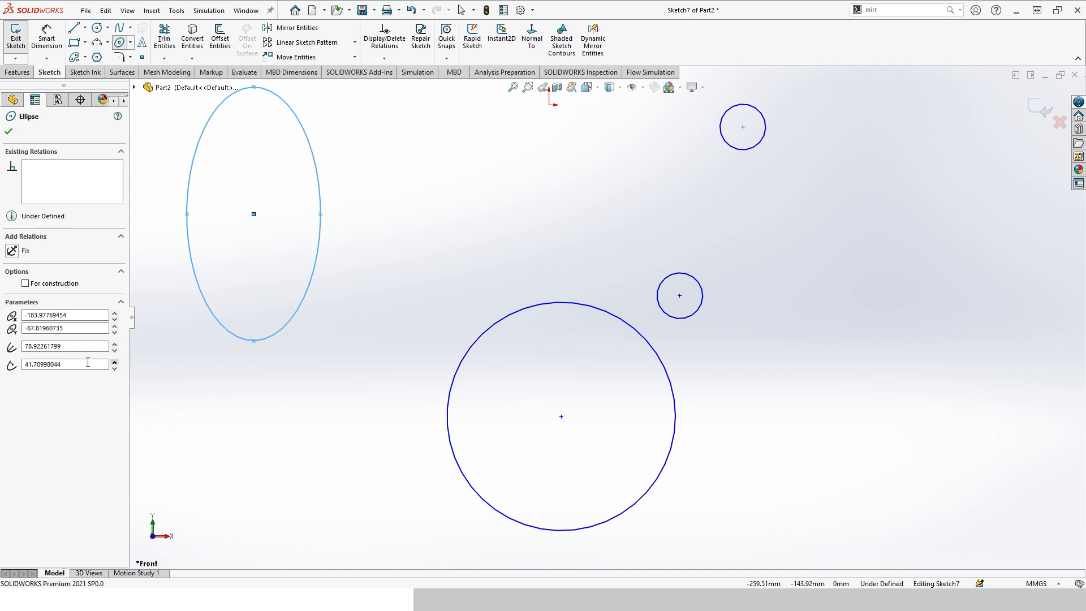
Step: Reposition the ellipse's centre to about X -173.98 and Y -77.82, keep it as regular geometry and accept it
click(115, 313)
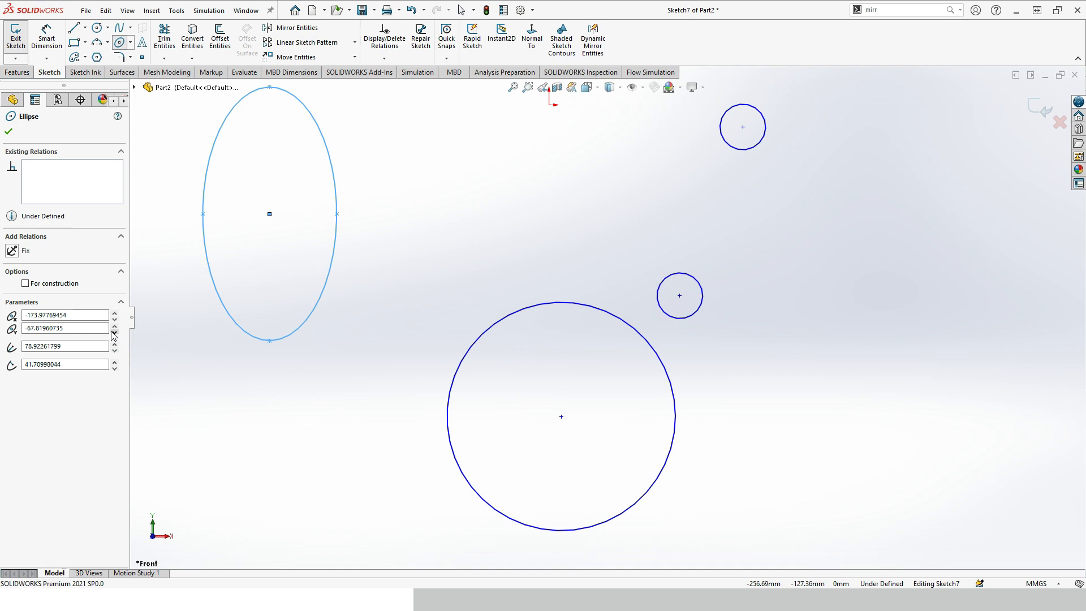
click(25, 284)
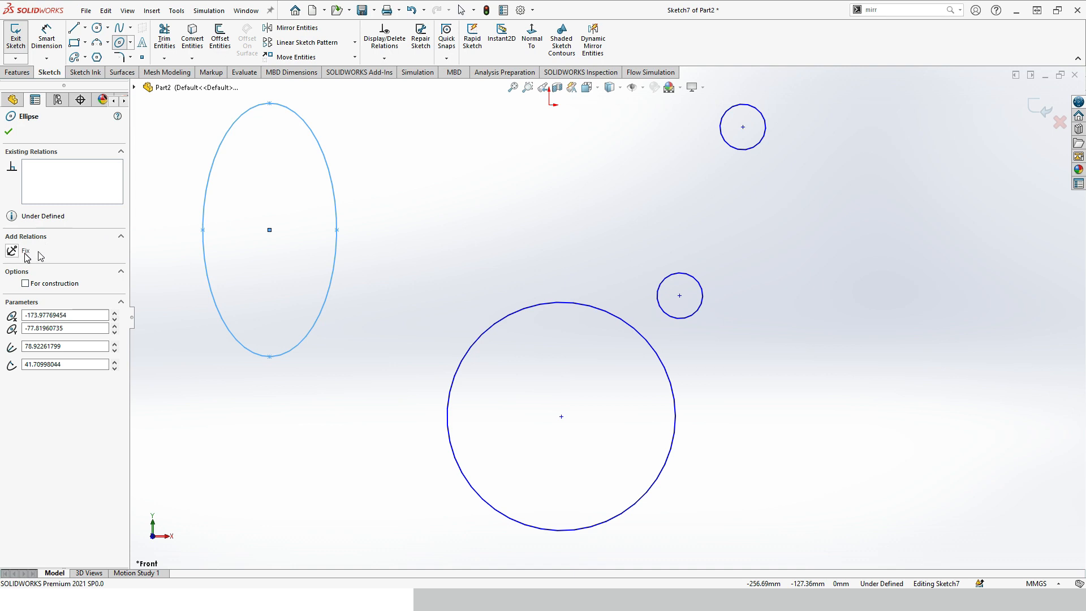
click(9, 131)
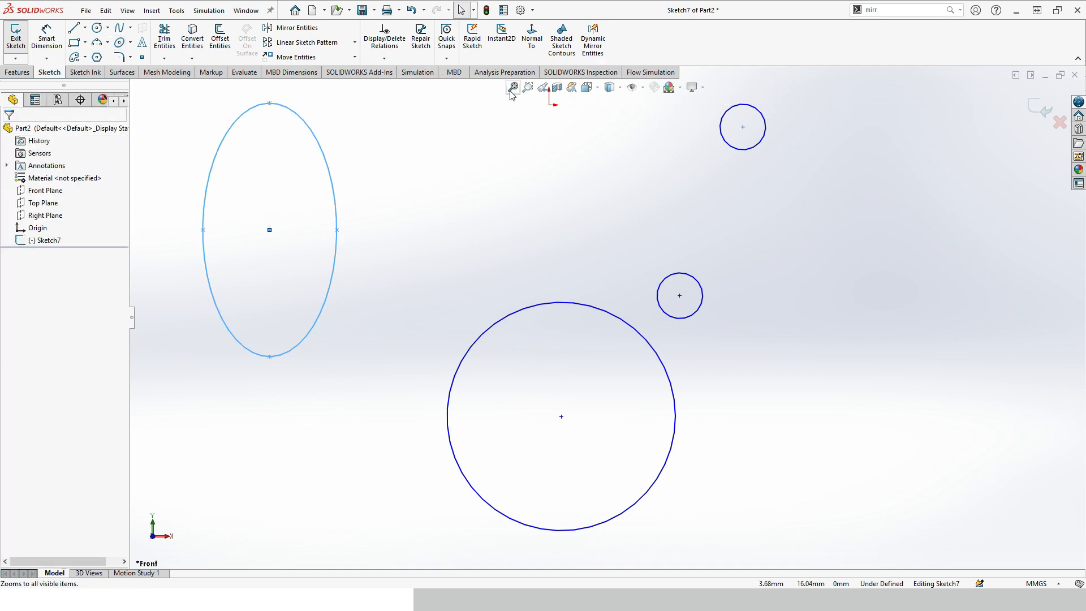
click(509, 94)
click(526, 171)
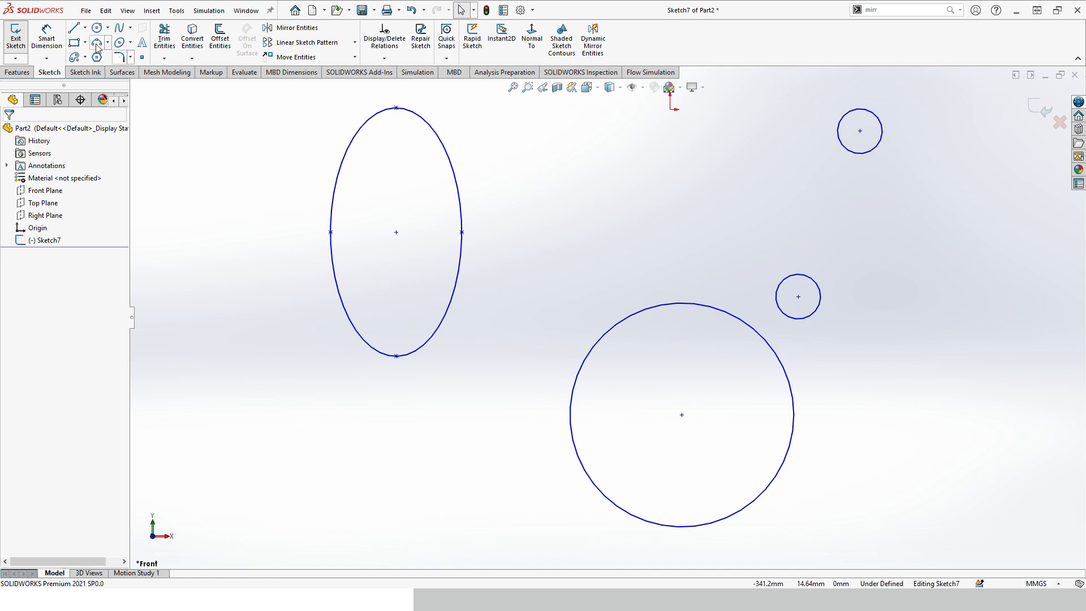
Step: Add a horizontal Smart Dimension between the ellipse's left vertex and its centre point, placed below the ellipse
click(50, 34)
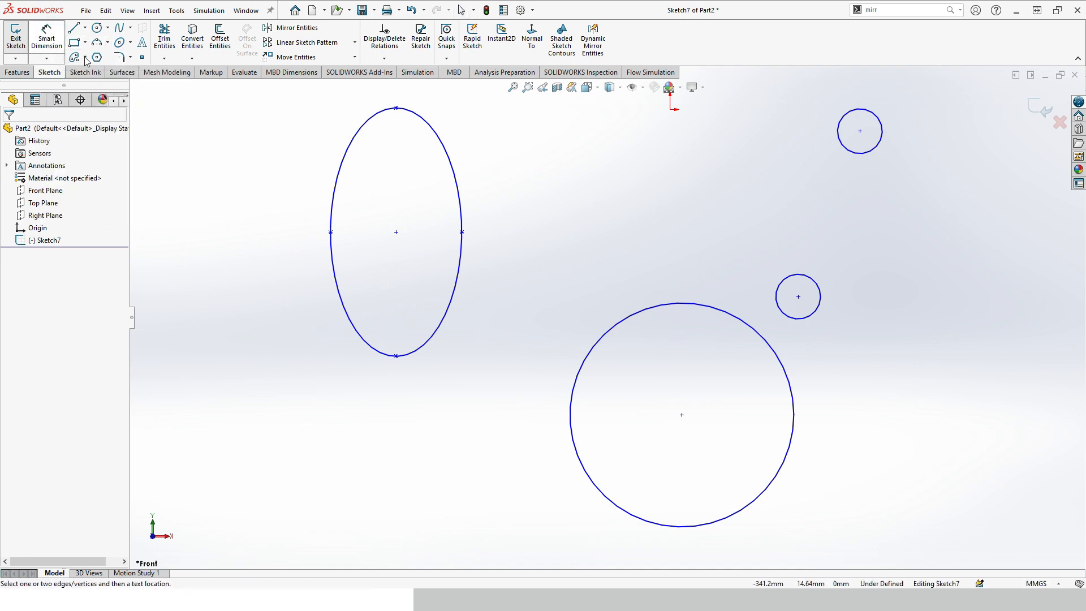
click(331, 229)
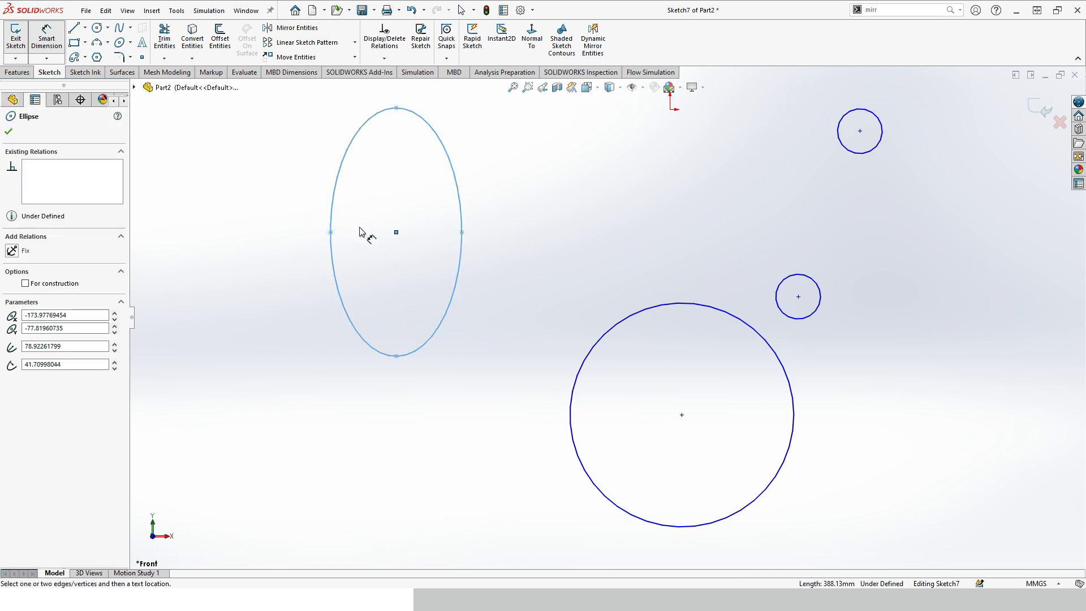
click(396, 233)
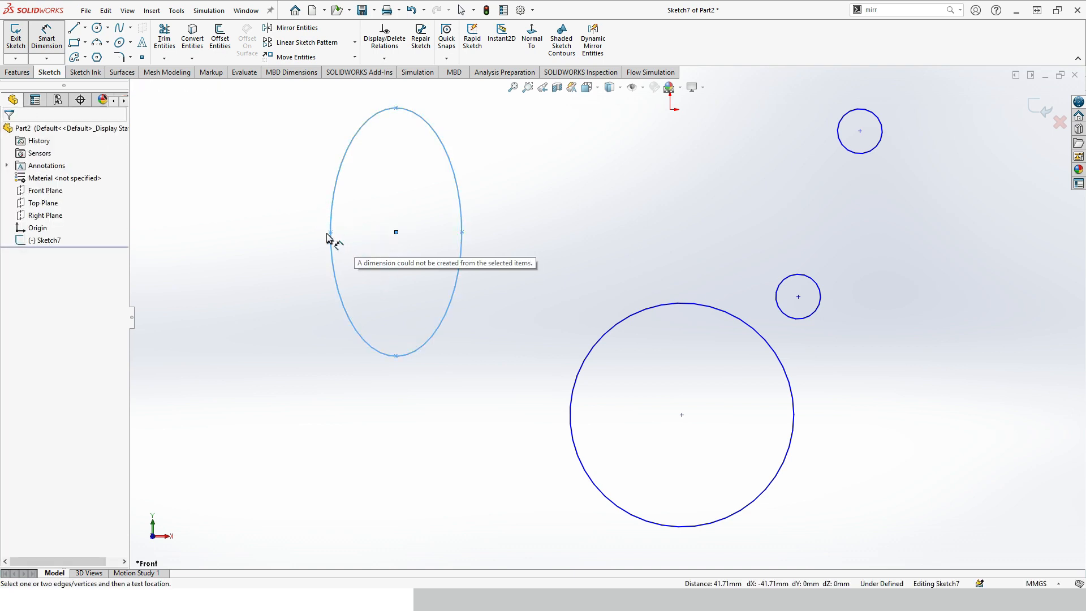
click(332, 232)
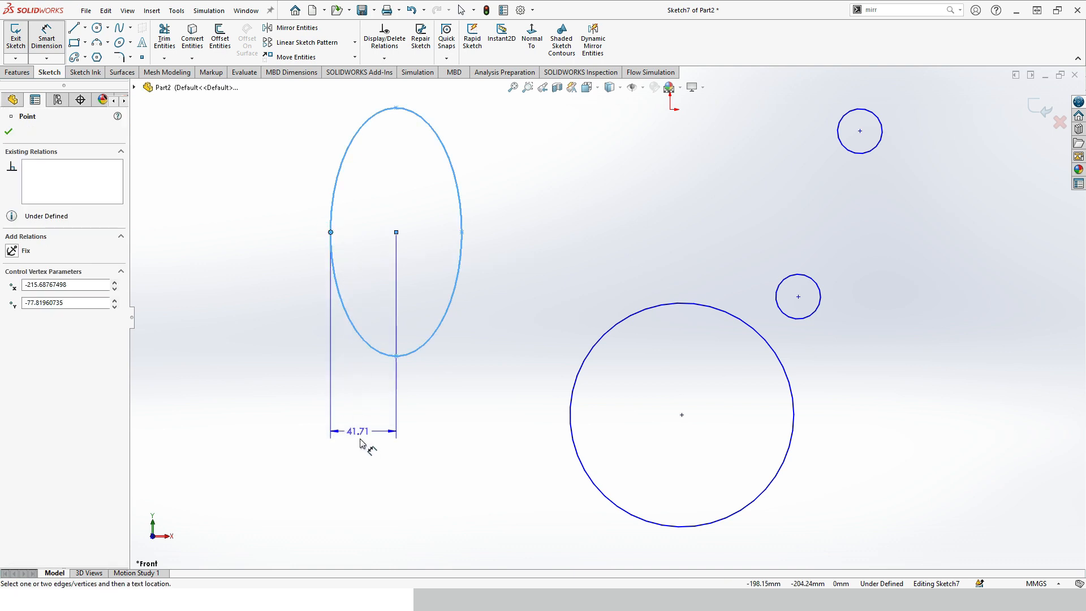
click(362, 433)
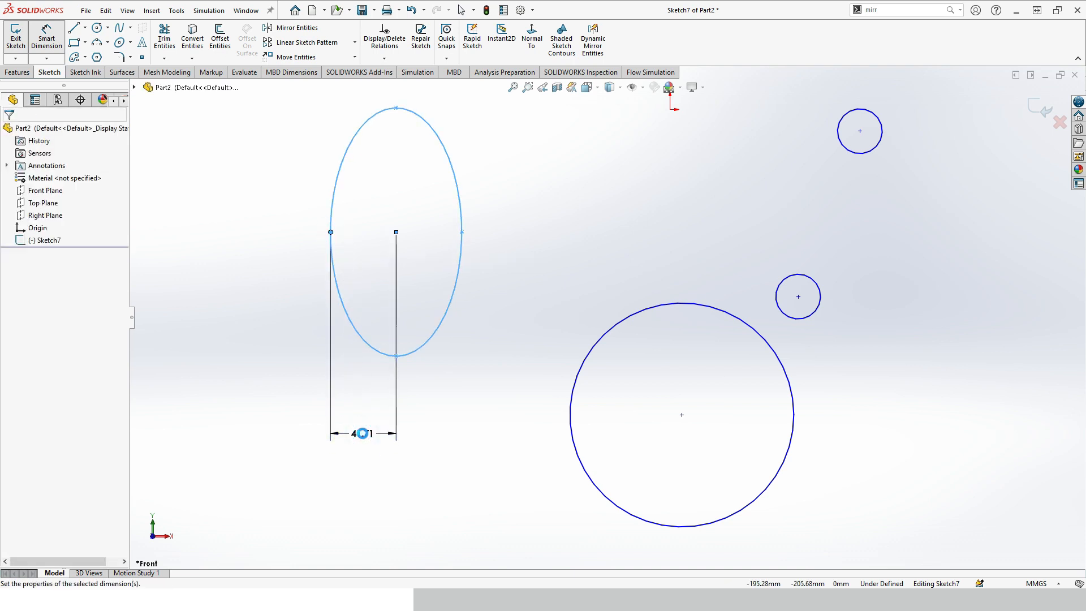
key(Return)
click(477, 393)
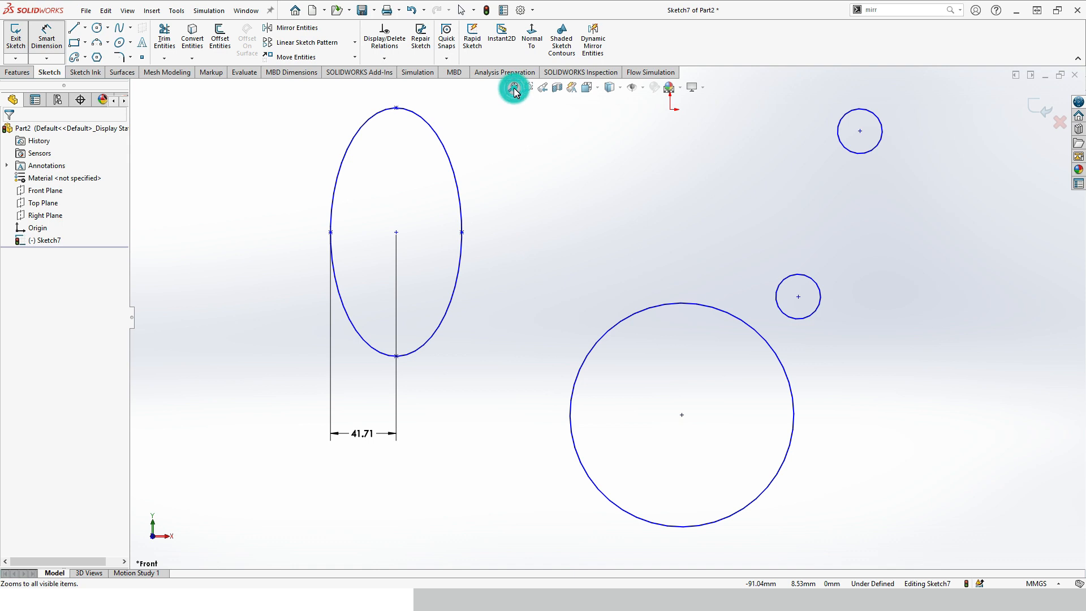
click(46, 38)
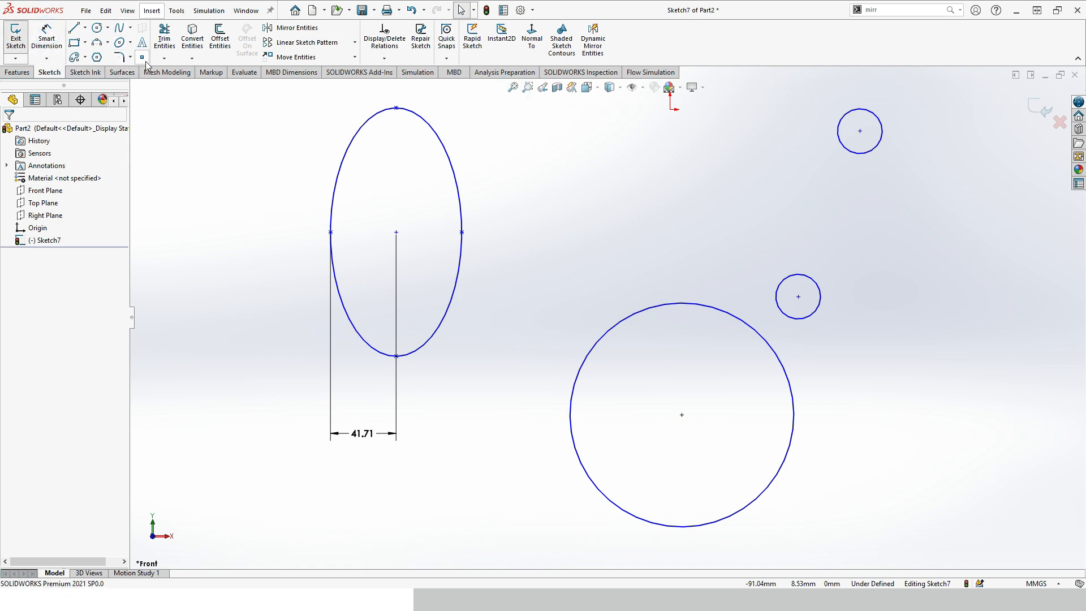
Step: Sketch an open partial ellipse between the full ellipse and the circles, with radii of about 40 mm and 19 mm
click(130, 43)
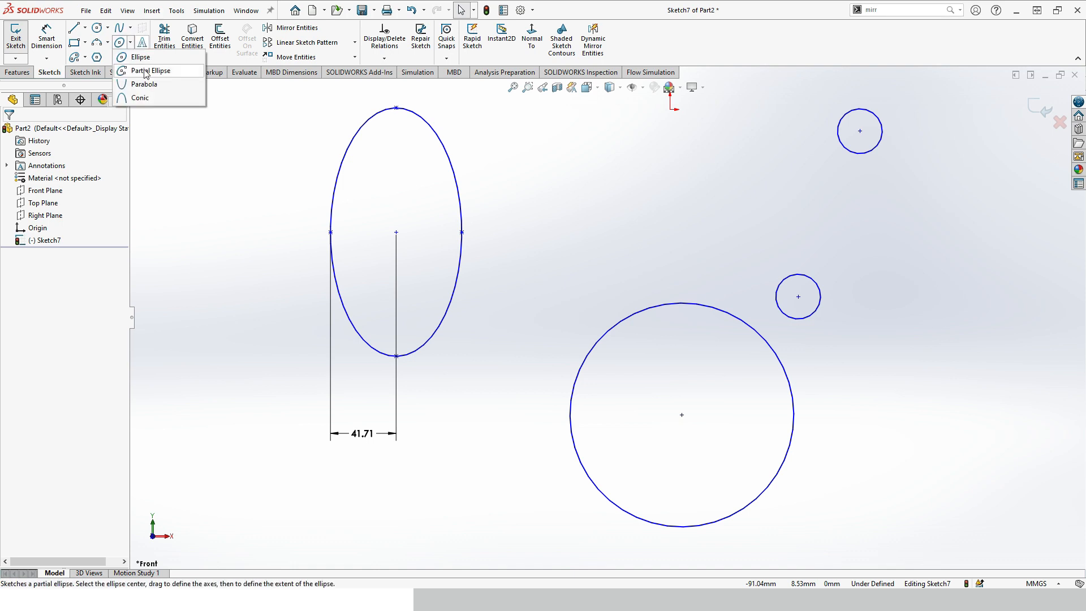
click(146, 62)
click(543, 179)
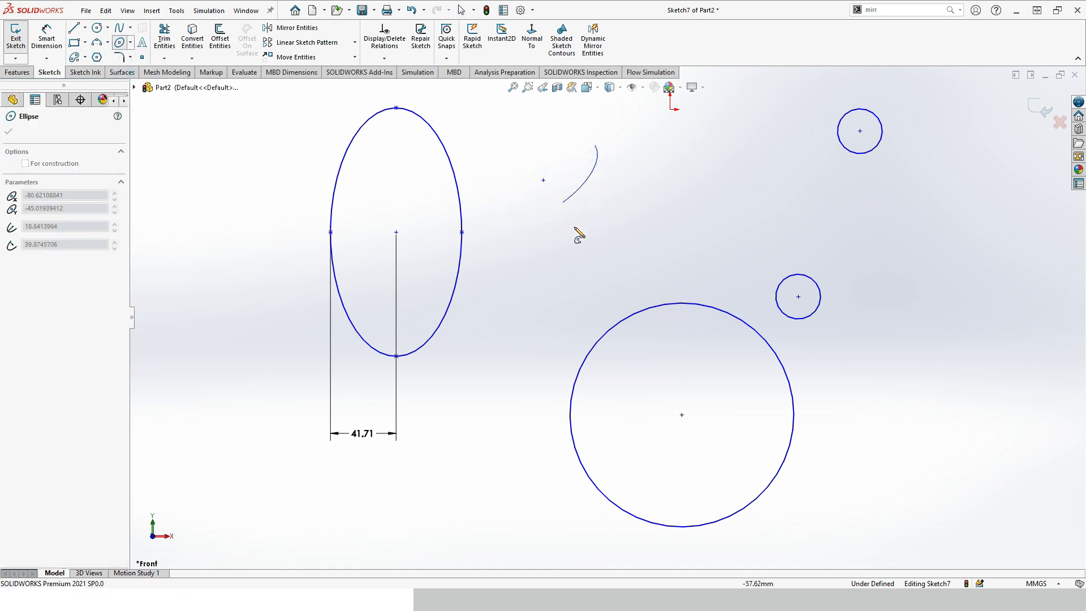
click(499, 179)
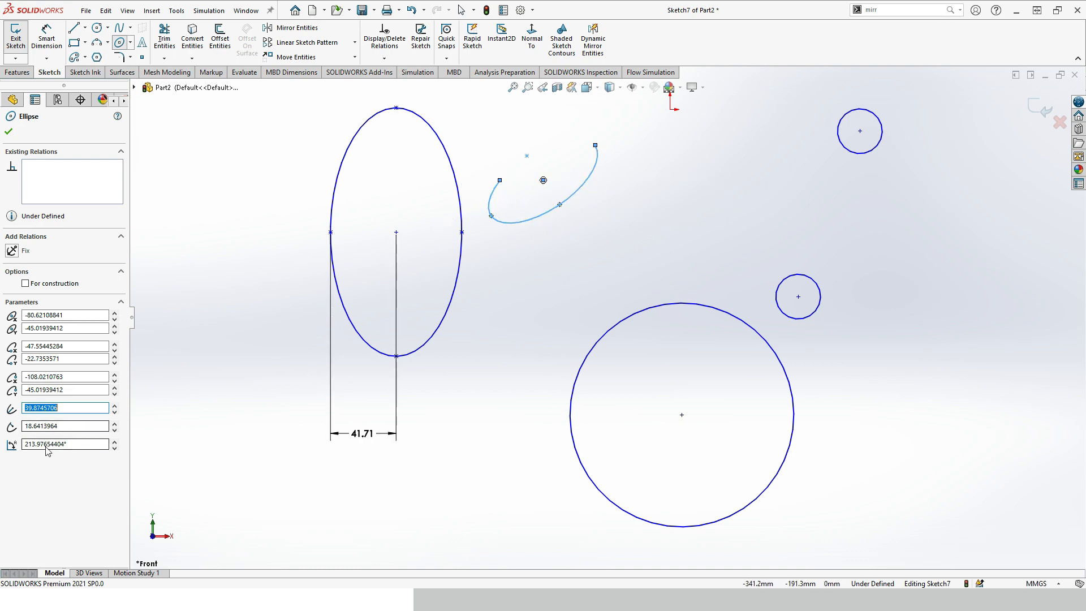
Step: Set the partial ellipse's radii to about 59.87 mm and 38.64 mm and accept it
click(114, 405)
click(114, 405)
click(115, 422)
click(114, 423)
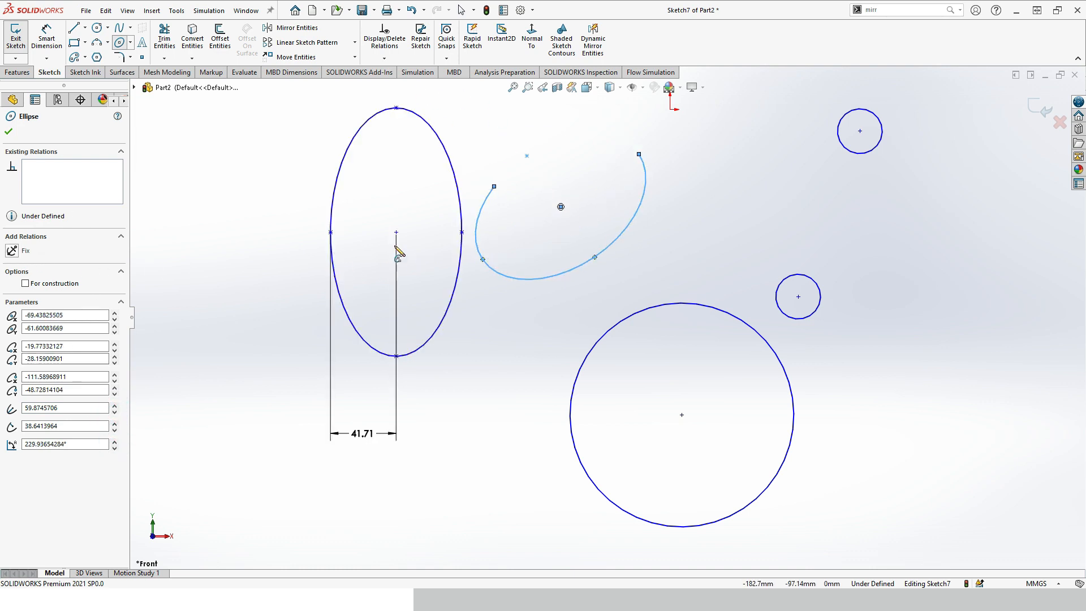
click(8, 131)
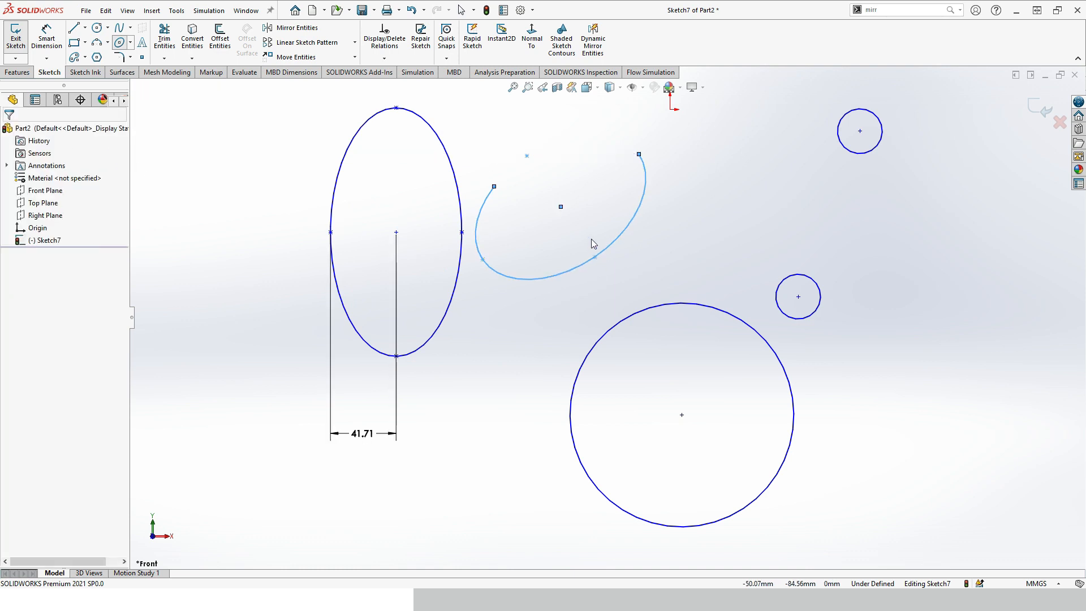
click(512, 87)
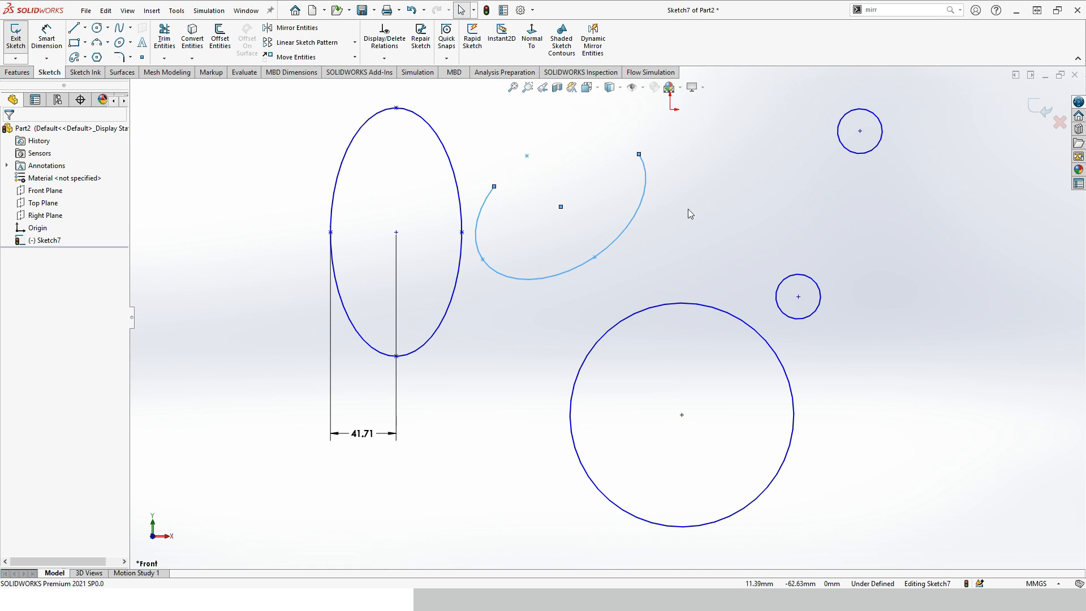
click(46, 35)
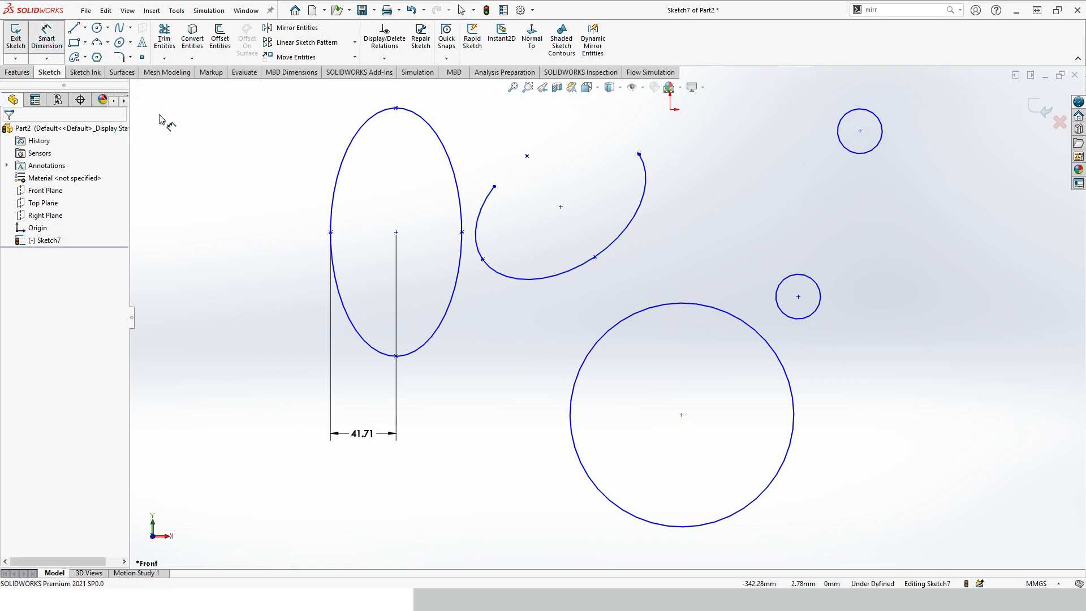
click(494, 187)
click(560, 206)
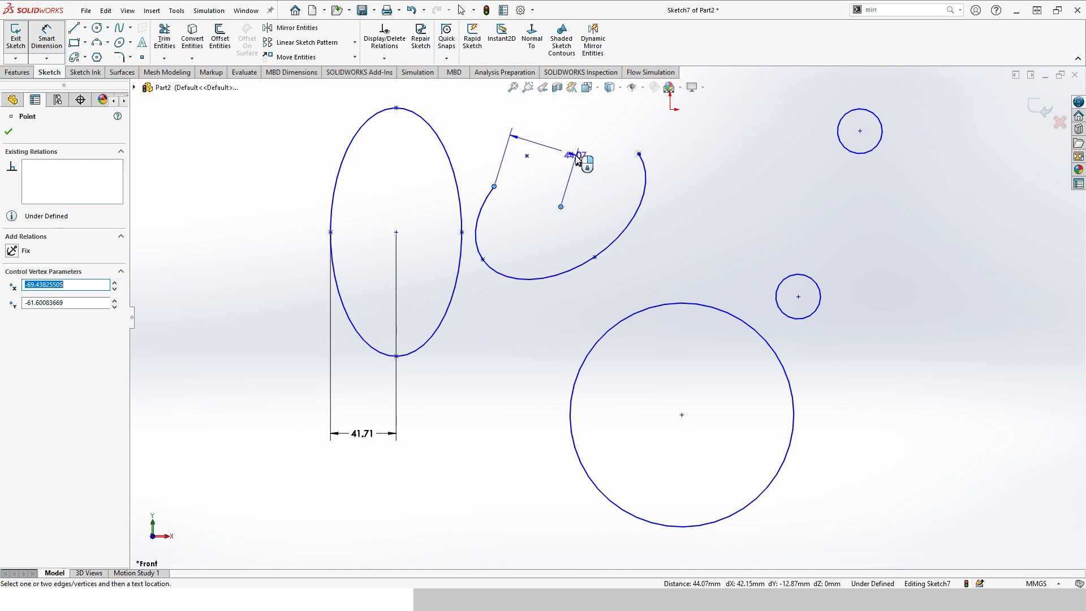
key(Escape)
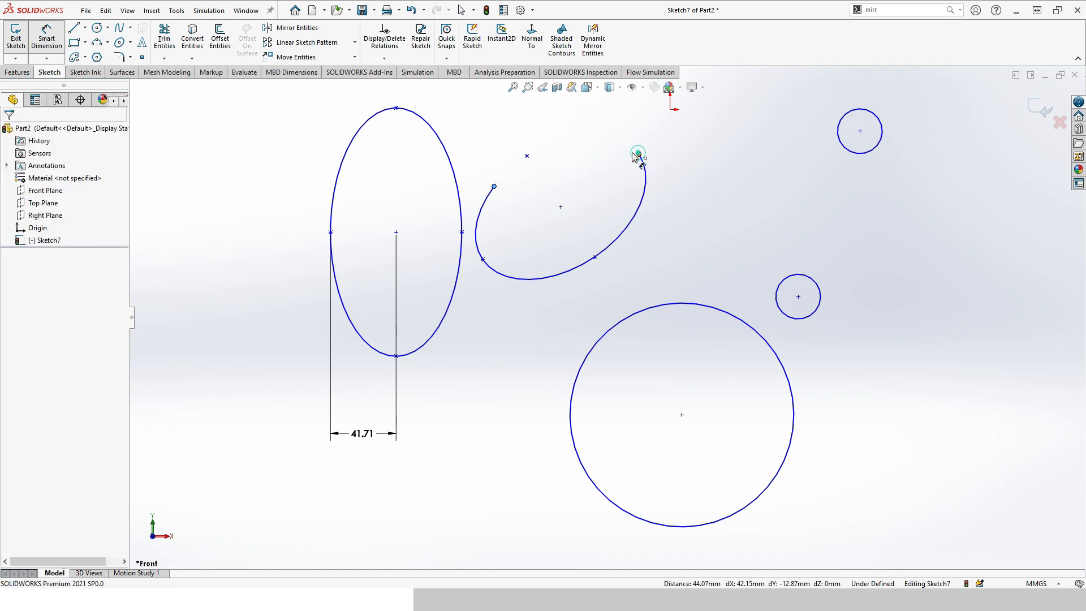
click(639, 154)
click(483, 260)
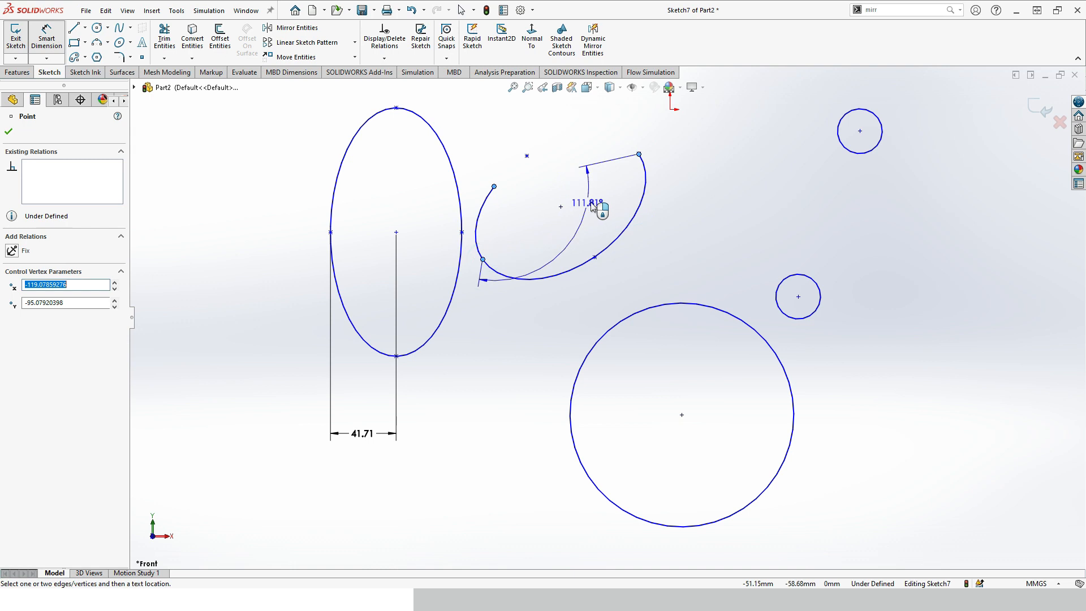
key(Escape)
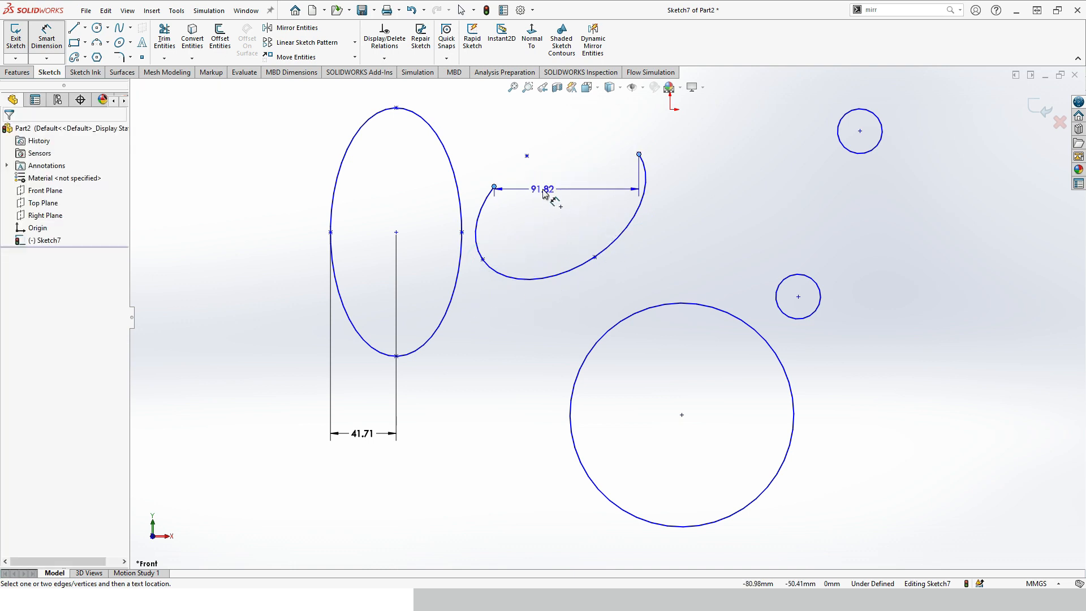
click(47, 39)
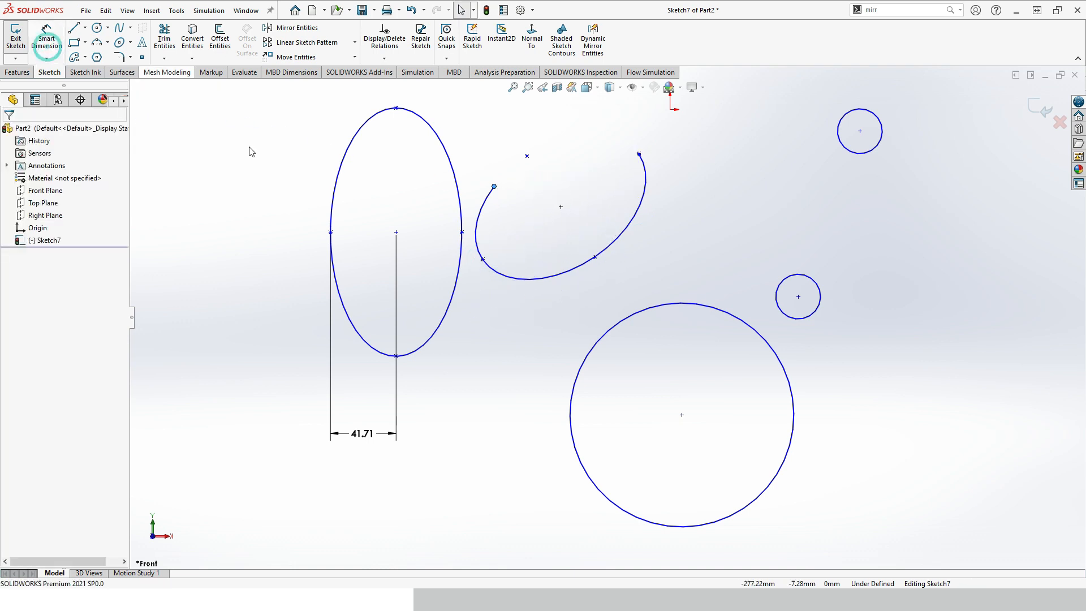
Step: Sketch a parabola beside the full ellipse, with its focus near X -312.09, Y -54.00 and its apex near X -299.51, Y -95.08
click(130, 42)
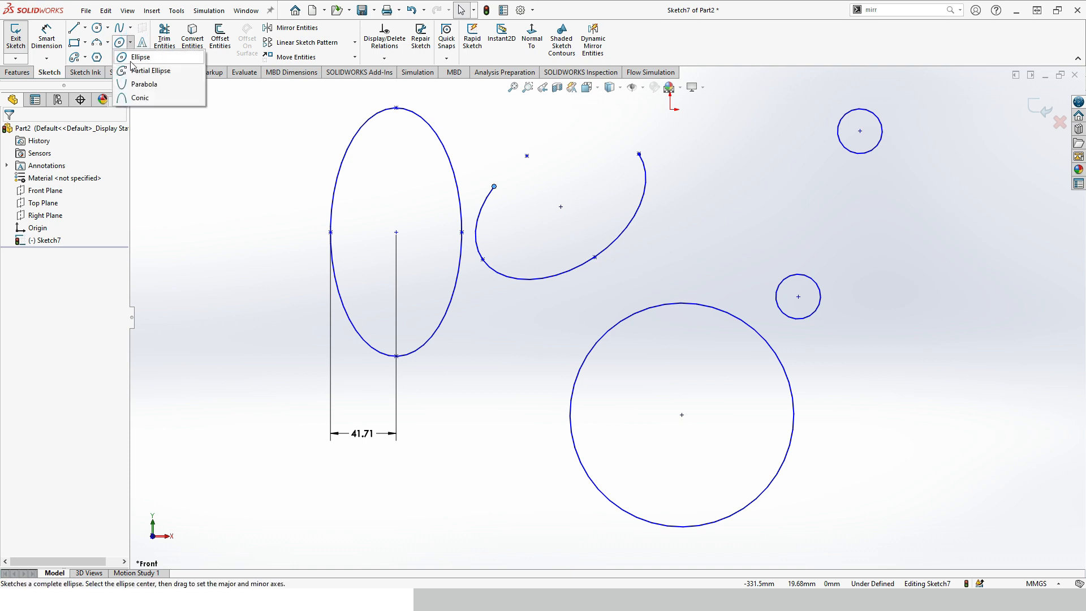
click(142, 56)
click(178, 194)
click(199, 261)
scroll(153, 206, down, 4)
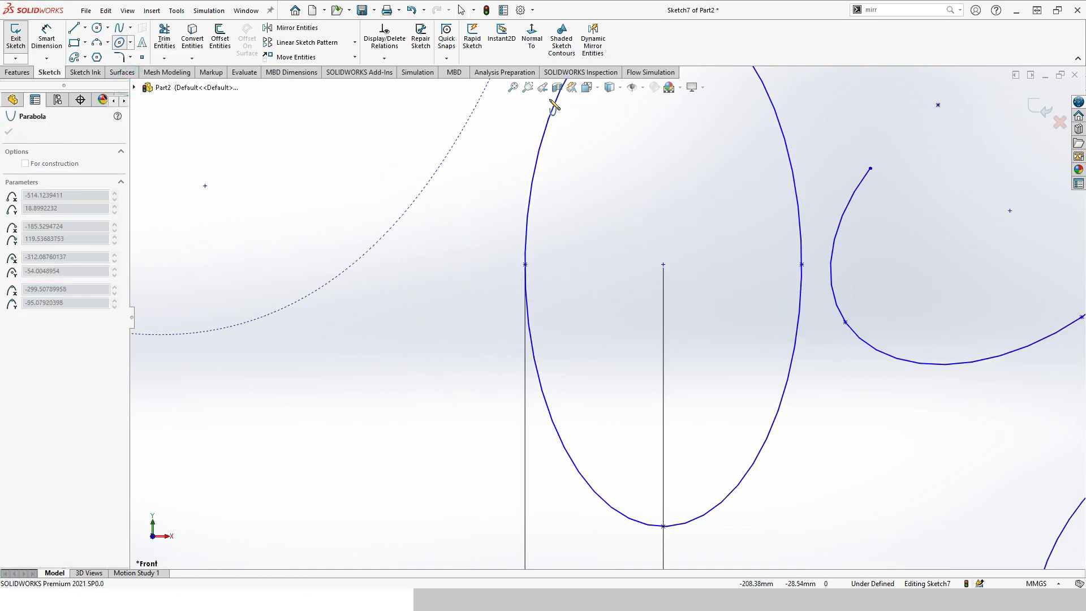
click(513, 88)
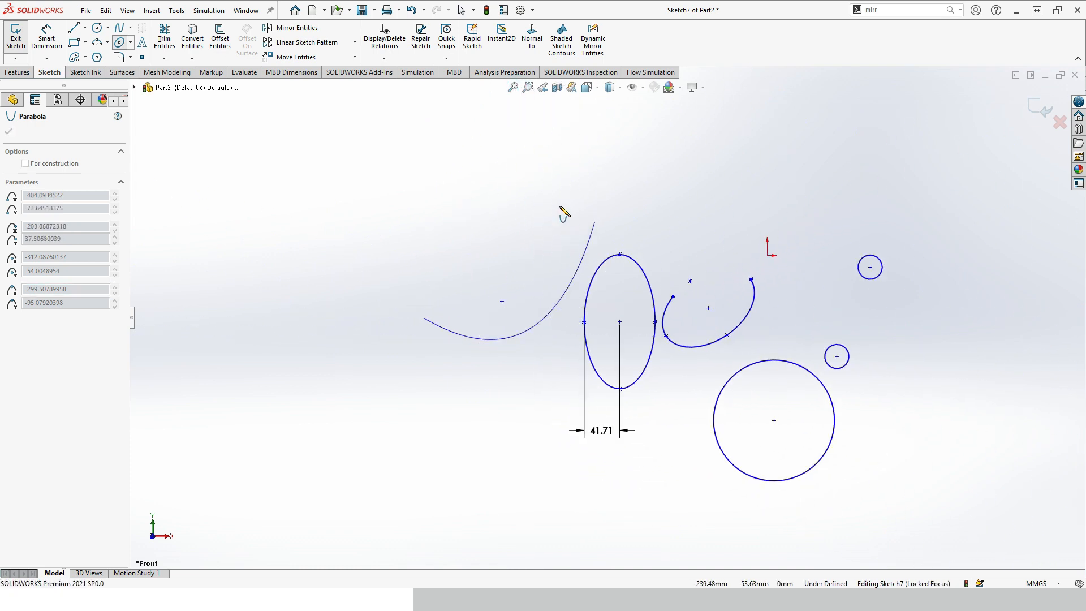
click(565, 155)
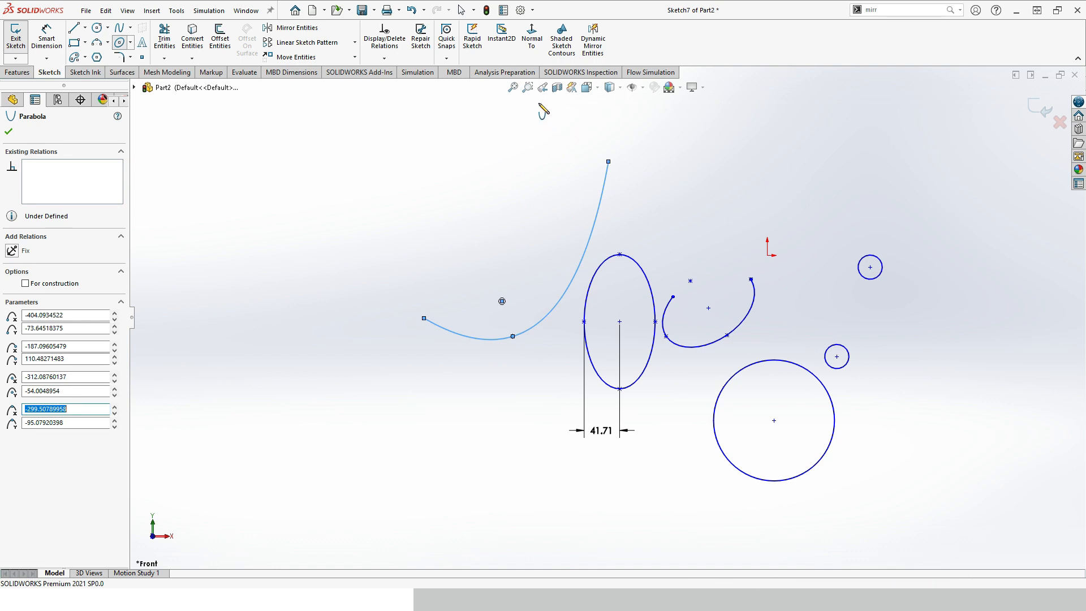
click(513, 88)
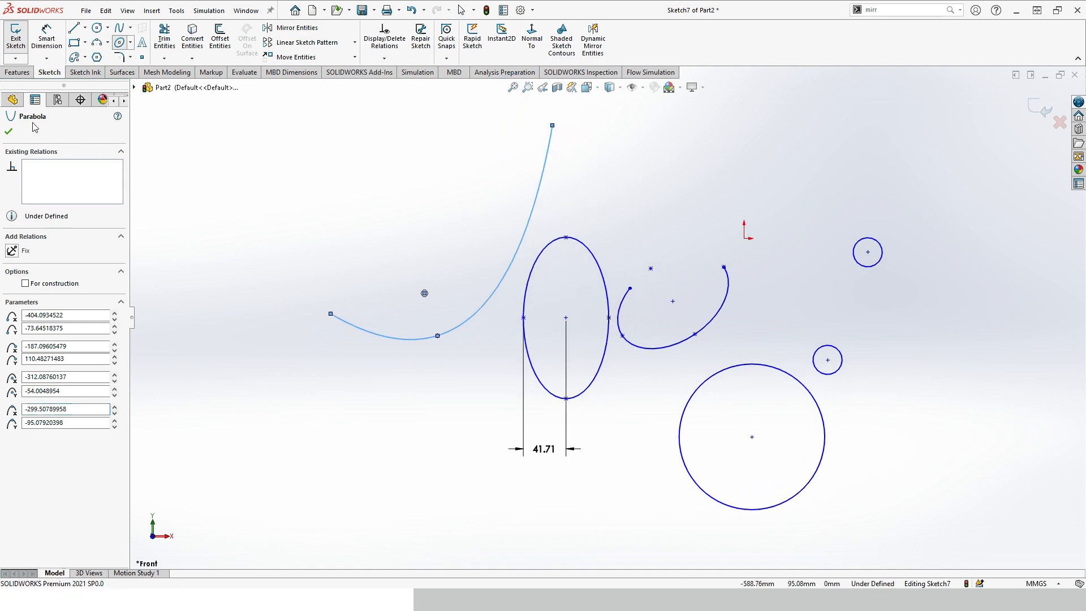
click(17, 131)
key(z)
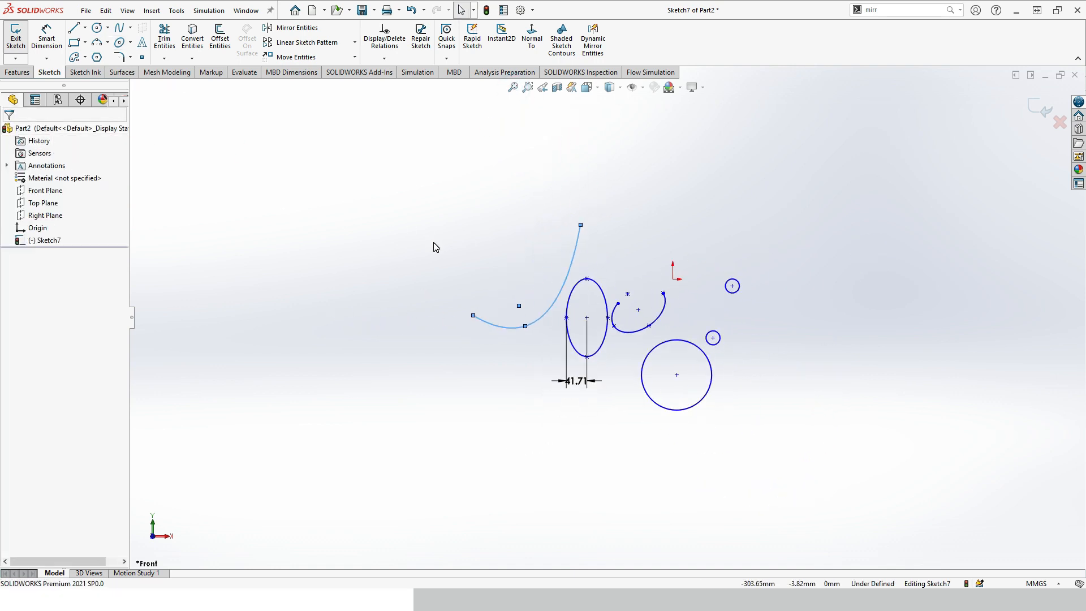
click(420, 232)
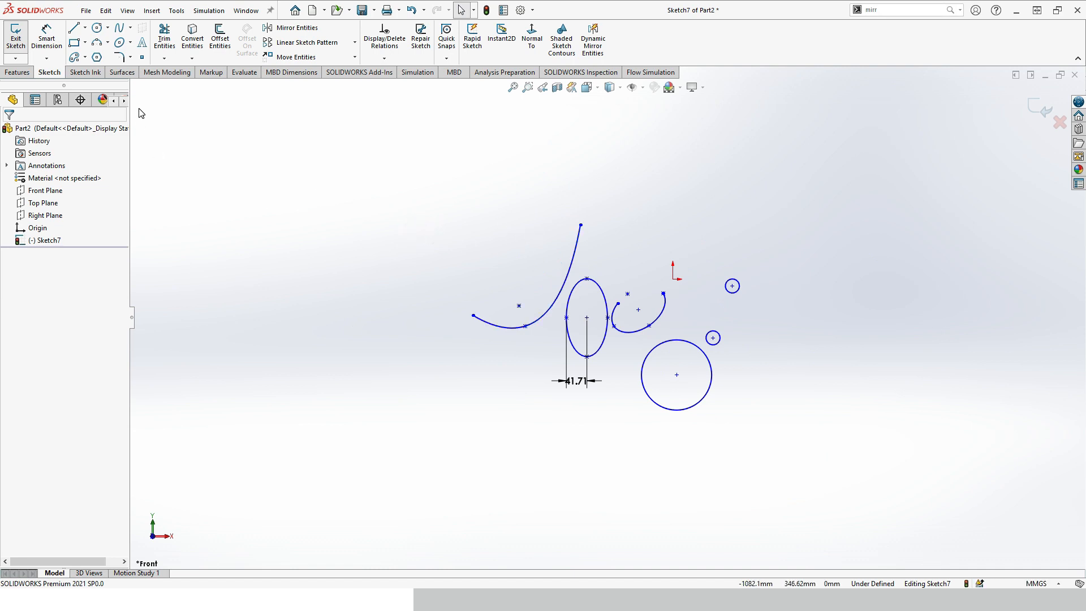
Step: Sketch a second, upward-opening parabola farther from the ellipse, with its focus near X -887.33, Y 120.91 and apex directly below at Y 80.80
click(129, 43)
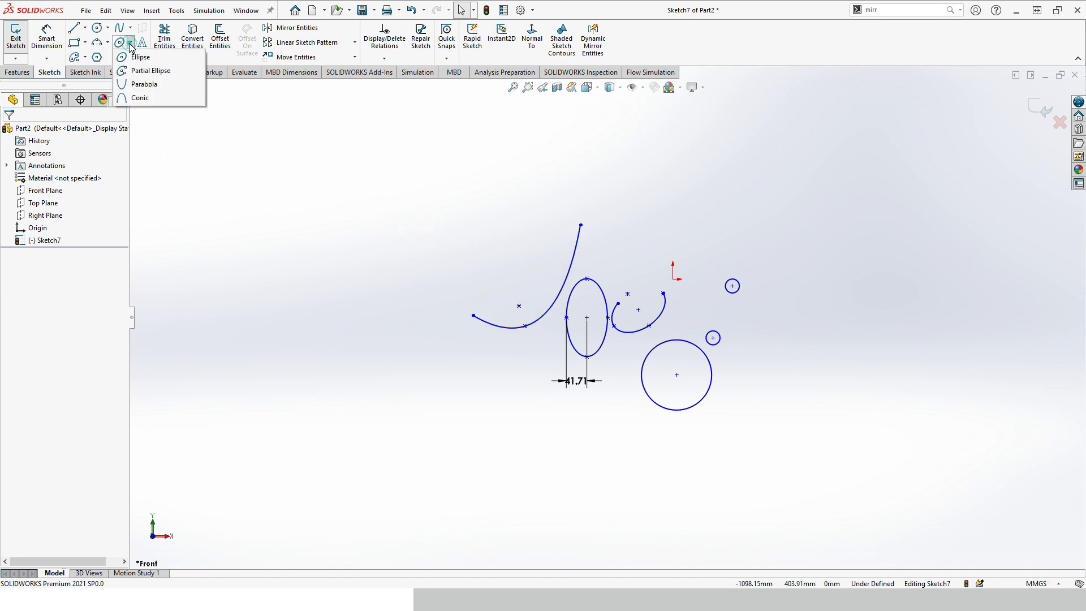
click(141, 88)
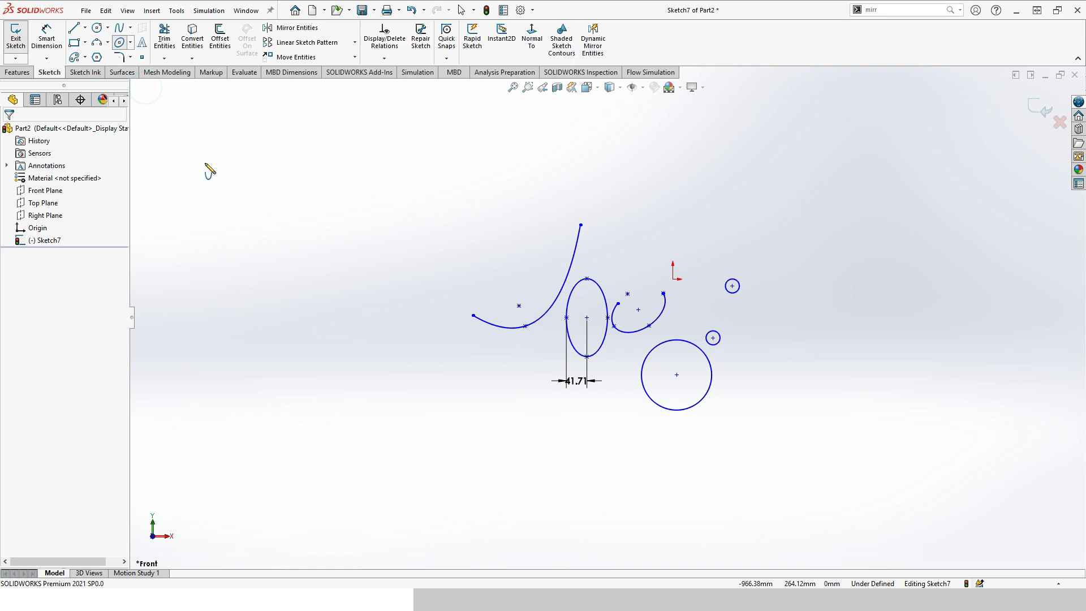
click(234, 220)
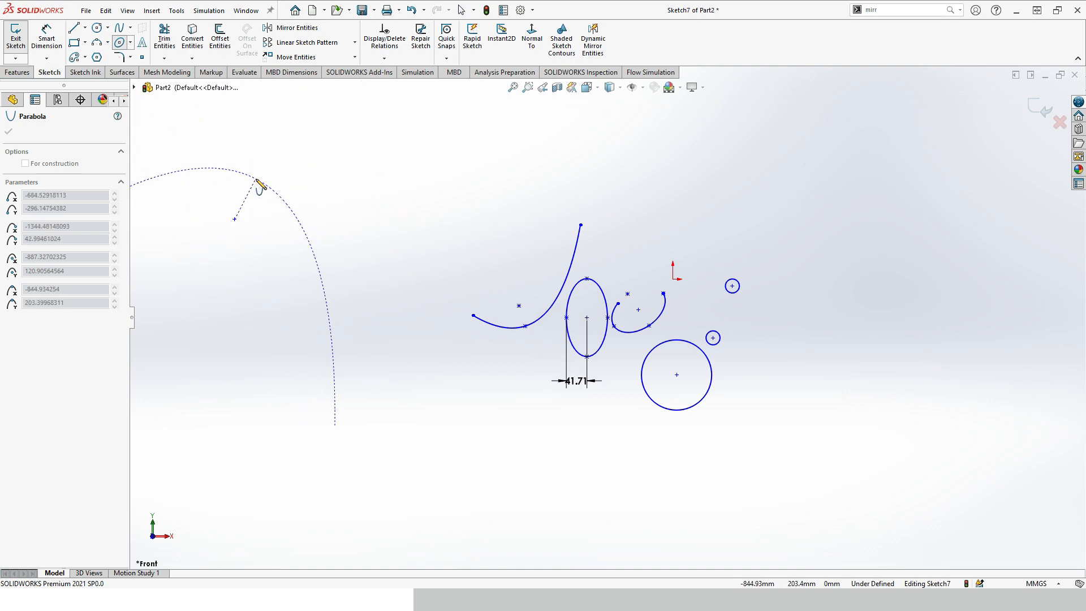
click(237, 240)
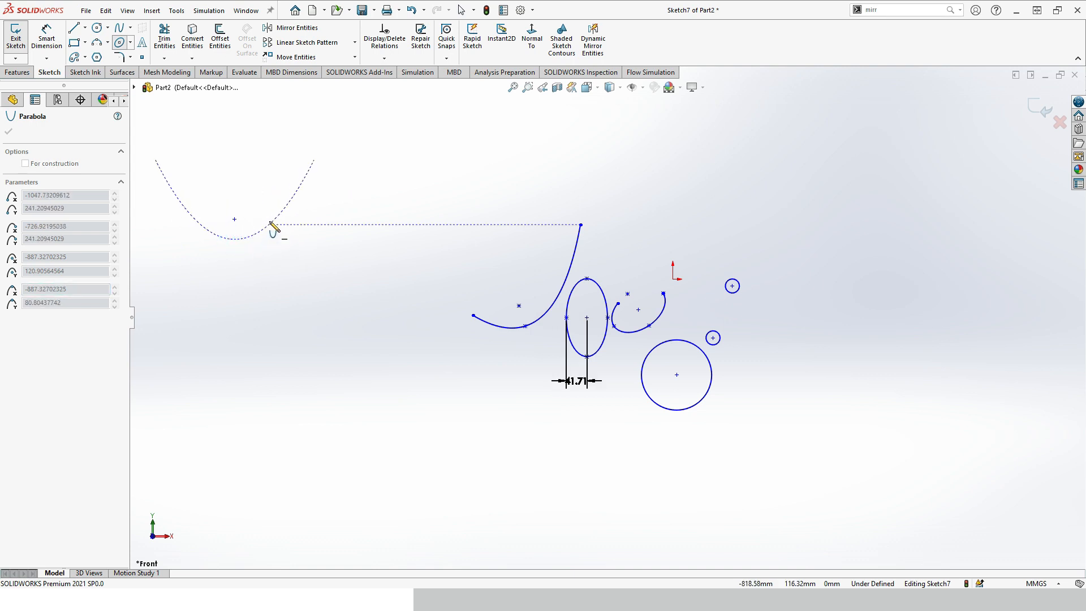
click(227, 160)
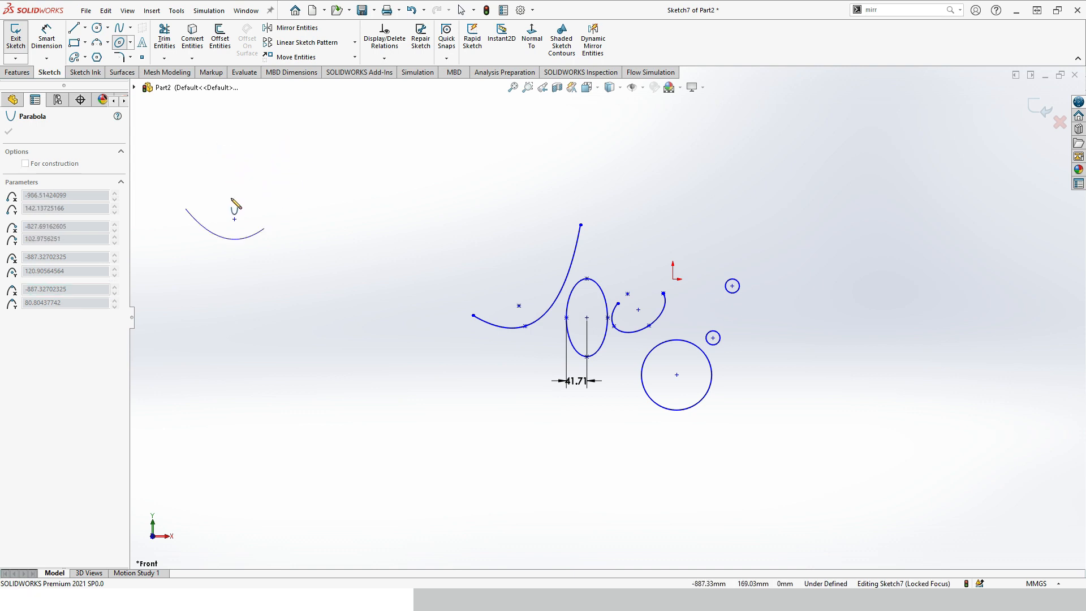
click(317, 152)
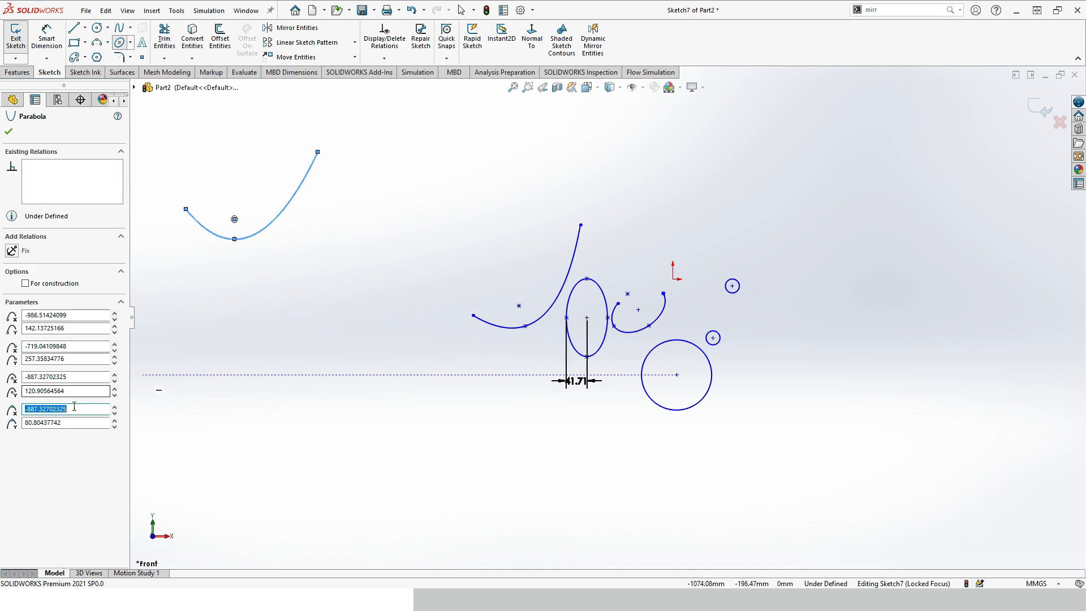
Step: Adjust the second parabola to focus about (-889.03, 123.75), apex (-907.44, 87.68) and ends (-956.21, 146.83) and (-663.03, 178.58), and accept it
click(114, 411)
click(114, 412)
click(114, 421)
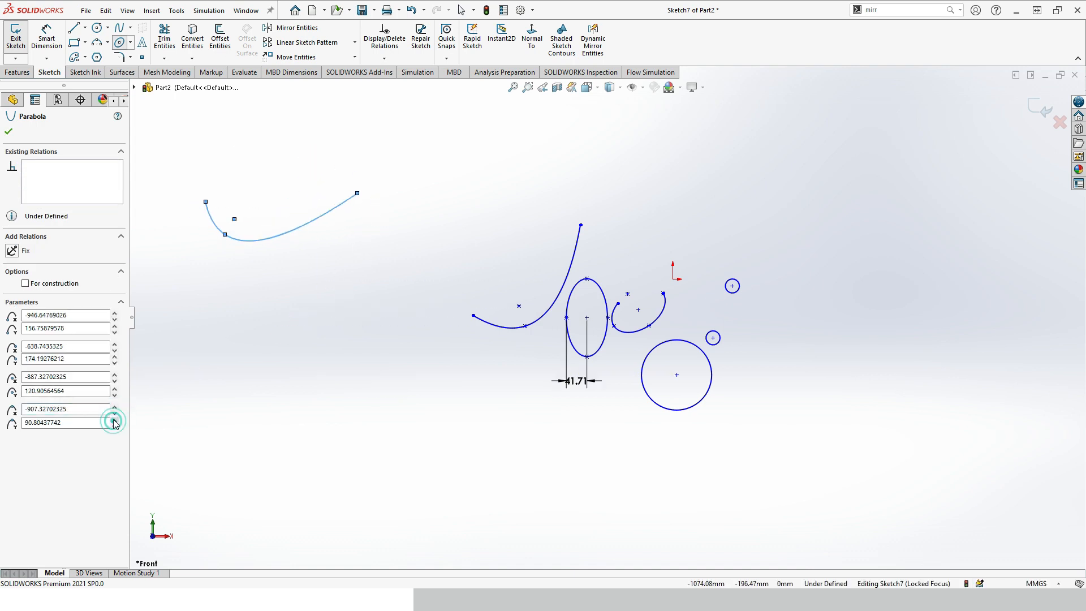
click(115, 362)
click(114, 347)
click(114, 329)
click(113, 315)
click(112, 317)
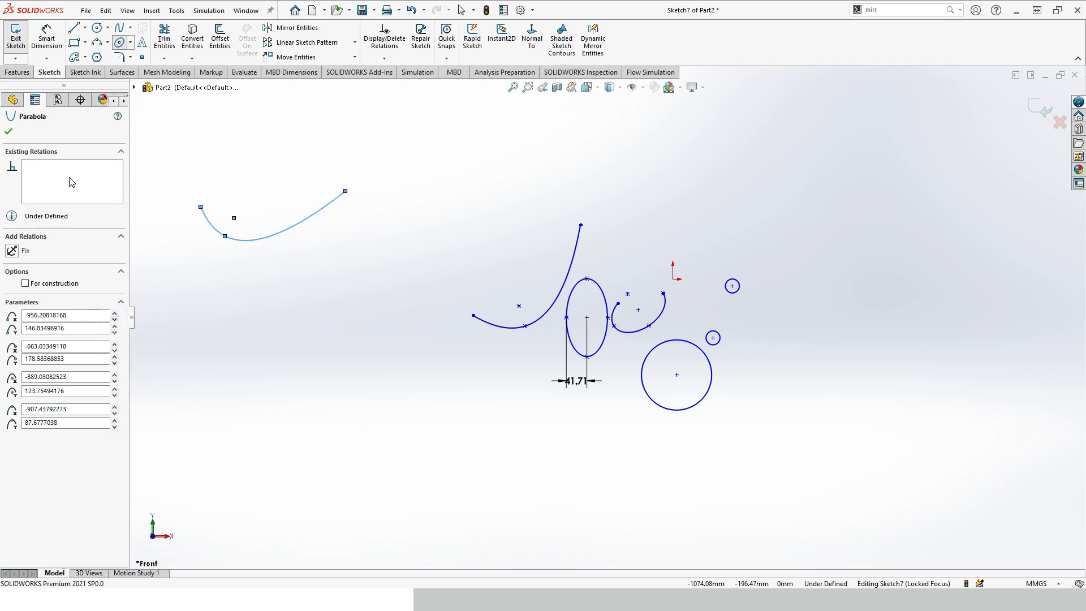
click(8, 136)
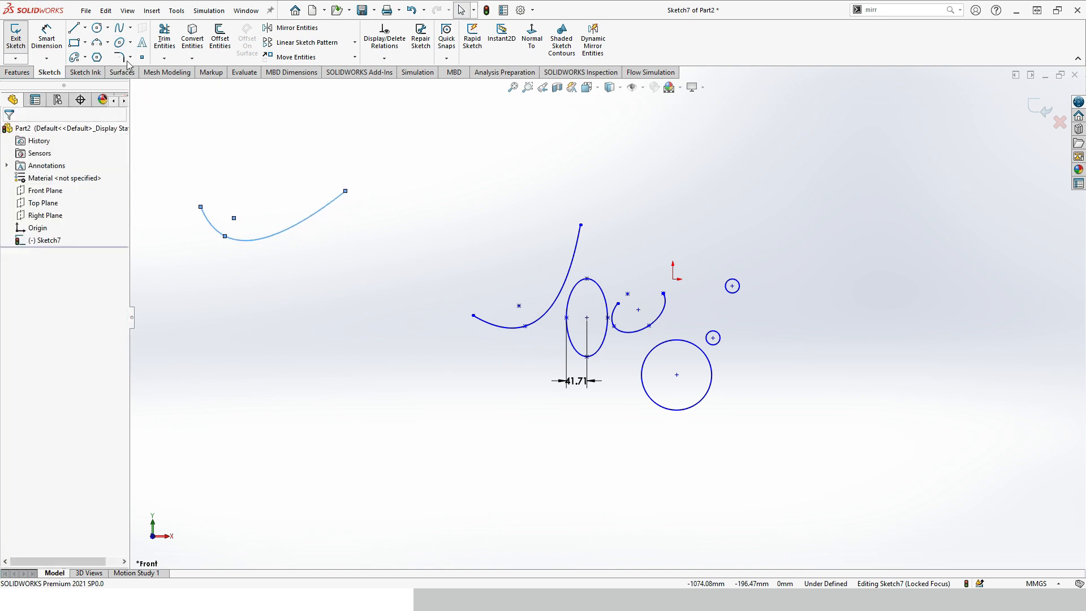
Step: Sketch a narrow V-shaped conic below the second parabola, with level endpoints, a downward-pointing top vertex and a Rho of about 0.75
click(130, 42)
click(140, 97)
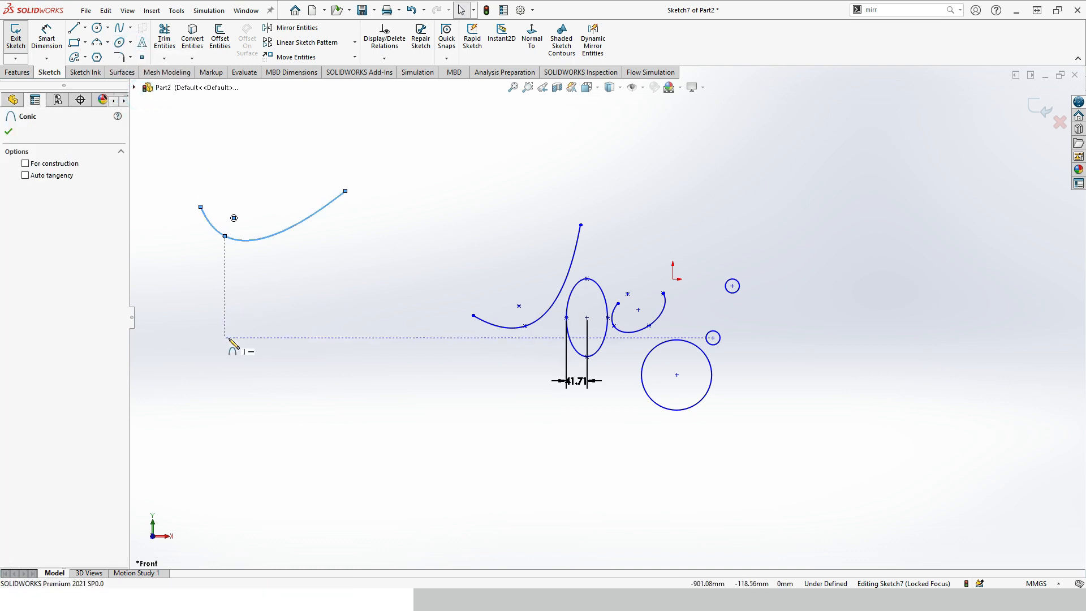
click(278, 337)
click(277, 392)
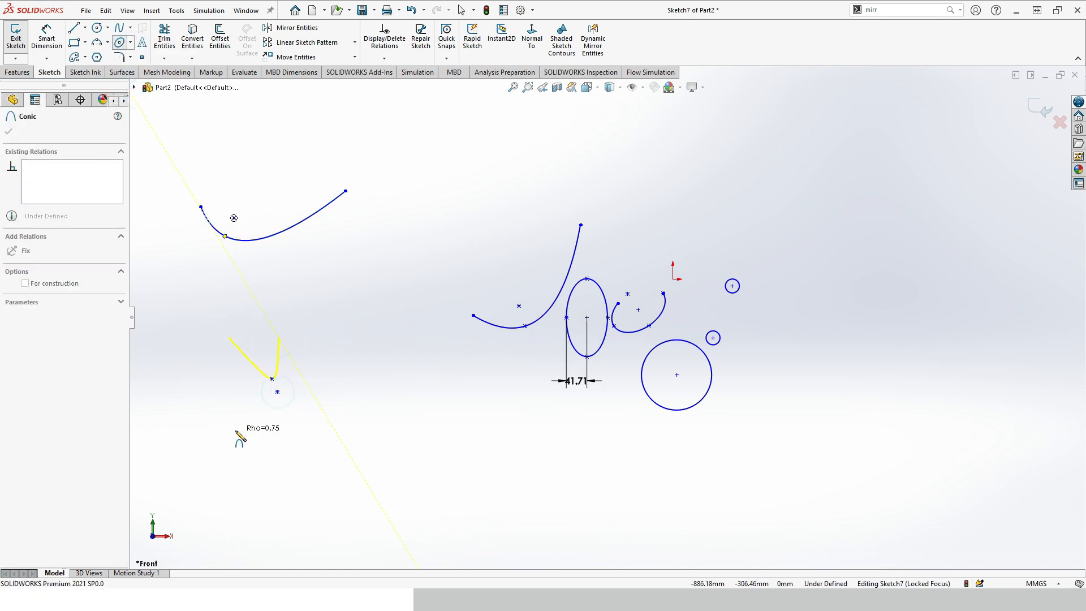
click(331, 432)
Step: Sketch a larger conic between the V-shaped conic and the first parabola, opening towards the V-shaped conic
click(331, 430)
click(347, 306)
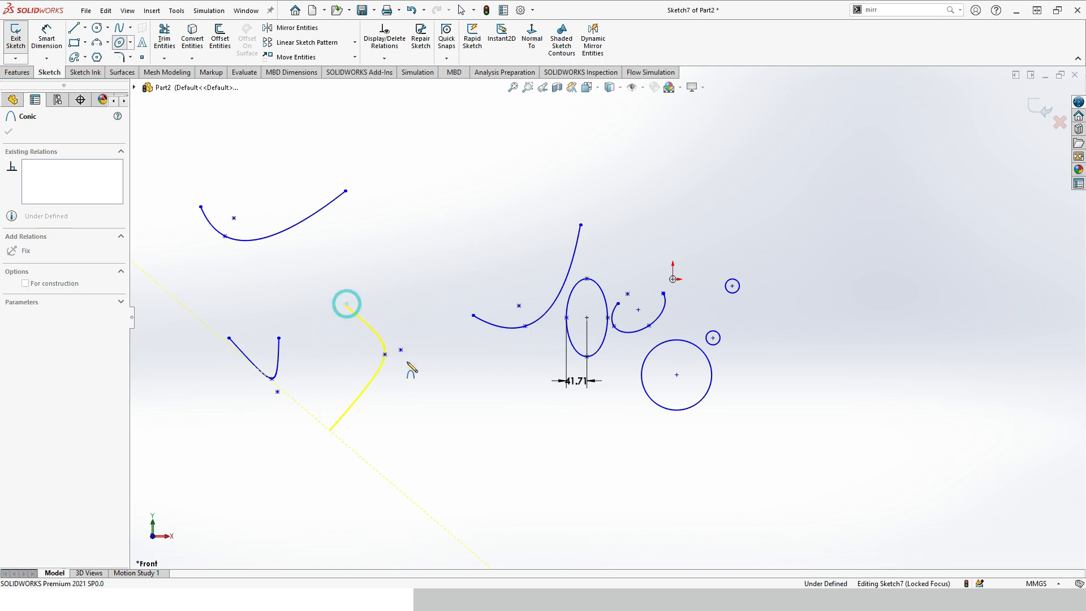
click(429, 390)
click(785, 116)
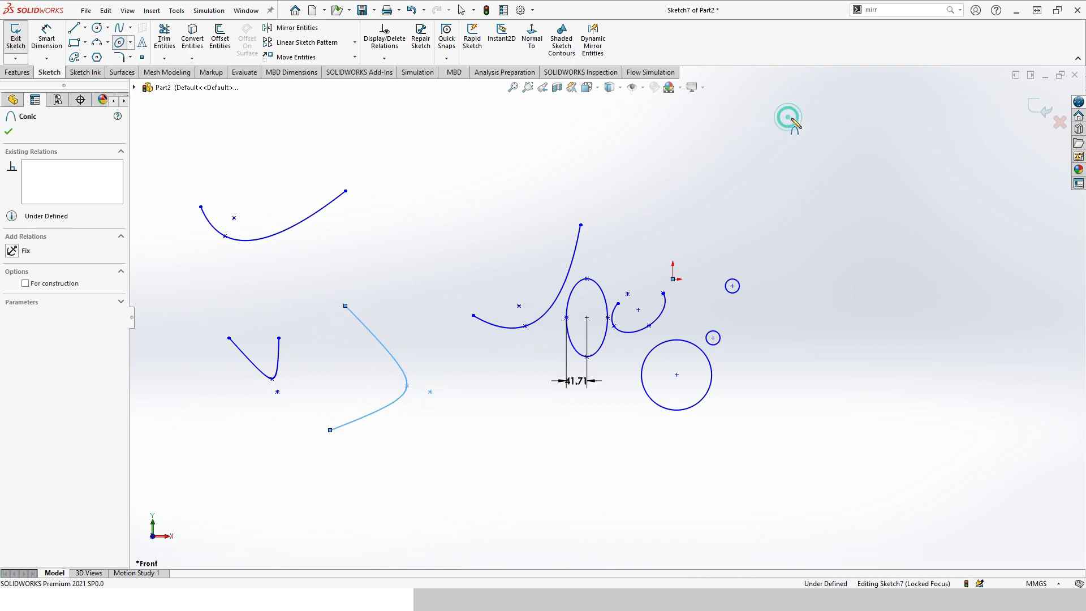
Step: Sketch a thin, sharply folded conic above the origin and the circles, with its top vertex near the first parabola's upper end
click(719, 197)
click(865, 151)
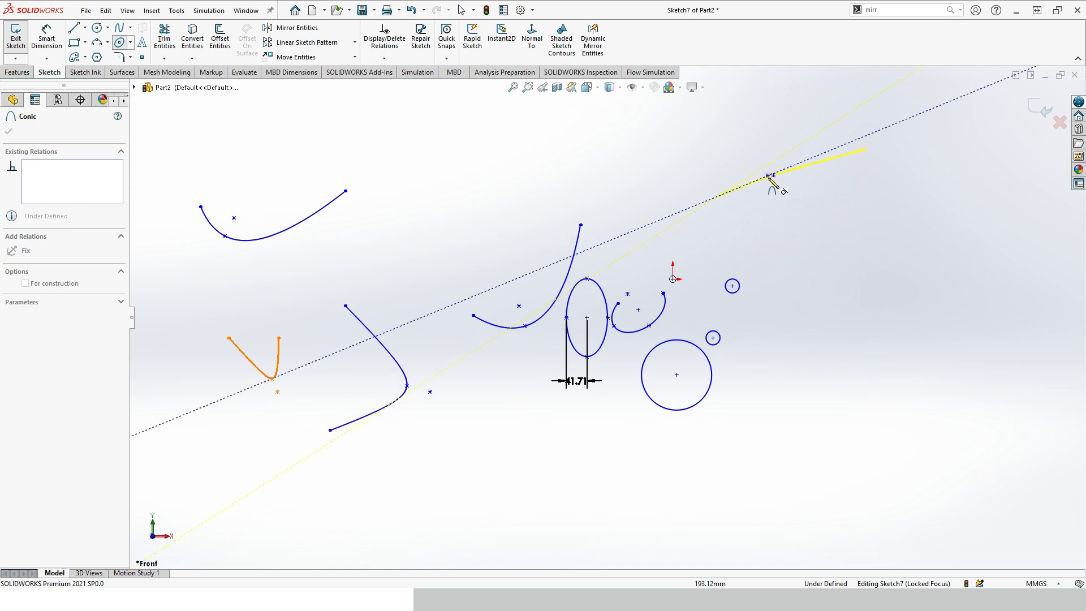
click(608, 225)
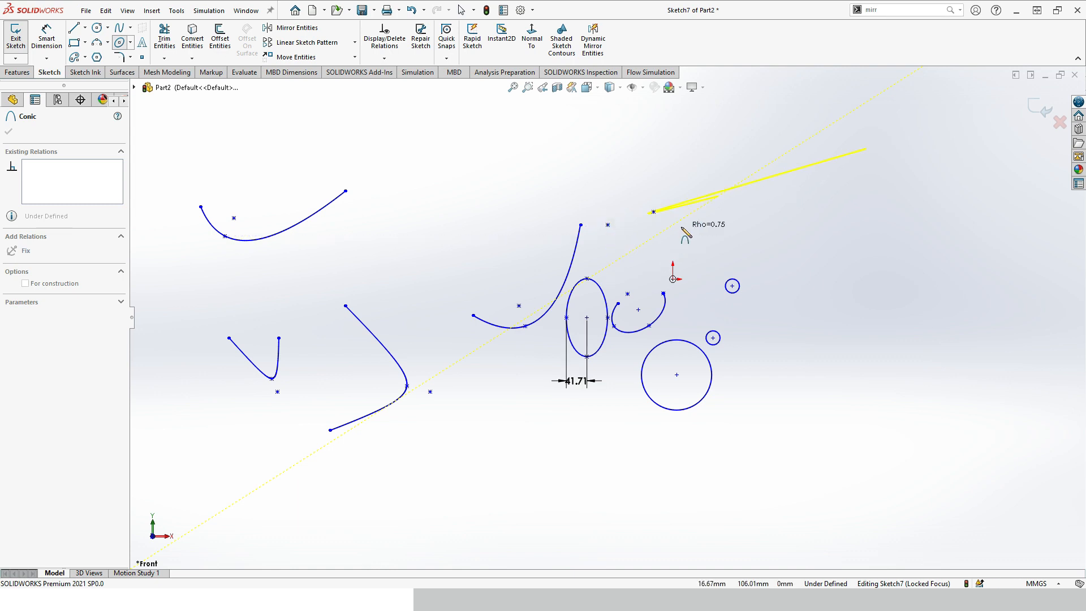
click(428, 157)
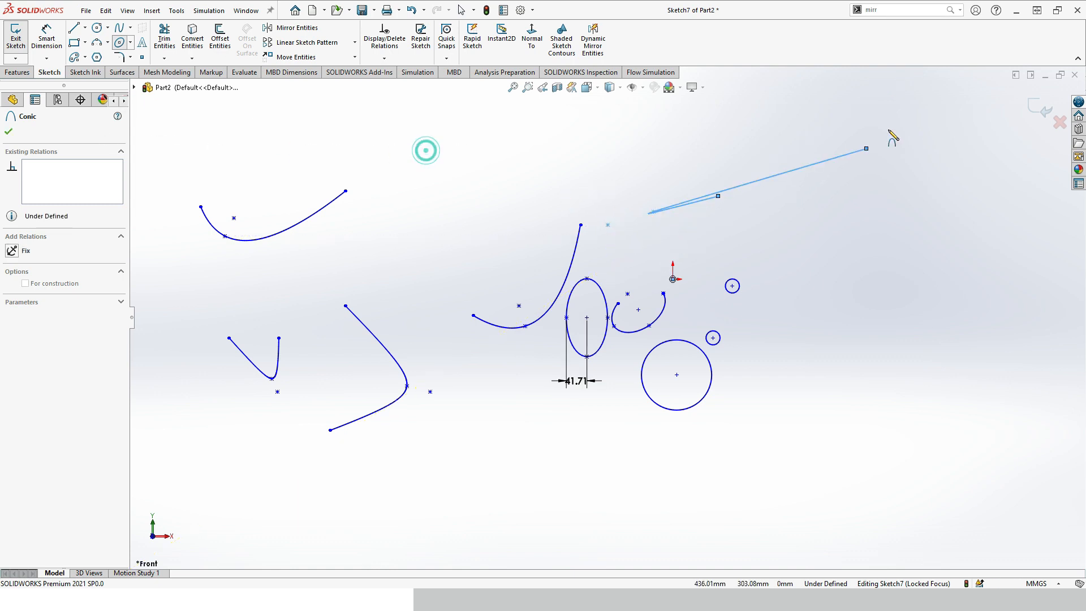
Step: Exit Sketch7 and delete it from the part
click(1041, 109)
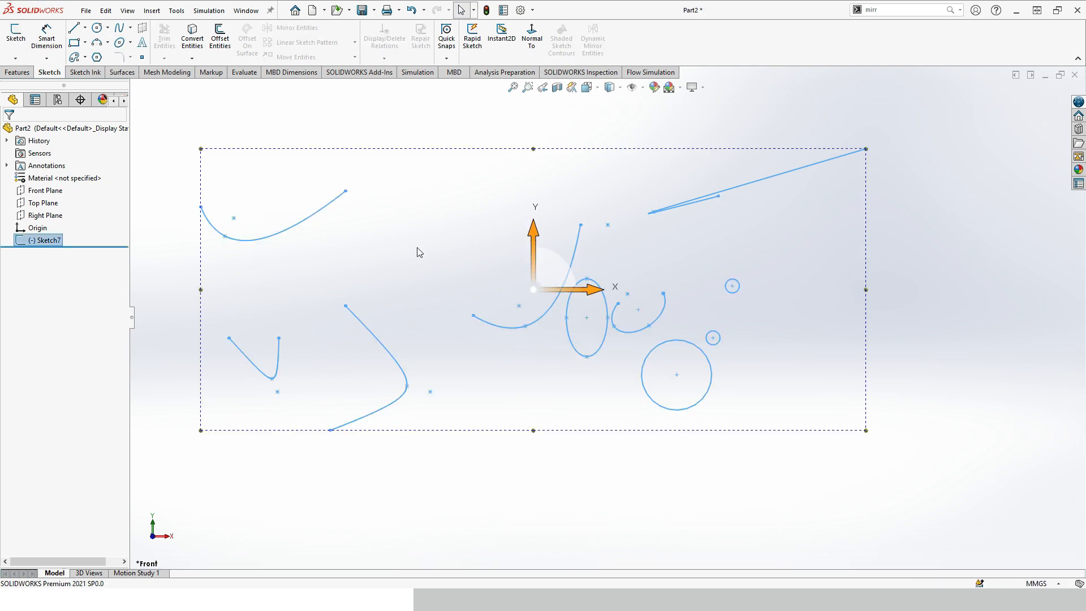
right_click(57, 241)
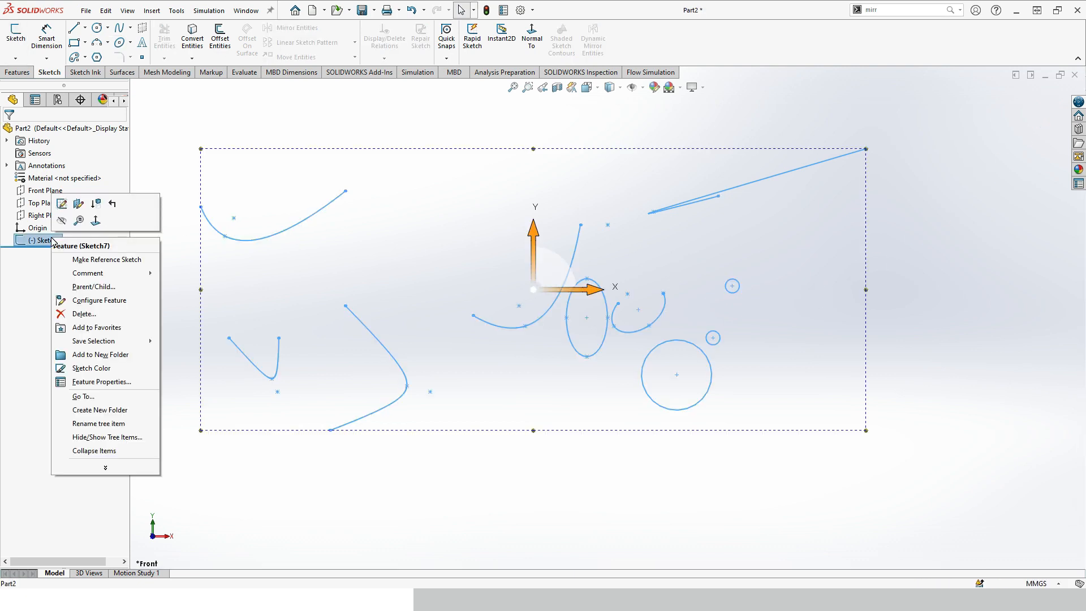
click(83, 313)
click(537, 226)
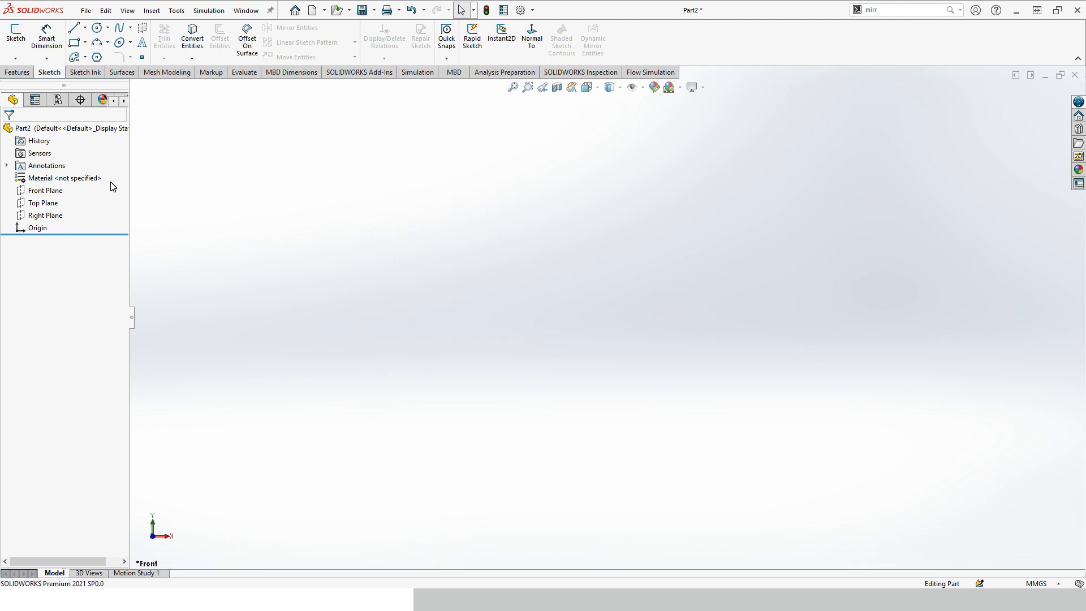
Step: Start a new sketch on the Front Plane and orient the view normal to it
click(45, 190)
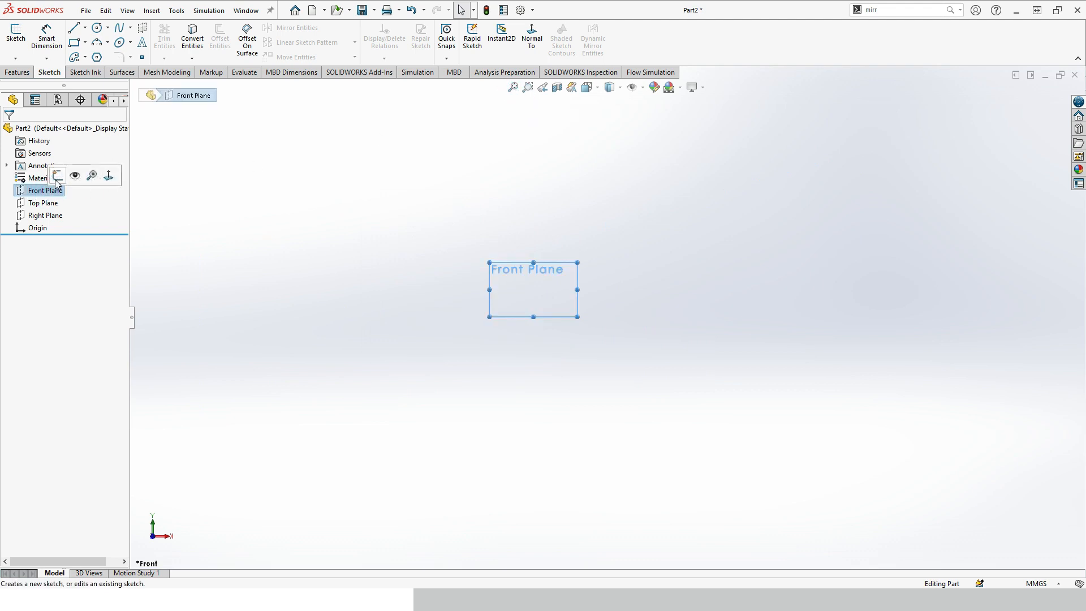
click(55, 178)
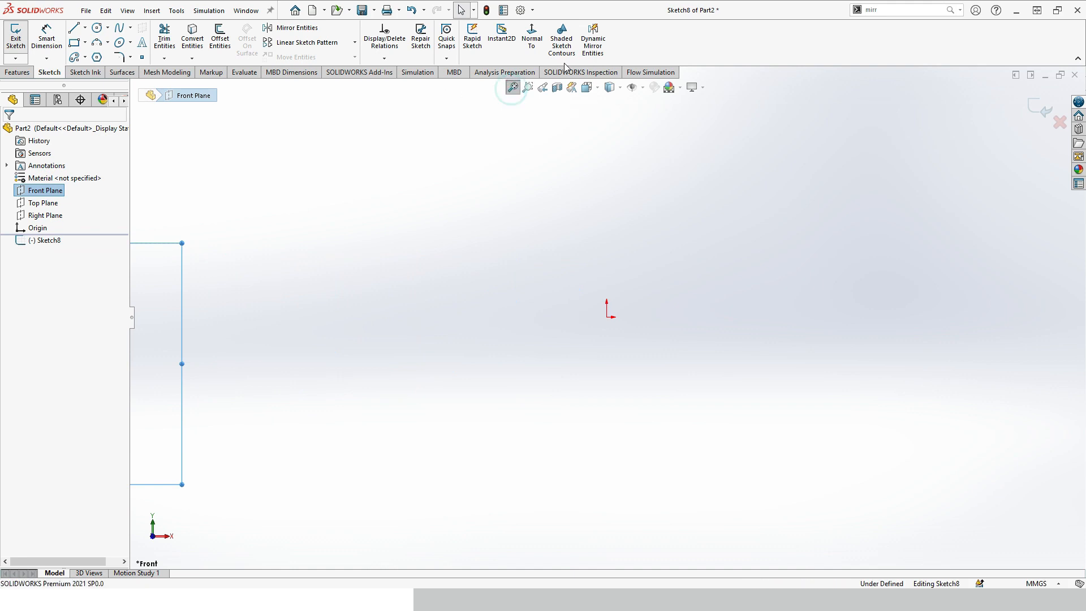
click(531, 41)
click(531, 39)
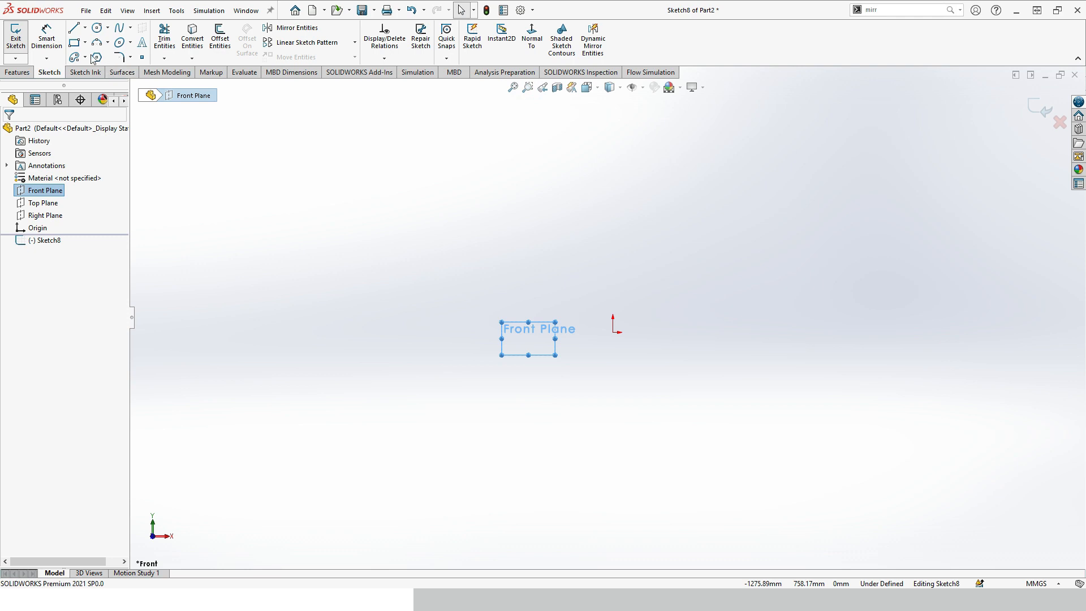
Step: Sketch a single slanted line up and away from the origin, rising from its lower end towards the origin's side
click(73, 29)
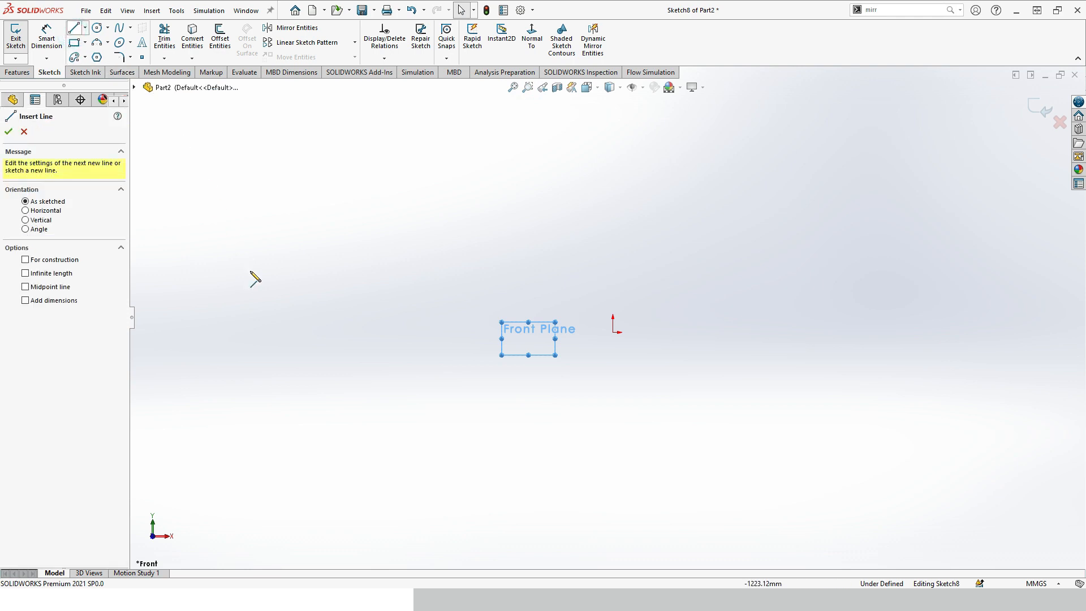
click(279, 309)
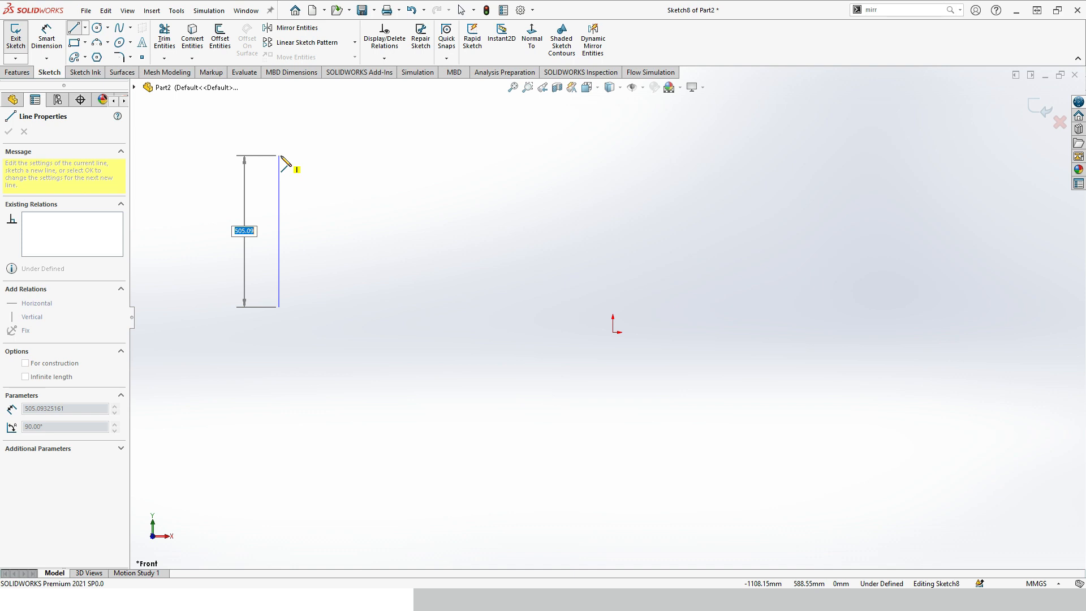
click(429, 235)
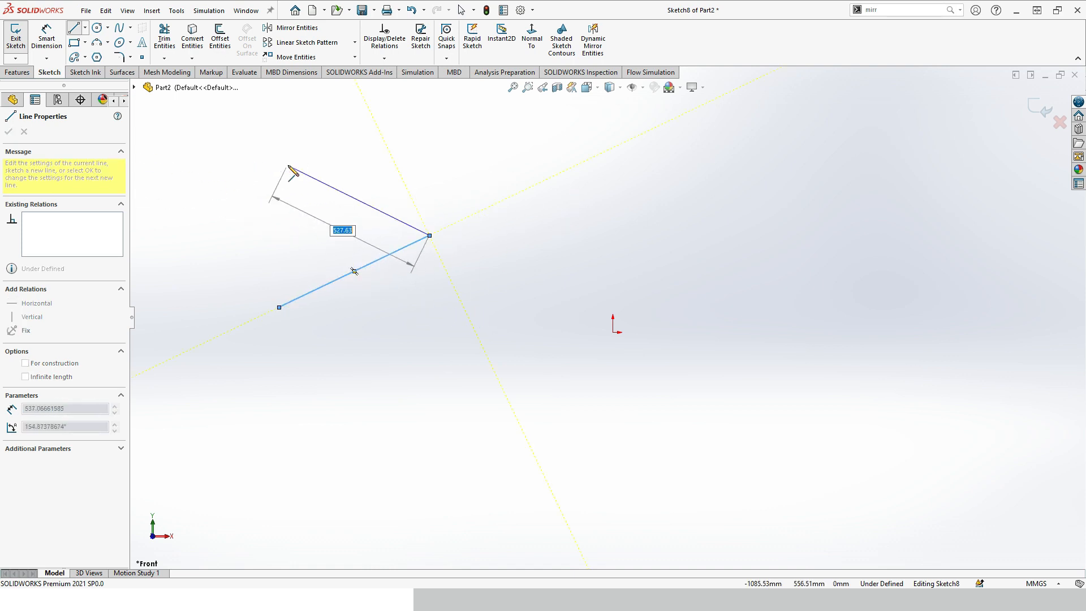
key(Escape)
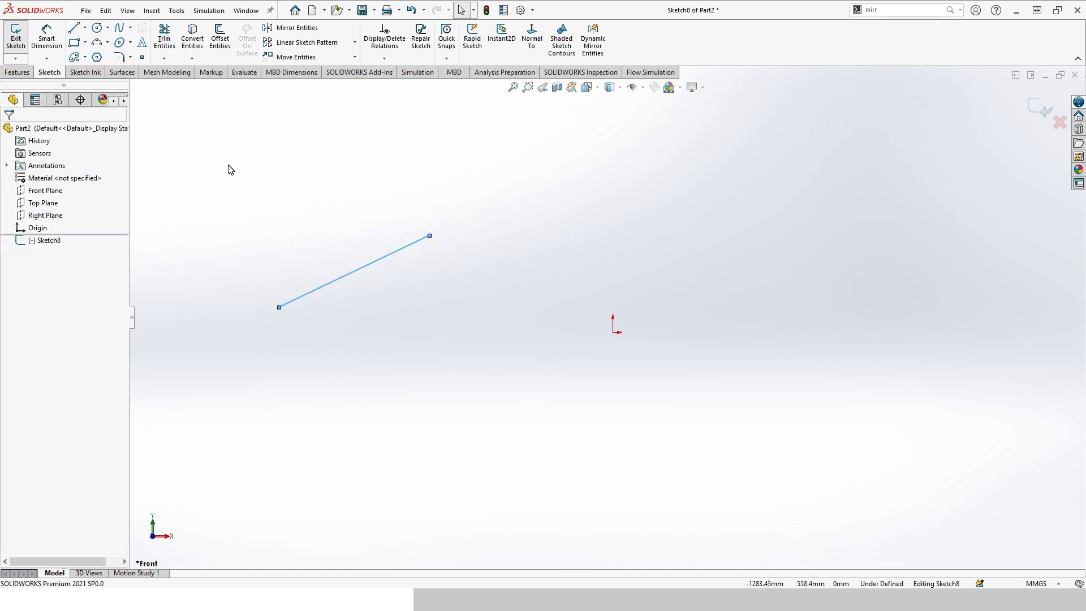
Step: Turn off Automatic Relations in the sketch settings
click(178, 11)
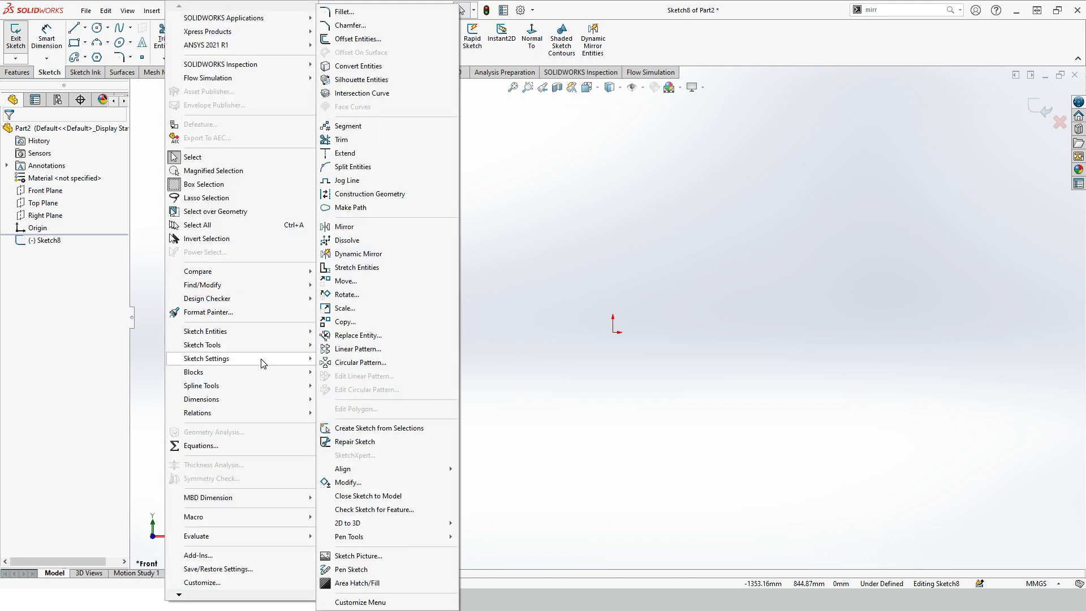
mouse_move(262, 363)
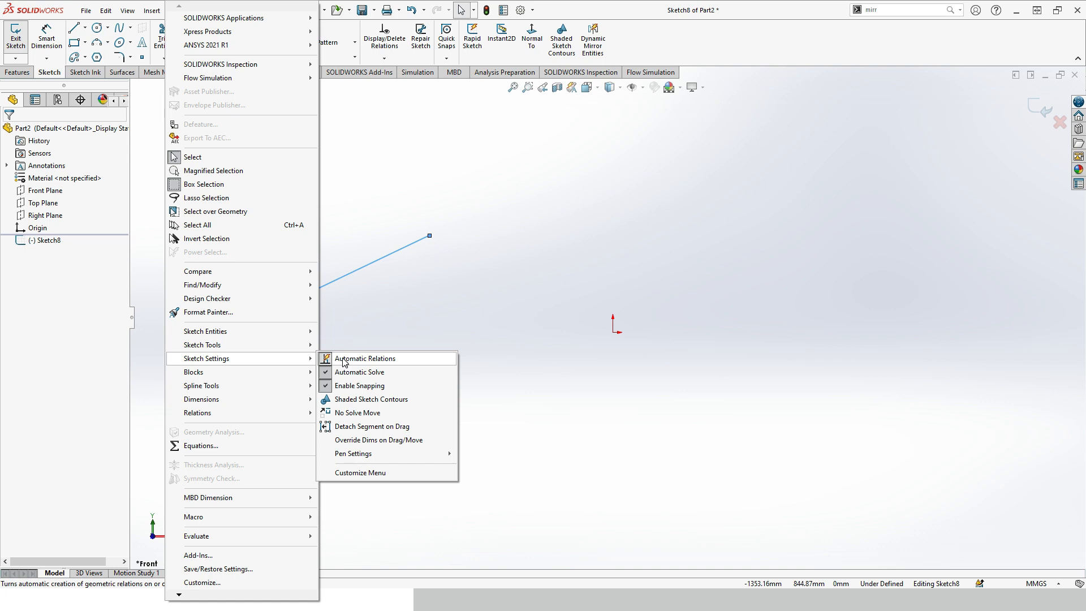
click(329, 359)
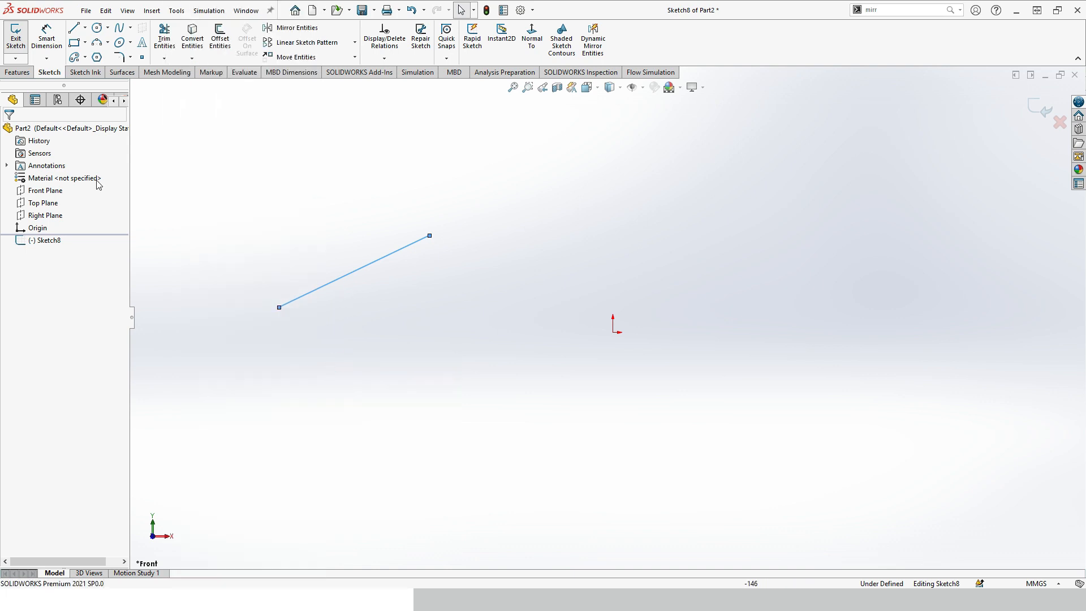
click(75, 29)
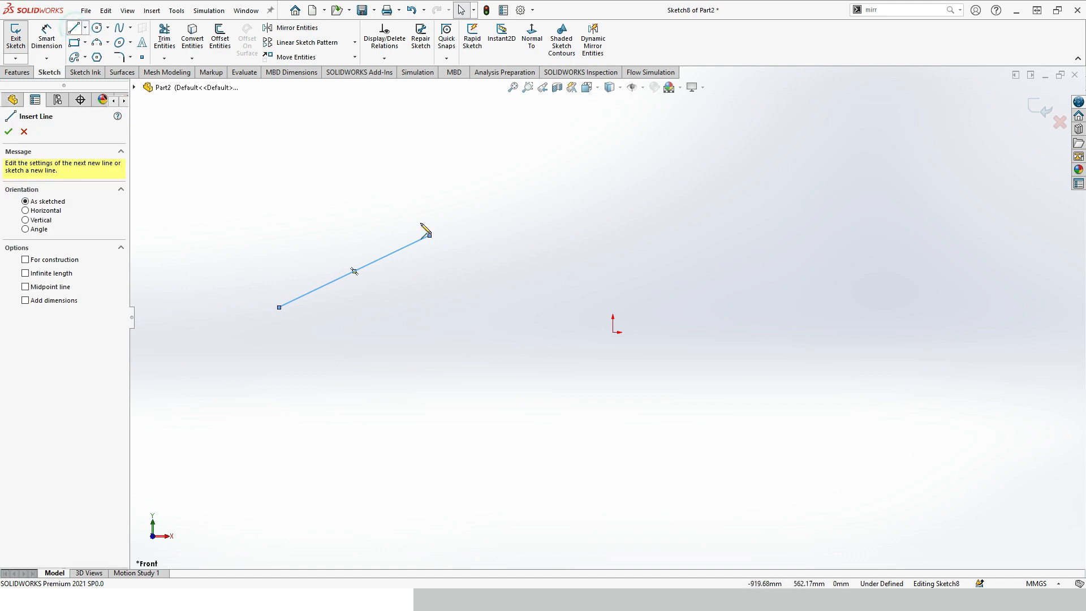
click(439, 396)
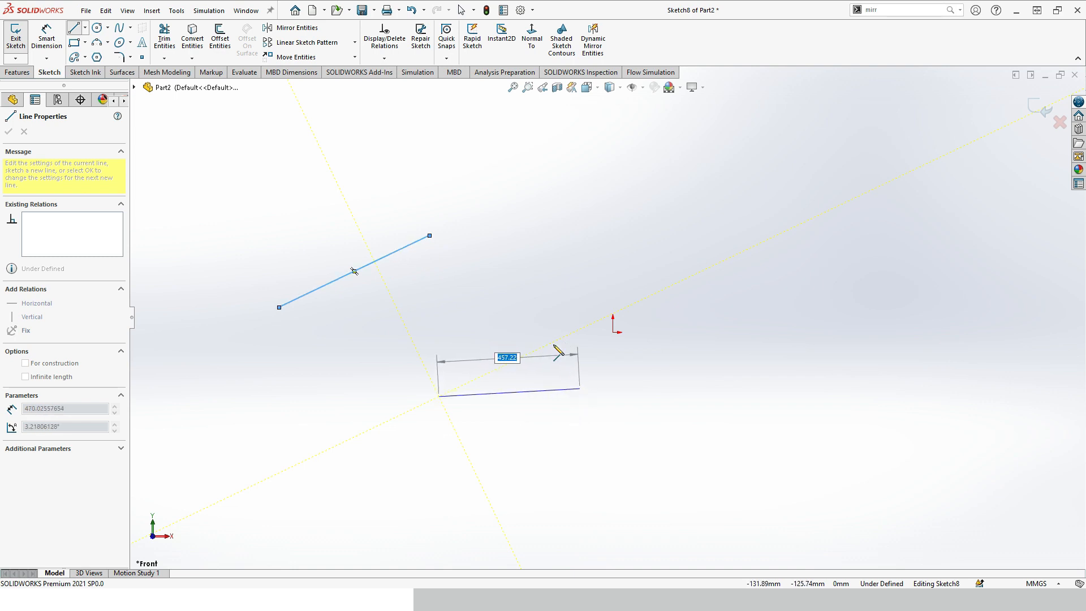
key(Escape)
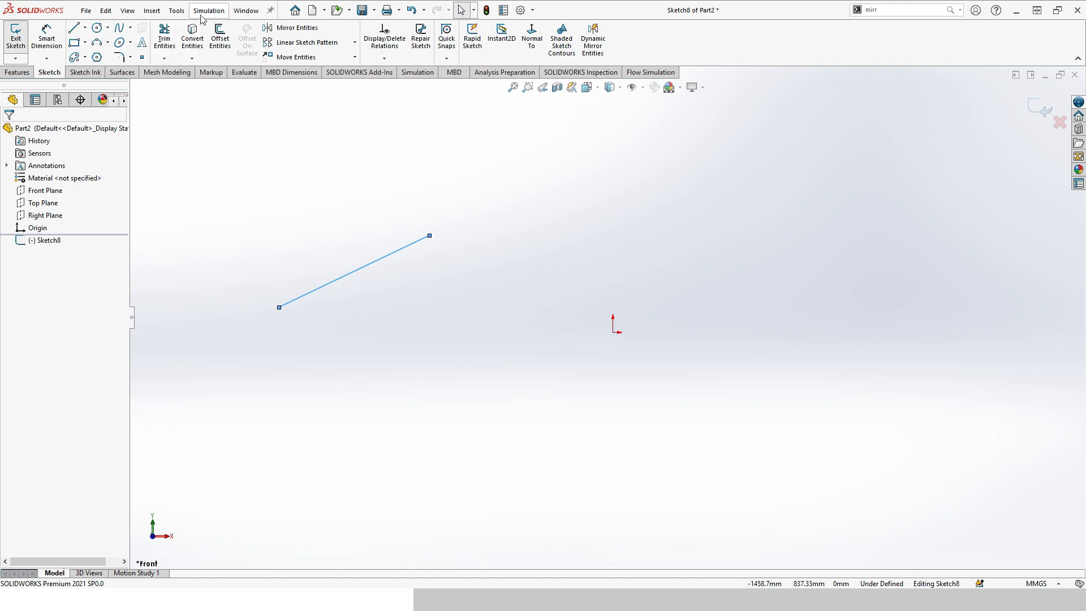
Step: Reposition both endpoints of the line freehand, ending at about X -857, Y -224 mm and X -330, Y 391 mm
click(177, 11)
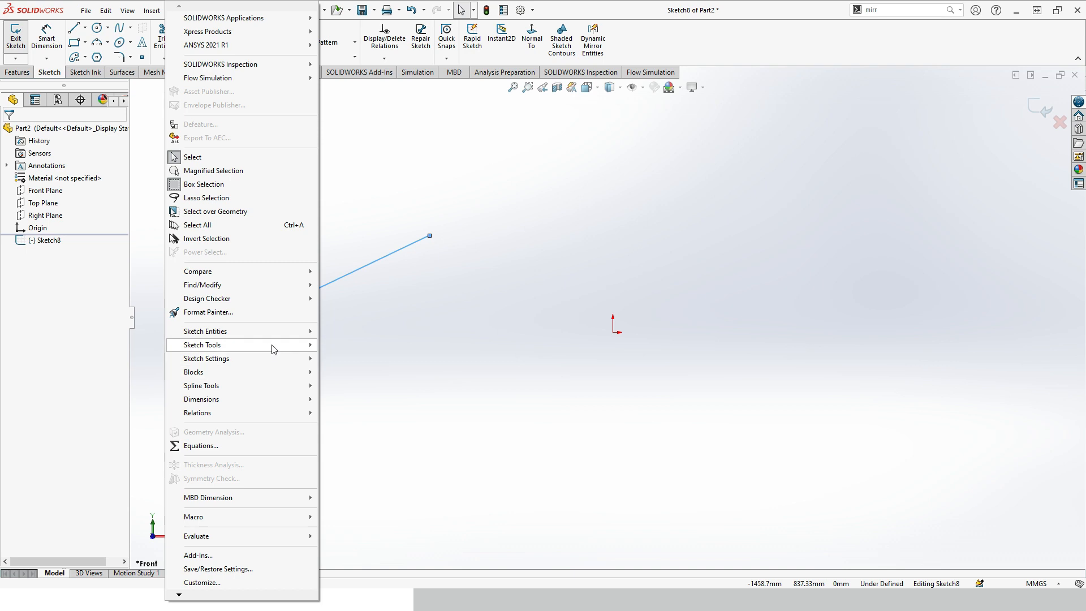
mouse_move(291, 349)
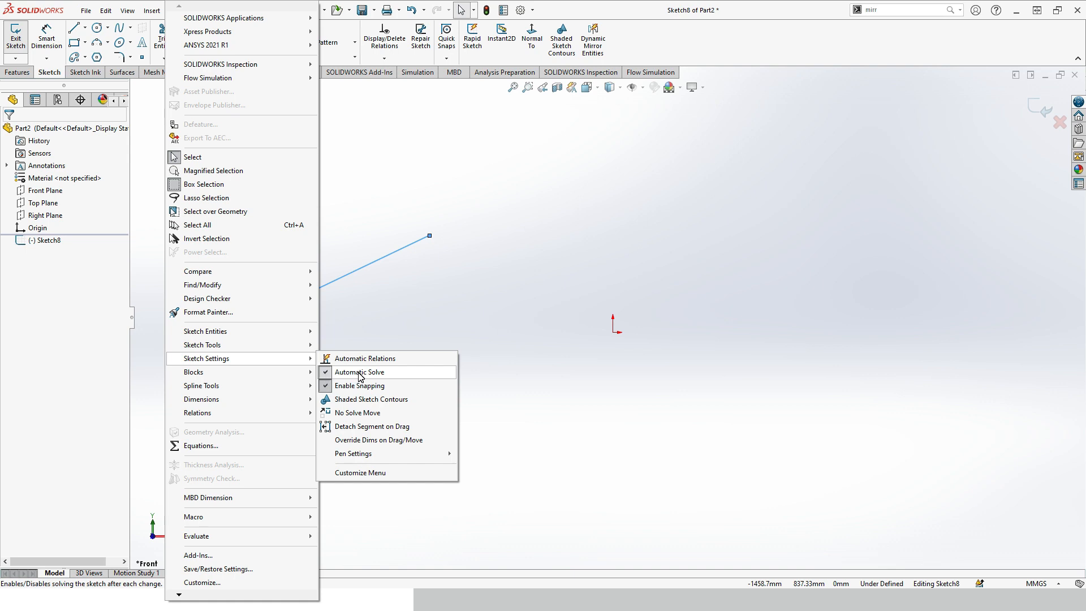
click(391, 304)
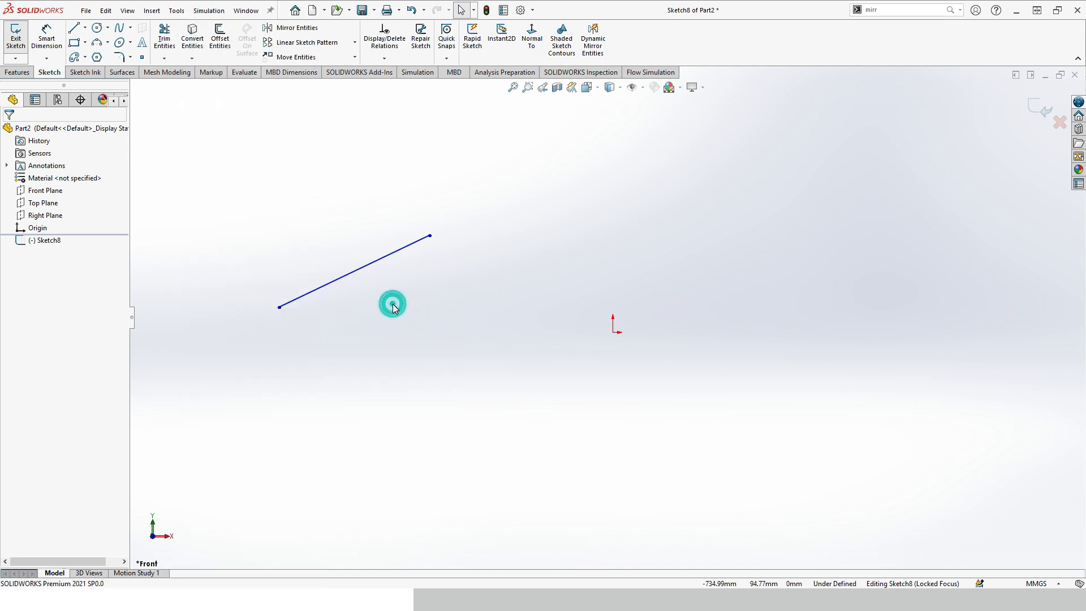
drag(431, 236, 602, 437)
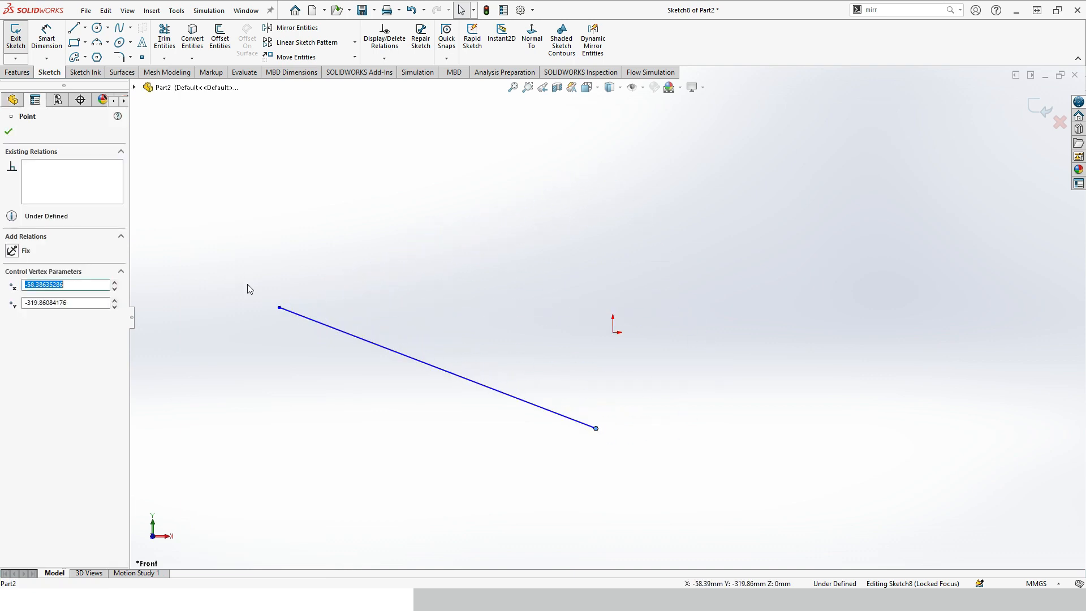
drag(282, 311, 380, 185)
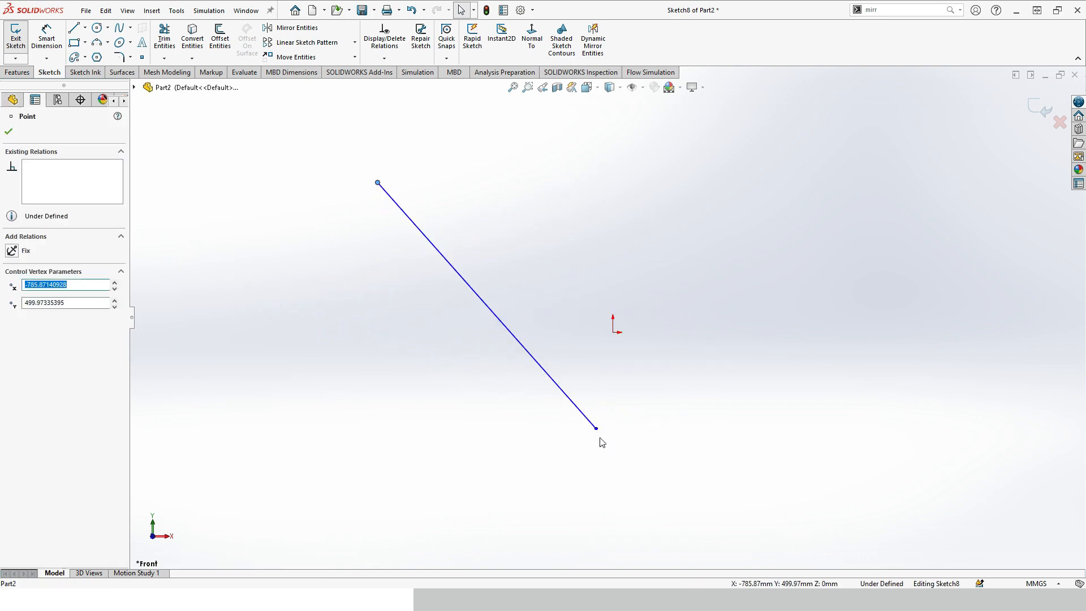
drag(597, 434, 358, 404)
drag(379, 184, 514, 215)
click(9, 131)
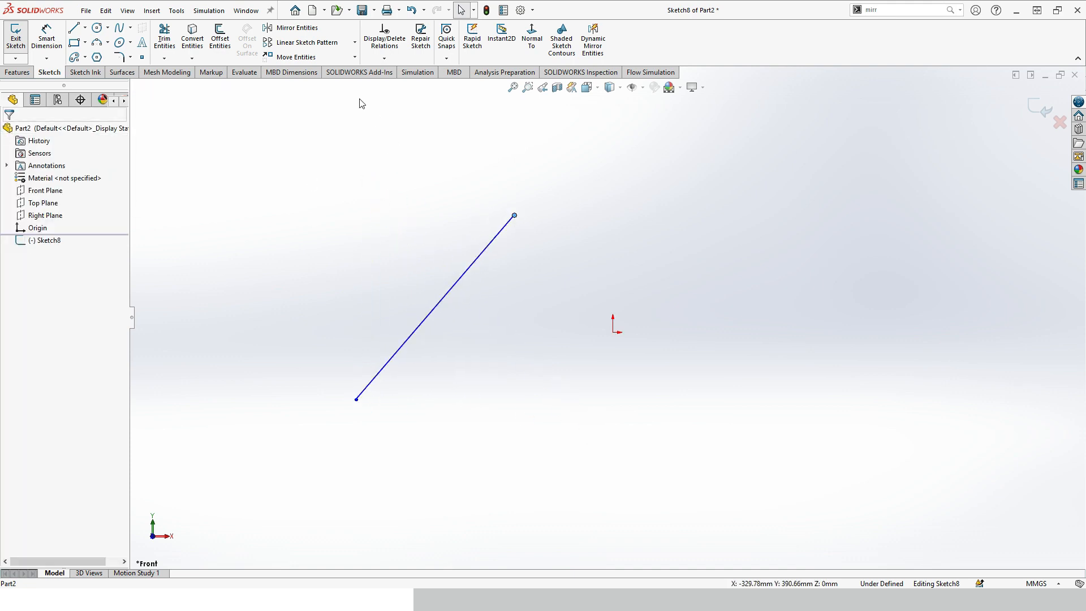
Step: Turn off Automatic Solve in the sketch settings and try to move the line and its lower endpoint
click(177, 11)
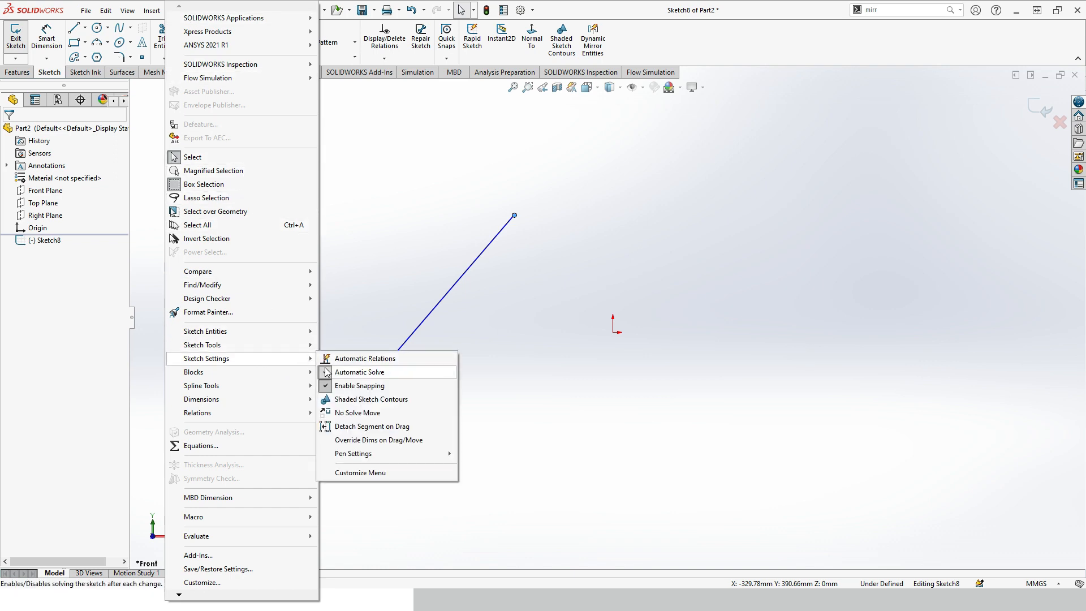
click(329, 373)
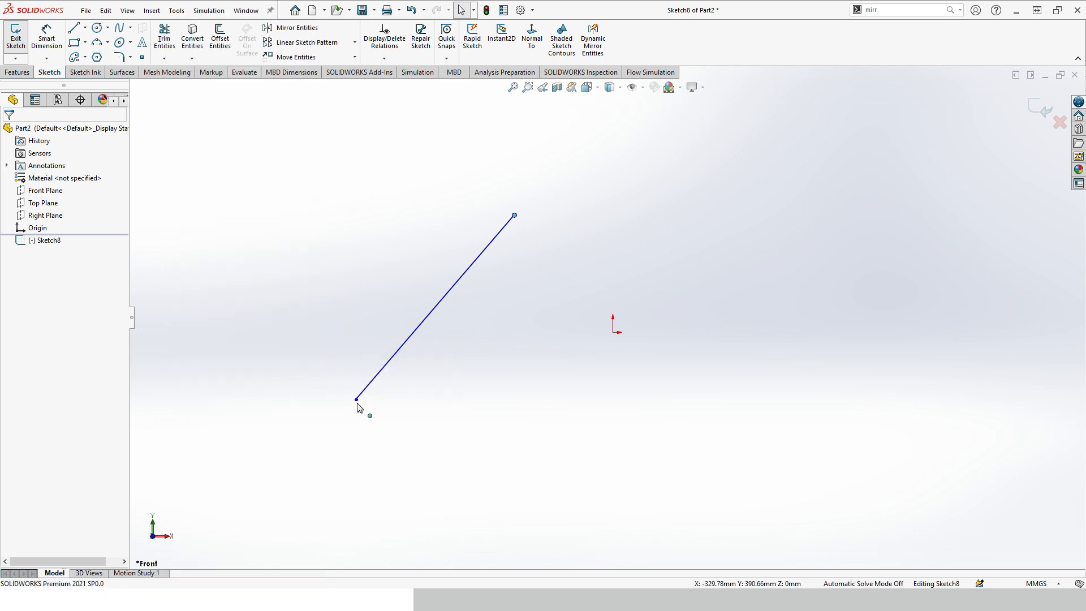
mouse_move(356, 400)
mouse_down()
mouse_move(397, 429)
mouse_move(467, 393)
mouse_up()
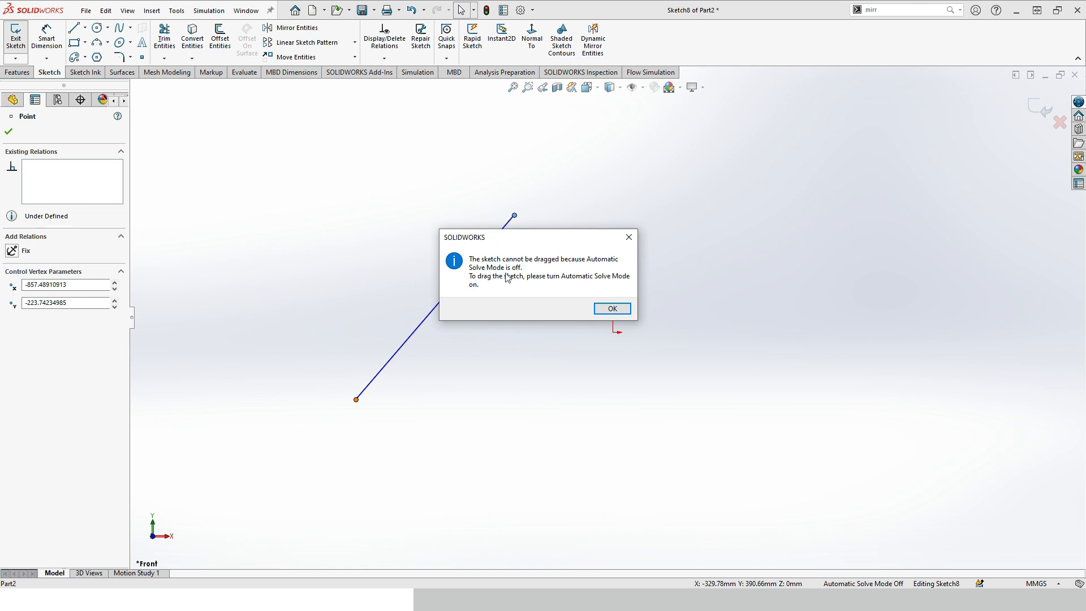
click(607, 314)
drag(469, 273, 511, 320)
click(612, 309)
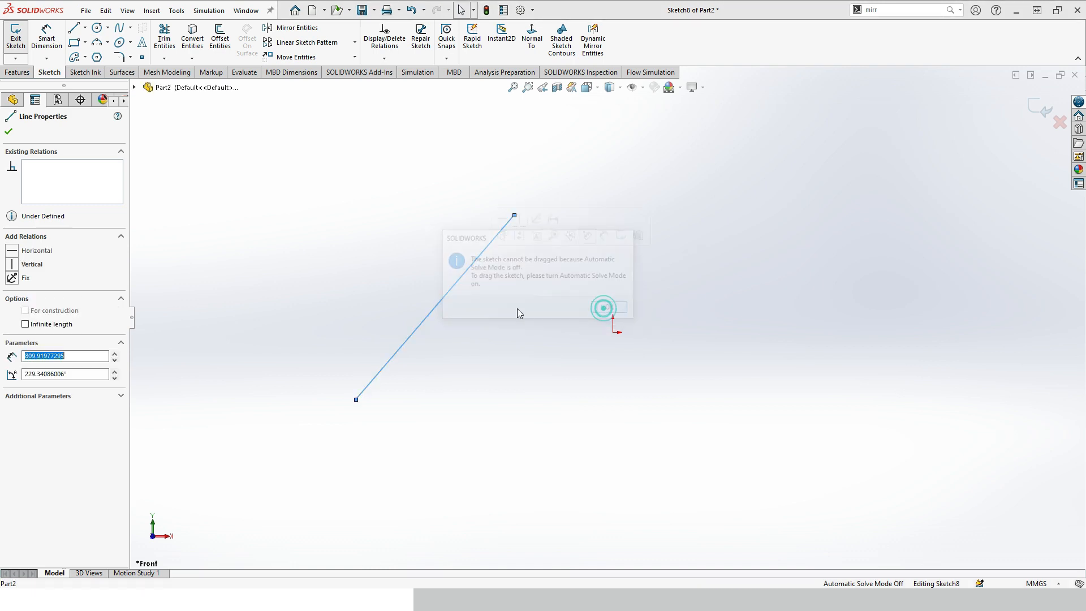
click(412, 252)
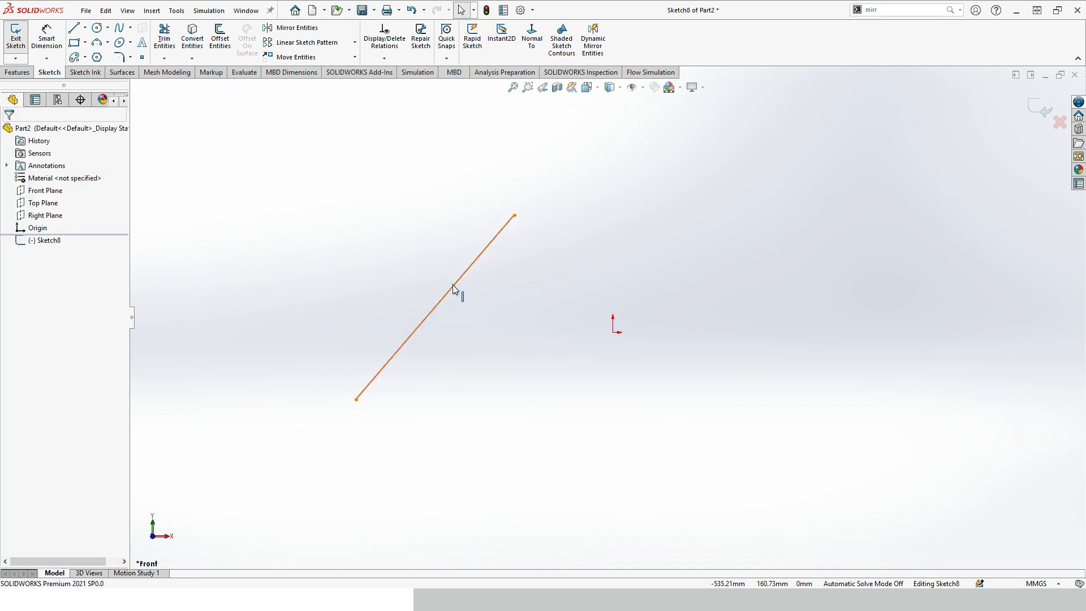
drag(453, 285, 489, 322)
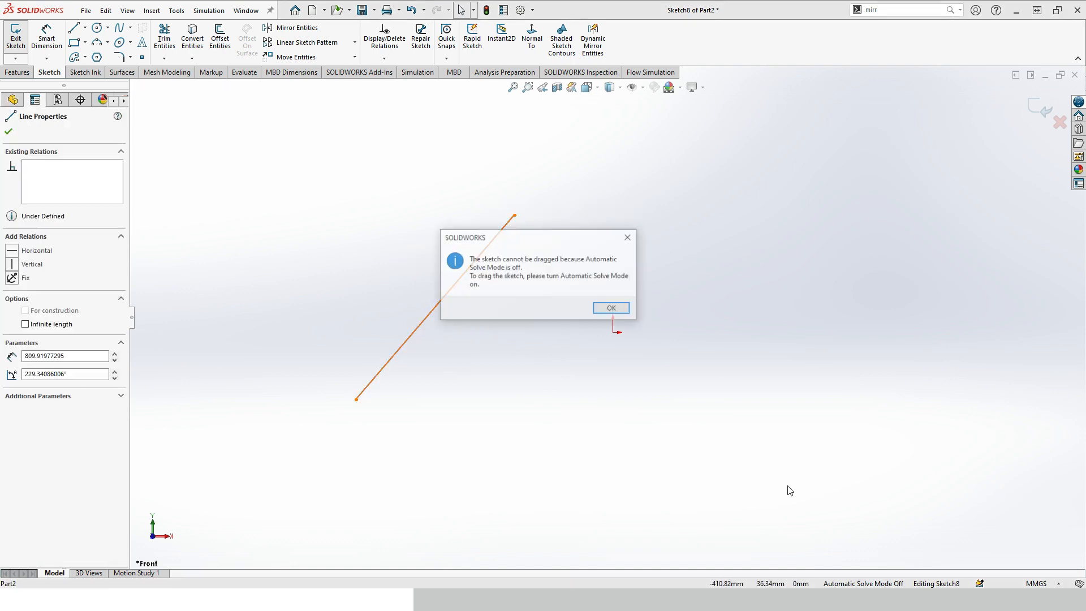
click(617, 311)
click(9, 131)
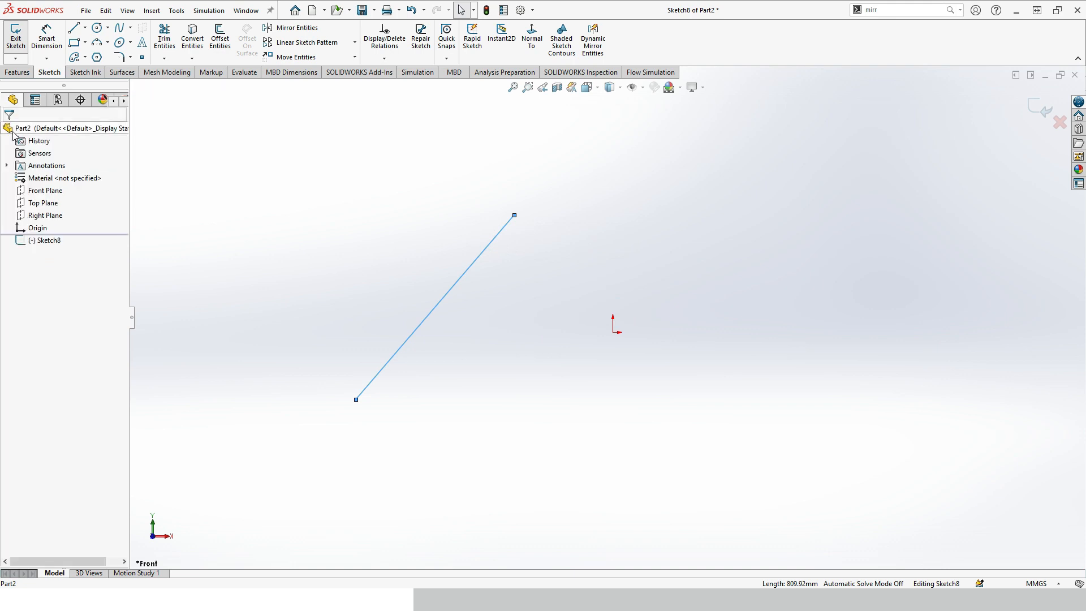
Step: Turn Automatic Solve back on in the sketch settings
click(176, 12)
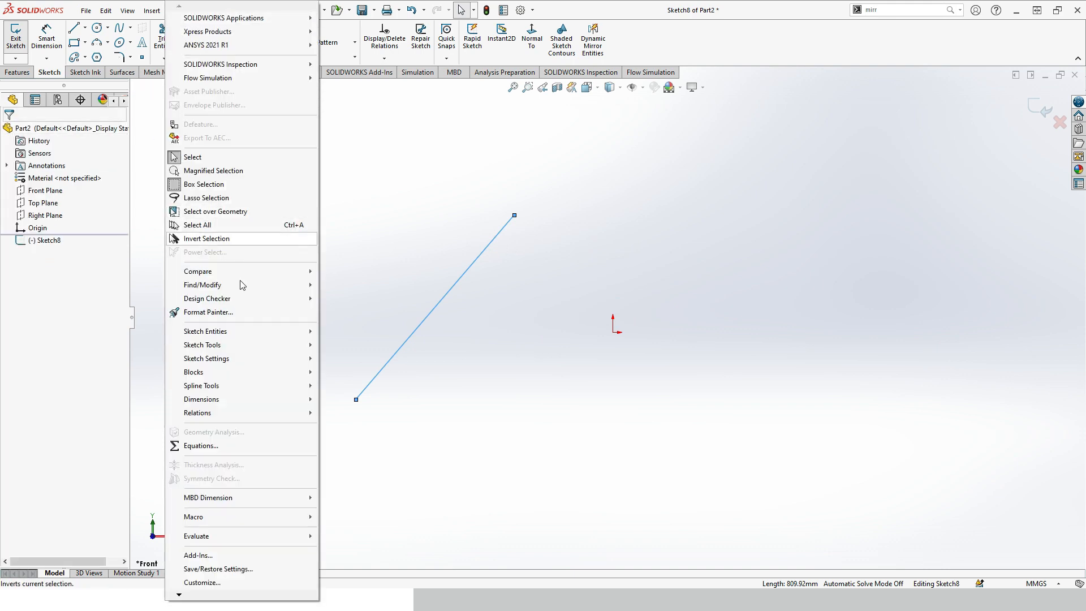
mouse_move(286, 360)
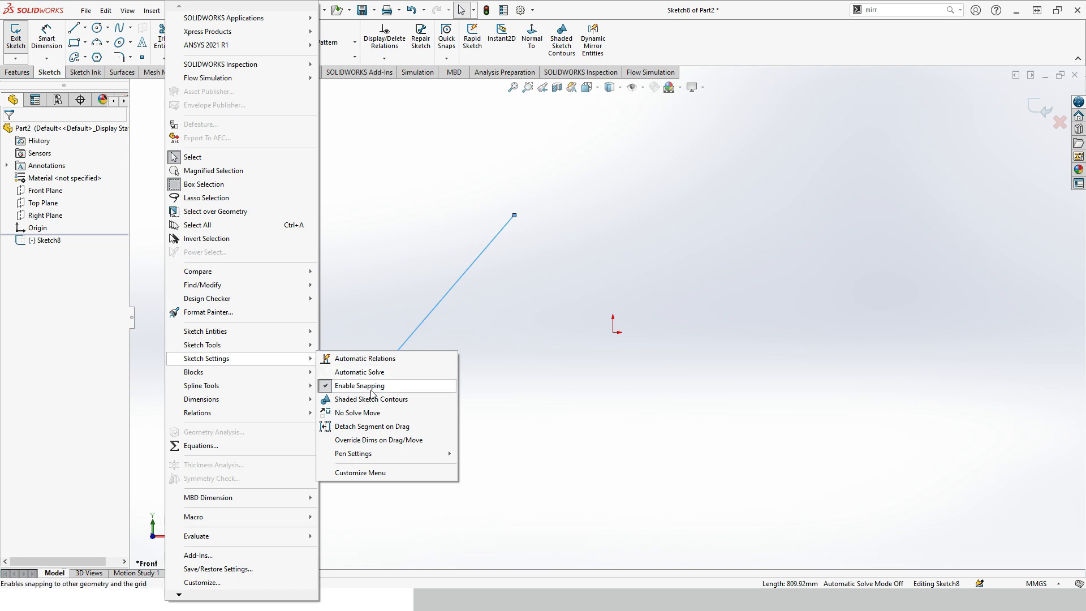
click(320, 375)
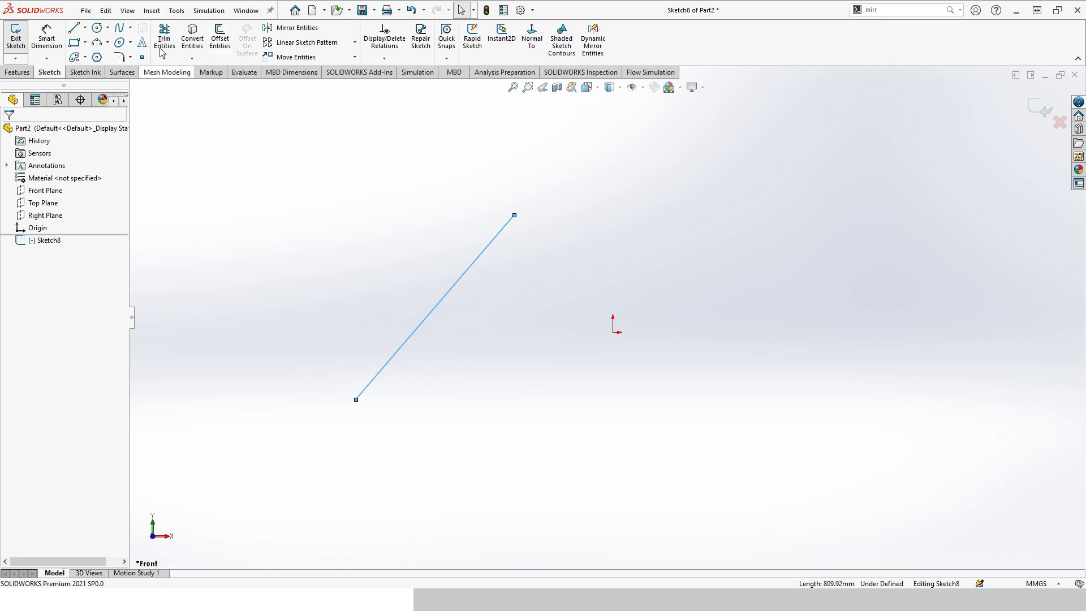
click(74, 28)
click(582, 223)
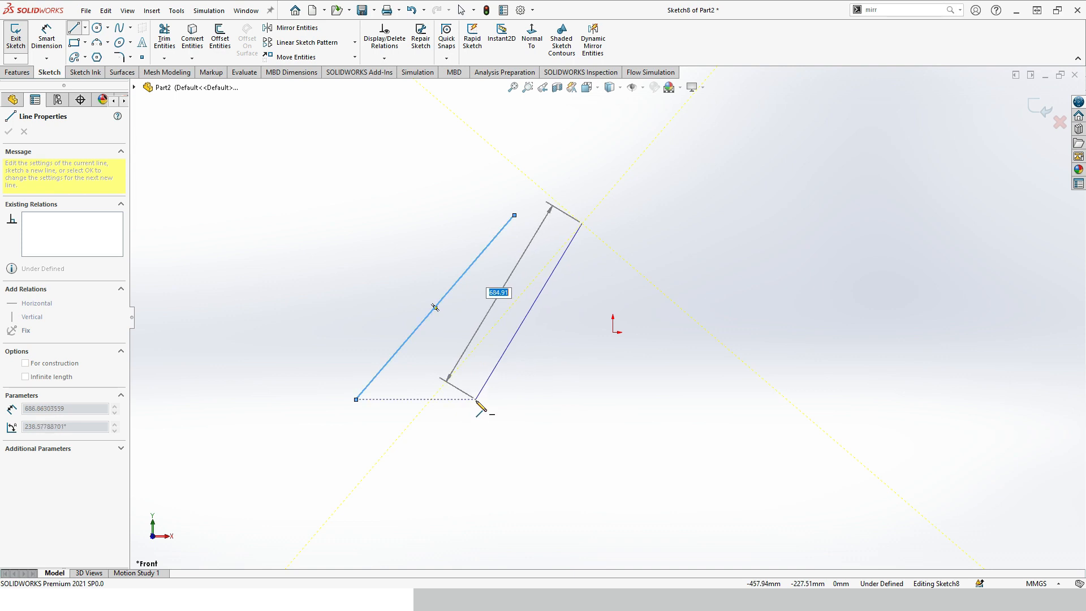
key(Escape)
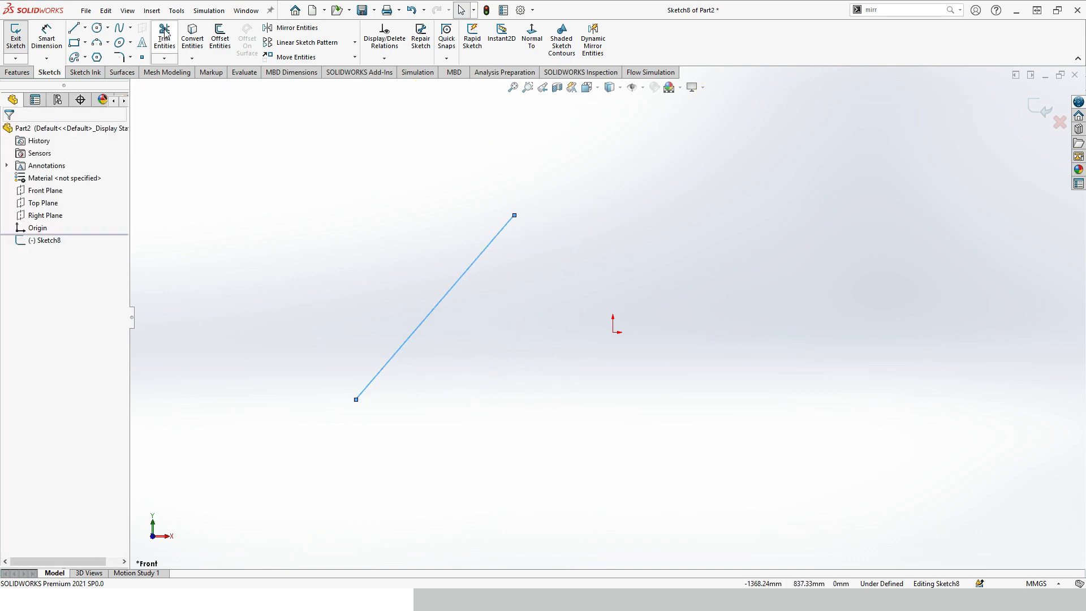
Step: Turn off Enable Snapping in the sketch settings and test it with a trial line across the slanted line, discarding that line
click(177, 11)
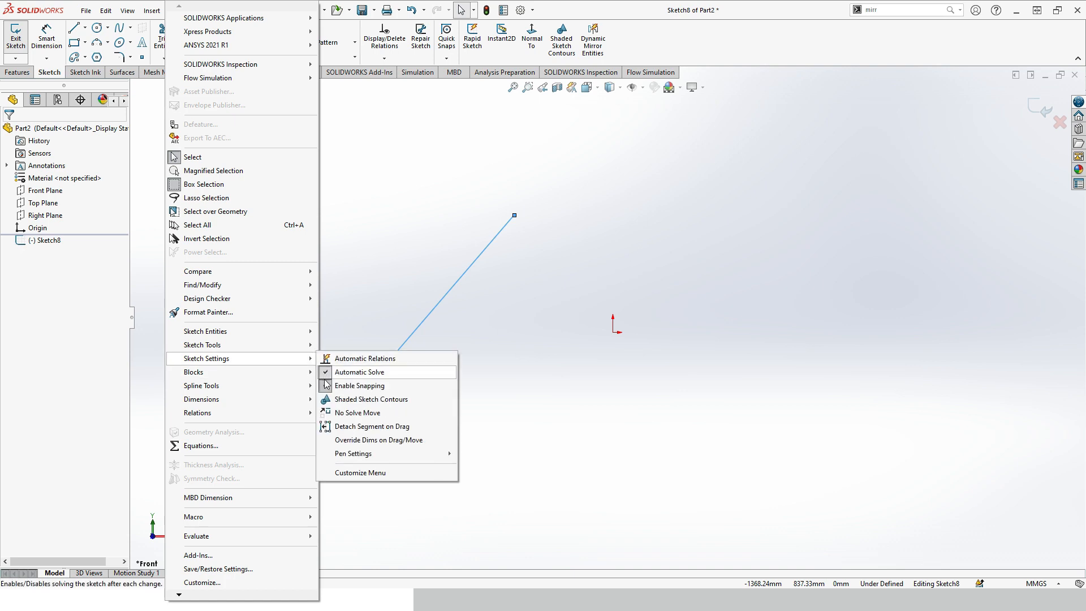
click(328, 388)
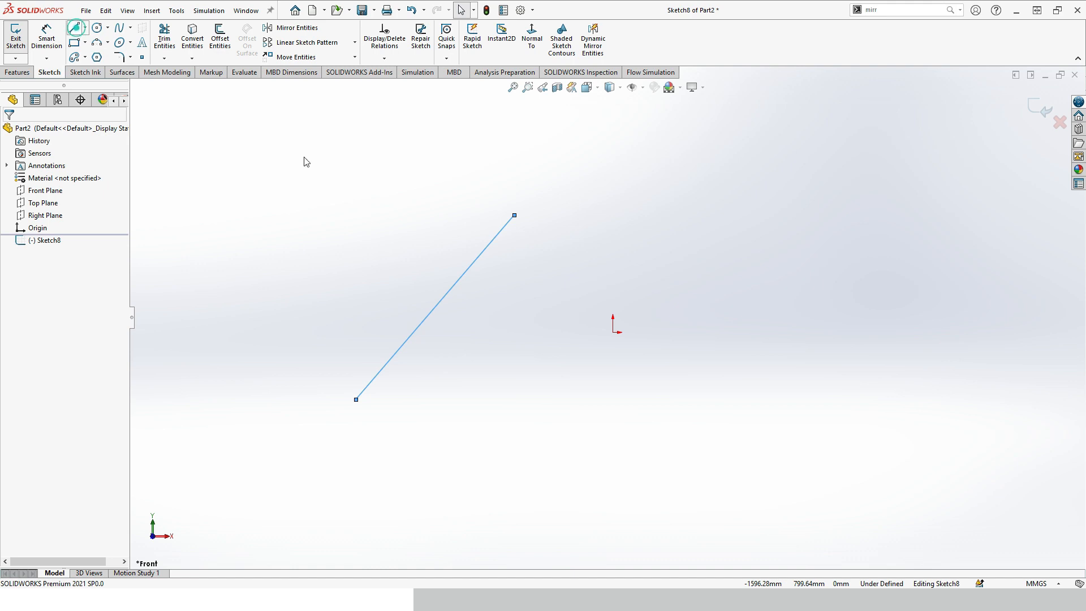
click(548, 258)
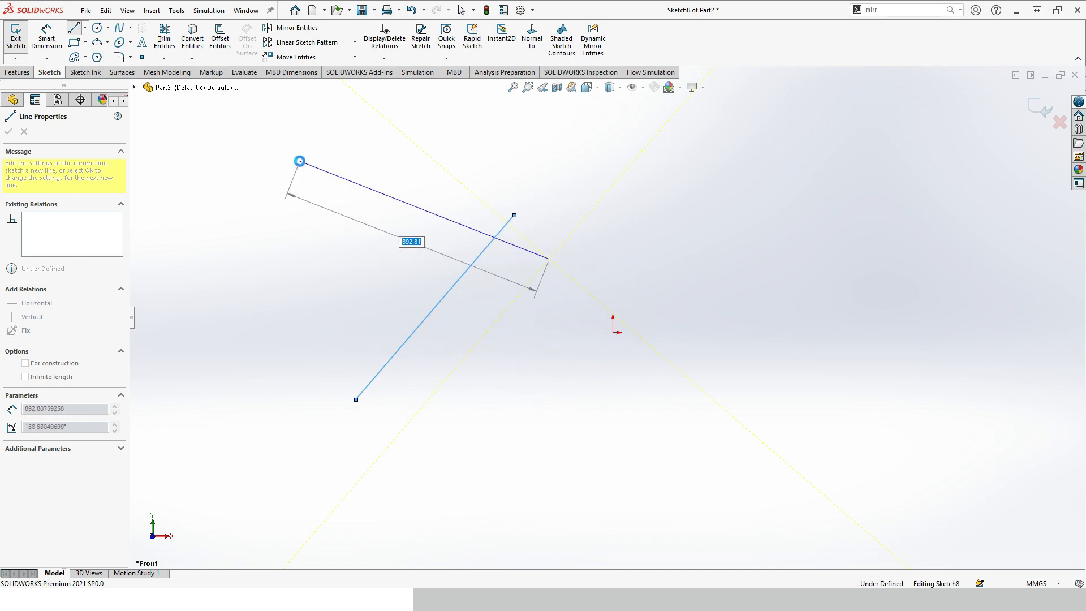
key(Escape)
Step: Deselect the slanted line and turn on Shaded Sketch Contours in the sketch settings
click(151, 11)
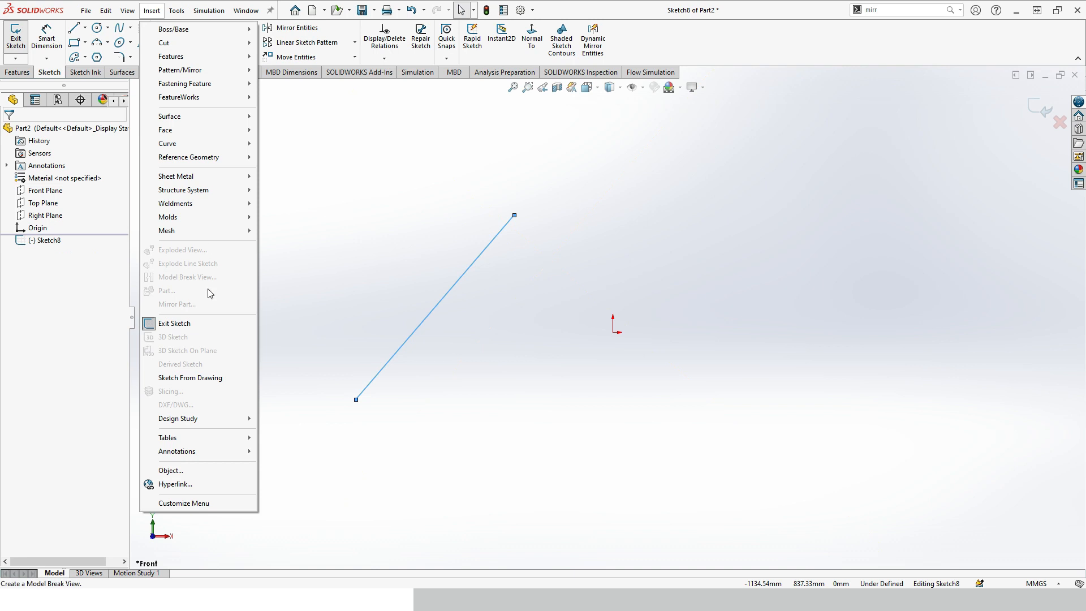
mouse_move(176, 11)
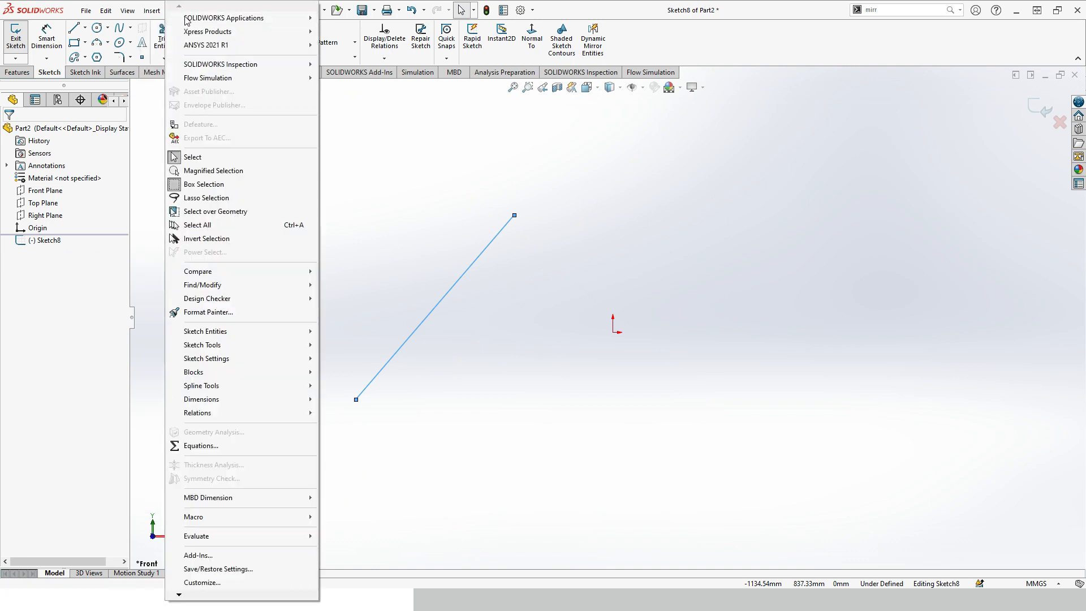
click(416, 164)
click(178, 8)
mouse_move(209, 11)
mouse_move(176, 10)
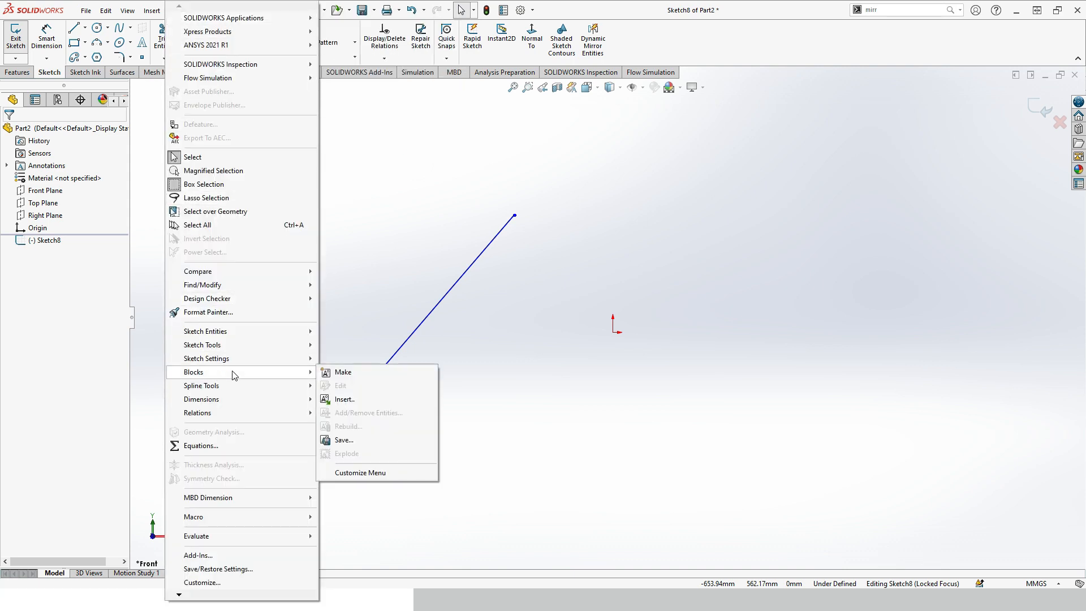
mouse_move(303, 362)
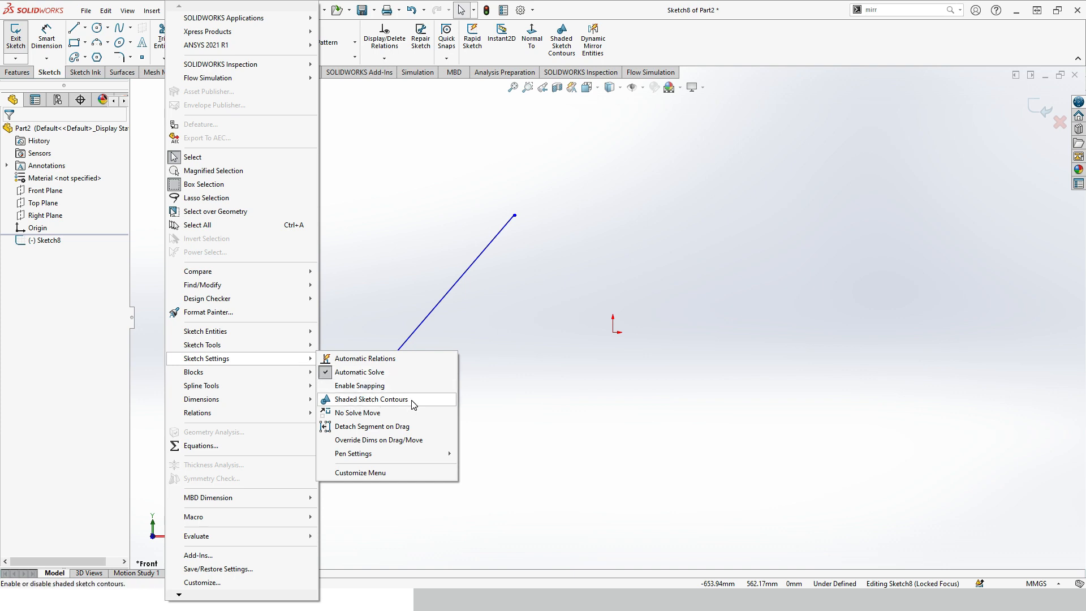
click(327, 400)
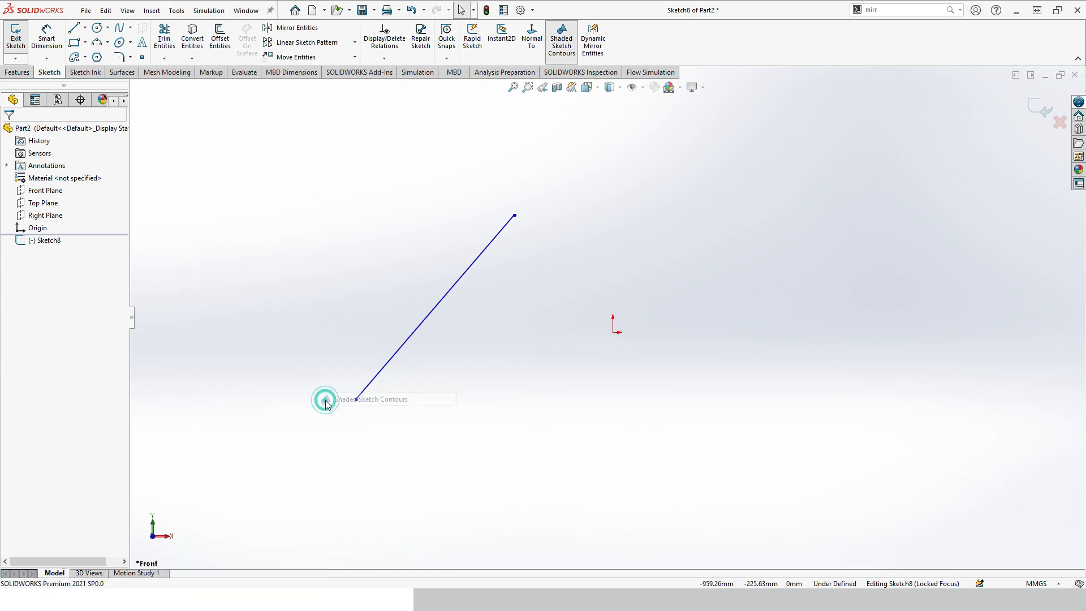
Step: Draw four circles to the right of and above the line, two of them overlapping, the first and last about 119 mm in radius
click(101, 32)
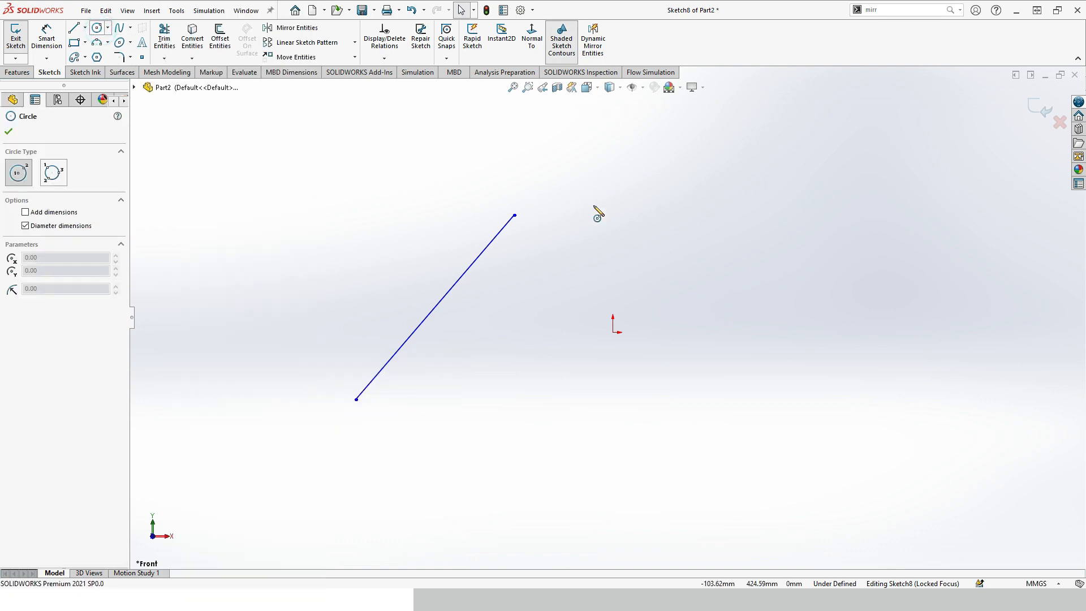
click(657, 192)
click(681, 218)
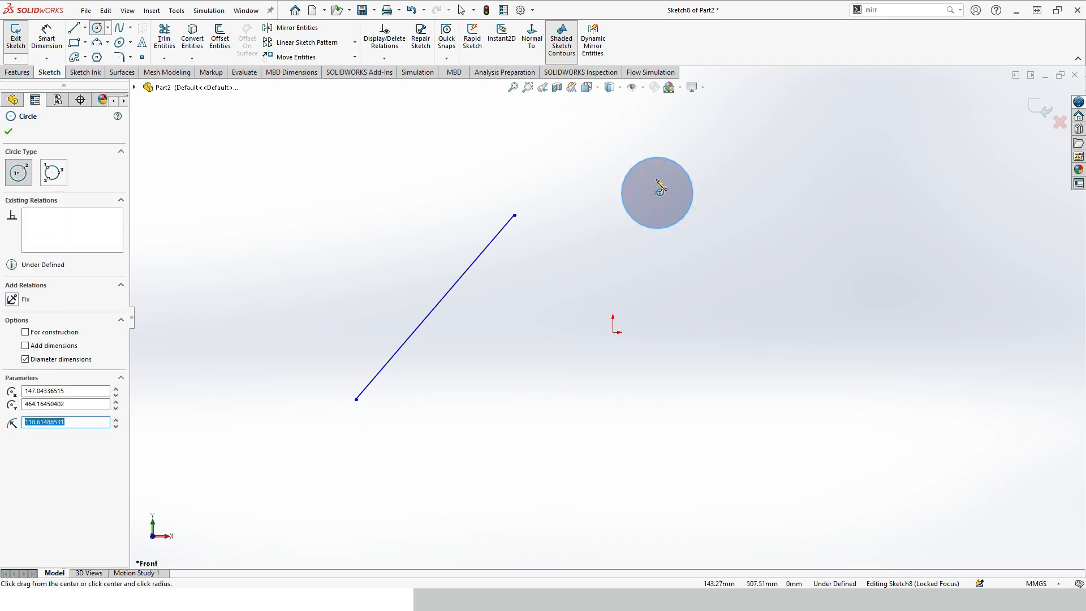
scroll(662, 192, down, 5)
click(660, 225)
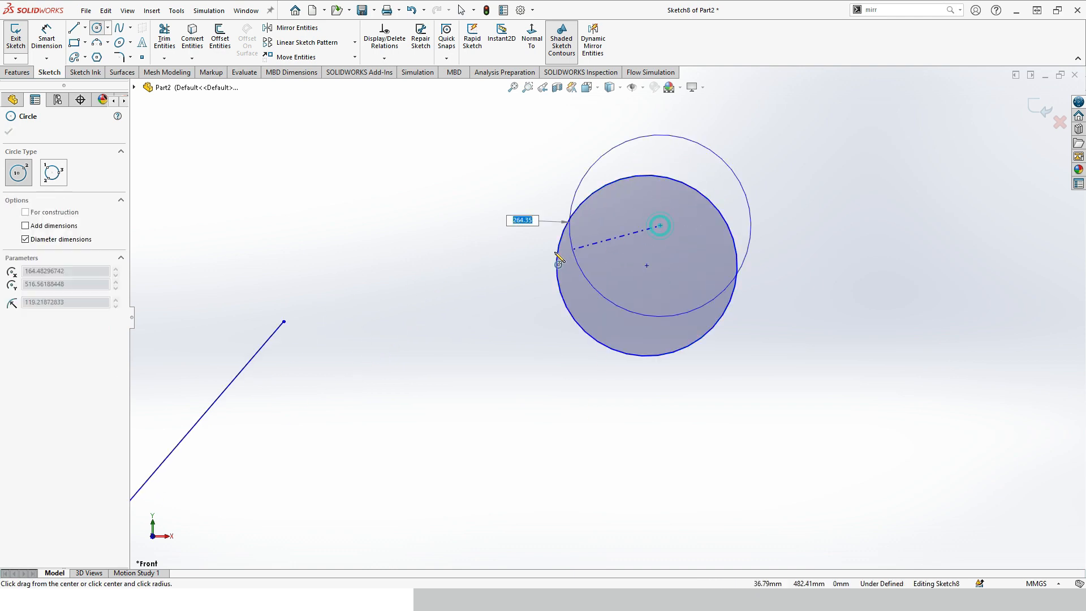
click(556, 259)
click(323, 192)
click(364, 235)
click(396, 350)
click(454, 423)
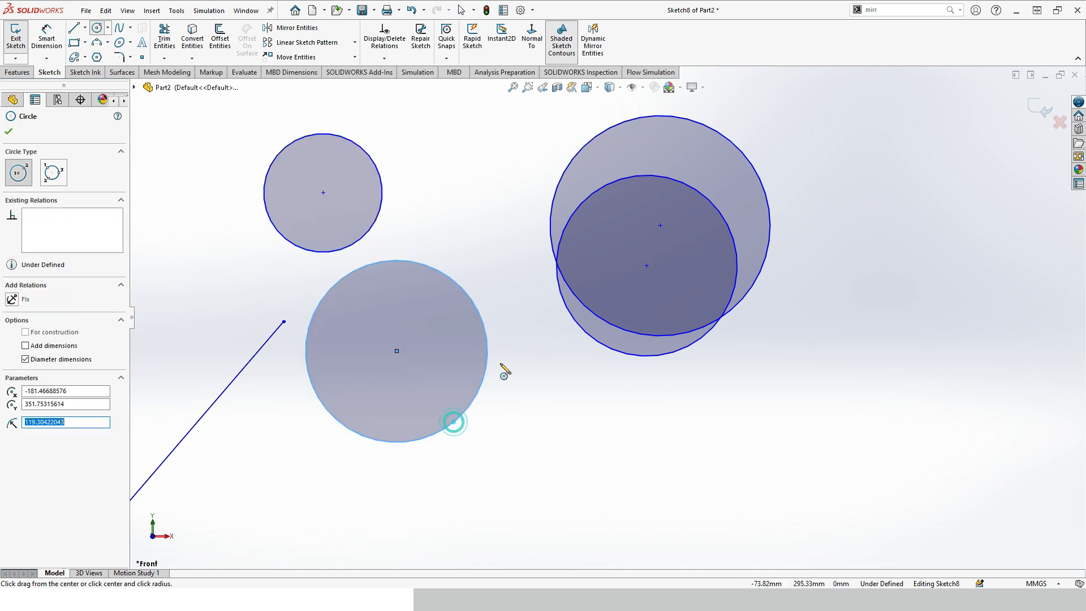
Step: Turn on No Solve Move in the sketch settings and draw a circle of about 39 mm radius centred near X -392, Y 653 mm
click(172, 12)
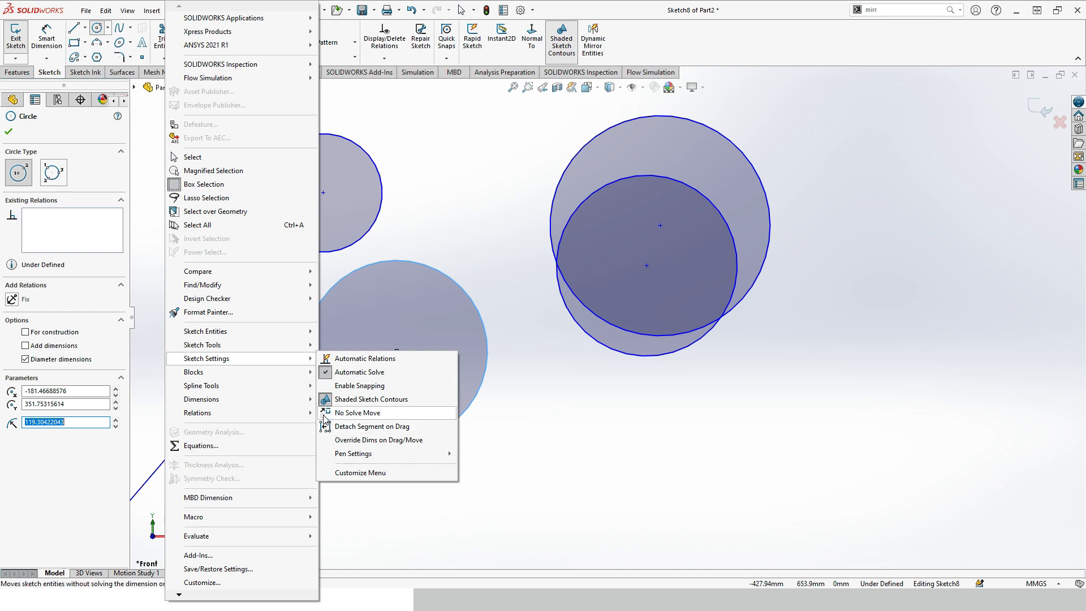
click(325, 417)
drag(236, 121, 254, 146)
scroll(227, 181, down, 2)
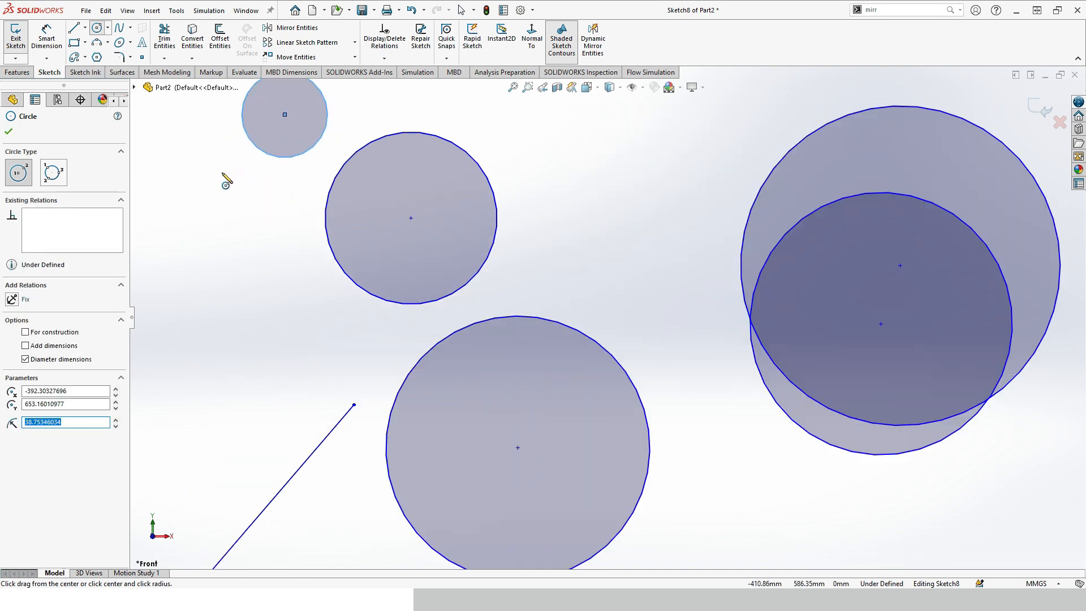
scroll(222, 173, up, 5)
click(15, 135)
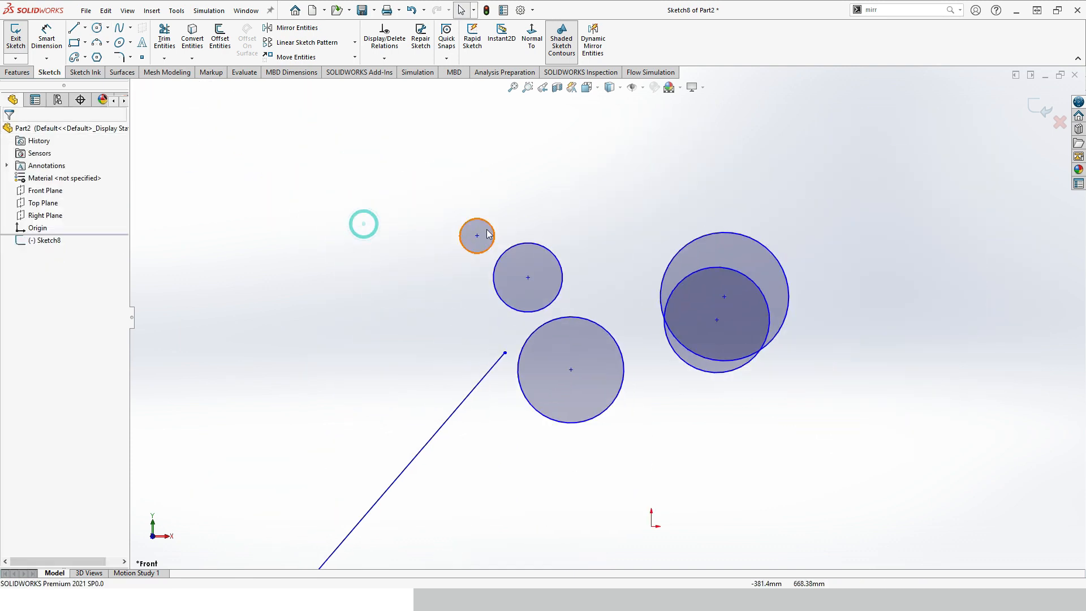
Step: Move the smallest circle and the next larger circle beside it away from each other freehand
drag(490, 225, 361, 207)
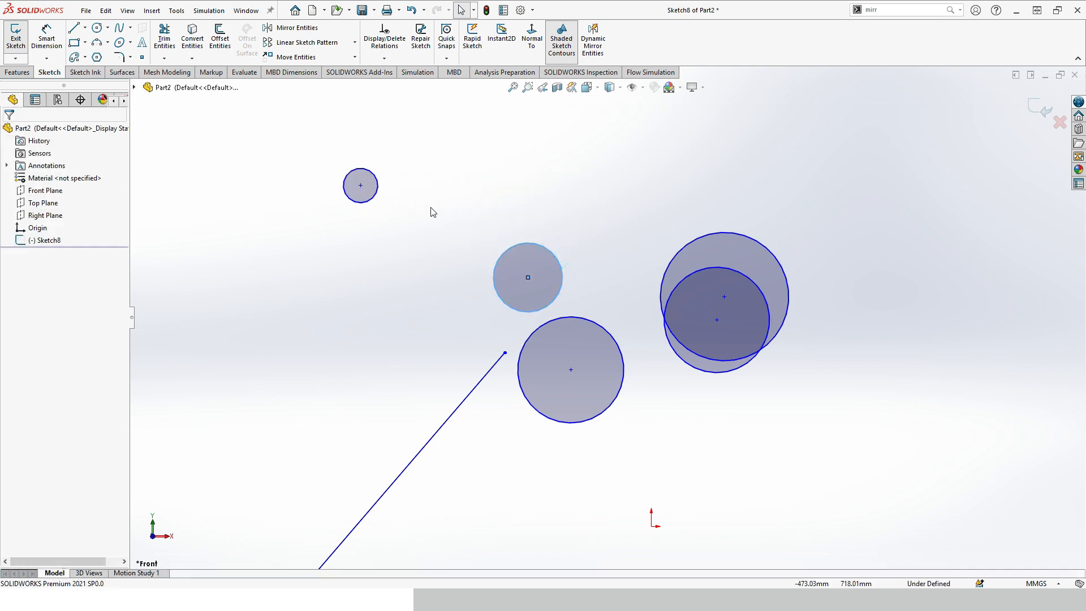
scroll(376, 201, down, 5)
drag(374, 249, 418, 315)
Step: Reposition both endpoints of the slanted line freehand so it slopes down to the right, its upper end at about X -796, Y 470 mm
click(511, 88)
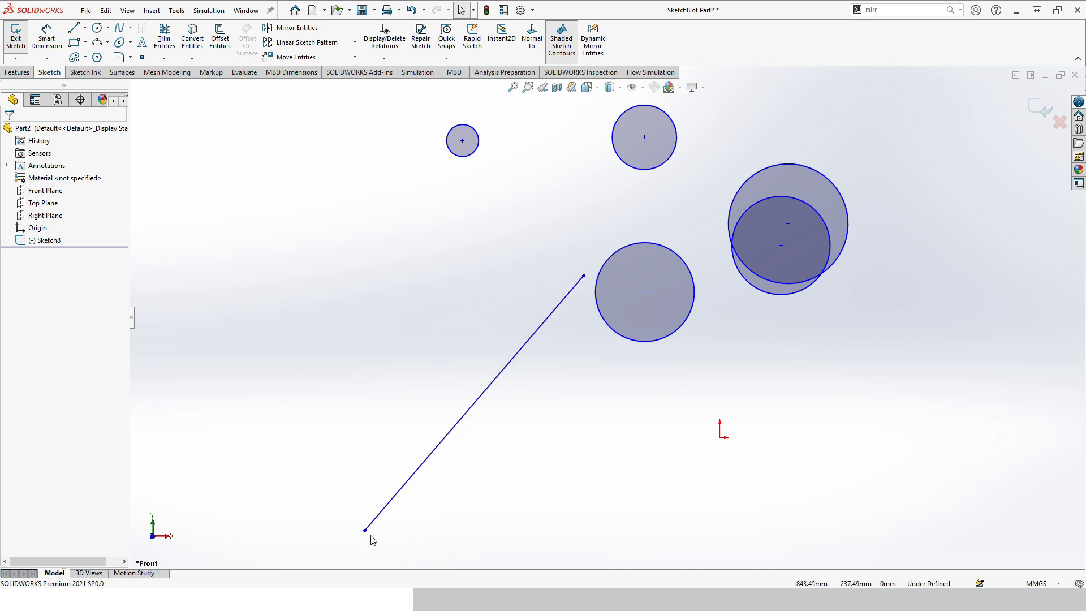
mouse_move(365, 530)
mouse_down()
mouse_move(426, 278)
mouse_move(531, 366)
mouse_move(532, 267)
mouse_move(558, 362)
mouse_up()
drag(532, 268, 390, 243)
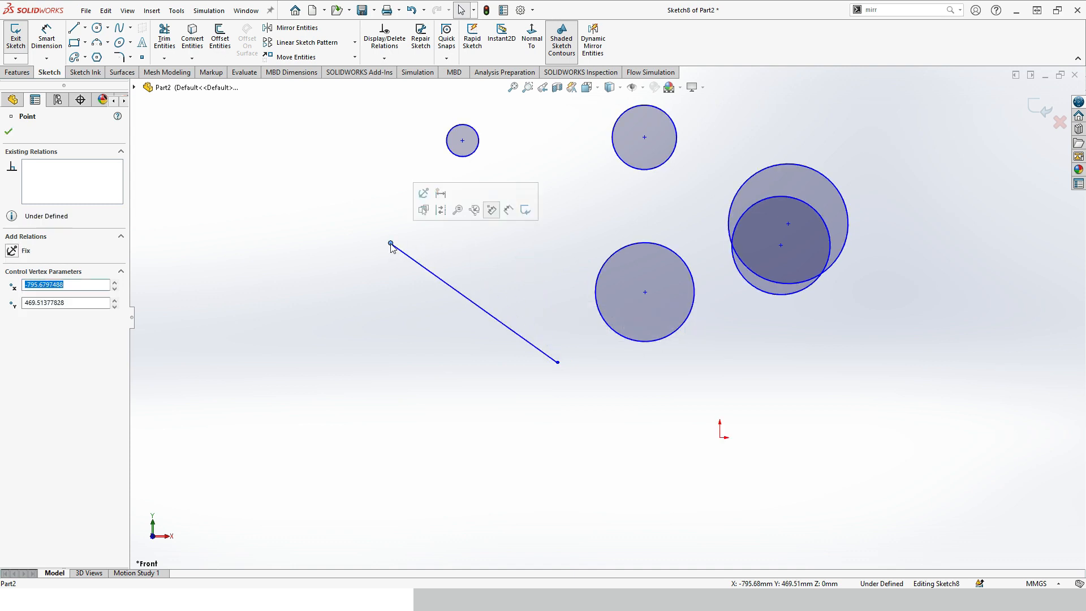
click(2, 139)
click(5, 136)
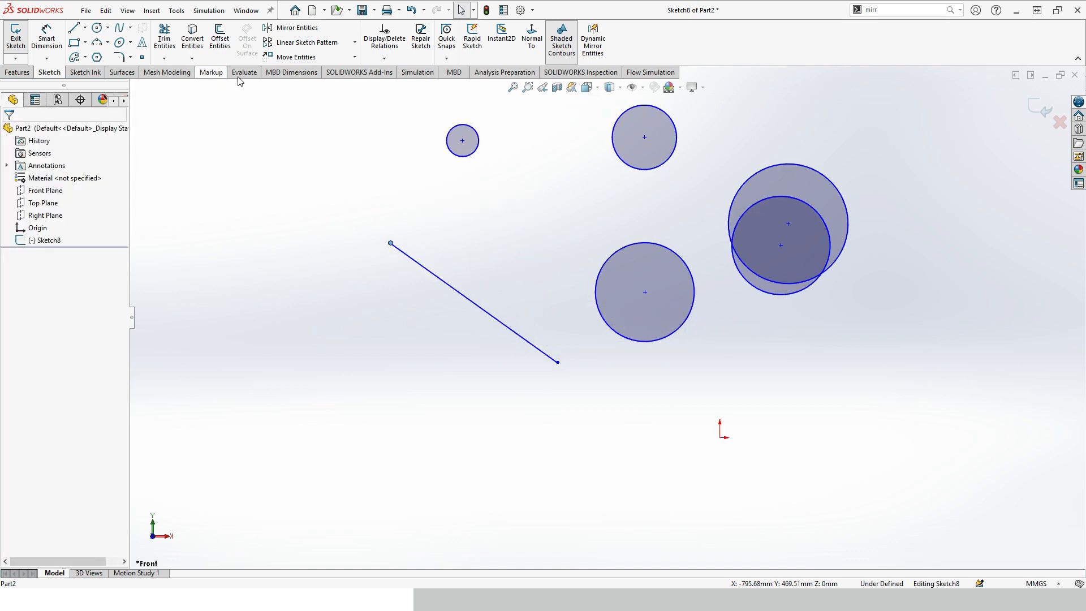
Step: Turn on Detach Segment on Drag in the sketch settings and clear the point selection
click(177, 11)
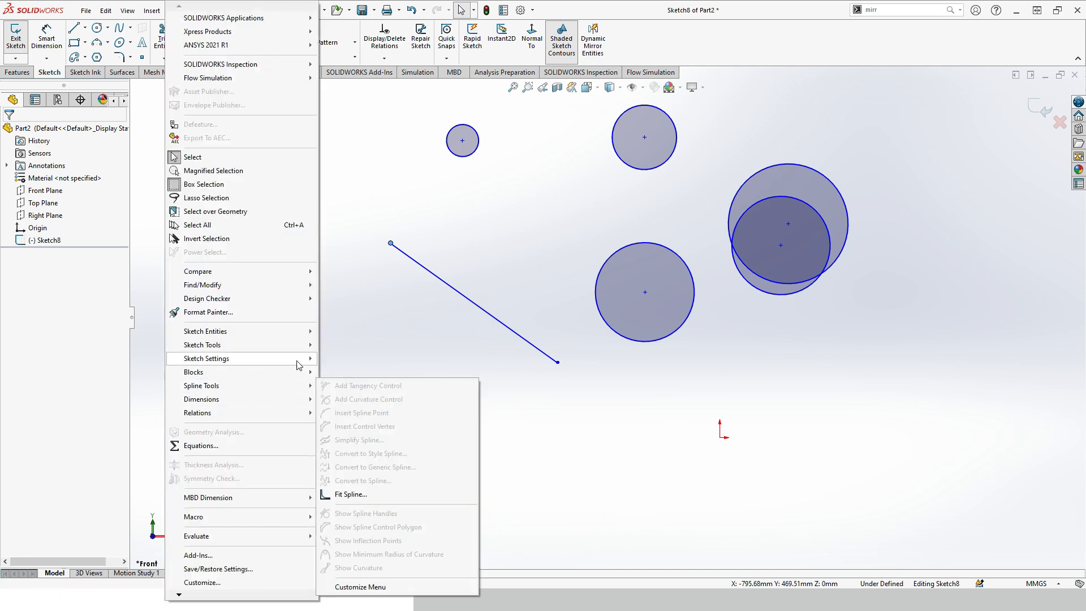
mouse_move(306, 364)
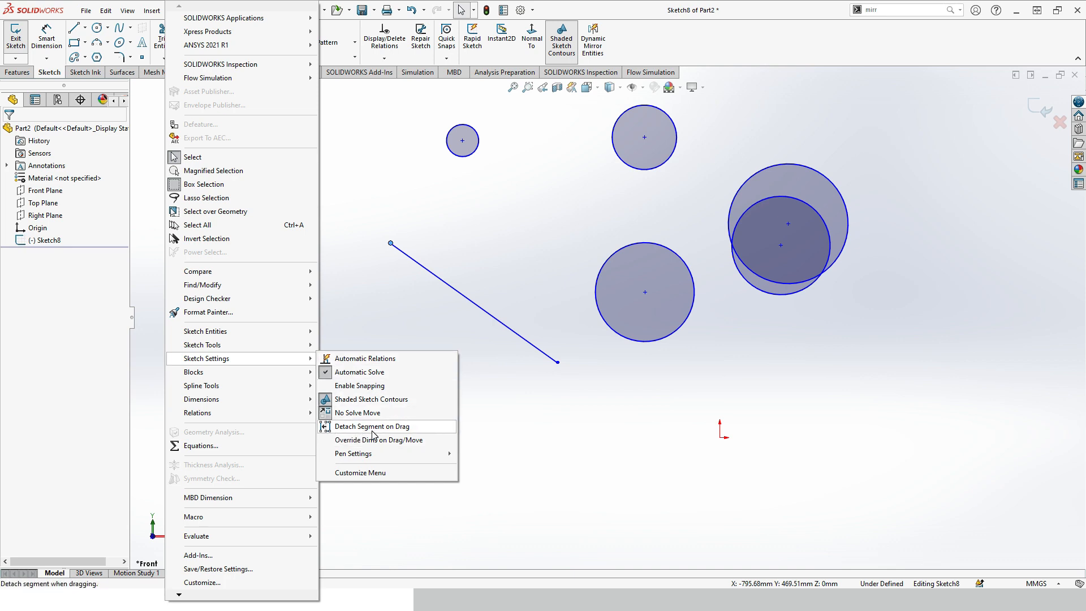
click(333, 434)
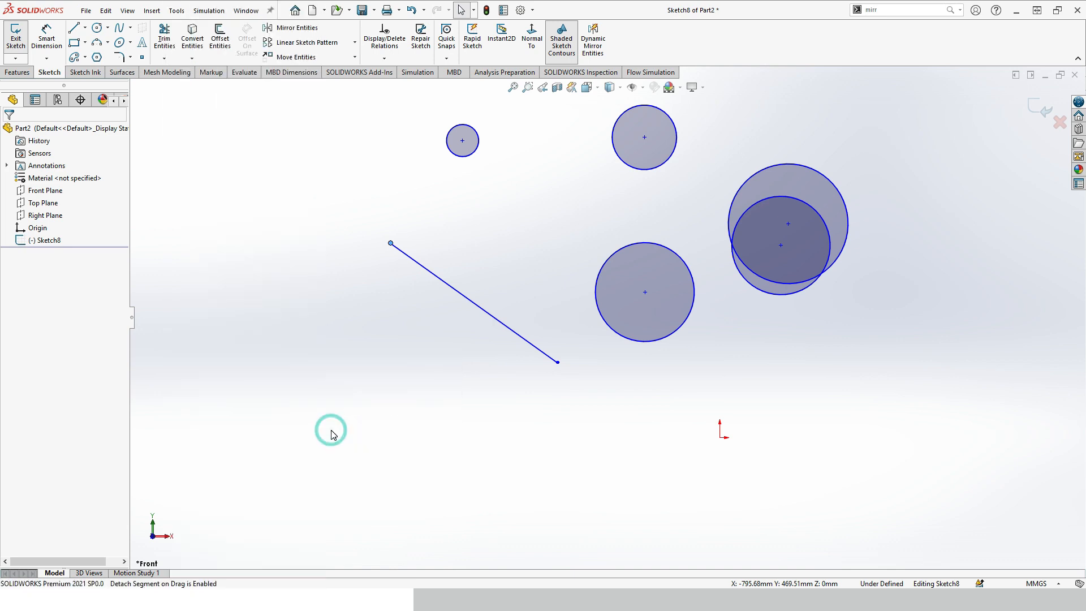
click(262, 173)
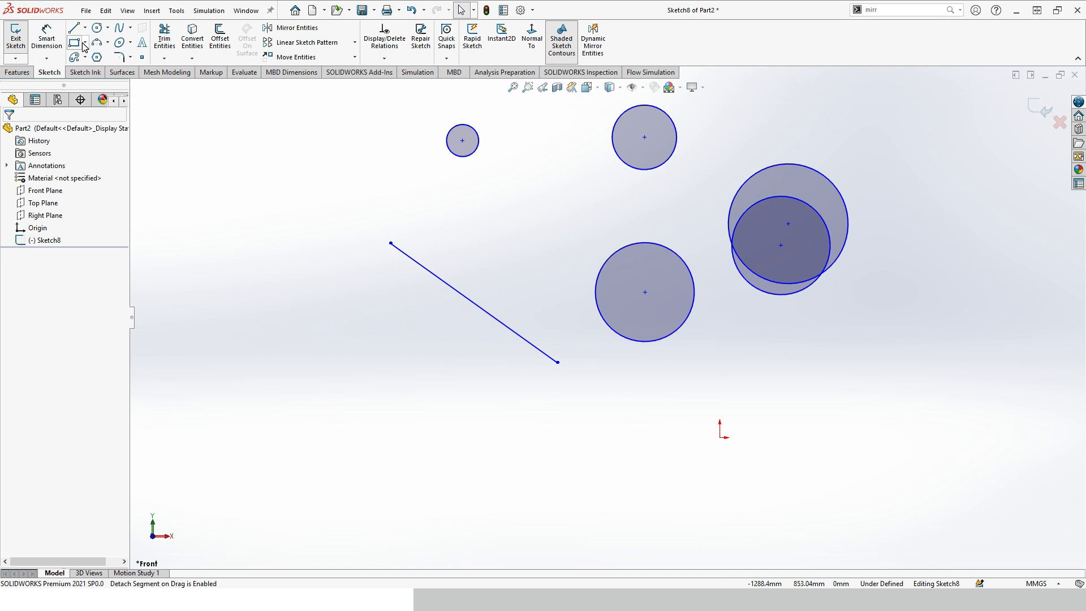
Step: Sketch a connected four-segment zigzag left of the slanted line and pull its last short segment away to below the slanted line
click(74, 28)
click(168, 282)
click(225, 205)
click(271, 284)
click(359, 342)
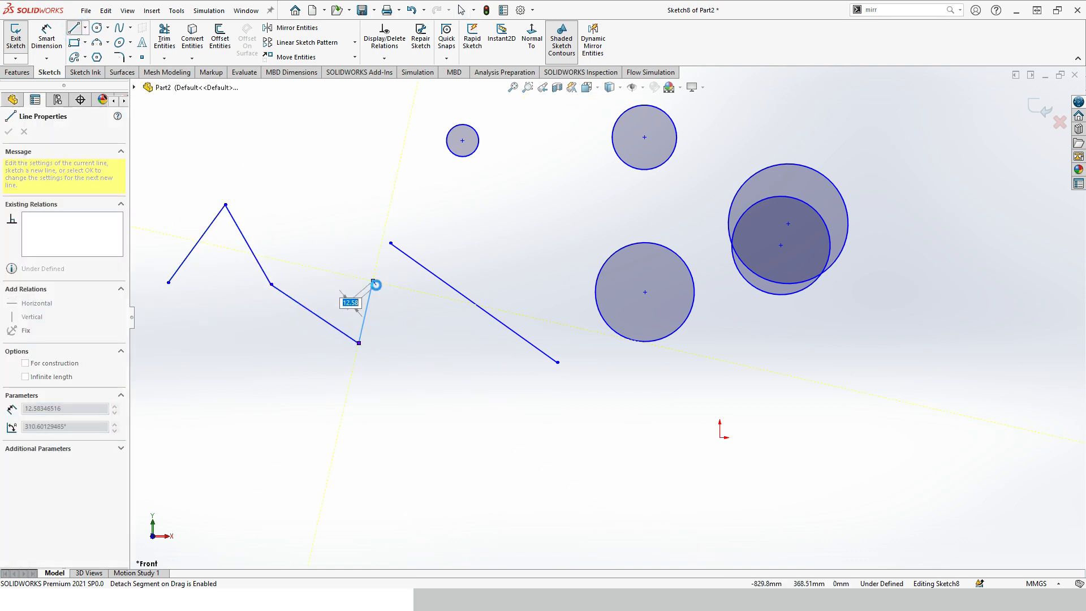
click(373, 280)
key(Escape)
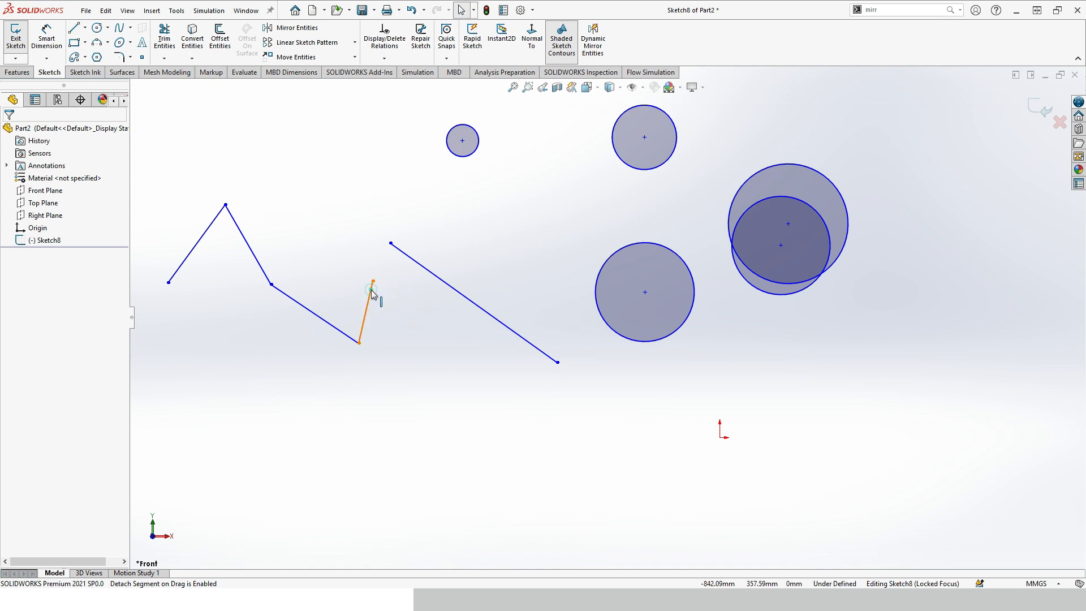
drag(371, 292, 380, 293)
drag(478, 385, 479, 382)
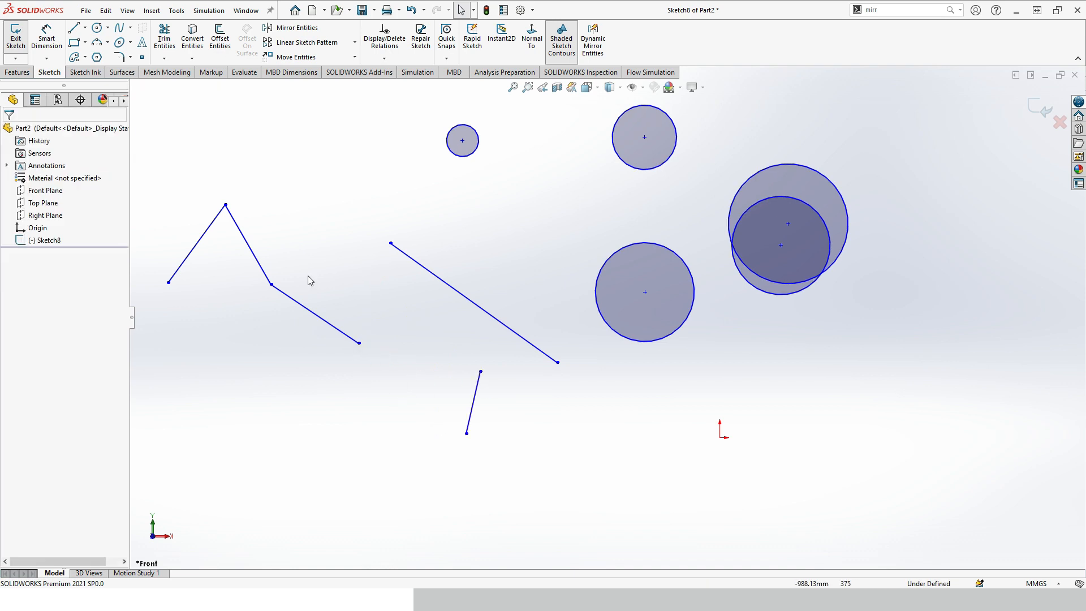
Step: Turn on Override Dims on Drag/Move in the sketch settings
click(177, 11)
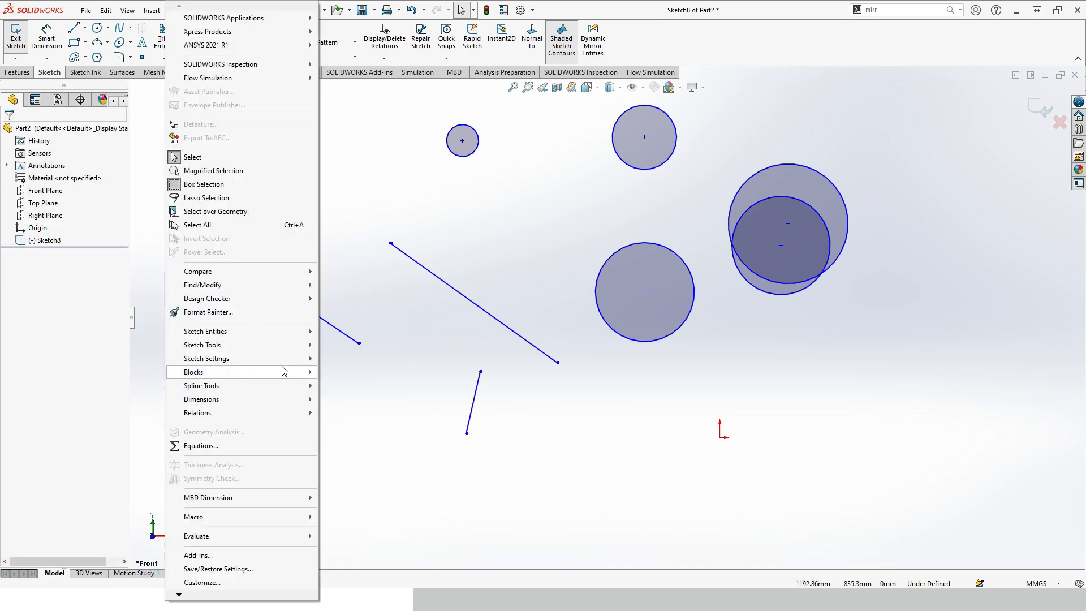
mouse_move(298, 360)
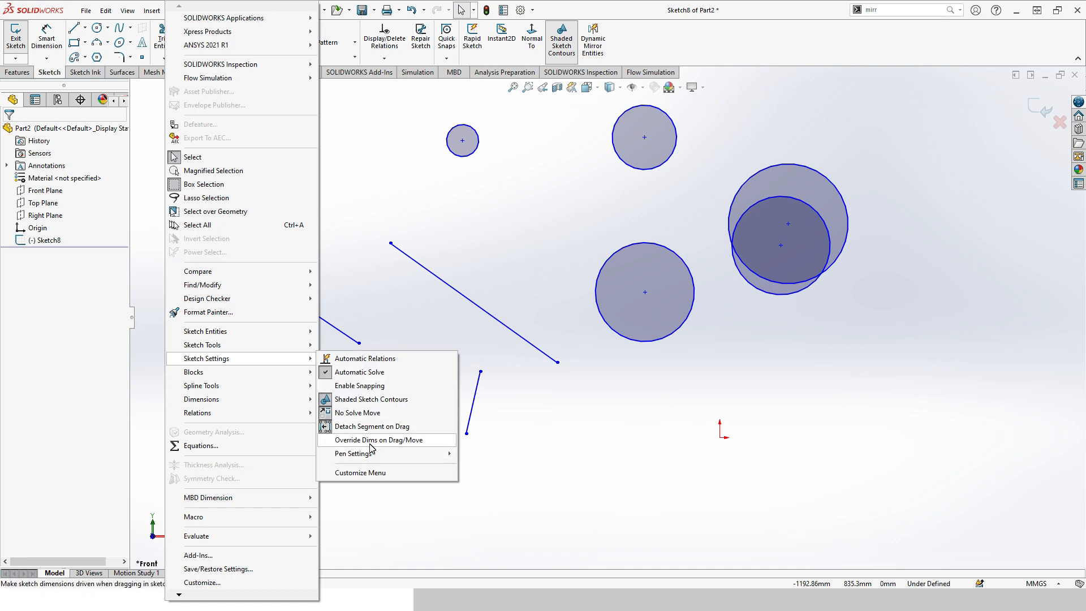
click(328, 441)
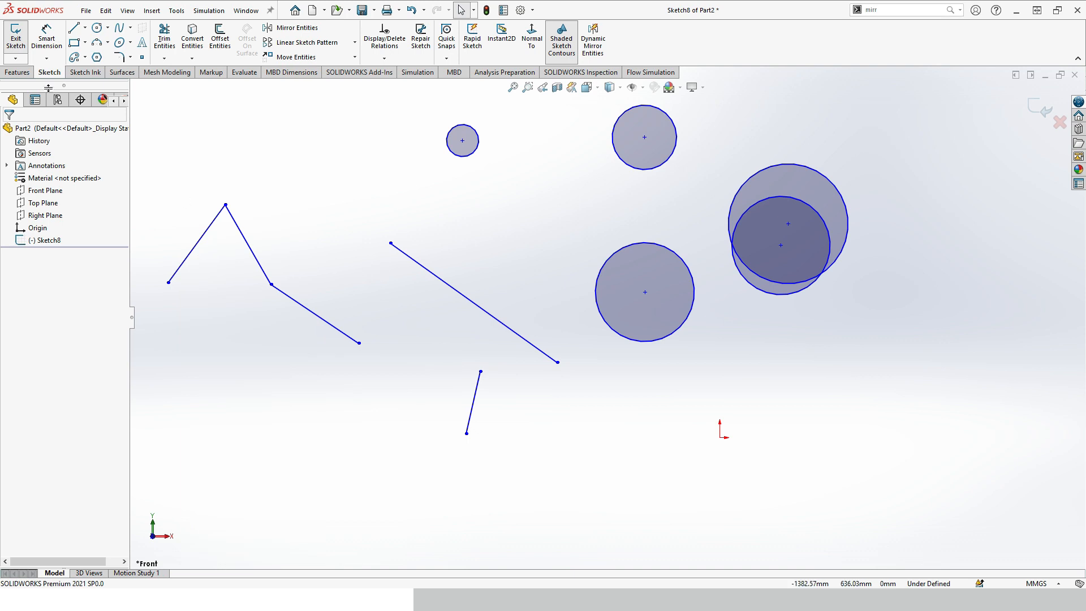
Step: Dimension the slanted line's horizontal extent and the detached short line's vertical extent, accepting the drawn values
click(46, 36)
click(419, 269)
click(463, 243)
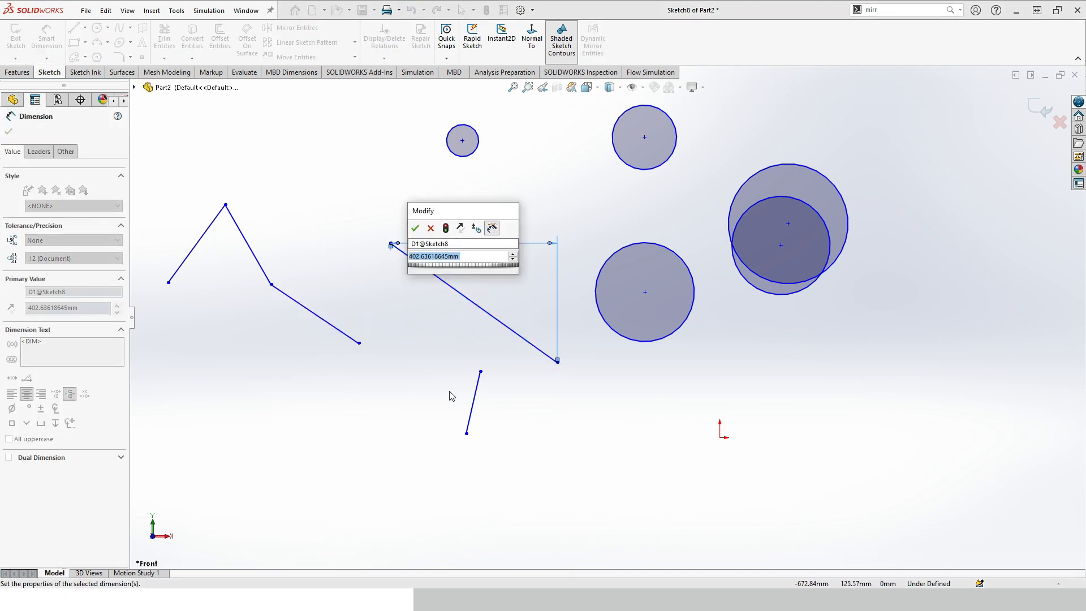
key(Return)
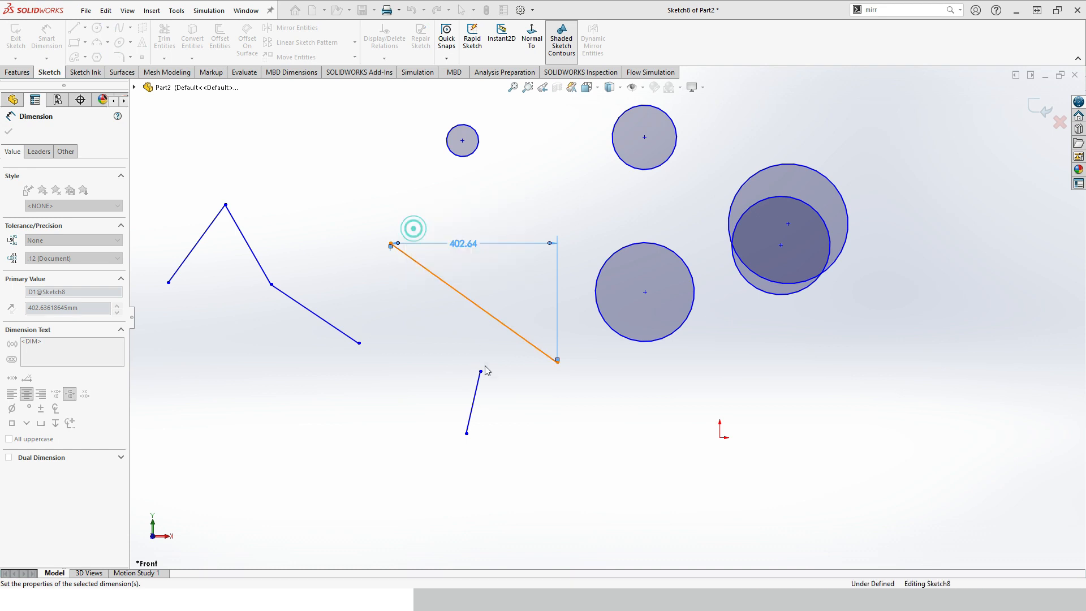
click(474, 403)
click(492, 412)
click(447, 399)
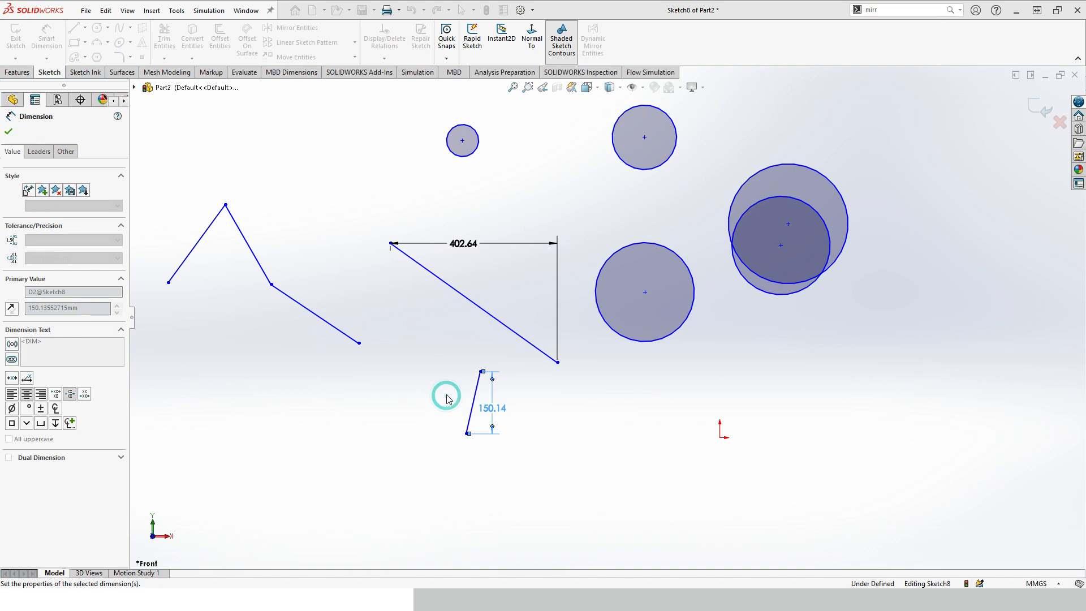
click(9, 133)
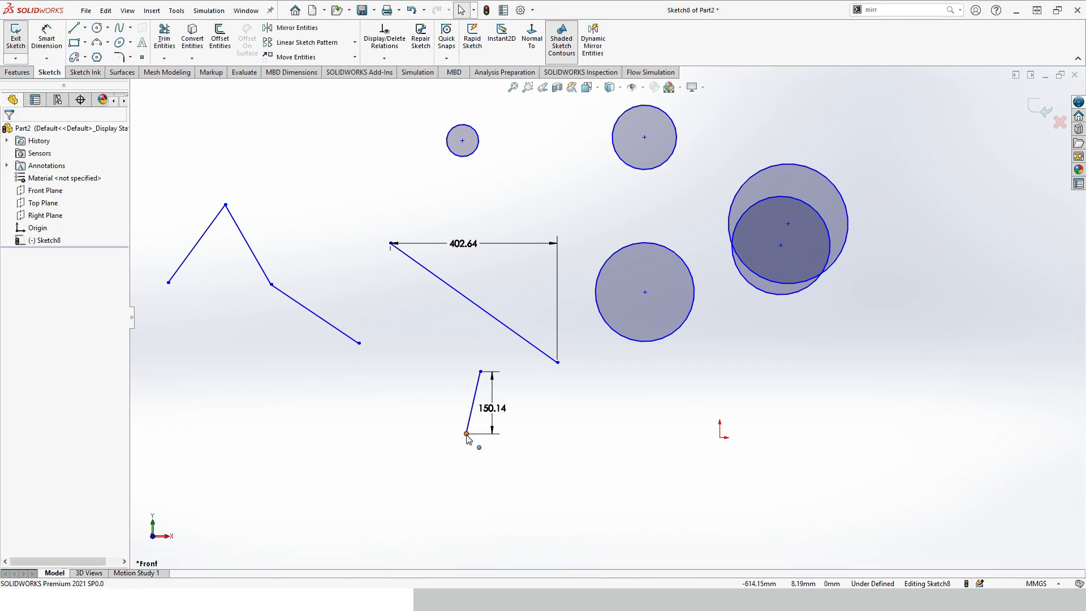
Step: Stretch the dimensioned short line by its endpoints, ending at about X -949, Y 693 mm and X -965, Y -119 mm
drag(461, 450, 439, 479)
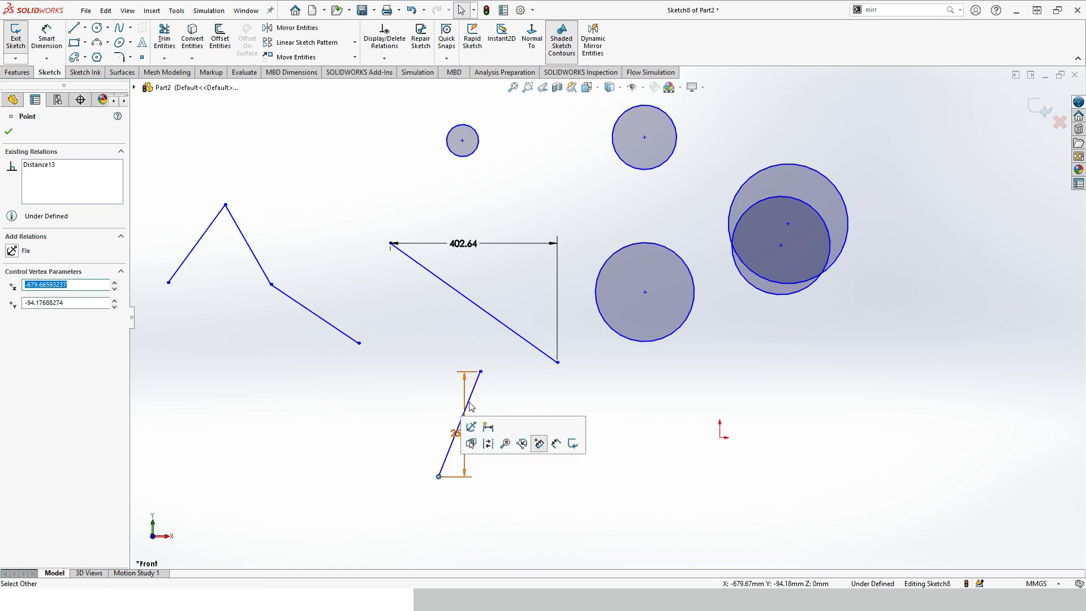
drag(475, 370, 327, 150)
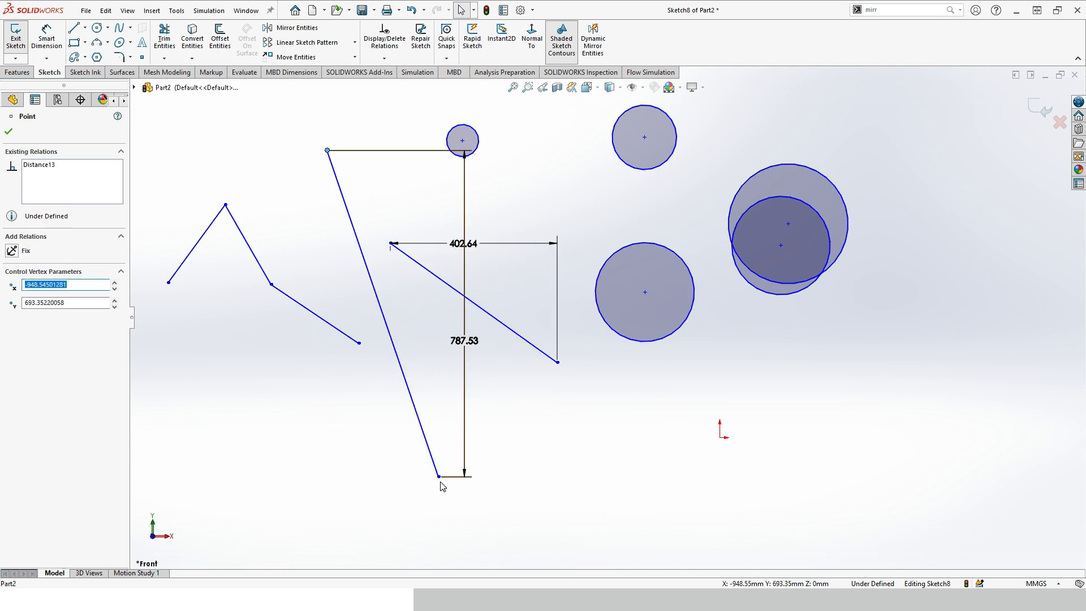
drag(440, 478, 321, 487)
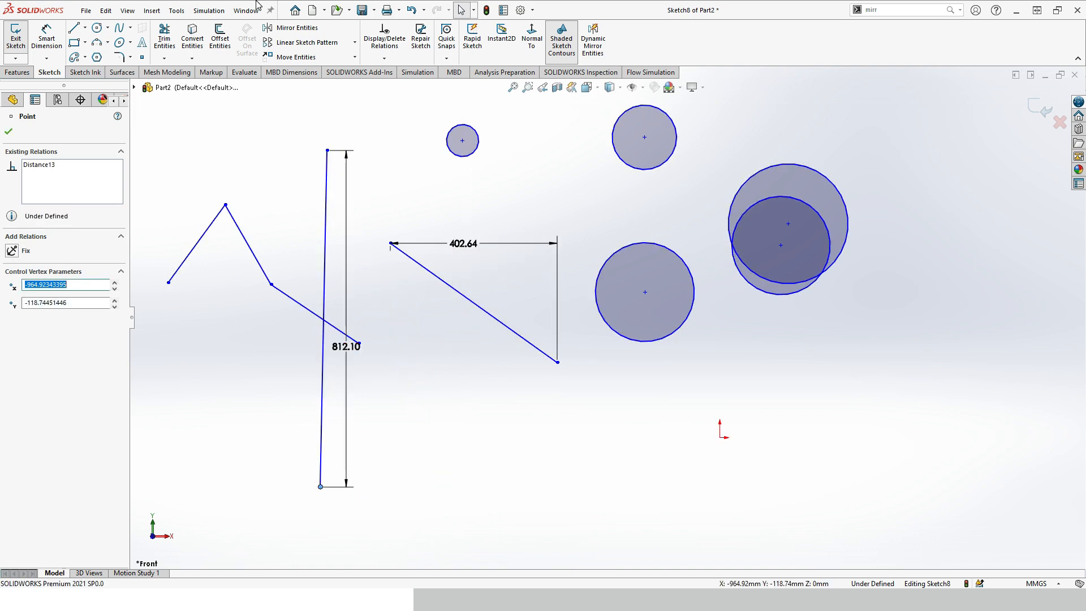
Step: Turn off Override Dims on Drag/Move in the sketch settings
click(157, 14)
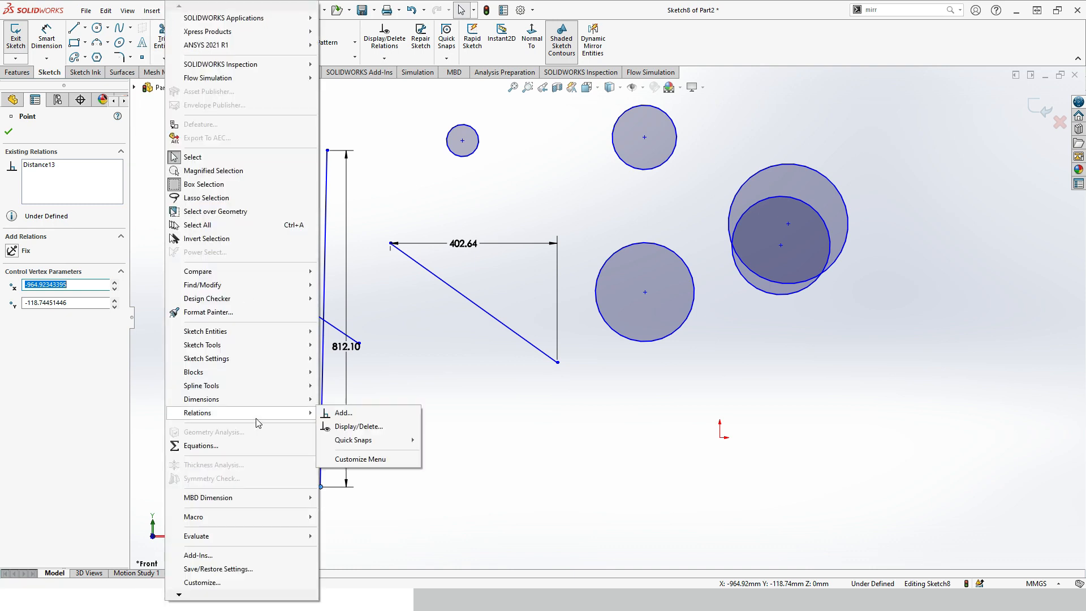
mouse_move(305, 360)
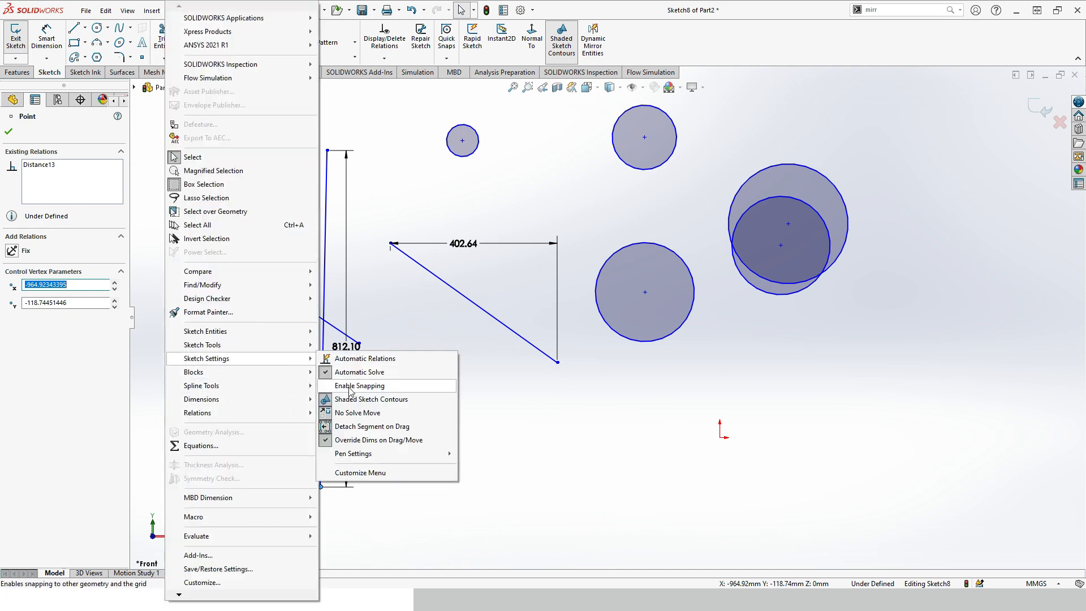
click(328, 443)
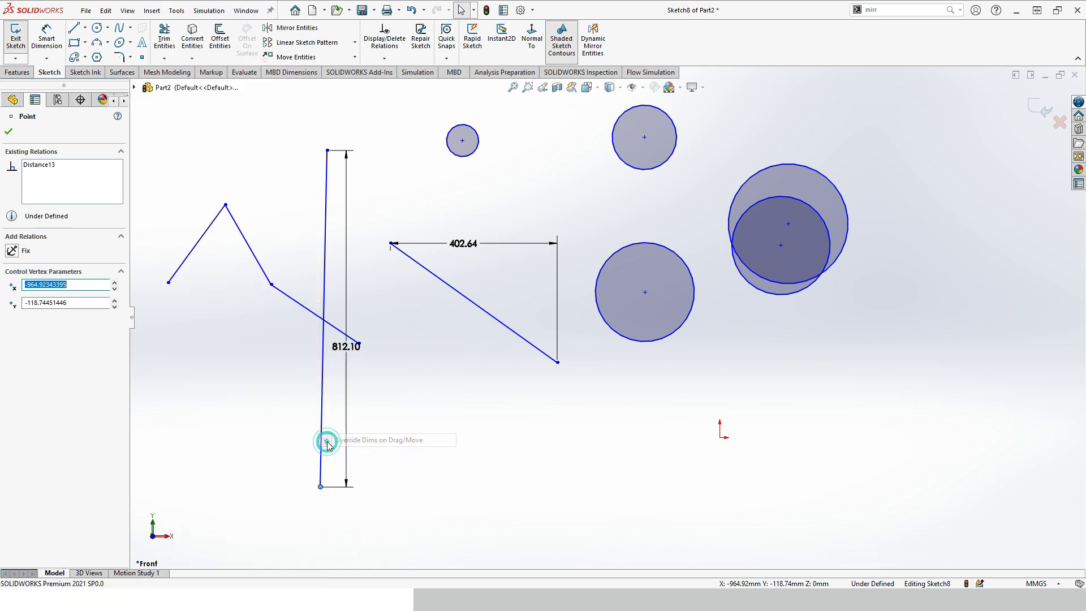
Step: Swing the long line's lower endpoint to about X -636, Y -97 mm and shift the whole line between the zigzag and the slanted line
drag(321, 487, 456, 477)
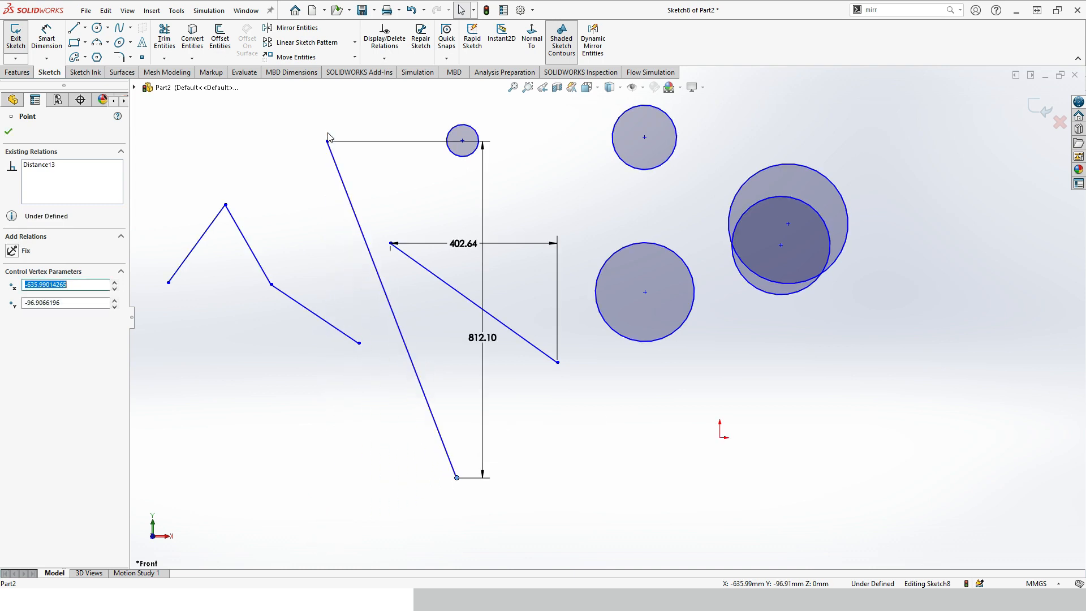
drag(340, 175, 499, 222)
drag(530, 303, 382, 315)
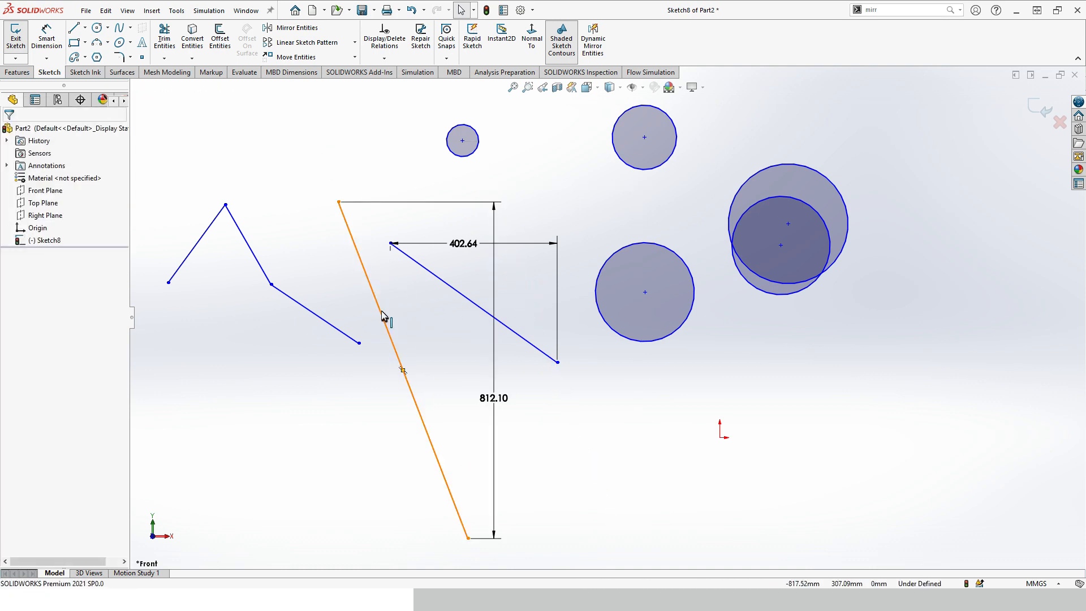
Step: Turn off Detach Segment on Drag in the sketch settings
click(176, 10)
mouse_move(311, 360)
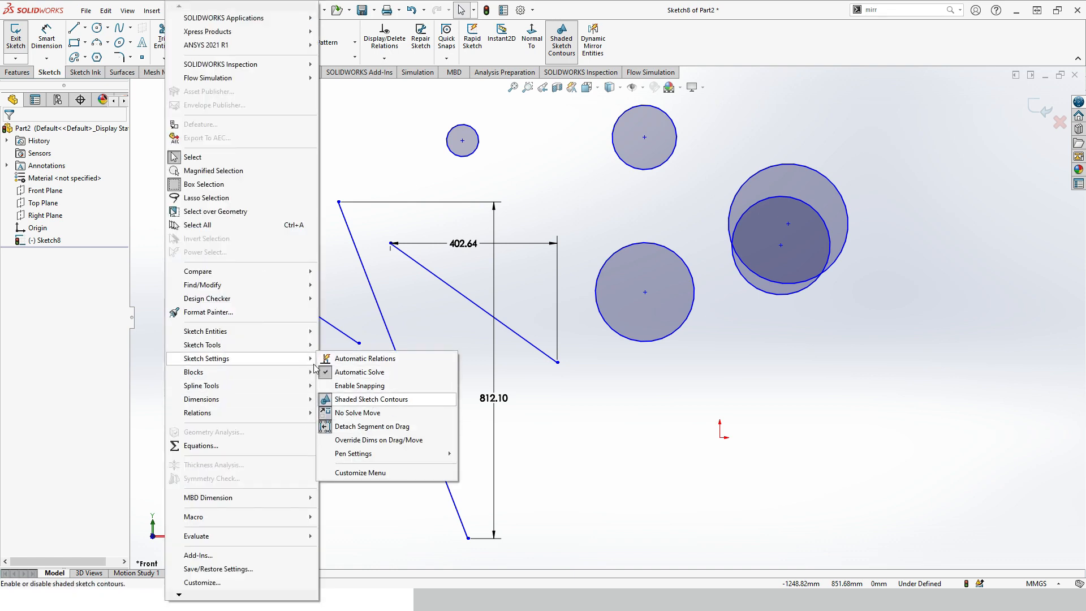
click(331, 424)
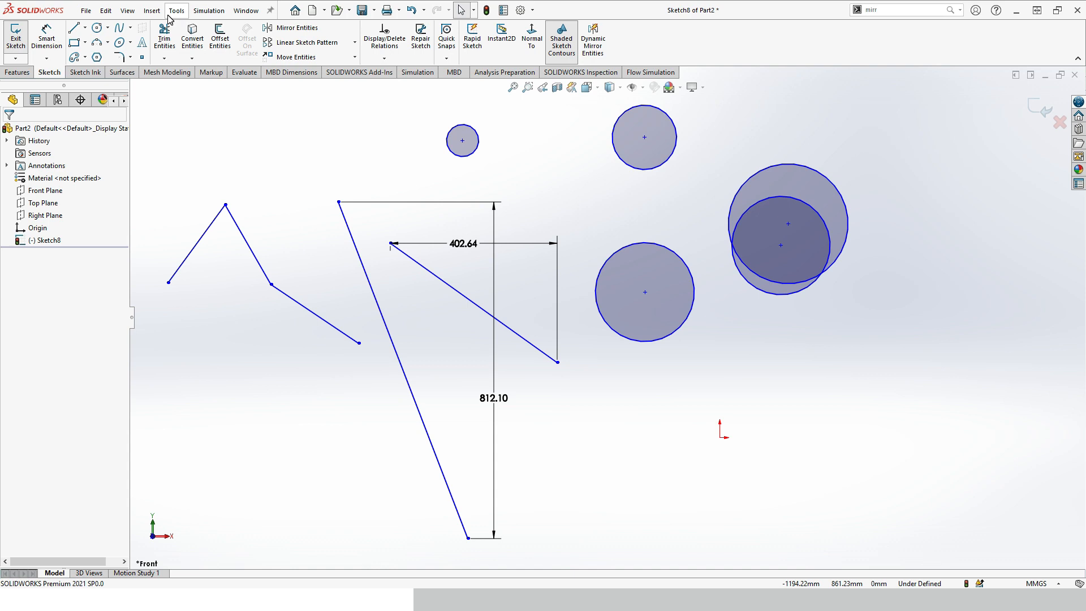
Step: Add horizontal dimensions to the zigzag's first and second segments, accepting the drawn values
click(512, 88)
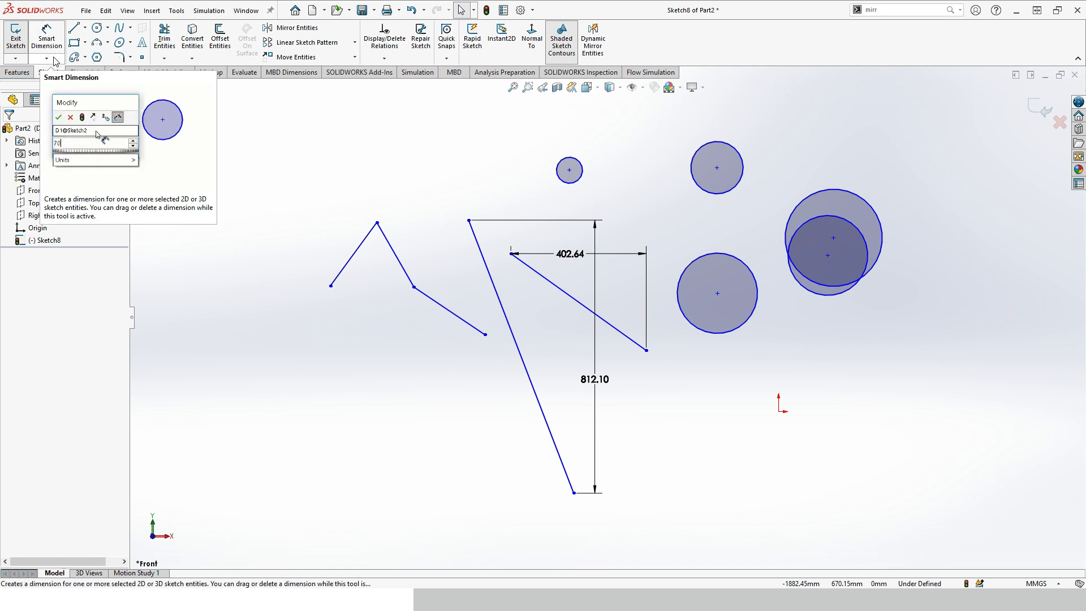
click(45, 59)
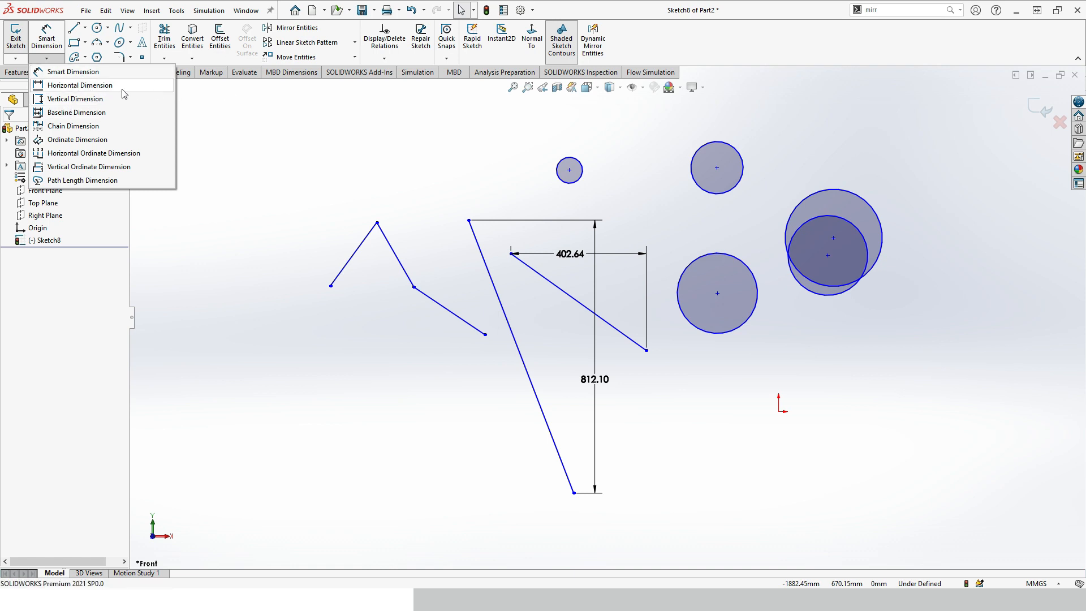
click(94, 85)
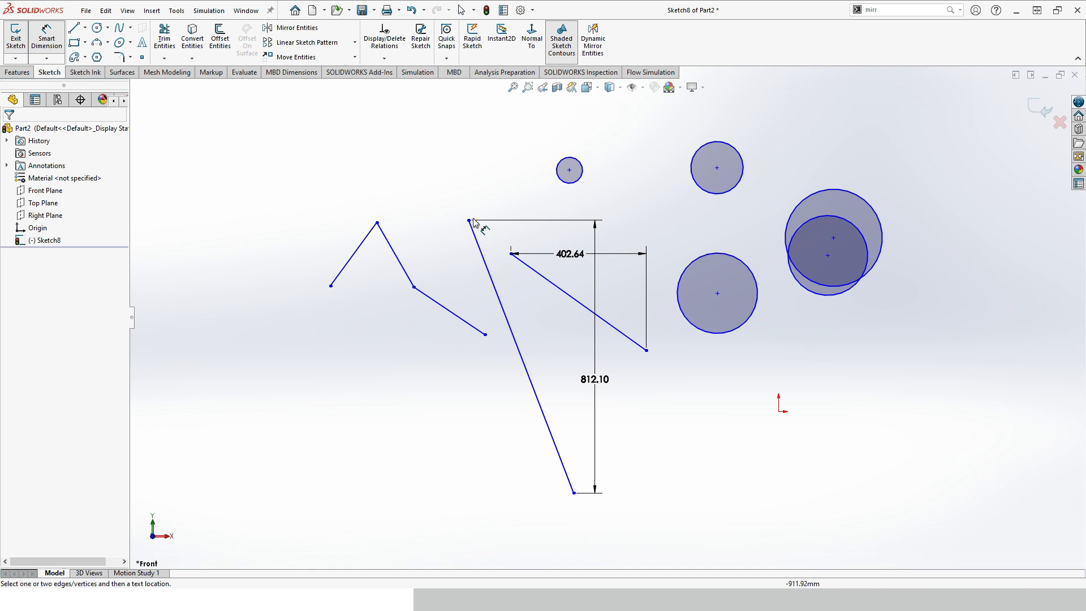
click(350, 261)
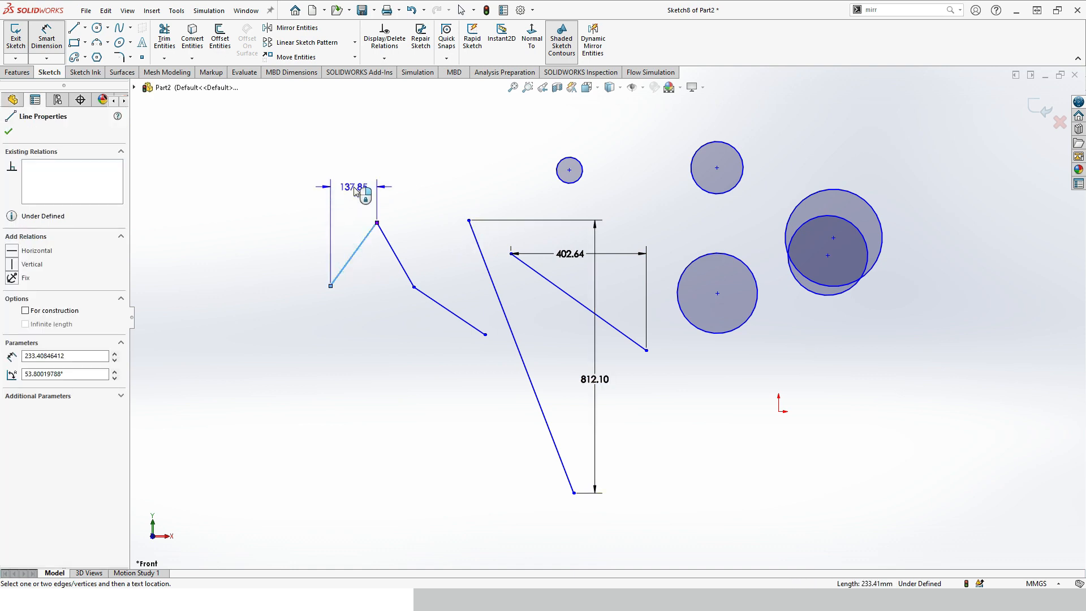
click(353, 187)
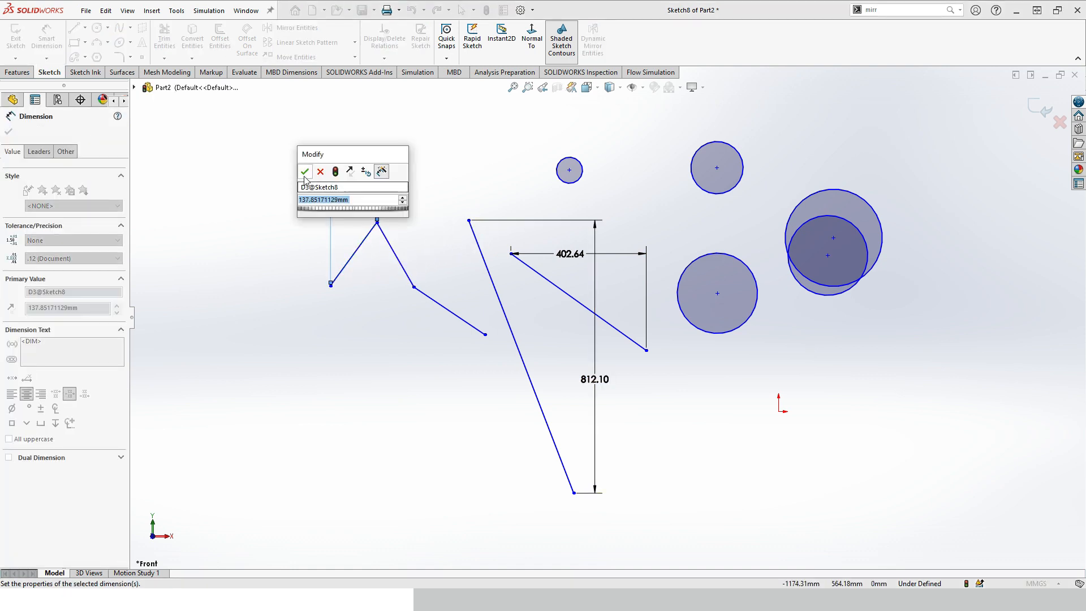
key(Return)
click(394, 250)
click(407, 198)
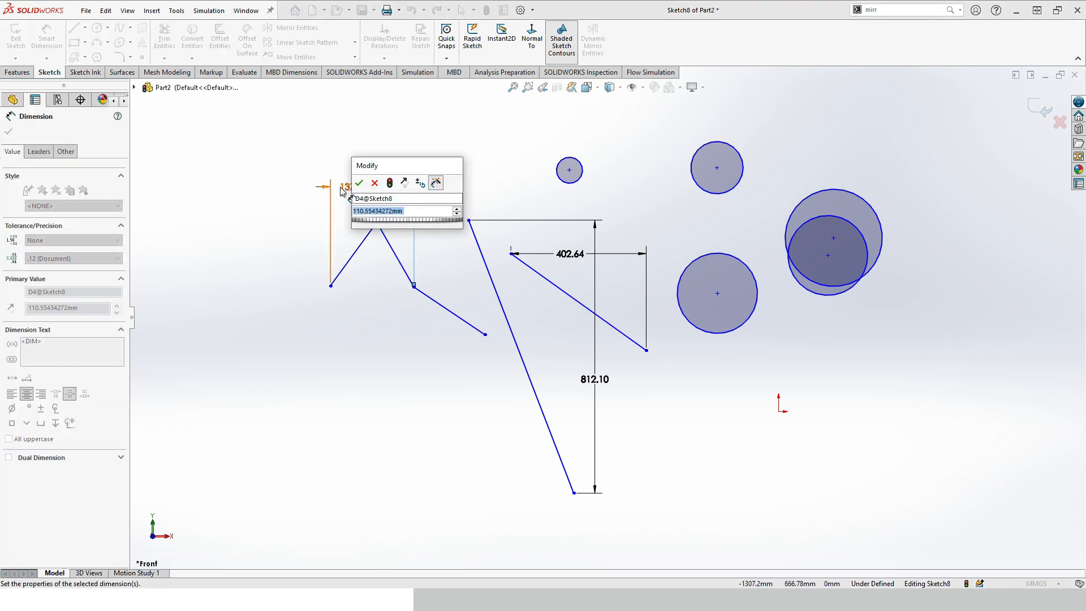
click(358, 184)
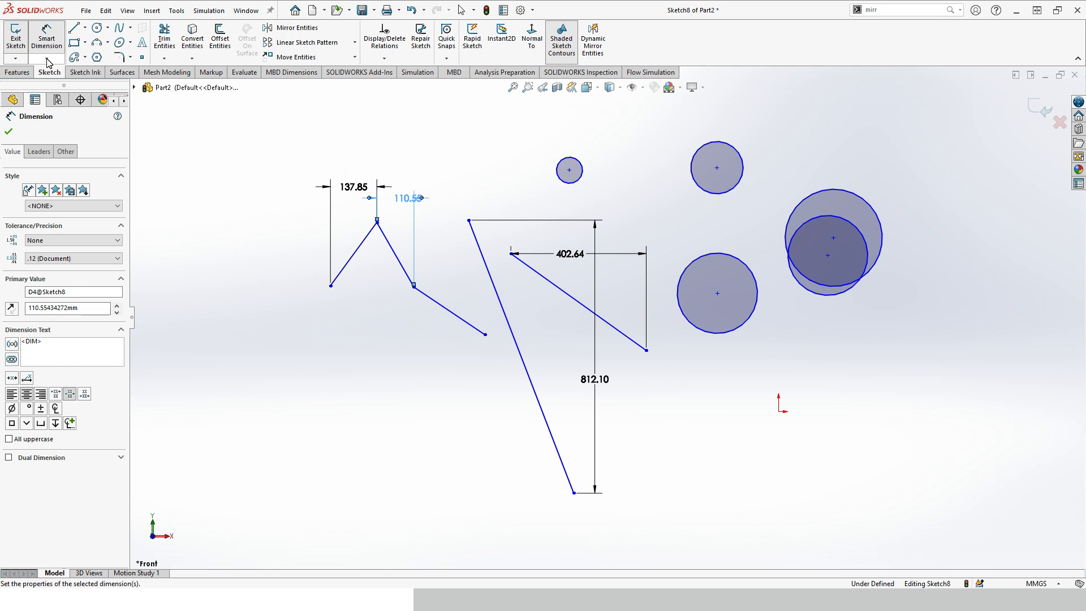
Step: Add a vertical dimension to the zigzag's last segment, accepting the drawn value
click(46, 58)
click(63, 98)
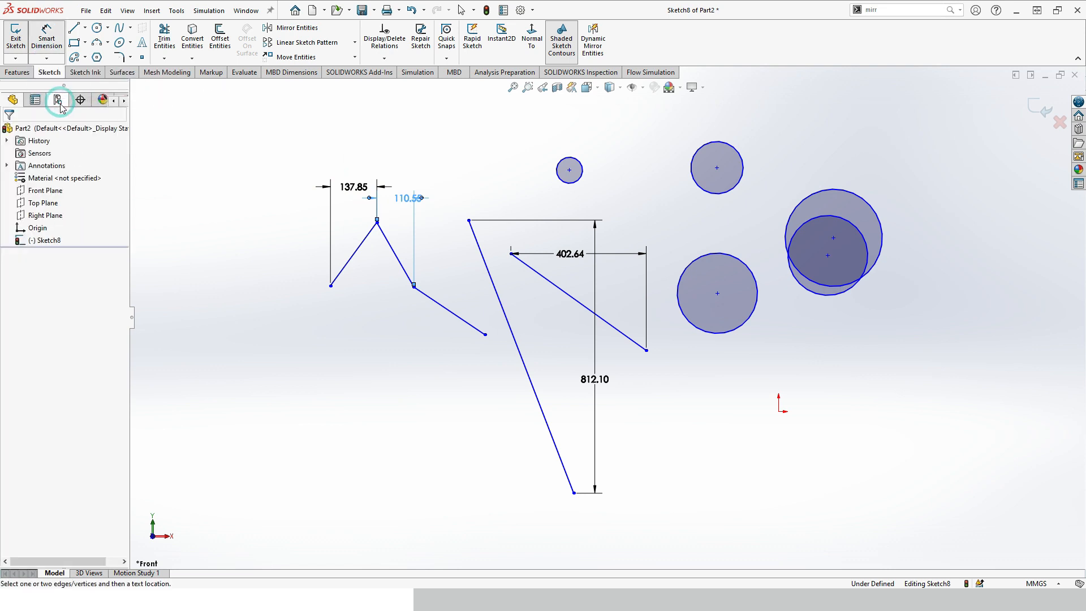
click(443, 309)
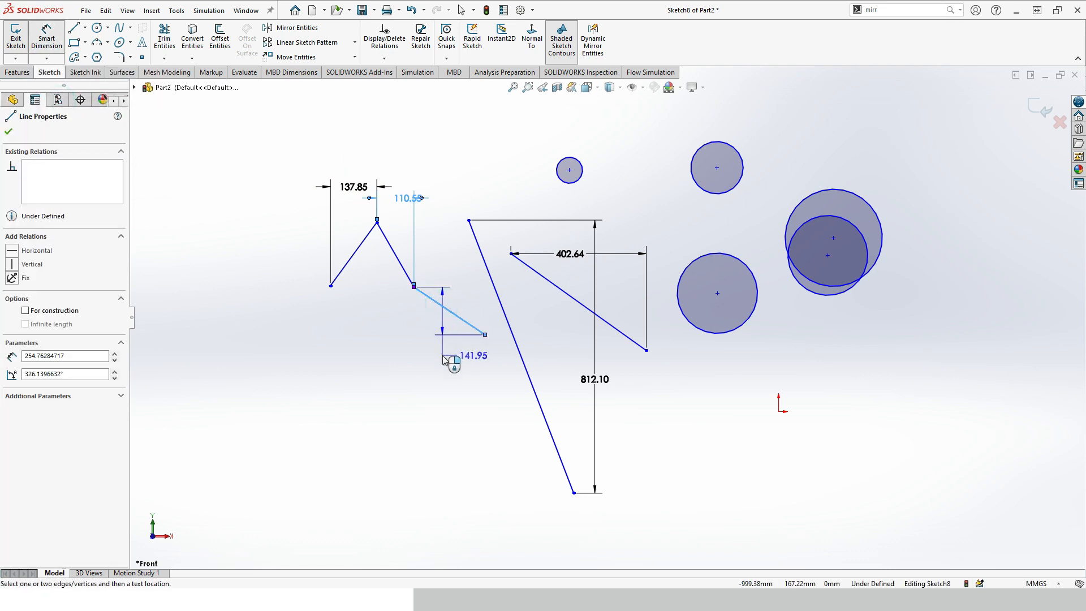
click(387, 366)
click(386, 366)
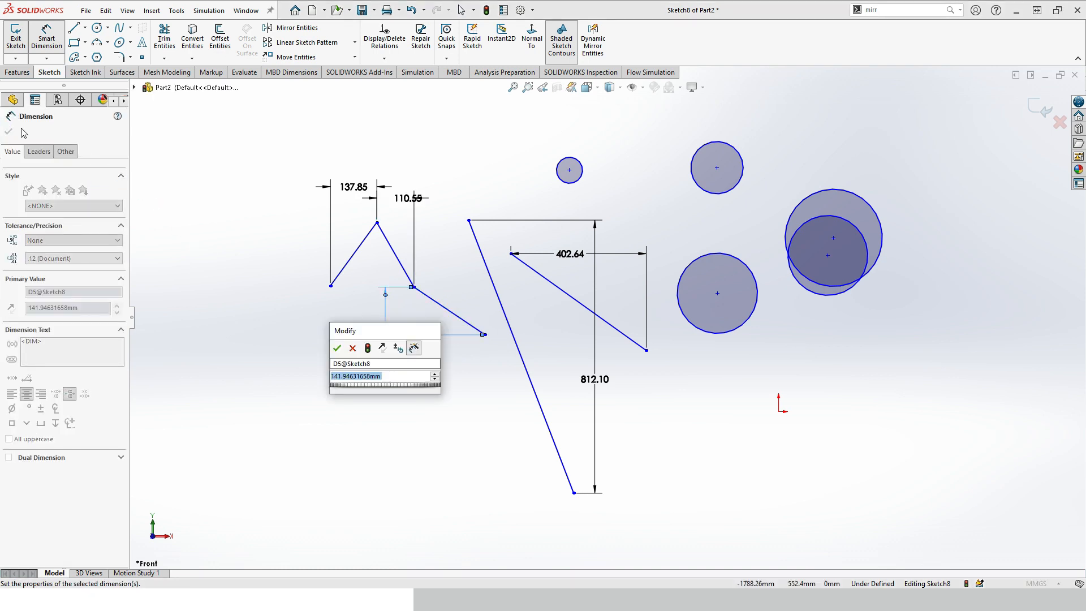
click(337, 346)
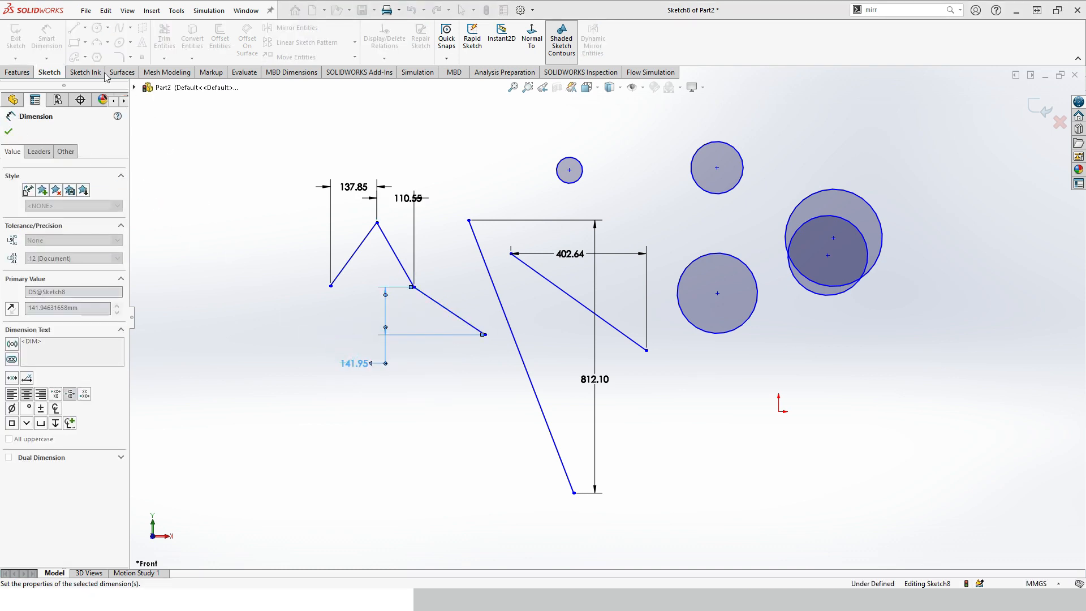
click(47, 58)
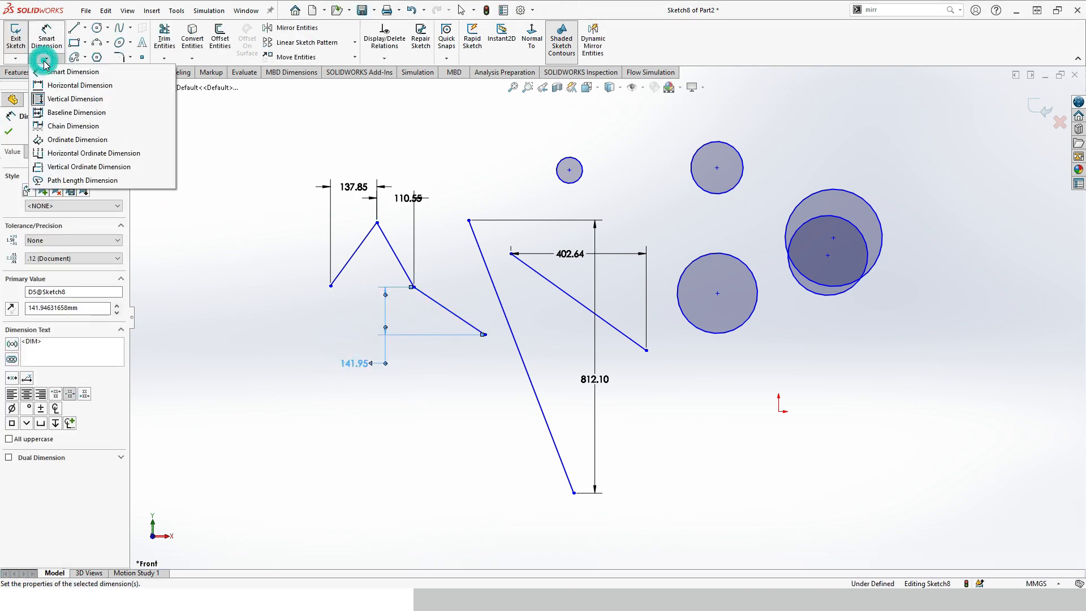
click(62, 69)
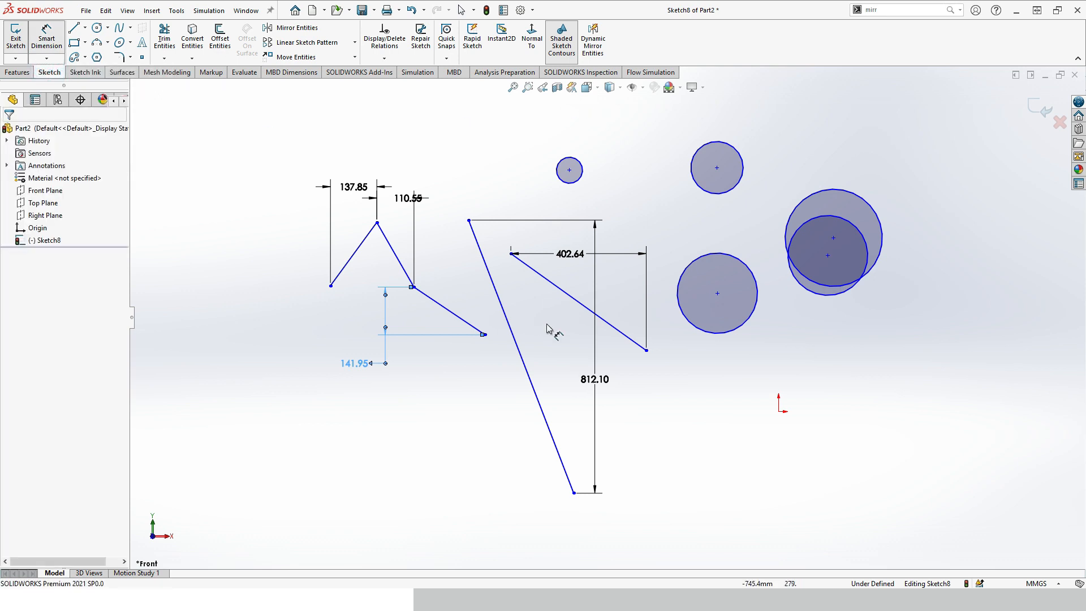
click(498, 294)
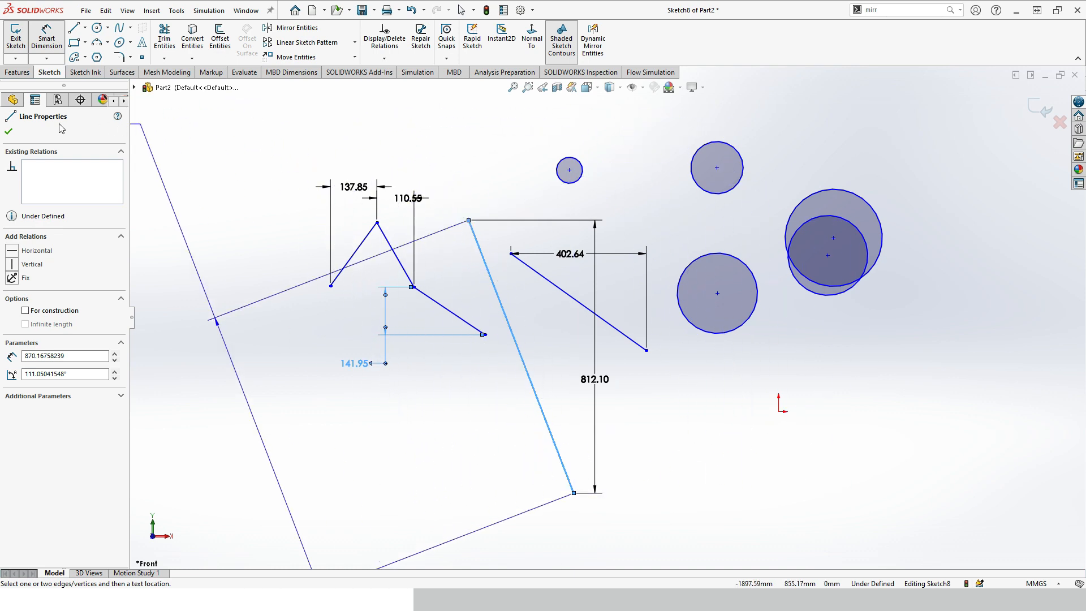
click(8, 136)
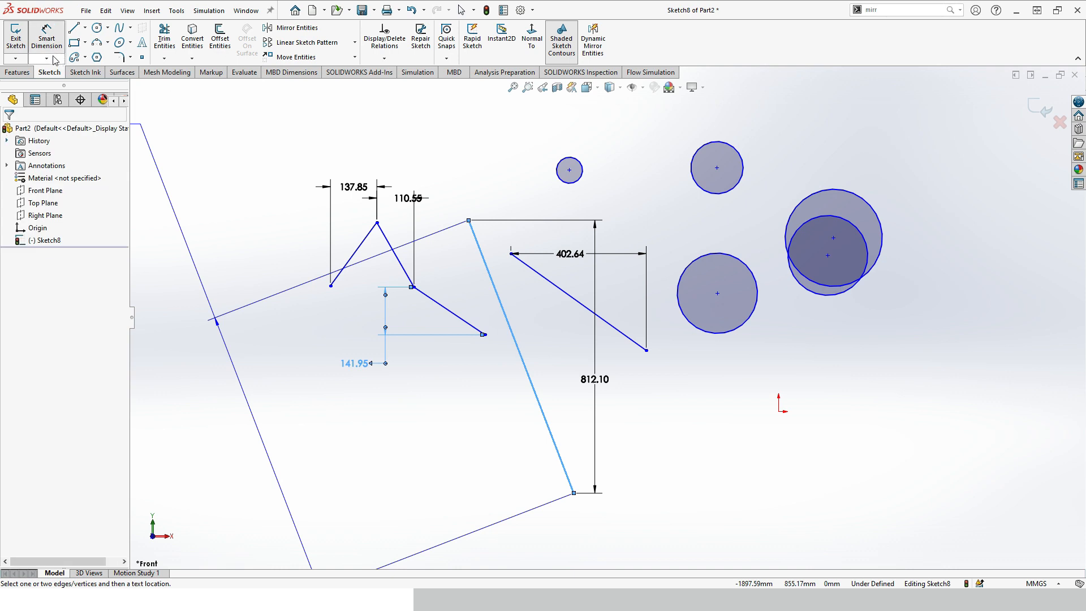
Step: Add horizontal ordinate dimensions from the slanted line's lower endpoint to the long line's lower endpoint and both endpoints of the zigzag's last segment
click(57, 59)
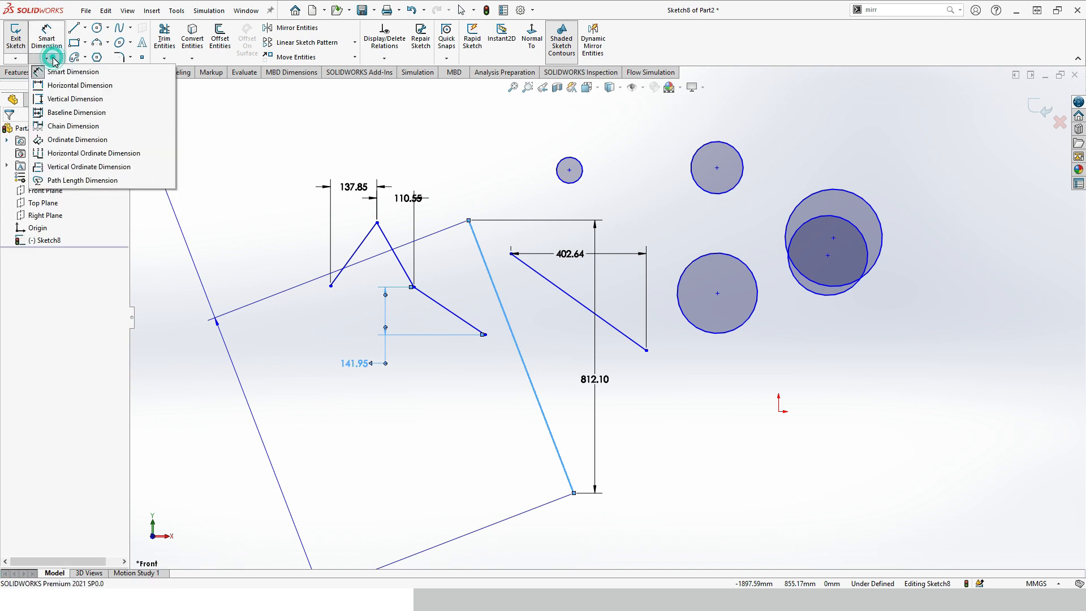
click(105, 145)
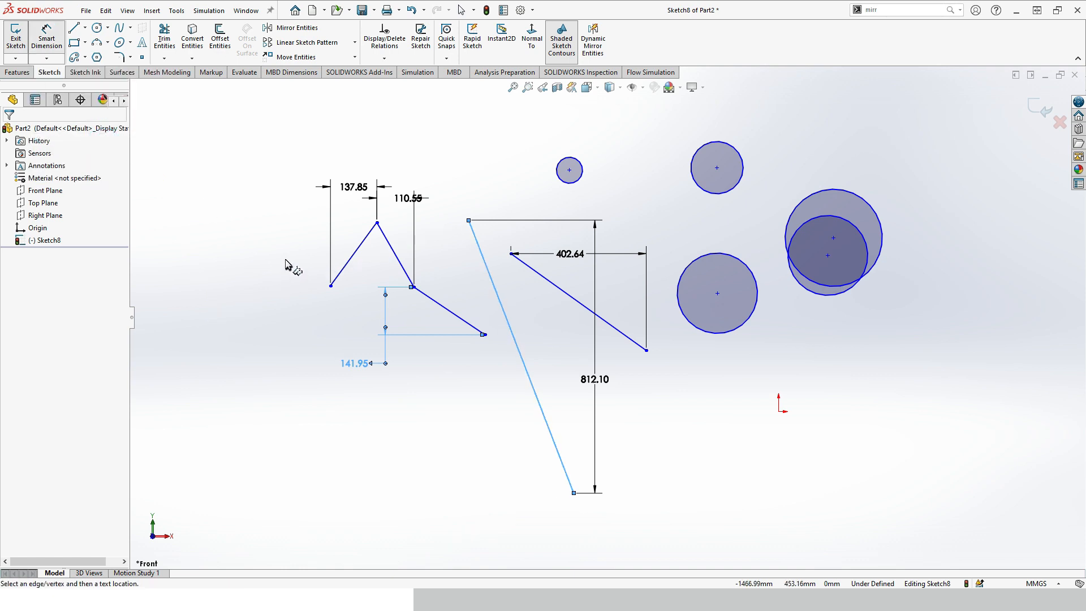
click(220, 249)
click(249, 320)
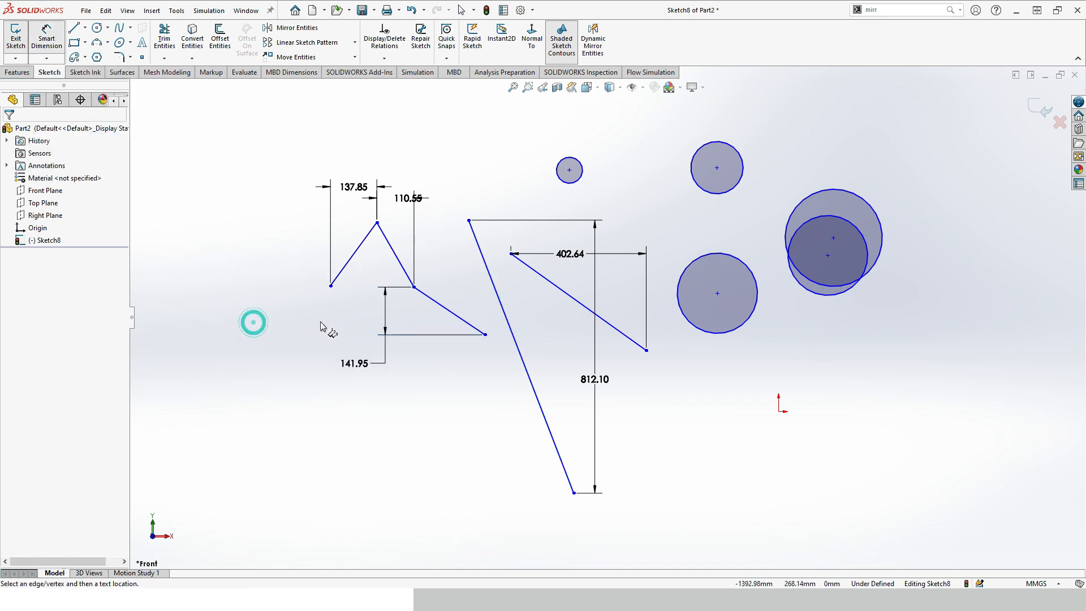
click(647, 351)
click(655, 433)
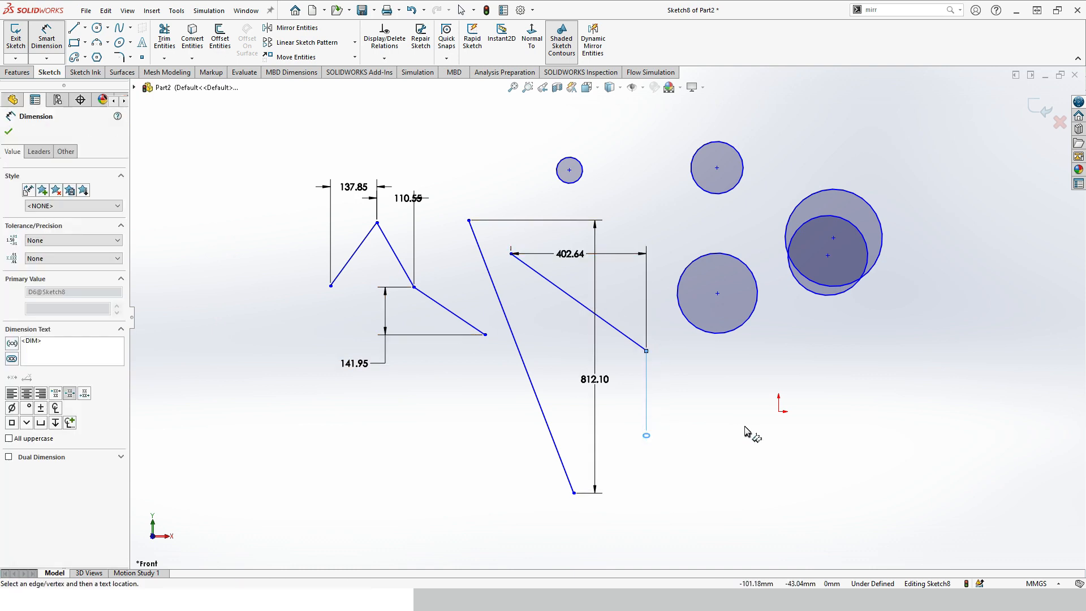
click(576, 494)
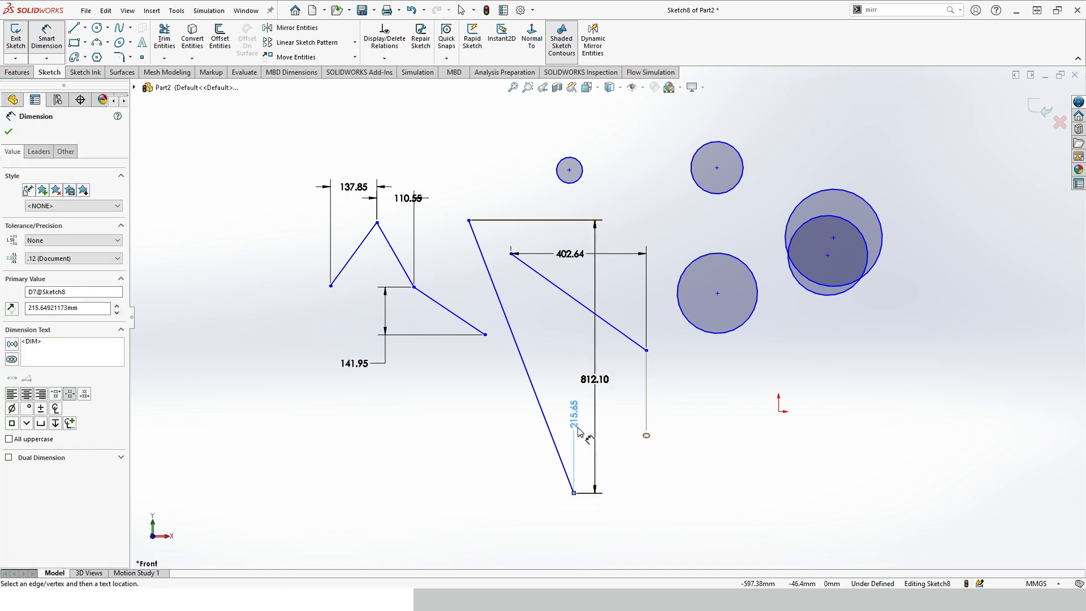
click(485, 335)
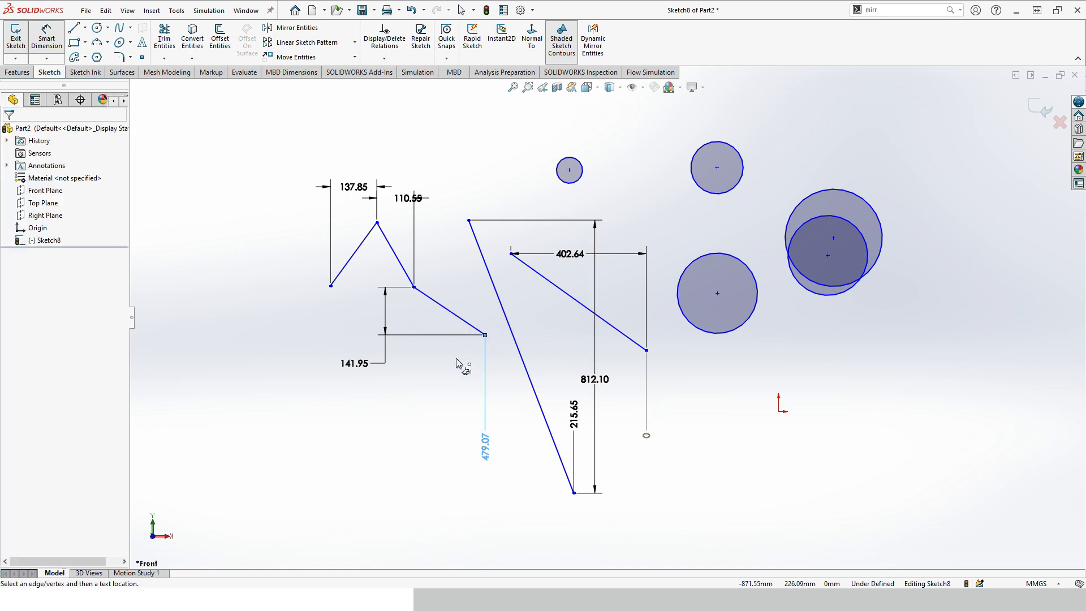
click(414, 288)
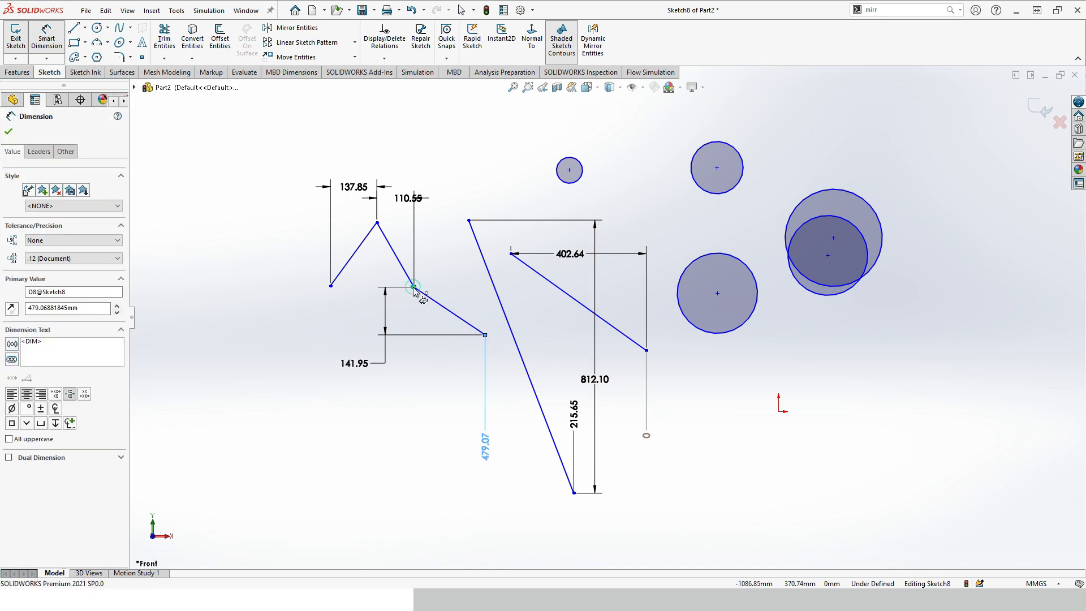
click(377, 224)
click(850, 174)
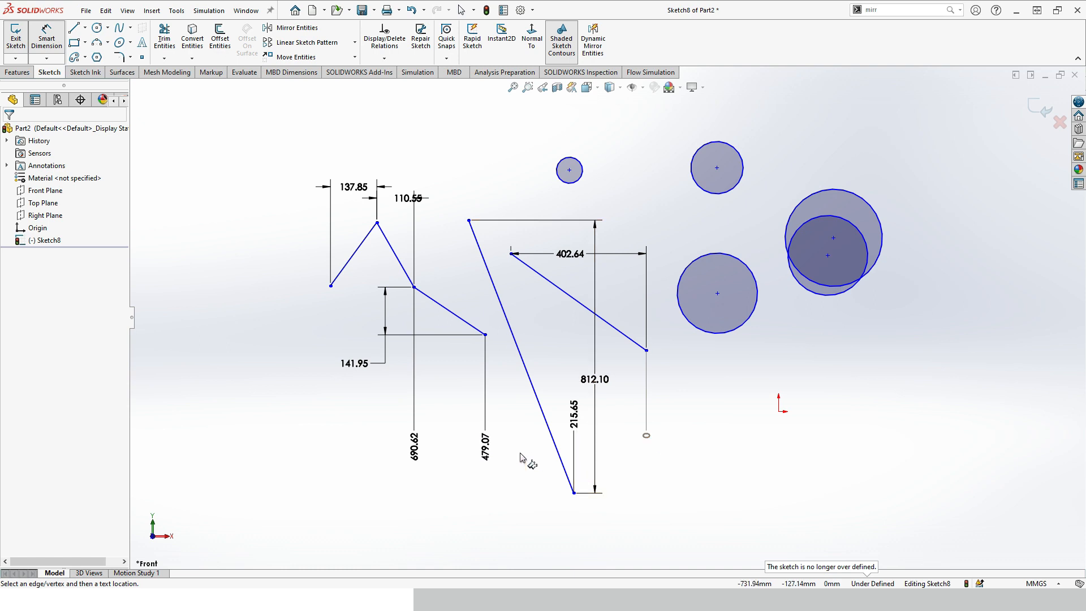
click(46, 58)
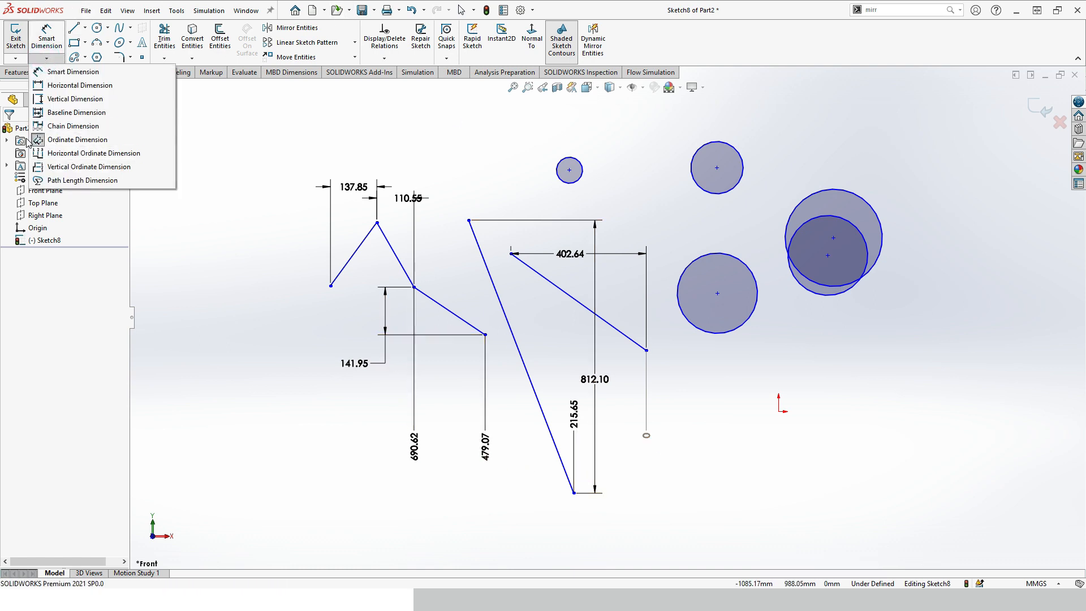
click(46, 58)
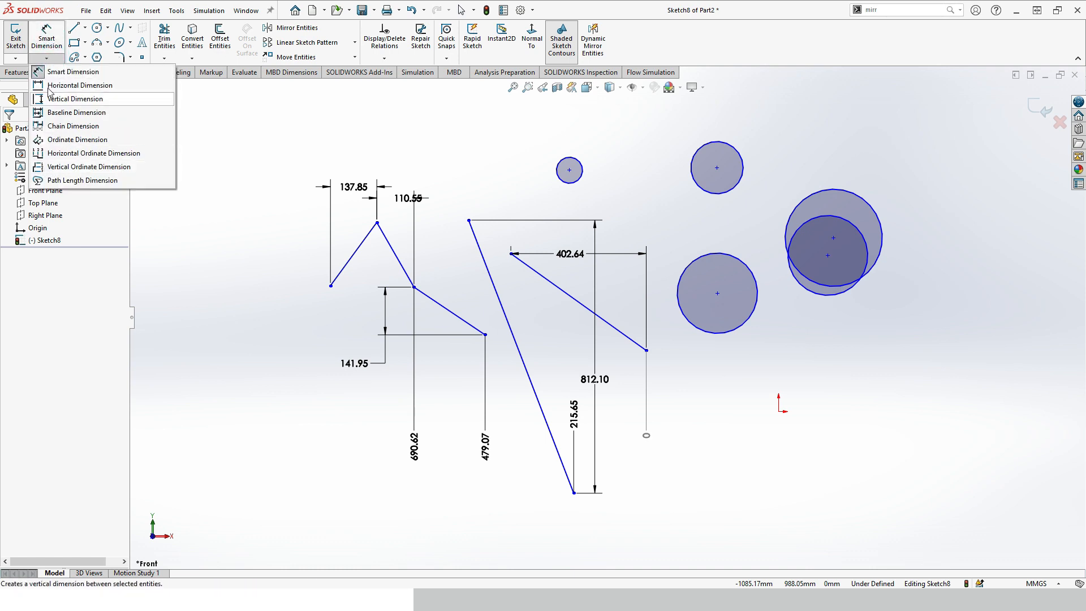
click(54, 56)
click(211, 172)
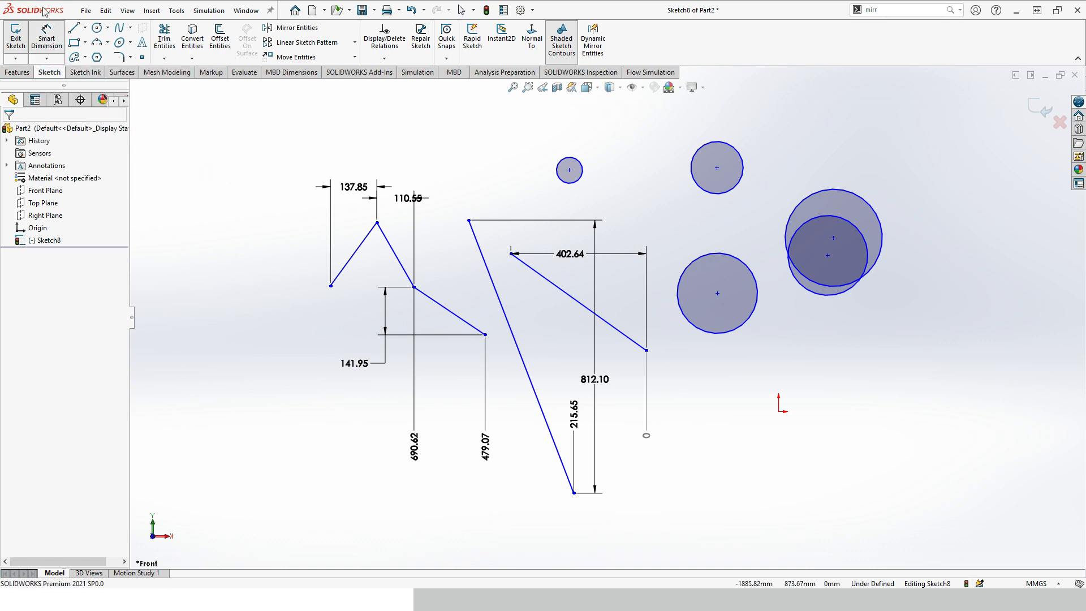
click(176, 11)
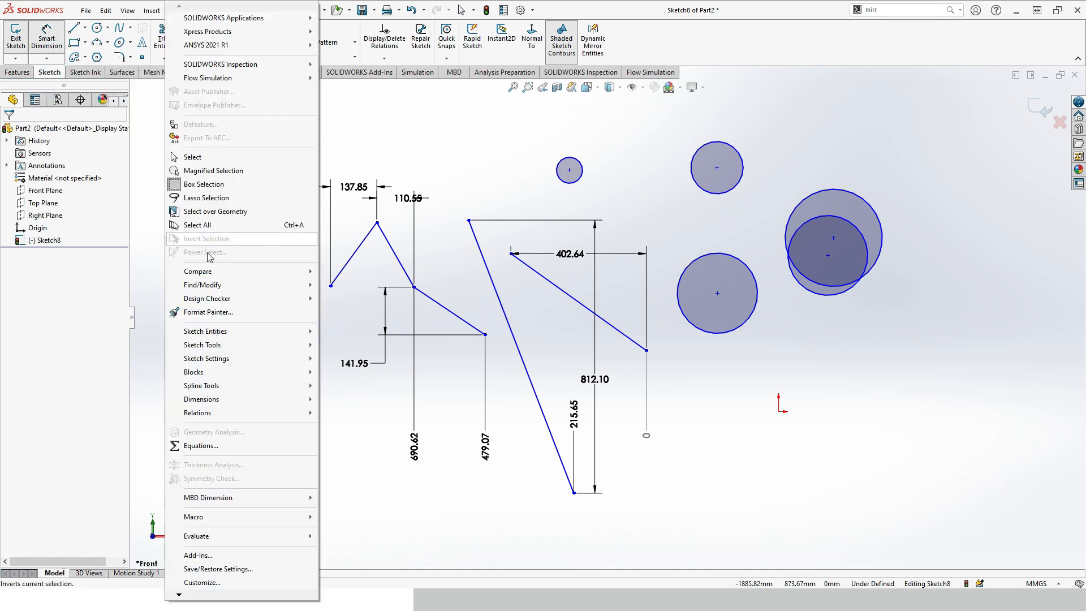
mouse_move(228, 363)
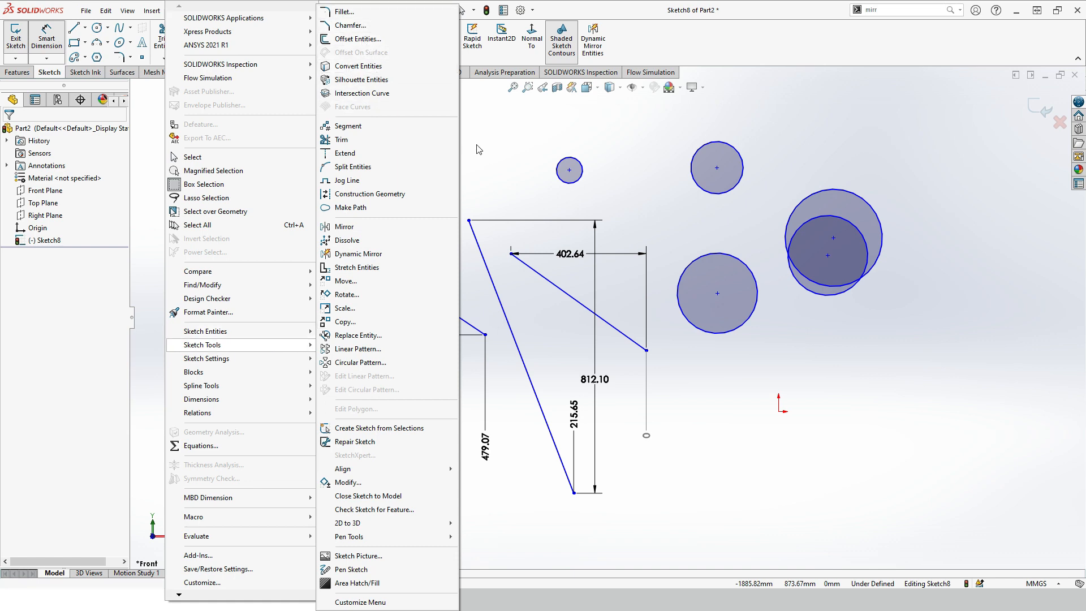
Step: Switch back to the SolidWorks sketch and exit the Smart Dimension command
click(523, 143)
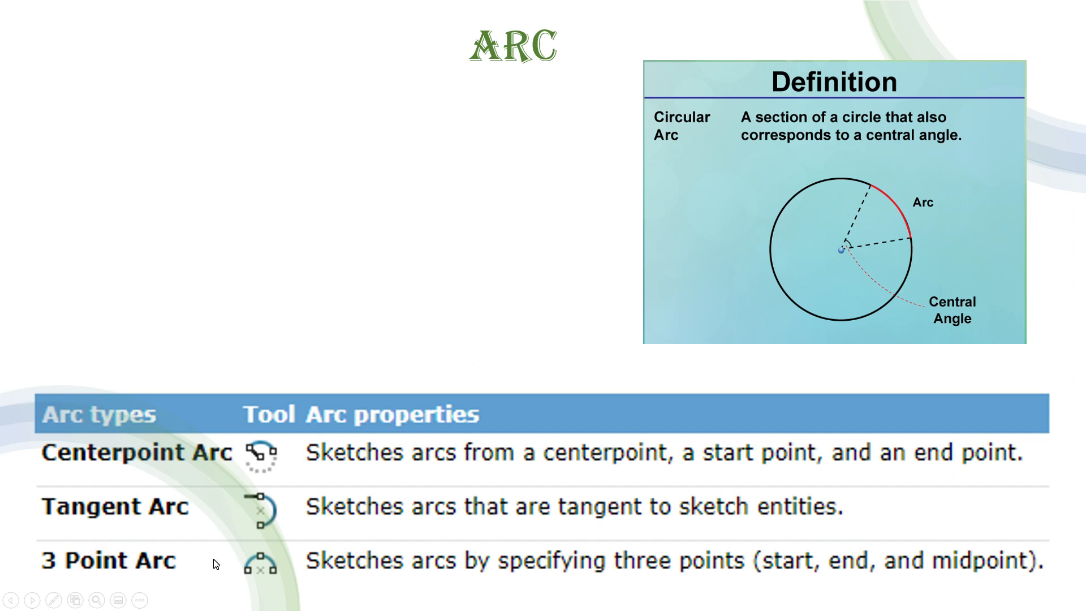
key(alt+Tab)
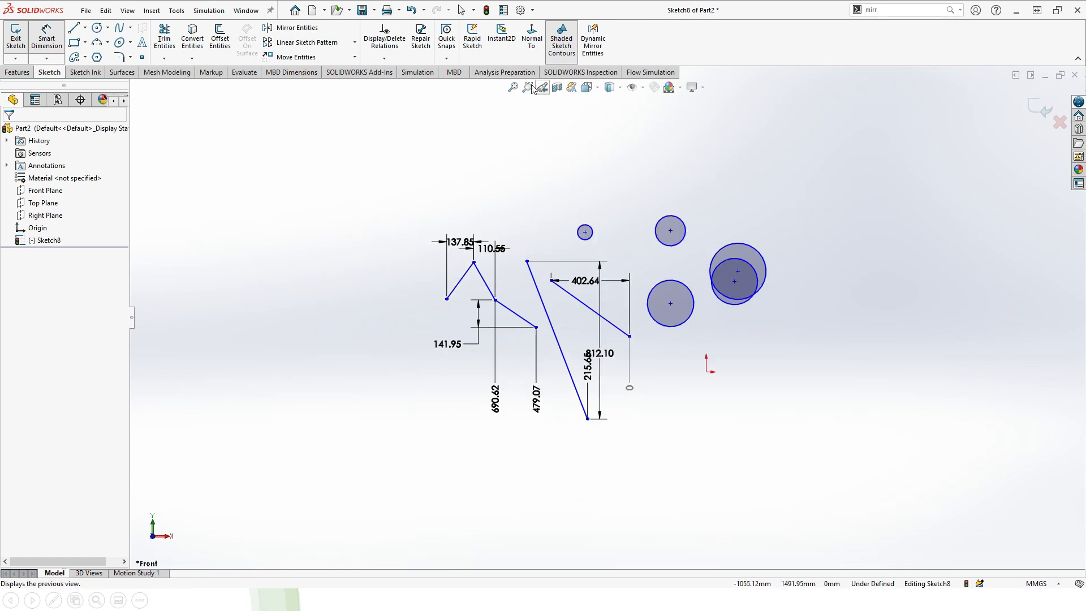
click(513, 87)
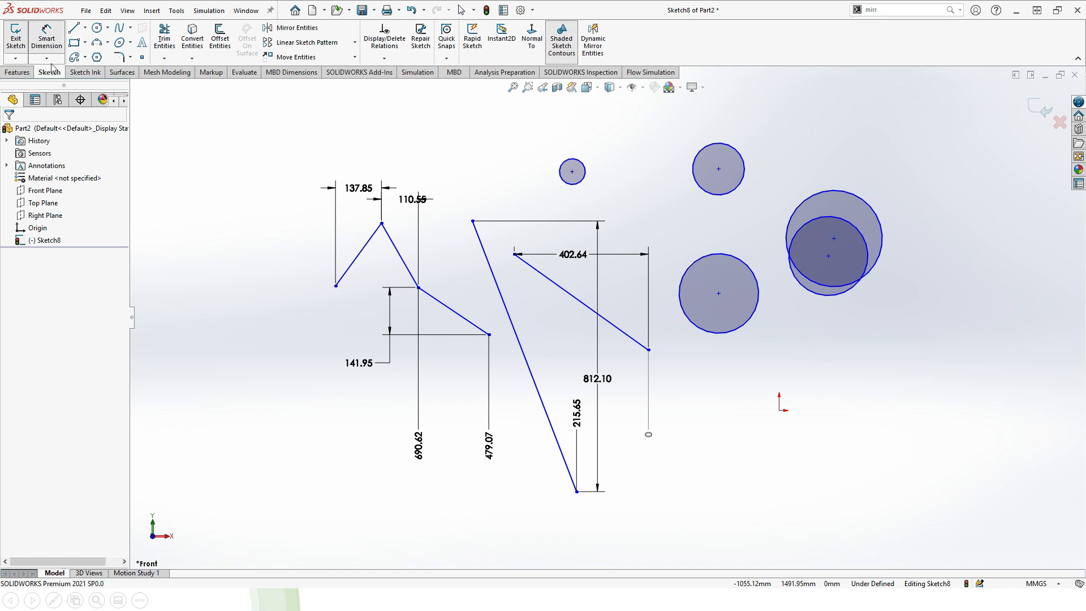
click(54, 37)
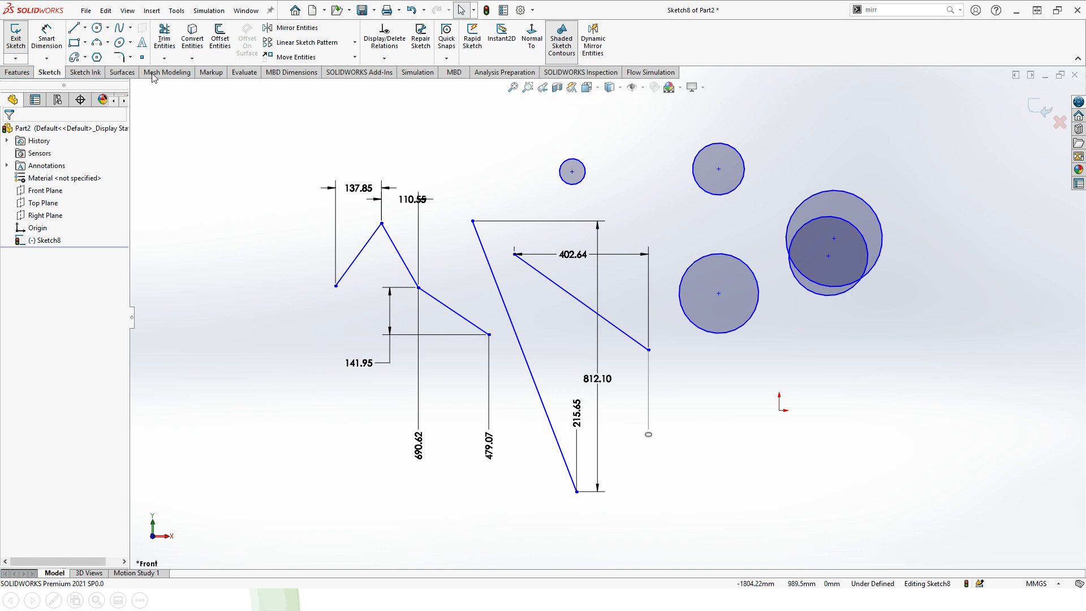
Step: Draw a centerpoint arc with a radius of about 104 mm and an angle of about 95° above and left of the zigzag
click(106, 44)
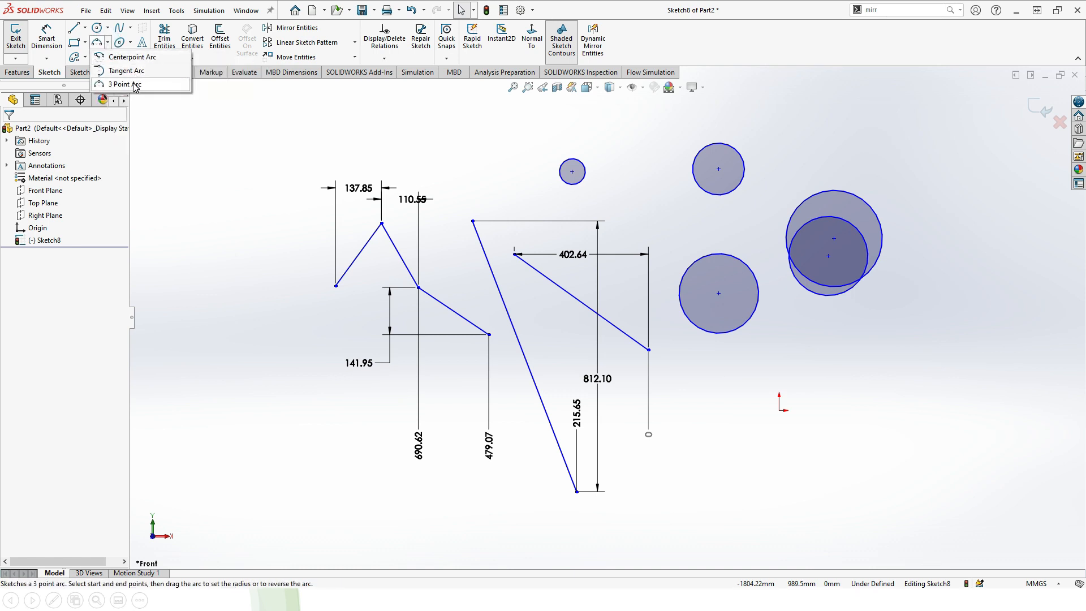
click(121, 57)
click(197, 151)
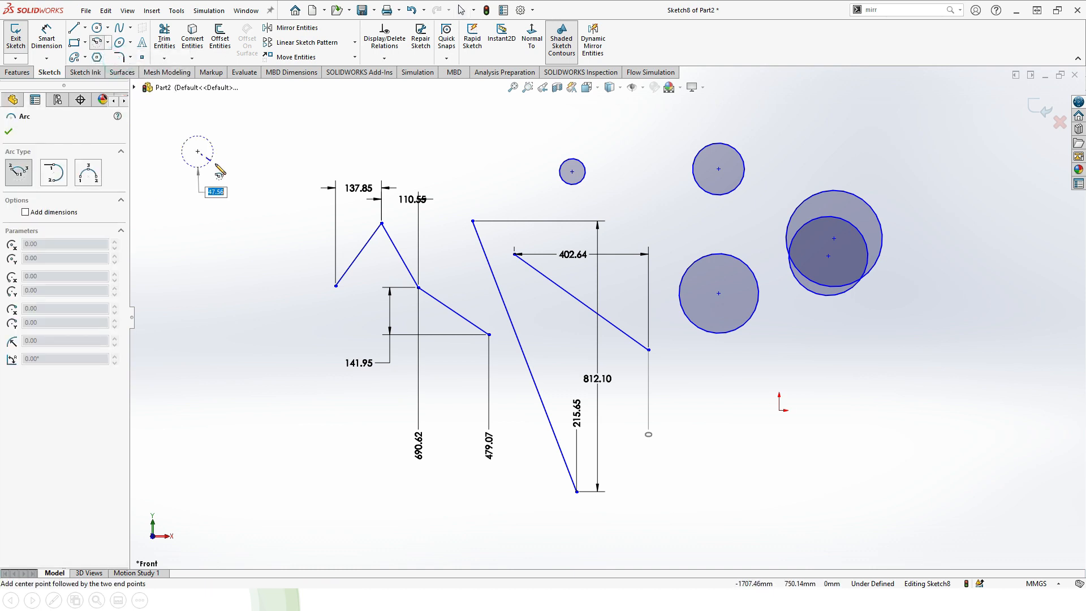
click(224, 174)
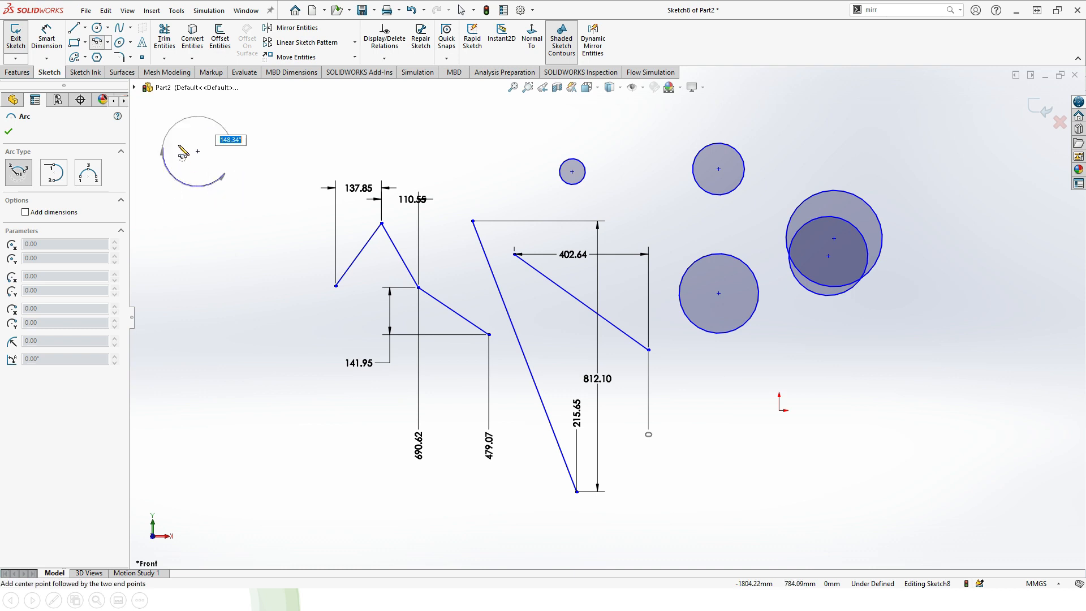
click(216, 122)
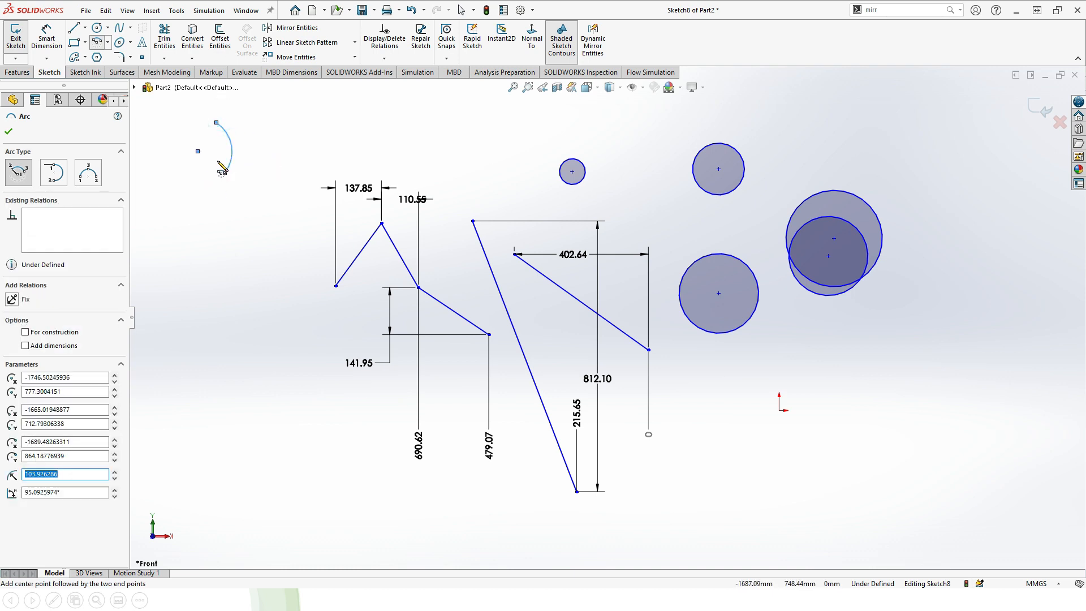
Step: Set the arc's radius to 163.93 mm and its angle to 268.09°
click(513, 87)
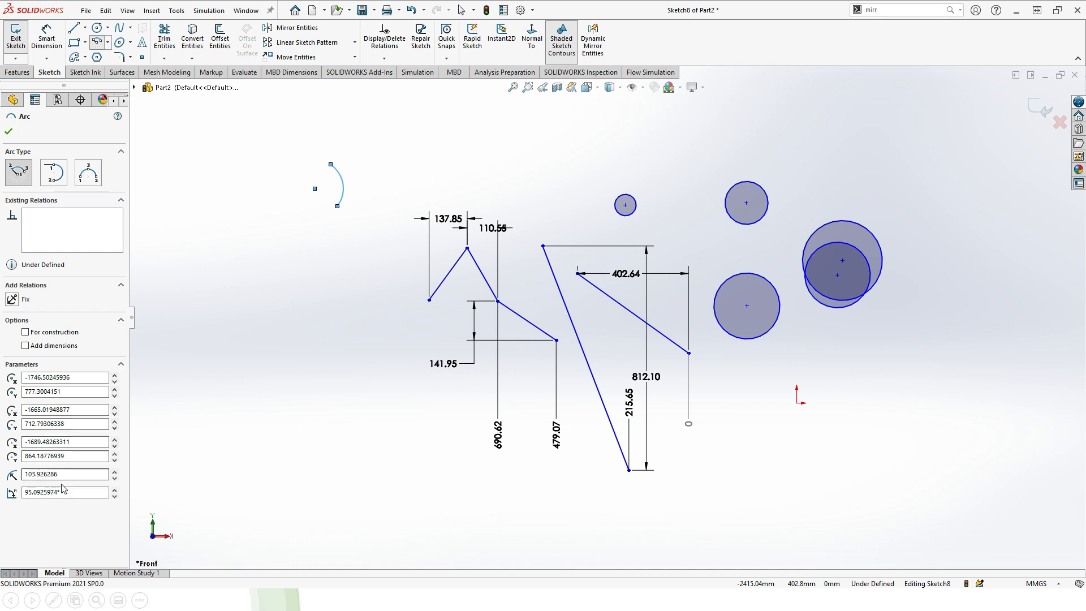
click(112, 472)
click(112, 472)
click(112, 473)
click(112, 472)
click(112, 473)
click(112, 473)
click(112, 473)
click(114, 479)
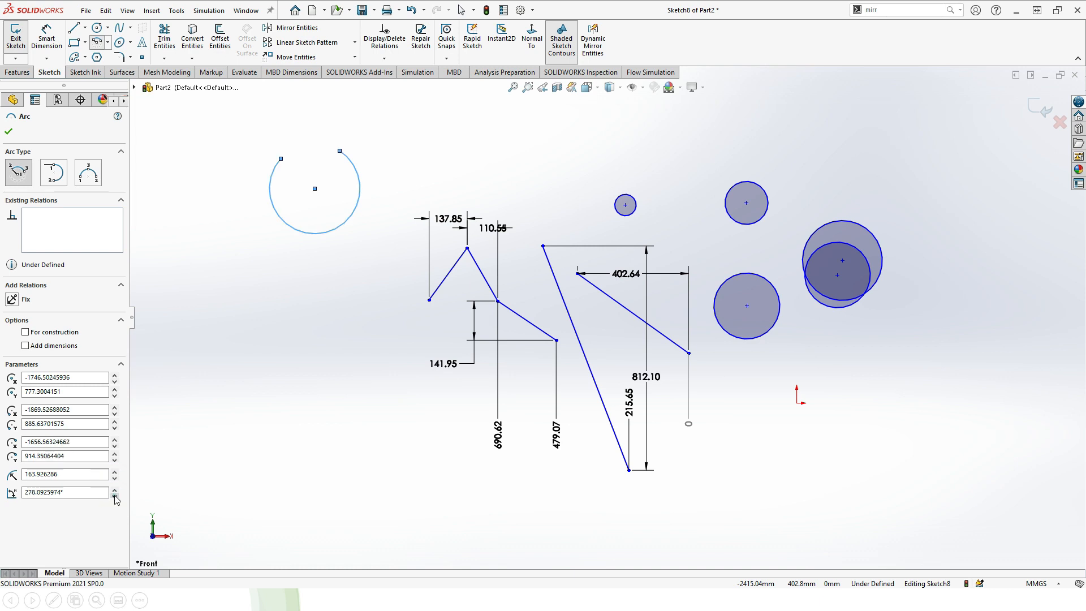
click(114, 496)
click(114, 496)
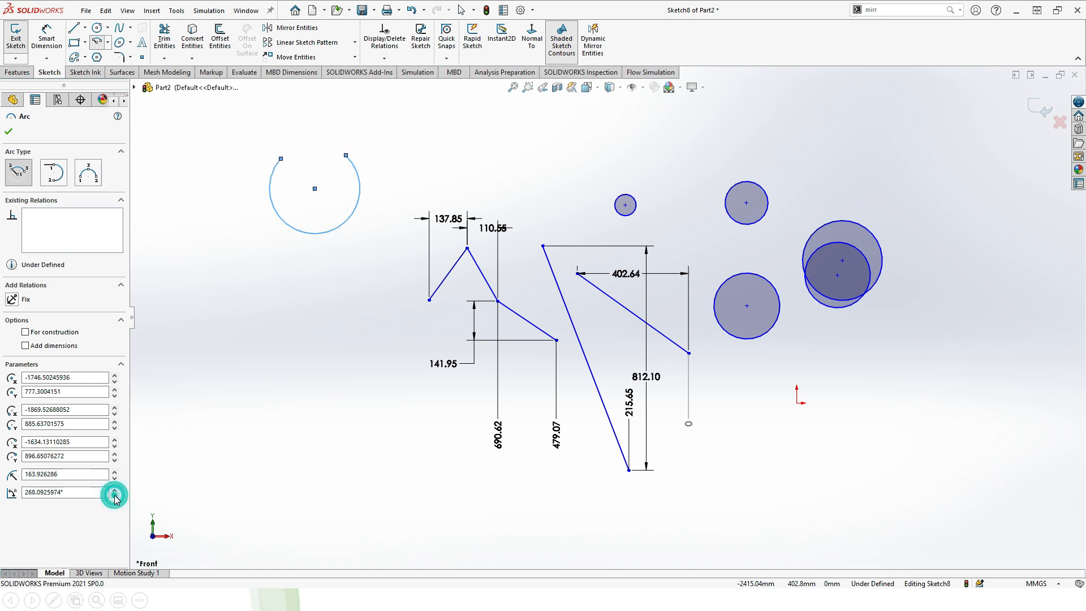
Step: Set the arc's center X coordinate to about -1756.5 mm, try the construction option, and accept the arc
click(114, 381)
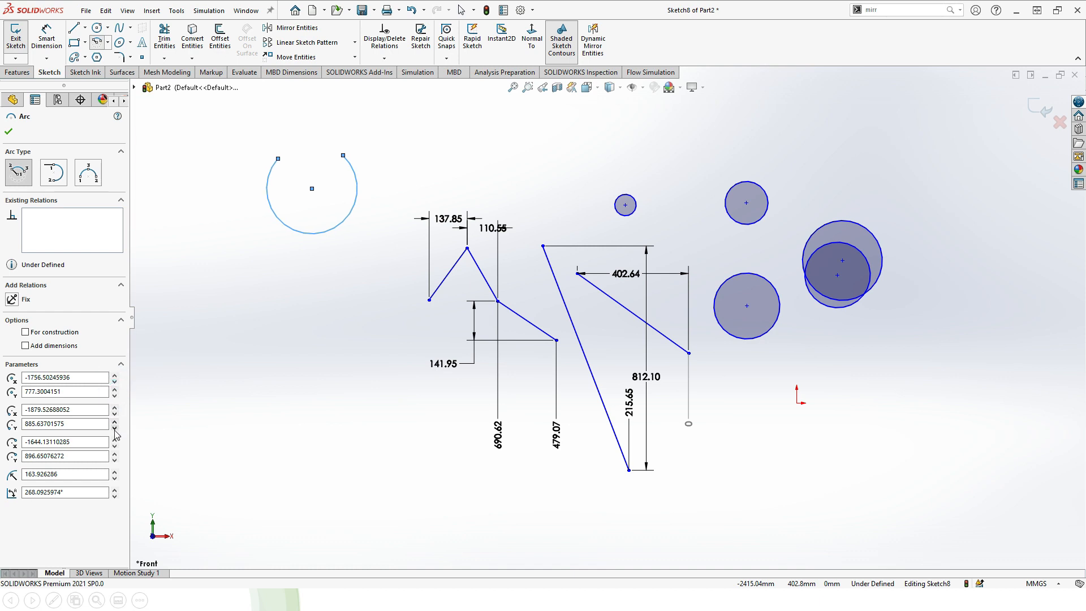
click(23, 331)
click(28, 331)
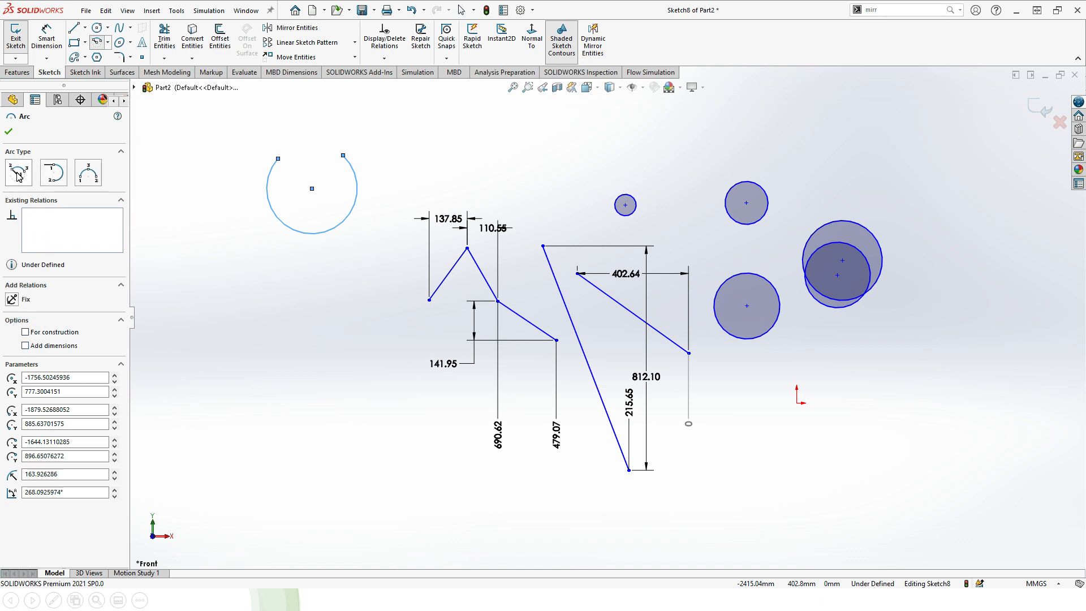
click(8, 131)
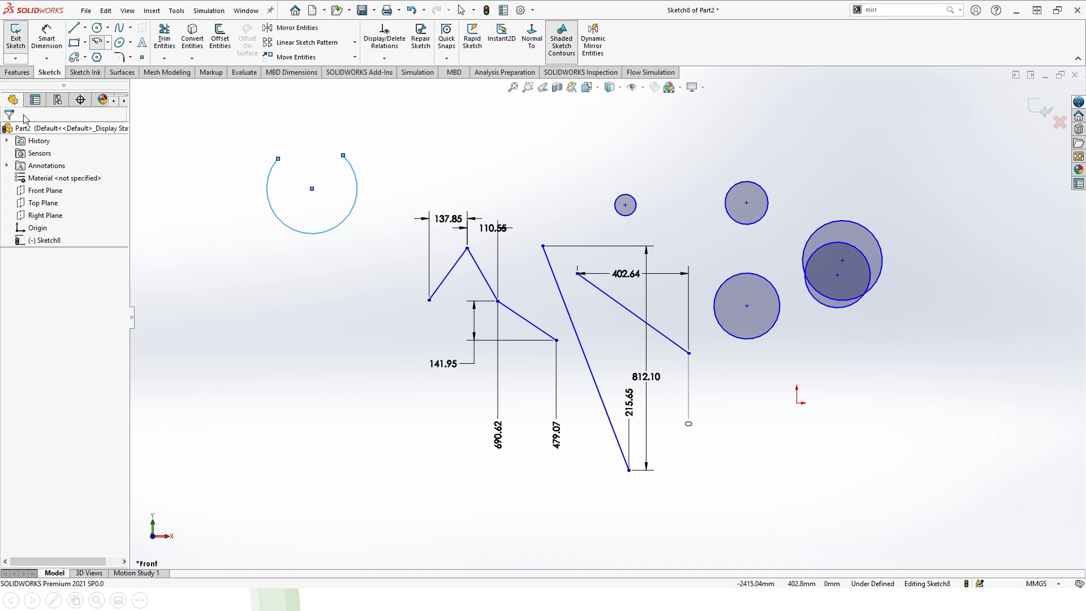
Step: Draw a second centerpoint arc of about 110° below the first arc and set its radius to 298.98 mm
click(107, 44)
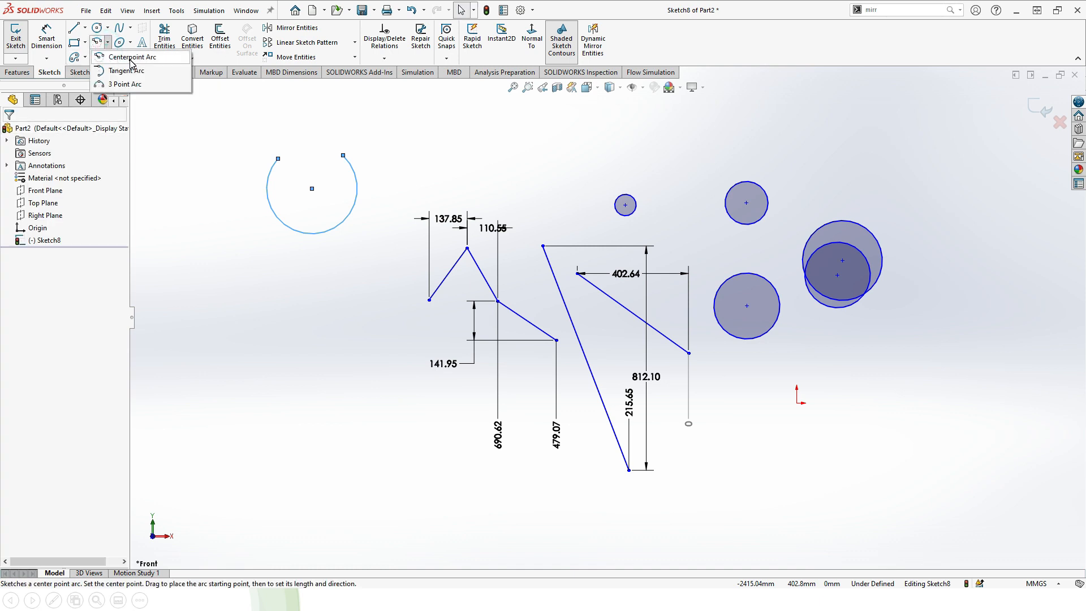
click(131, 59)
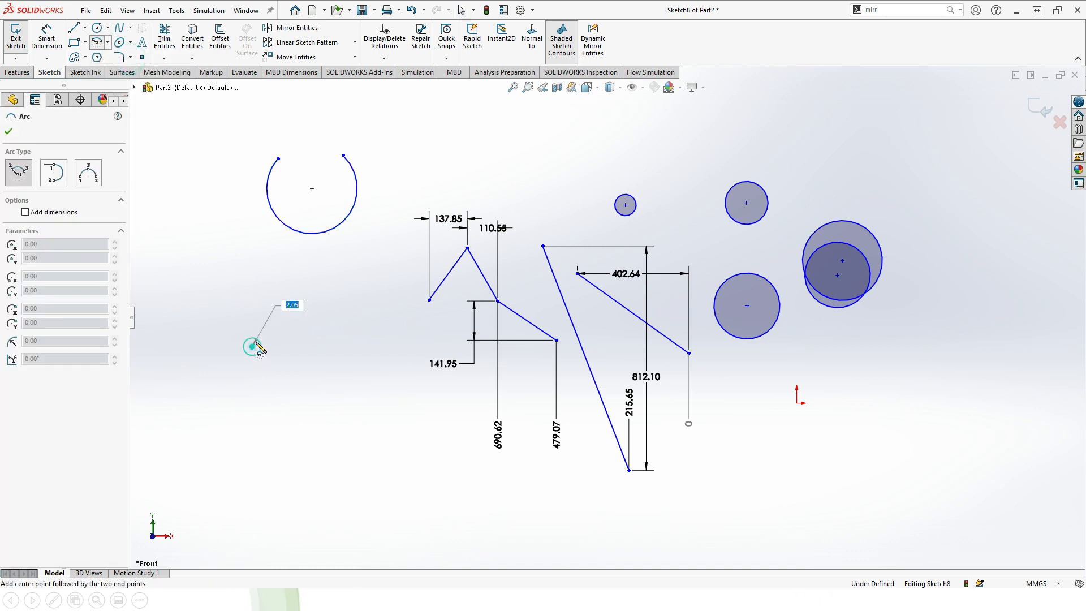
click(252, 348)
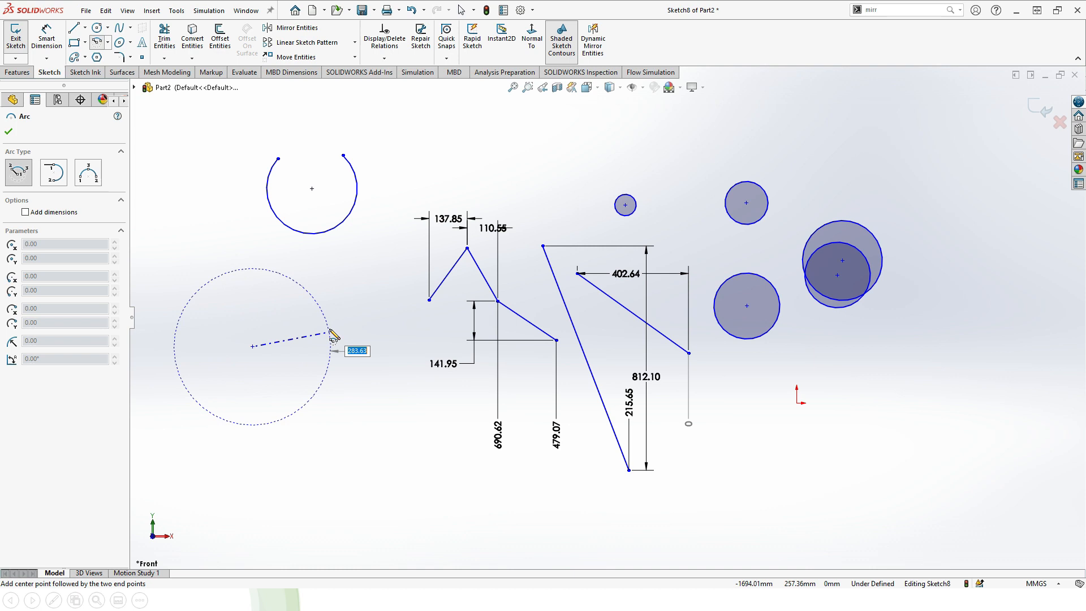
click(334, 320)
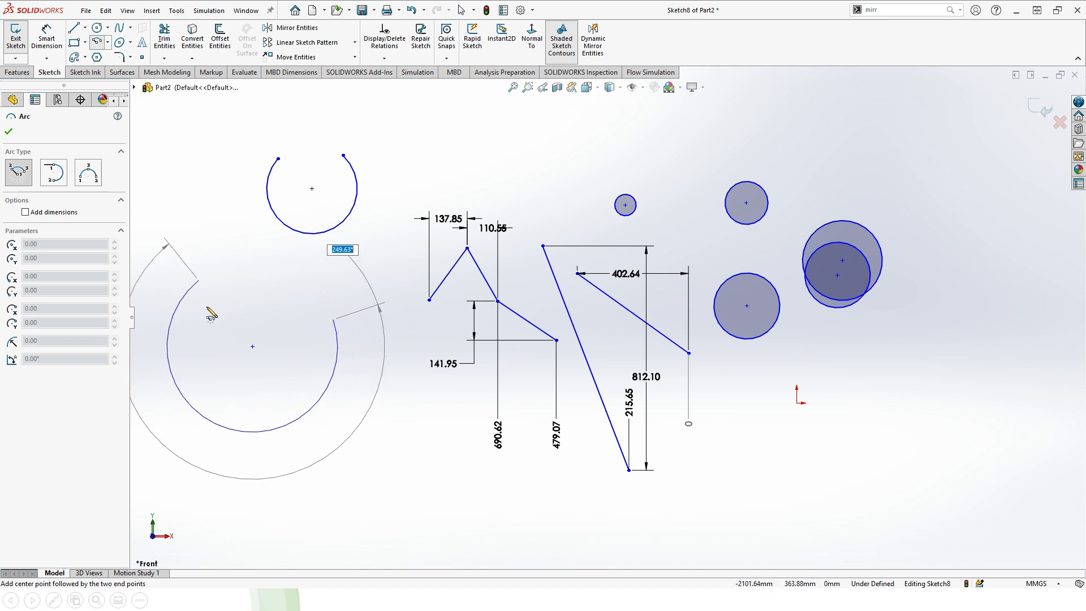
click(255, 388)
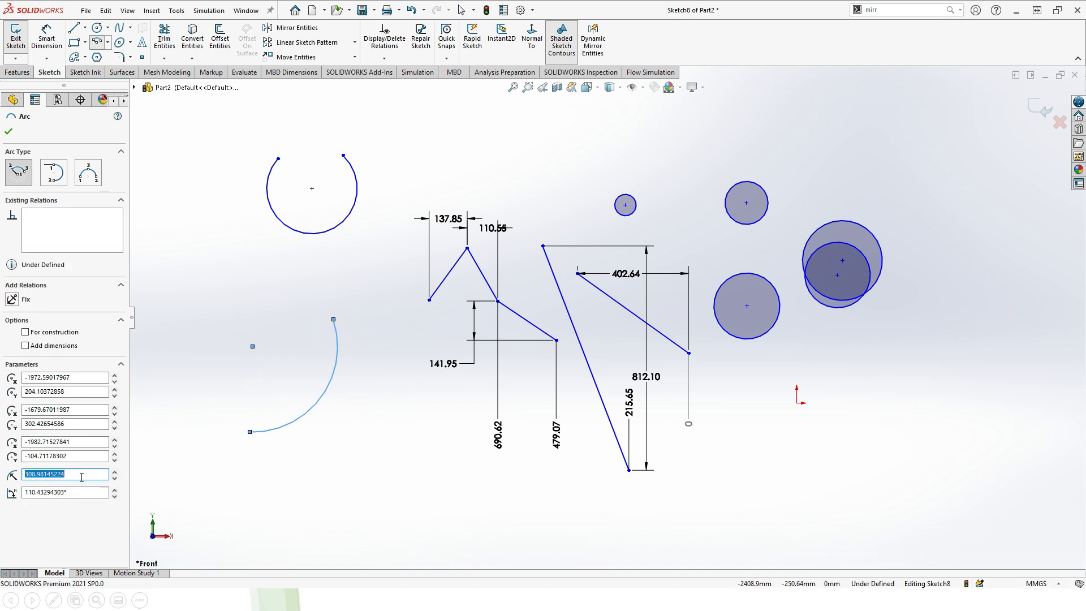
click(114, 478)
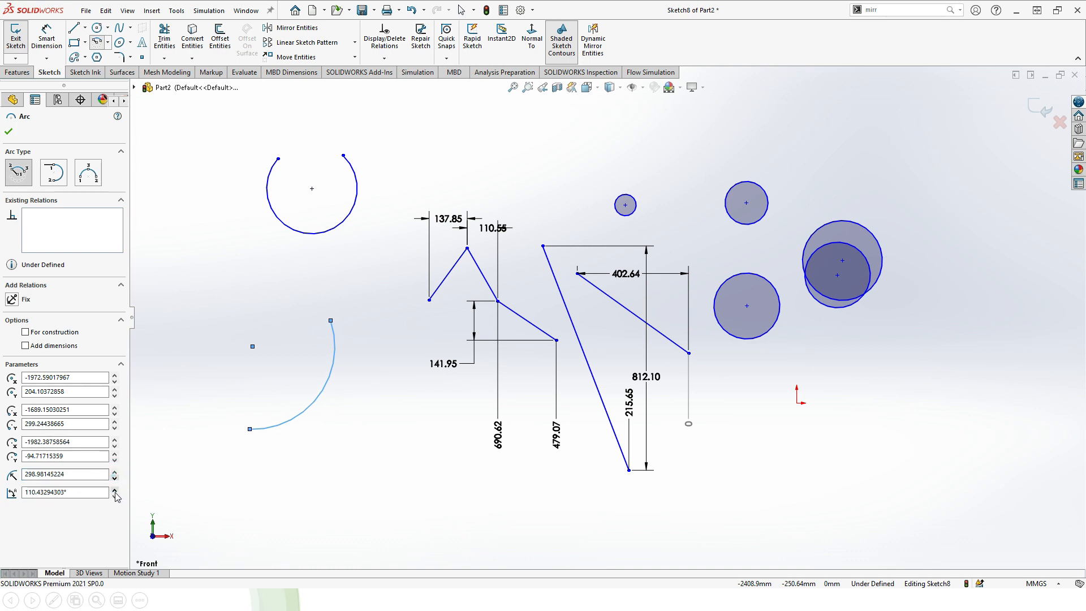
click(8, 131)
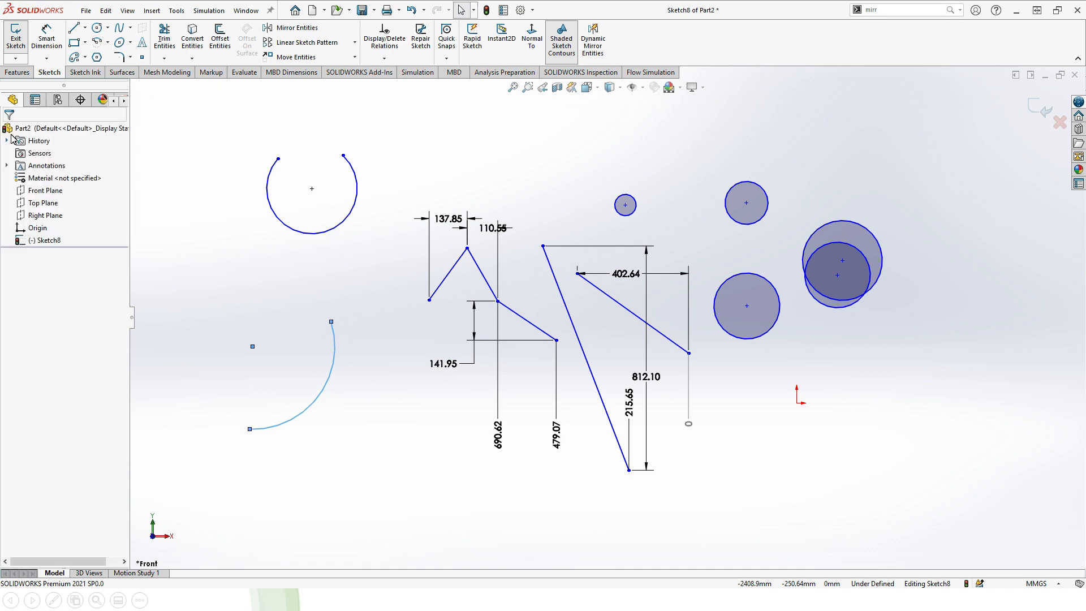
Step: Draw a chain of four connected tangent arcs starting from the long slanted line's lower endpoint
click(107, 42)
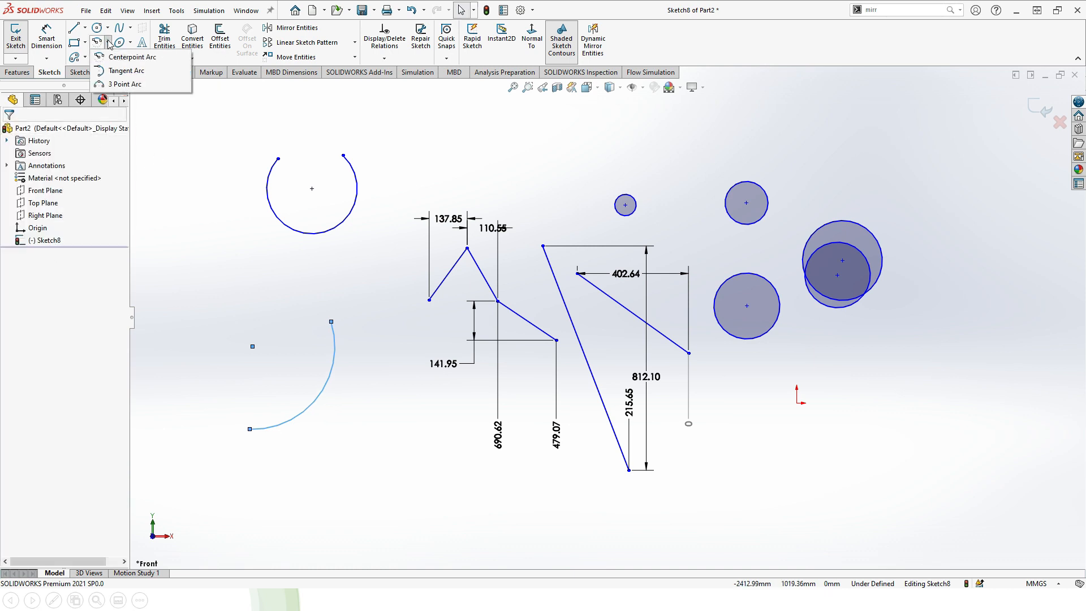
click(120, 72)
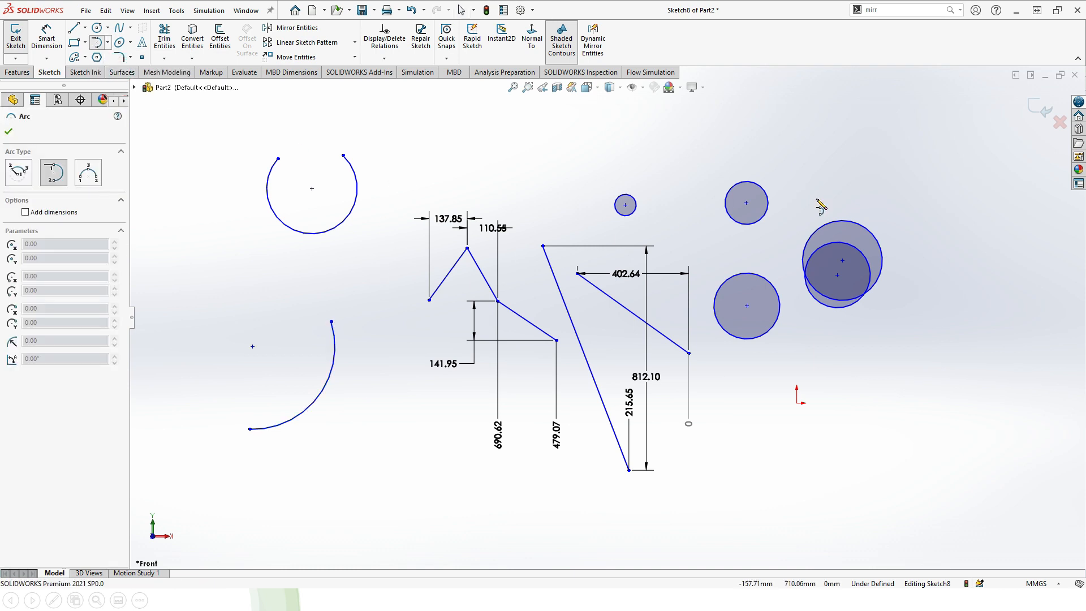
click(564, 149)
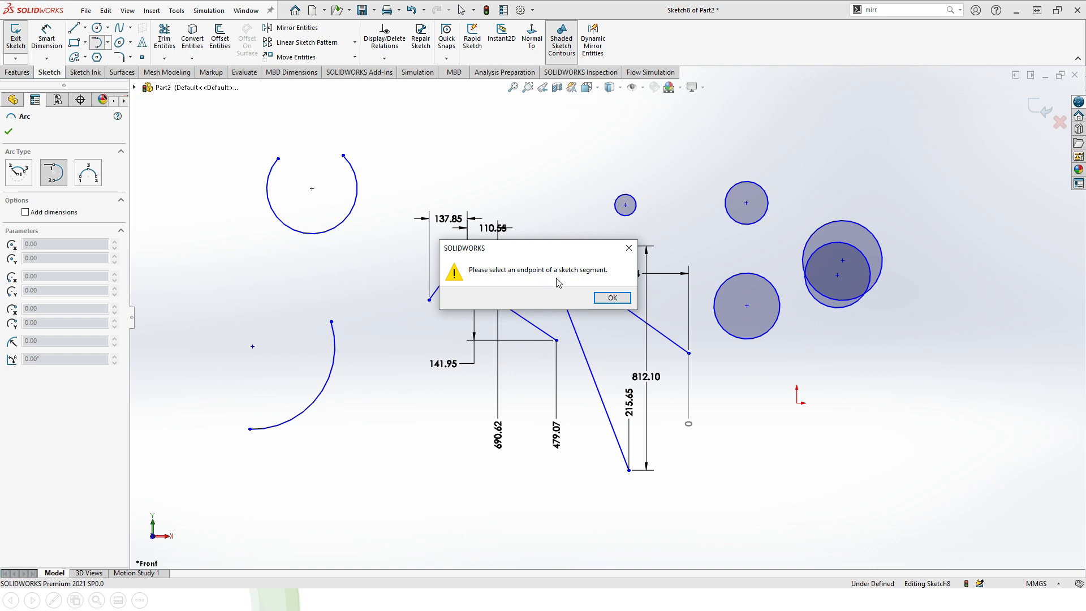
click(628, 248)
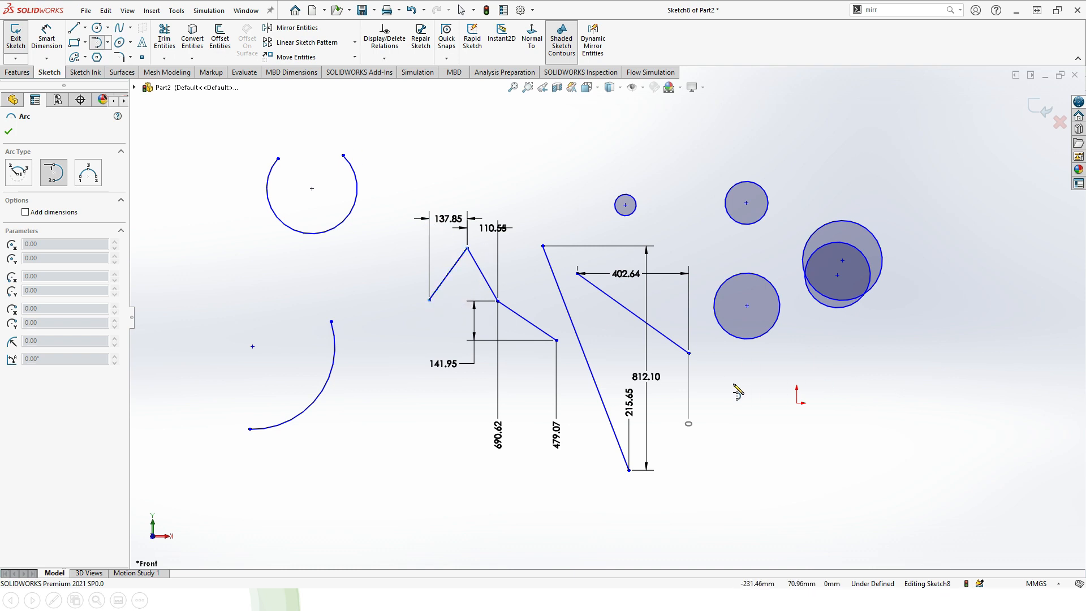
click(629, 470)
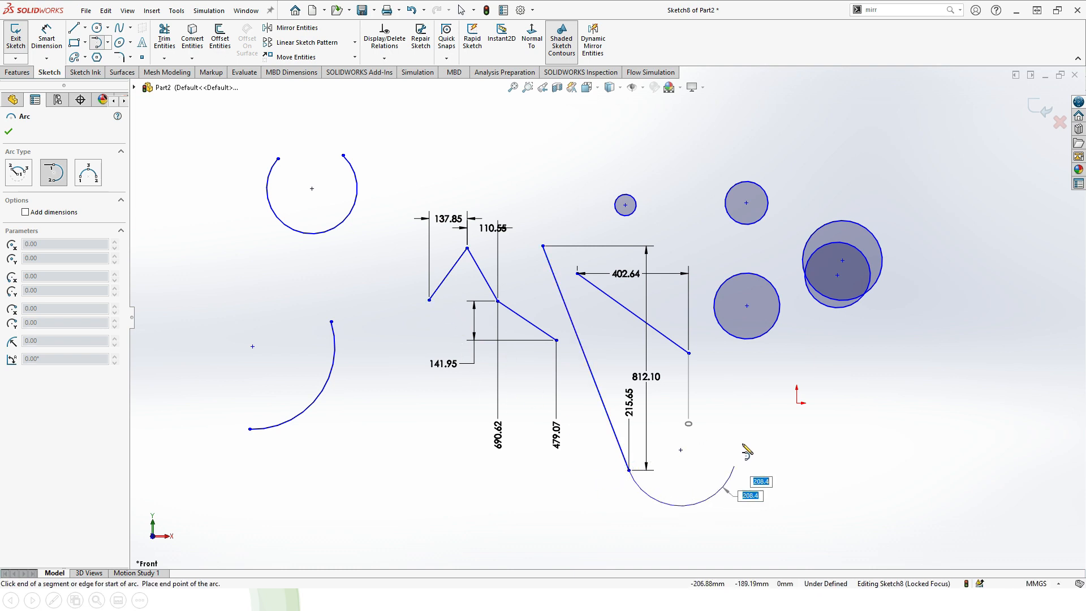
click(736, 428)
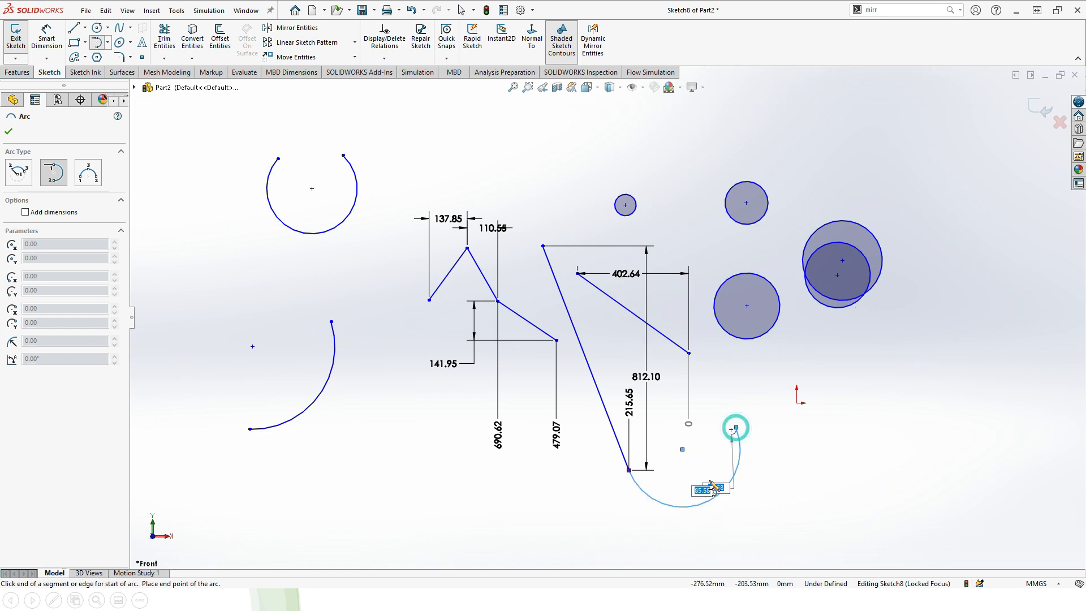
click(799, 429)
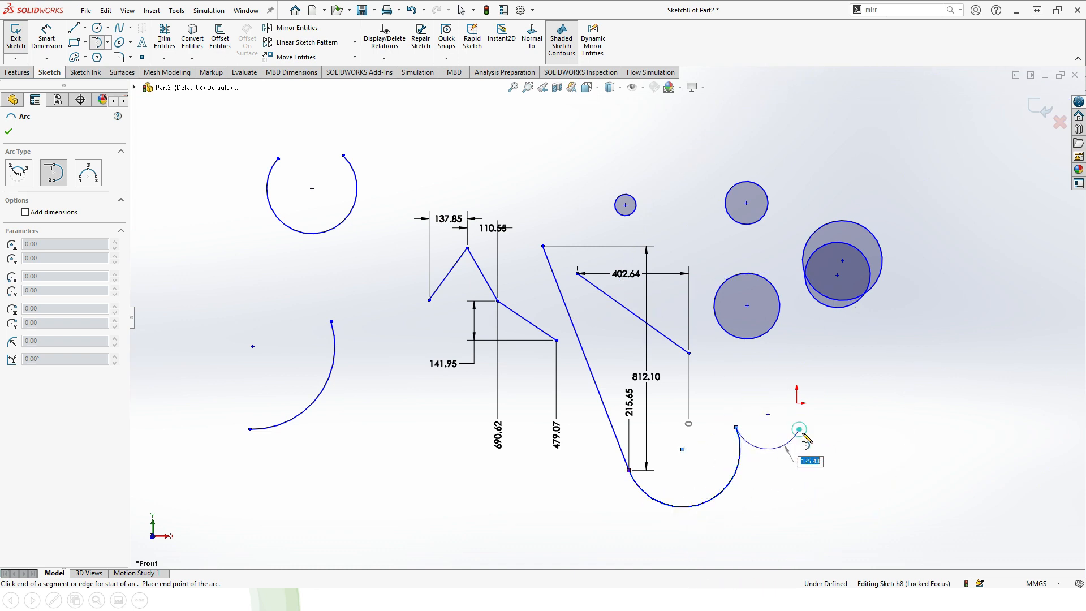
click(813, 471)
click(903, 435)
key(Escape)
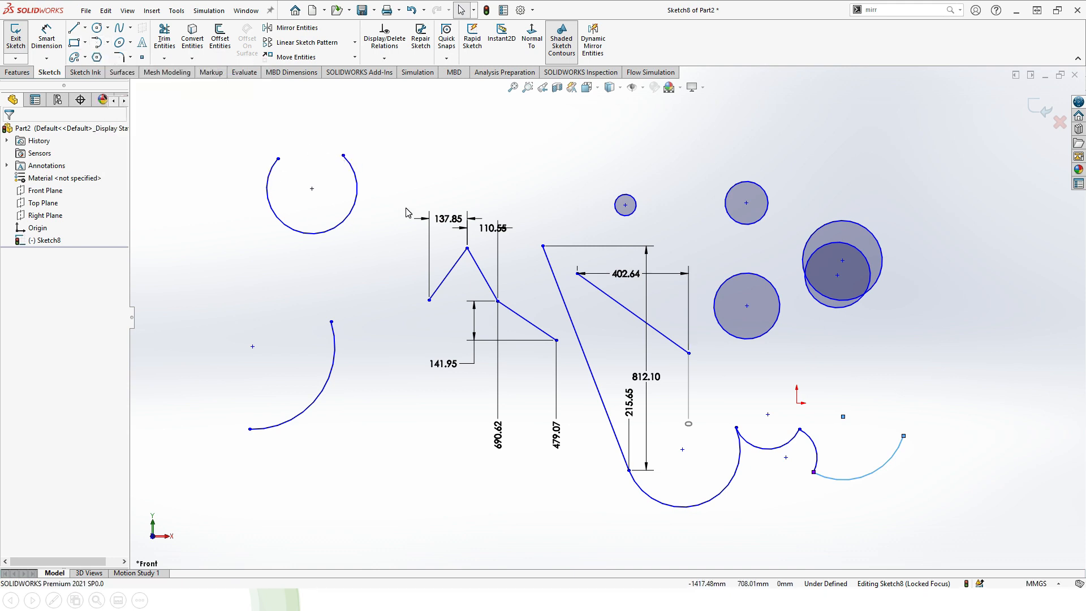
Step: Draw a 3 point arc with a radius of about 131 mm between the two centerpoint arcs, and switch back to the arc slide
click(109, 45)
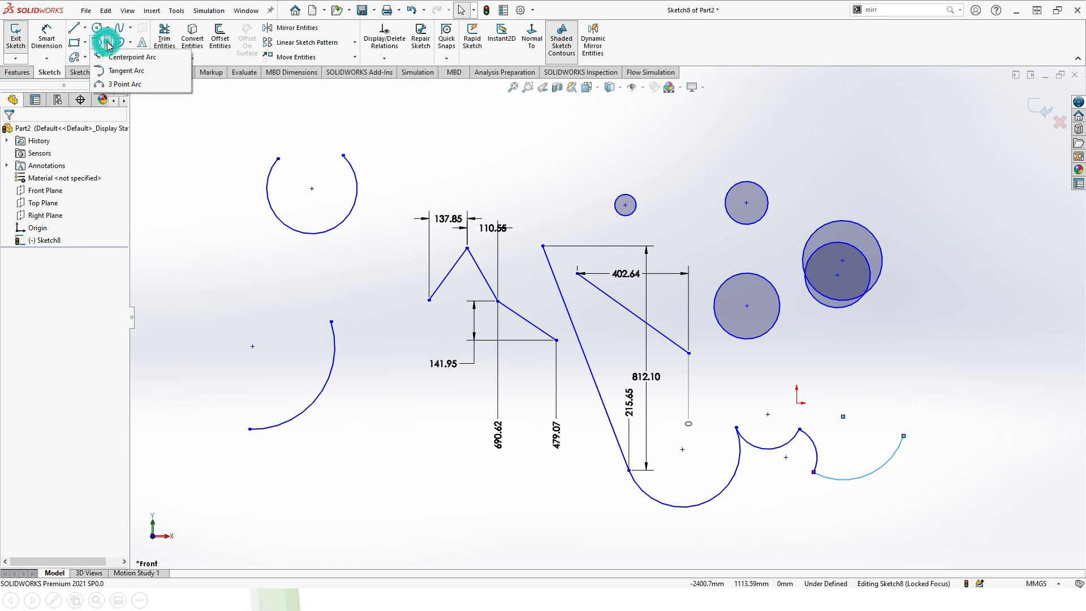
click(113, 85)
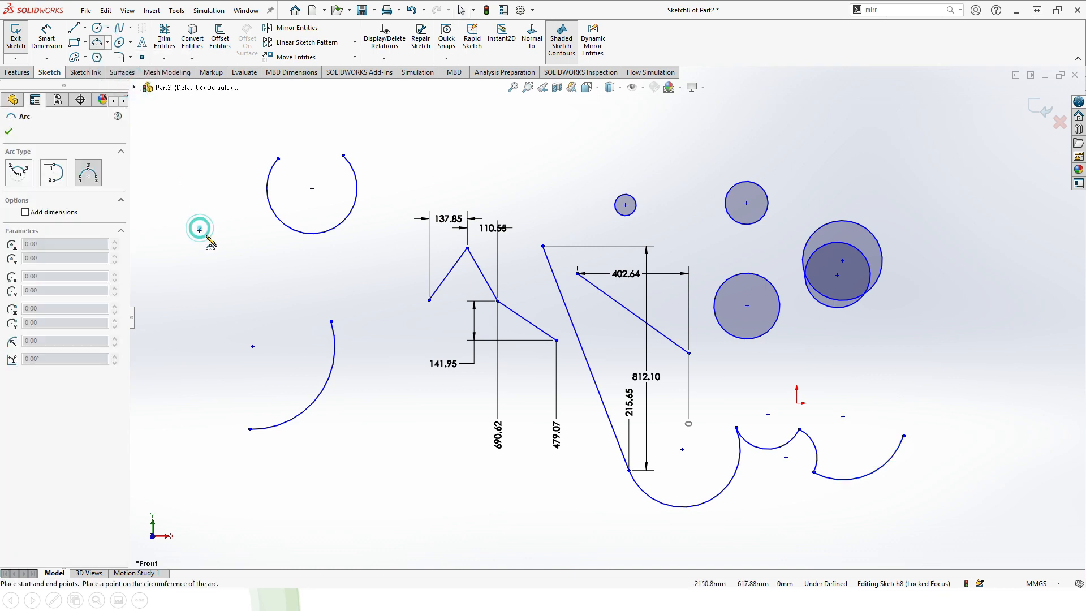
click(199, 228)
click(259, 263)
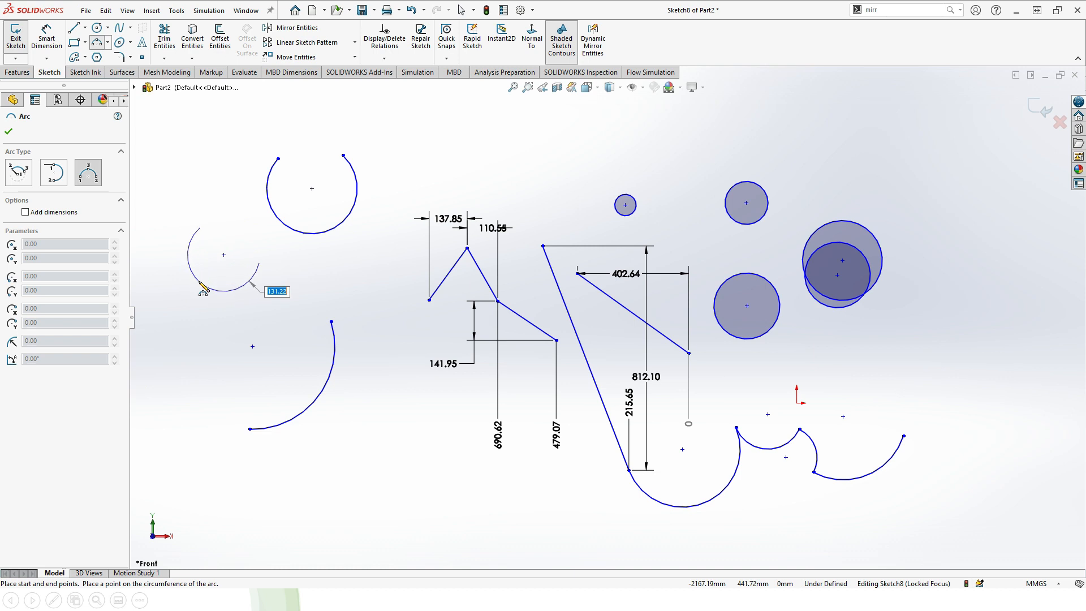
click(199, 283)
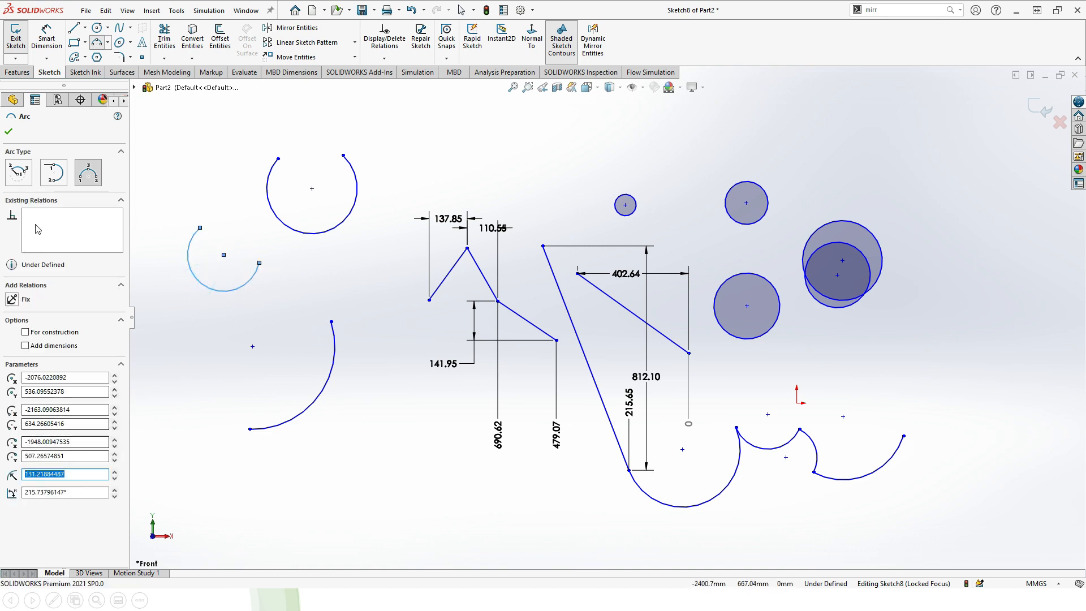
click(8, 131)
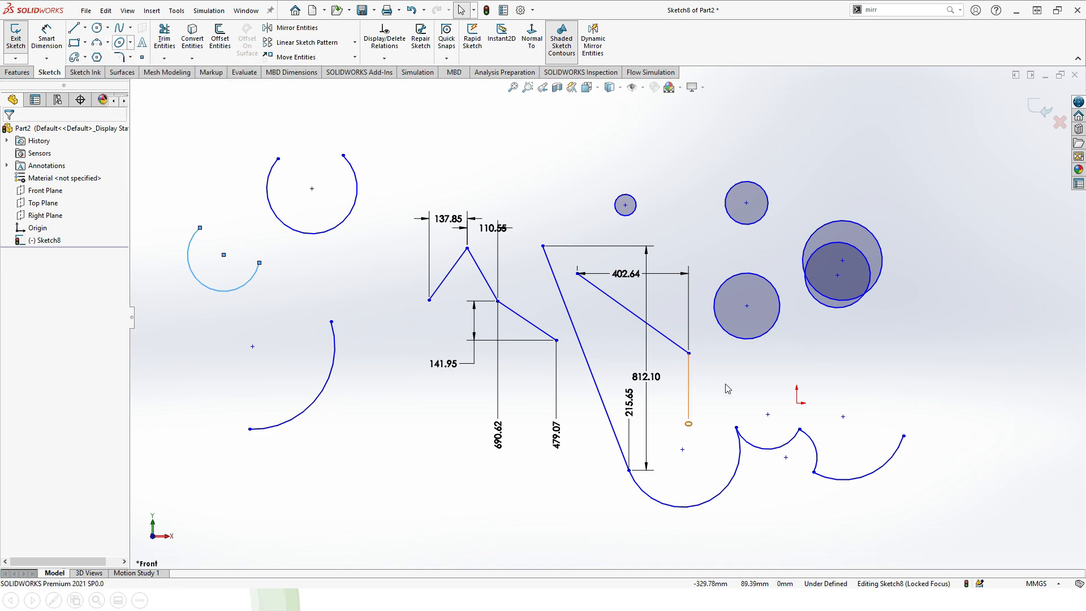
key(alt+Tab)
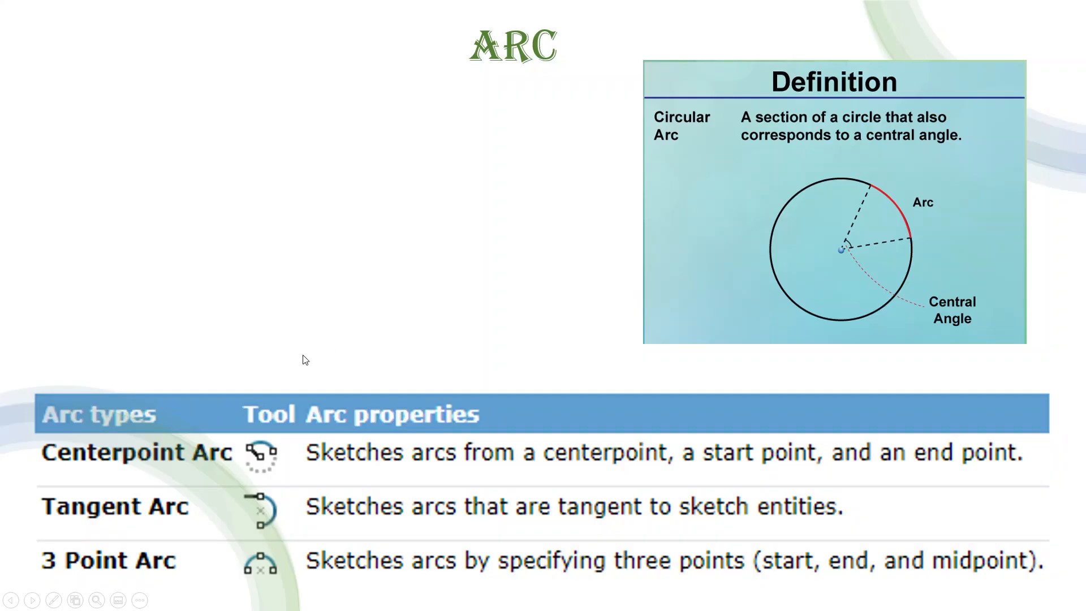
Step: Advance to the Fillet slide, and switch to SOLIDWORKS with the whole sketch in view
click(361, 433)
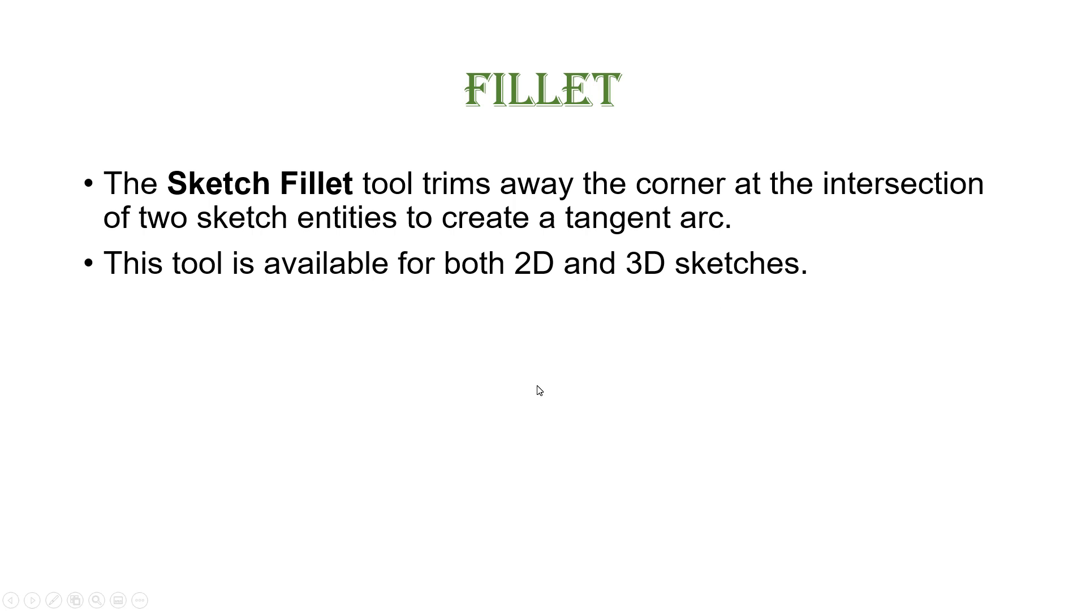
key(alt+Tab)
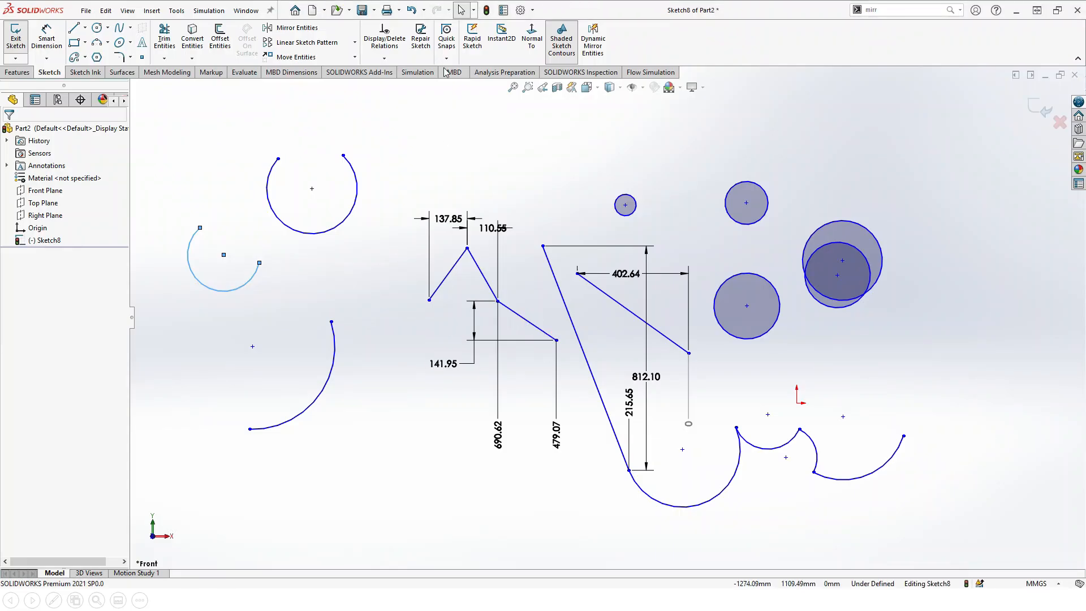
click(514, 87)
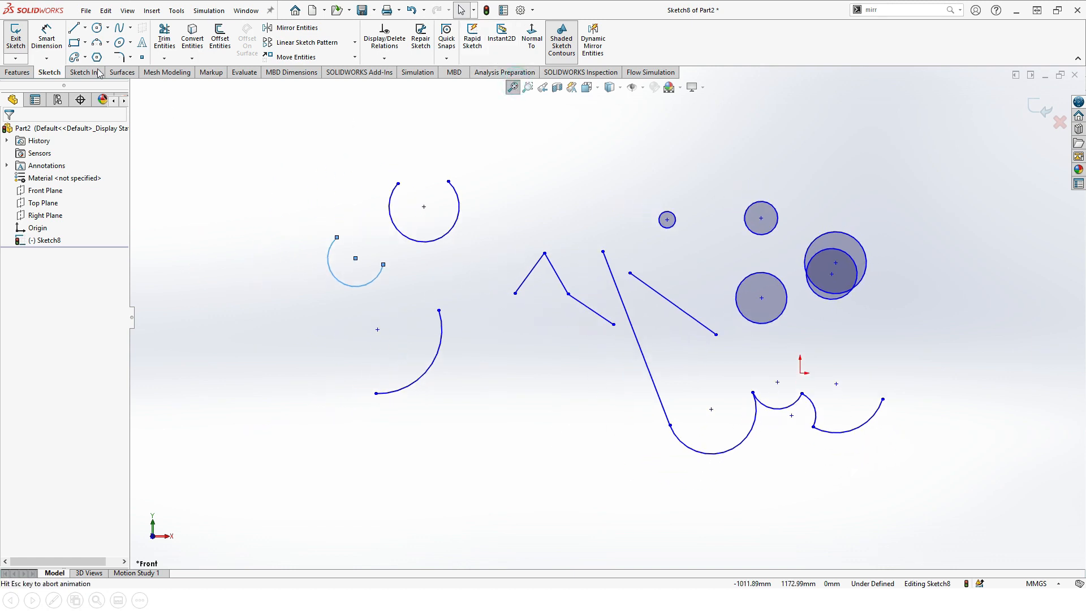
click(130, 58)
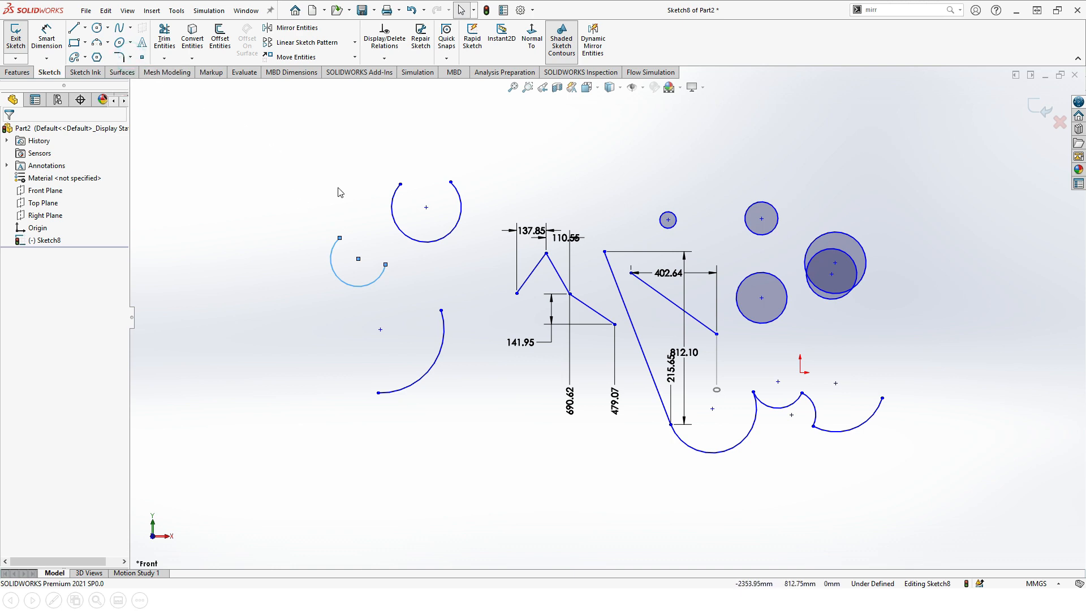
Step: Draw a corner rectangle about 303 mm wide and 337 mm high to the upper left of the arcs
click(73, 42)
click(195, 149)
click(259, 219)
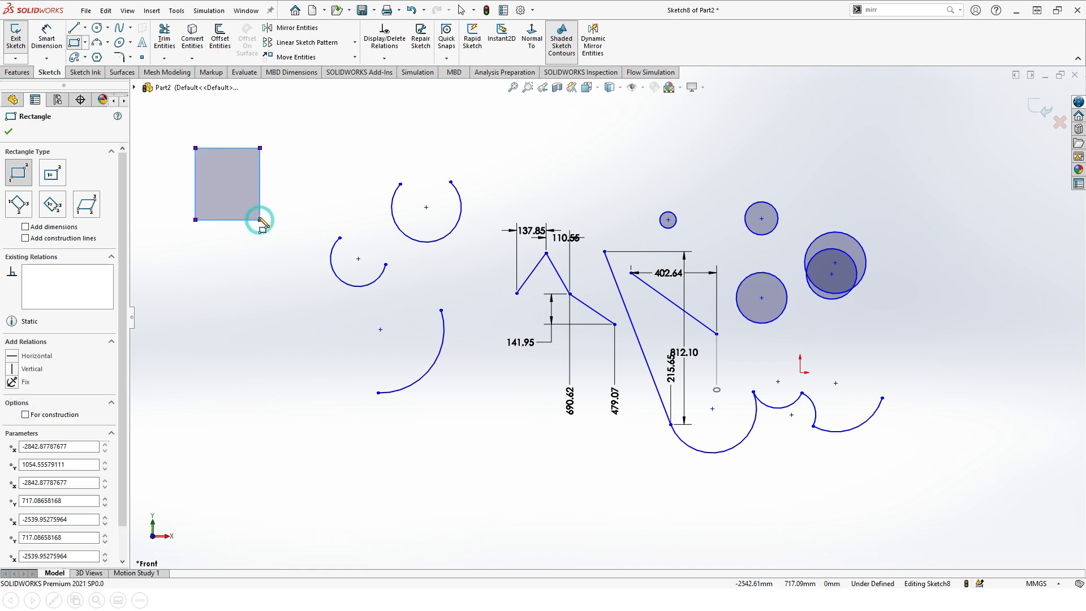
click(9, 132)
scroll(283, 328, down, 5)
click(235, 419)
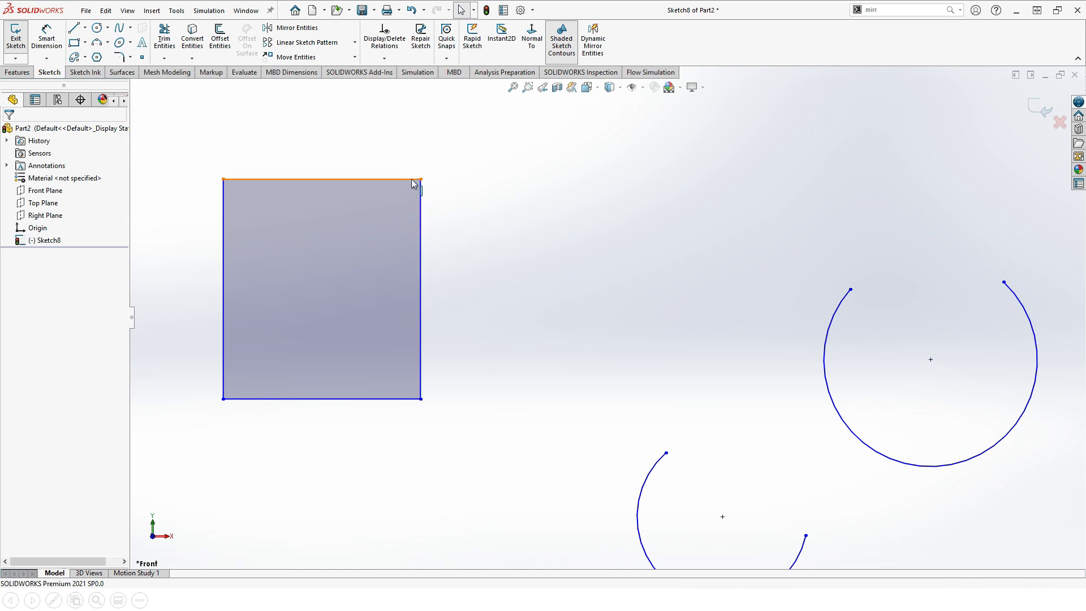
click(413, 138)
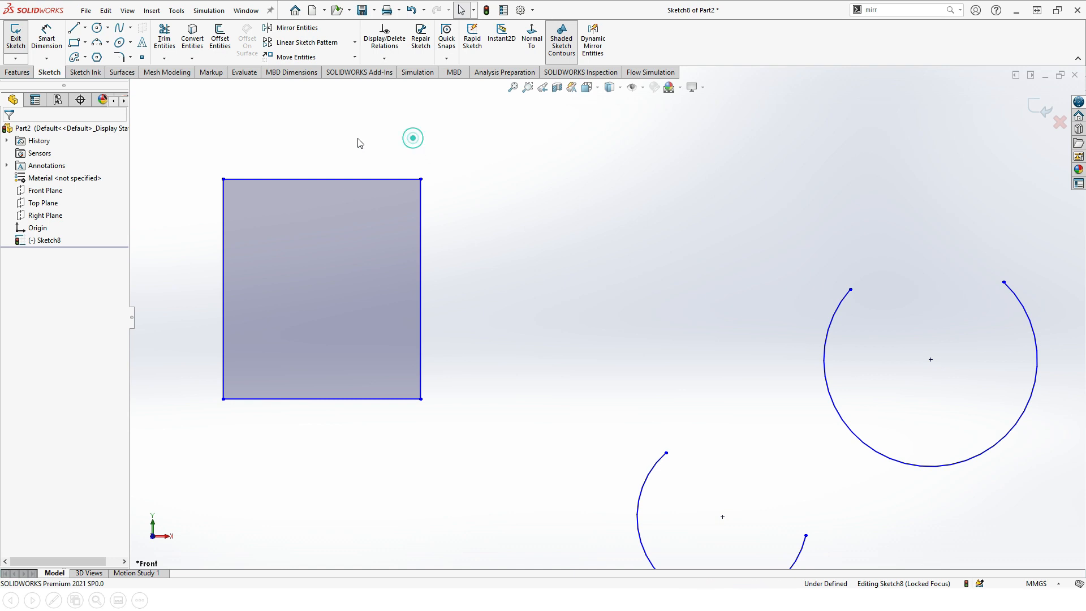
Step: Start a sketch fillet between the rectangle's top and right edges and set its radius to 50 mm
click(131, 58)
click(146, 70)
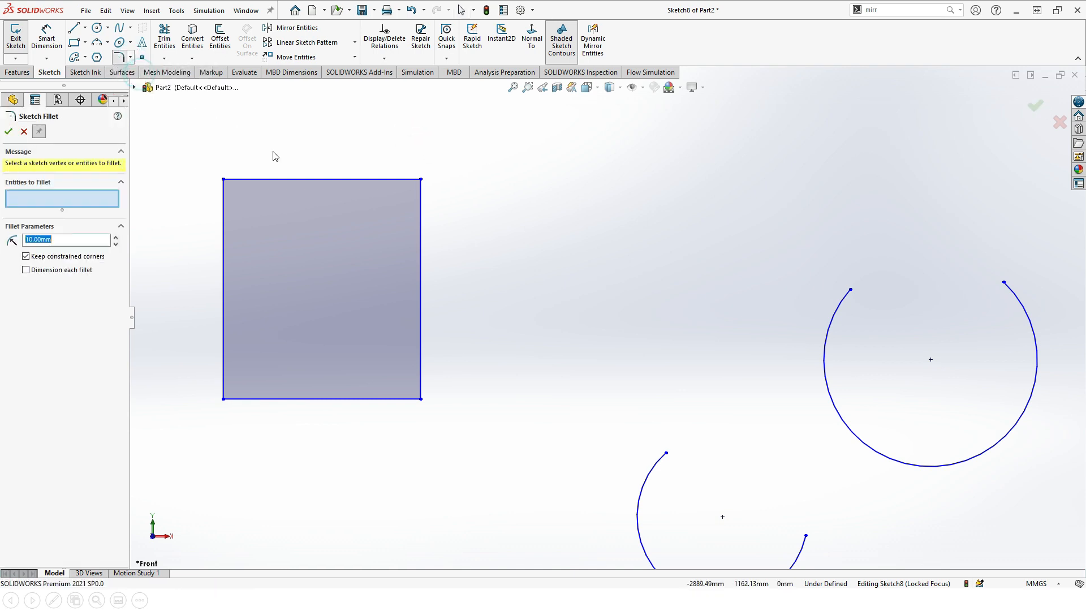
click(409, 180)
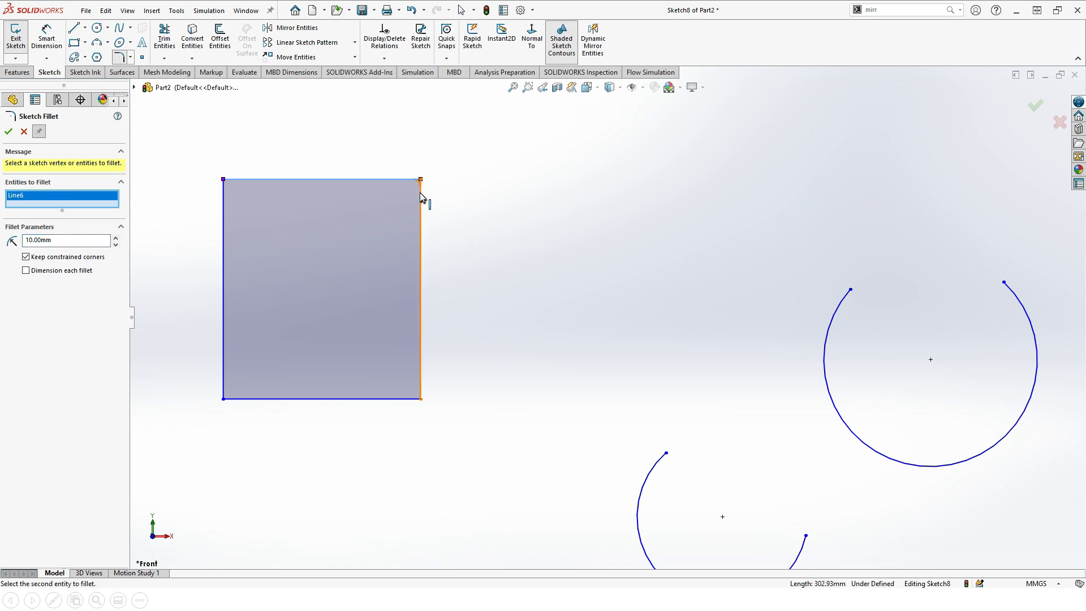
click(421, 195)
scroll(425, 193, down, 3)
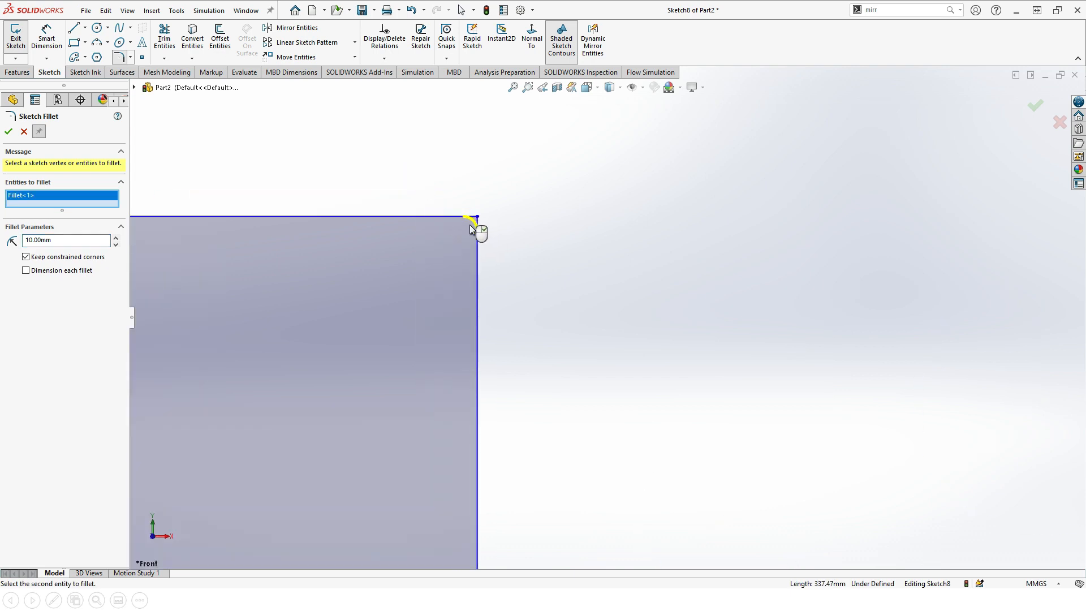
scroll(471, 229, up, 4)
scroll(504, 330, down, 1)
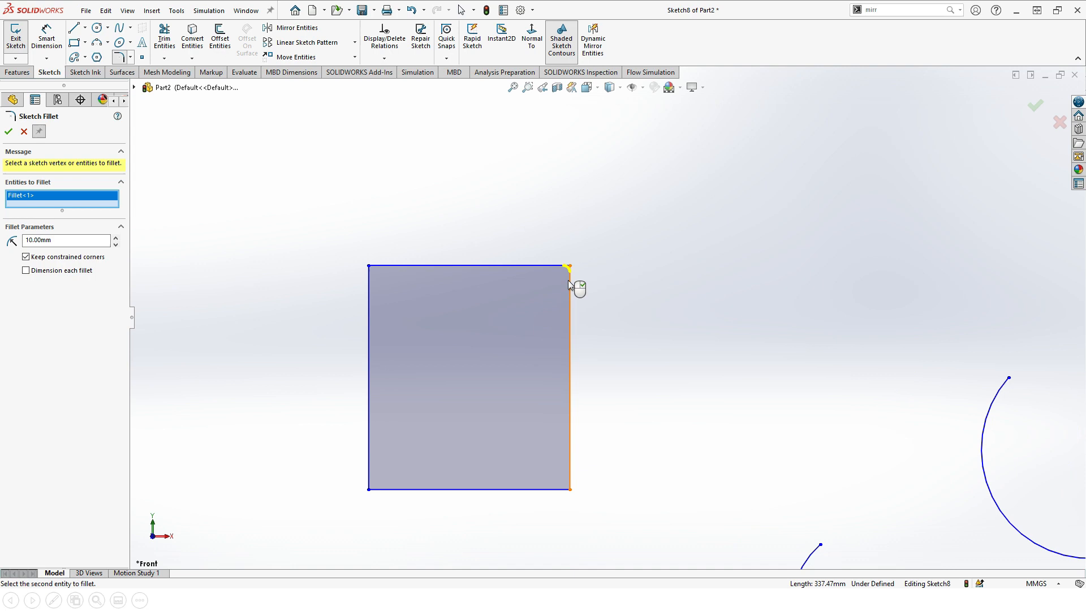
scroll(568, 285, down, 1)
click(117, 237)
click(117, 237)
click(117, 237)
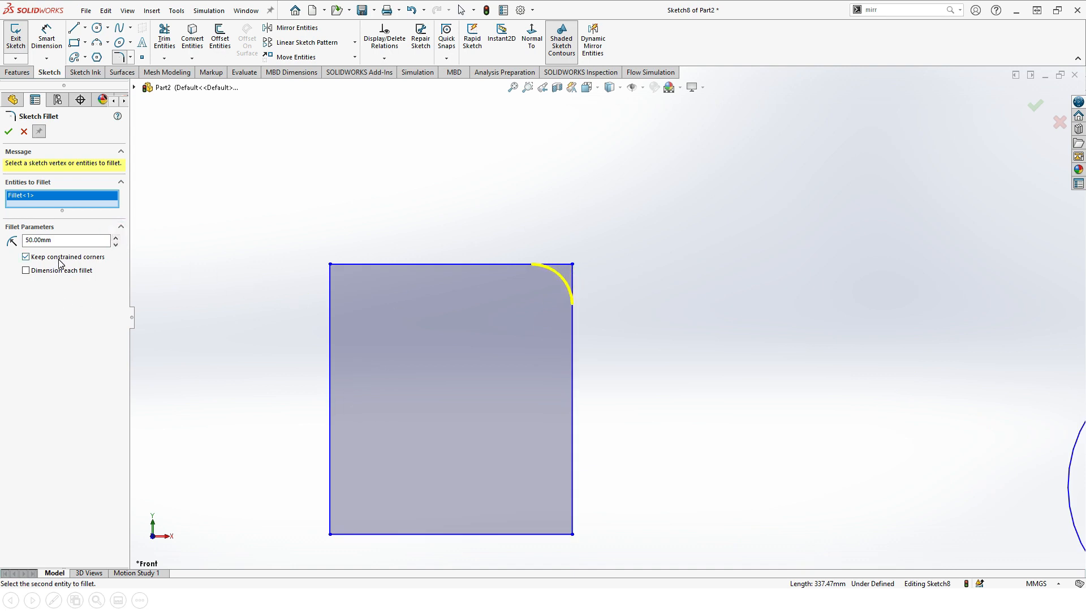
Step: Toggle the option to keep constrained corners off and on, and accept the rectangle's corner fillet
click(28, 257)
click(28, 256)
scroll(580, 295, down, 4)
scroll(580, 295, up, 3)
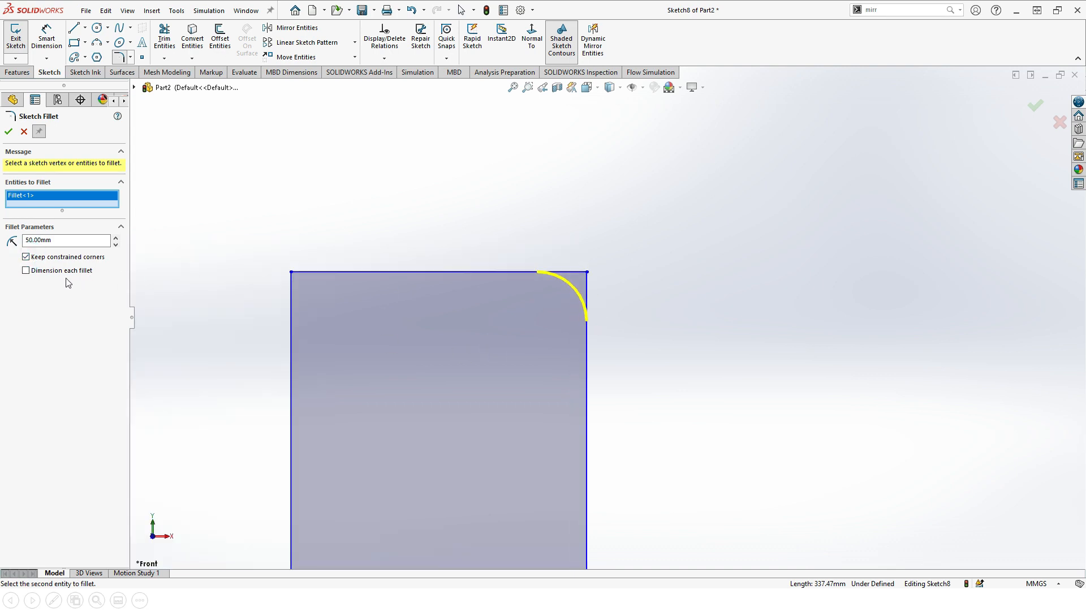
click(8, 131)
scroll(594, 317, up, 3)
scroll(645, 299, down, 3)
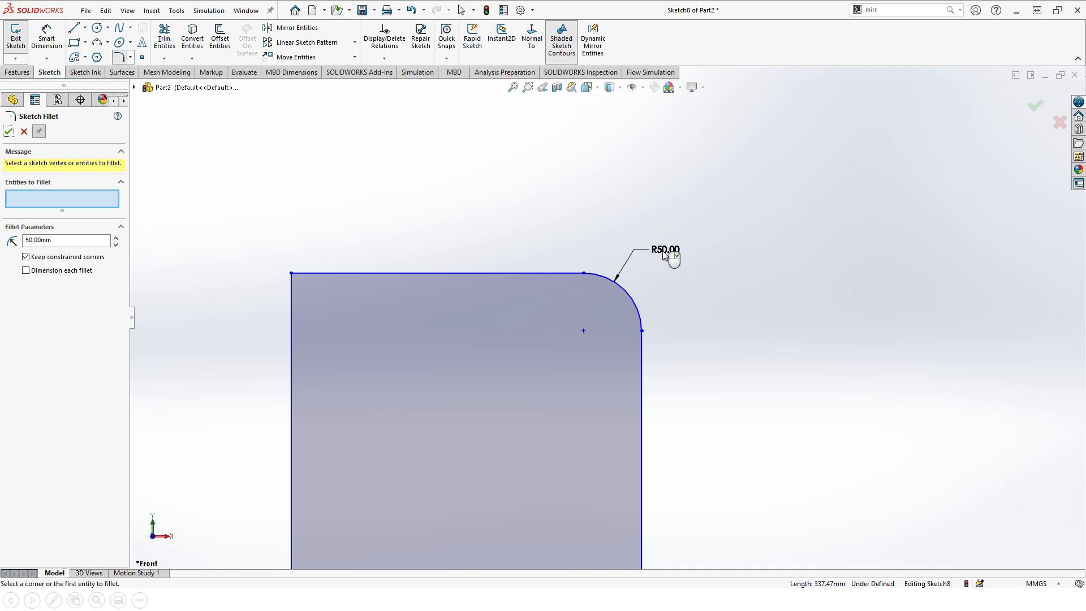
Step: Try to change the existing fillet's radius to 40 mm without keeping constrained corners, and close the Sketch Fillet tool
click(632, 298)
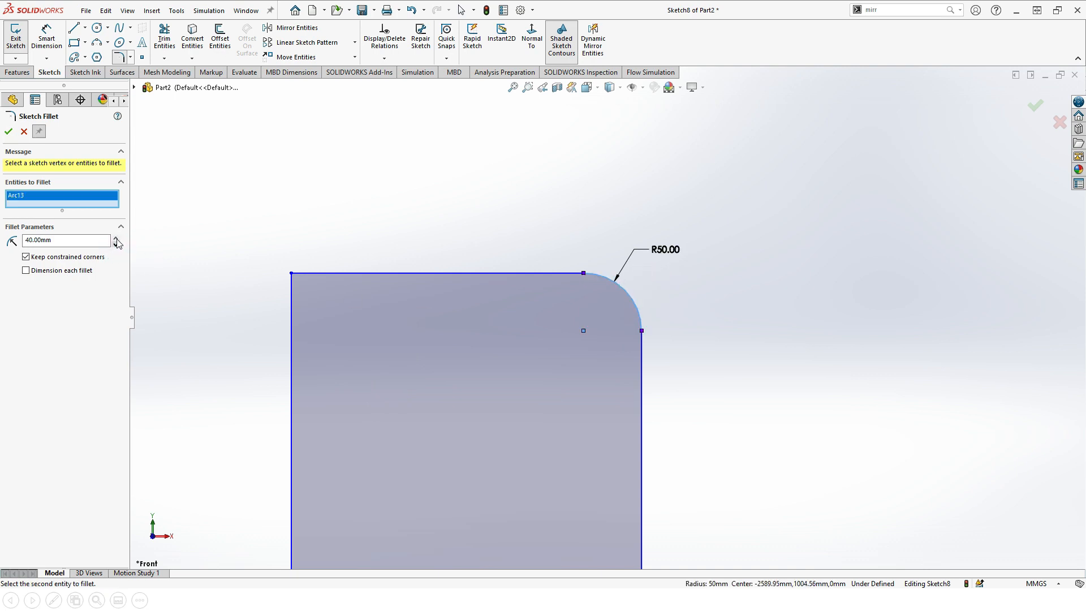
click(26, 257)
click(12, 134)
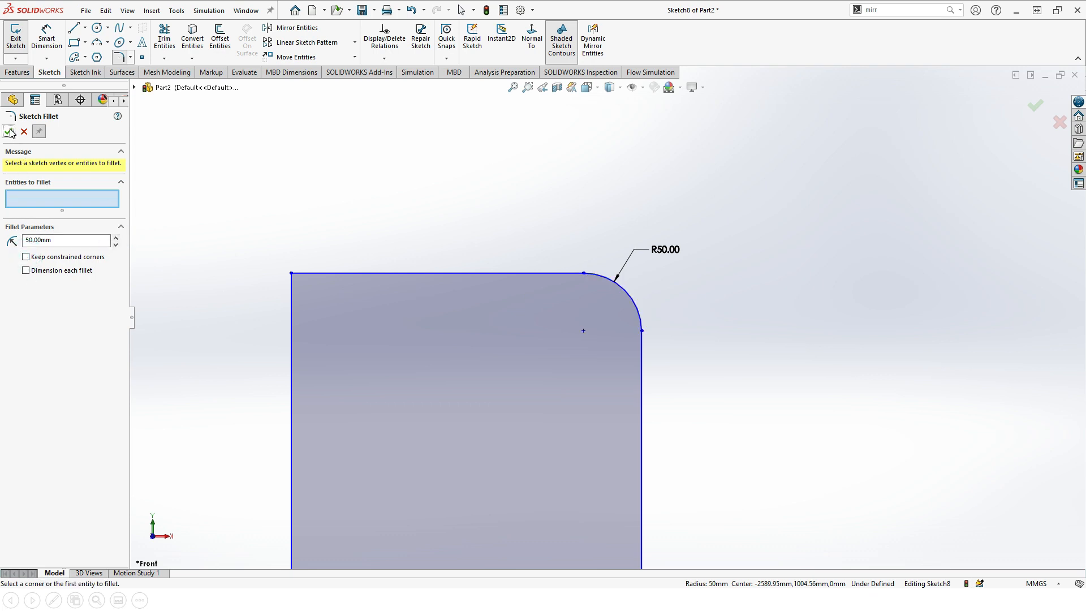
click(511, 88)
mouse_move(407, 232)
middle_down()
mouse_move(405, 245)
mouse_move(393, 237)
middle_up()
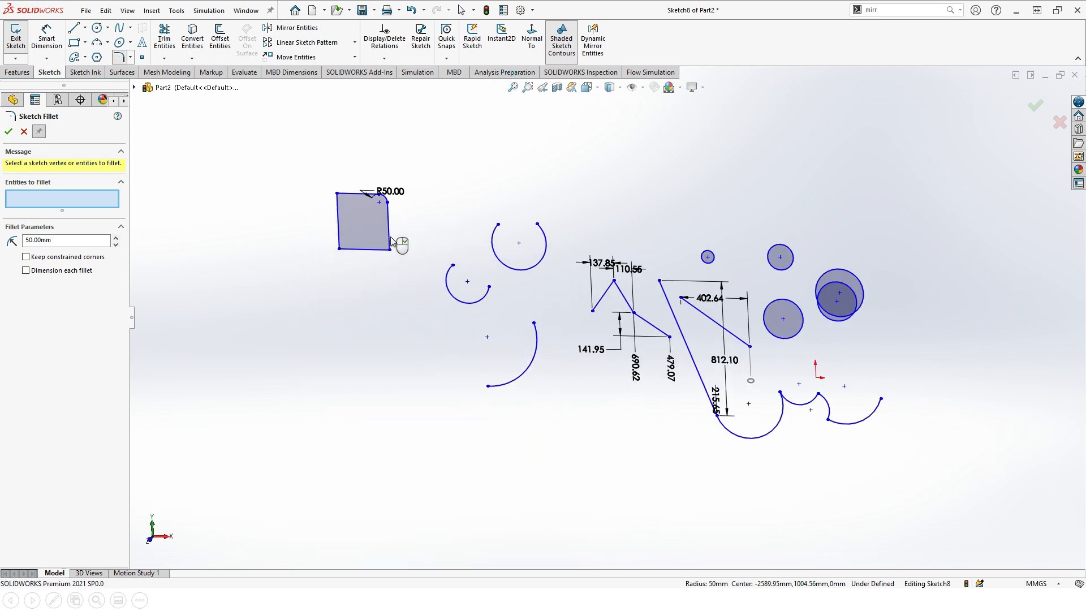
scroll(385, 196, down, 5)
middle_drag(509, 281, 524, 269)
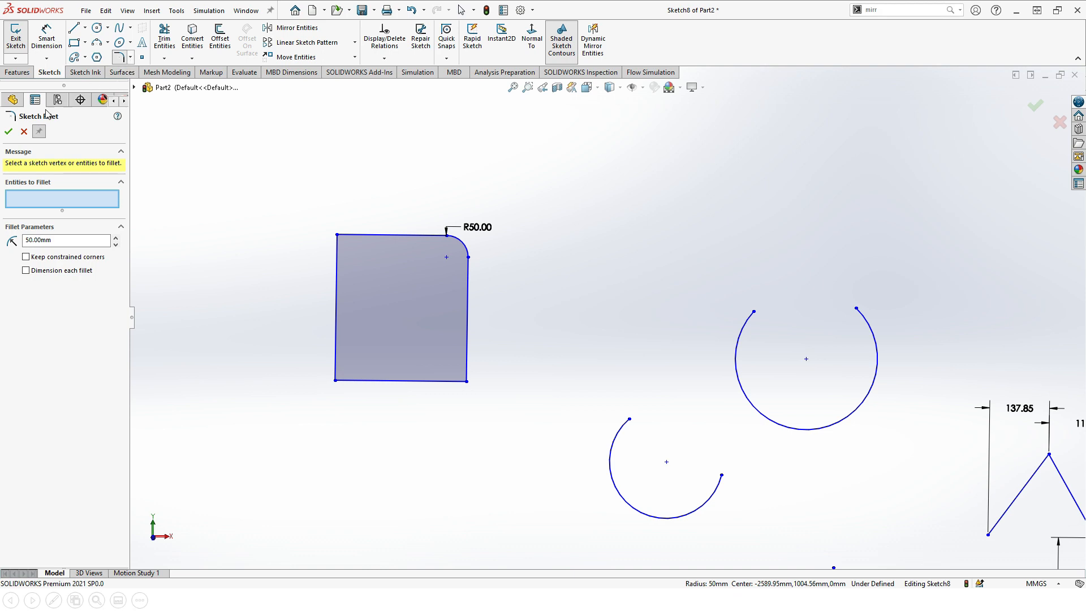
click(7, 133)
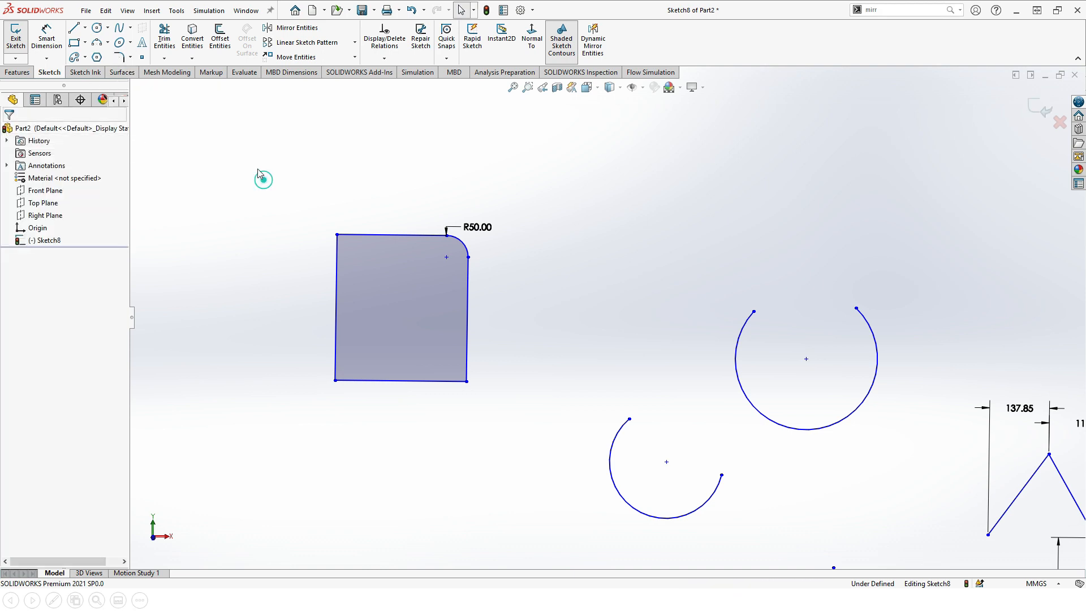
Step: Chamfer the rectangle's lower-left corner with a distance-distance sketch chamfer of 10 mm on both edges
click(130, 58)
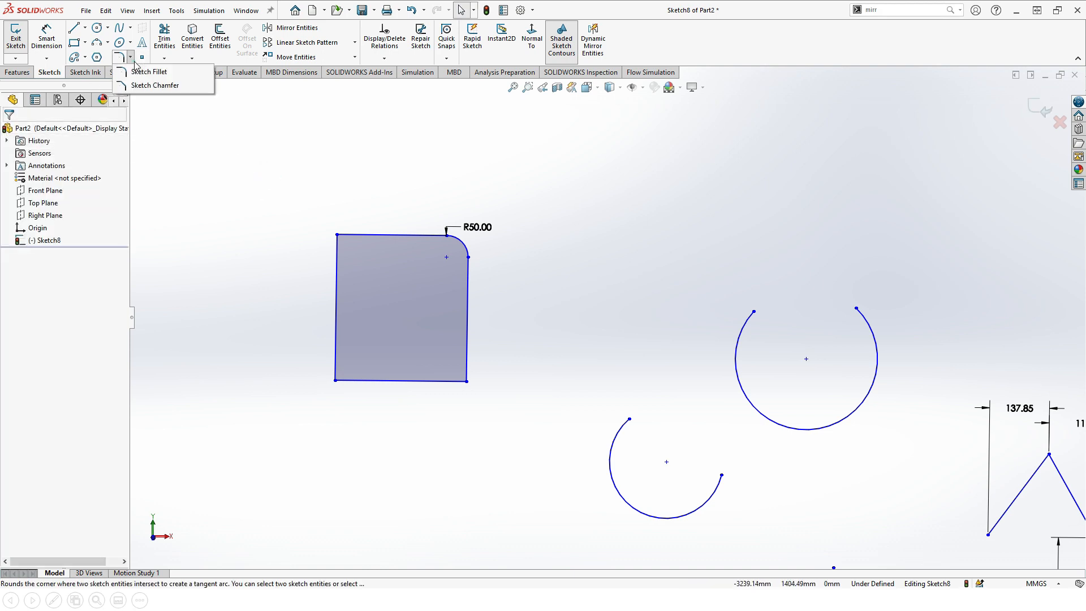
click(155, 85)
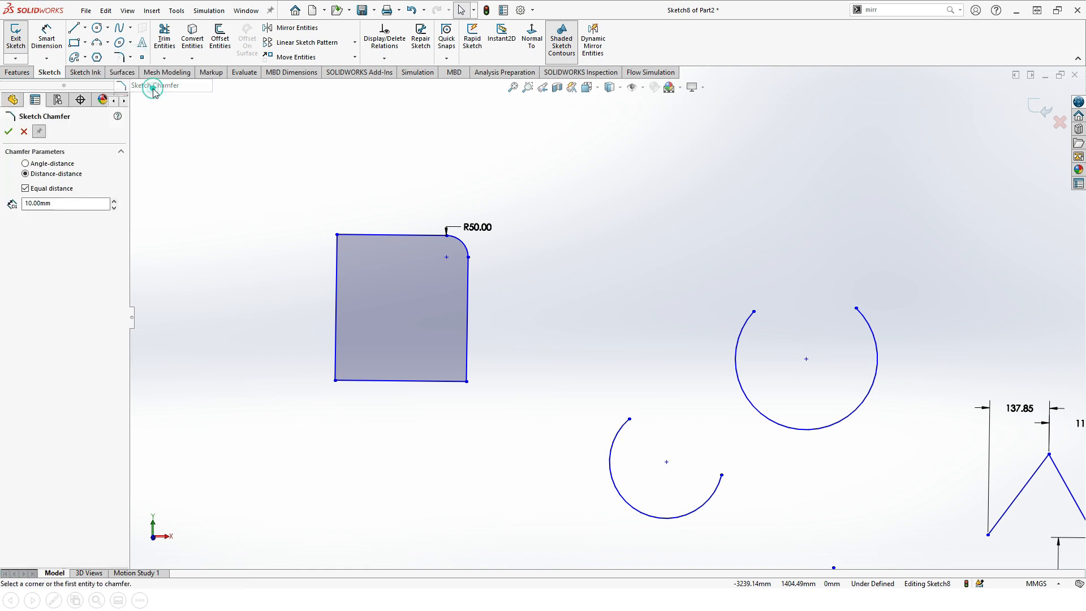
click(351, 382)
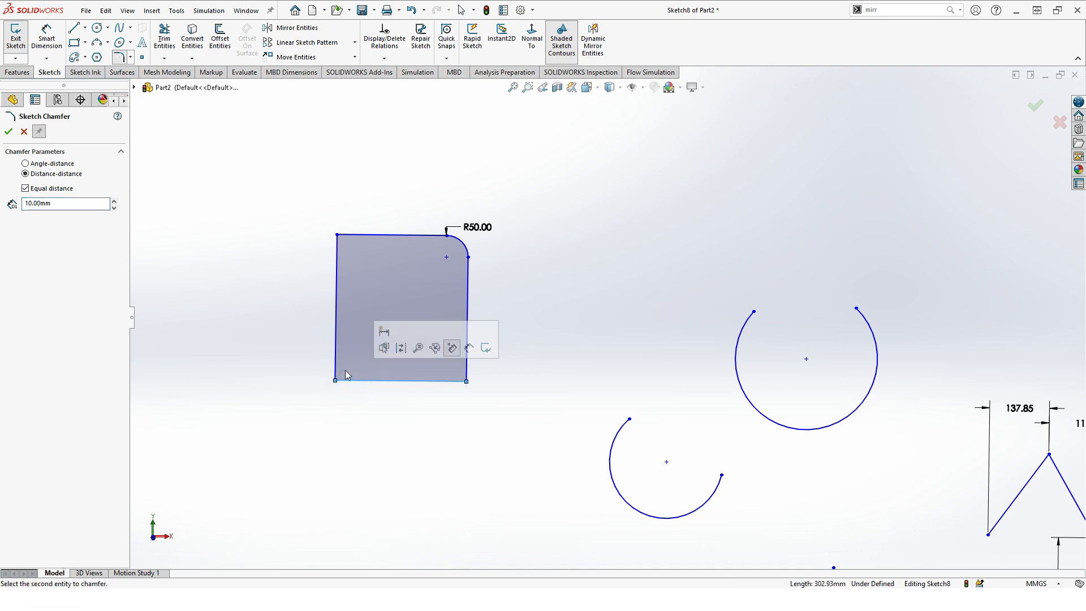
click(335, 371)
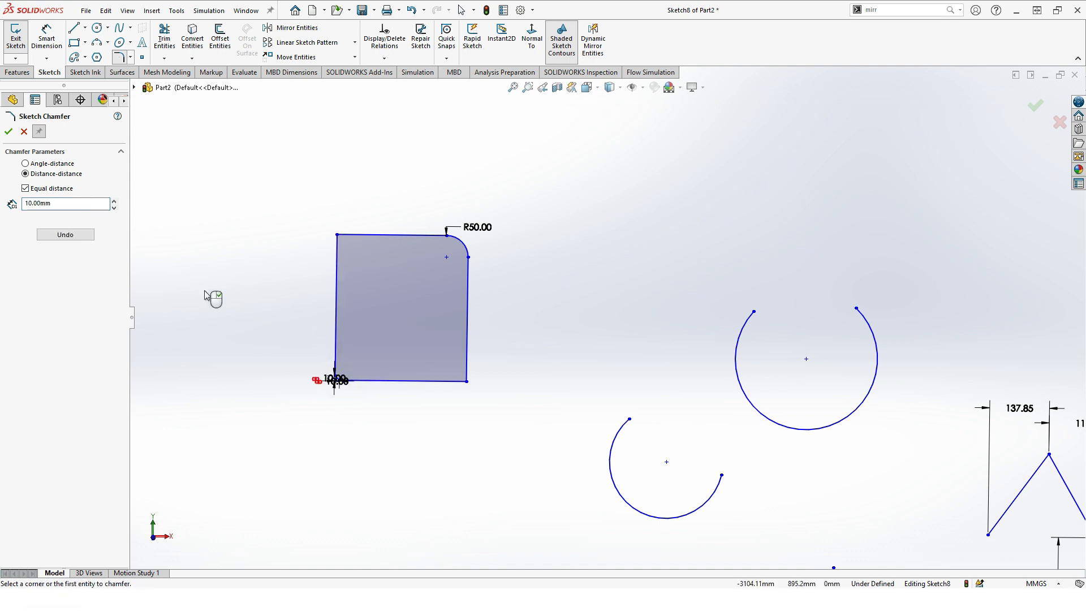
Step: Try to enlarge the corner chamfer by setting the equal distance to 70 mm, and close the Sketch Chamfer tool
click(115, 201)
click(115, 202)
click(115, 202)
click(115, 202)
click(114, 202)
click(115, 201)
scroll(403, 399, down, 3)
scroll(268, 313, down, 6)
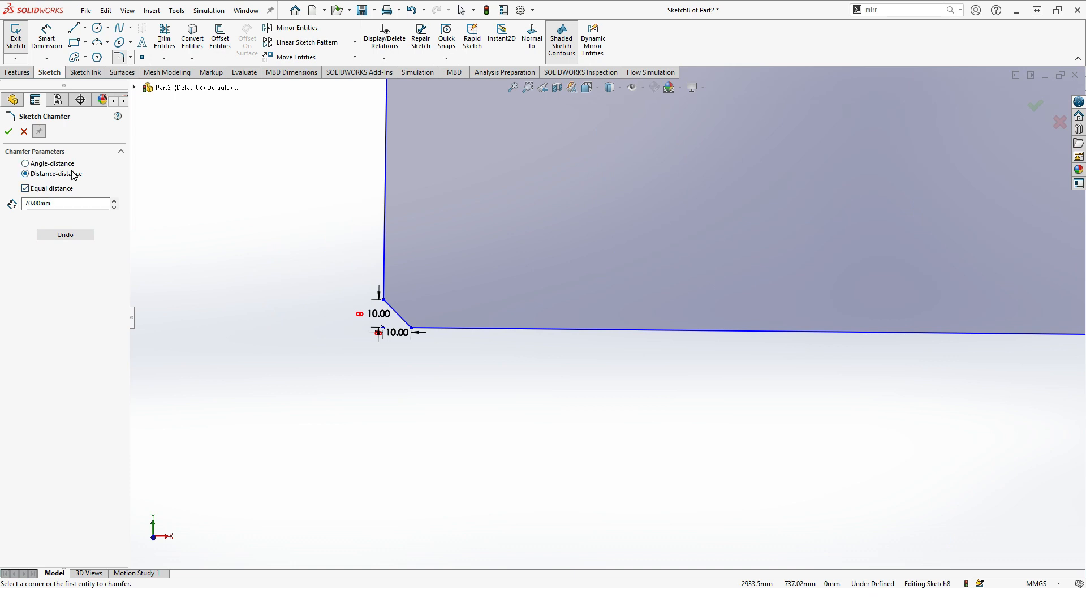
click(8, 131)
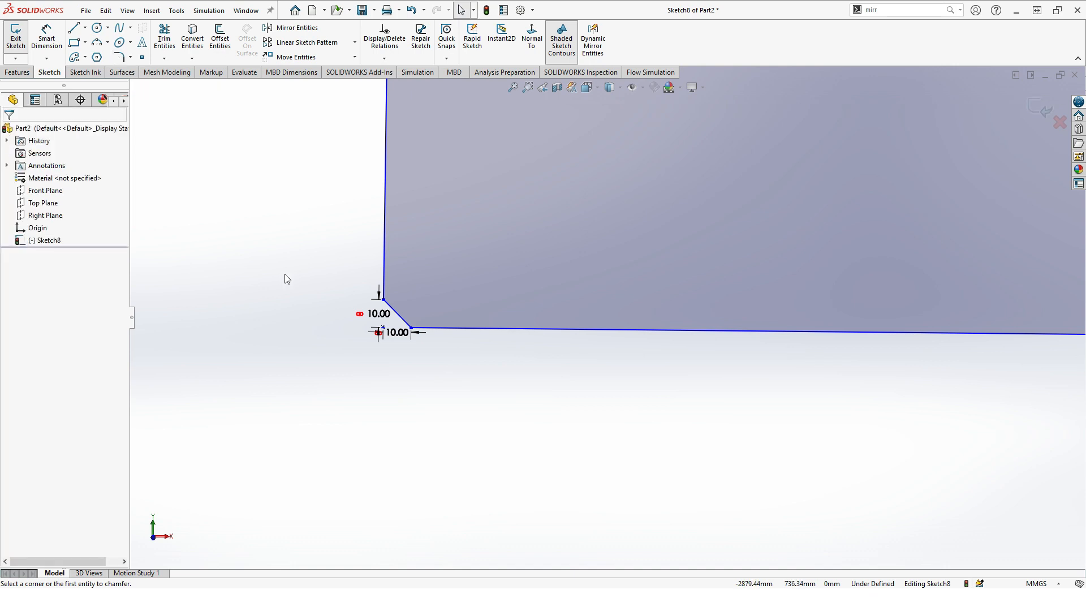
scroll(362, 314, down, 3)
scroll(575, 371, up, 3)
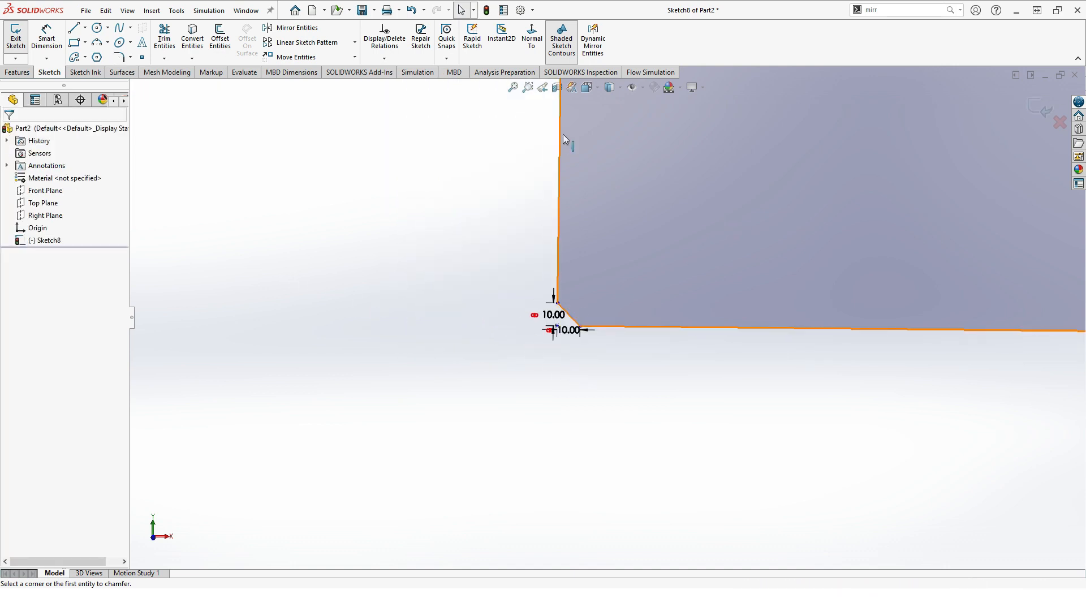
Step: Set the chamfer's linked distance dimension to 20 mm
click(515, 91)
scroll(396, 272, down, 5)
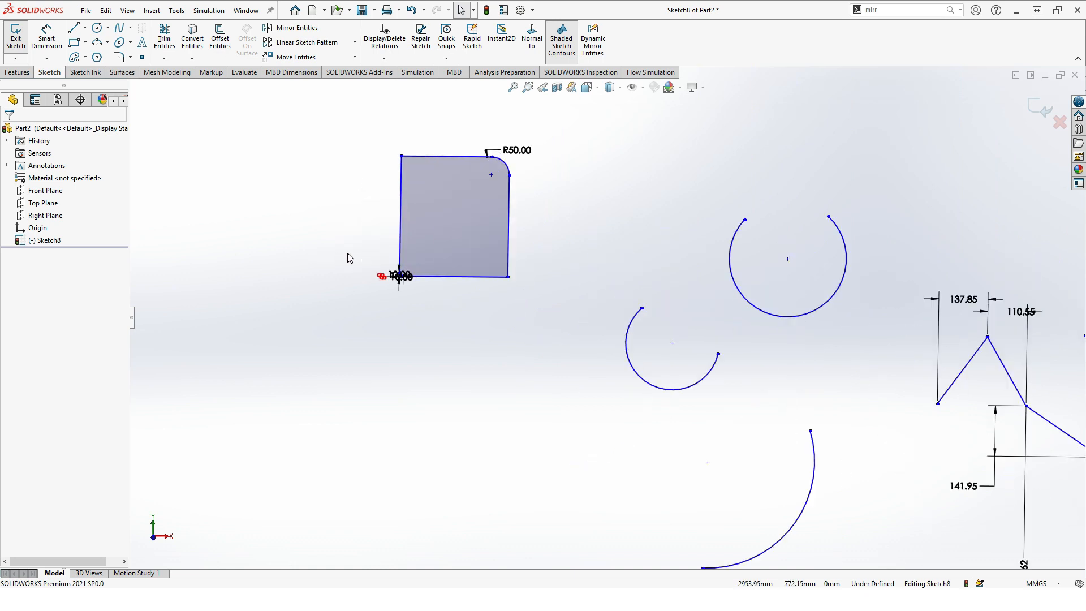
scroll(485, 300, down, 4)
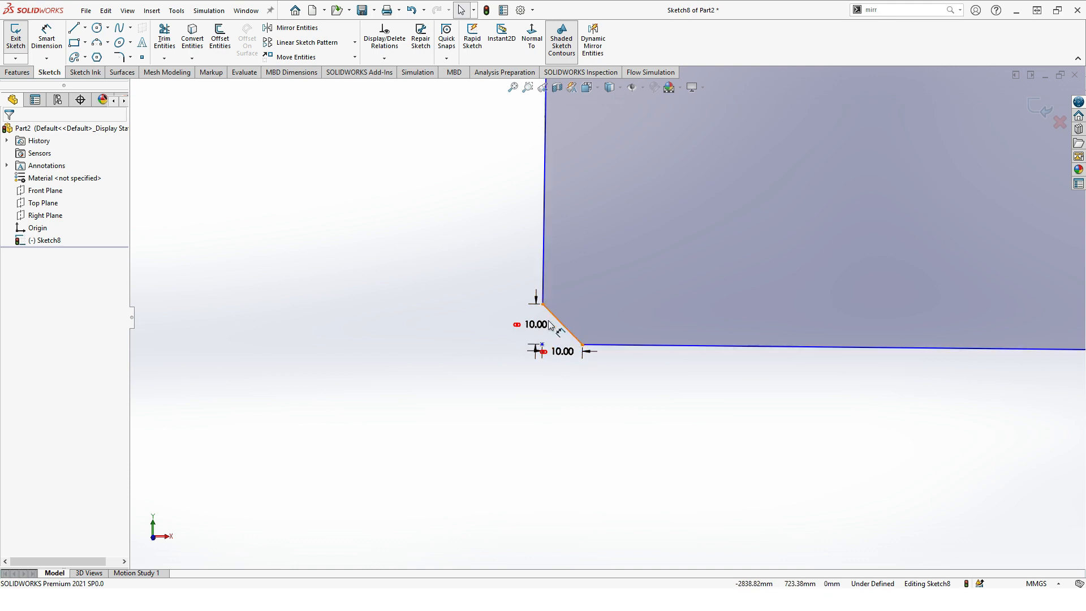
double_click(542, 340)
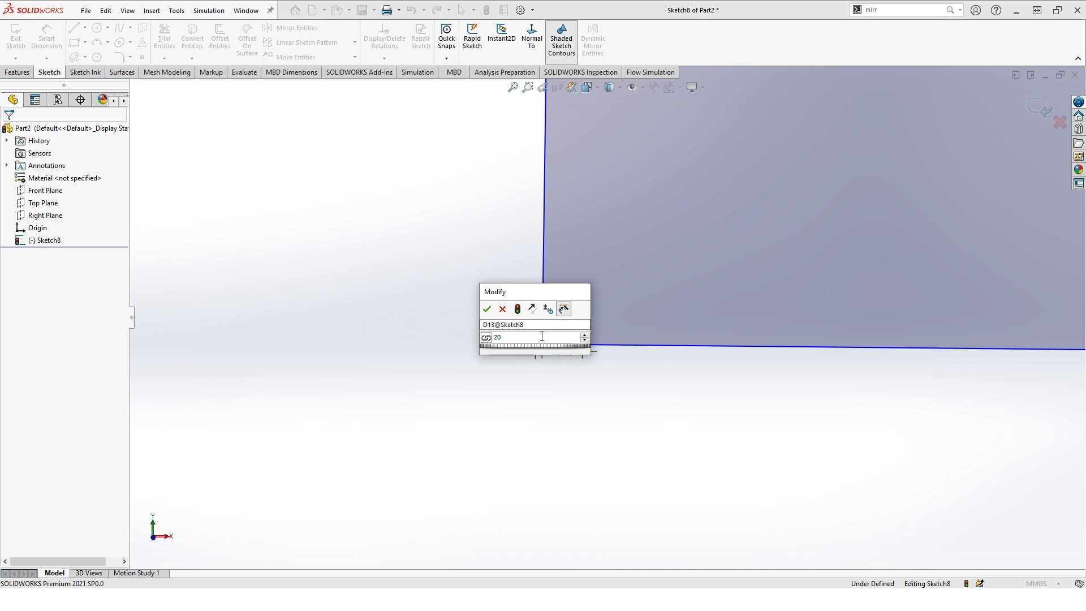
click(487, 308)
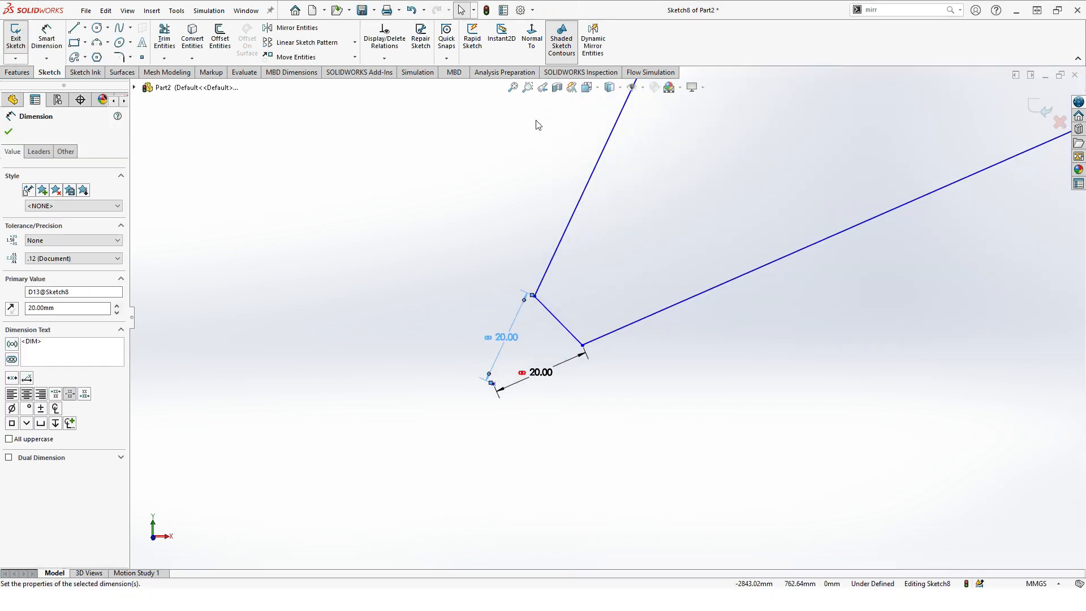
click(512, 88)
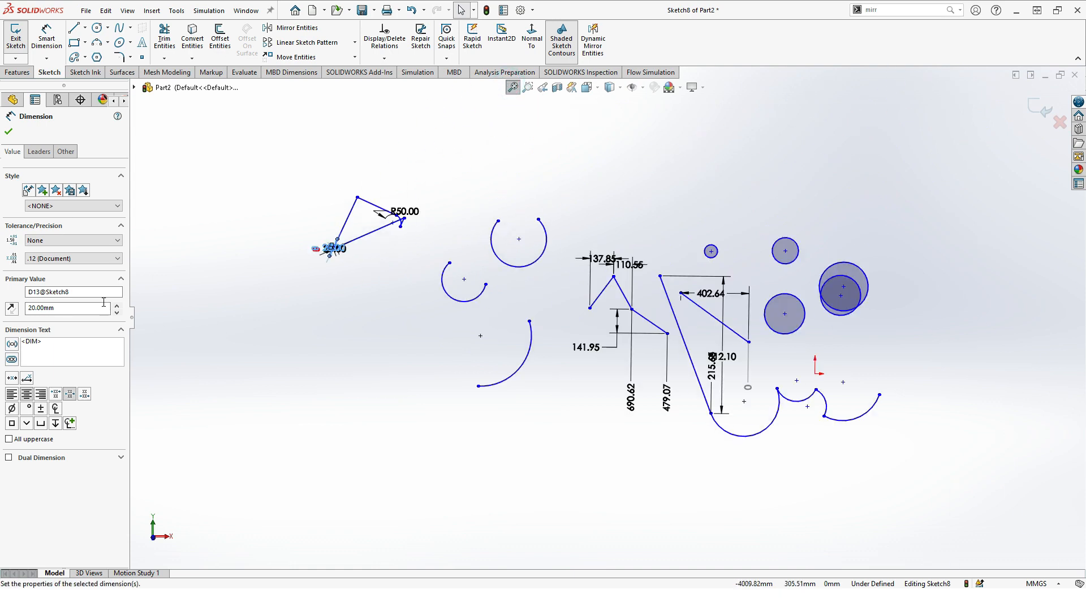
click(9, 132)
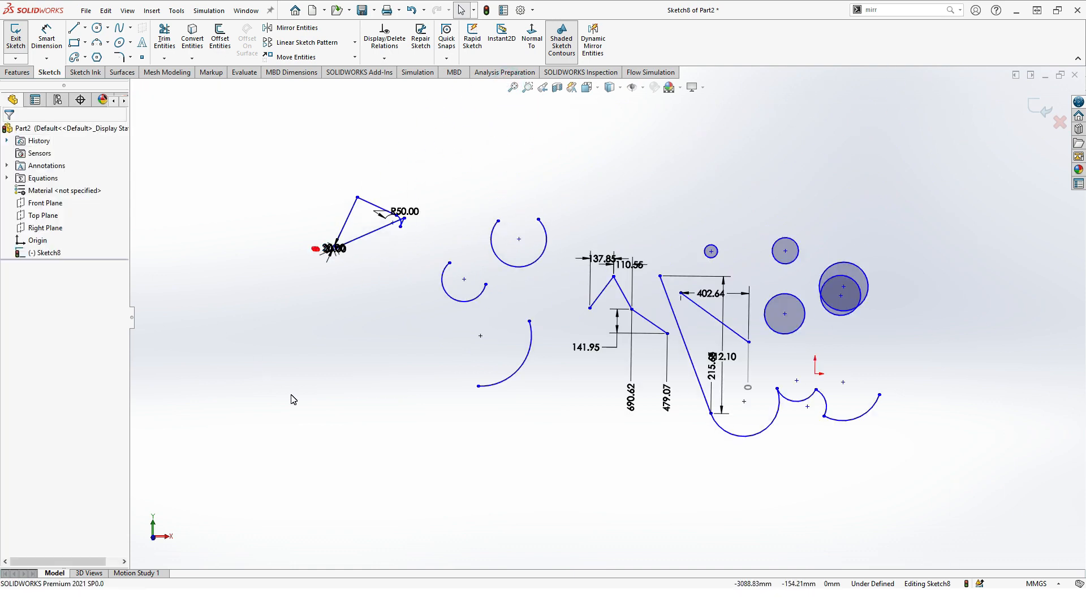
Step: Undo the chamfer dimension change, the chamfer and the fillet on the rectangle
key(ctrl+z)
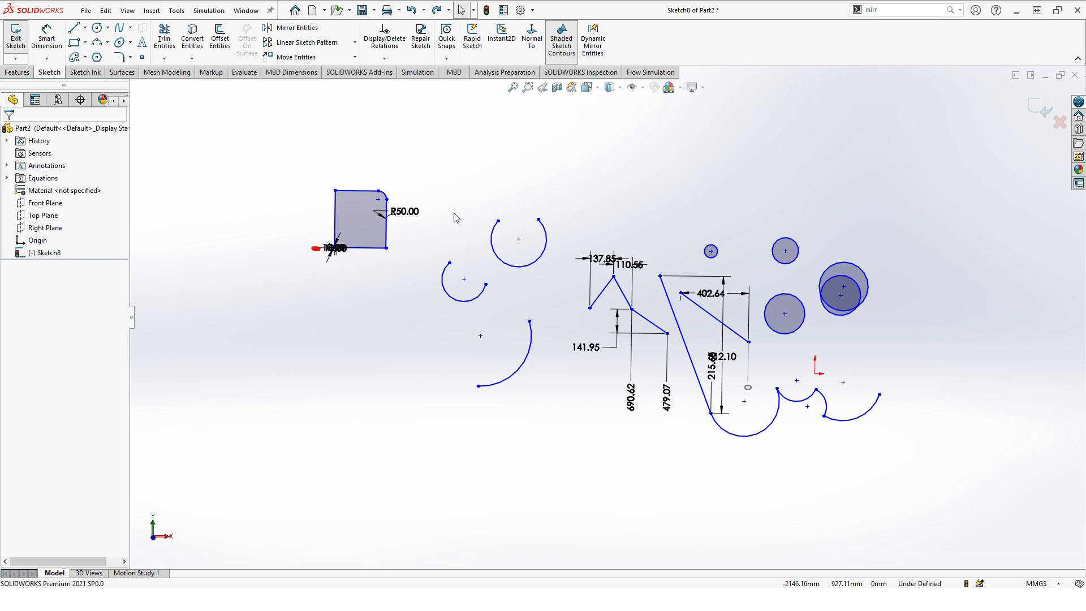
click(412, 10)
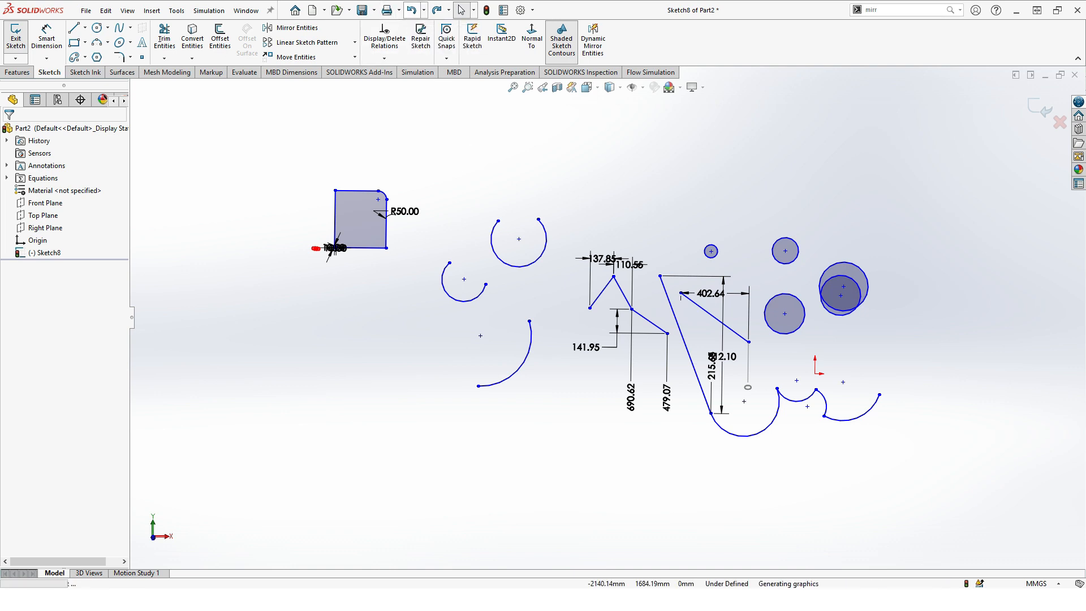
click(412, 10)
click(412, 10)
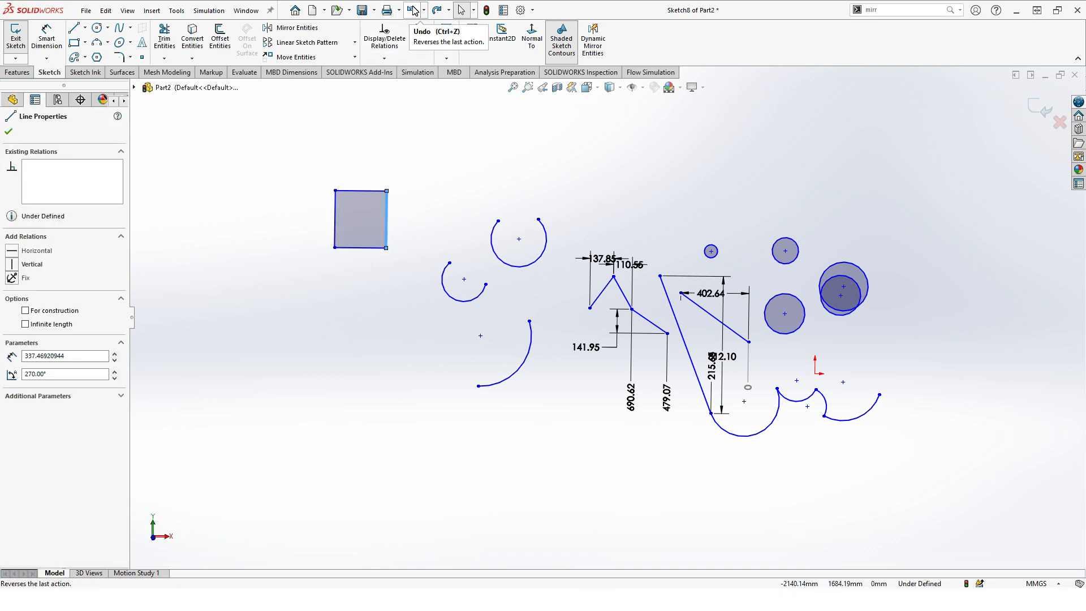
Step: Redo the undone fillet, the corner chamfer and its dimension change on the upper rectangle
click(438, 10)
click(439, 11)
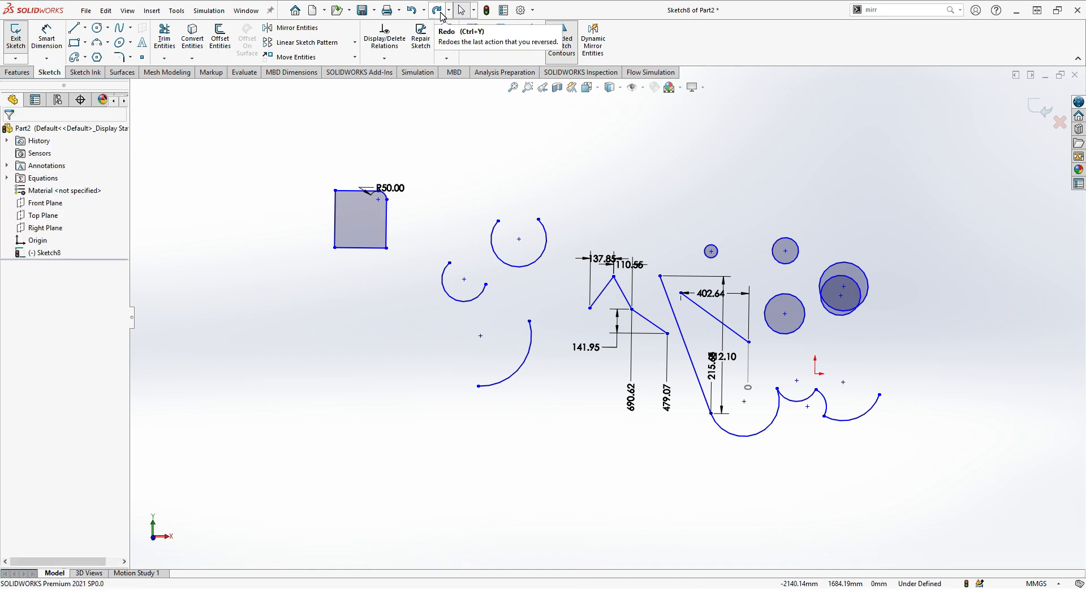
click(439, 13)
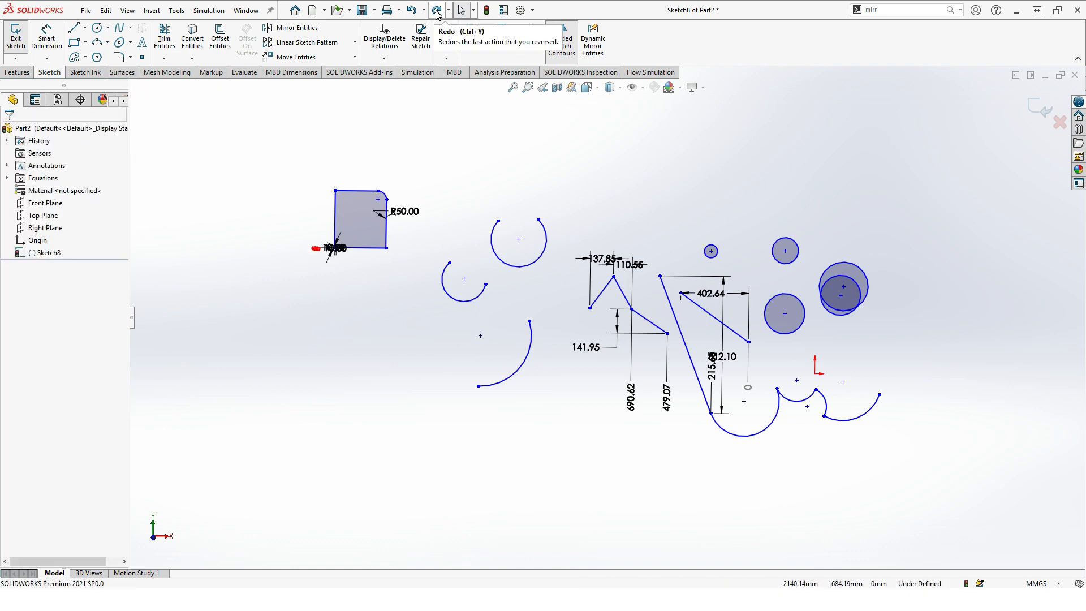
click(510, 88)
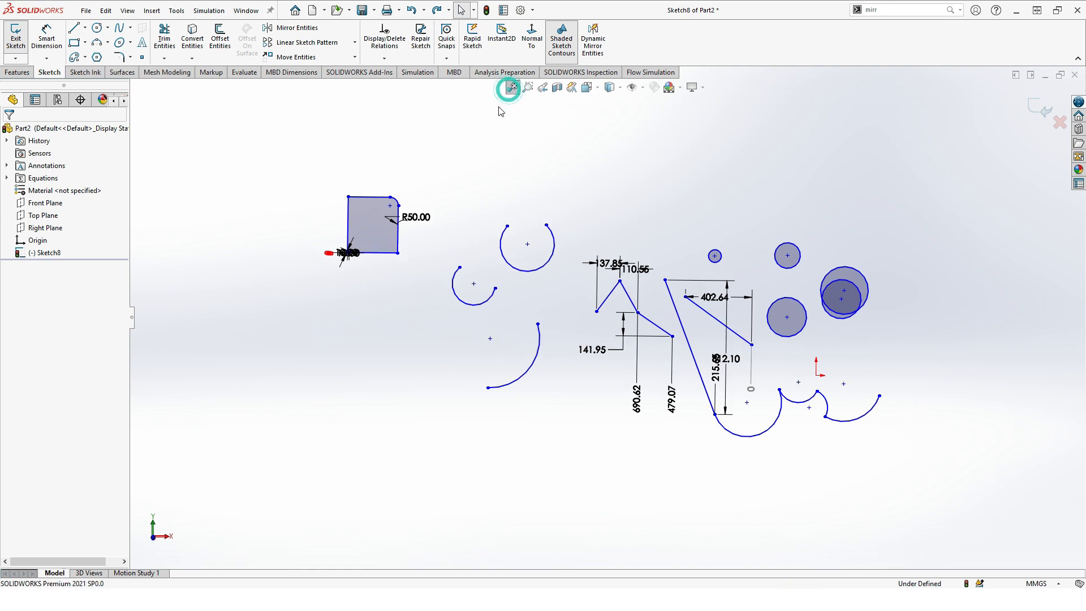
Step: Sketch a corner rectangle about 726 mm wide and 590 mm high in the empty area below the filleted rectangle
click(130, 58)
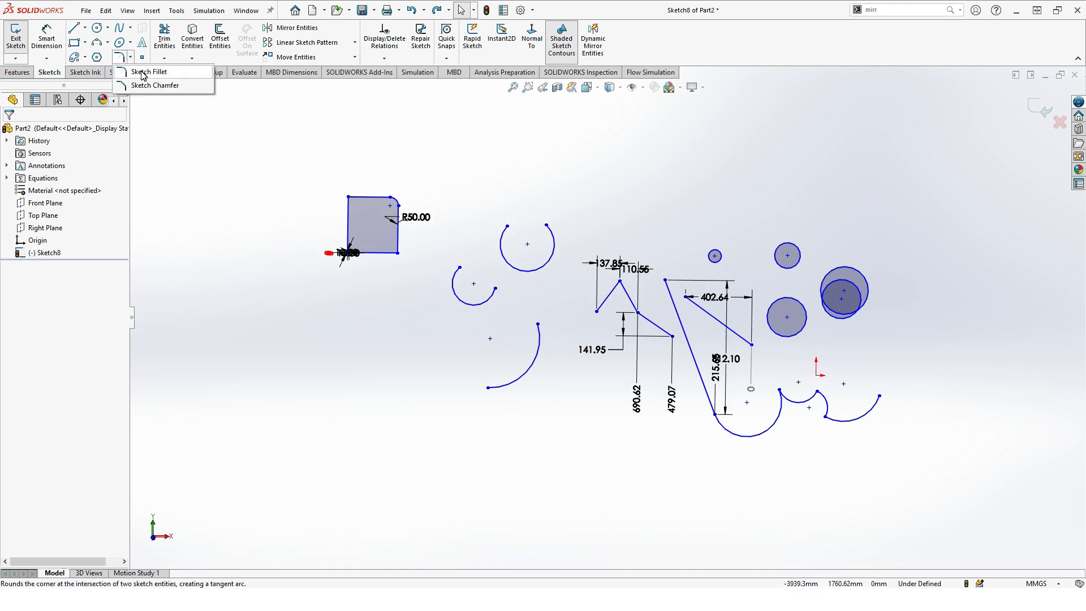
click(220, 210)
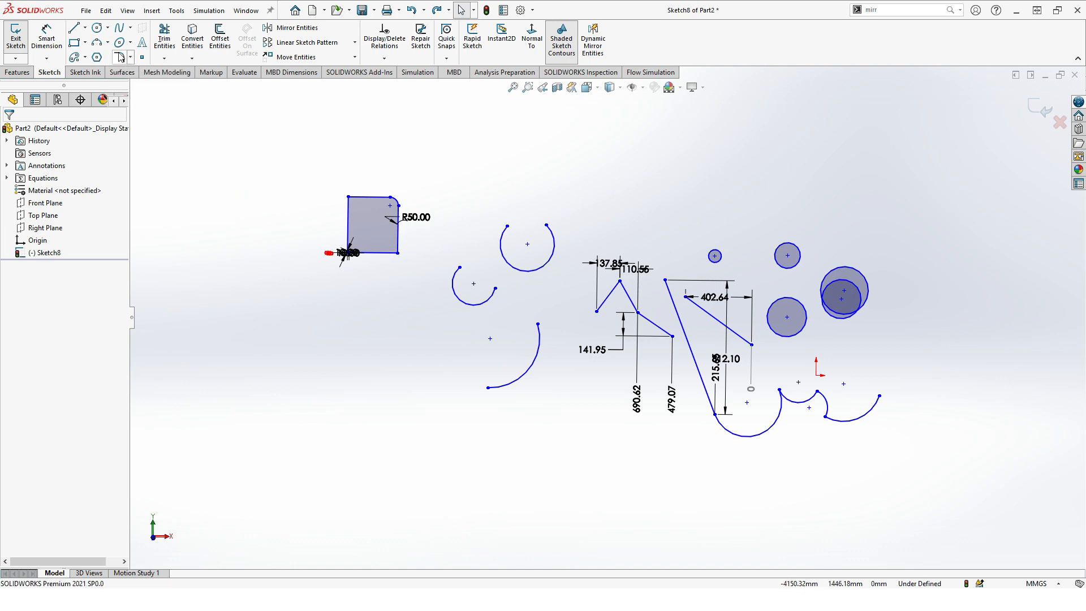
click(86, 43)
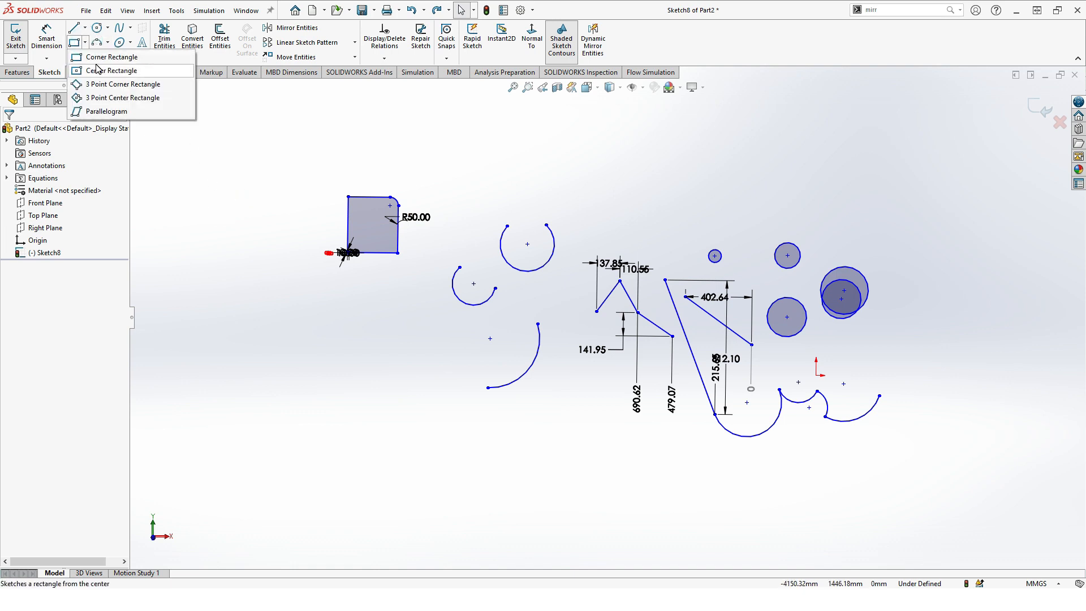
click(108, 57)
click(247, 417)
click(367, 514)
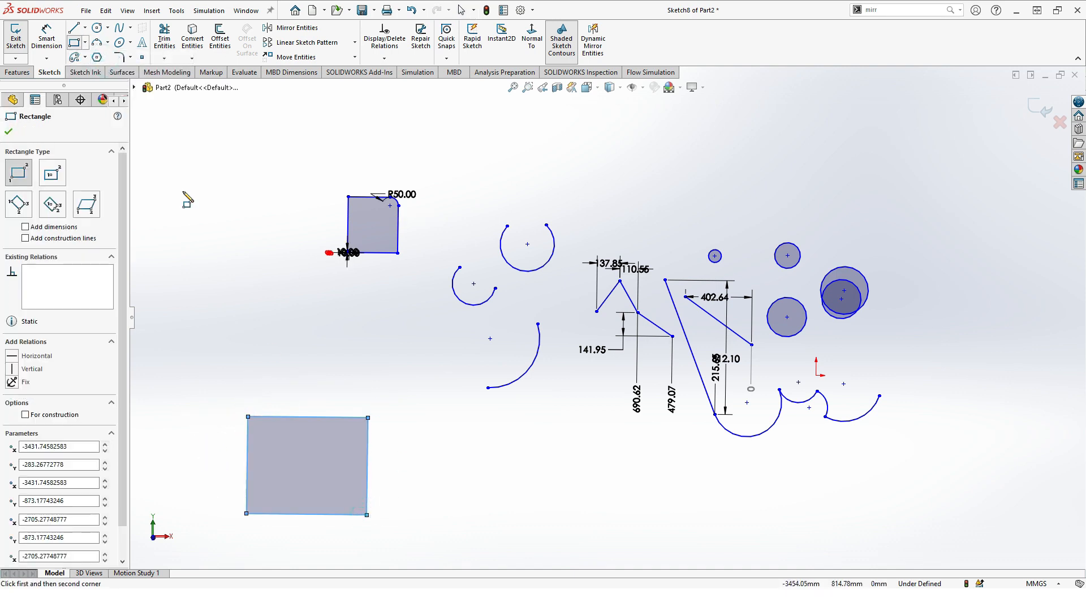
click(9, 131)
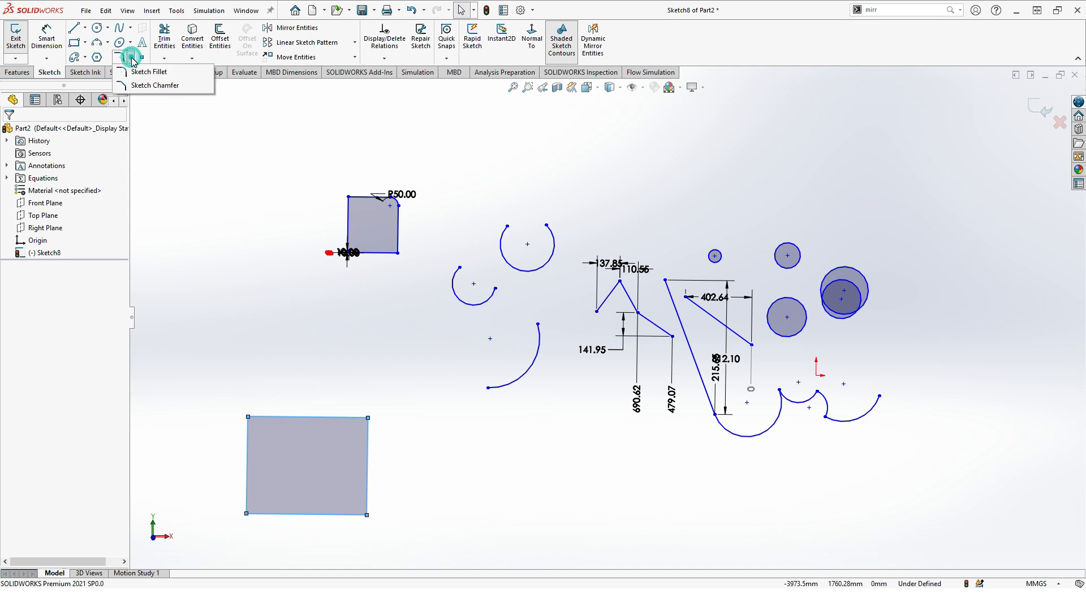
Step: Start a sketch fillet and pick the edge pairs meeting at the new rectangle's upper-right and lower-left corners
click(142, 73)
click(30, 70)
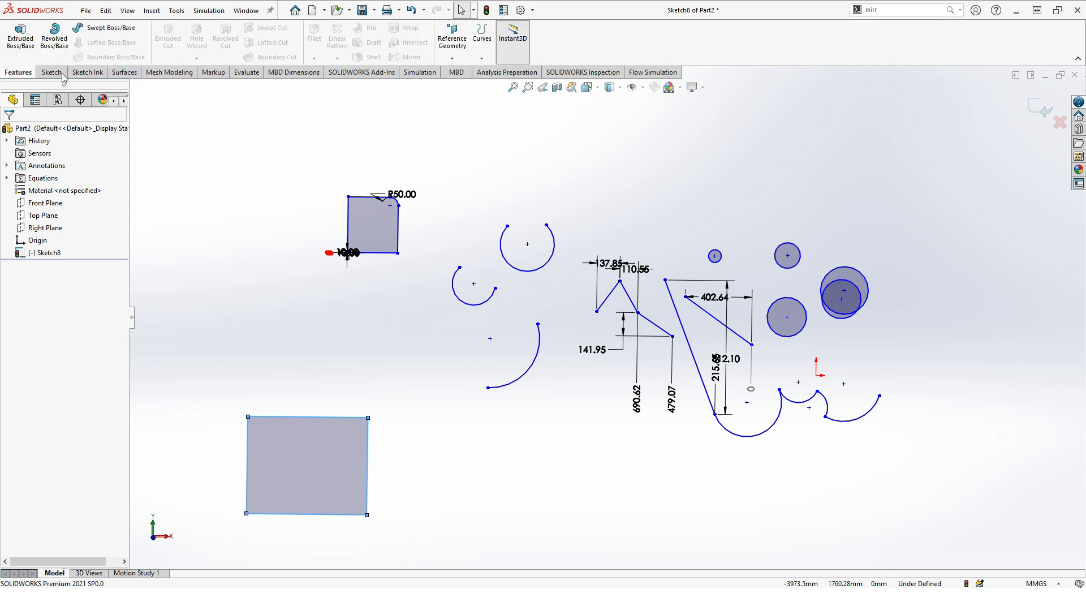
click(54, 74)
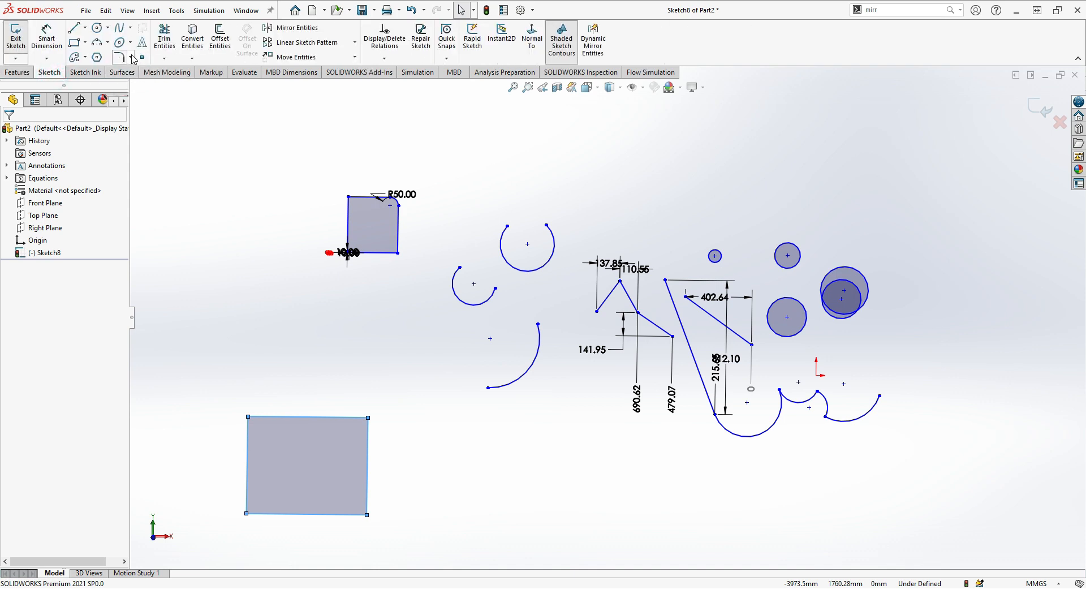
click(132, 58)
click(148, 70)
click(306, 450)
click(301, 432)
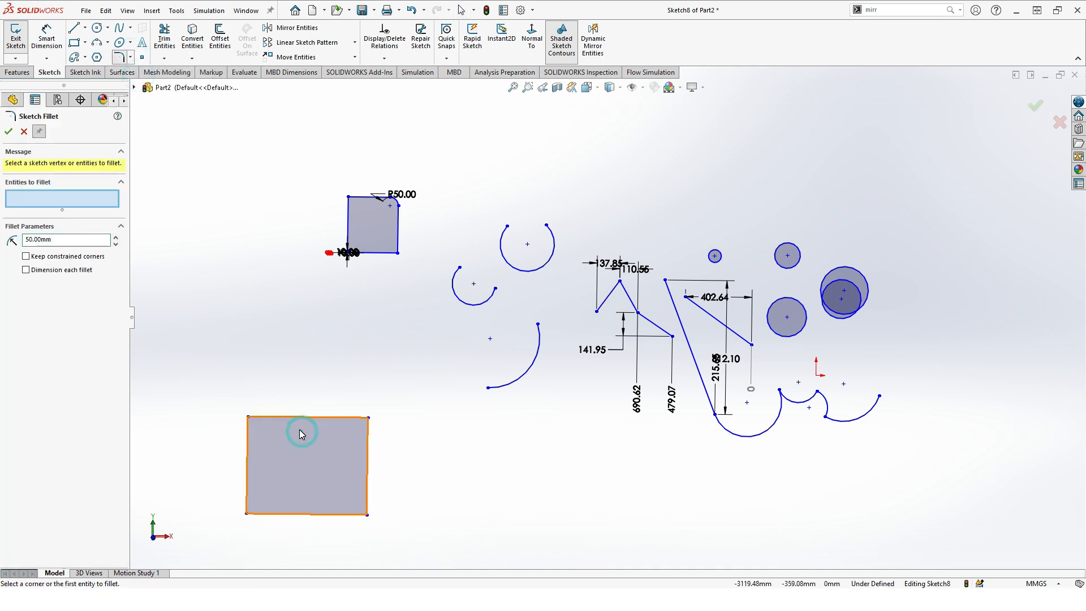
click(302, 418)
click(367, 445)
click(351, 514)
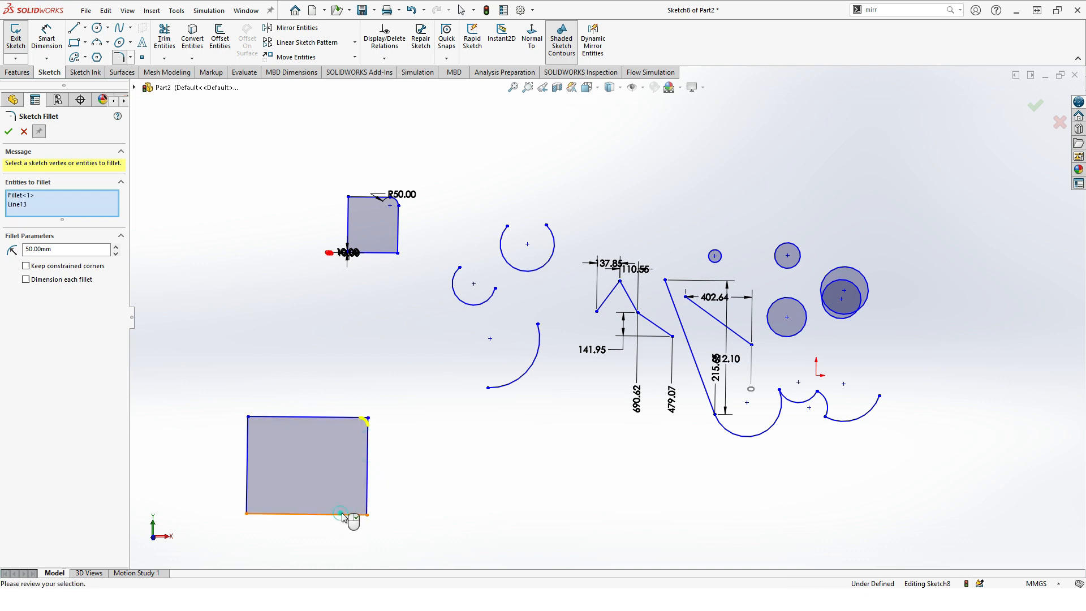
click(250, 479)
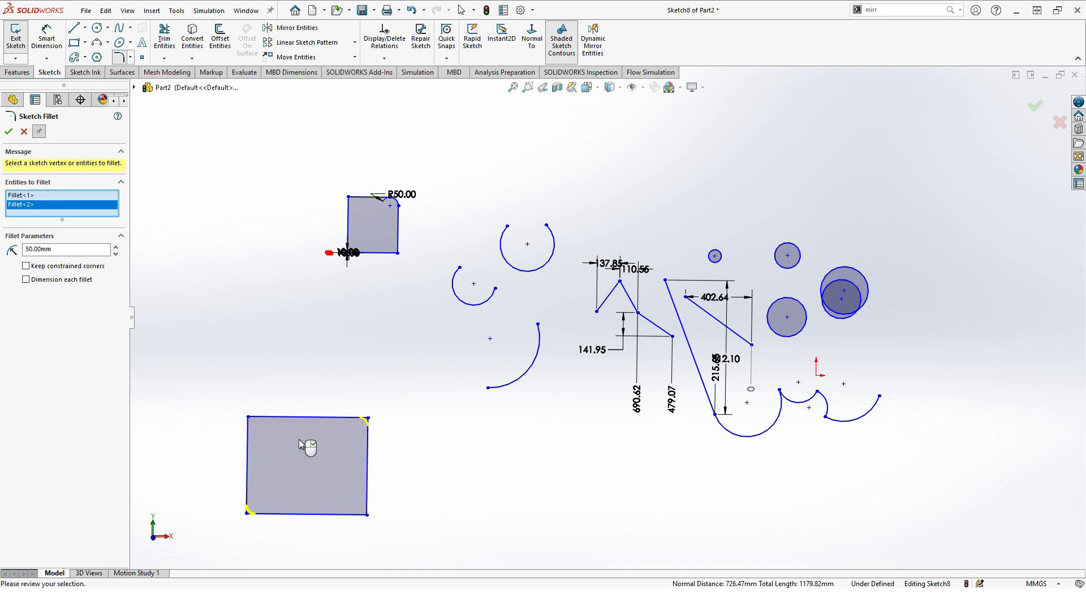
Step: Add the new rectangle's upper-left and lower-right corners to the fillet by picking their adjoining edges
click(304, 418)
click(247, 441)
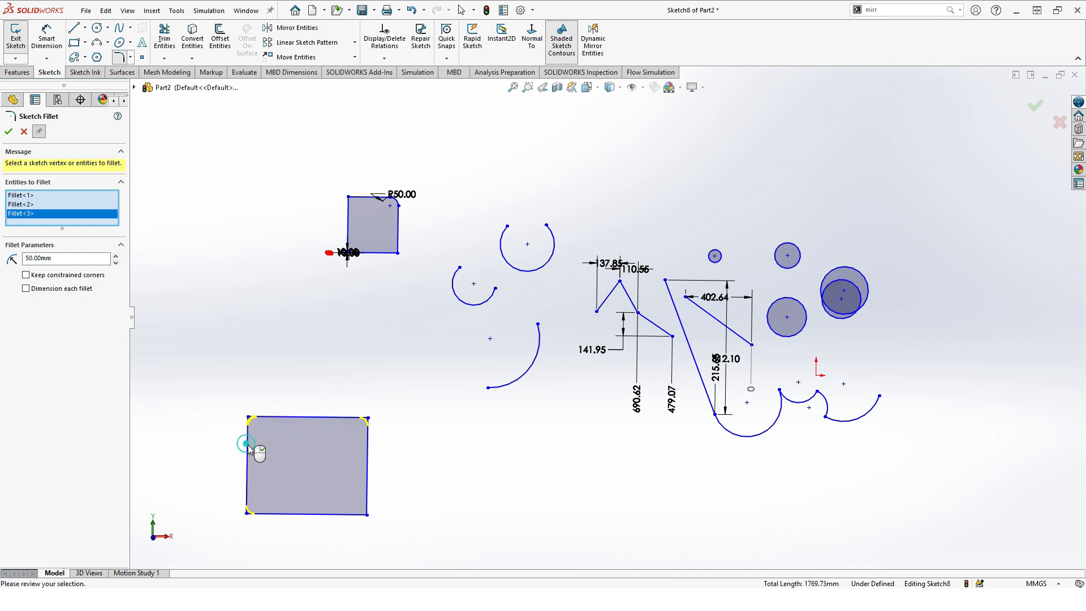
click(365, 481)
click(344, 514)
Step: Set the fillet radius to 230 mm, apply it to all four corners and close the Sketch Fillet tool
scroll(284, 468, down, 2)
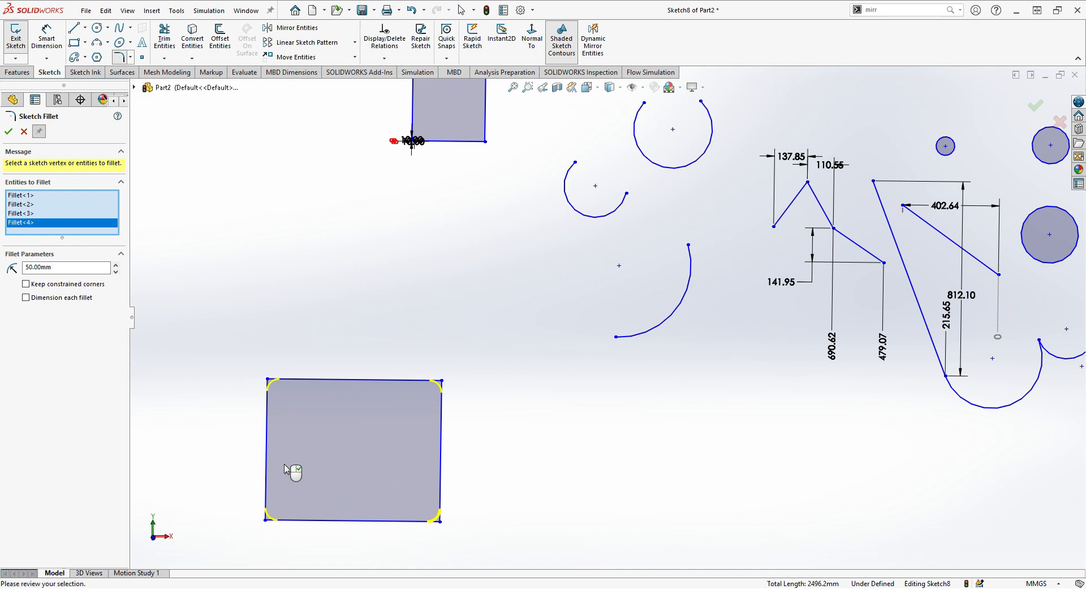
scroll(285, 469, down, 3)
scroll(402, 424, up, 3)
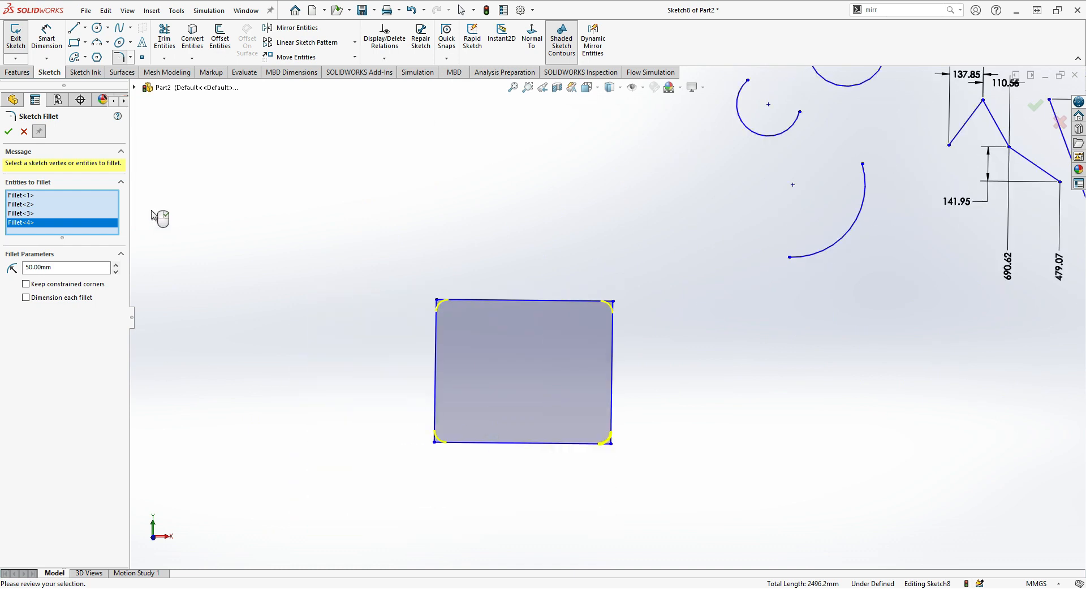
click(115, 264)
click(115, 264)
click(115, 264)
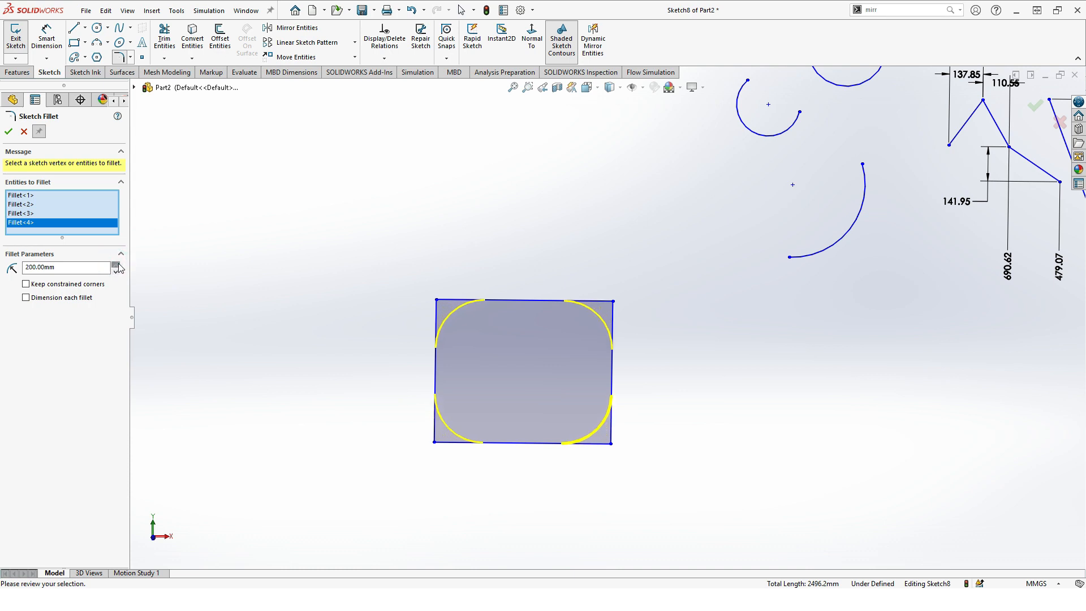
click(9, 133)
scroll(509, 90, up, 3)
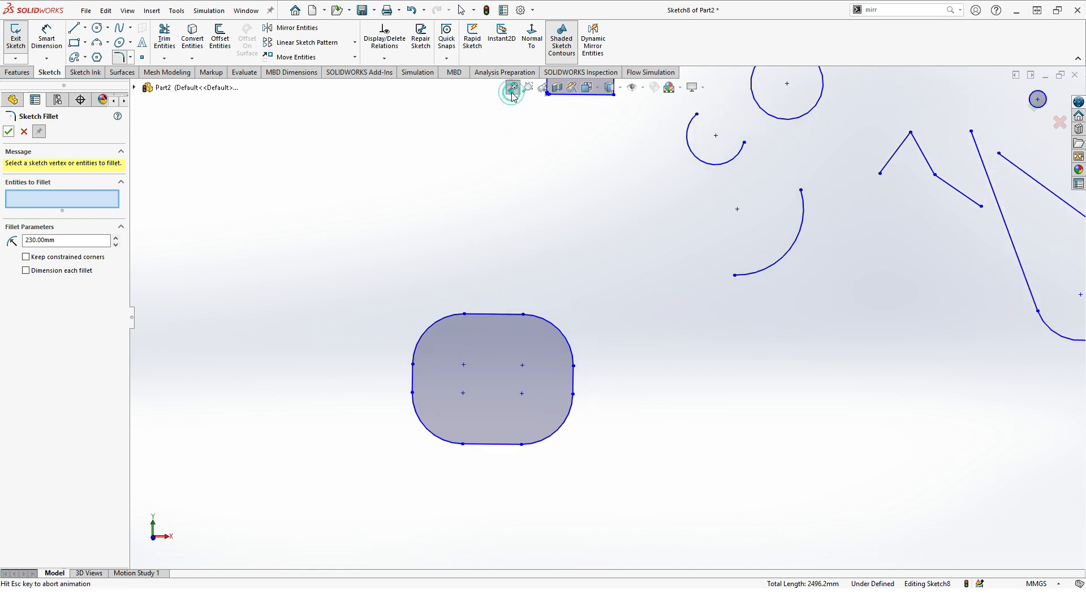
scroll(385, 427, down, 4)
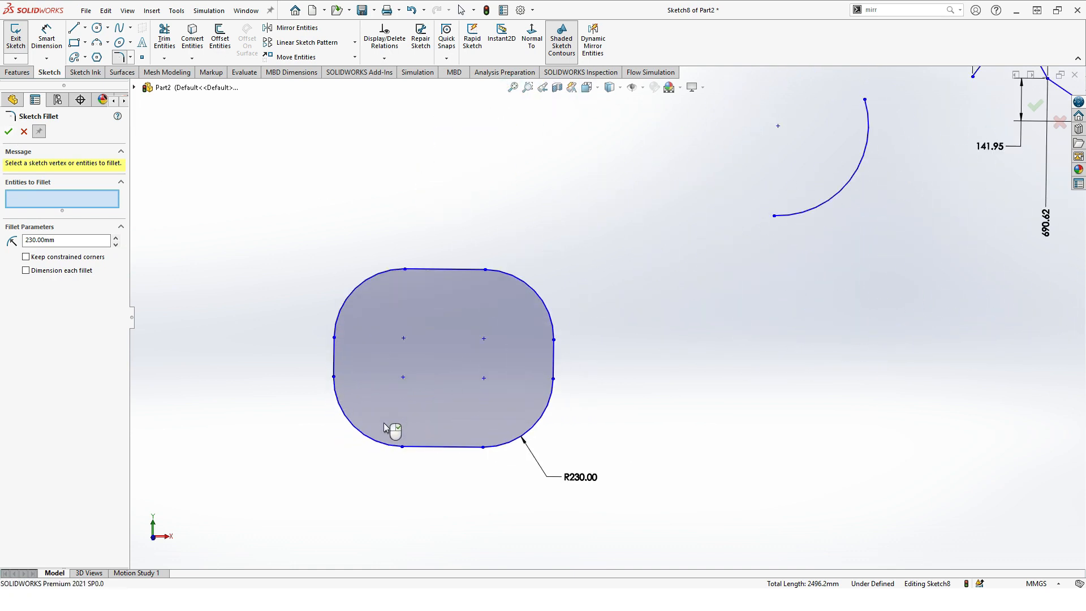
click(7, 132)
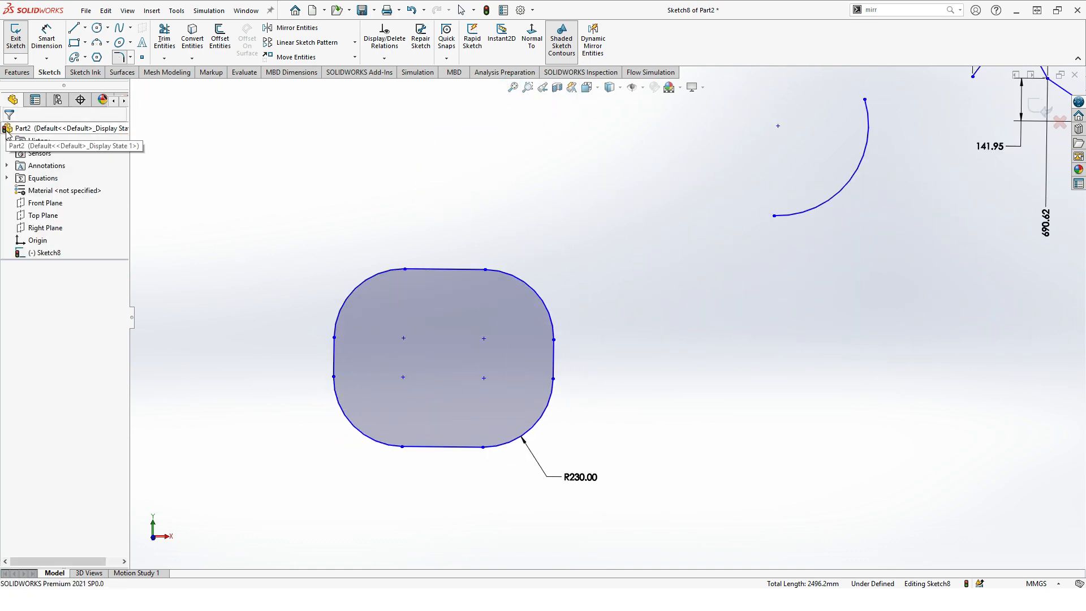
Step: Set the new rectangle's corner fillet radius dimension to 20 mm and close the dimension properties
double_click(588, 482)
text(20)
key(Return)
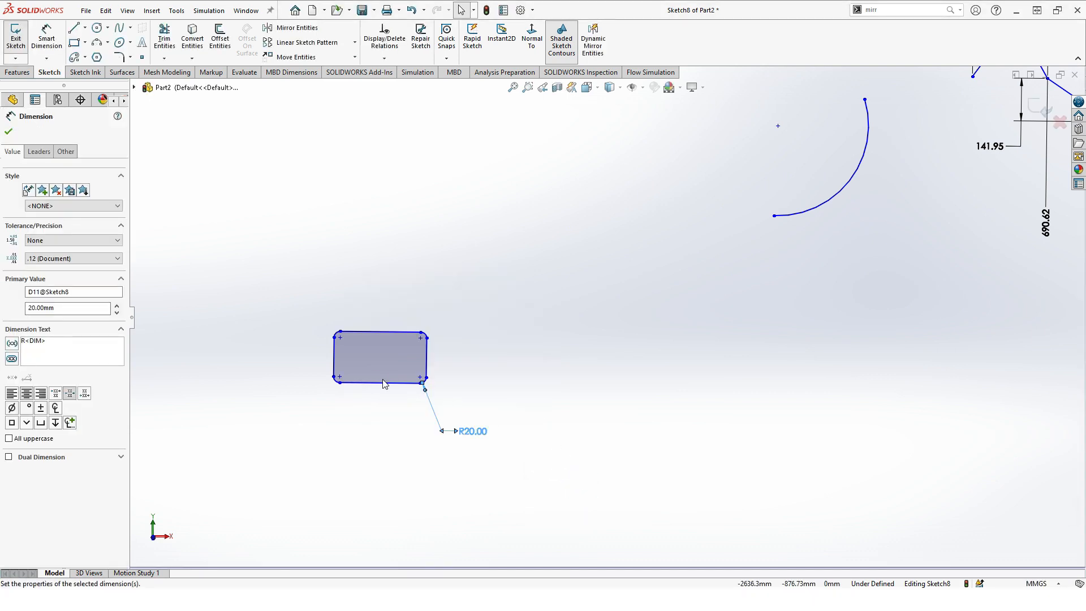
scroll(362, 389, down, 5)
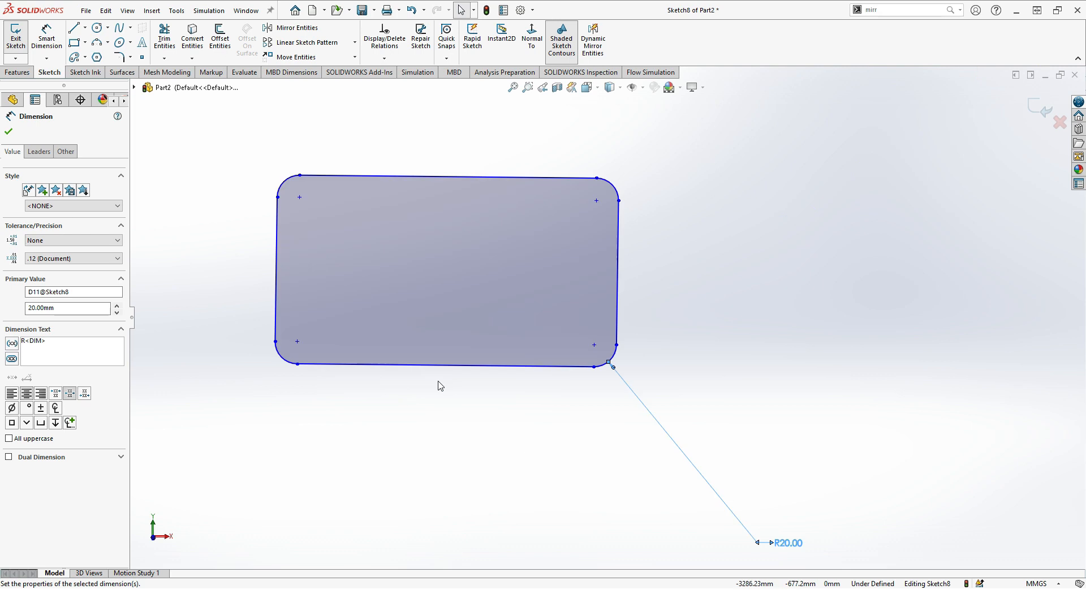
click(10, 133)
click(516, 90)
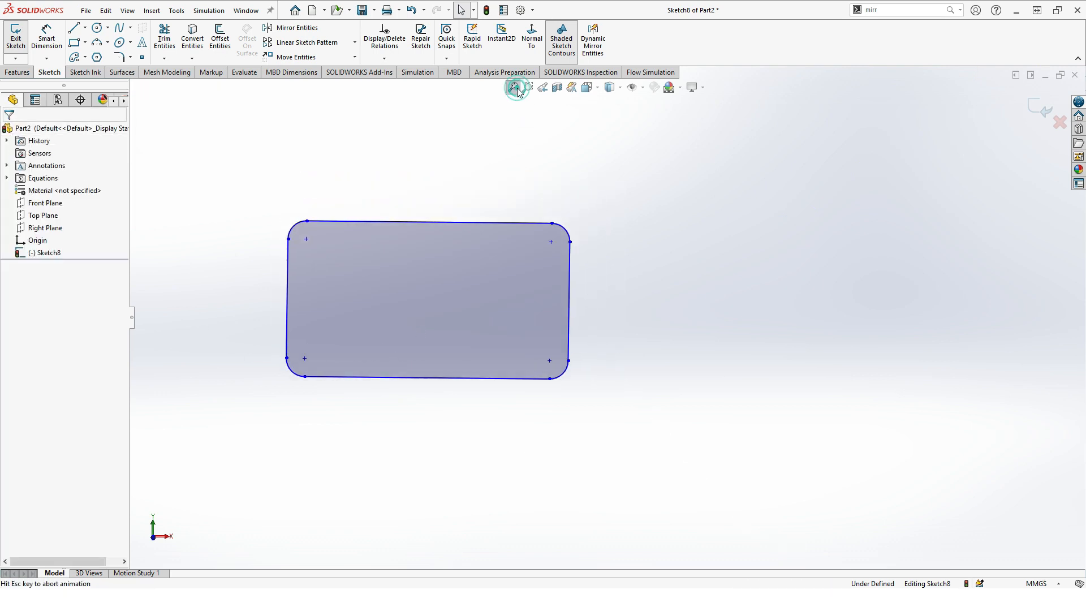